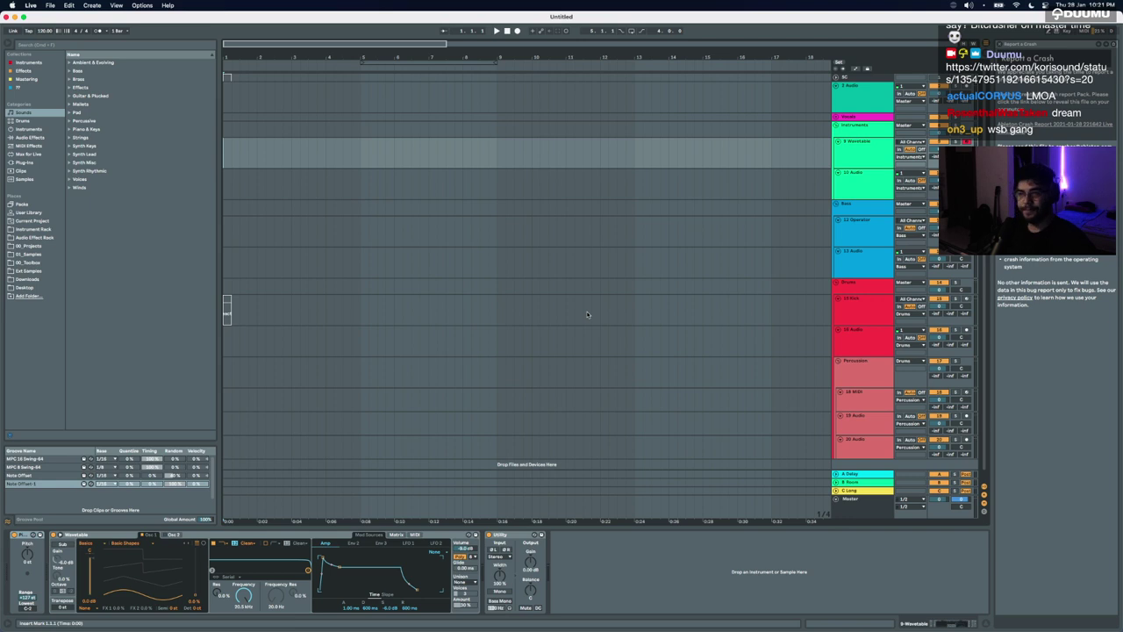
Step: Close the crash report help and show the contents of the 01_Samples folder in the browser
{"action": "left_click", "coordinate": [999, 44]}
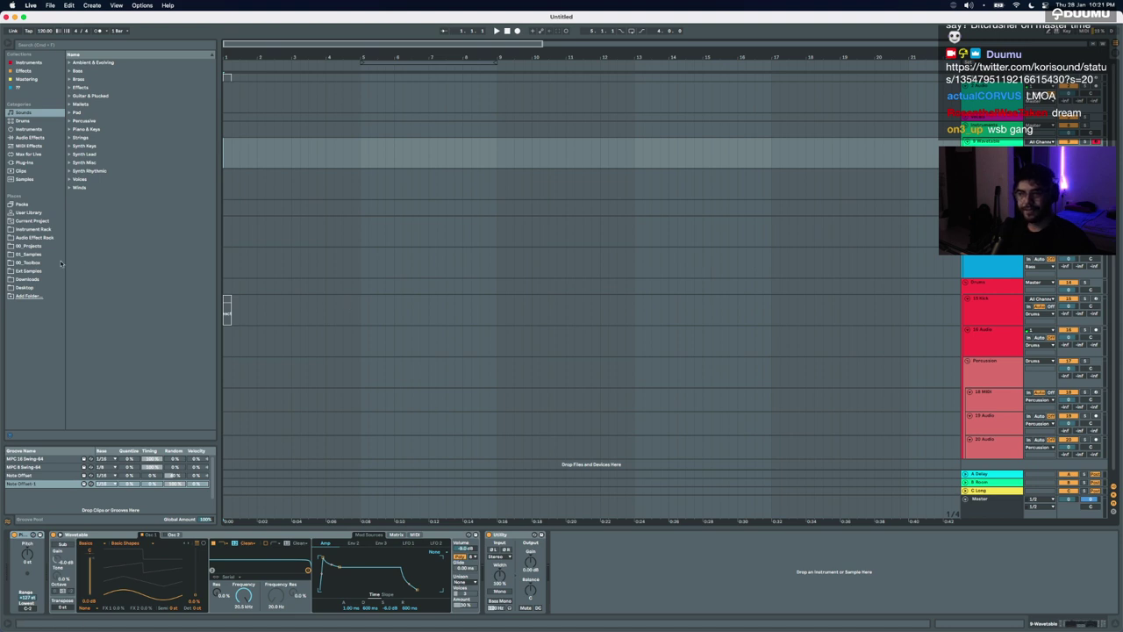
{"action": "left_click", "coordinate": [33, 247]}
{"action": "left_click", "coordinate": [28, 262]}
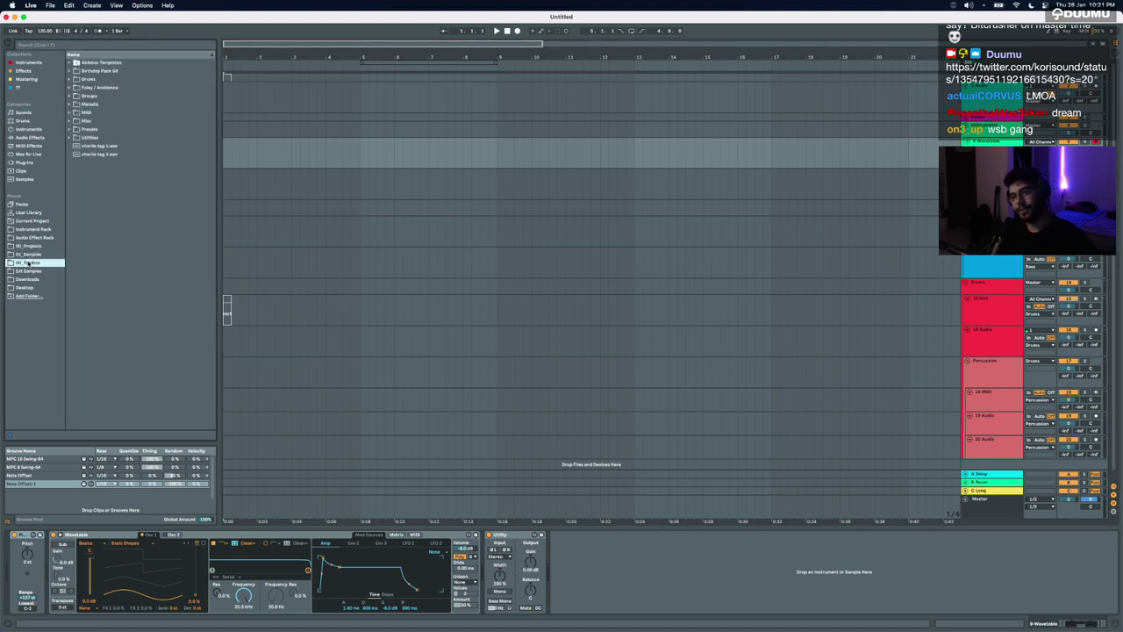
{"action": "key", "text": "Up"}
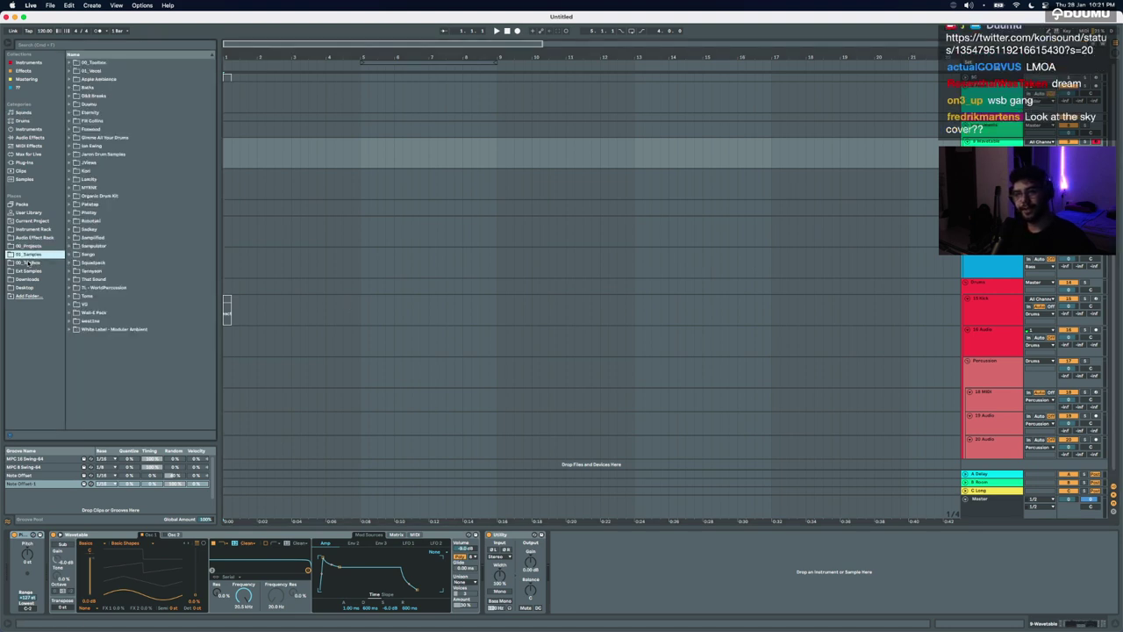
Step: Expand the JViews folder within 01_Samples to list its Organic Electronics packs
{"action": "key", "text": "Right"}
{"action": "key", "text": "Down"}
{"action": "key", "text": "Down"}
{"action": "key", "text": "Down"}
{"action": "key", "text": "Down"}
{"action": "key", "text": "Down"}
{"action": "key", "text": "Down"}
{"action": "key", "text": "Down"}
{"action": "key", "text": "Down"}
{"action": "key", "text": "Down"}
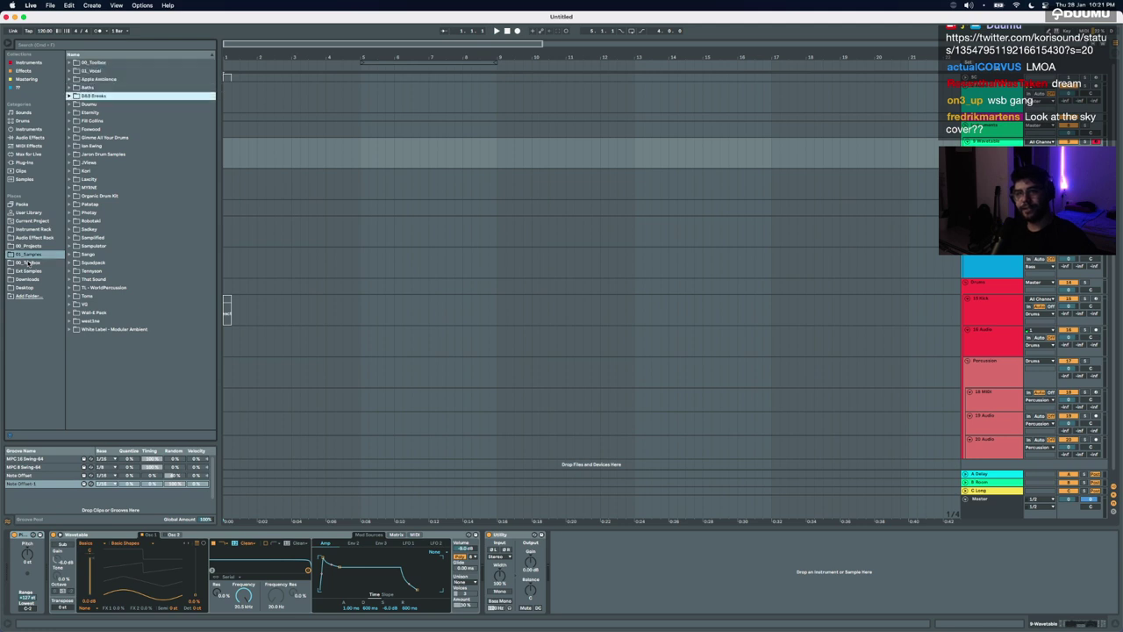
{"action": "key", "text": "Down"}
{"action": "key", "text": "Down"}
{"action": "key", "text": "Down"}
{"action": "key", "text": "Down"}
{"action": "key", "text": "Down"}
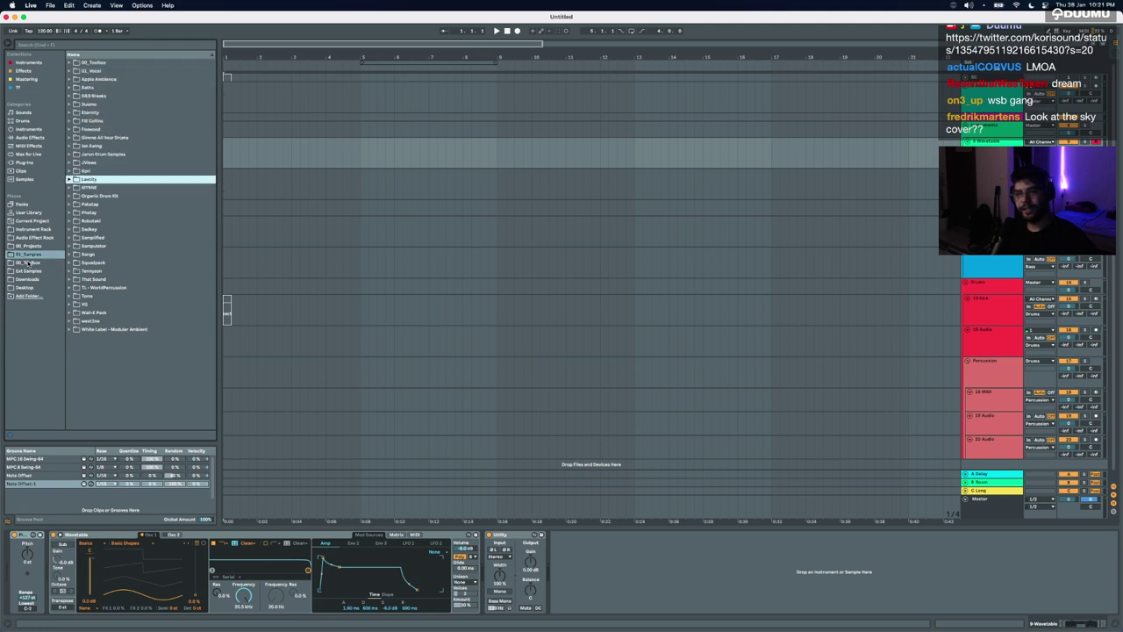
{"action": "key", "text": "Up"}
{"action": "key", "text": "Up"}
{"action": "key", "text": "Right"}
{"action": "key", "text": "Down"}
{"action": "key", "text": "Down"}
{"action": "key", "text": "Down"}
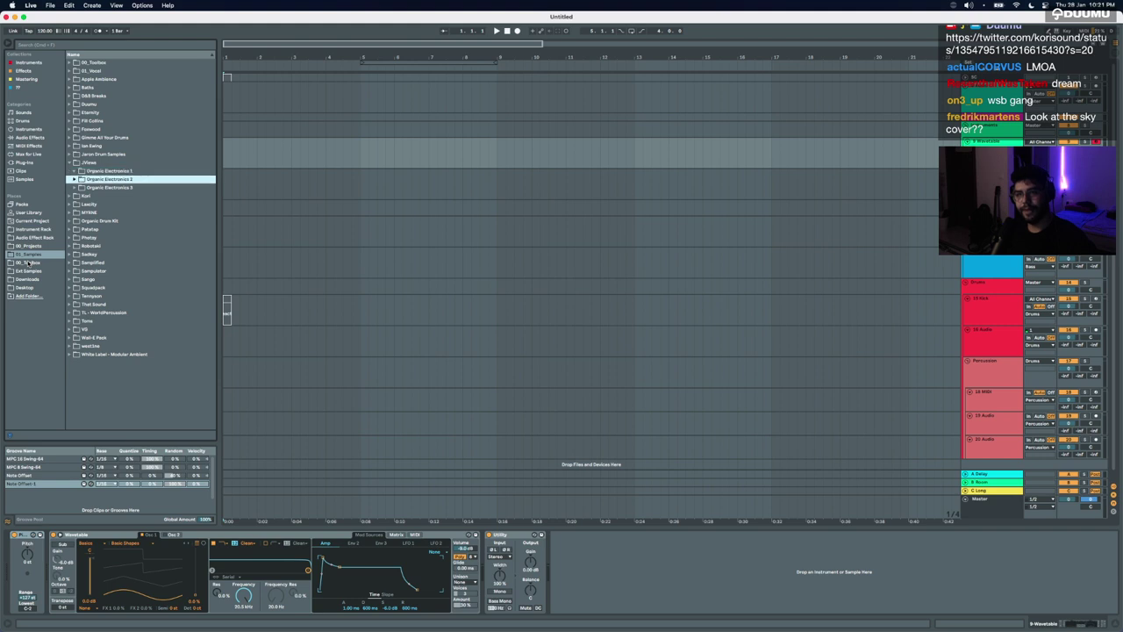
Step: Expand Organic Electronics 3 down to the JVIEWS_tonal_loops folder and widen the browser to fit the file names
{"action": "key", "text": "Right"}
{"action": "key", "text": "Down"}
{"action": "key", "text": "Down"}
{"action": "key", "text": "Down"}
{"action": "key", "text": "Right"}
{"action": "key", "text": "Down"}
{"action": "key", "text": "Right"}
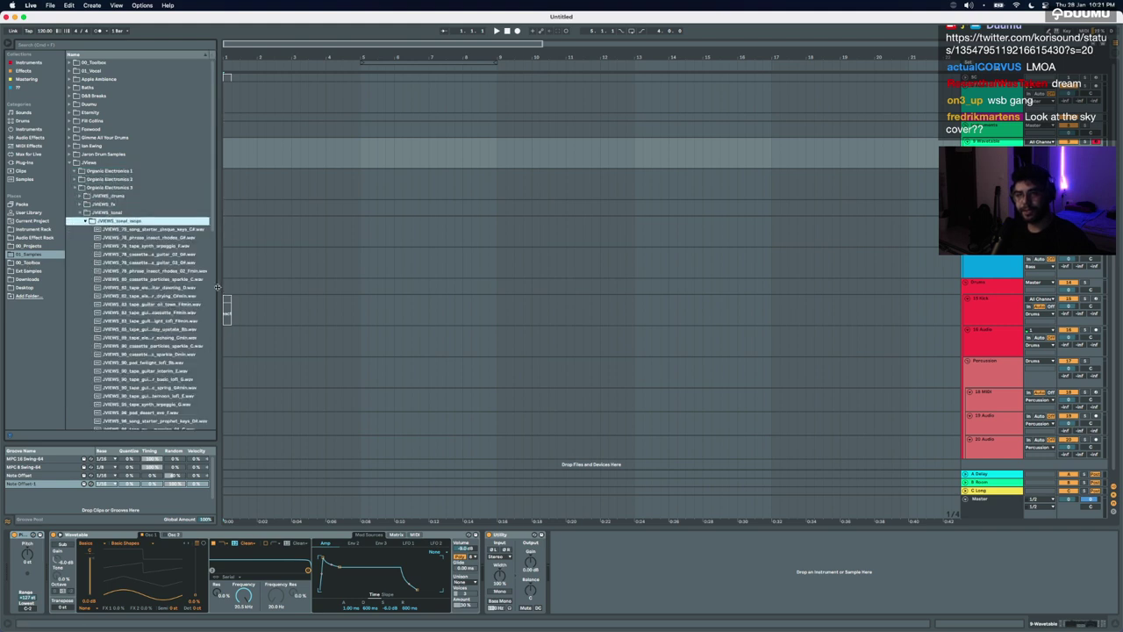
{"action": "left_click_drag", "start_coordinate": [217, 287], "coordinate": [244, 287]}
Step: Audition the 78 to 82 BPM cassette, rhodes and tape guitar loops in JVIEWS_tonal_loops
{"action": "left_click", "coordinate": [182, 254]}
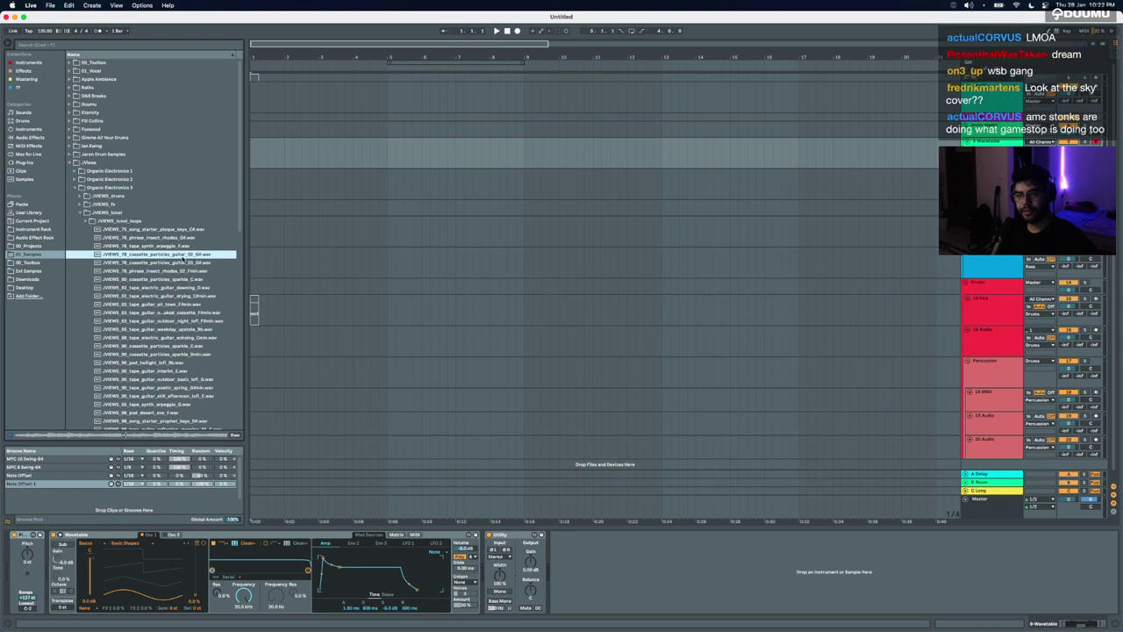
{"action": "left_click", "coordinate": [183, 261]}
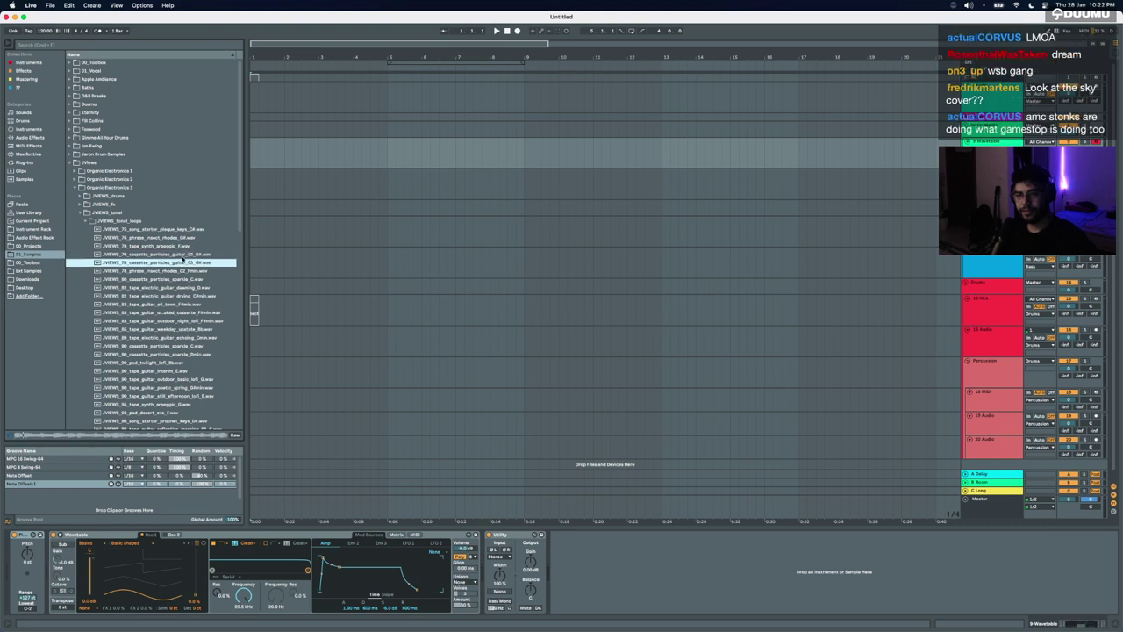
{"action": "key", "text": "Down"}
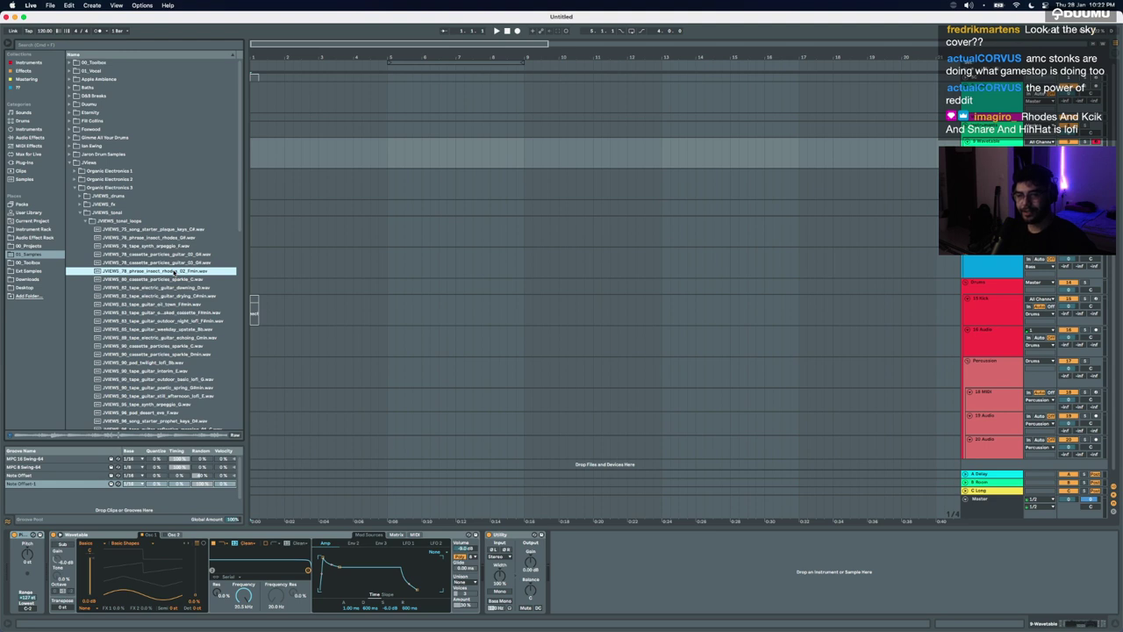
{"action": "key", "text": "Down"}
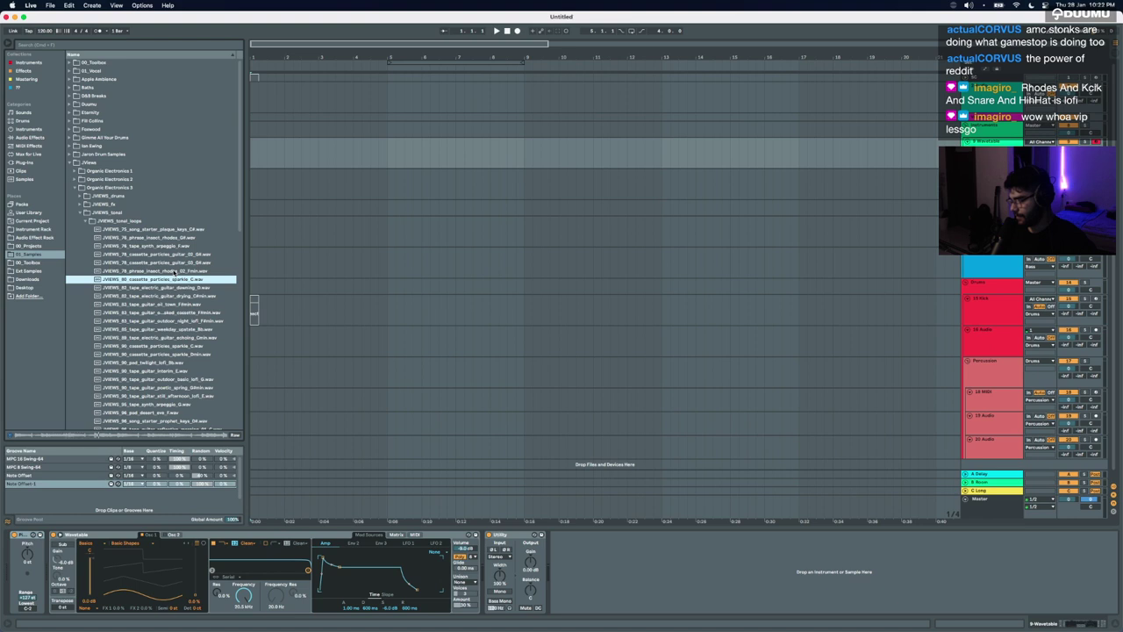
{"action": "key", "text": "Down"}
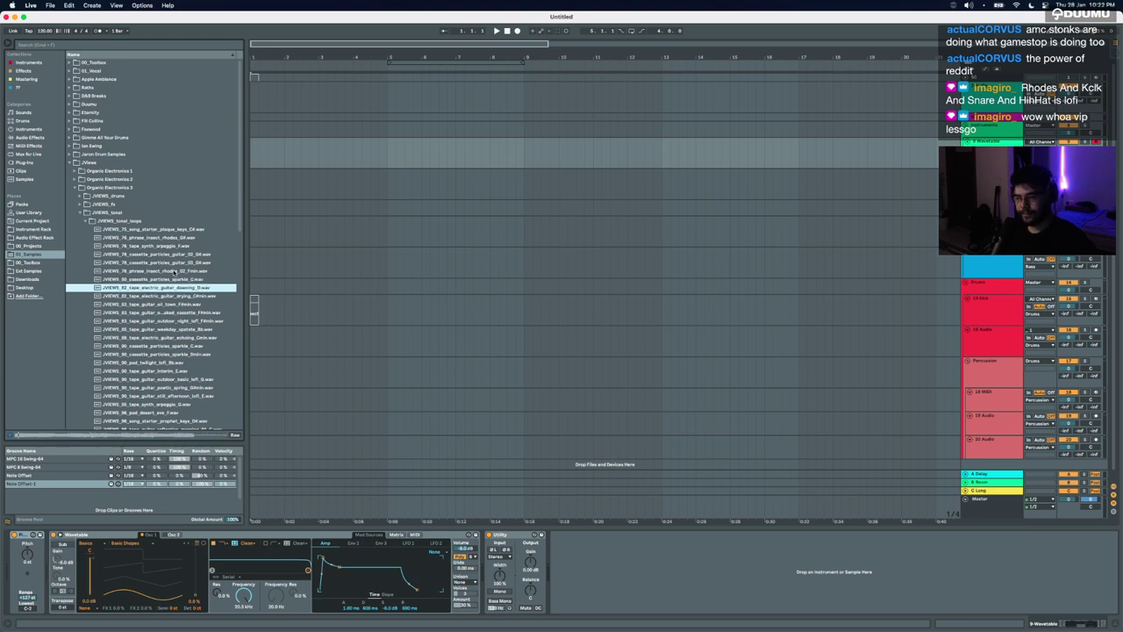
{"action": "key", "text": "Down"}
{"action": "key", "text": "Down"}
{"action": "key", "text": "Down"}
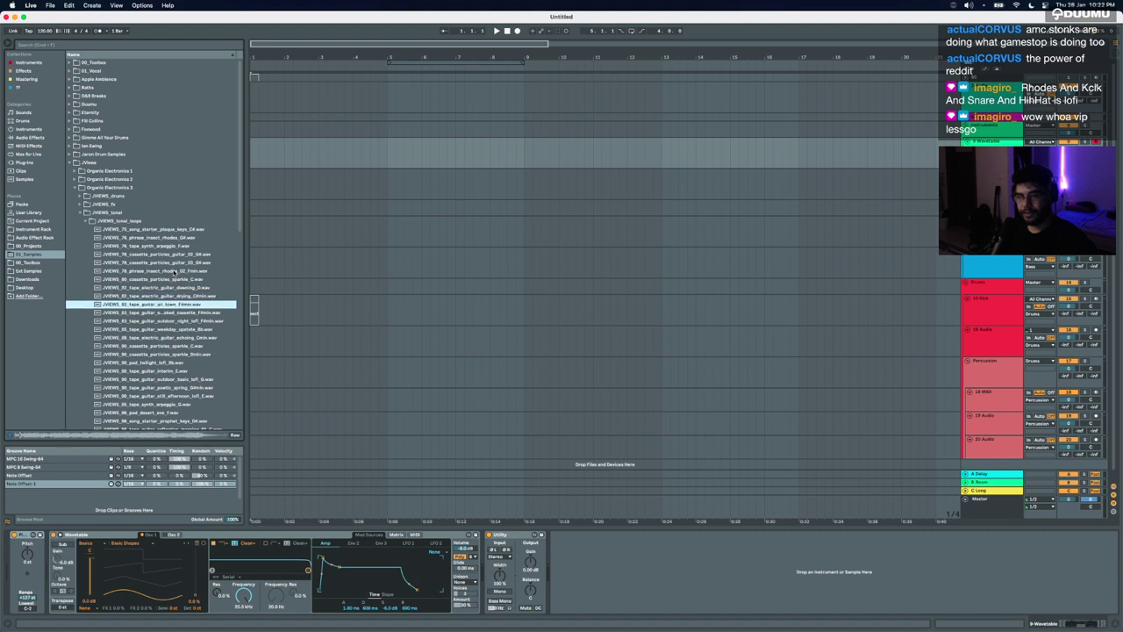
Step: Place the JVIEWS_90_pad_twilight_lofi_Bb.wav loop at bar 1 of the 10 Audio track and collapse the JViews folder
{"action": "left_click", "coordinate": [147, 362]}
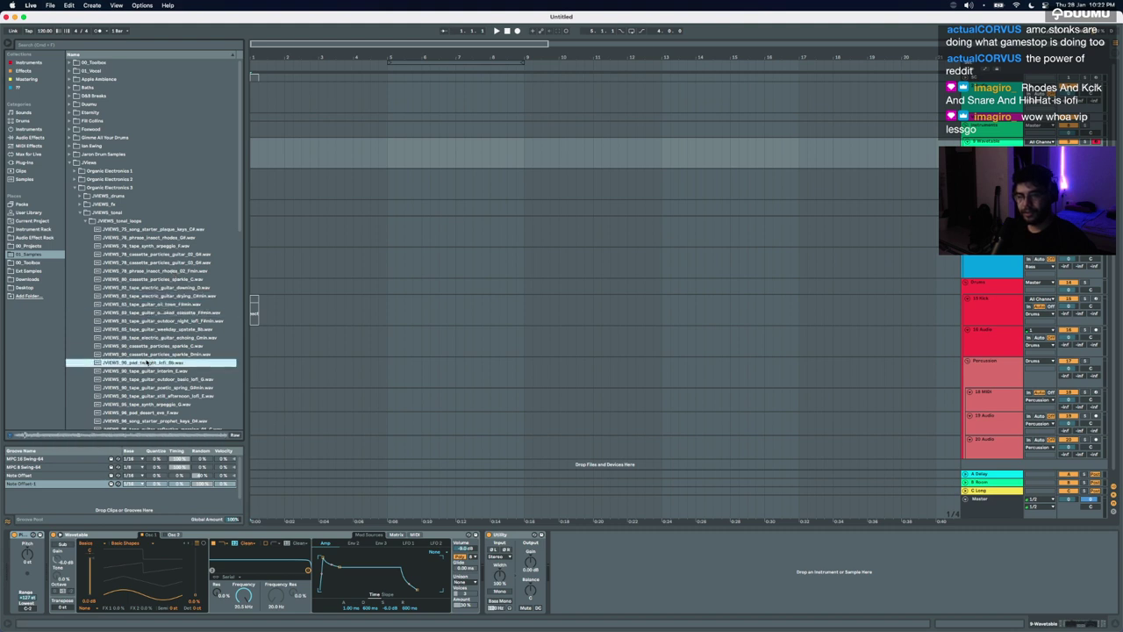
{"action": "left_click_drag", "start_coordinate": [146, 363], "coordinate": [257, 194]}
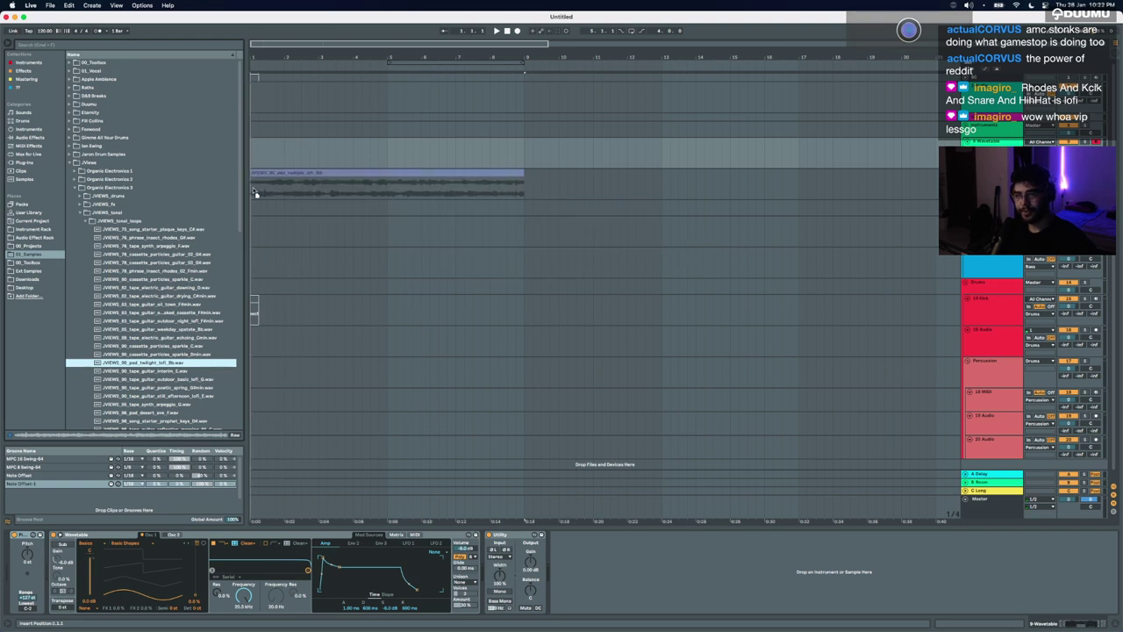
{"action": "key", "text": "Left"}
{"action": "key", "text": "Left"}
{"action": "key", "text": "Left"}
{"action": "key", "text": "Left"}
{"action": "key", "text": "Left"}
{"action": "key", "text": "Left"}
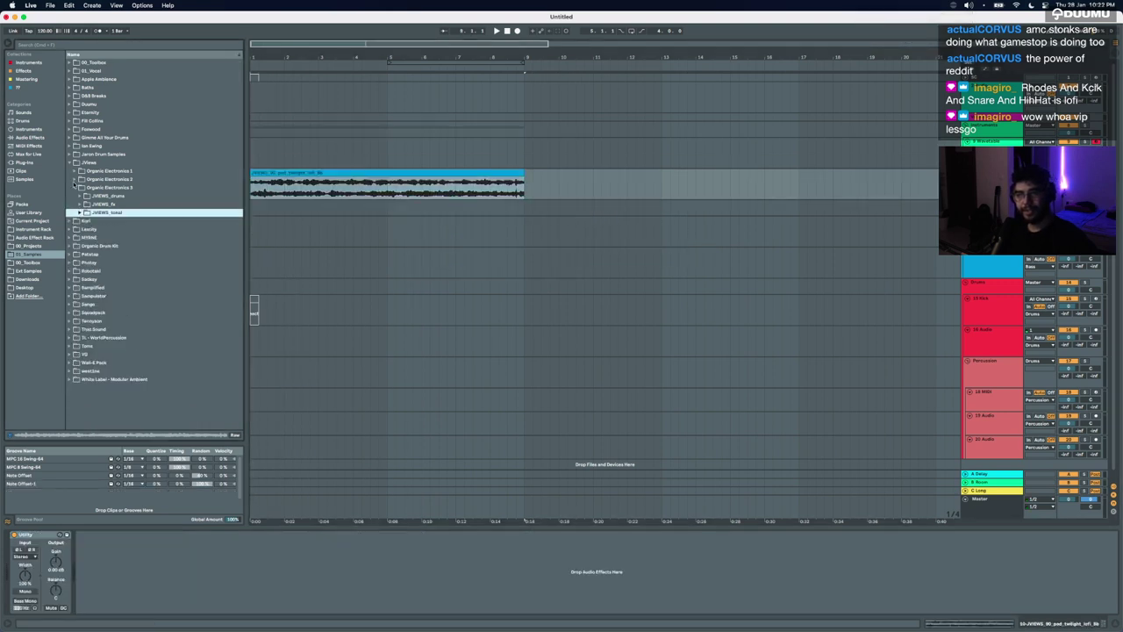
Step: Set the project tempo to 150 BPM, checking it by ear with the metronome temporarily on
{"action": "left_click", "coordinate": [524, 194]}
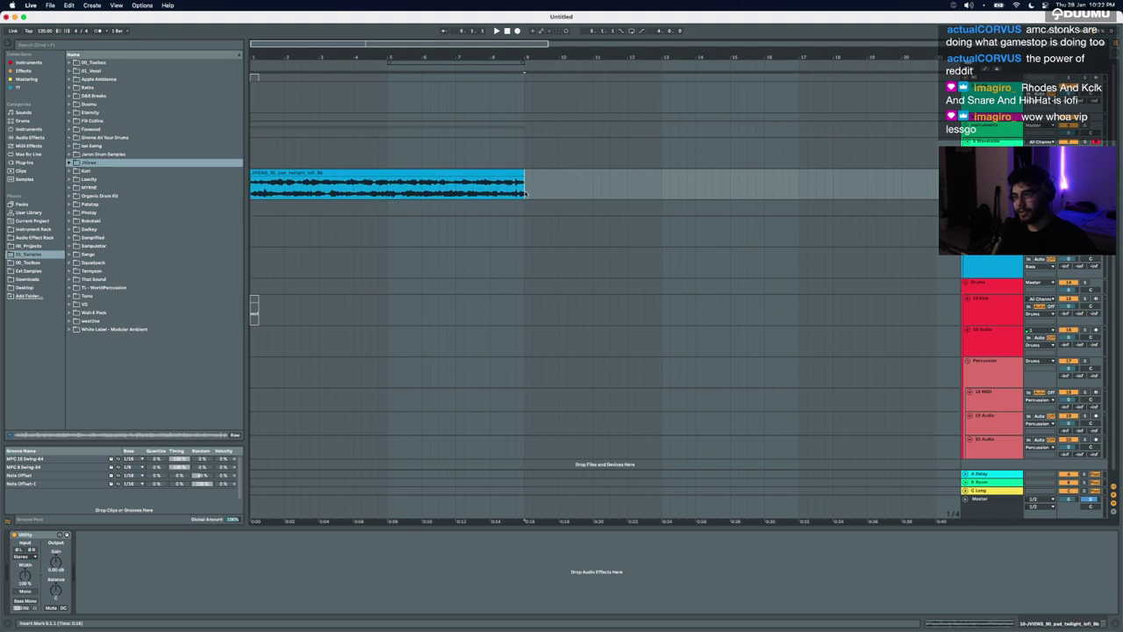
{"action": "left_click", "coordinate": [97, 32]}
{"action": "mouse_move", "coordinate": [46, 33]}
{"action": "left_mouse_down"}
{"action": "mouse_move", "coordinate": [45, 47]}
{"action": "mouse_move", "coordinate": [46, 7]}
{"action": "mouse_move", "coordinate": [46, 31]}
{"action": "left_mouse_up"}
{"action": "key", "text": "space"}
{"action": "key", "text": "space"}
{"action": "key", "text": "space"}
{"action": "key", "text": "space"}
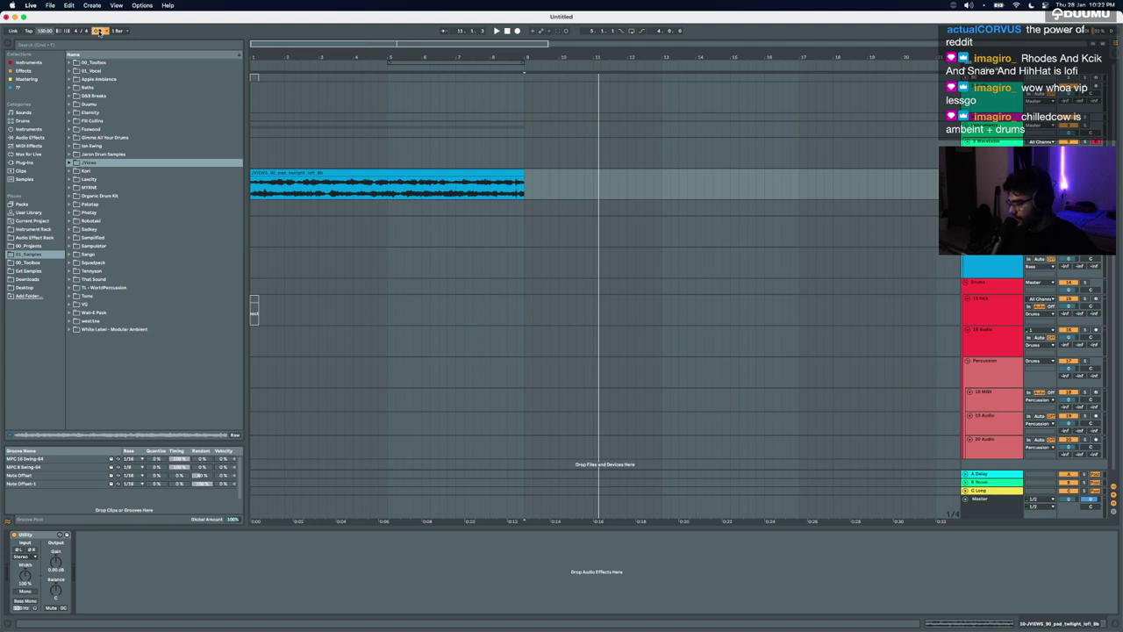
{"action": "left_click", "coordinate": [98, 31]}
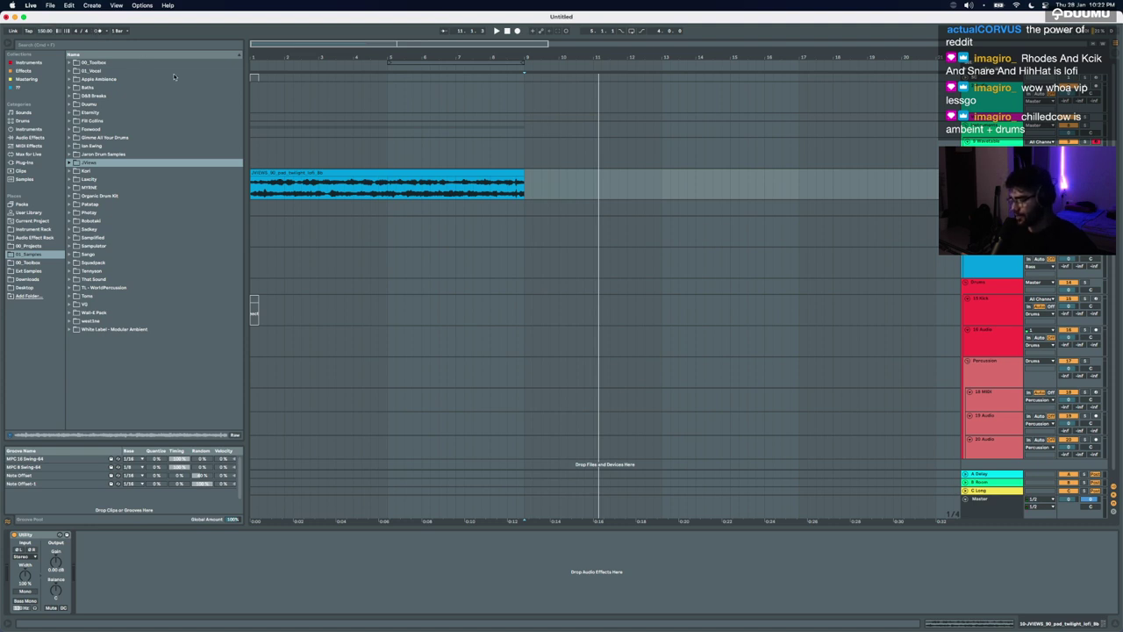
Step: Set the pad clip to play unwarped, transposed up 4 st, with its gain at about -7.1 dB
{"action": "double_click", "coordinate": [386, 184]}
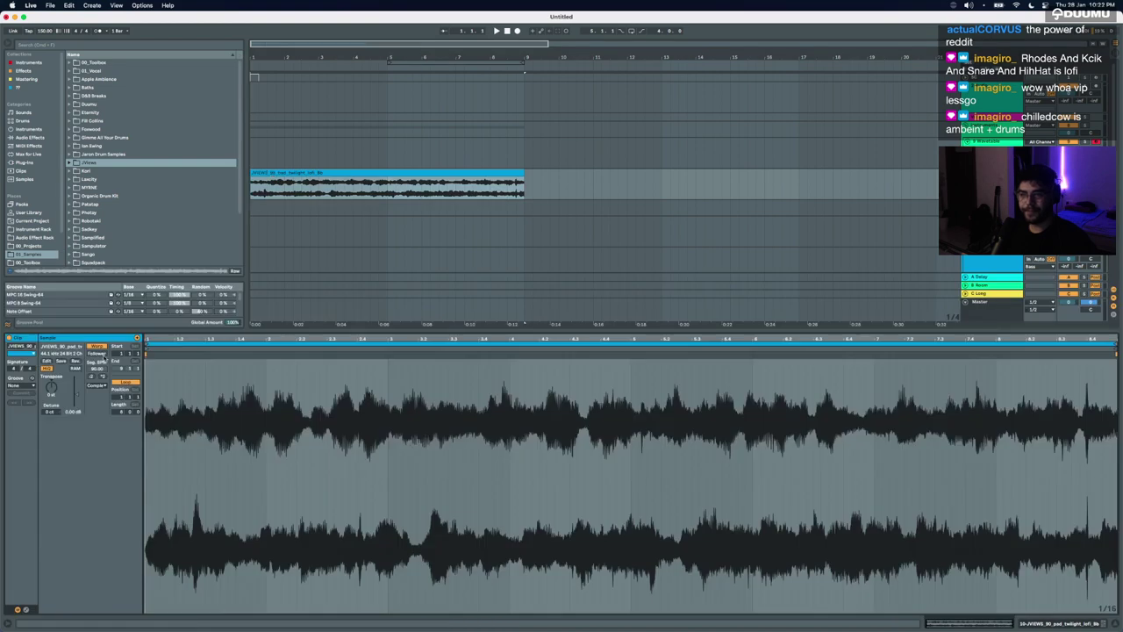
{"action": "left_click", "coordinate": [97, 347]}
{"action": "left_click", "coordinate": [97, 348]}
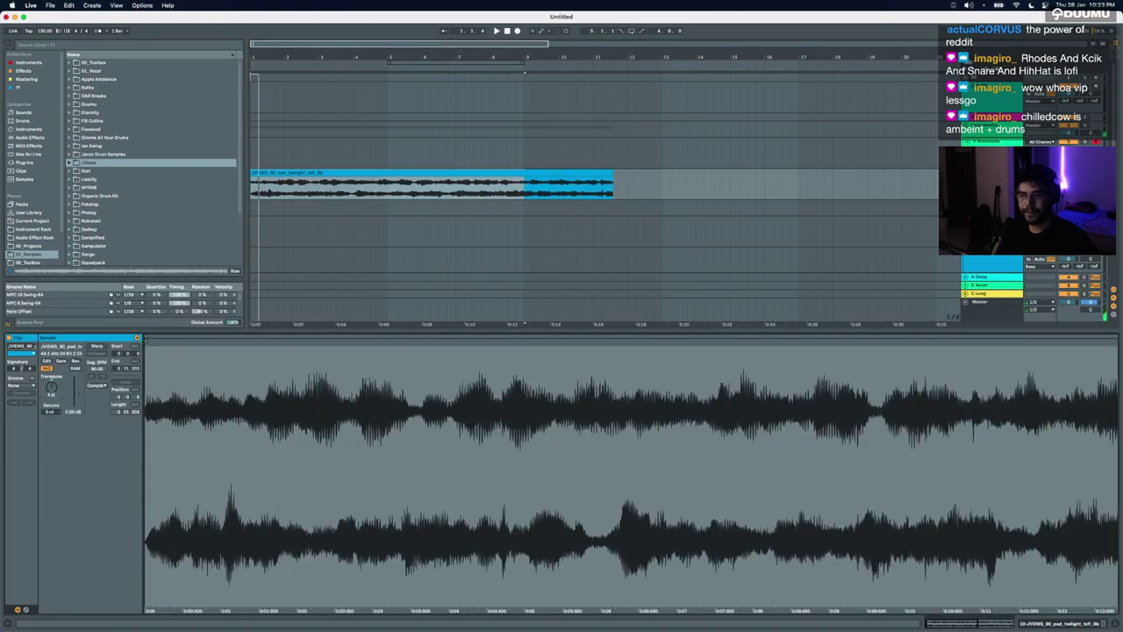
{"action": "left_click_drag", "start_coordinate": [78, 405], "coordinate": [76, 399]}
{"action": "key", "text": "space"}
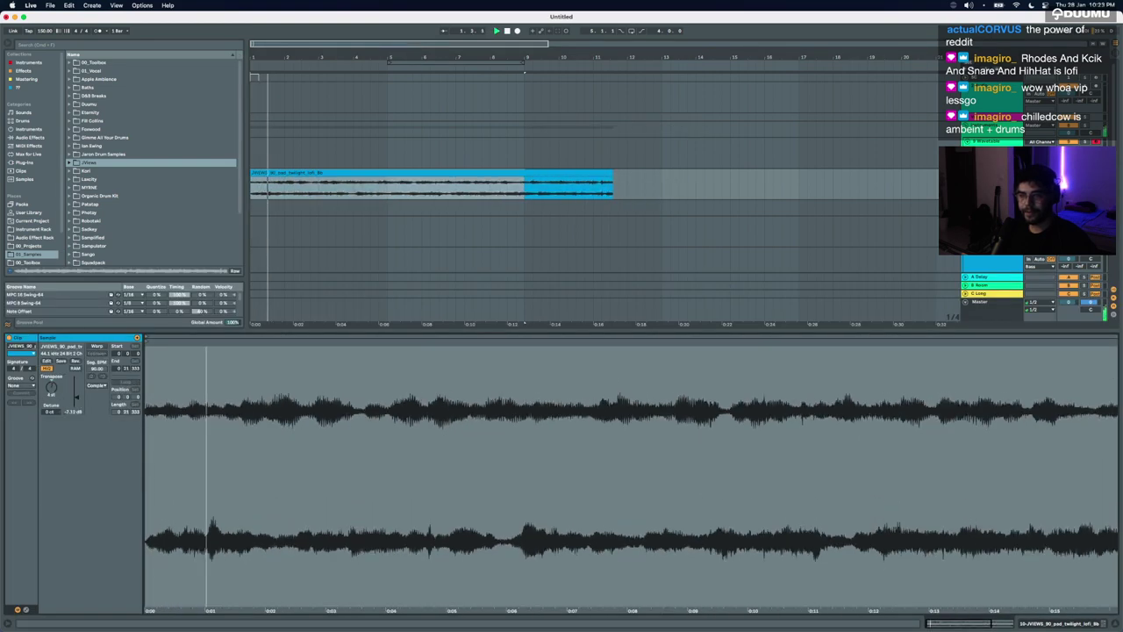
Step: Delete the part of the pad clip beyond bar 9 and loop playback over the remaining eight bars
{"action": "left_click", "coordinate": [526, 186]}
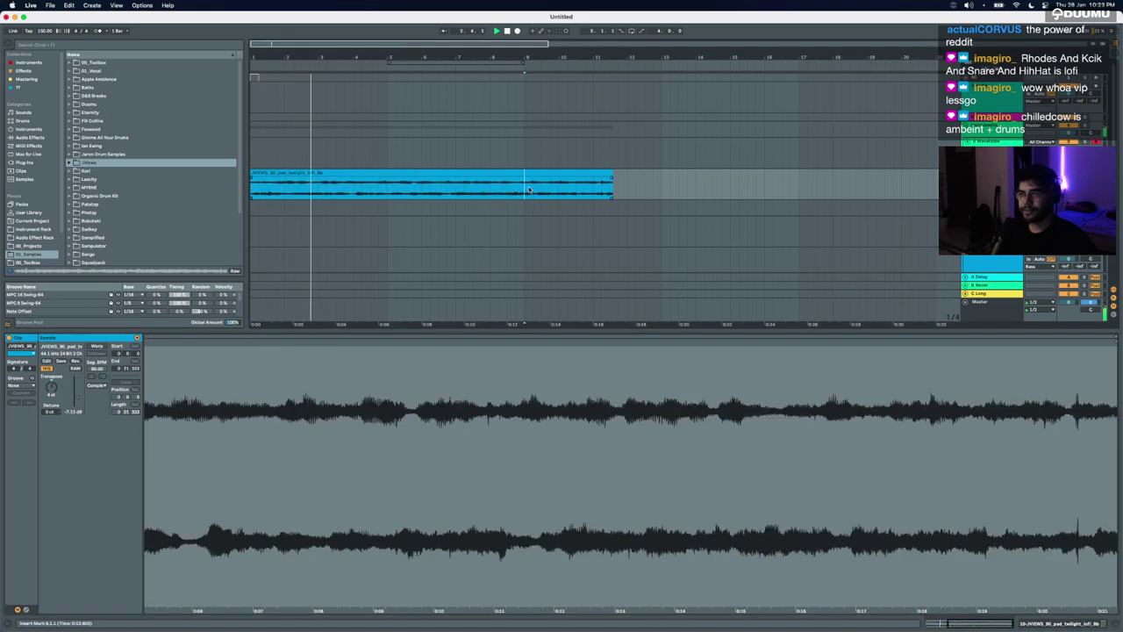
{"action": "left_click_drag", "start_coordinate": [525, 186], "coordinate": [618, 184]}
{"action": "key", "text": "Delete"}
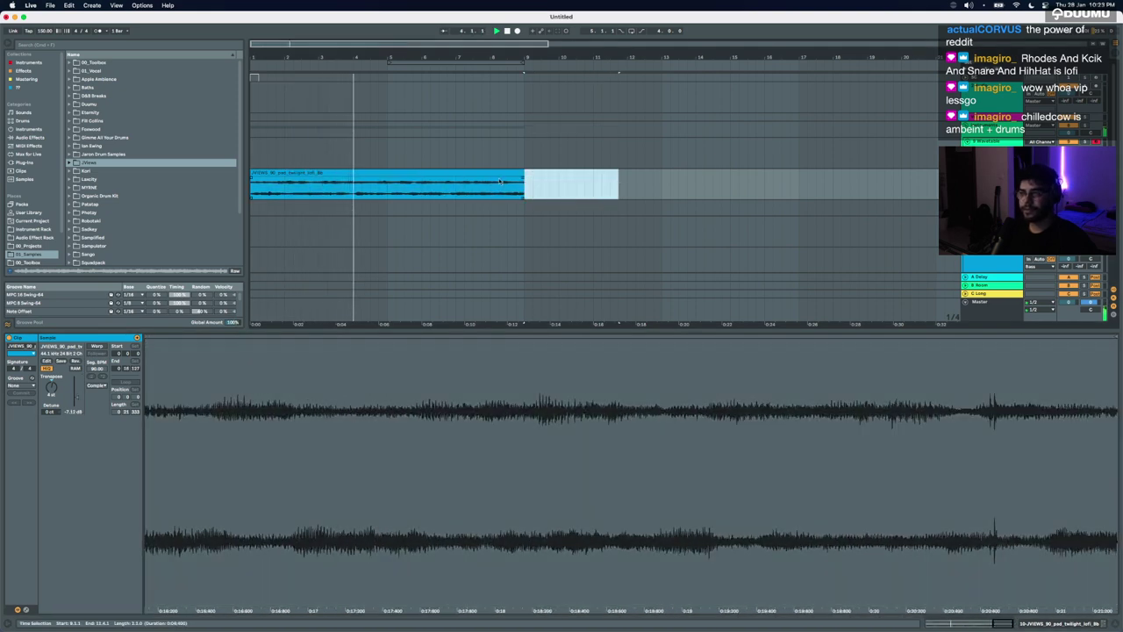
{"action": "left_click", "coordinate": [467, 172]}
{"action": "key", "text": "super+l"}
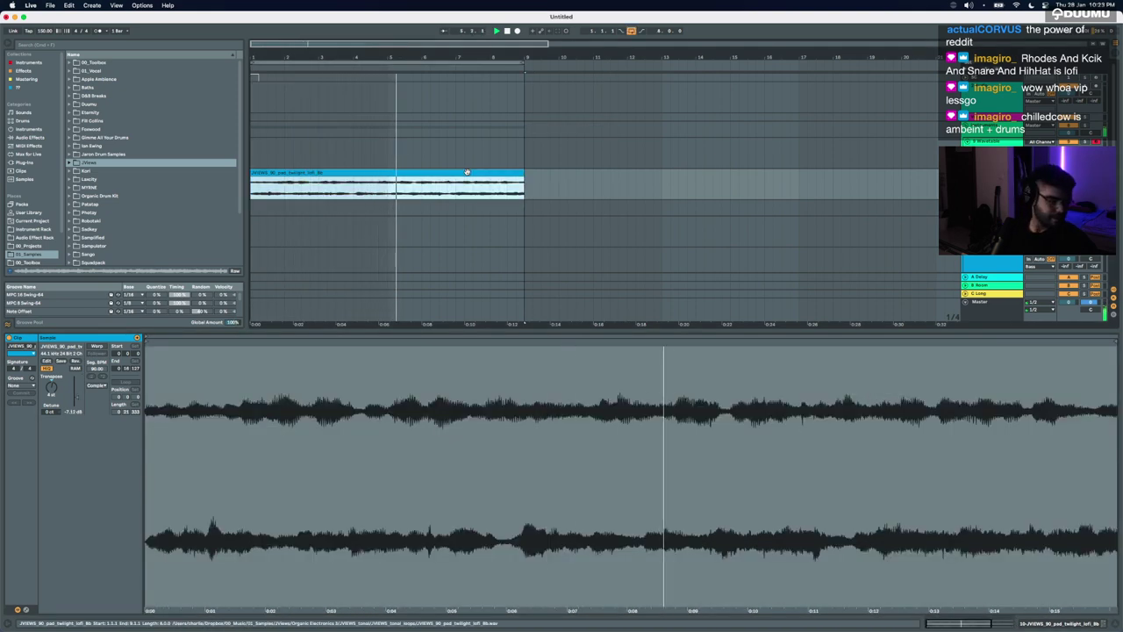
Step: Duplicate the first two bars of the pad clip repeatedly to fill the range up to bar 9
{"action": "left_click", "coordinate": [388, 192]}
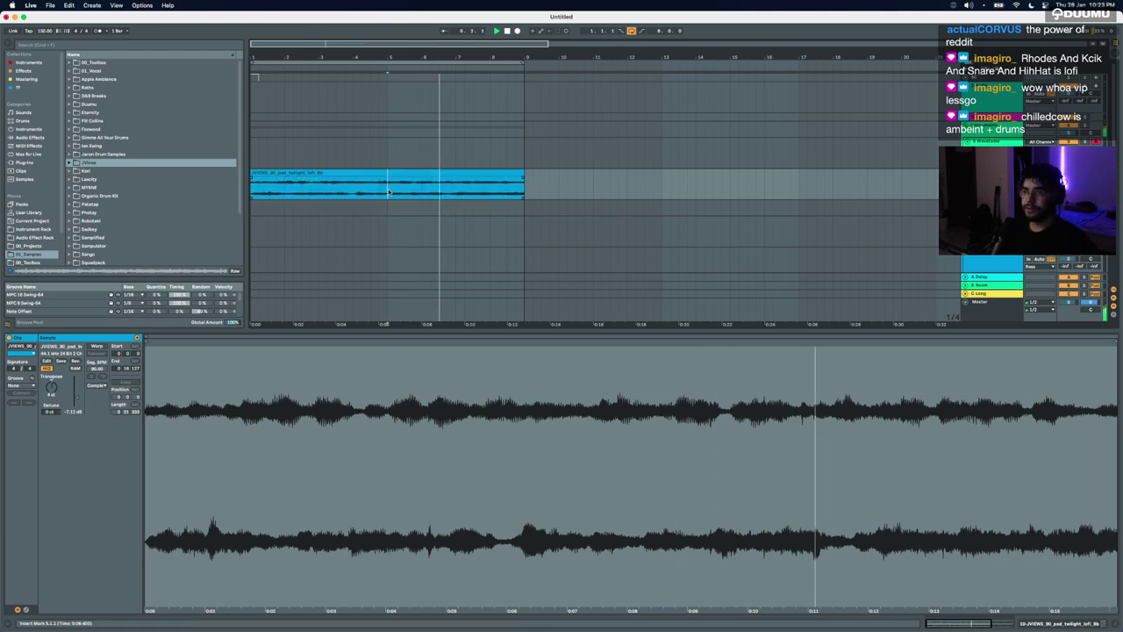
{"action": "left_click_drag", "start_coordinate": [388, 191], "coordinate": [230, 190]}
{"action": "key", "text": "super+d"}
{"action": "key", "text": "super+d"}
{"action": "key", "text": "super+d"}
{"action": "key", "text": "super+d"}
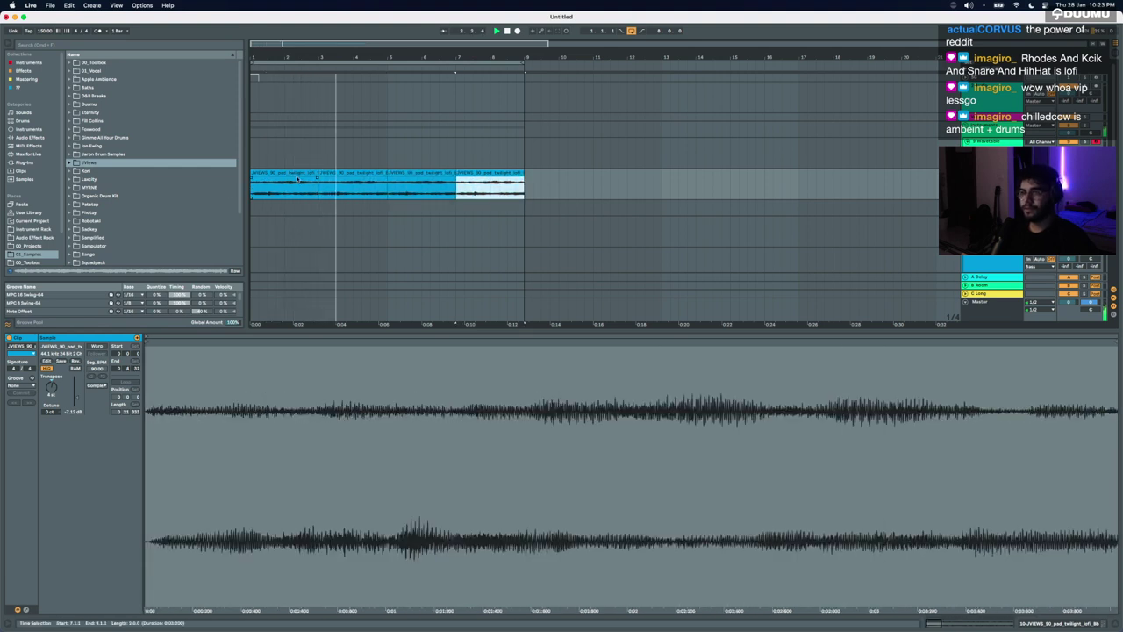
Step: Hide the pad clip's detail view and set the pad track's volume to -6.0 dB
{"action": "left_click", "coordinate": [294, 171]}
{"action": "scroll", "coordinate": [294, 171], "scroll_direction": "up", "scroll_amount": 5}
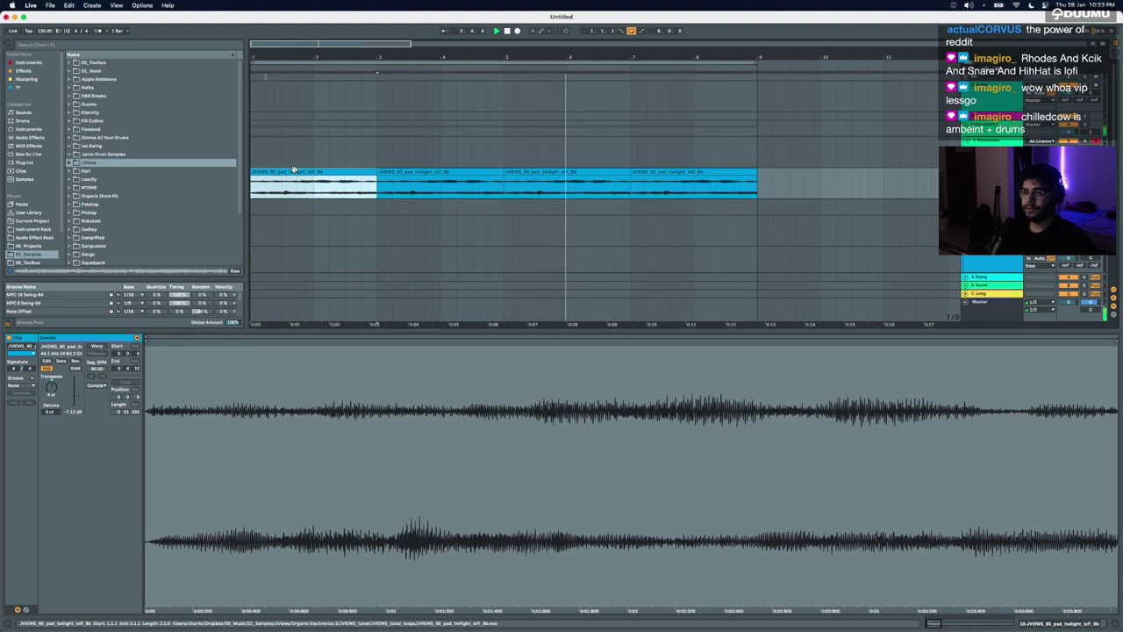
{"action": "key", "text": "super+alt+l"}
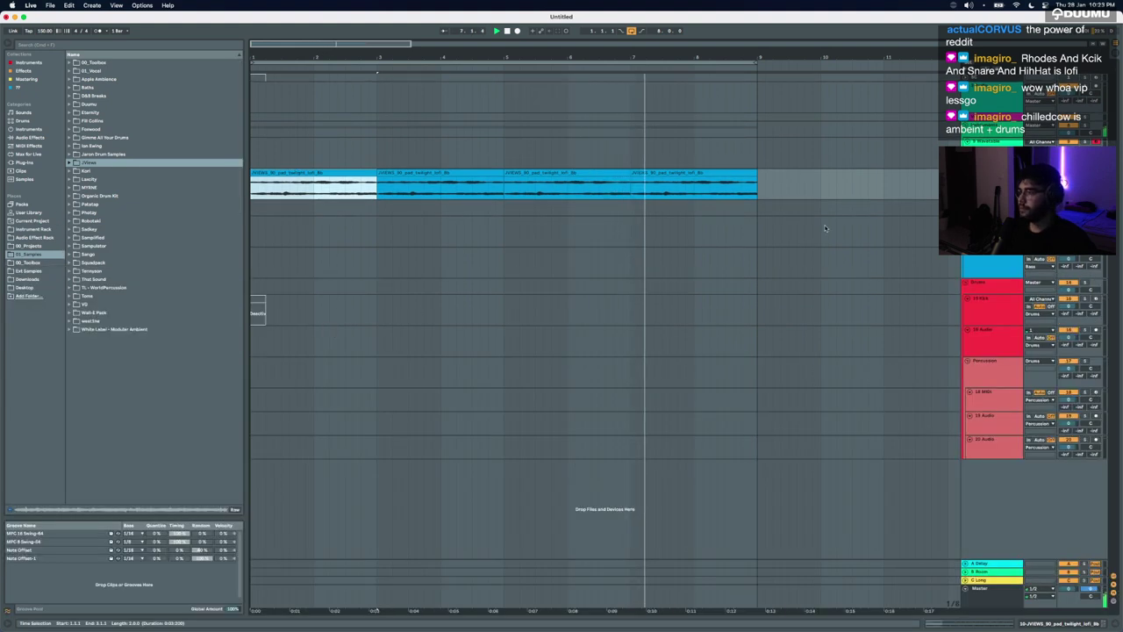
{"action": "key", "text": "0"}
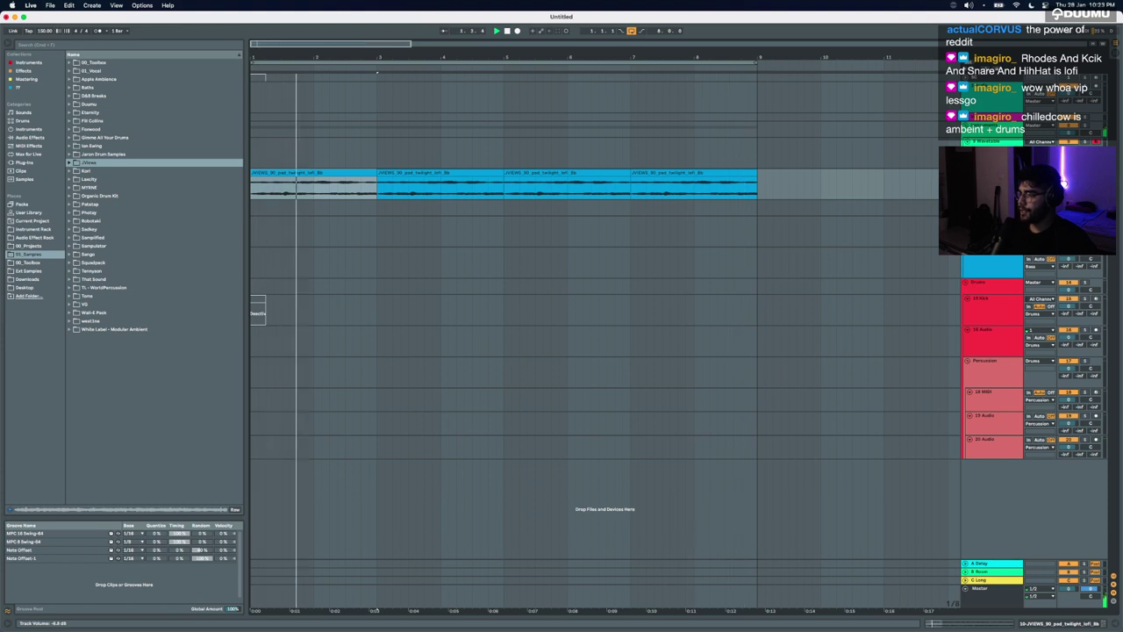
Step: Select the Kick track and search the whole browser library for "kick"
{"action": "left_click", "coordinate": [987, 323]}
{"action": "key", "text": "super+f"}
{"action": "type", "text": "kick"}
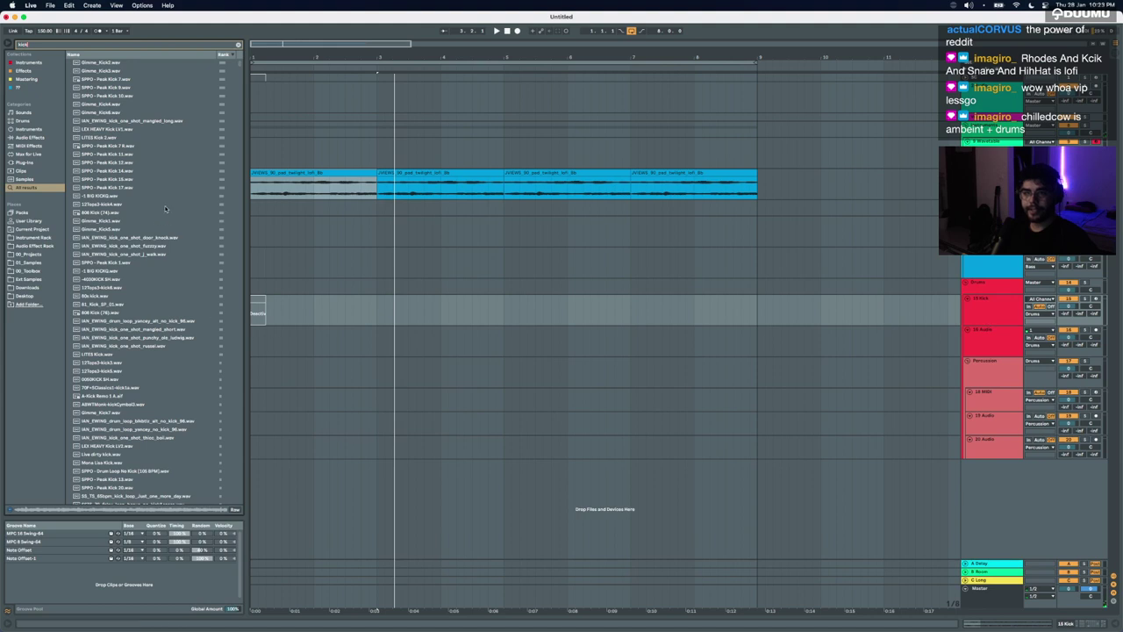
Step: Audition the SPPO Peak Kick samples and load SPPO - Peak Kick 9.wav onto the C1 pad of the Kick track's Drum Rack
{"action": "left_click", "coordinate": [137, 163]}
{"action": "left_click", "coordinate": [127, 170]}
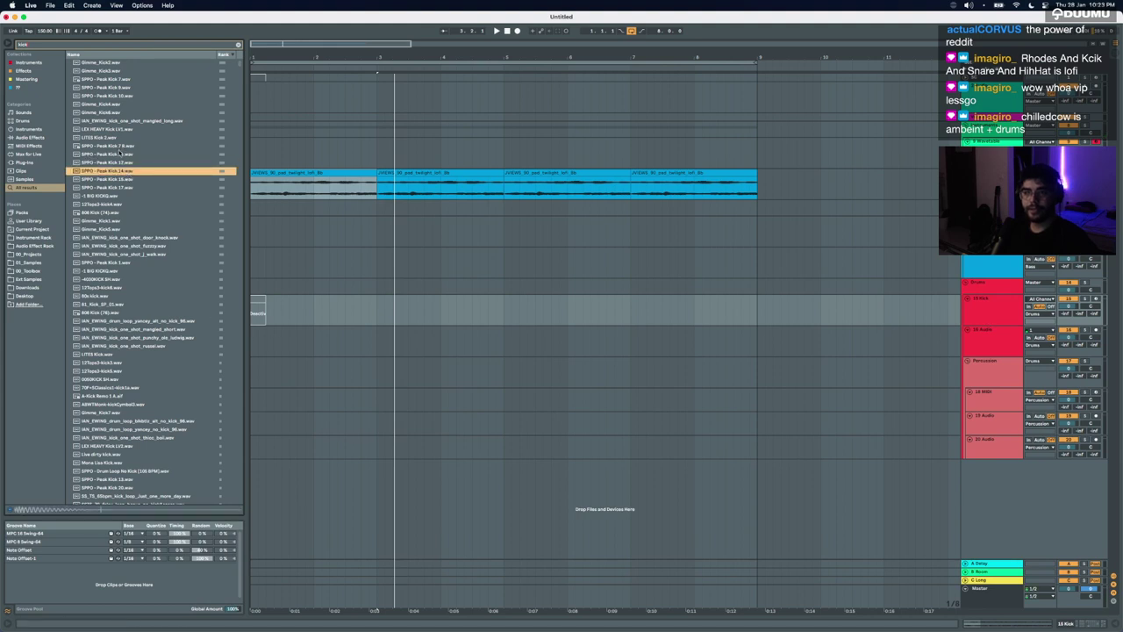
{"action": "left_click", "coordinate": [118, 155]}
{"action": "key", "text": "Up"}
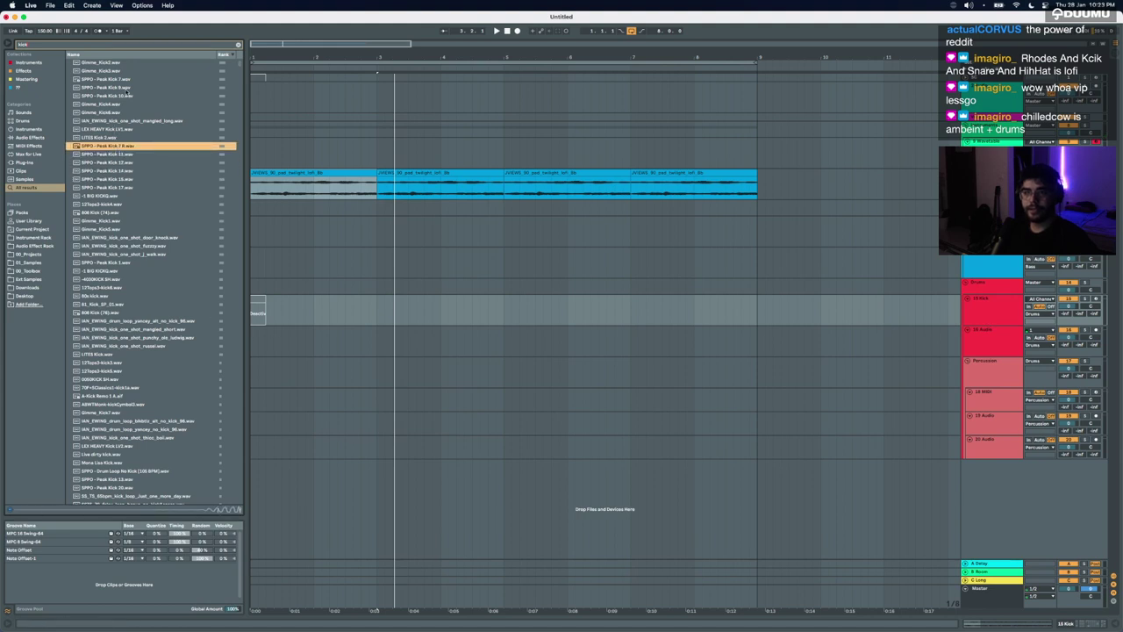
{"action": "left_click", "coordinate": [112, 80]}
{"action": "left_click", "coordinate": [108, 88]}
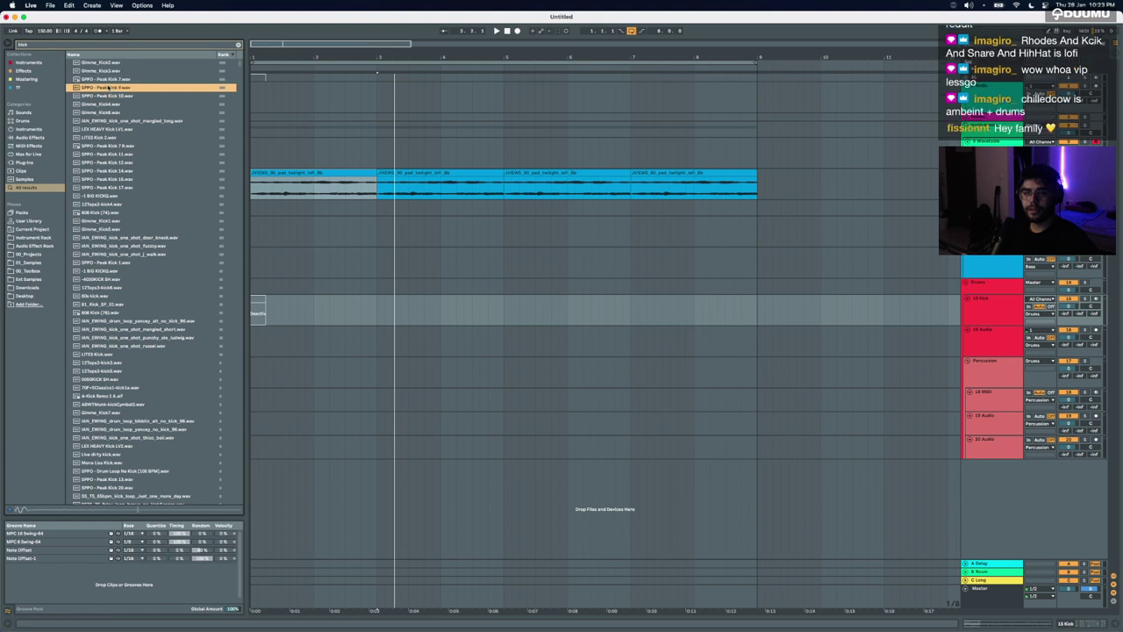
{"action": "key", "text": "Return"}
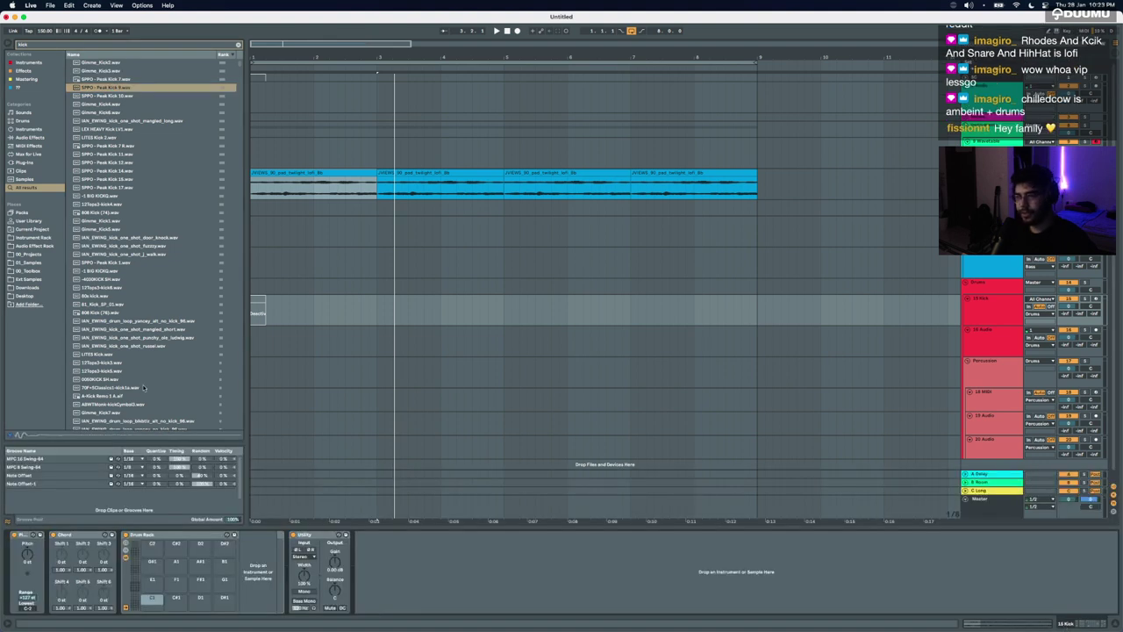
{"action": "left_click_drag", "start_coordinate": [99, 89], "coordinate": [151, 602]}
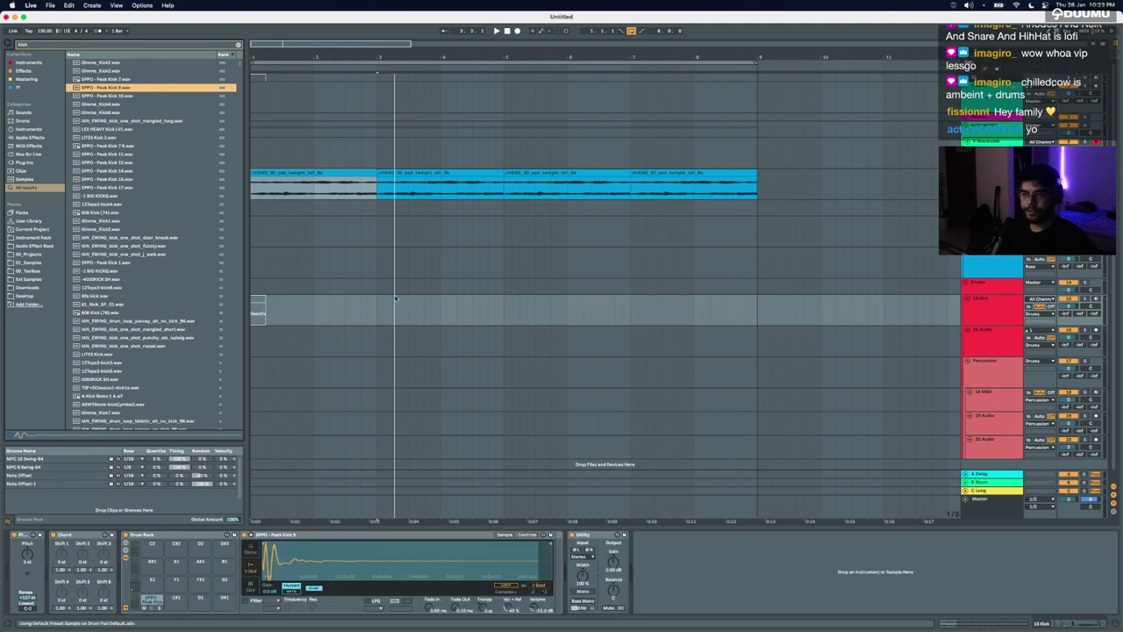
Step: Play the short clip at the start of the Kick track to hear the loaded kick
{"action": "left_click", "coordinate": [255, 305]}
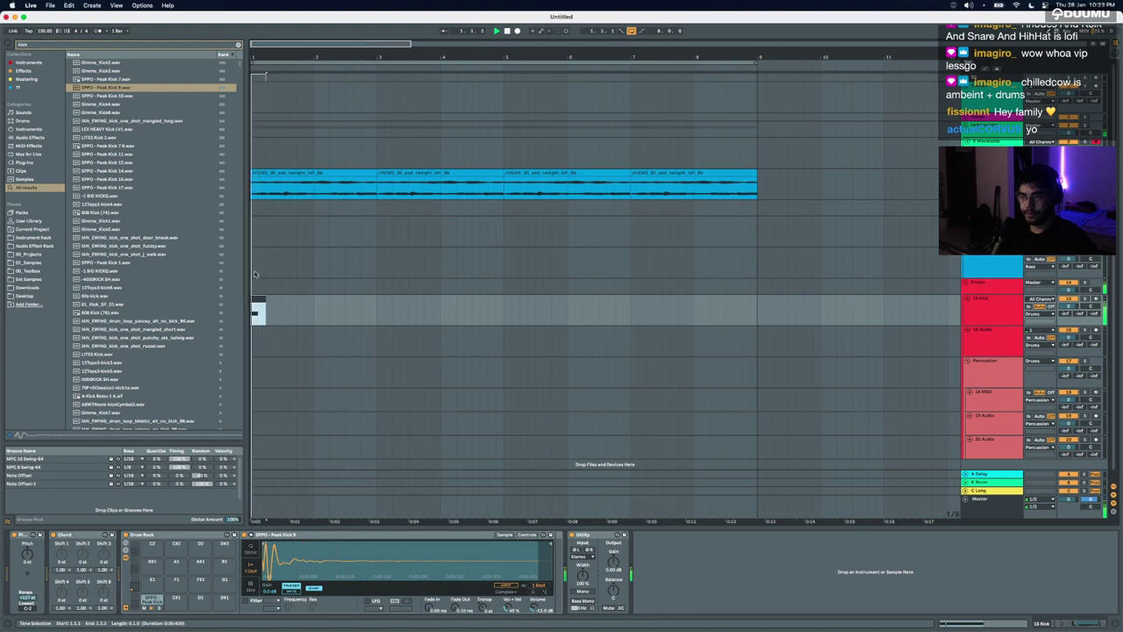
{"action": "right_click", "coordinate": [255, 272]}
{"action": "left_click", "coordinate": [274, 264]}
{"action": "left_click", "coordinate": [258, 297]}
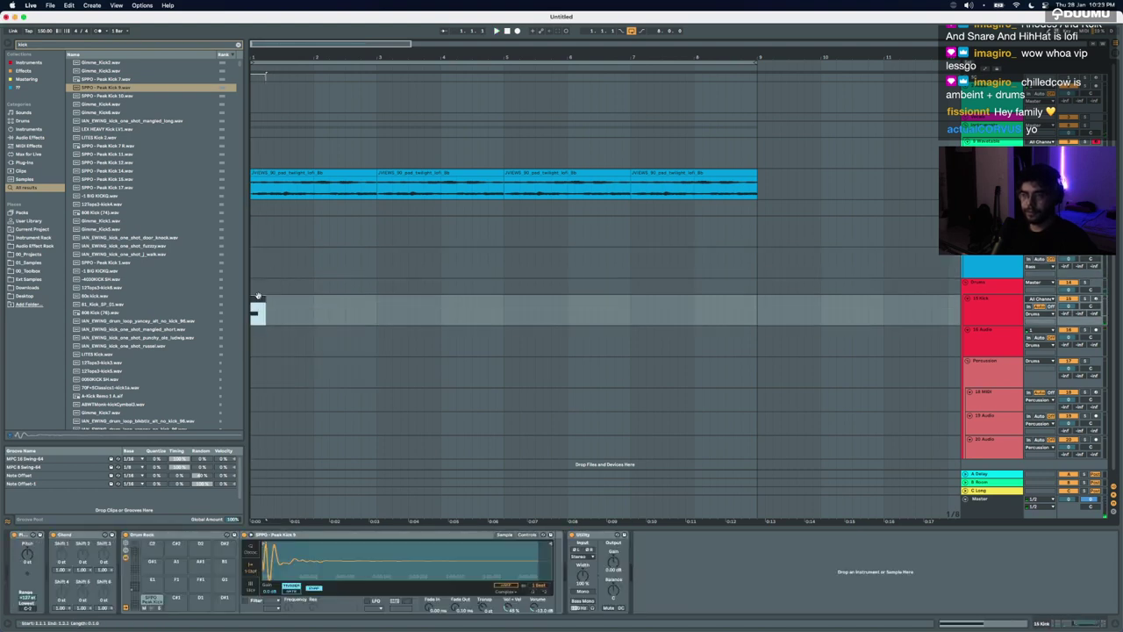
{"action": "scroll", "coordinate": [259, 296], "scroll_direction": "up", "scroll_amount": 3}
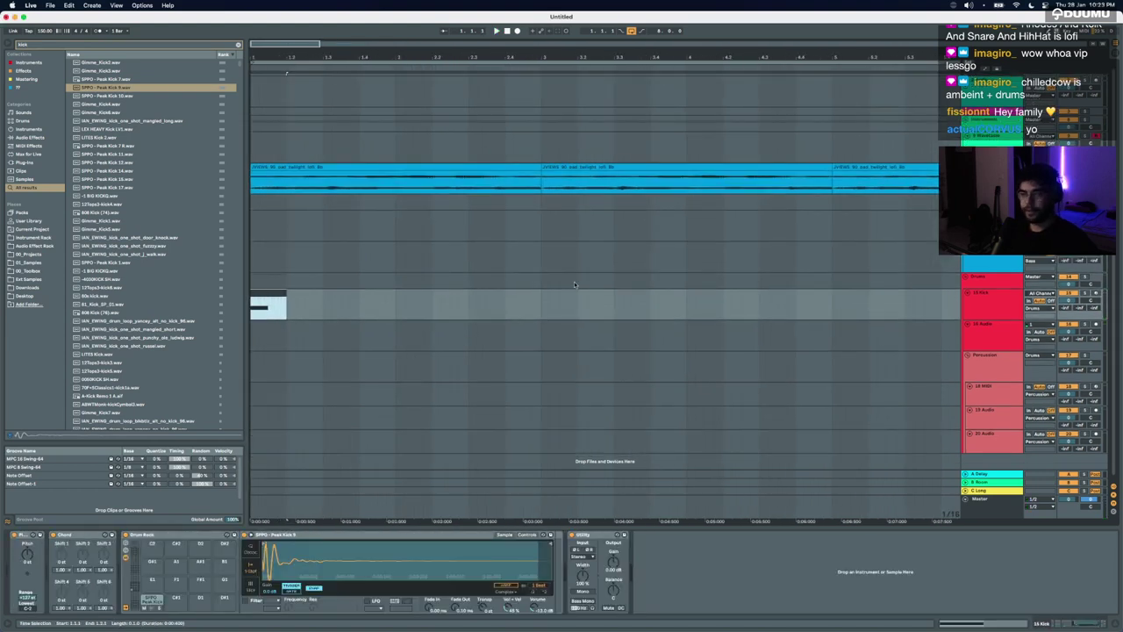
Step: Arm the Kick track with the metronome on and delete the short MIDI clip at bar 1
{"action": "left_click", "coordinate": [1104, 292]}
{"action": "left_click", "coordinate": [1098, 294]}
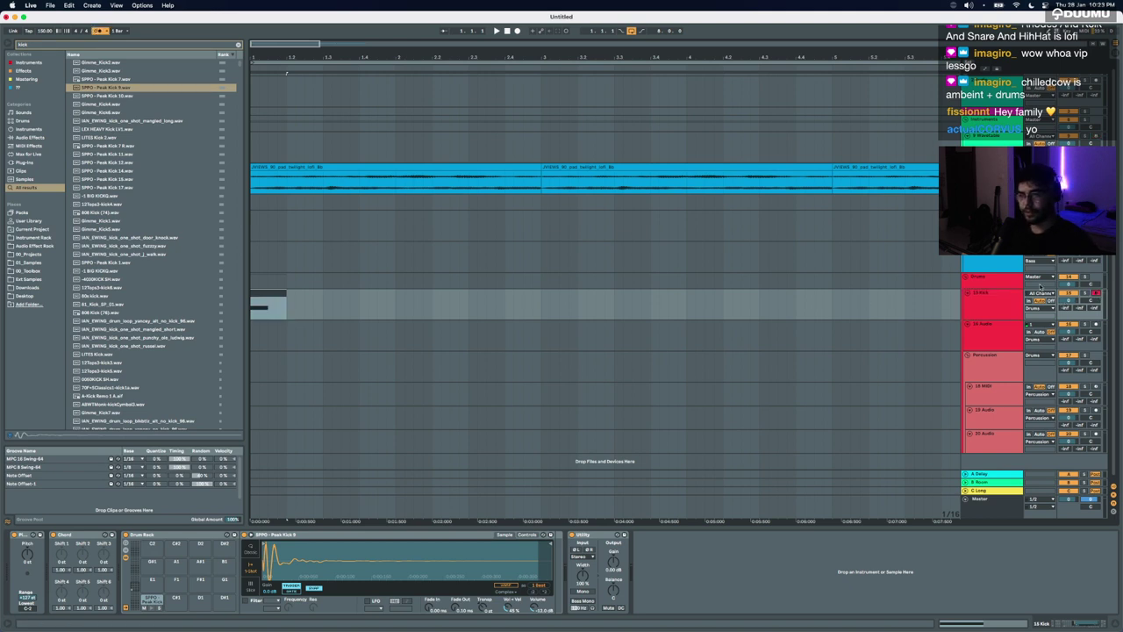
{"action": "key", "text": "space"}
{"action": "left_click", "coordinate": [270, 299]}
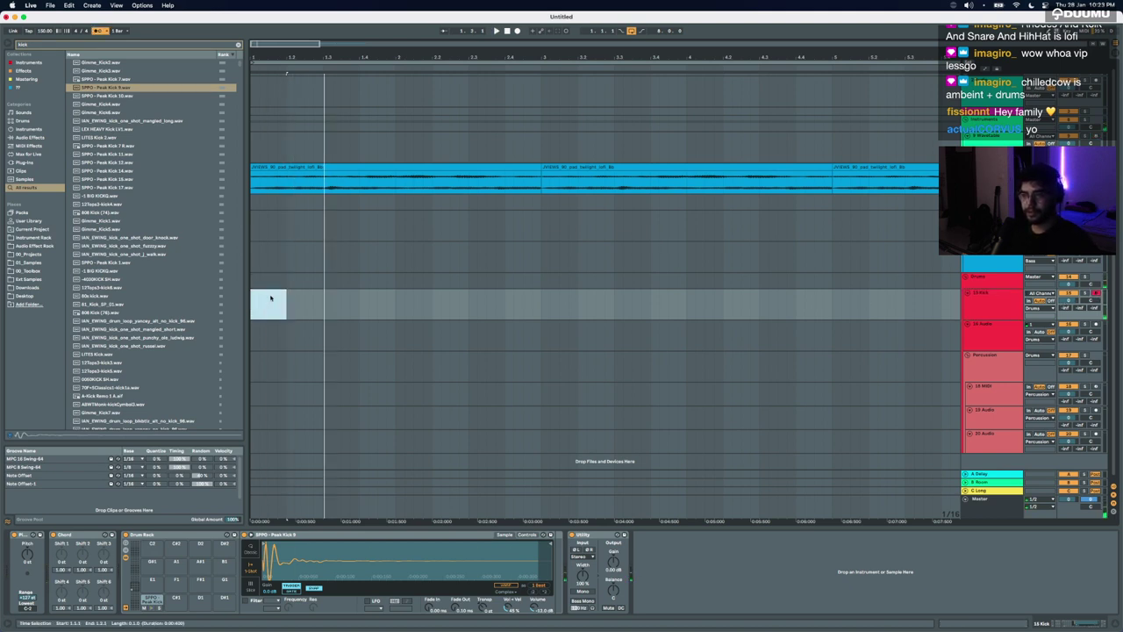
{"action": "left_click", "coordinate": [253, 308]}
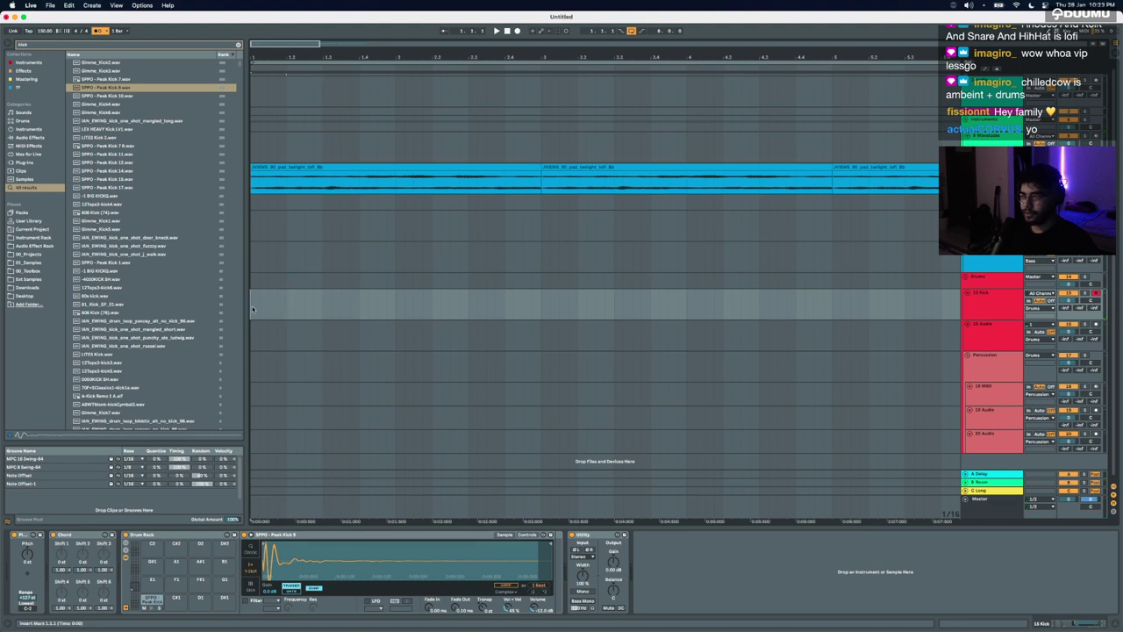
Step: Test arming the Wavetable track, re-arm the Kick track, and check the MIDI port settings in the preferences
{"action": "scroll", "coordinate": [594, 274], "scroll_direction": "down", "scroll_amount": 5}
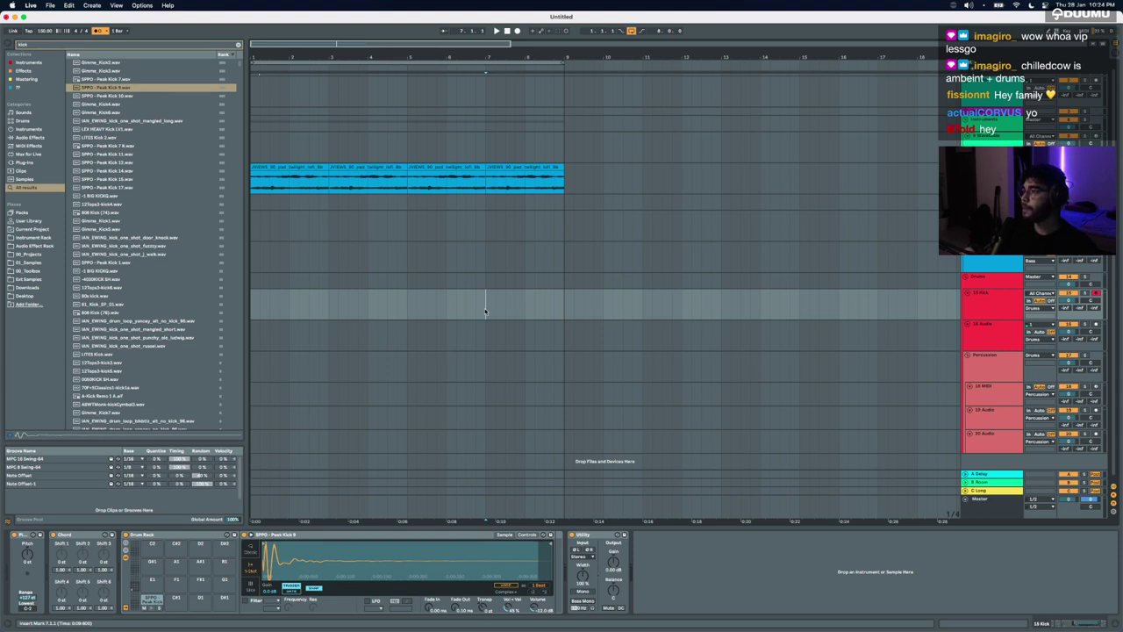
{"action": "left_click", "coordinate": [1094, 140]}
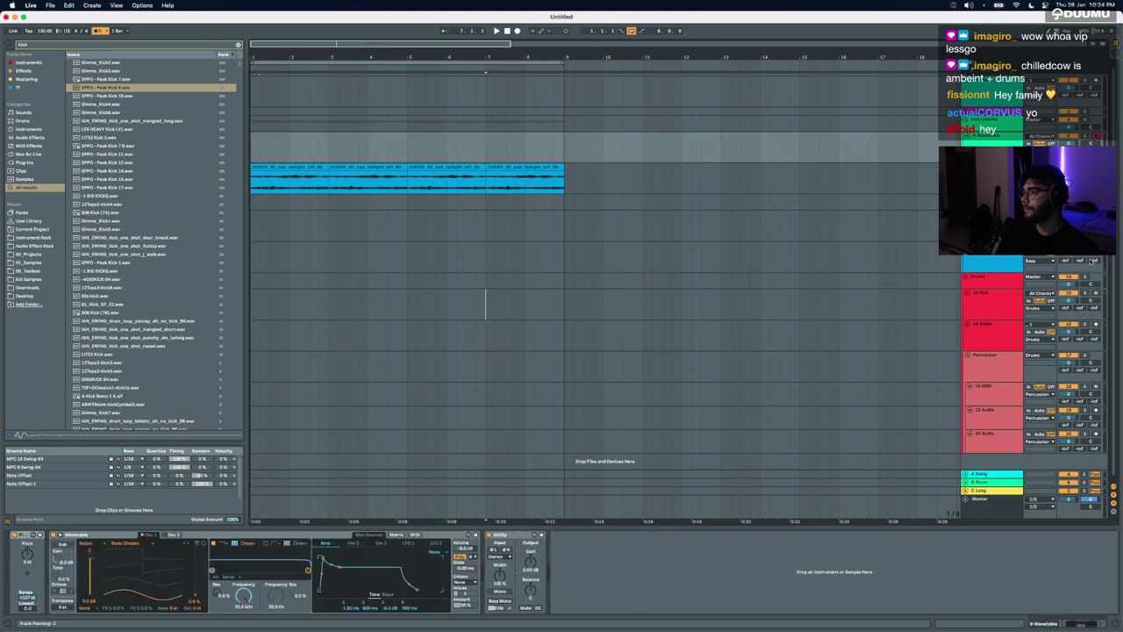
{"action": "left_click", "coordinate": [1094, 296]}
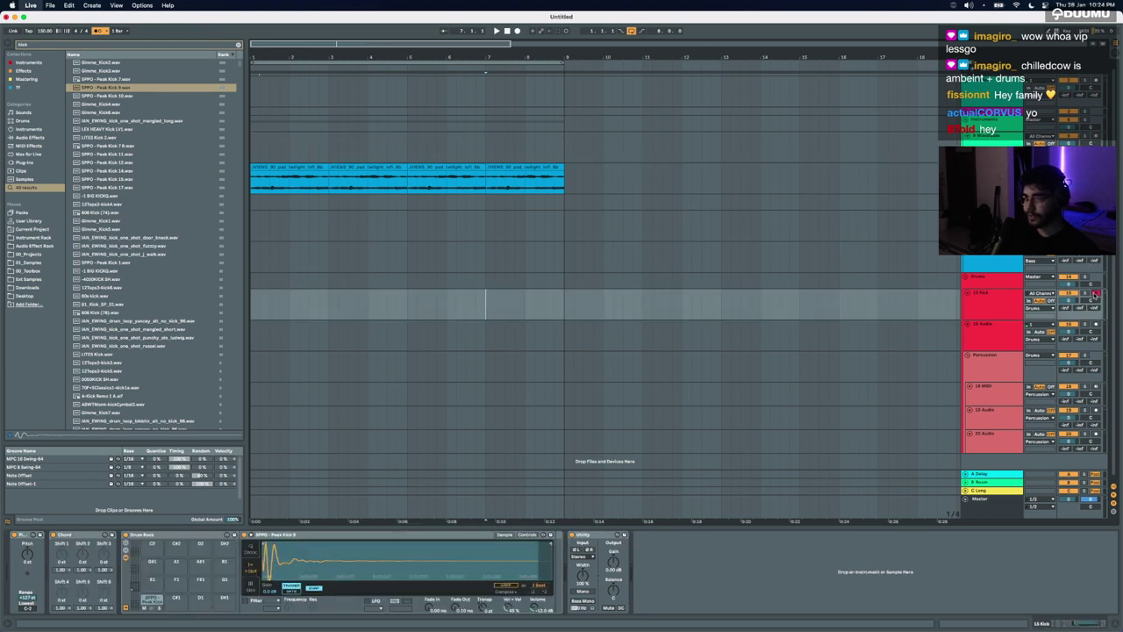
{"action": "key", "text": "super+comma"}
{"action": "left_click", "coordinate": [463, 241]}
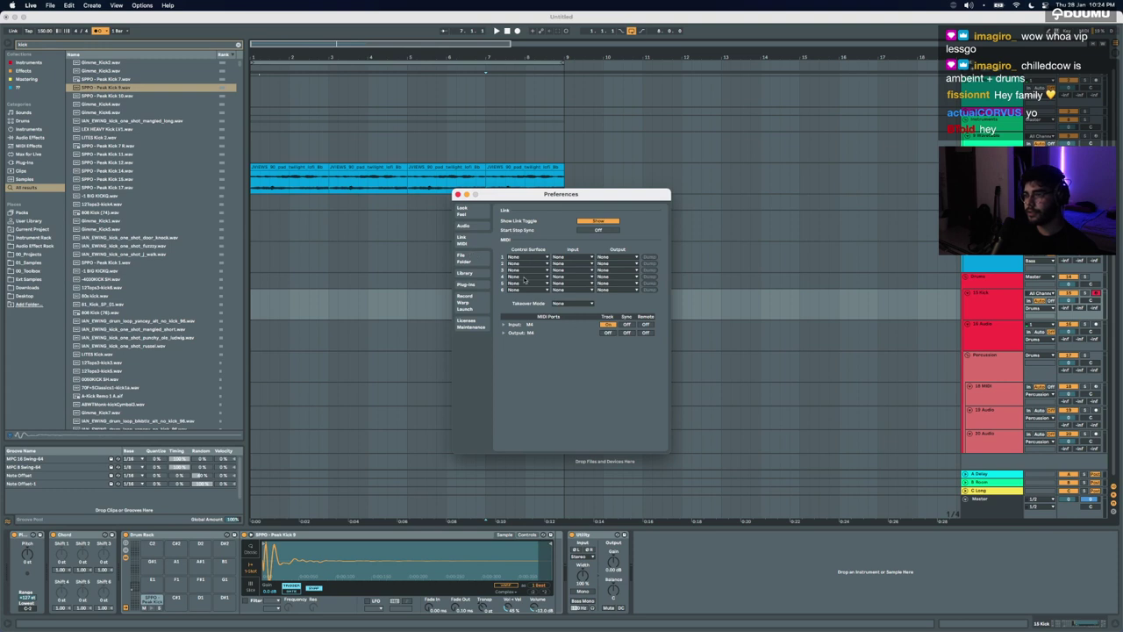
{"action": "left_click", "coordinate": [457, 194]}
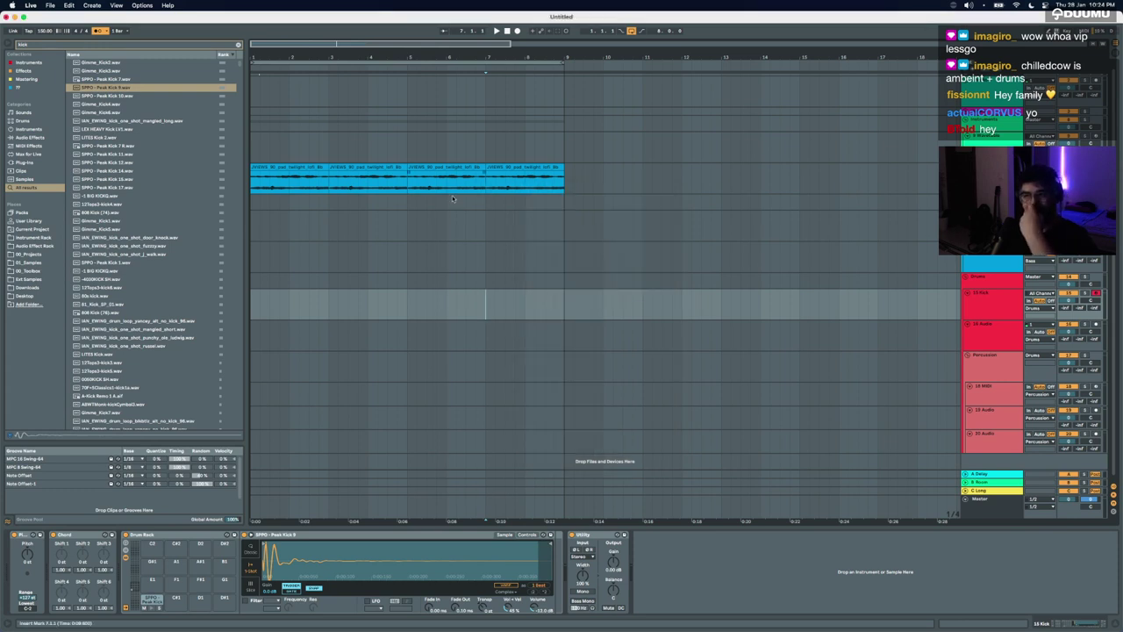
Step: Insert an empty one-bar MIDI clip at bar 1 on the Kick track
{"action": "scroll", "coordinate": [329, 313], "scroll_direction": "up", "scroll_amount": 5}
{"action": "key", "text": "minus"}
{"action": "key", "text": "minus"}
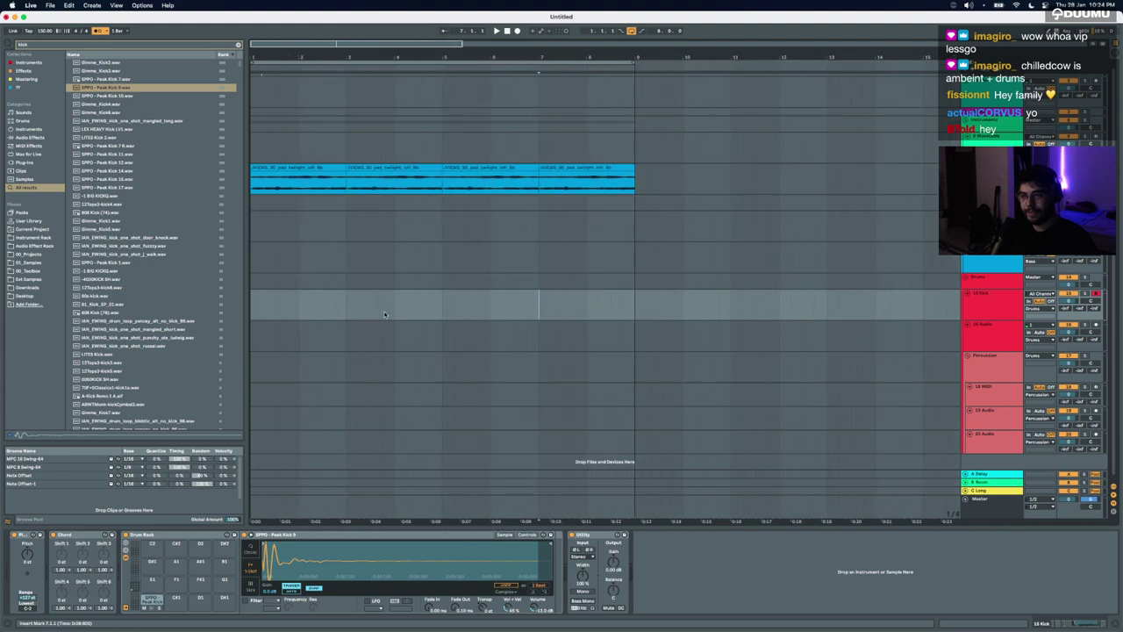
{"action": "key", "text": "super+shift+m"}
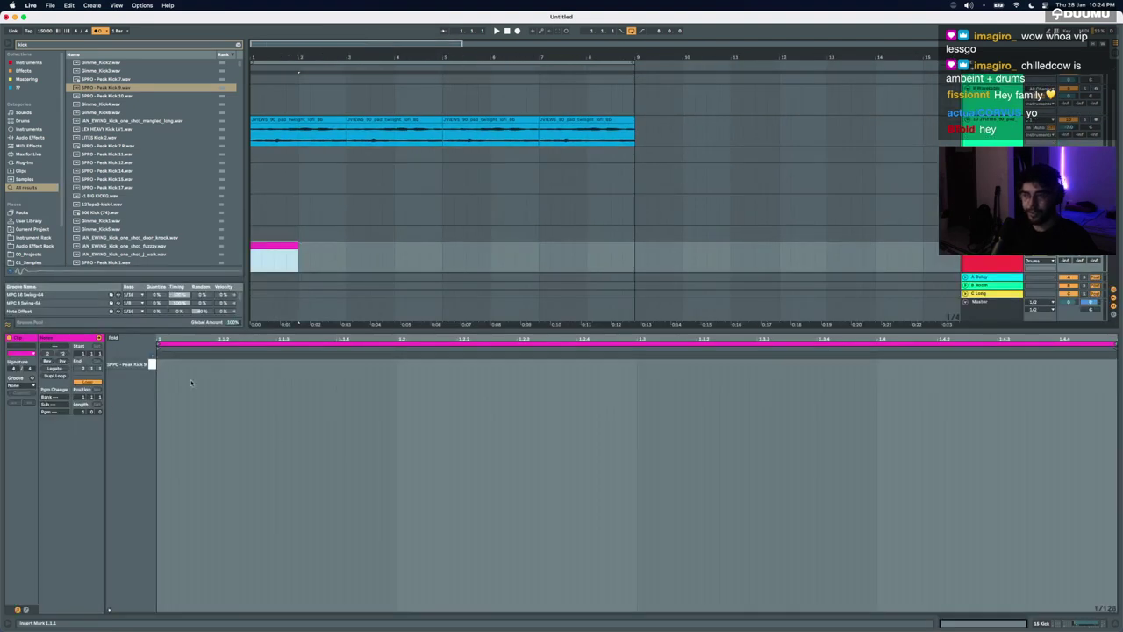
Step: Add a one-beat kick note at the start of the clip and duplicate it onto the second beat
{"action": "double_click", "coordinate": [160, 363]}
{"action": "left_click_drag", "start_coordinate": [162, 363], "coordinate": [396, 364]}
{"action": "key", "text": "space"}
{"action": "key", "text": "super+d"}
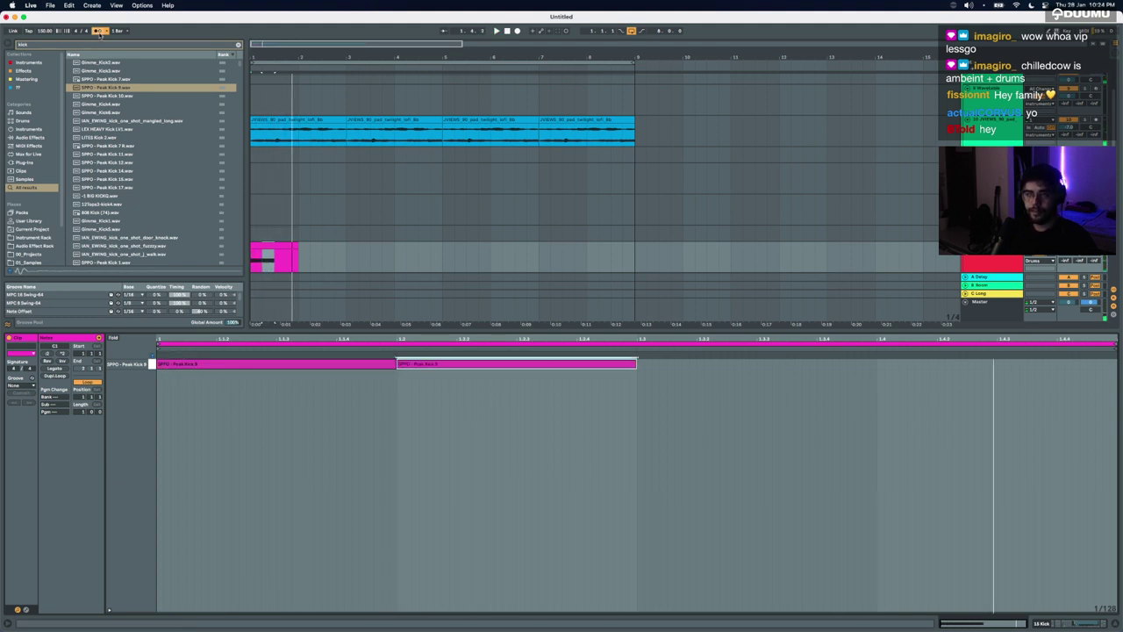
Step: Turn off the metronome and shift the second kick note slightly later, off the second beat
{"action": "left_click", "coordinate": [358, 256]}
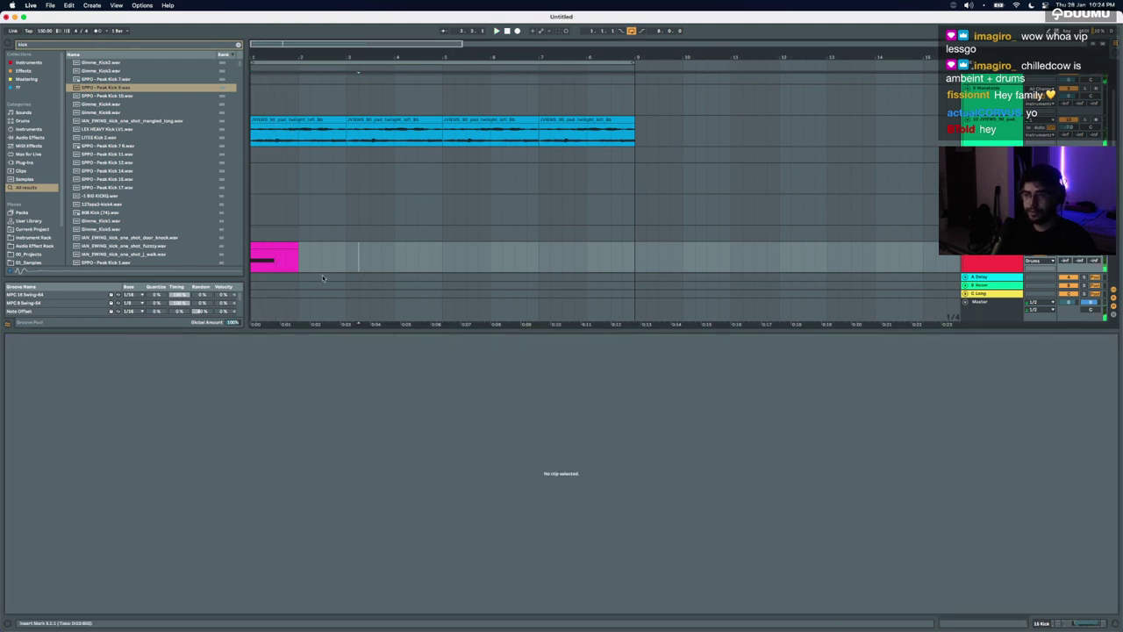
{"action": "left_click", "coordinate": [269, 245]}
{"action": "left_click_drag", "start_coordinate": [436, 364], "coordinate": [474, 365]}
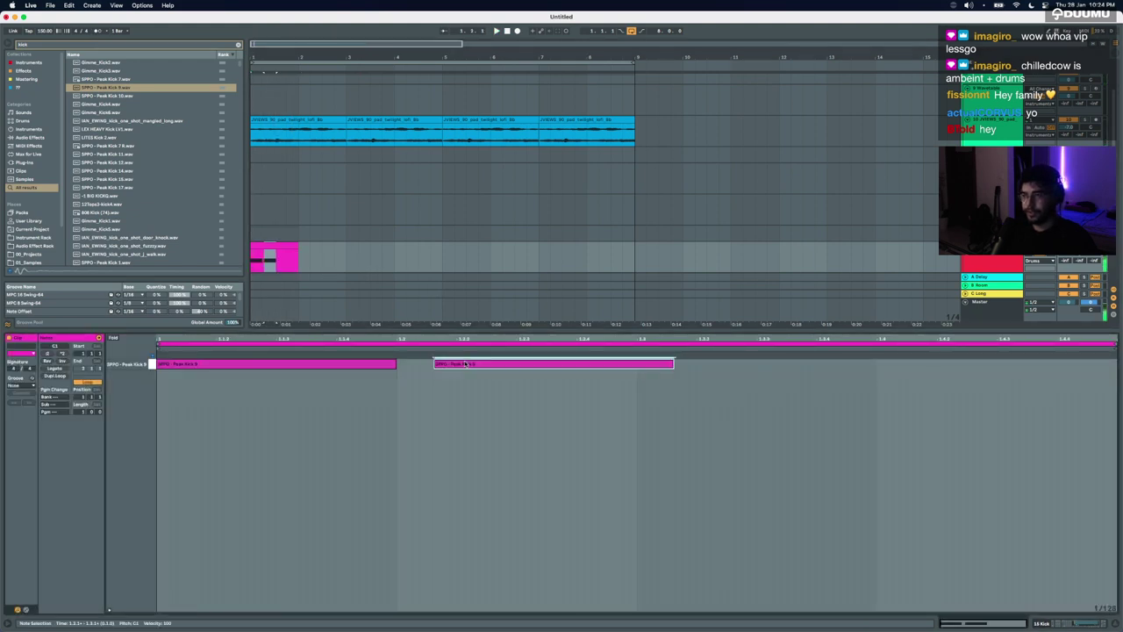
Step: Consolidate the Kick track from bar 1 to bar 9 into one eight-bar clip and play it back
{"action": "scroll", "coordinate": [344, 271], "scroll_direction": "down", "scroll_amount": 5}
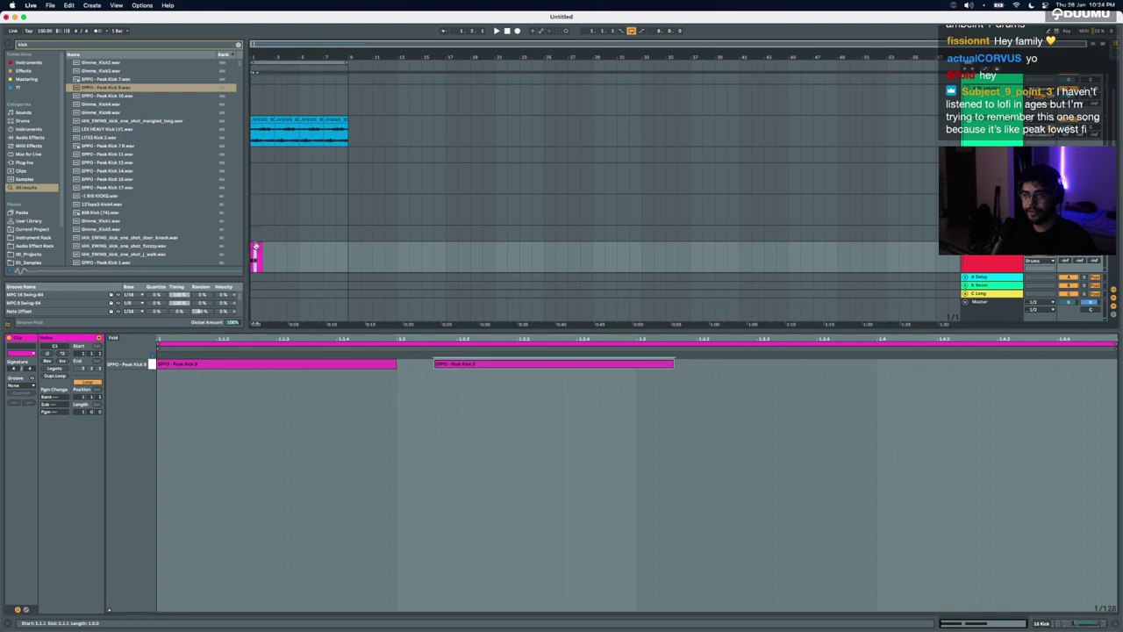
{"action": "left_click_drag", "start_coordinate": [255, 255], "coordinate": [355, 264]}
{"action": "key", "text": "super+j"}
{"action": "key", "text": "space"}
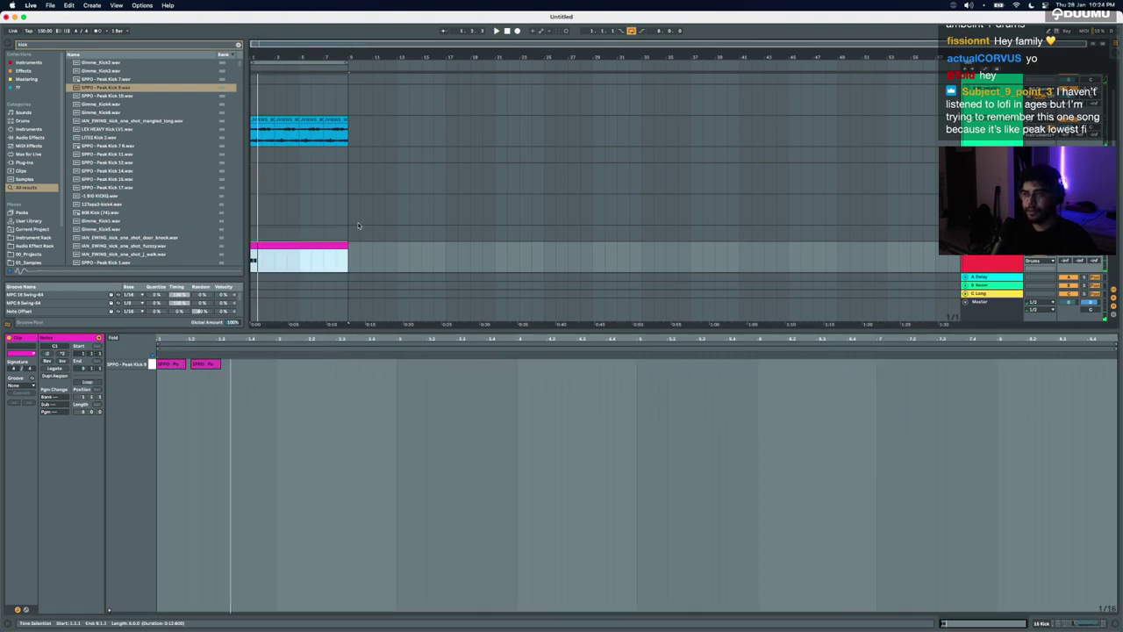
{"action": "scroll", "coordinate": [358, 225], "scroll_direction": "up", "scroll_amount": 10}
{"action": "left_click", "coordinate": [293, 227]}
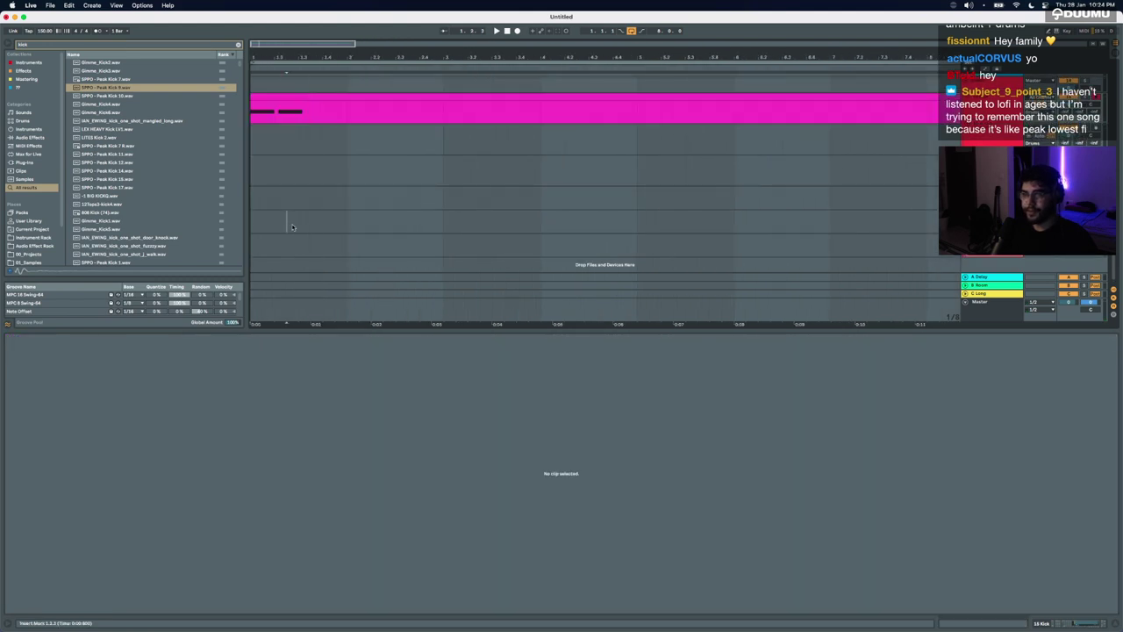
{"action": "key", "text": "super+f"}
{"action": "type", "text": "hjac"}
{"action": "key", "text": "super+q"}
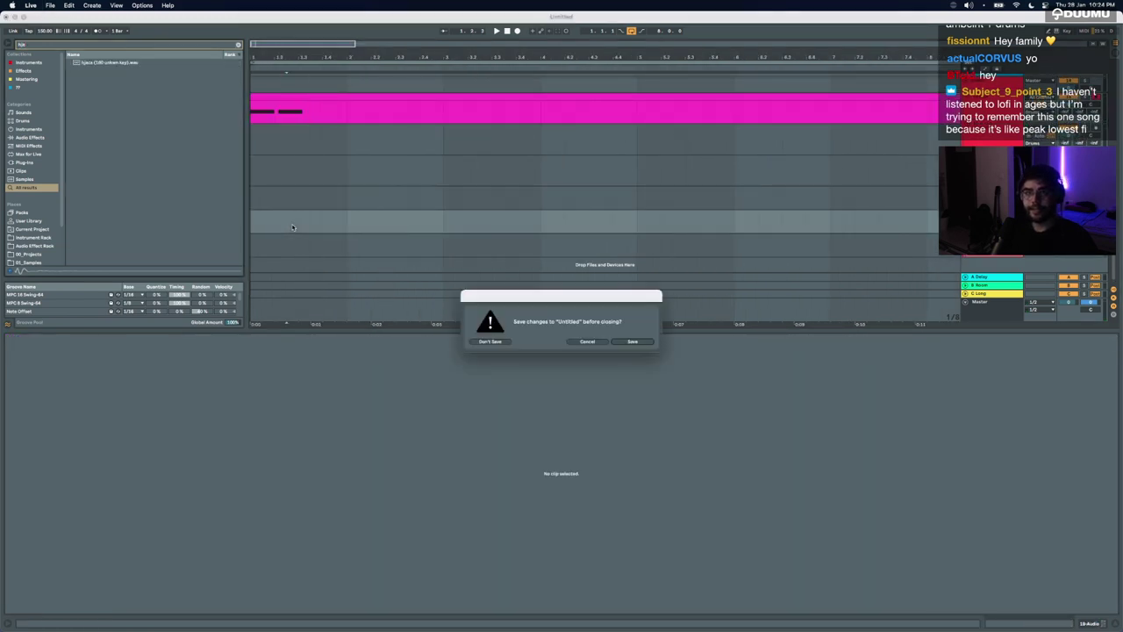
{"action": "left_click", "coordinate": [576, 341]}
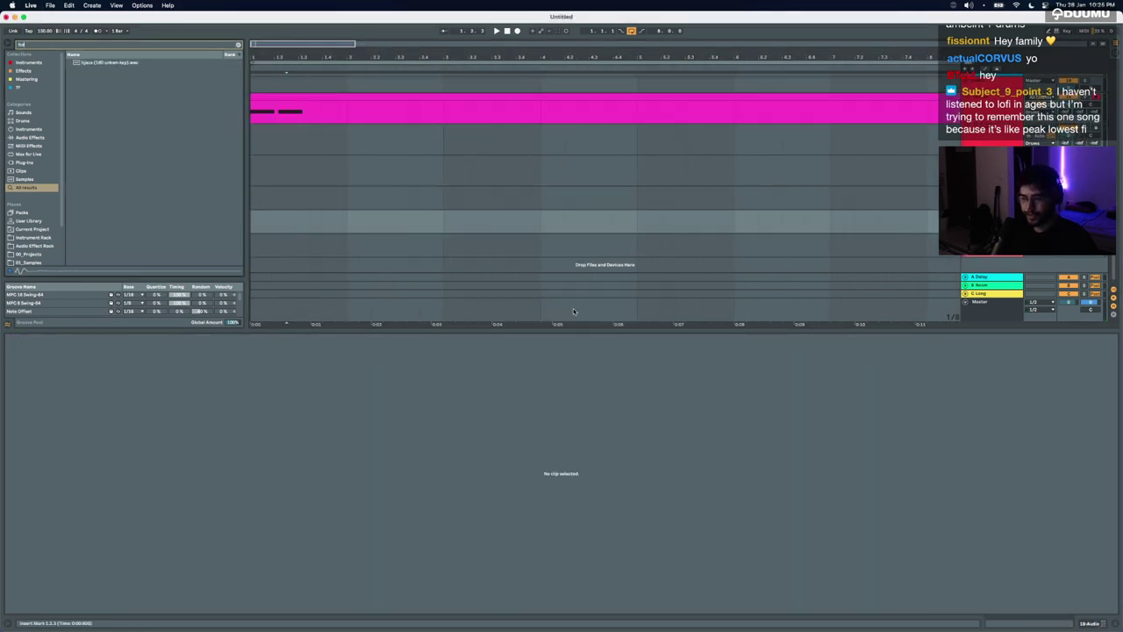
Step: Search the library for "hat" and place Gimme_ClosedHat2.wav at bar 1 on the 18 Audio percussion track
{"action": "key", "text": "super+a"}
{"action": "type", "text": "hat"}
{"action": "left_click_drag", "start_coordinate": [107, 63], "coordinate": [254, 216]}
Step: Split the closed hat clip at 1.1.2 and delete the portion after the split
{"action": "scroll", "coordinate": [254, 215], "scroll_direction": "up", "scroll_amount": 10}
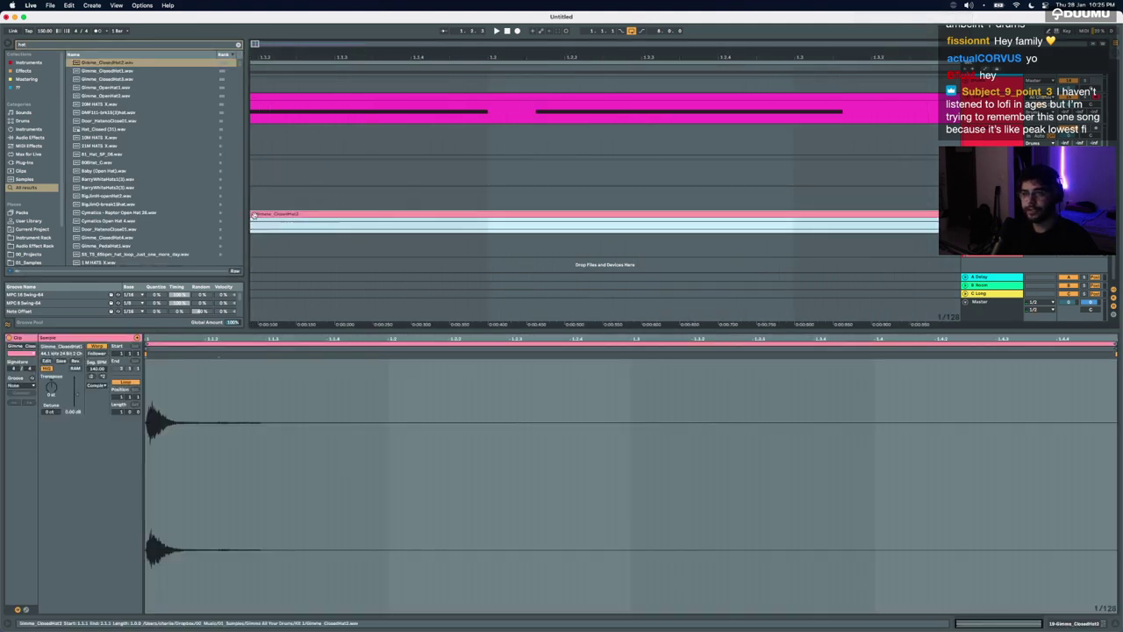
{"action": "left_click", "coordinate": [326, 227]}
{"action": "key", "text": "super+e"}
{"action": "left_click", "coordinate": [348, 216]}
{"action": "key", "text": "Delete"}
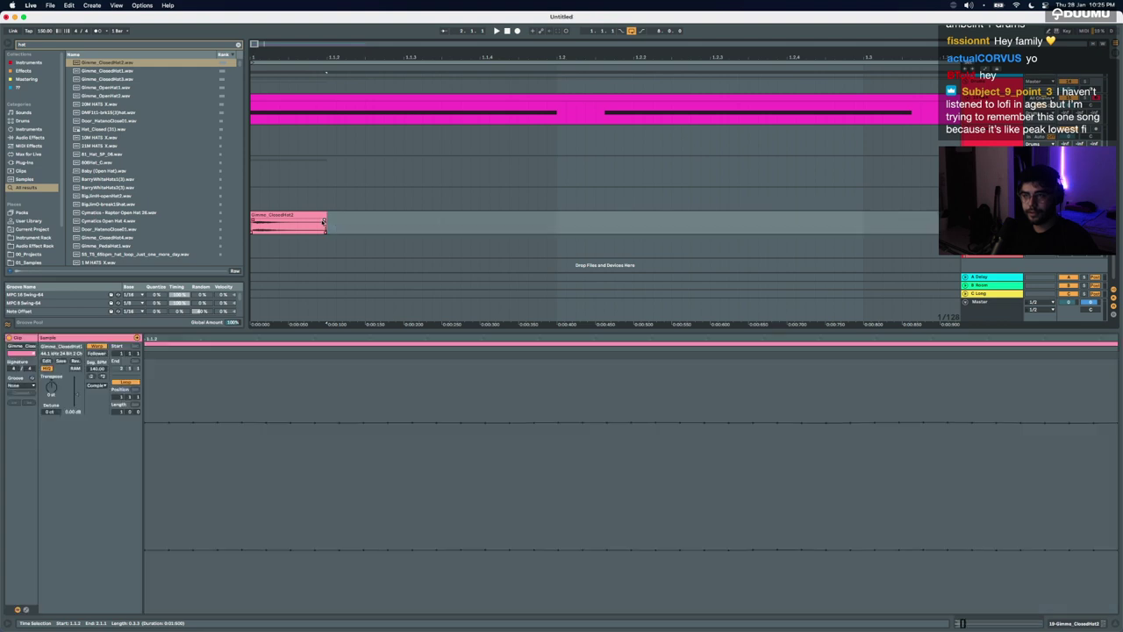
Step: Shape a curved fade-out across the trimmed hat clip and play it back
{"action": "left_click", "coordinate": [270, 230]}
{"action": "left_click_drag", "start_coordinate": [288, 227], "coordinate": [280, 230]}
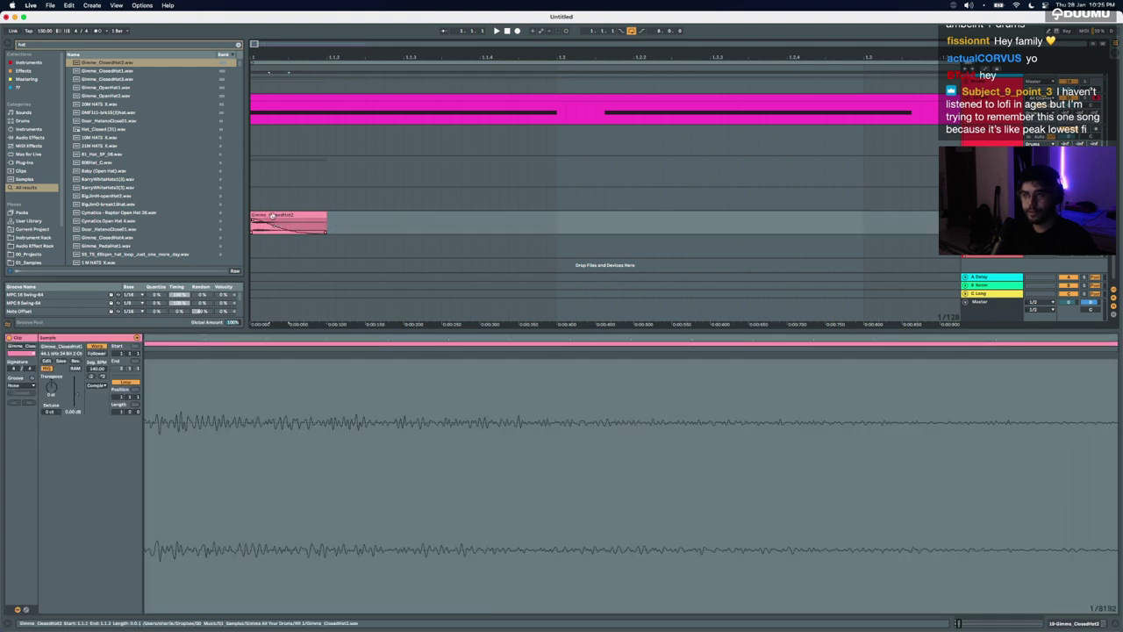
{"action": "left_click", "coordinate": [285, 215]}
{"action": "key", "text": "space"}
{"action": "scroll", "coordinate": [434, 225], "scroll_direction": "down", "scroll_amount": 5}
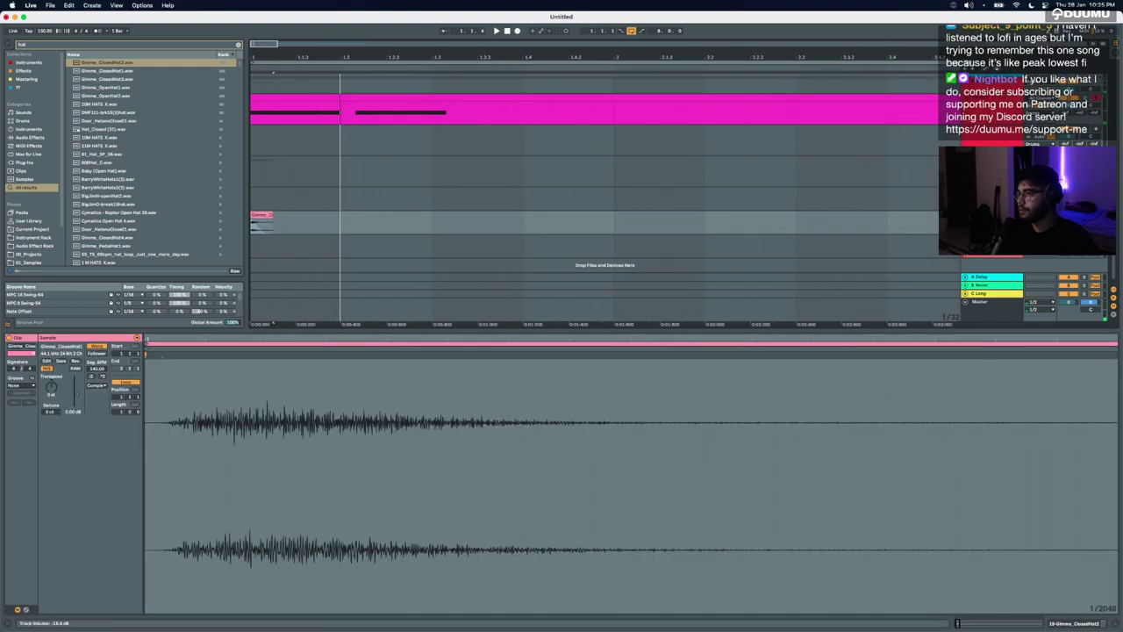
Step: Duplicate the first beat containing the hat so a hat lands on every beat of bar 1
{"action": "left_click_drag", "start_coordinate": [339, 228], "coordinate": [252, 227]}
{"action": "scroll", "coordinate": [307, 228], "scroll_direction": "down", "scroll_amount": 5}
{"action": "key", "text": "super+d"}
{"action": "key", "text": "super+d"}
{"action": "key", "text": "super+d"}
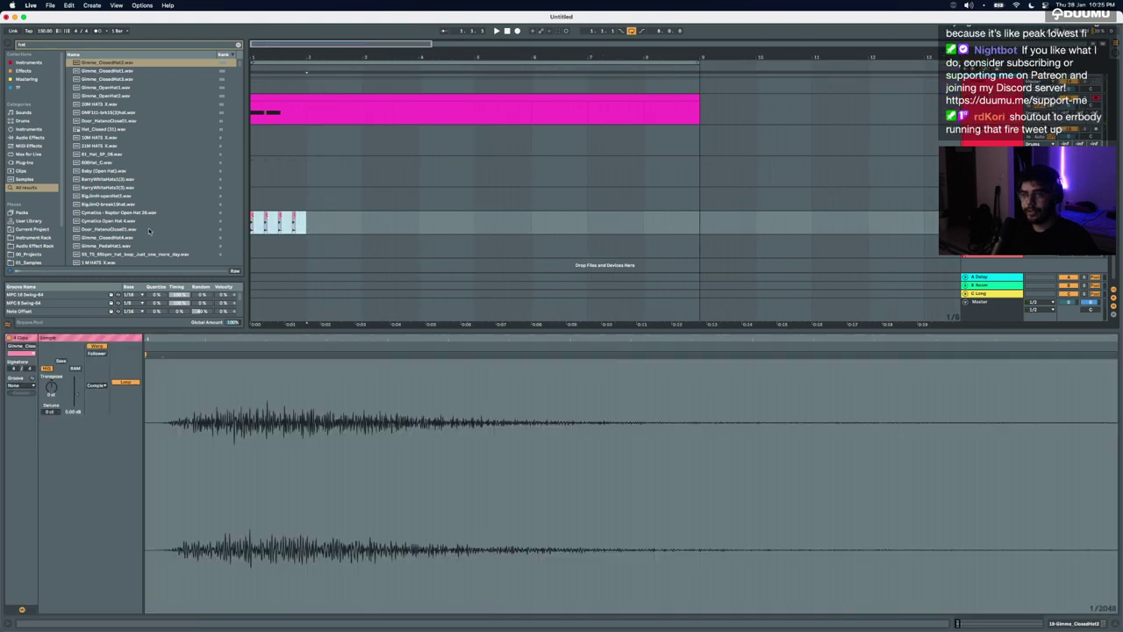
Step: Duplicate the one-bar hat pattern six times up to bar 8 during playback
{"action": "key", "text": "space"}
{"action": "key", "text": "super+d"}
{"action": "key", "text": "super+d"}
{"action": "key", "text": "super+d"}
{"action": "key", "text": "super+d"}
{"action": "key", "text": "super+d"}
{"action": "key", "text": "super+d"}
{"action": "left_click", "coordinate": [425, 223]}
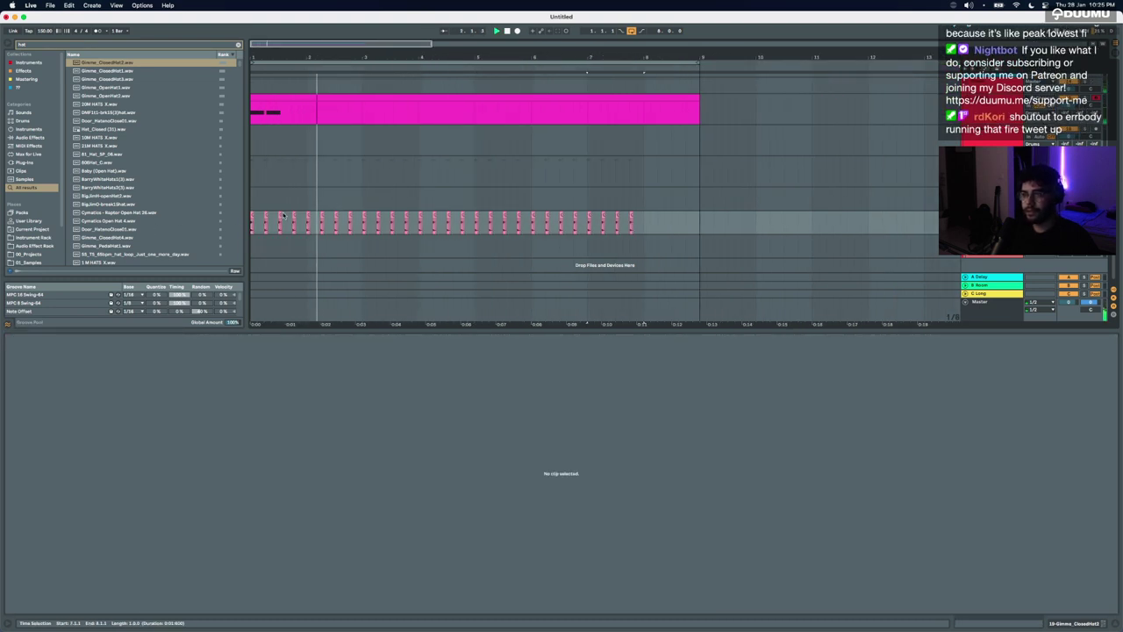
Step: Delete the hats from bar 5 onward and duplicate the first four bars of hats to fill up to bar 9
{"action": "left_click_drag", "start_coordinate": [476, 224], "coordinate": [643, 217]}
{"action": "key", "text": "Delete"}
{"action": "key", "text": "space"}
{"action": "left_click_drag", "start_coordinate": [475, 224], "coordinate": [254, 221]}
{"action": "scroll", "coordinate": [257, 219], "scroll_direction": "up", "scroll_amount": 5}
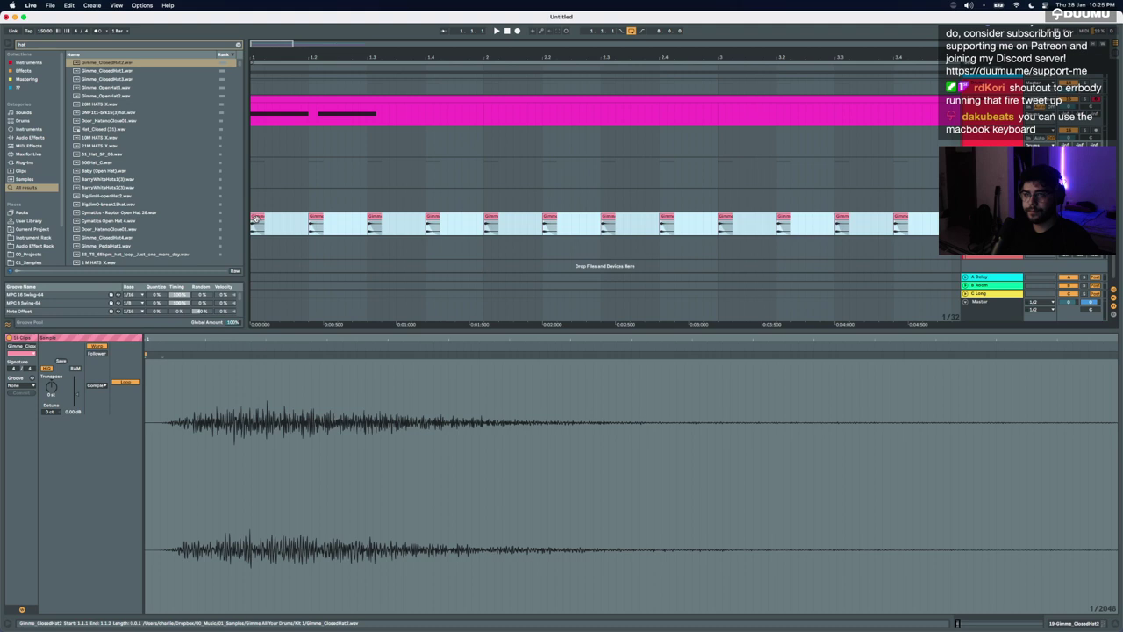
{"action": "scroll", "coordinate": [254, 219], "scroll_direction": "down", "scroll_amount": 5}
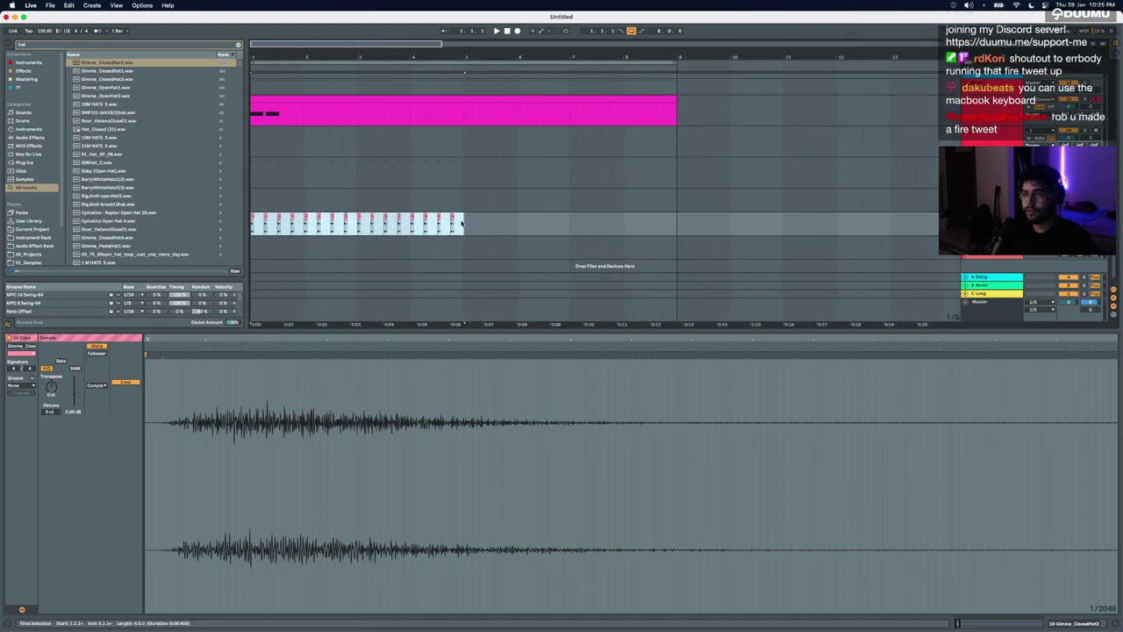
{"action": "key", "text": "space"}
{"action": "key", "text": "super+d"}
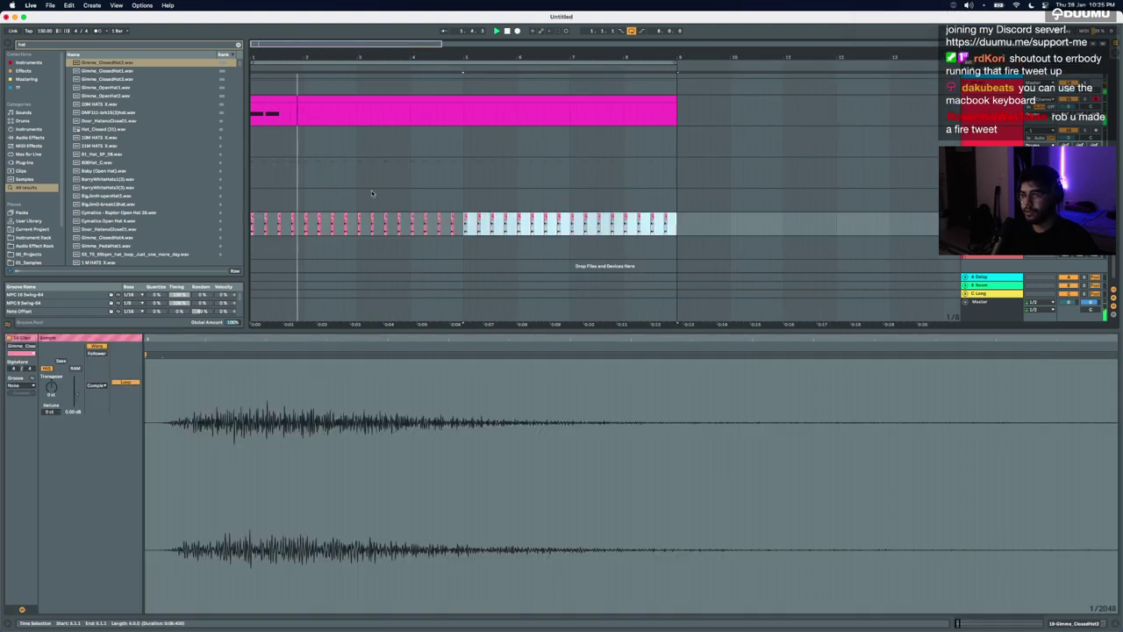
Step: Open the kick clip and move its second kick note earlier onto beat 1.2, directly after the first note
{"action": "key", "text": "super+d"}
{"action": "key", "text": "super+z"}
{"action": "key", "text": "space"}
{"action": "double_click", "coordinate": [264, 97]}
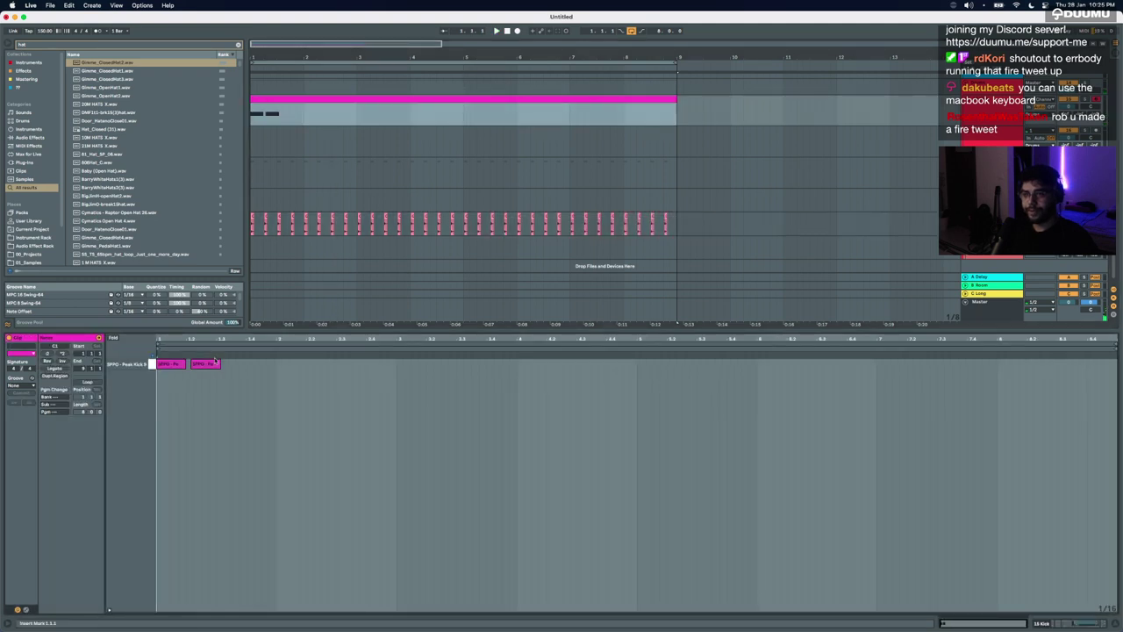
{"action": "left_click_drag", "start_coordinate": [214, 362], "coordinate": [202, 365]}
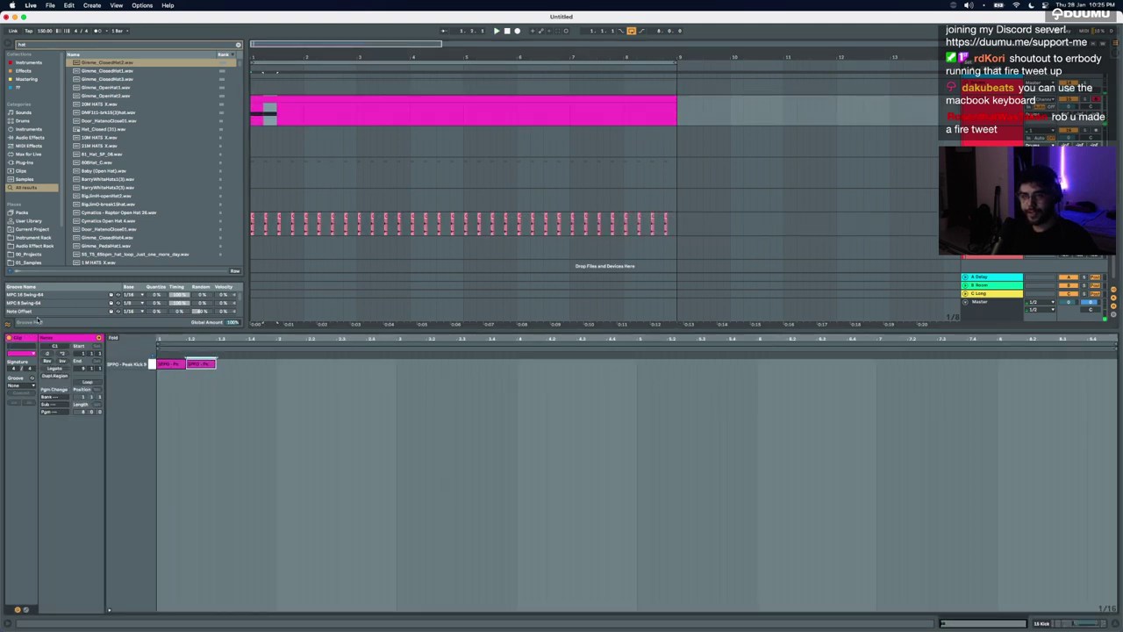
Step: Apply the Note Offset groove to the kick clip and set the groove's Random amount to 79%
{"action": "left_click_drag", "start_coordinate": [37, 312], "coordinate": [25, 387]}
{"action": "key", "text": "space"}
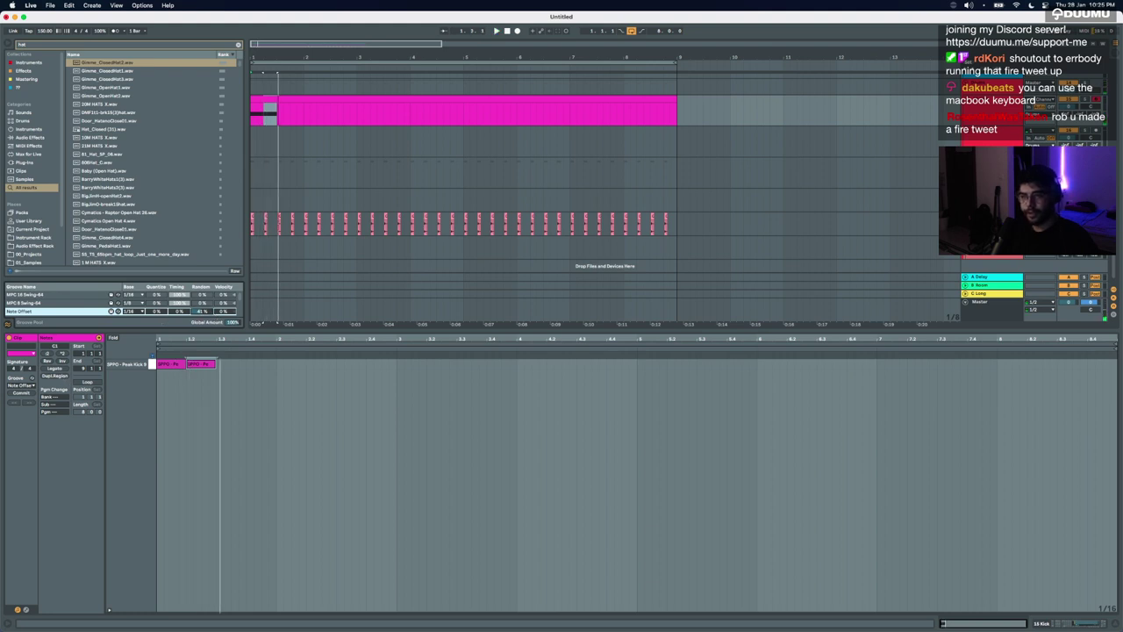
{"action": "left_click_drag", "start_coordinate": [201, 312], "coordinate": [201, 290]}
{"action": "key", "text": "space"}
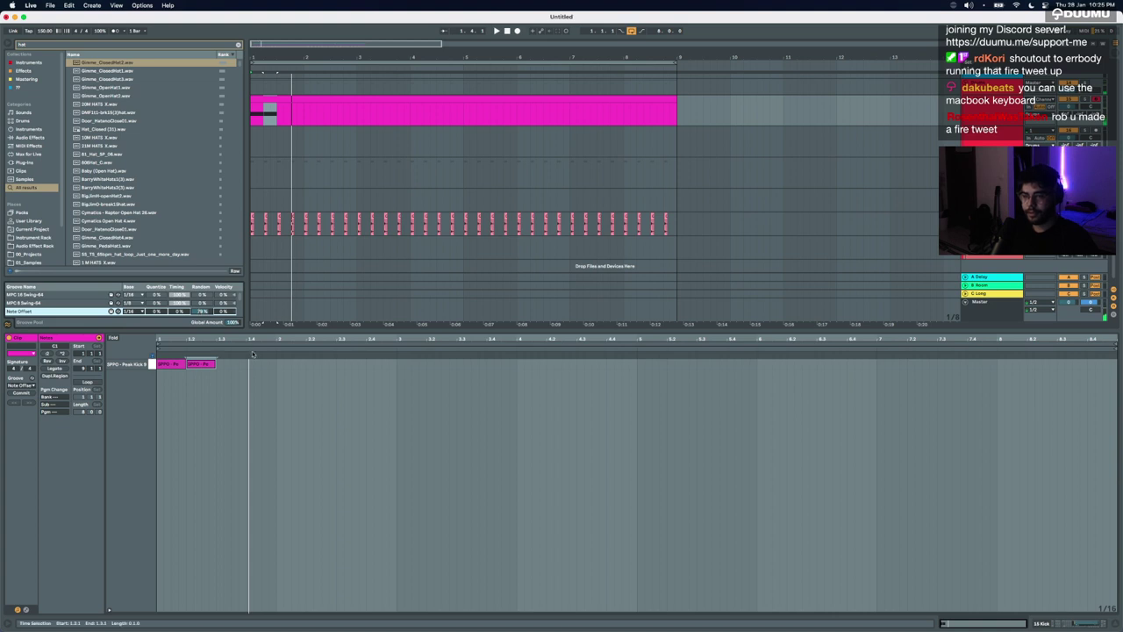
Step: Add a one-beat kick note on the second beat of bar 2, quantize it and play the pattern back
{"action": "double_click", "coordinate": [302, 362]}
{"action": "key", "text": "space"}
{"action": "key", "text": "shift+Right"}
{"action": "key", "text": "shift+Right"}
{"action": "key", "text": "shift+Right"}
{"action": "key", "text": "shift+Right"}
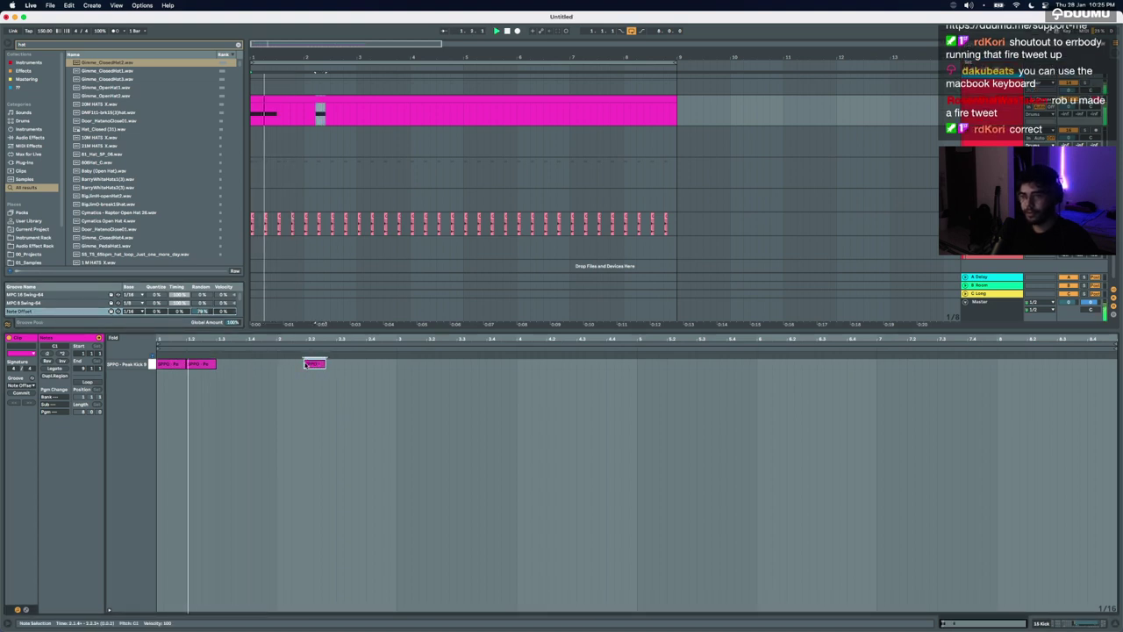
{"action": "key", "text": "shift+Left"}
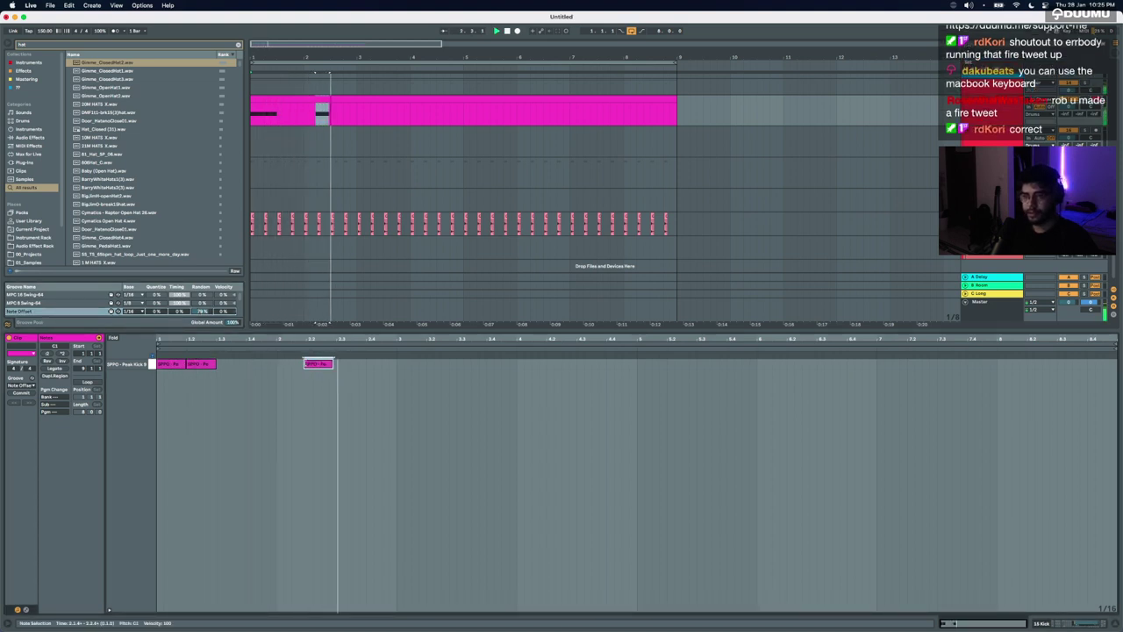
{"action": "key", "text": "super+u"}
{"action": "key", "text": "space"}
{"action": "key", "text": "space"}
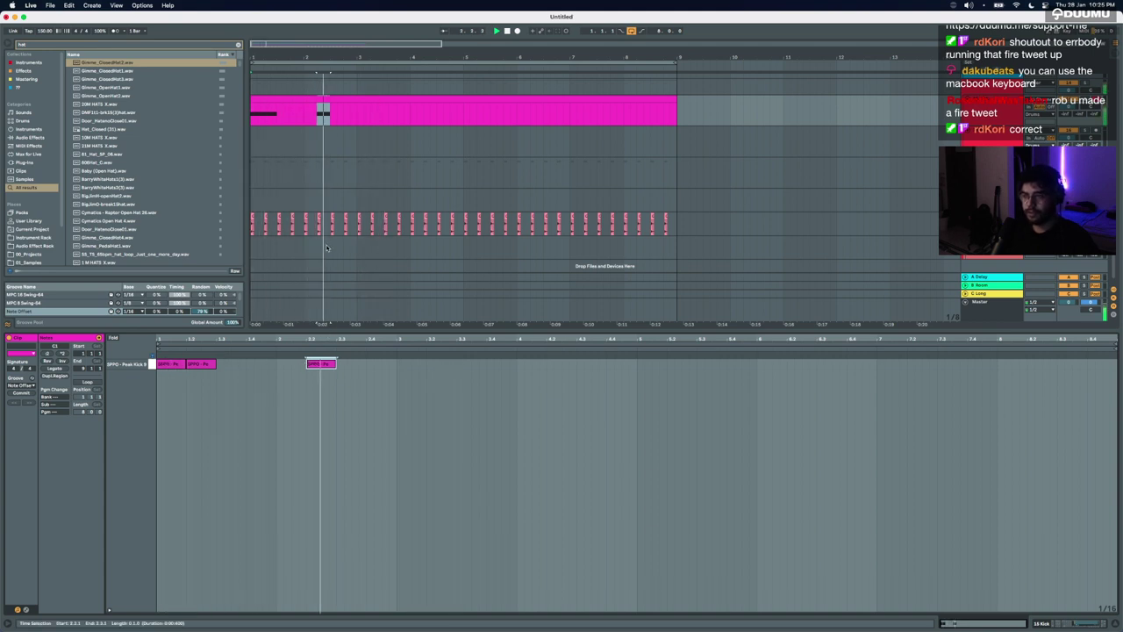
Step: Duplicate the two-bar kick pattern until it fills the clip up to bar 9, and hide the clip editor
{"action": "left_click", "coordinate": [316, 121]}
{"action": "key", "text": "Right"}
{"action": "key", "text": "Right"}
{"action": "key", "text": "Right"}
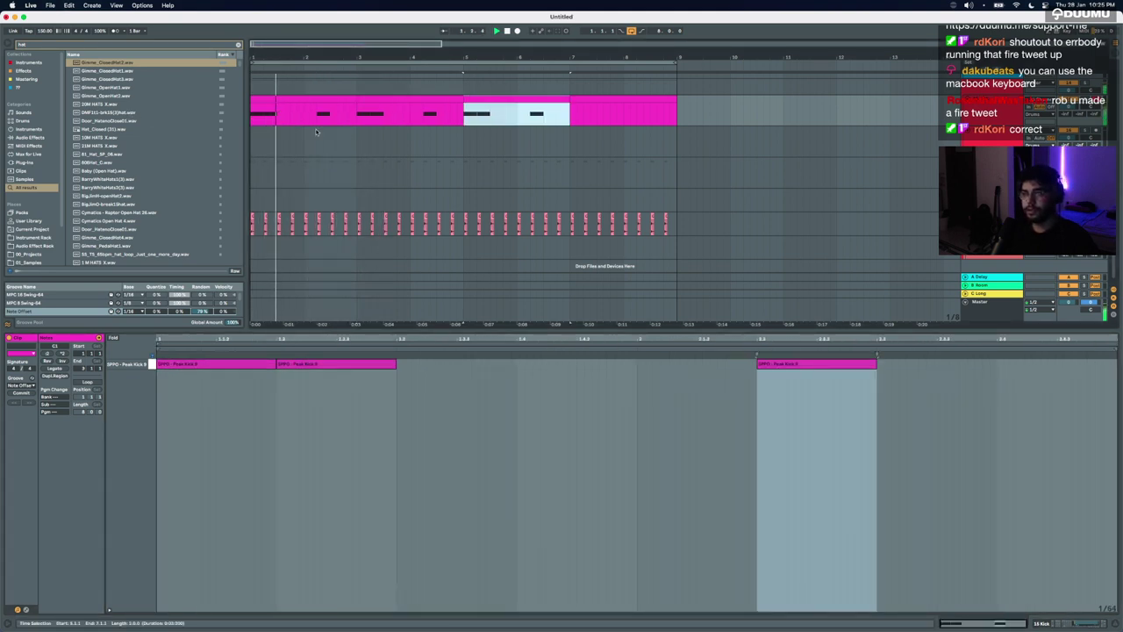
{"action": "left_click", "coordinate": [294, 105]}
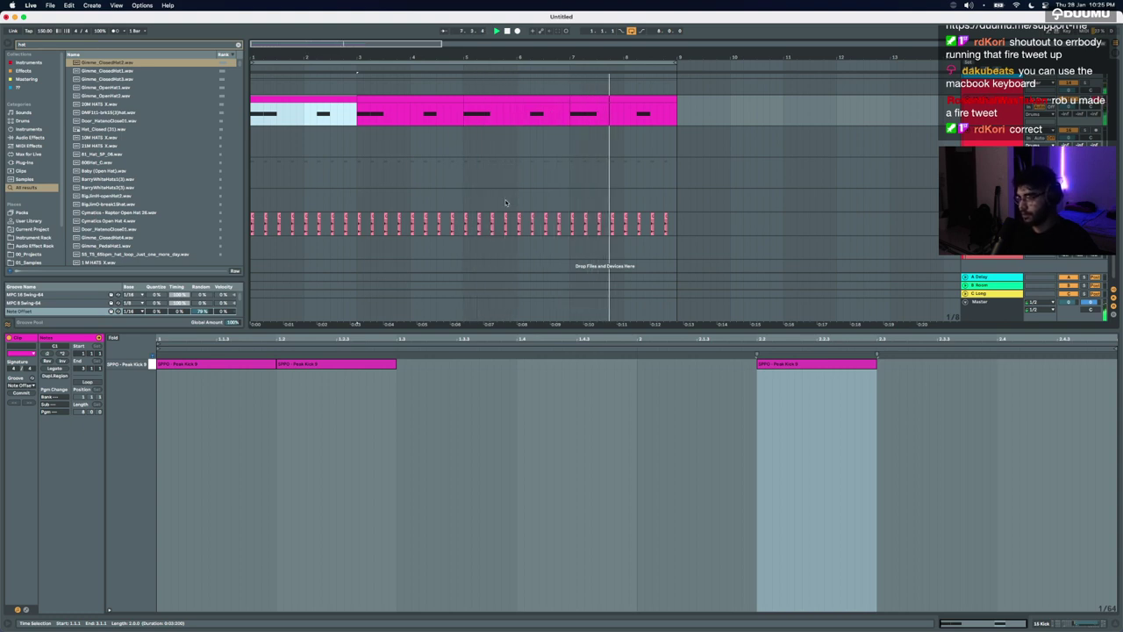
{"action": "left_click", "coordinate": [639, 331]}
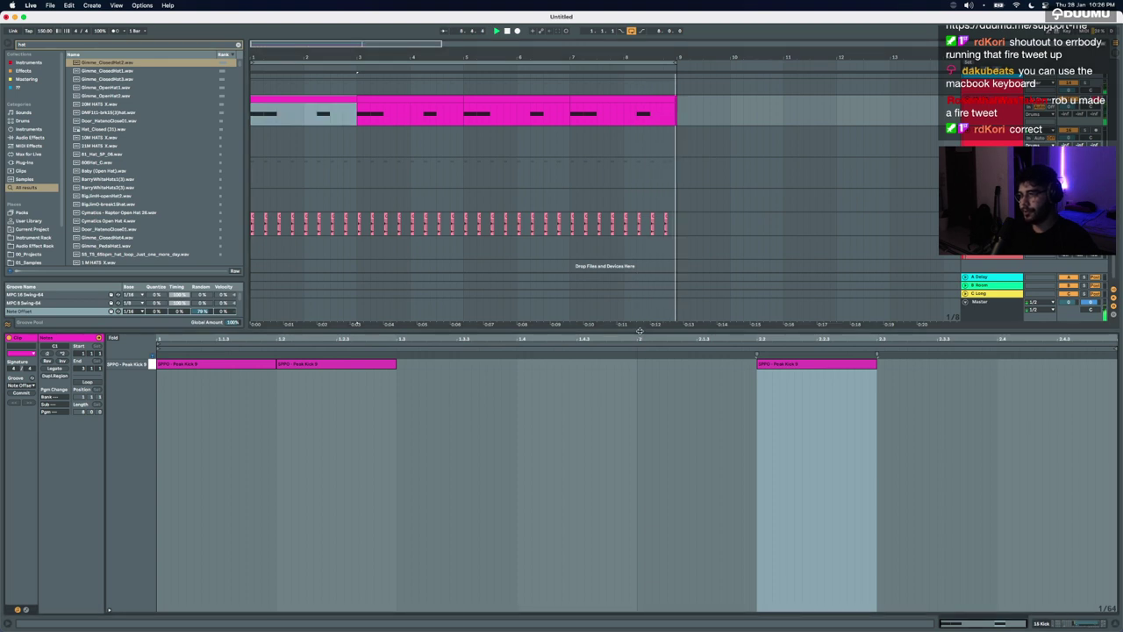
{"action": "double_click", "coordinate": [640, 331]}
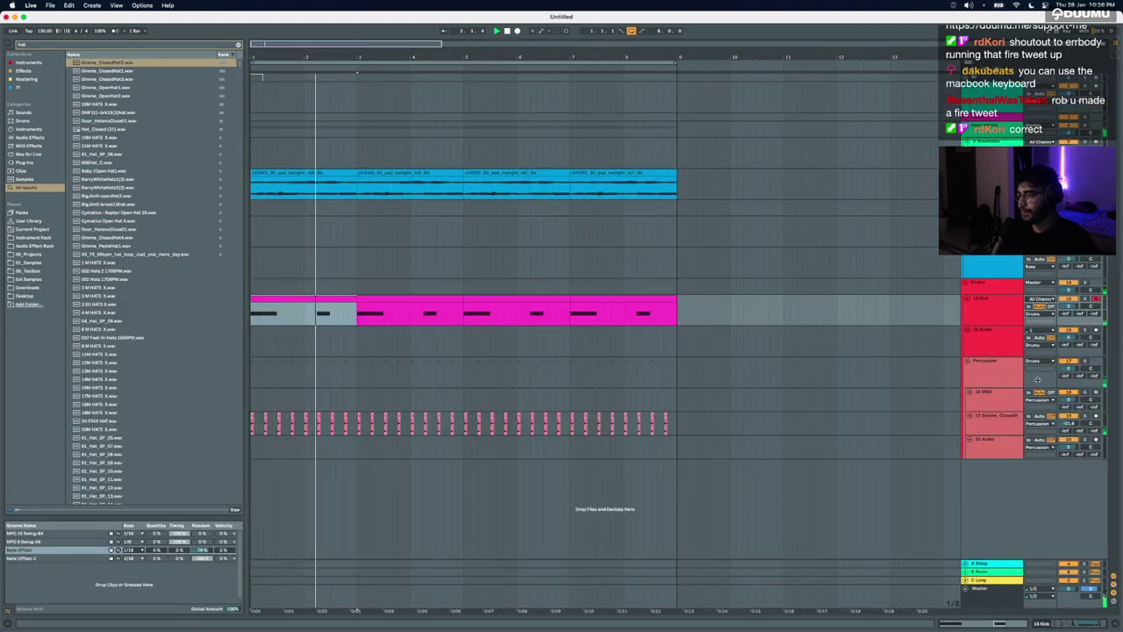
Step: Select the empty audio track below the kick, clear the browser search and open the Ext Samples folder
{"action": "left_click", "coordinate": [310, 333]}
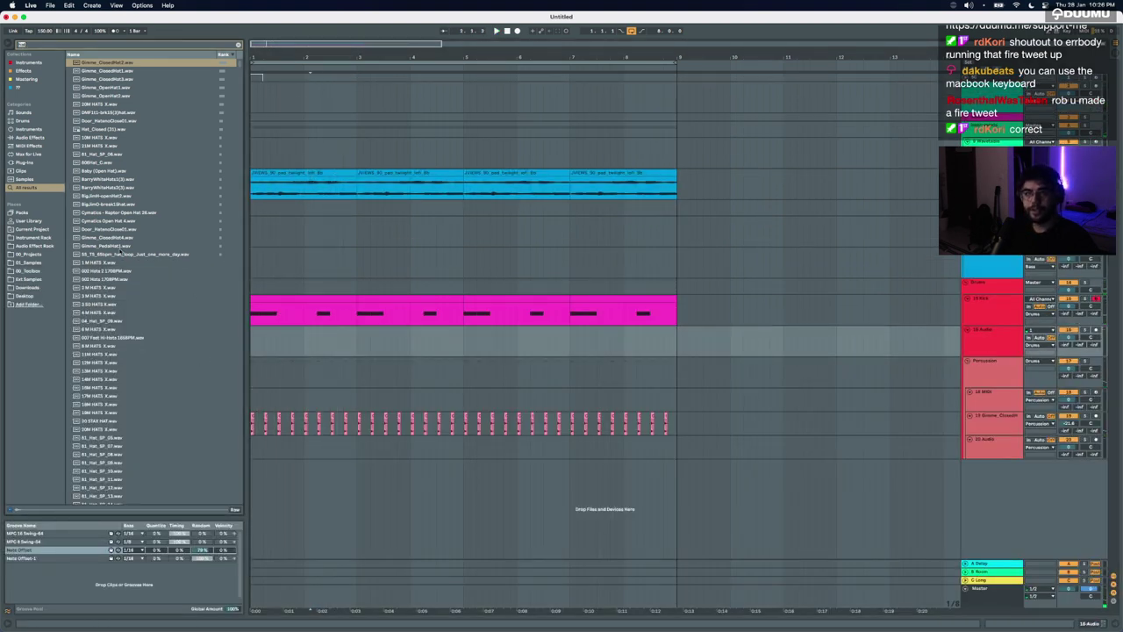
{"action": "key", "text": "BackSpace"}
{"action": "left_click", "coordinate": [37, 252]}
{"action": "left_click", "coordinate": [28, 256]}
{"action": "left_click", "coordinate": [26, 262]}
{"action": "left_click", "coordinate": [26, 271]}
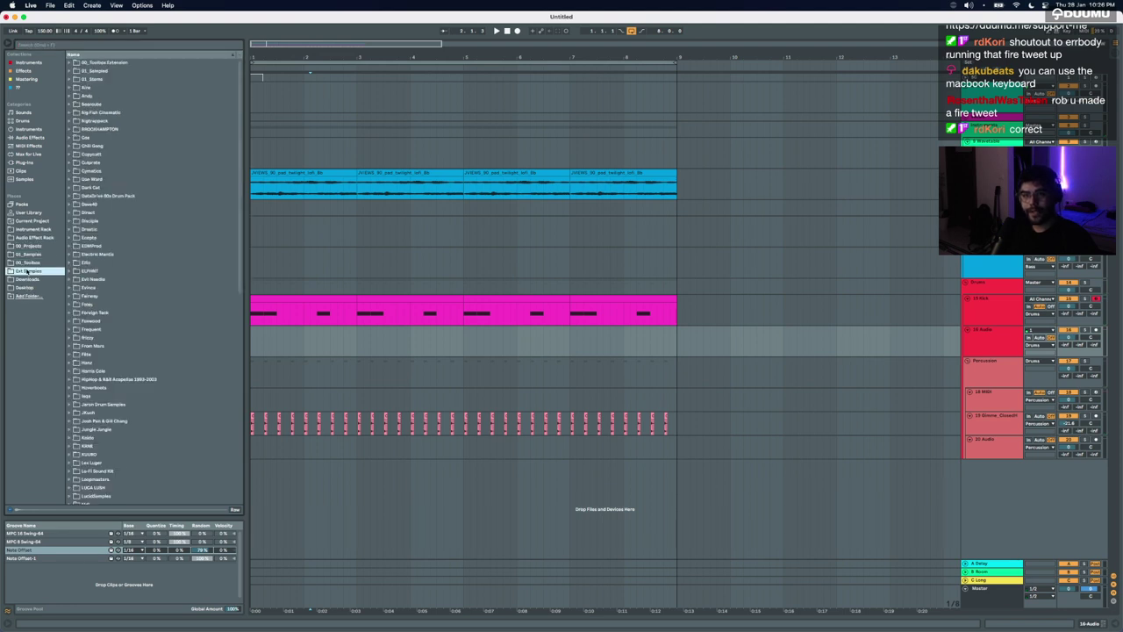
Step: Open the claps and snares folder within the percussive one-shots of the Tender Spring sample pack
{"action": "scroll", "coordinate": [91, 369], "scroll_direction": "down", "scroll_amount": 5}
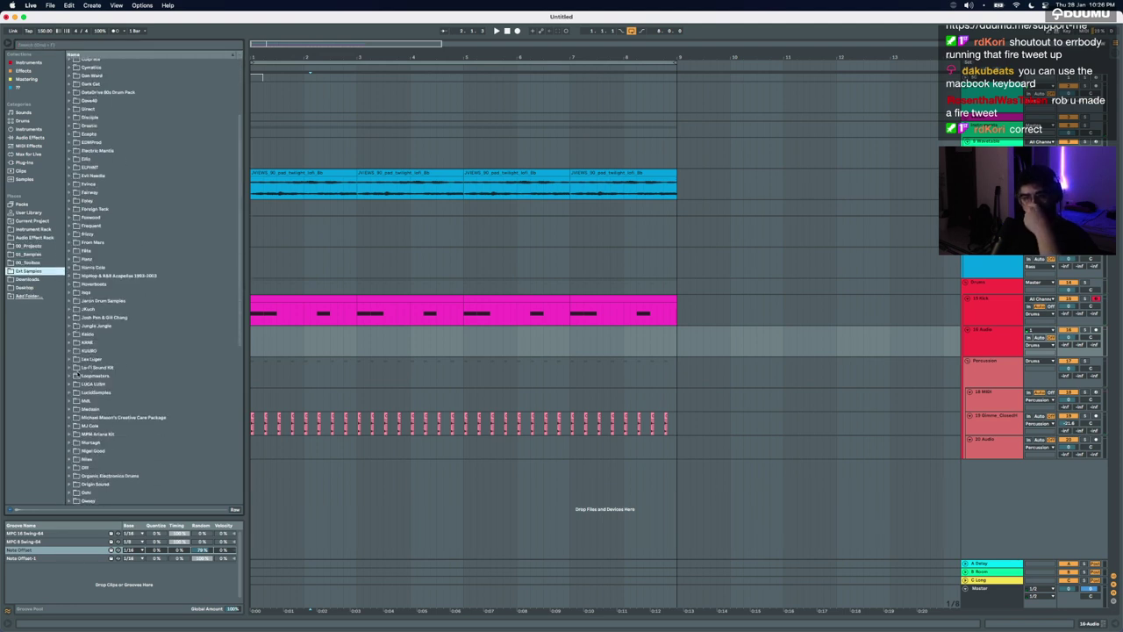
{"action": "scroll", "coordinate": [77, 377], "scroll_direction": "down", "scroll_amount": 6}
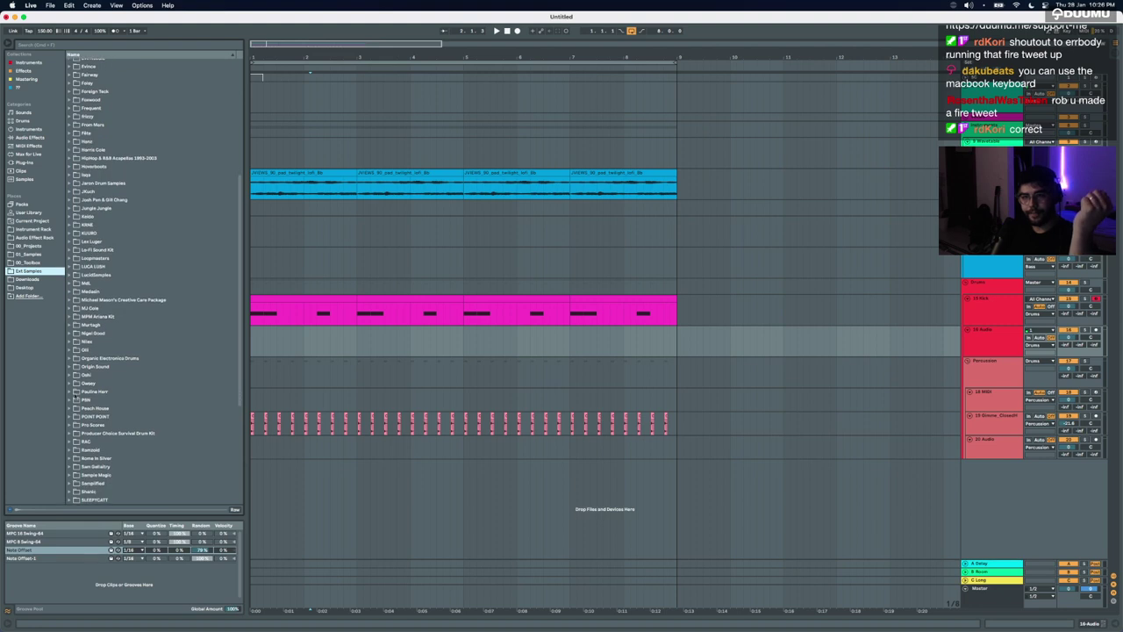
{"action": "left_click", "coordinate": [79, 442]}
{"action": "scroll", "coordinate": [76, 419], "scroll_direction": "down", "scroll_amount": 5}
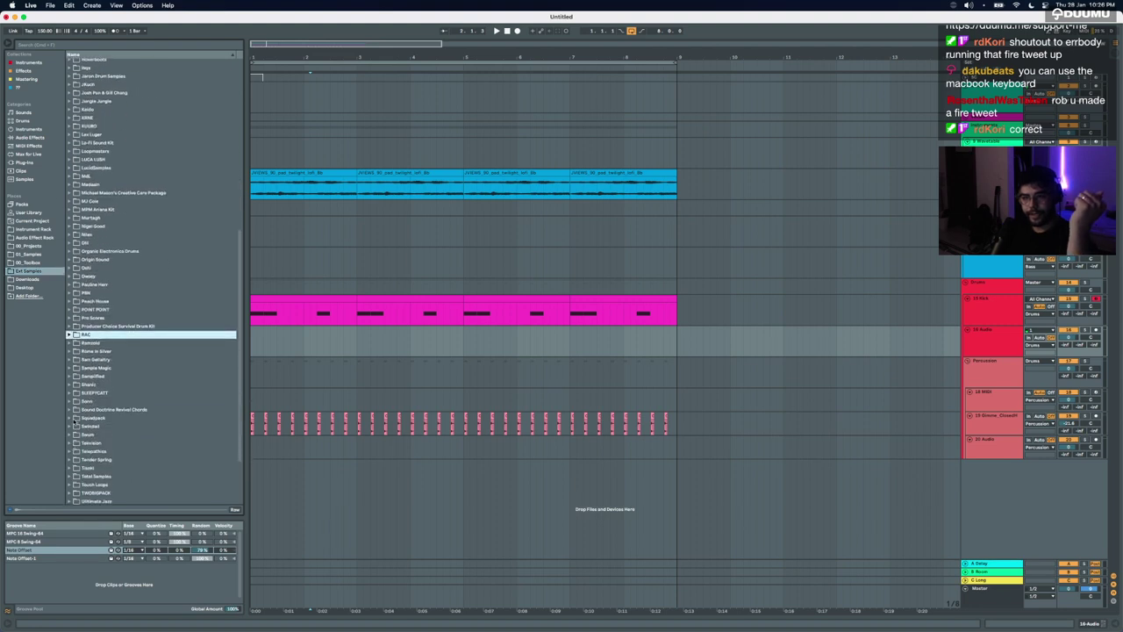
{"action": "left_click", "coordinate": [71, 459]}
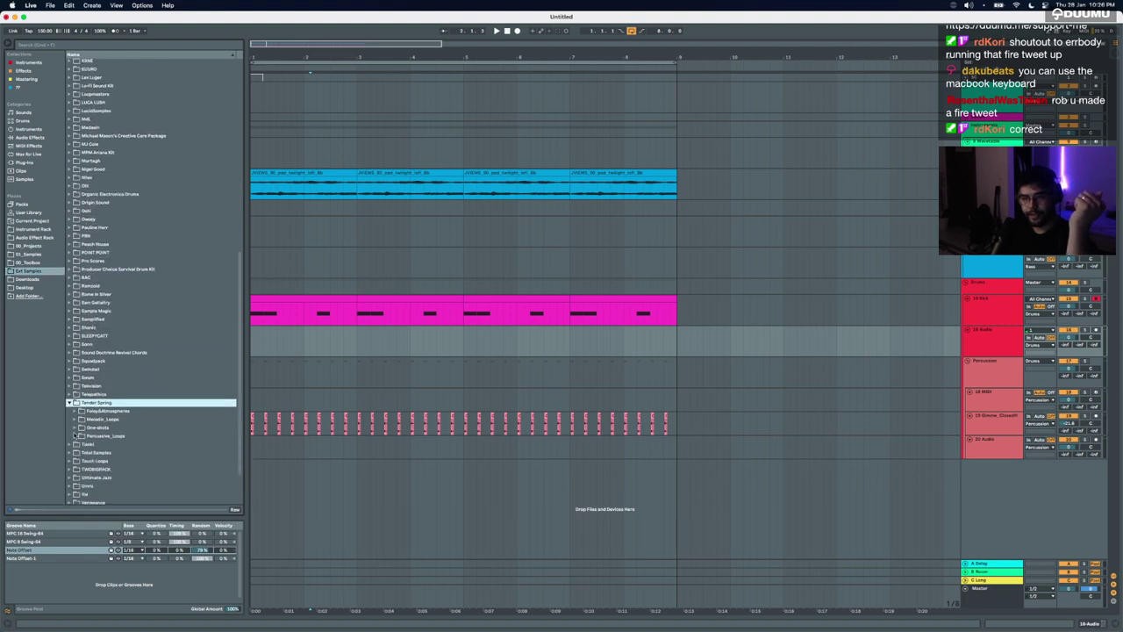
{"action": "left_click", "coordinate": [75, 429]}
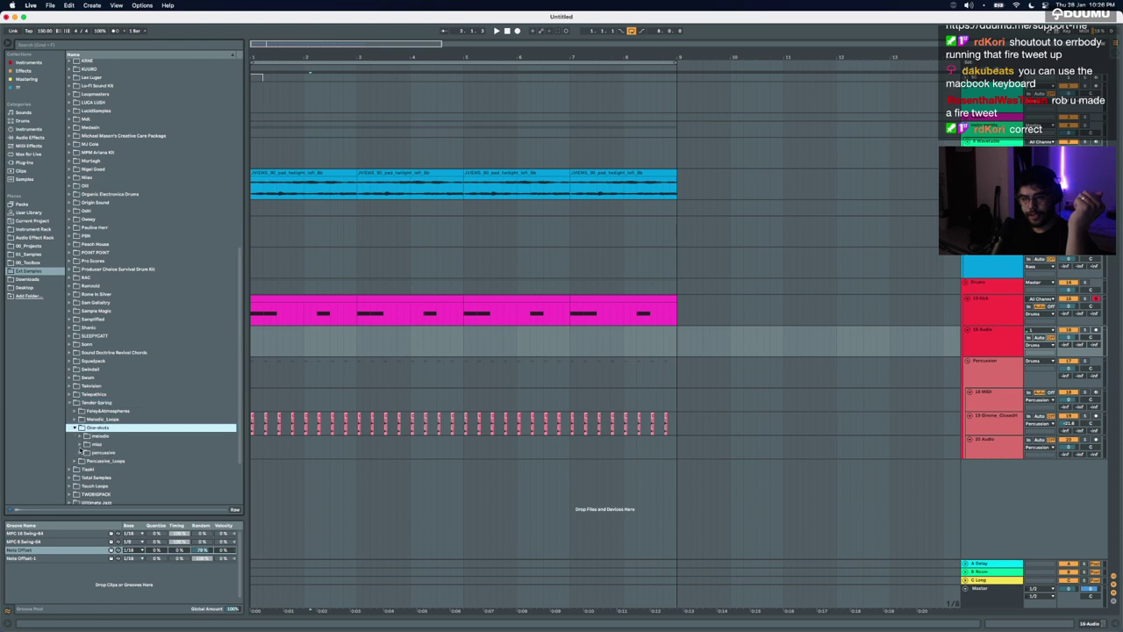
{"action": "left_click", "coordinate": [81, 452]}
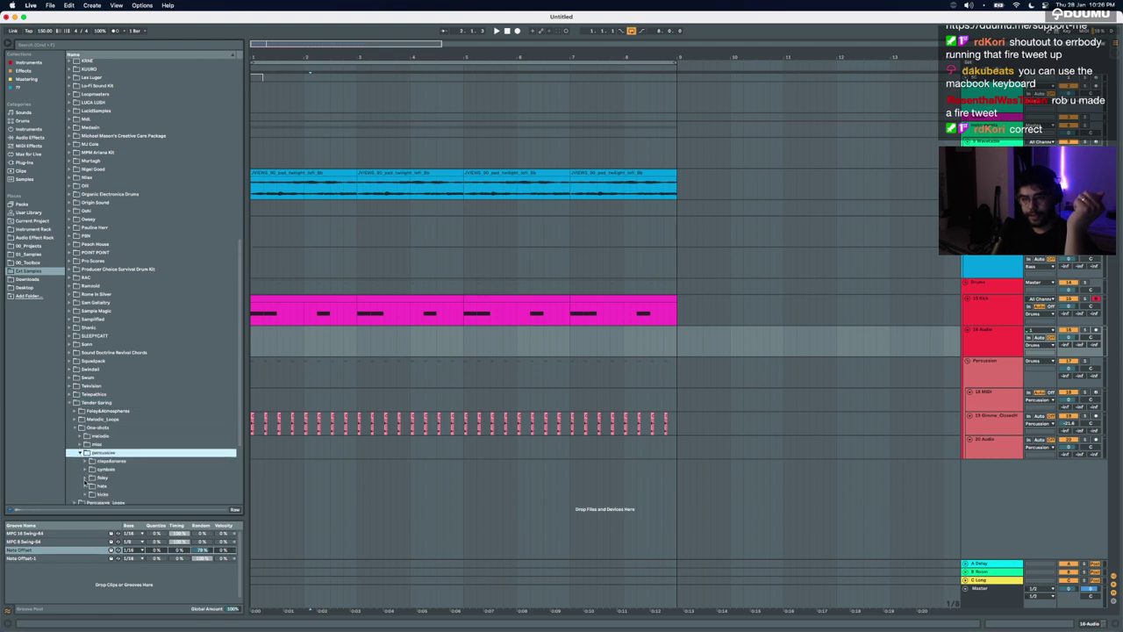
{"action": "left_click", "coordinate": [86, 461]}
{"action": "left_click", "coordinate": [110, 470]}
{"action": "scroll", "coordinate": [118, 466], "scroll_direction": "down", "scroll_amount": 4}
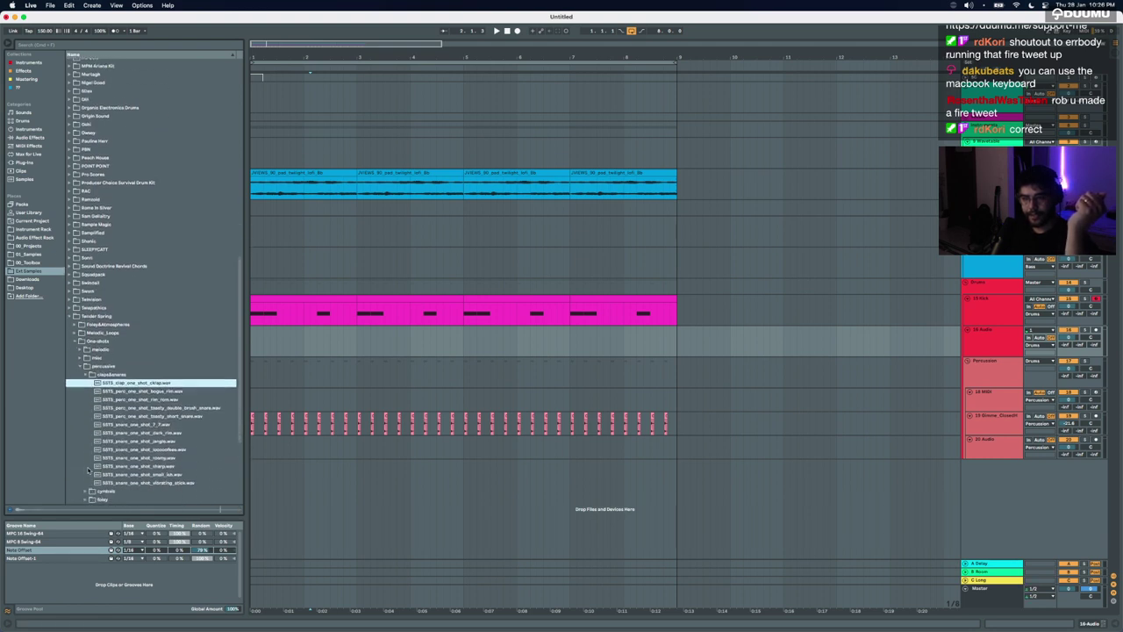
Step: Audition the Tender Spring snare one-shots one after another
{"action": "left_click", "coordinate": [122, 421]}
{"action": "key", "text": "Down"}
{"action": "key", "text": "Down"}
{"action": "key", "text": "Down"}
{"action": "key", "text": "Down"}
{"action": "key", "text": "Down"}
{"action": "key", "text": "Down"}
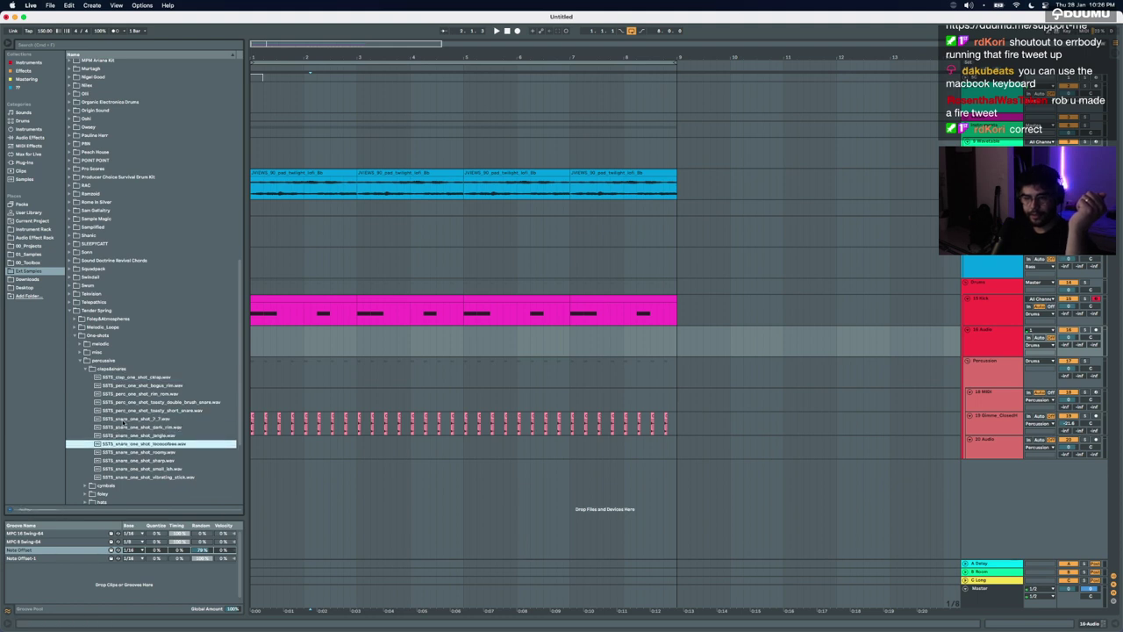
{"action": "key", "text": "Down"}
{"action": "key", "text": "Up"}
{"action": "key", "text": "Up"}
{"action": "key", "text": "Up"}
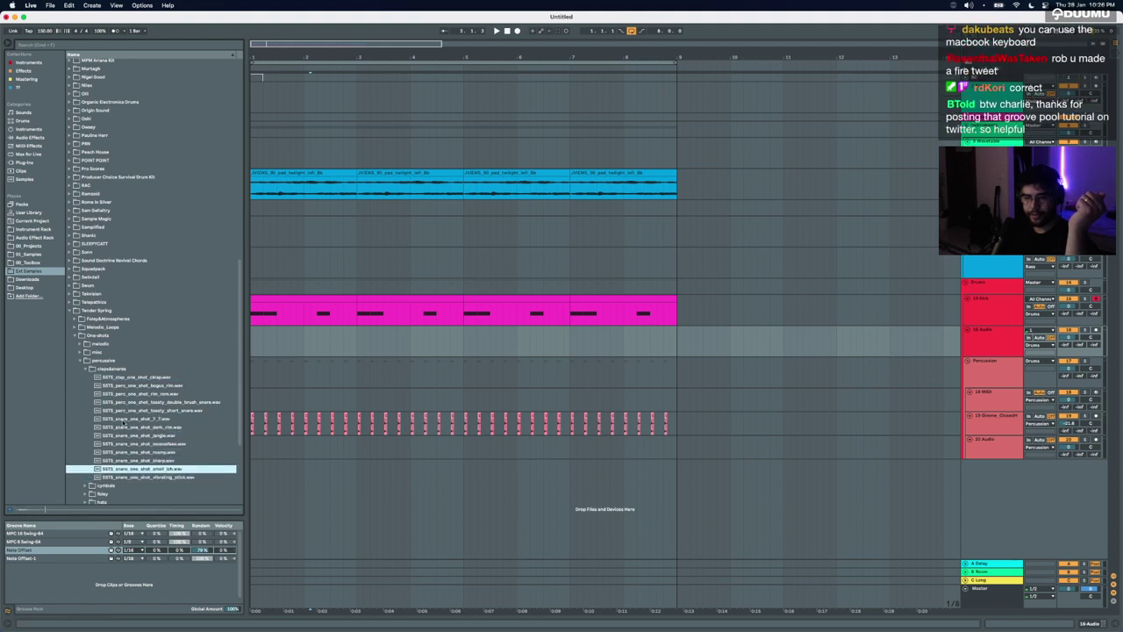
{"action": "key", "text": "Down"}
Step: Audition the clap, rim and toasty snare one-shots and select SSTS_perc_one_shot_toasty_short_snare.wav
{"action": "left_click", "coordinate": [158, 385]}
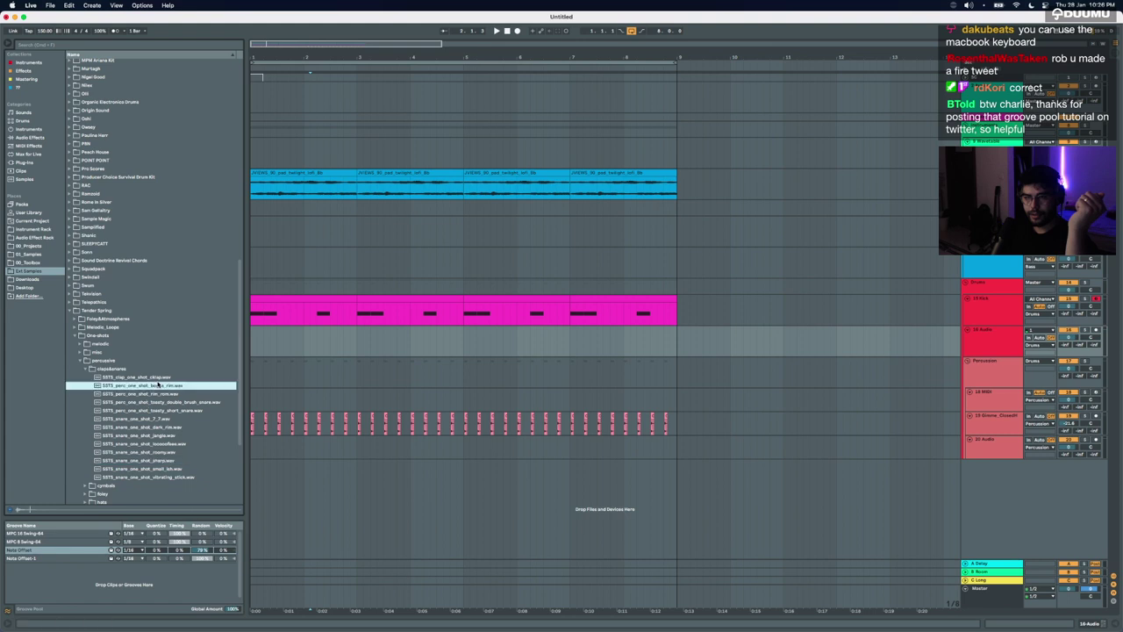
{"action": "key", "text": "Up"}
{"action": "key", "text": "Down"}
{"action": "key", "text": "Down"}
{"action": "key", "text": "Down"}
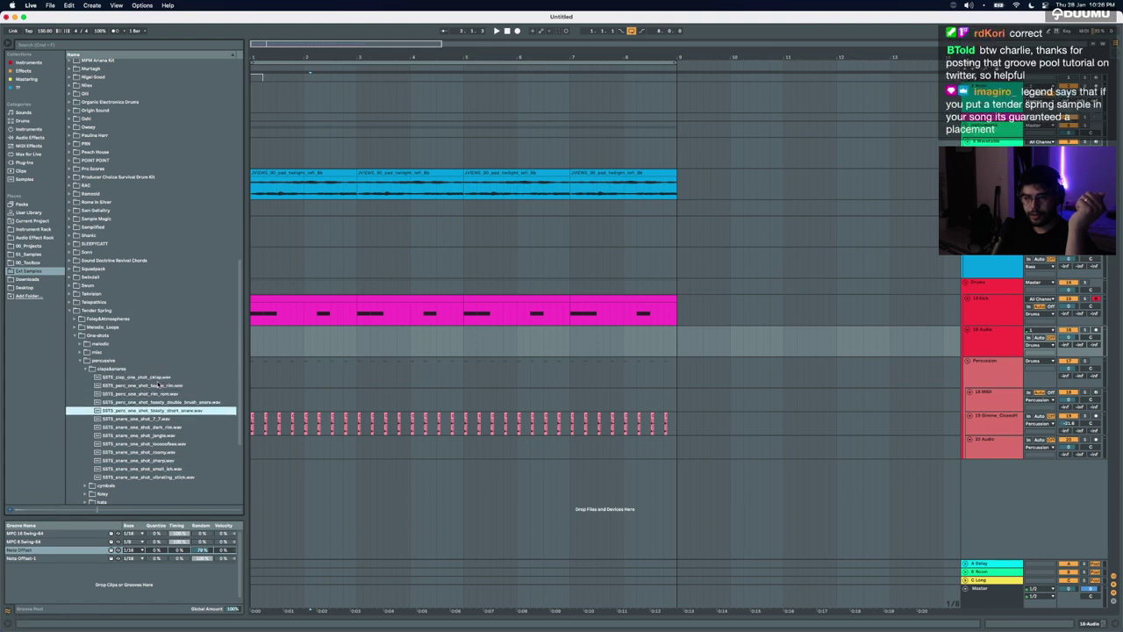
{"action": "key", "text": "Down"}
{"action": "key", "text": "Down"}
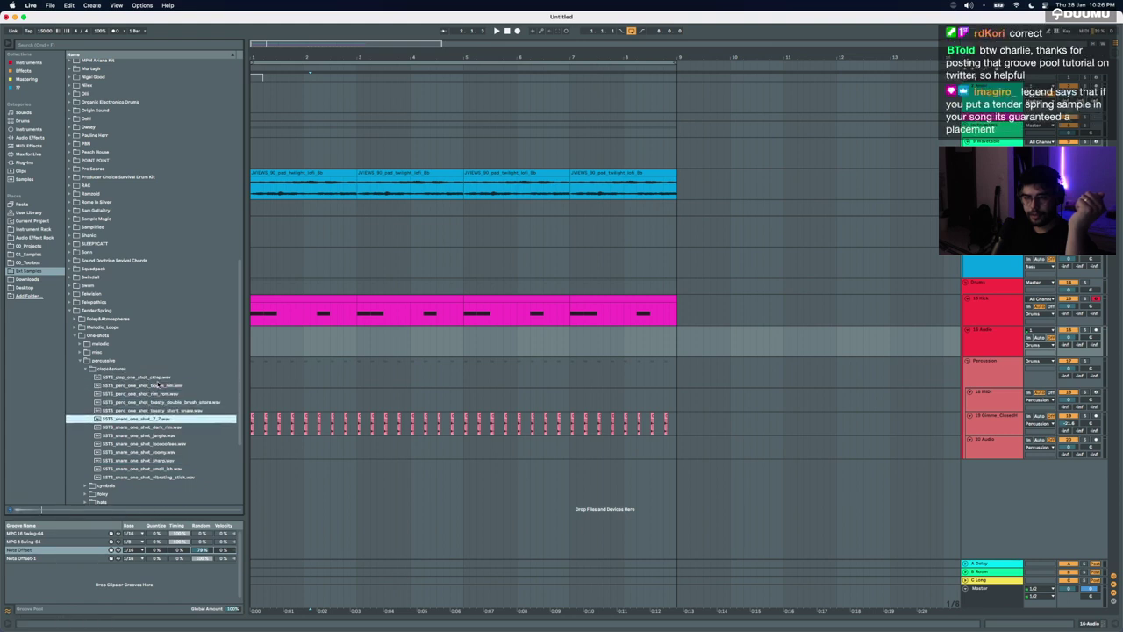
{"action": "key", "text": "Up"}
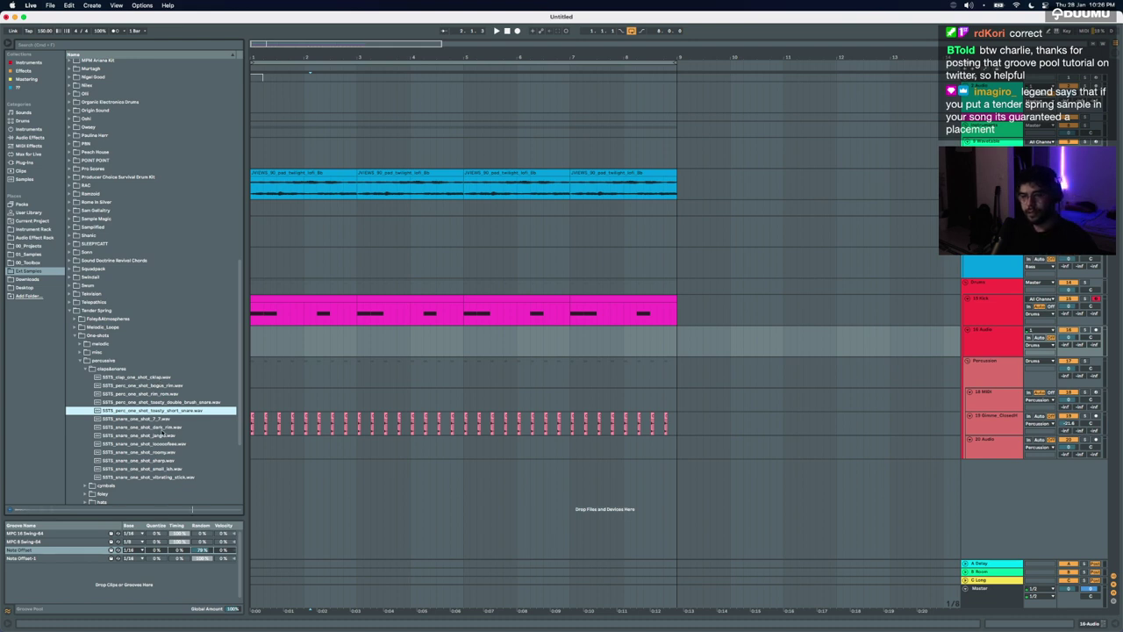
Step: Place the toasty short snare sample on the audio track below the kick at beat 1.3 and play it back
{"action": "left_click_drag", "start_coordinate": [137, 412], "coordinate": [279, 342]}
{"action": "key", "text": "plus"}
{"action": "key", "text": "plus"}
{"action": "key", "text": "plus"}
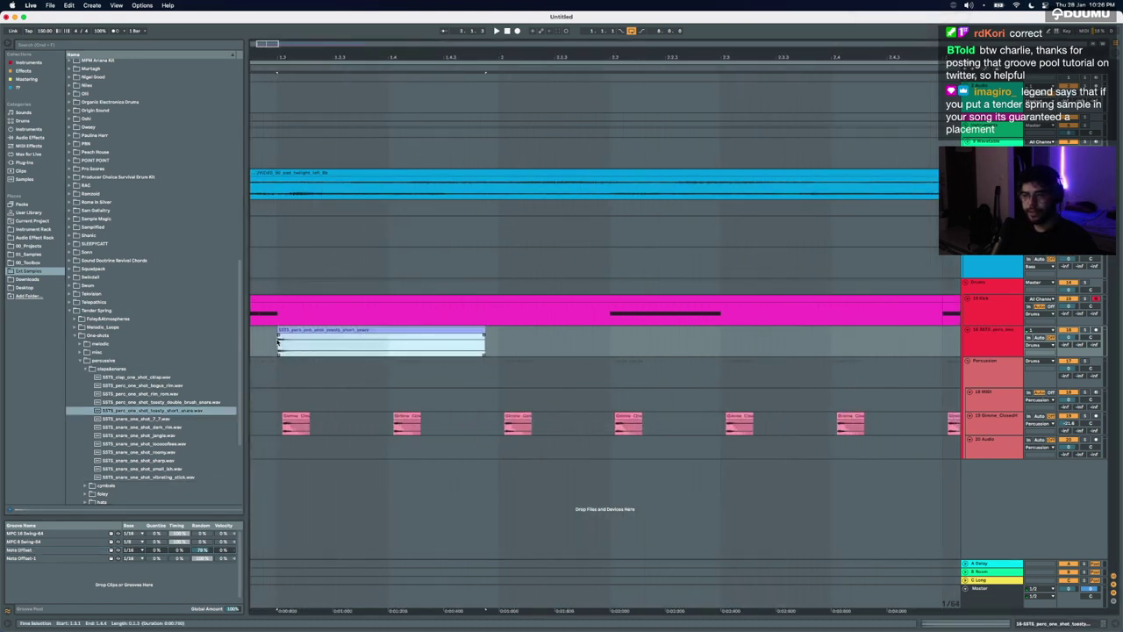
{"action": "key", "text": "space"}
{"action": "key", "text": "space"}
{"action": "key", "text": "space"}
{"action": "key", "text": "space"}
Step: Split the snare clip at 1.3.3, delete its tail and add a fade-out across the remaining half beat
{"action": "left_click", "coordinate": [330, 346]}
{"action": "key", "text": "super+e"}
{"action": "left_click", "coordinate": [348, 331]}
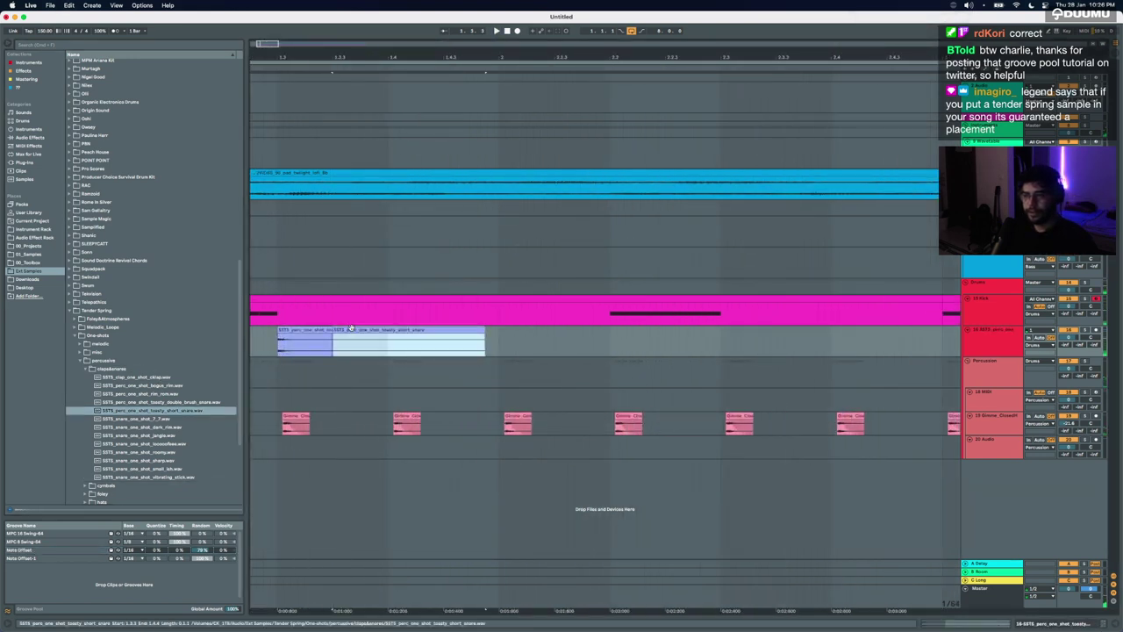
{"action": "key", "text": "Delete"}
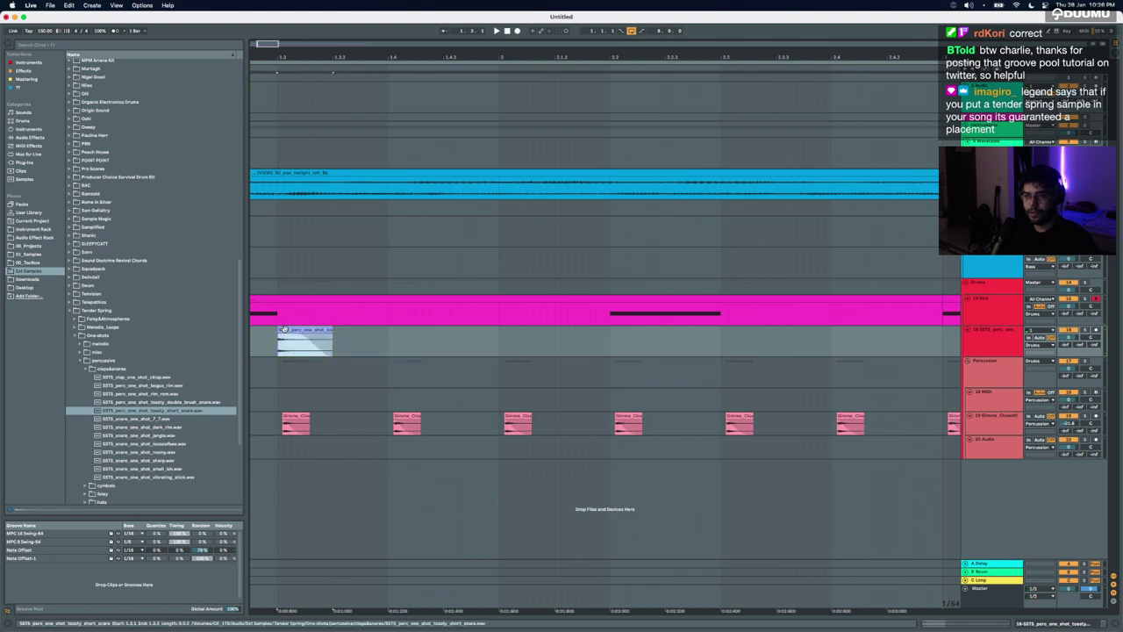
Step: Open the trimmed snare clip's sample settings and raise its gain to about 7 dB
{"action": "double_click", "coordinate": [303, 340]}
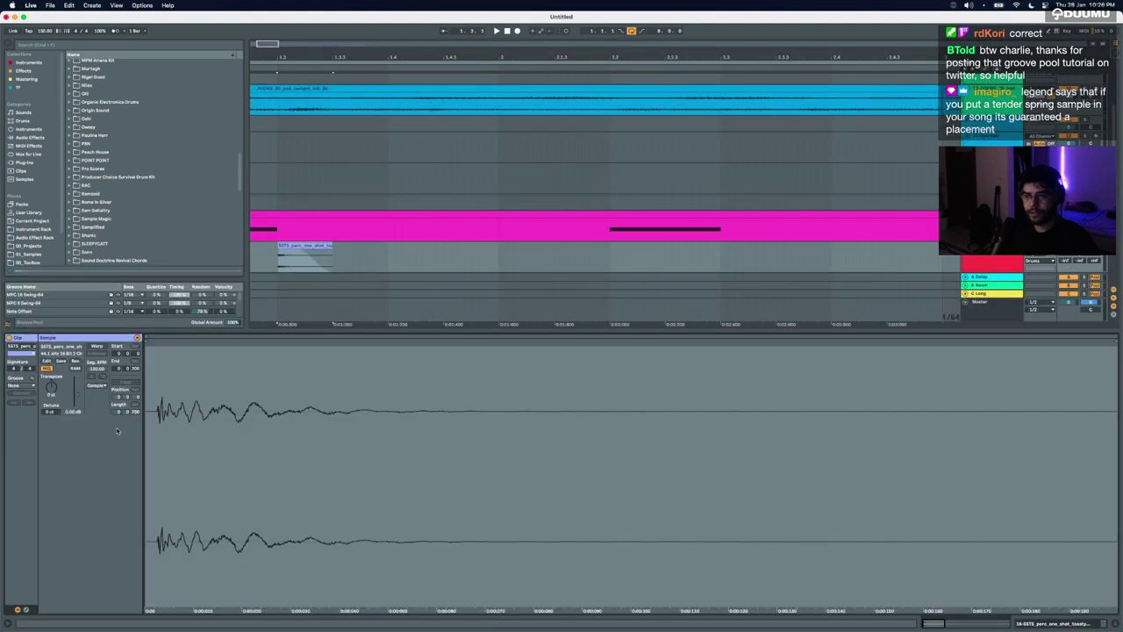
{"action": "left_click", "coordinate": [303, 247]}
{"action": "scroll", "coordinate": [301, 246], "scroll_direction": "down", "scroll_amount": 5}
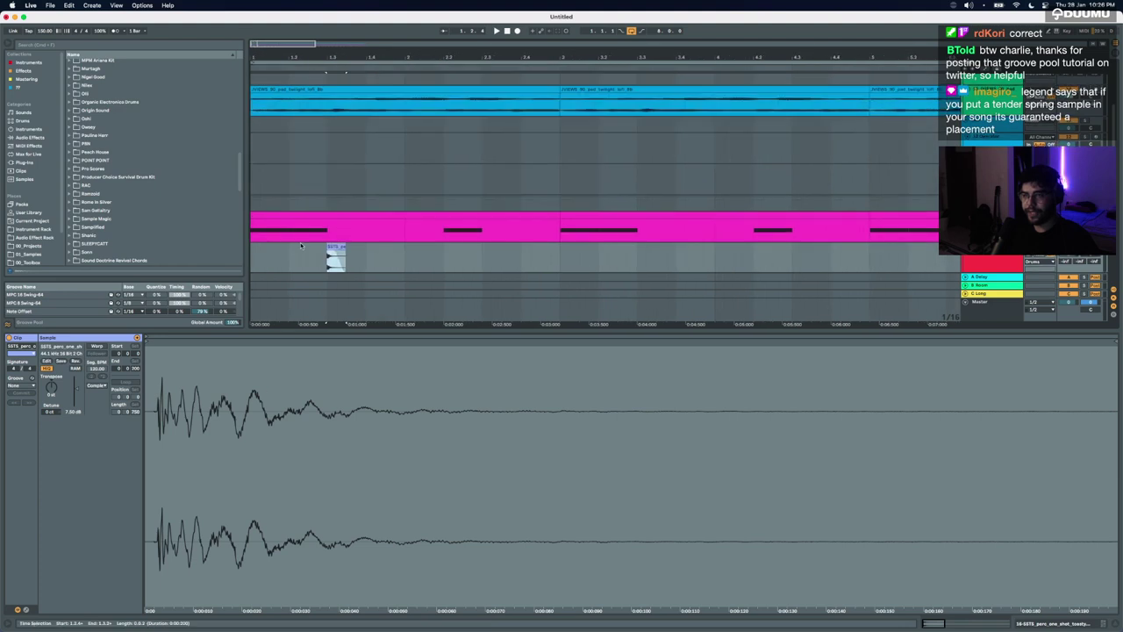
Step: Duplicate bar 1 of the snare track seven times during playback so a snare hits in every bar up to bar 9
{"action": "scroll", "coordinate": [322, 268], "scroll_direction": "down", "scroll_amount": 5}
{"action": "left_click_drag", "start_coordinate": [318, 266], "coordinate": [252, 264]}
{"action": "key", "text": "space"}
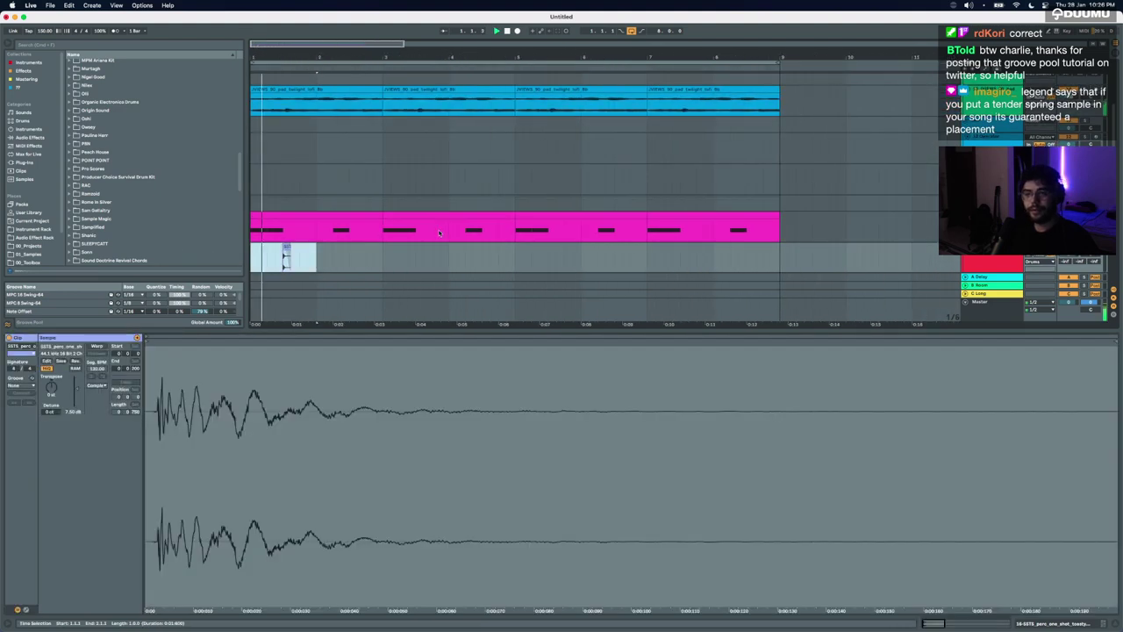
{"action": "key", "text": "super+d"}
{"action": "key", "text": "super+d"}
{"action": "key", "text": "super+d"}
{"action": "key", "text": "super+d"}
{"action": "key", "text": "super+d"}
{"action": "key", "text": "super+d"}
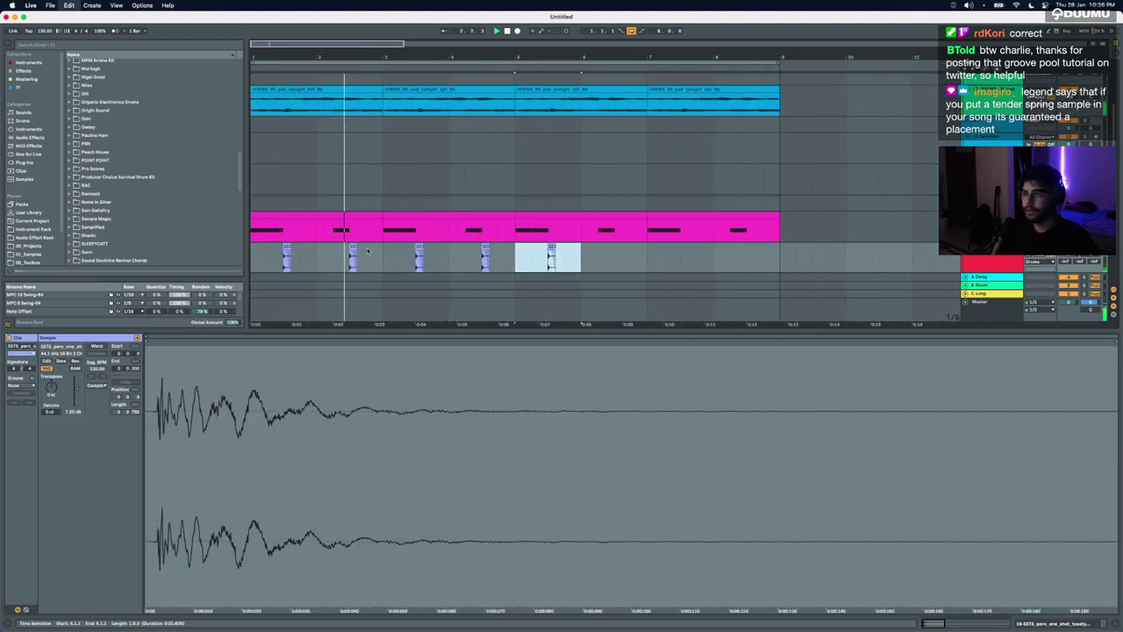
{"action": "key", "text": "super+d"}
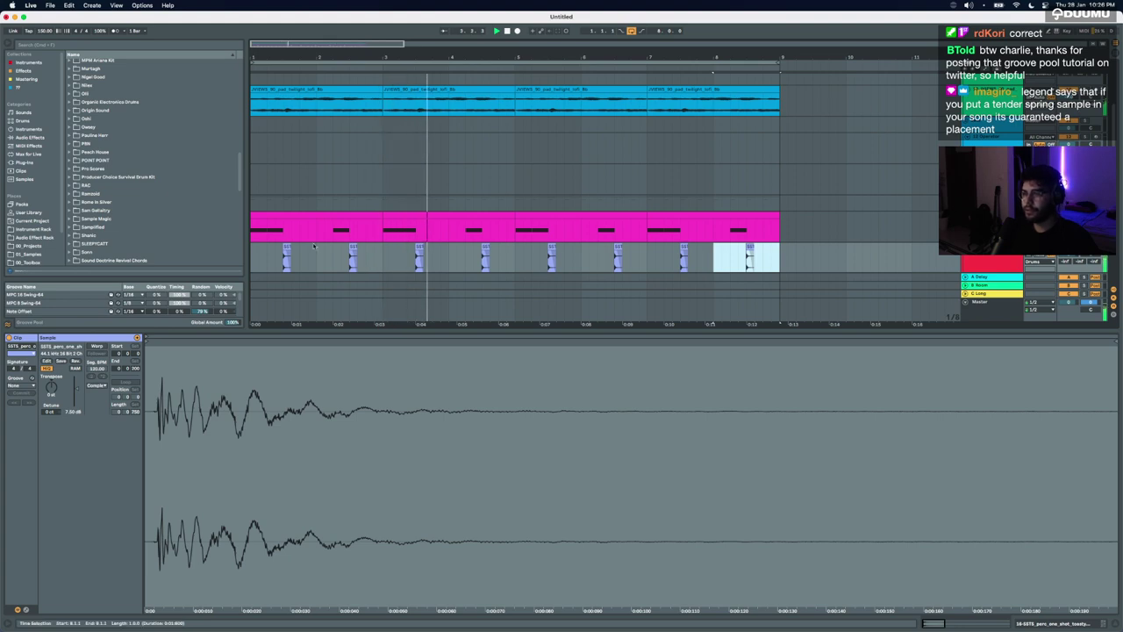
Step: Search the browser for "eq" and add EQ Eight to the end of the kick track's device chain
{"action": "left_click", "coordinate": [290, 232]}
{"action": "key", "text": "super+f"}
{"action": "type", "text": "eq"}
{"action": "key", "text": "Down"}
{"action": "key", "text": "Return"}
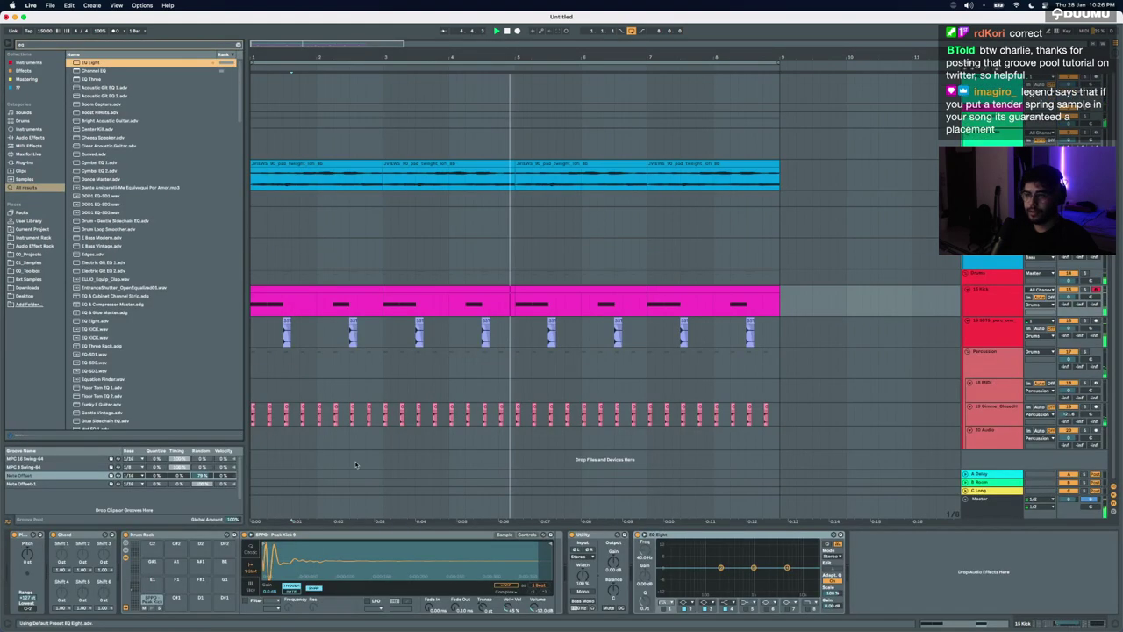
Step: Shape the kick's EQ Eight with a low-frequency boost and a steep cut of the high frequencies
{"action": "left_click", "coordinate": [808, 608]}
{"action": "left_click_drag", "start_coordinate": [815, 569], "coordinate": [689, 556]}
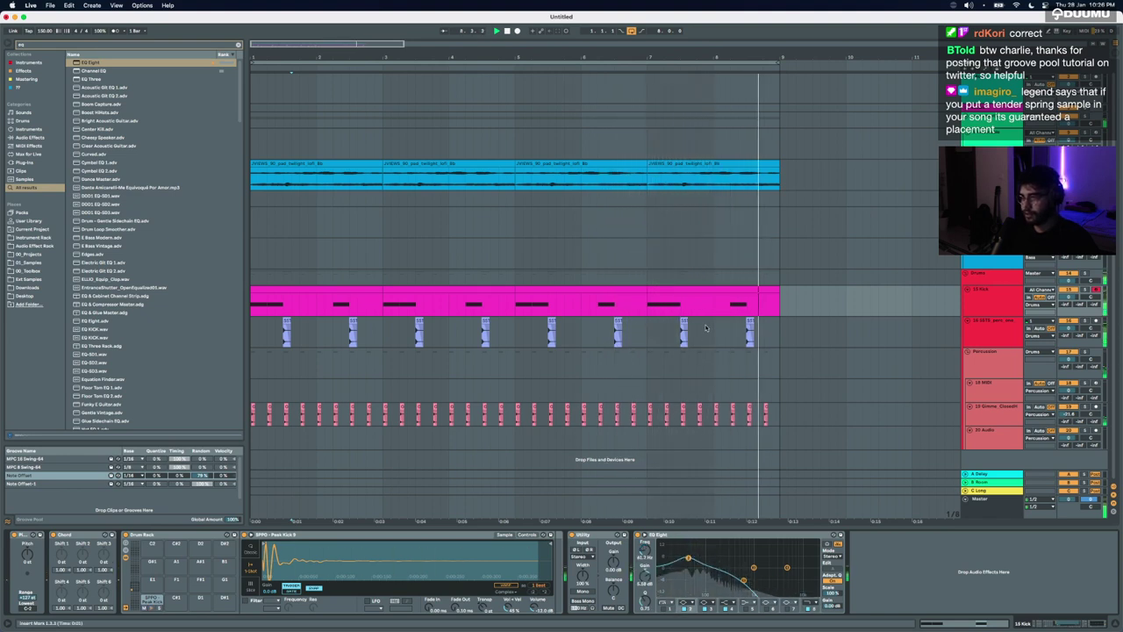
Step: Split the kick clip at 1.2.1, set the groove of the one-beat opening clip to None and start playback
{"action": "left_click", "coordinate": [360, 290]}
{"action": "left_click", "coordinate": [260, 307]}
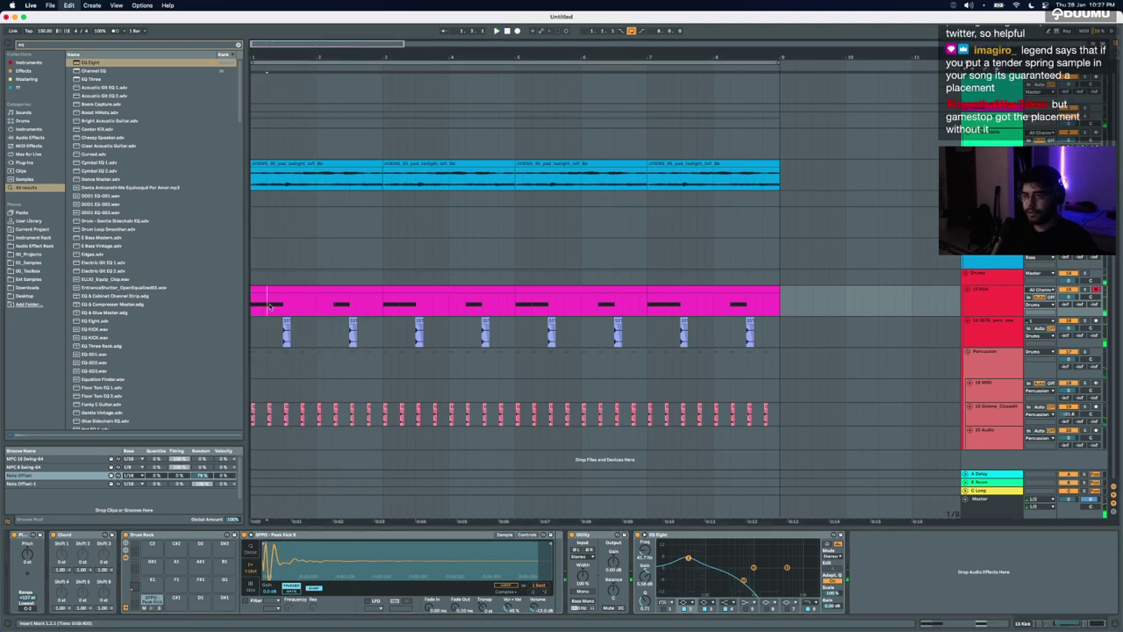
{"action": "double_click", "coordinate": [261, 298]}
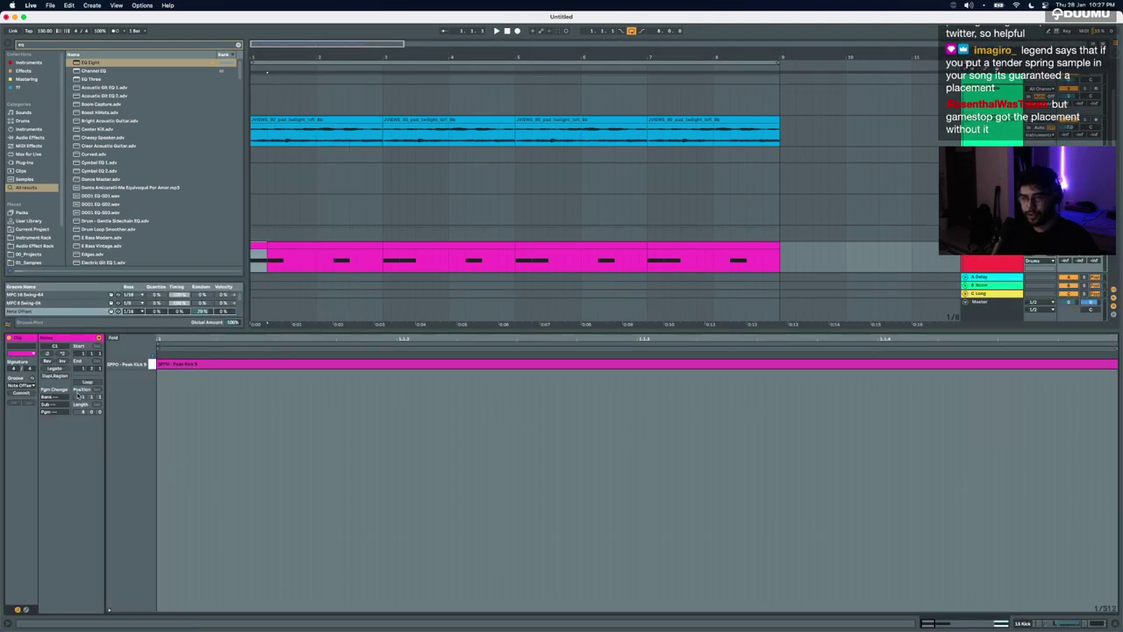
{"action": "left_click", "coordinate": [32, 384]}
{"action": "left_click", "coordinate": [26, 389]}
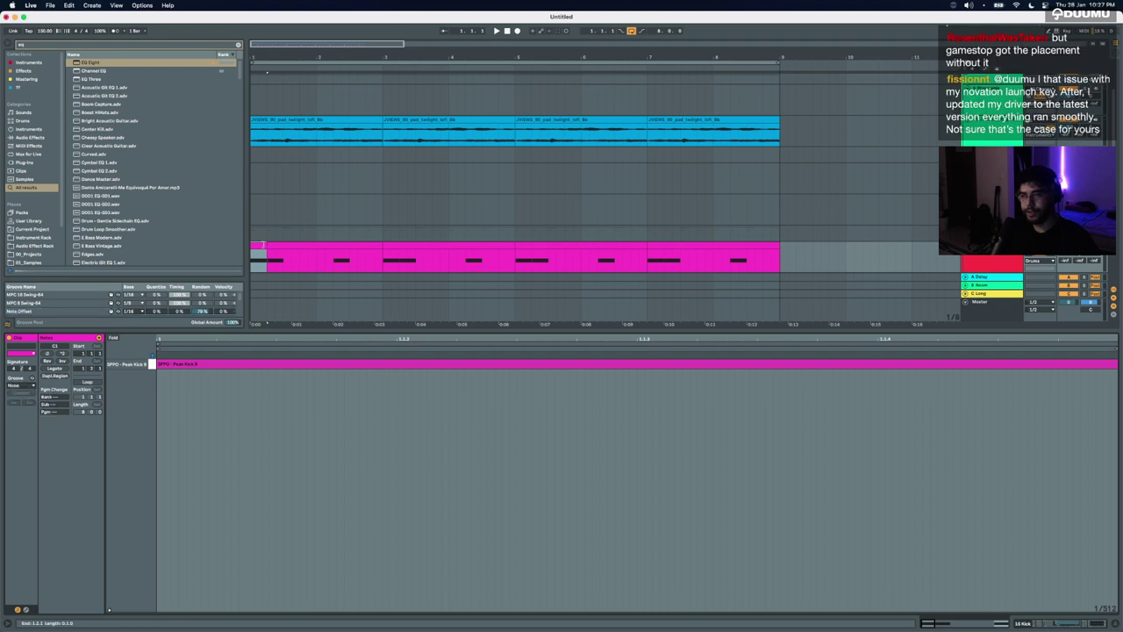
{"action": "key", "text": "space"}
Step: Duplicate the first two bars of kick clips over bars 3 and 4
{"action": "left_click", "coordinate": [325, 248]}
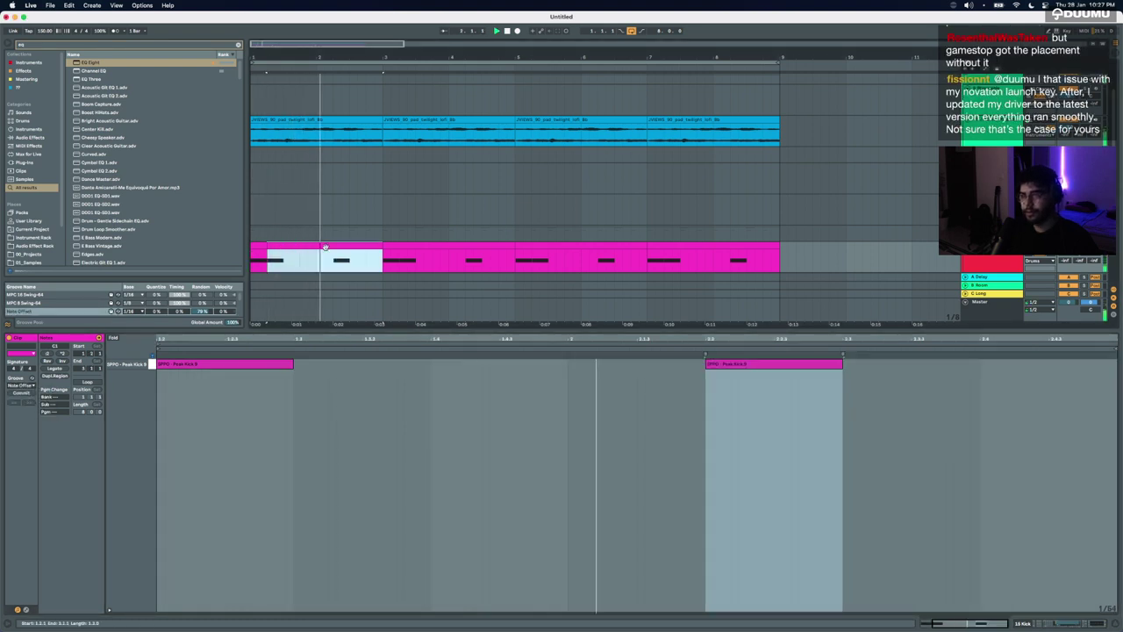
{"action": "left_click", "coordinate": [261, 247], "text": "shift"}
{"action": "key", "text": "super+d"}
Step: Delete the one-beat kick clip at the start of bar 3 and duplicate the kick pattern across bars 5 to 8
{"action": "left_click", "coordinate": [391, 247]}
{"action": "key", "text": "Delete"}
{"action": "key", "text": "space"}
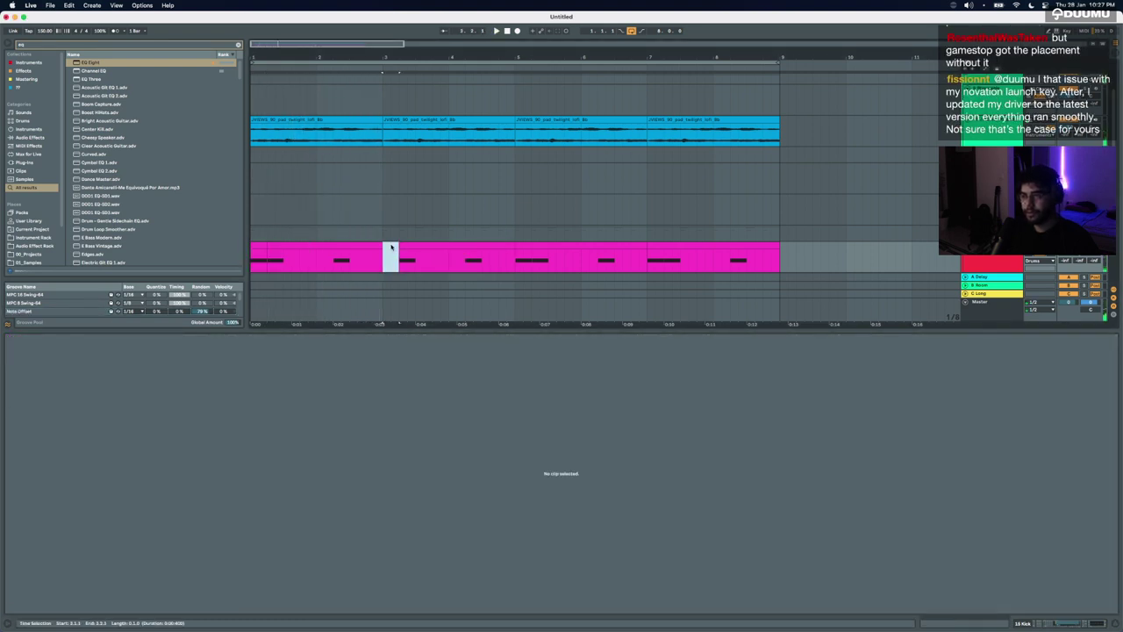
{"action": "key", "text": "Delete"}
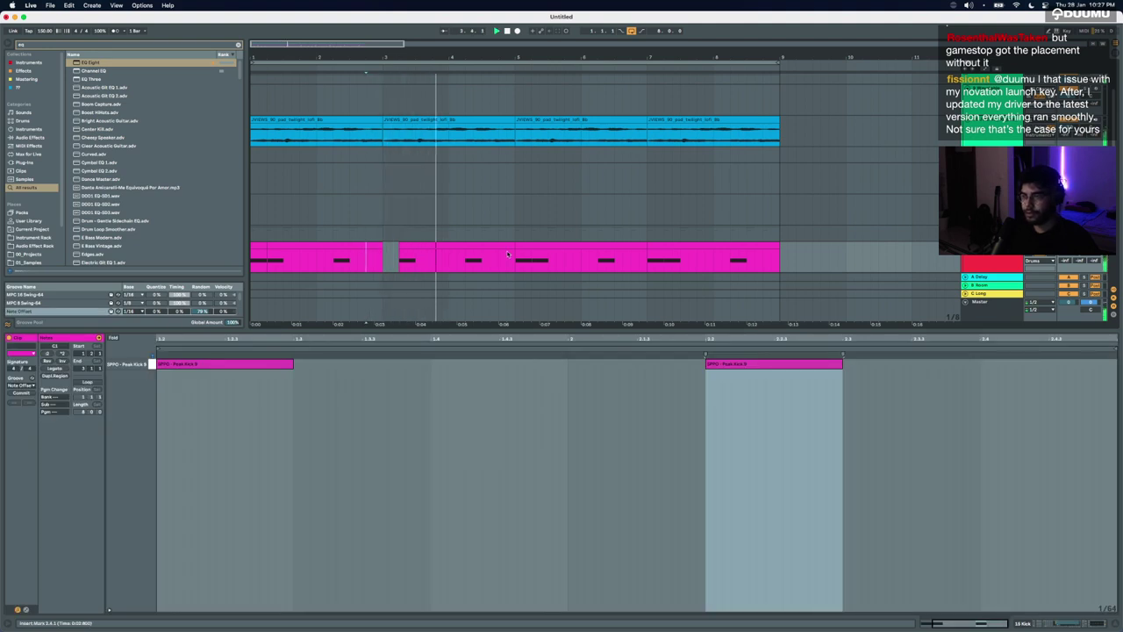
{"action": "left_click_drag", "start_coordinate": [513, 258], "coordinate": [253, 257]}
{"action": "key", "text": "super+d"}
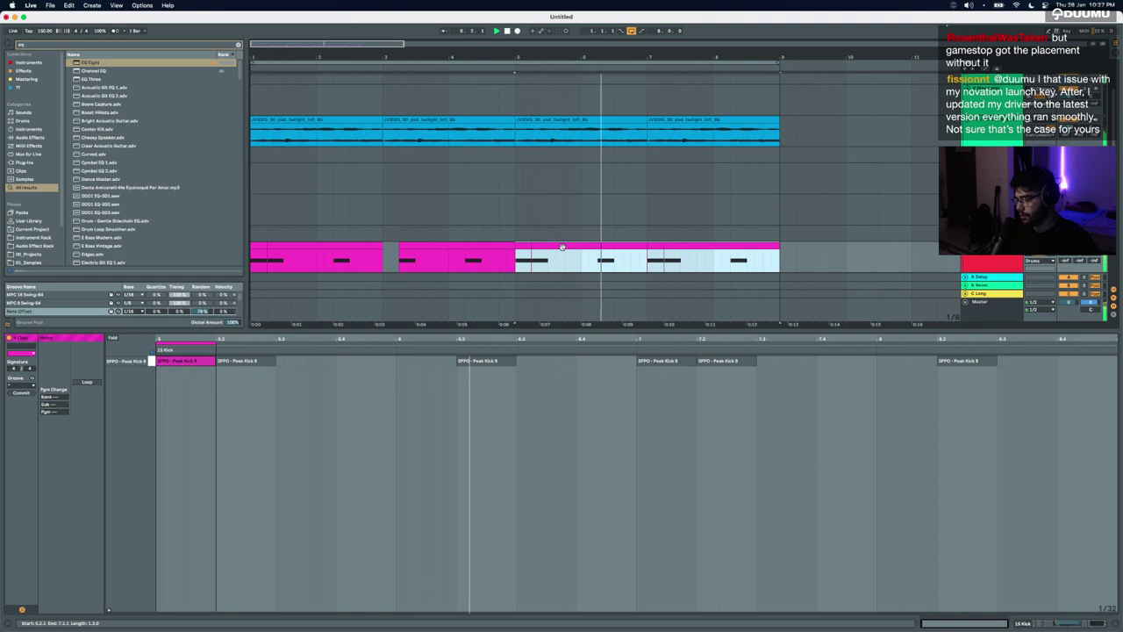
Step: Select all eight snare clips and nudge them slightly earlier, just ahead of beat 3
{"action": "scroll", "coordinate": [562, 248], "scroll_direction": "down", "scroll_amount": 5}
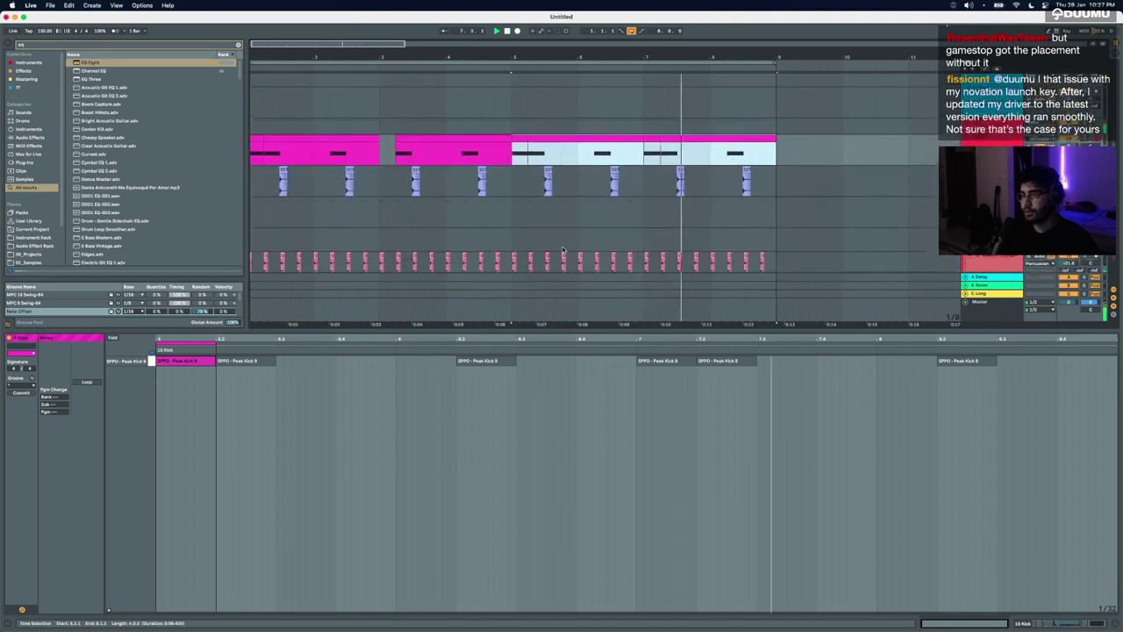
{"action": "left_click_drag", "start_coordinate": [789, 178], "coordinate": [273, 185]}
{"action": "key", "text": "space"}
{"action": "scroll", "coordinate": [273, 185], "scroll_direction": "up", "scroll_amount": 1}
{"action": "scroll", "coordinate": [303, 179], "scroll_direction": "up", "scroll_amount": 5}
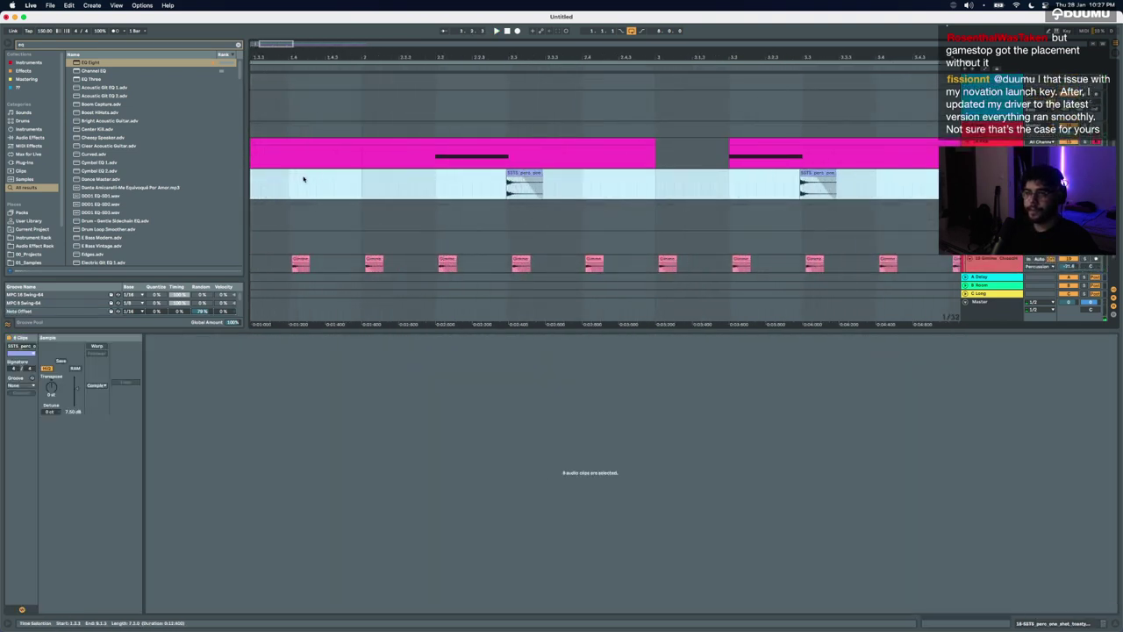
{"action": "left_click_drag", "start_coordinate": [522, 173], "coordinate": [510, 174]}
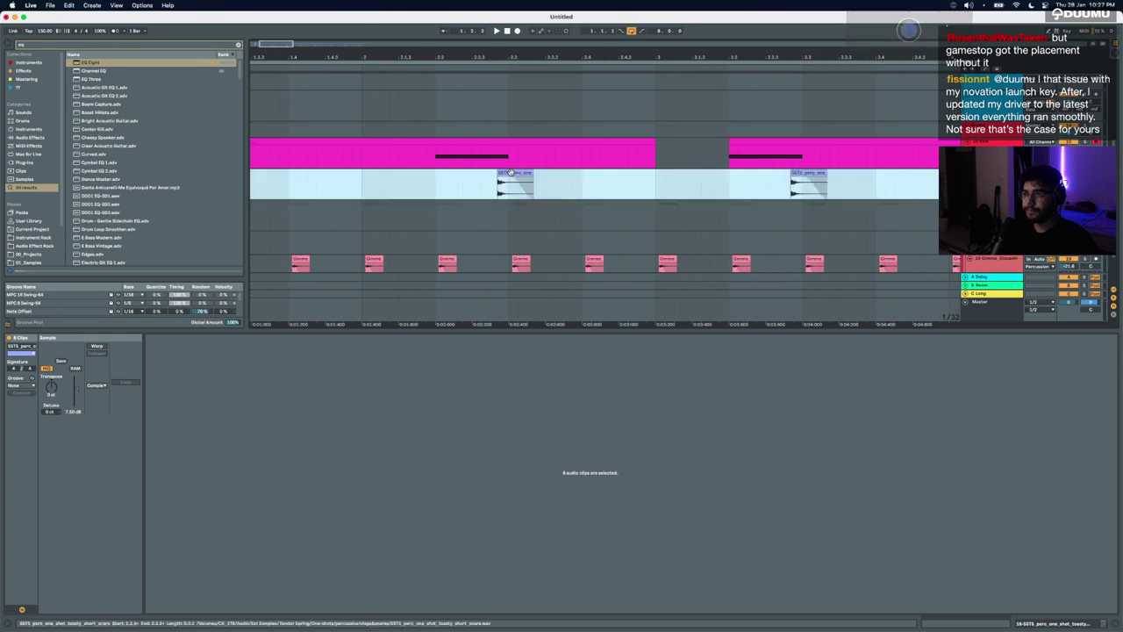
Step: Play the loop from bar 1 and check the timing of the shifted snare hits against the kick and hi-hats
{"action": "scroll", "coordinate": [512, 176], "scroll_direction": "down", "scroll_amount": 10}
{"action": "key", "text": "space"}
{"action": "left_click", "coordinate": [253, 187]}
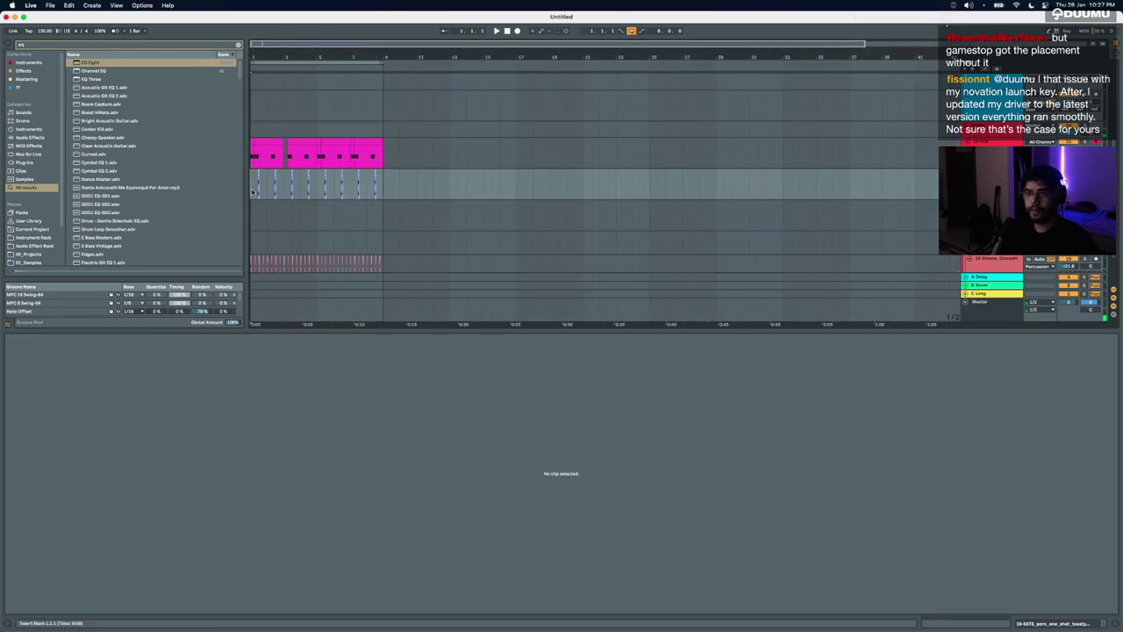
{"action": "key", "text": "space"}
{"action": "scroll", "coordinate": [527, 175], "scroll_direction": "up", "scroll_amount": 6}
{"action": "left_click", "coordinate": [735, 181], "text": "shift"}
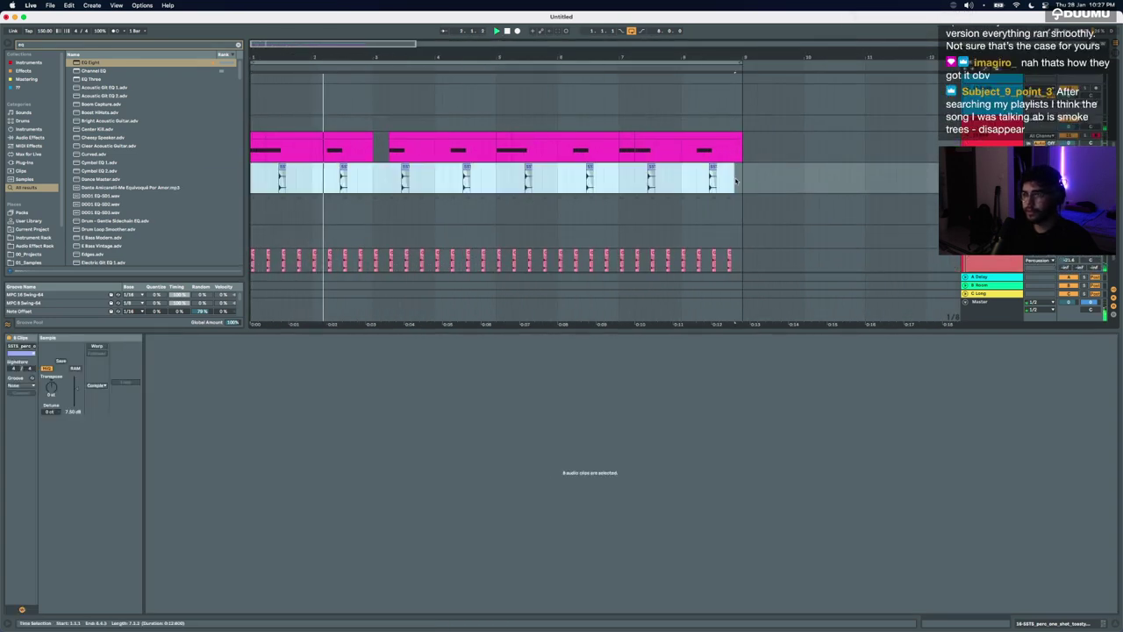
{"action": "scroll", "coordinate": [415, 183], "scroll_direction": "up", "scroll_amount": 4}
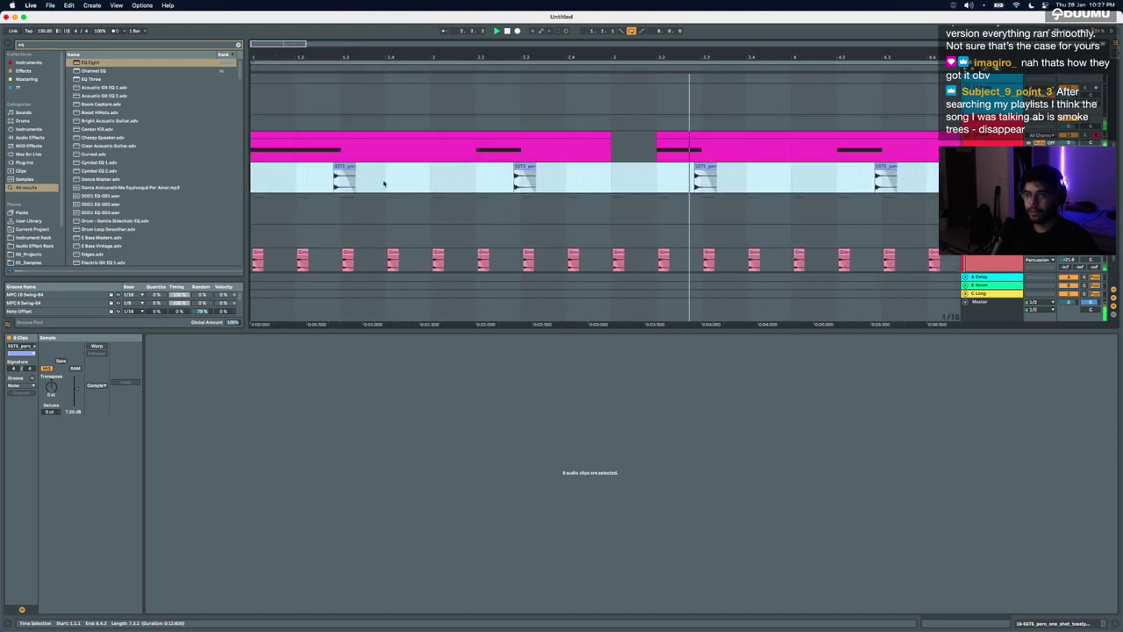
{"action": "scroll", "coordinate": [529, 167], "scroll_direction": "down", "scroll_amount": 4}
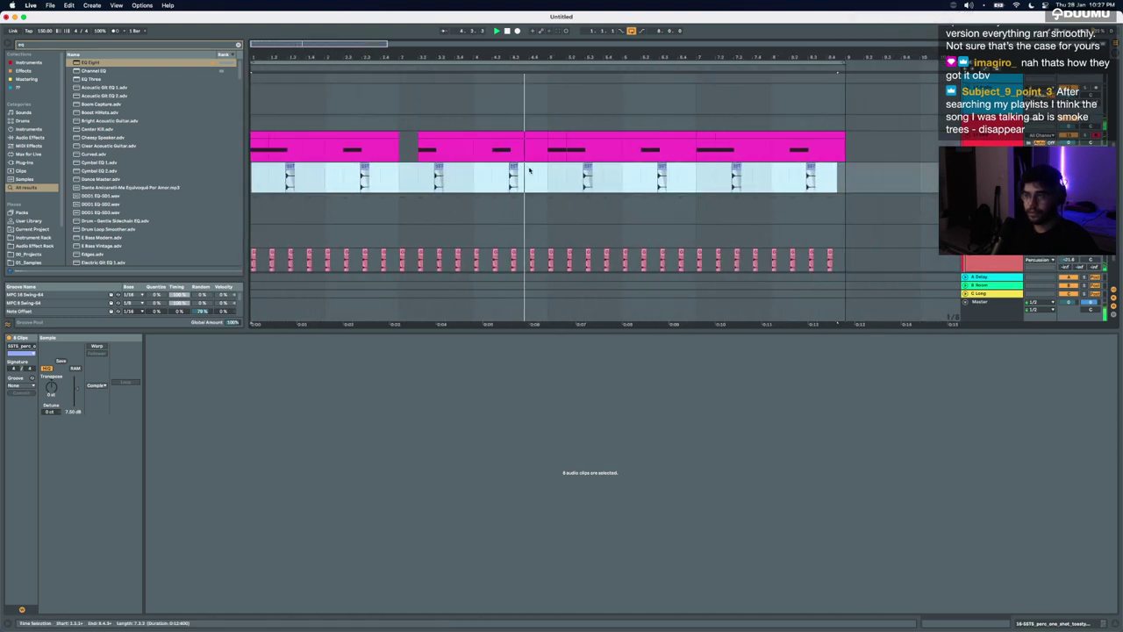
{"action": "scroll", "coordinate": [529, 169], "scroll_direction": "down", "scroll_amount": 3}
{"action": "left_click", "coordinate": [476, 181]}
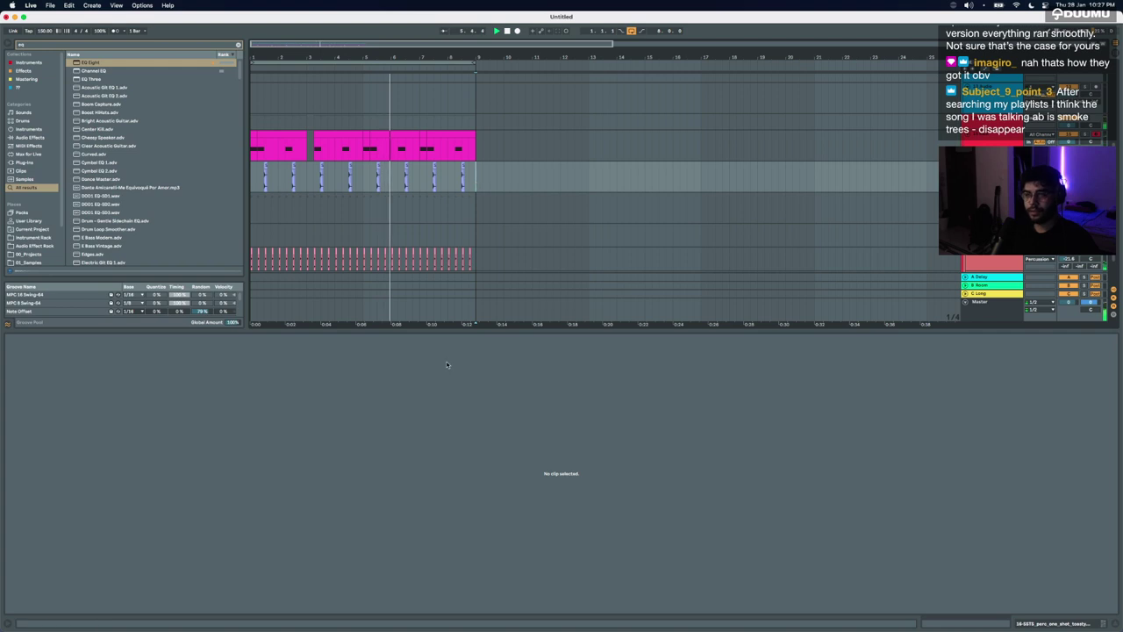
Step: Collapse the clip detail view and select the last pad clip in bars 7 and 8
{"action": "left_click_drag", "start_coordinate": [426, 331], "coordinate": [430, 612]}
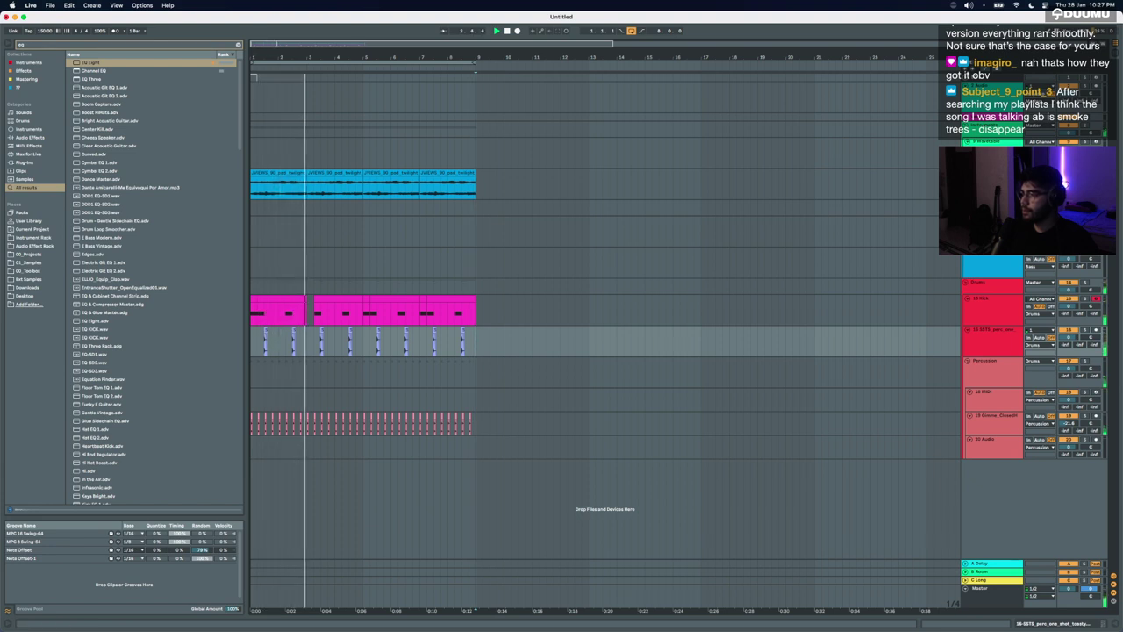
{"action": "left_click", "coordinate": [449, 184]}
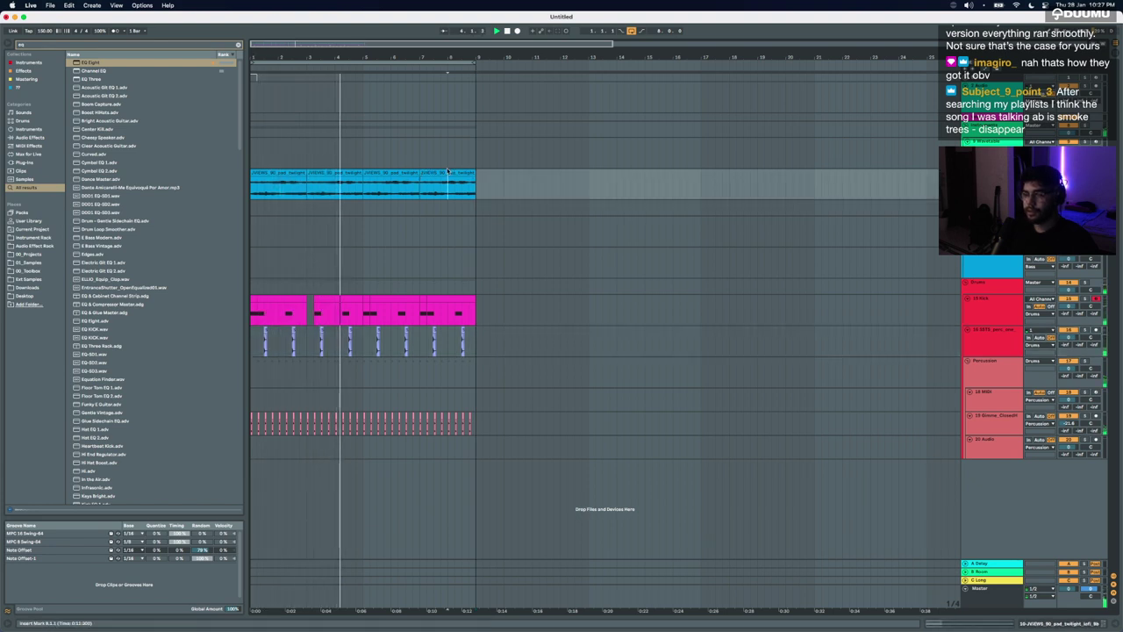
{"action": "left_click", "coordinate": [444, 172]}
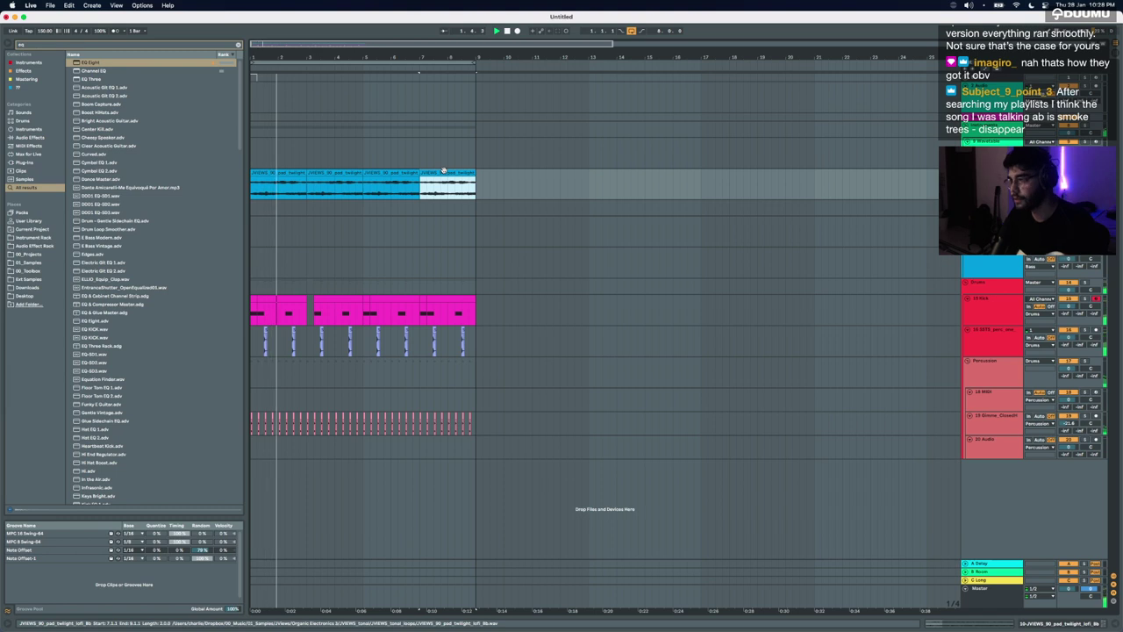
Step: Choose a different buffer size in the audio preferences and close them
{"action": "key", "text": "super+comma"}
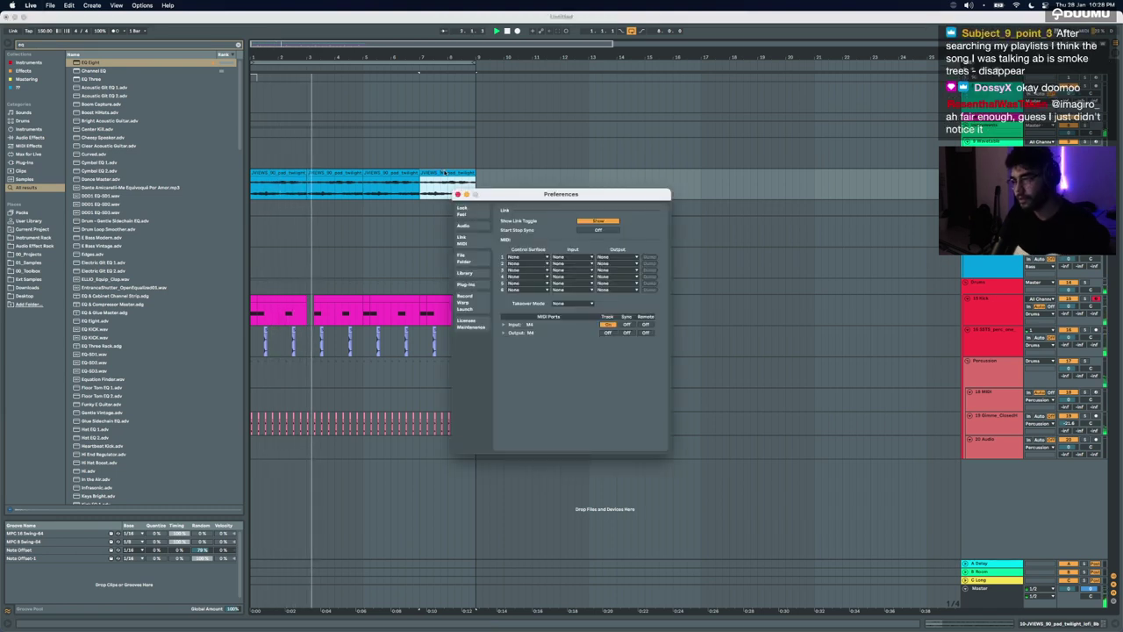
{"action": "left_click", "coordinate": [462, 226]}
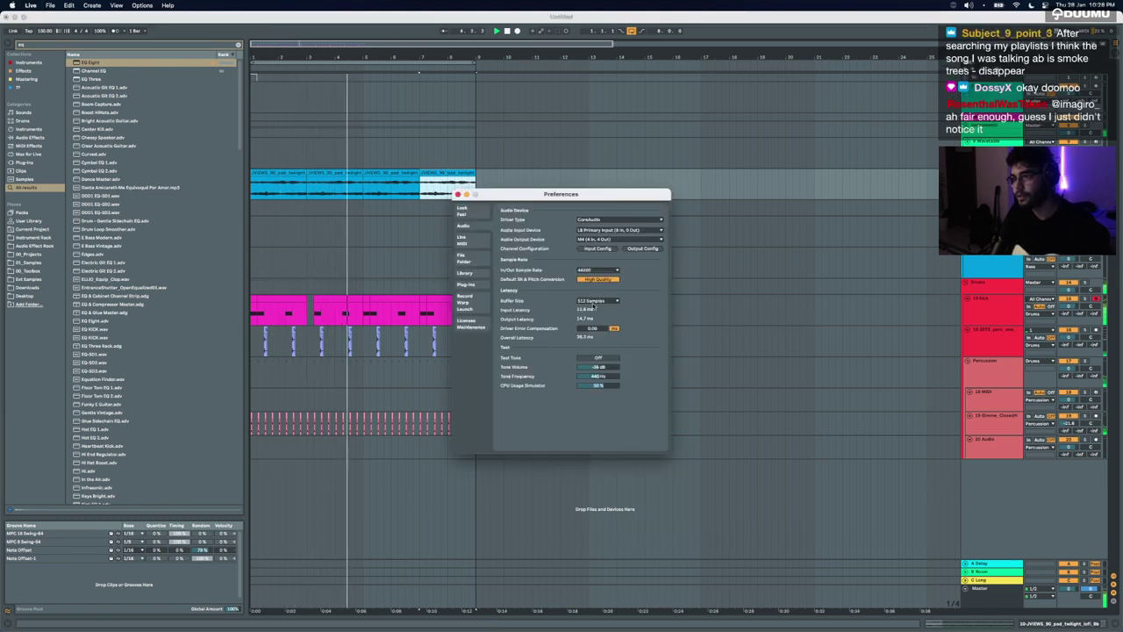
{"action": "left_click", "coordinate": [598, 300]}
{"action": "left_click", "coordinate": [587, 310]}
{"action": "left_click", "coordinate": [457, 194]}
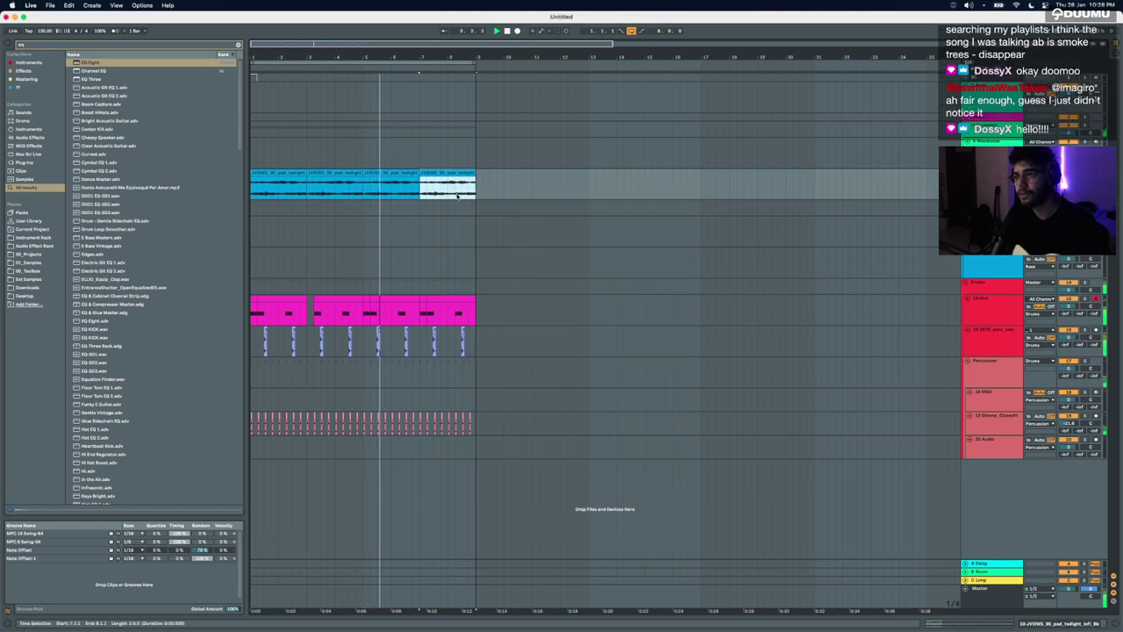
Step: Enable Reduced Latency When Monitoring
{"action": "left_click", "coordinate": [92, 6]}
{"action": "mouse_move", "coordinate": [142, 6]}
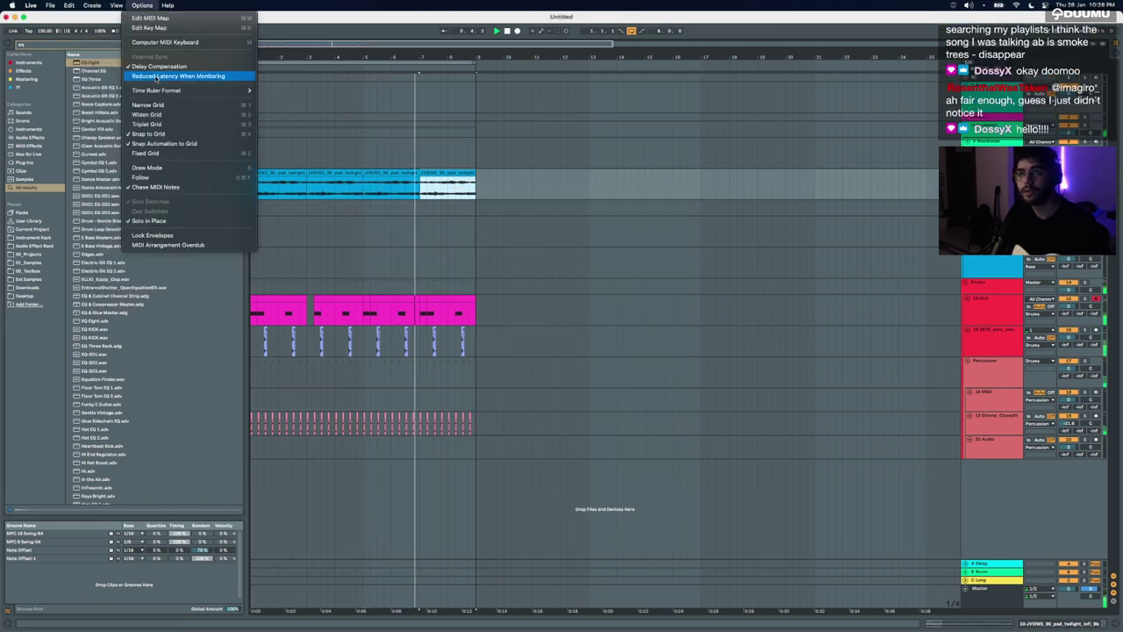
{"action": "left_click", "coordinate": [175, 76]}
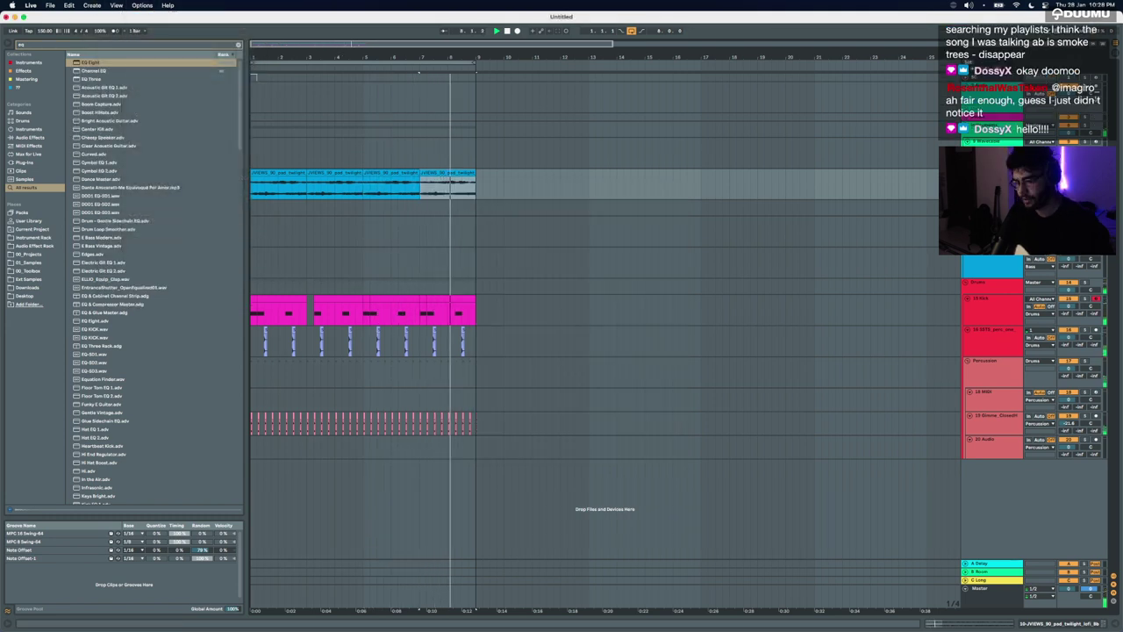
Step: Insert a new audio track below the pad and record a take on it over the looping beat
{"action": "key", "text": "super+t"}
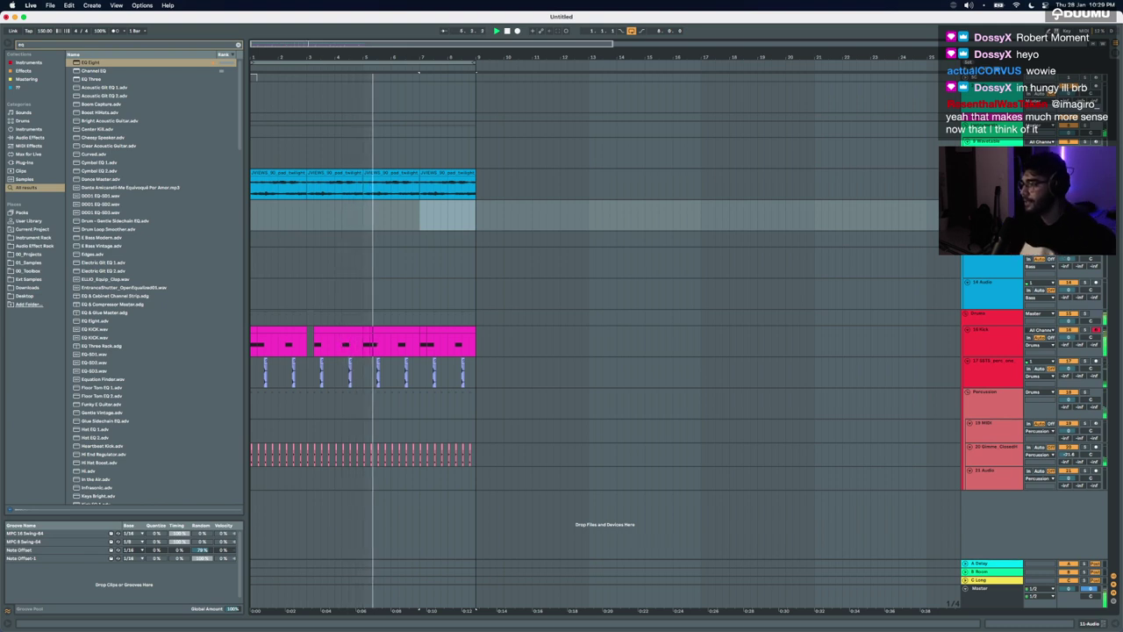
{"action": "left_click", "coordinate": [430, 216]}
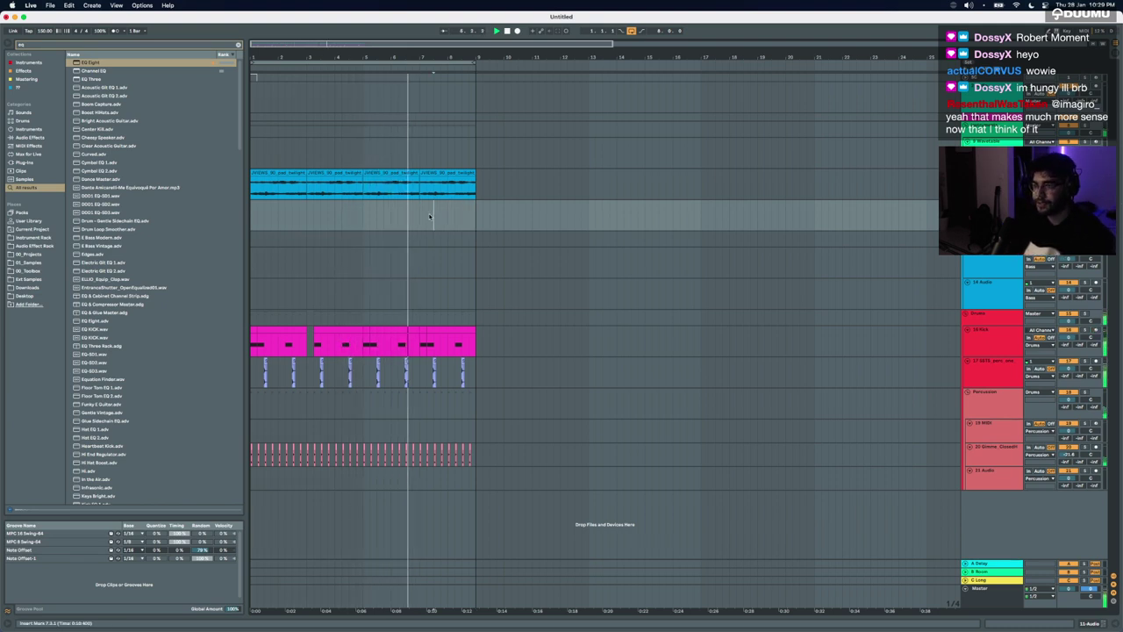
{"action": "key", "text": "F9"}
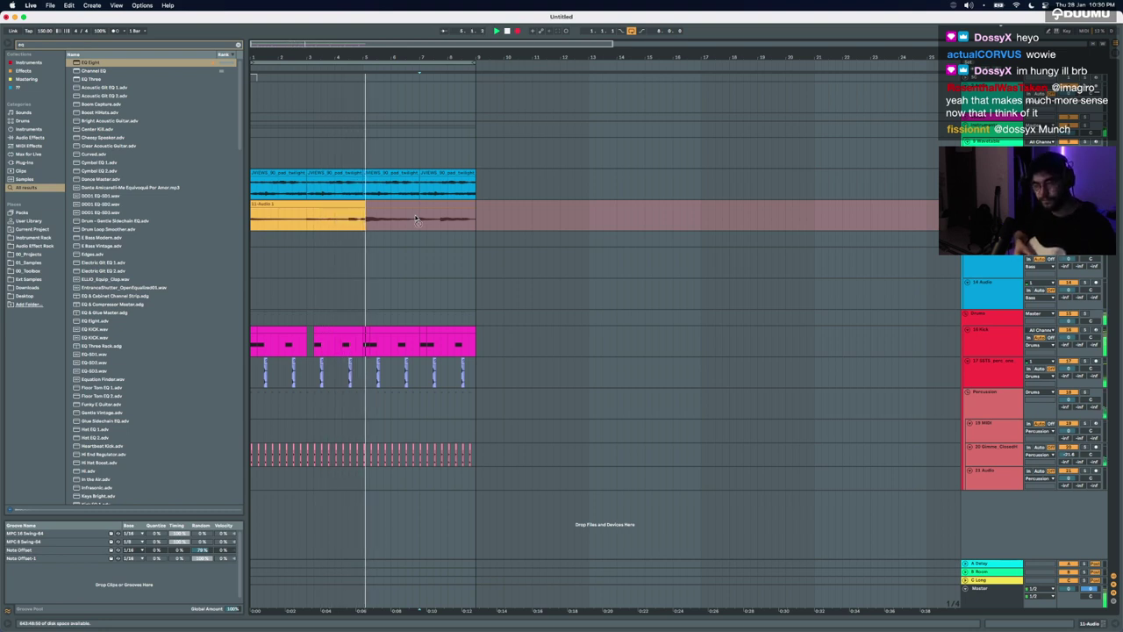
{"action": "key", "text": "F9"}
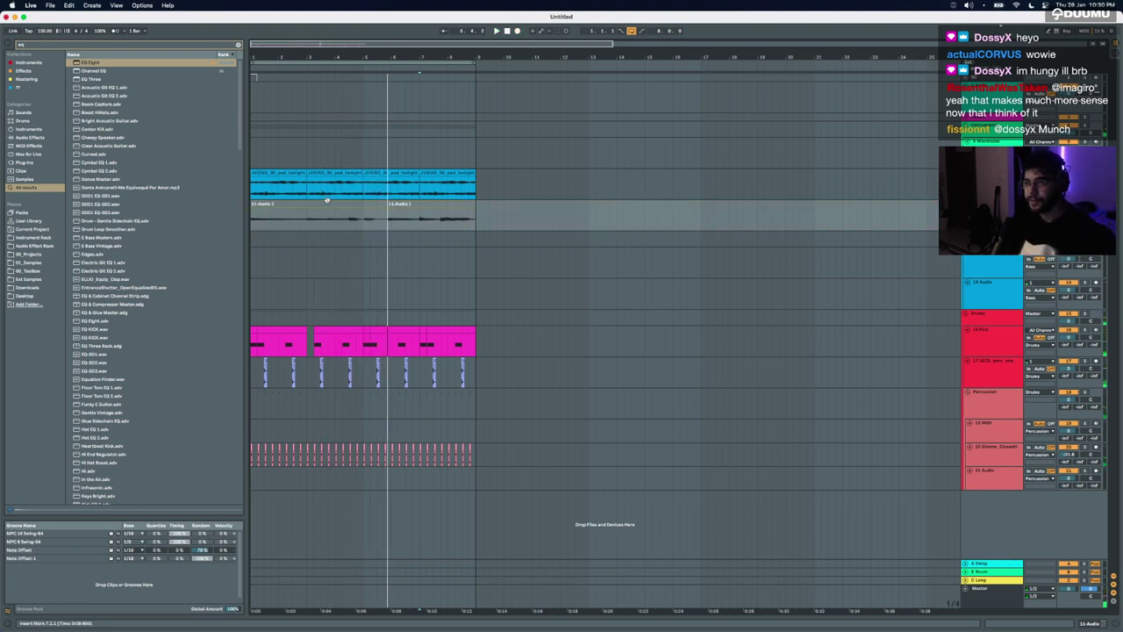
Step: Move the first clip of the recorded take to bar 17 and delete the remaining recording before bar 9
{"action": "left_click_drag", "start_coordinate": [327, 200], "coordinate": [769, 211]}
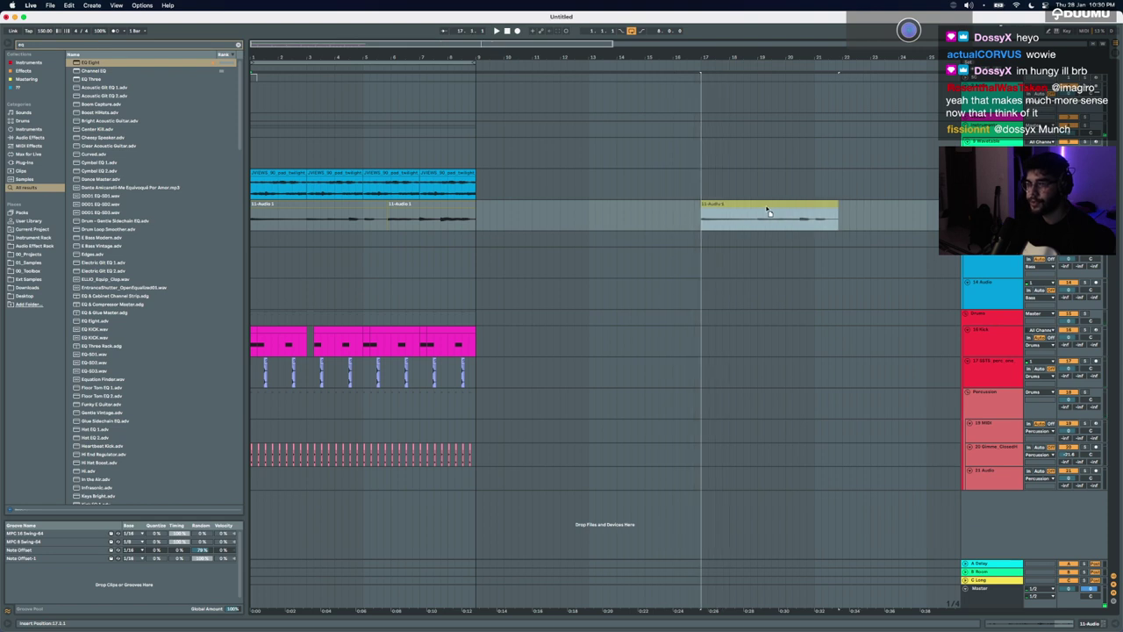
{"action": "left_click", "coordinate": [434, 205]}
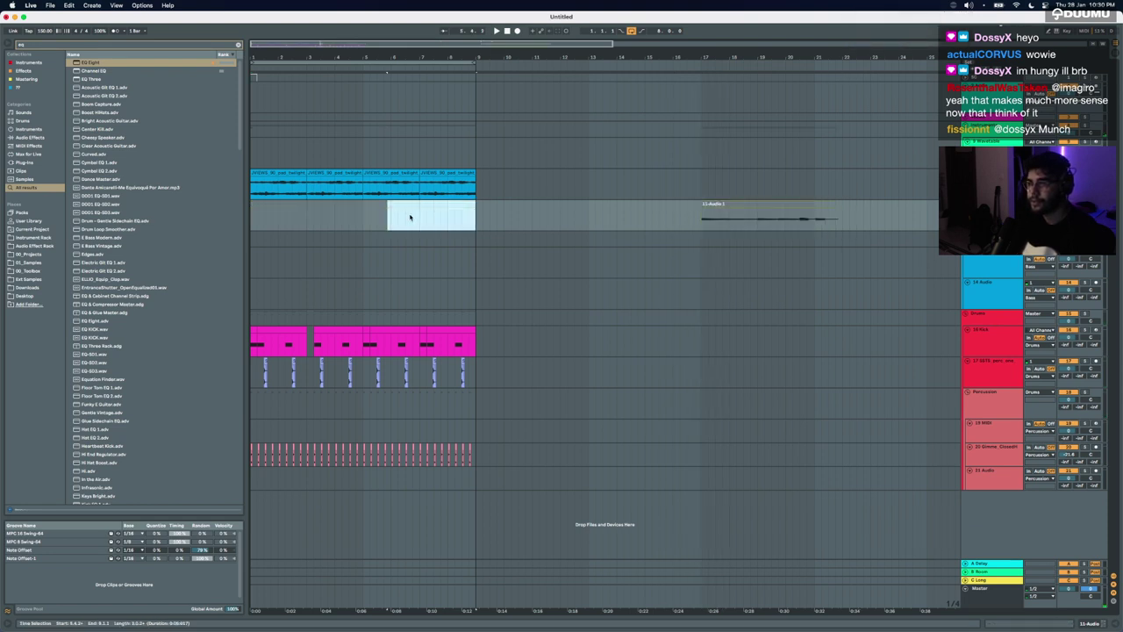
{"action": "left_click", "coordinate": [414, 217]}
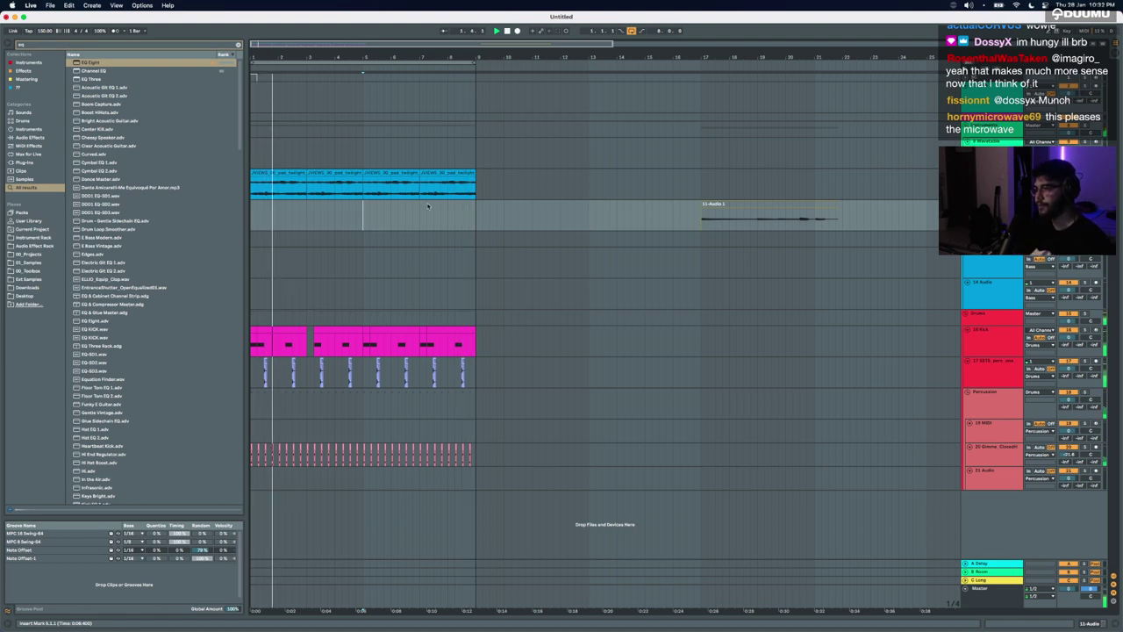
Step: Move the full recorded take onto another new audio track starting at bar 5, and split it at bars 13 and 17
{"action": "key", "text": "super+t"}
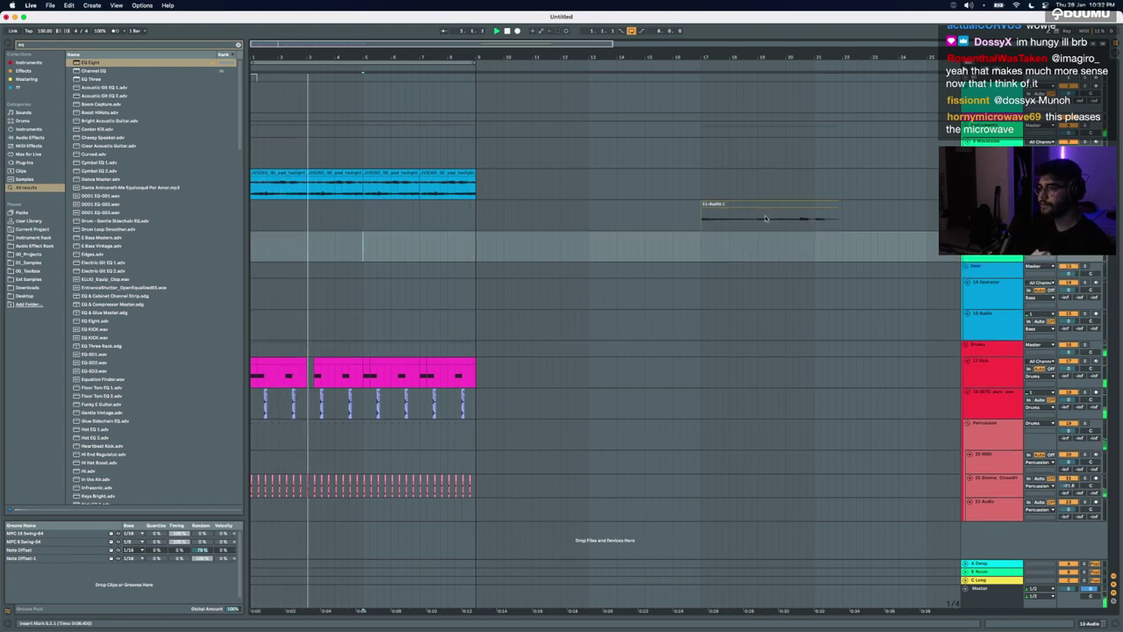
{"action": "left_click_drag", "start_coordinate": [759, 205], "coordinate": [362, 237]}
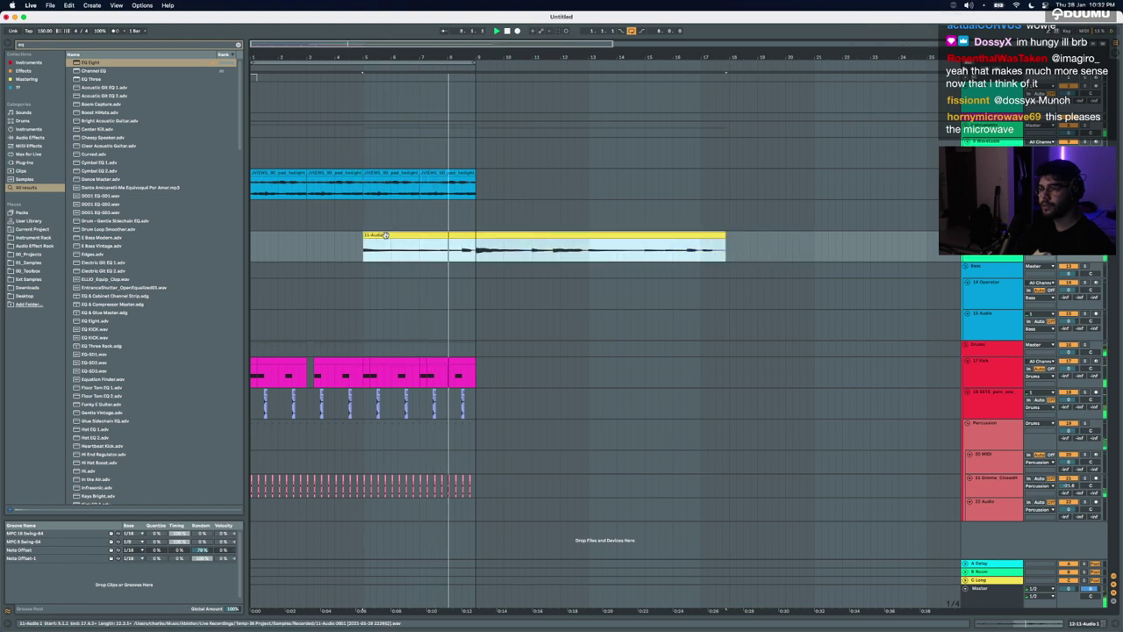
{"action": "left_click", "coordinate": [587, 251]}
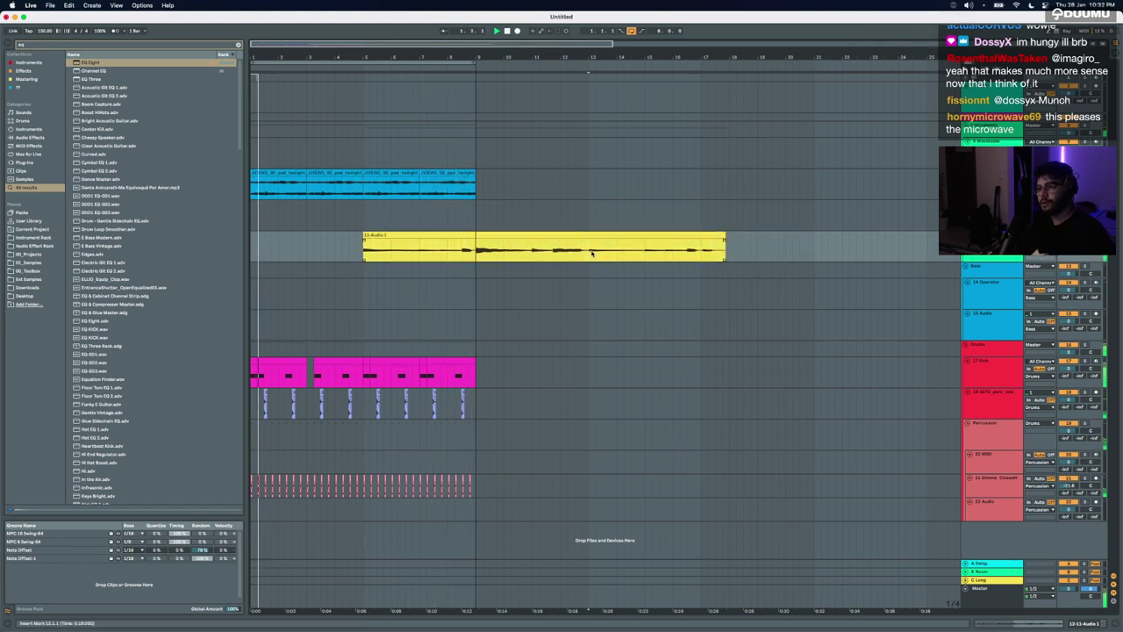
{"action": "key", "text": "super+e"}
{"action": "left_click", "coordinate": [700, 252]}
{"action": "key", "text": "super+e"}
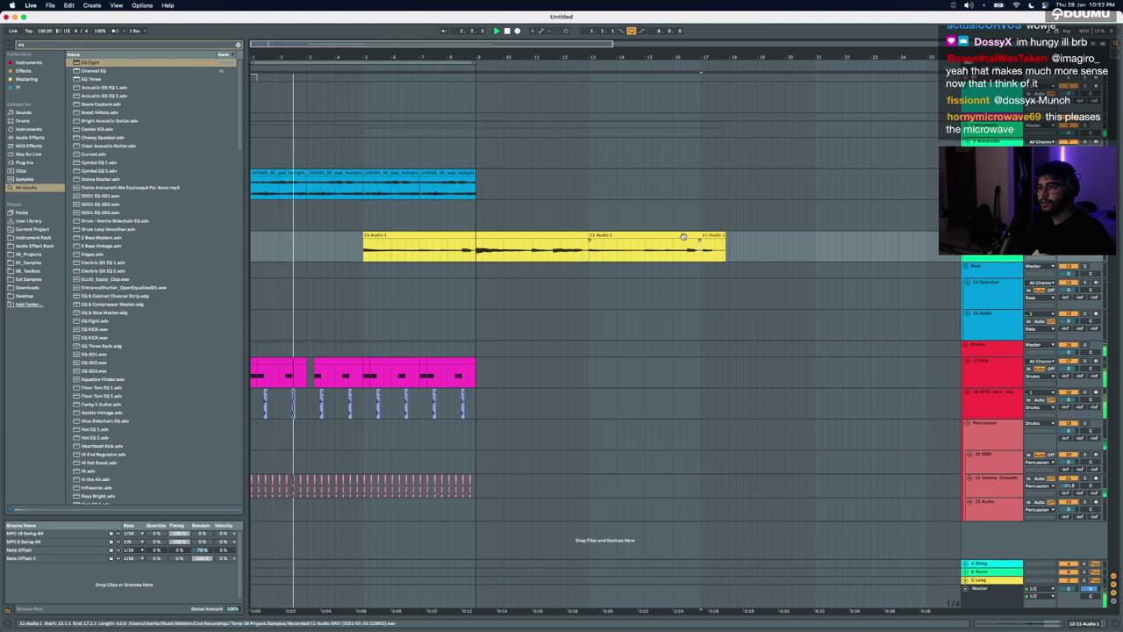
Step: Move the take's bar 13 clip to bar 5, extend its start back to bar 1, and audition the result
{"action": "left_click_drag", "start_coordinate": [684, 237], "coordinate": [449, 237]}
{"action": "scroll", "coordinate": [321, 237], "scroll_direction": "up", "scroll_amount": 2}
{"action": "key", "text": "space"}
{"action": "left_click_drag", "start_coordinate": [369, 242], "coordinate": [183, 238]}
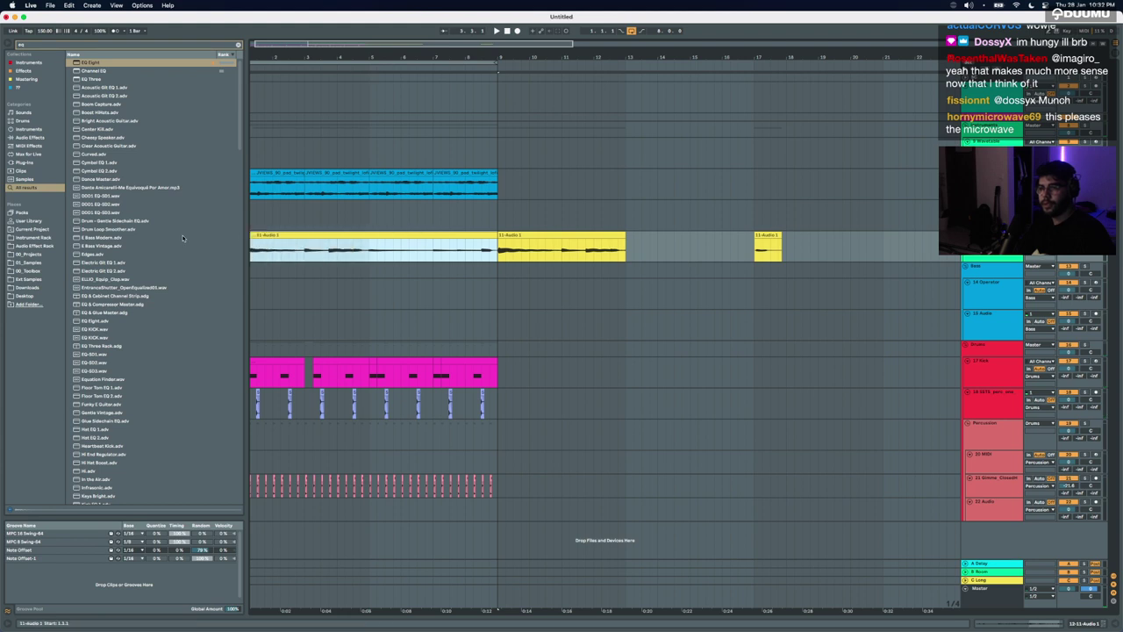
{"action": "scroll", "coordinate": [371, 255], "scroll_direction": "left", "scroll_amount": 1}
{"action": "key", "text": "space"}
{"action": "left_click_drag", "start_coordinate": [378, 252], "coordinate": [213, 247]}
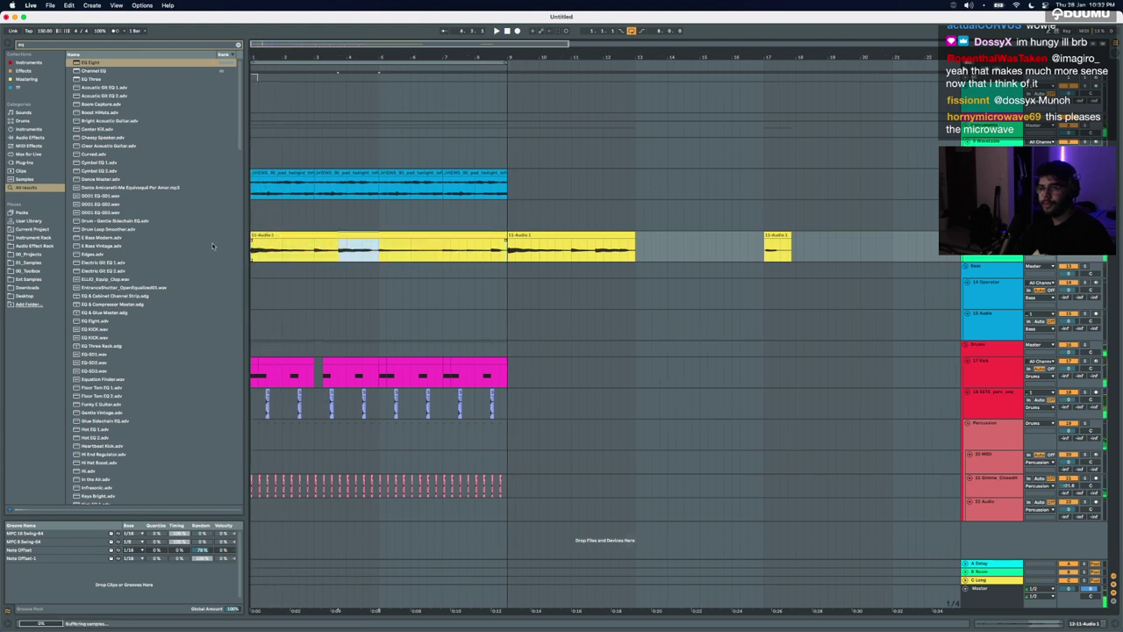
Step: Extend the take's clip at bar 17 so that it covers bars 9 to 21
{"action": "left_click", "coordinate": [763, 253]}
{"action": "key", "text": "super+v"}
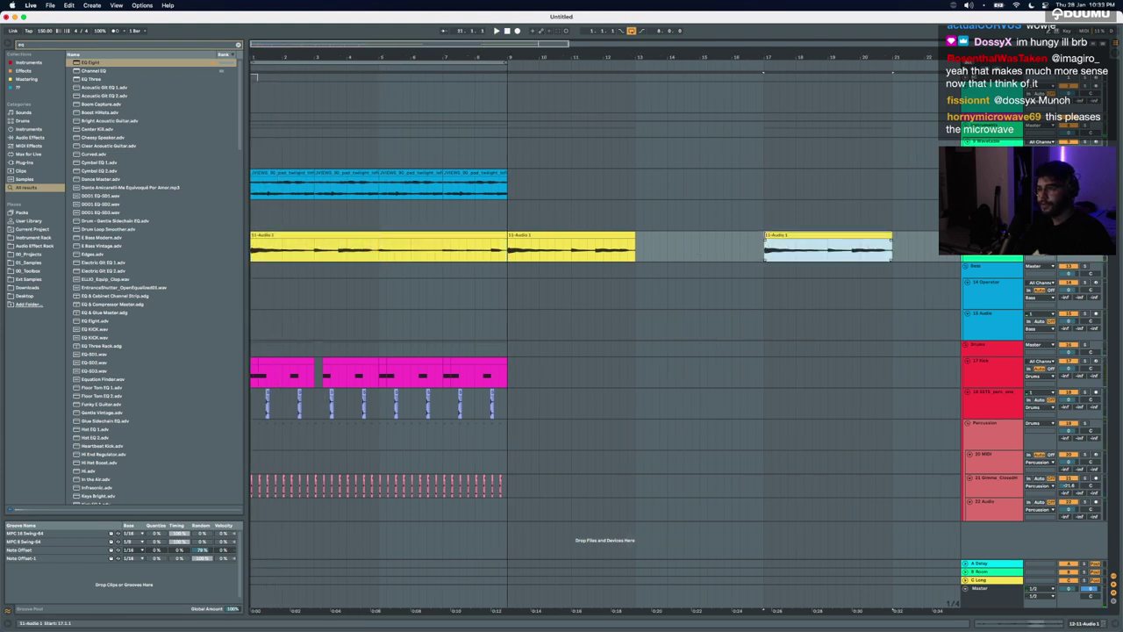
{"action": "left_click_drag", "start_coordinate": [764, 248], "coordinate": [514, 235]}
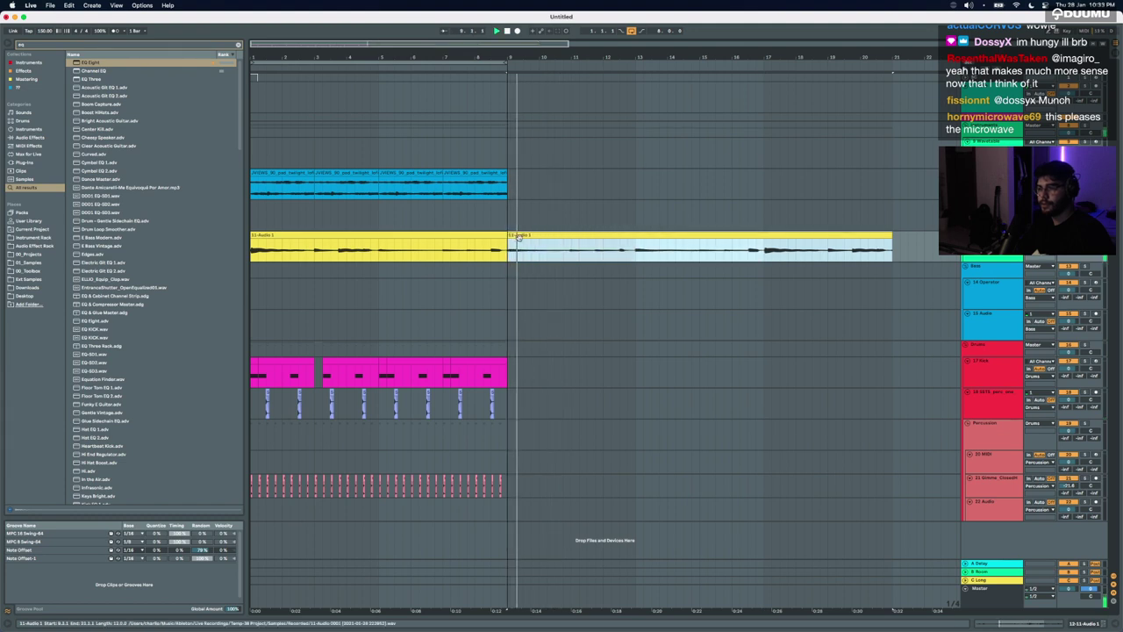
{"action": "left_click", "coordinate": [732, 244]}
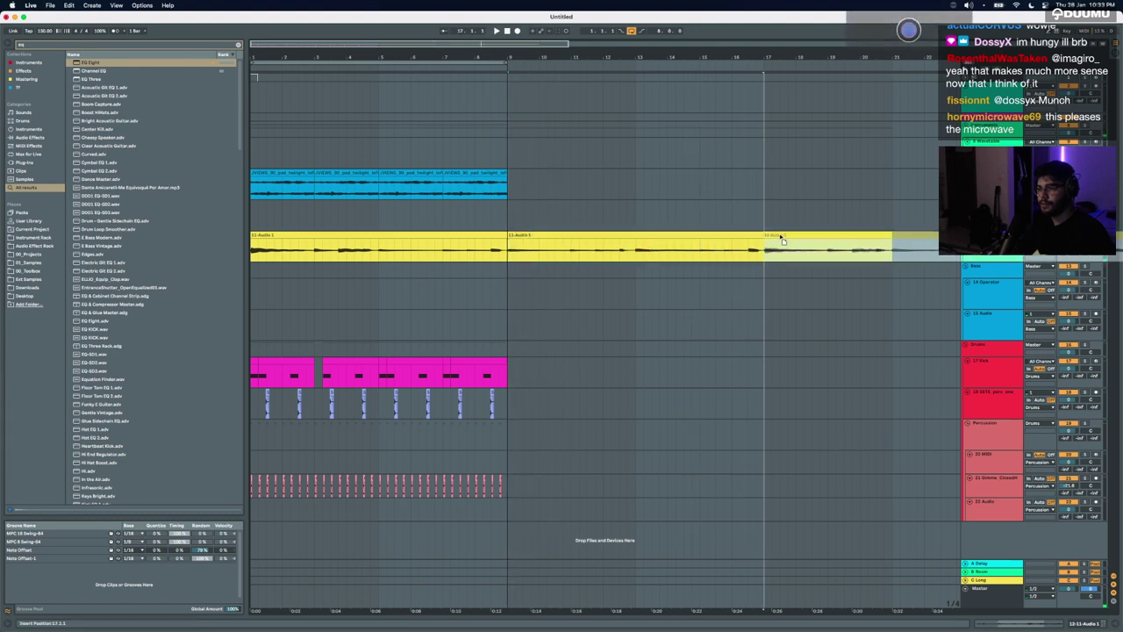
{"action": "key", "text": "super+z"}
Step: Place the extended clip at about bar 17 and audition it from several points
{"action": "mouse_move", "coordinate": [764, 238]}
{"action": "left_mouse_down"}
{"action": "mouse_move", "coordinate": [576, 235]}
{"action": "mouse_move", "coordinate": [757, 234]}
{"action": "left_mouse_up"}
{"action": "key", "text": "space"}
{"action": "scroll", "coordinate": [758, 235], "scroll_direction": "right", "scroll_amount": 5}
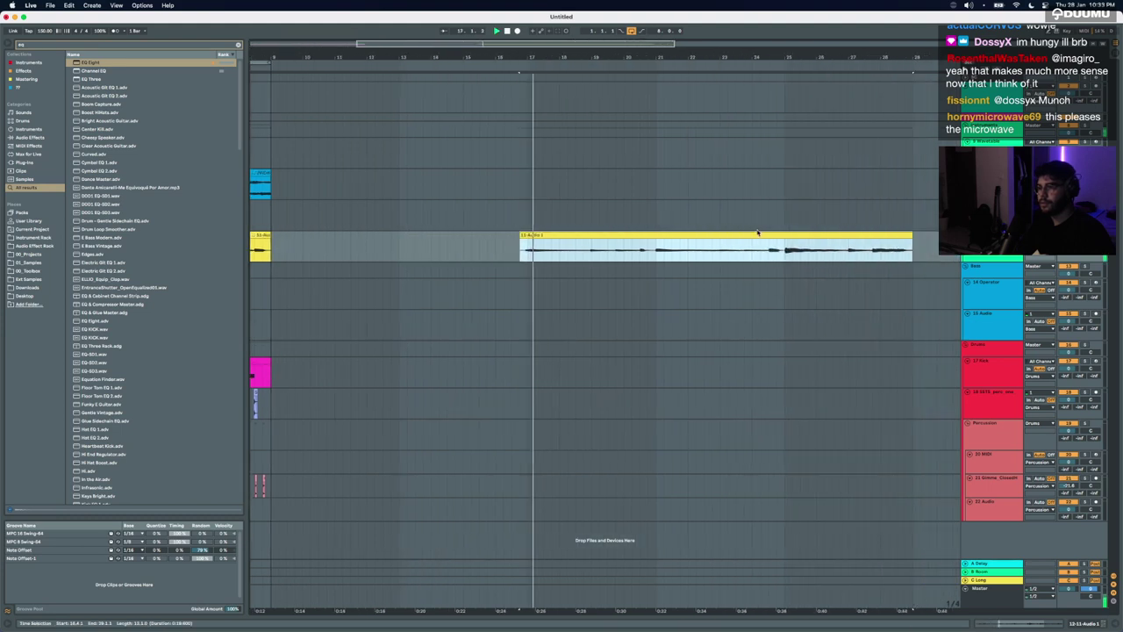
{"action": "left_click", "coordinate": [585, 254]}
{"action": "left_click", "coordinate": [631, 254]}
{"action": "left_click", "coordinate": [736, 252]}
{"action": "key", "text": "space"}
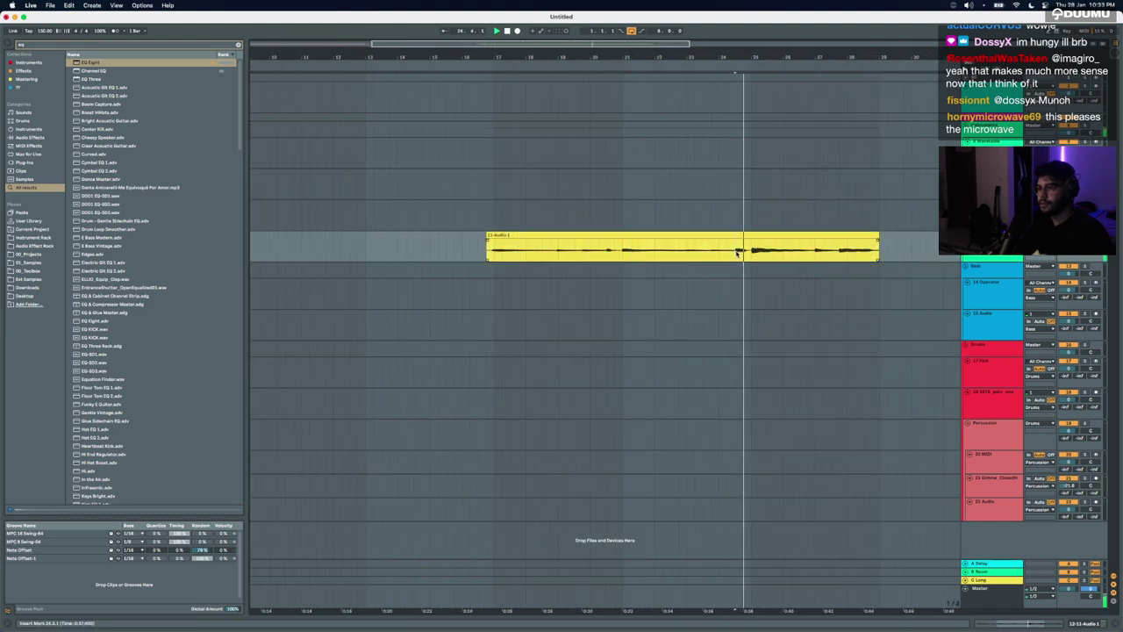
Step: Delete all remaining clips of the take from the lower audio track
{"action": "left_click", "coordinate": [586, 236]}
{"action": "key", "text": "Delete"}
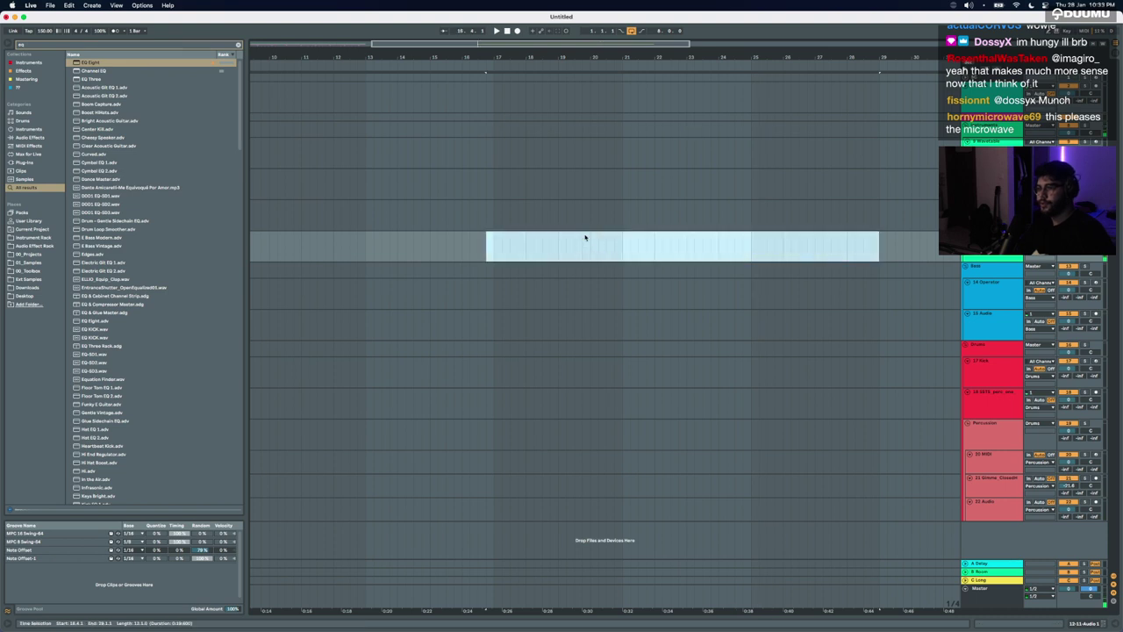
{"action": "scroll", "coordinate": [587, 238], "scroll_direction": "left", "scroll_amount": 5}
{"action": "left_click", "coordinate": [463, 236]}
{"action": "key", "text": "Delete"}
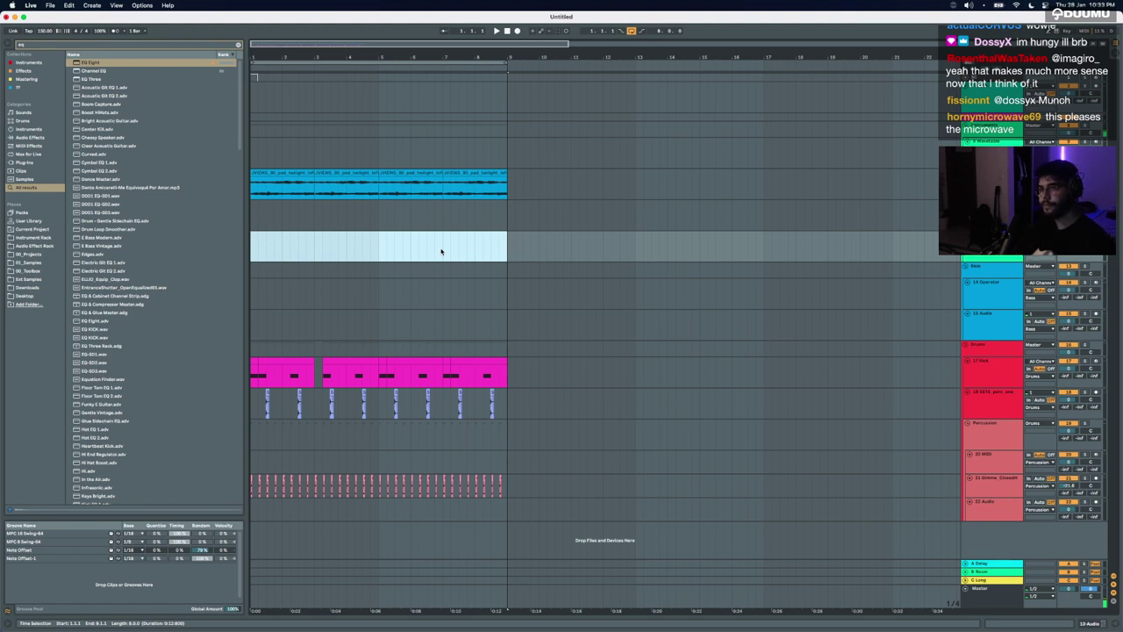
Step: Record a new take on the audio track directly below the pad over the looping beat
{"action": "key", "text": "space"}
{"action": "left_click", "coordinate": [453, 245]}
{"action": "key", "text": "F9"}
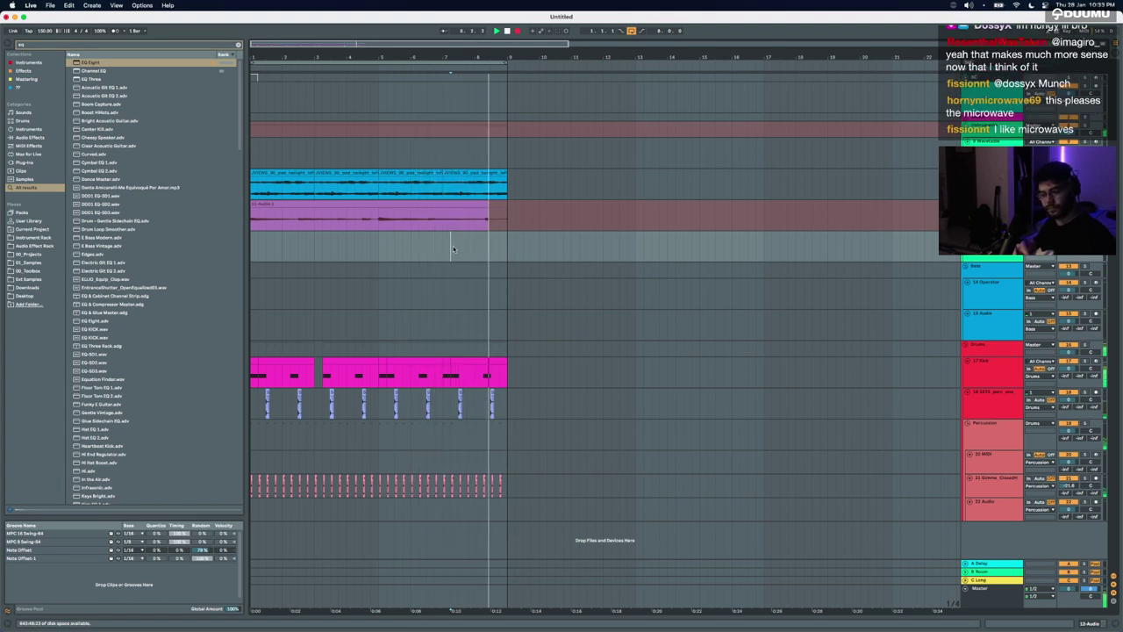
{"action": "key", "text": "space"}
{"action": "key", "text": "space"}
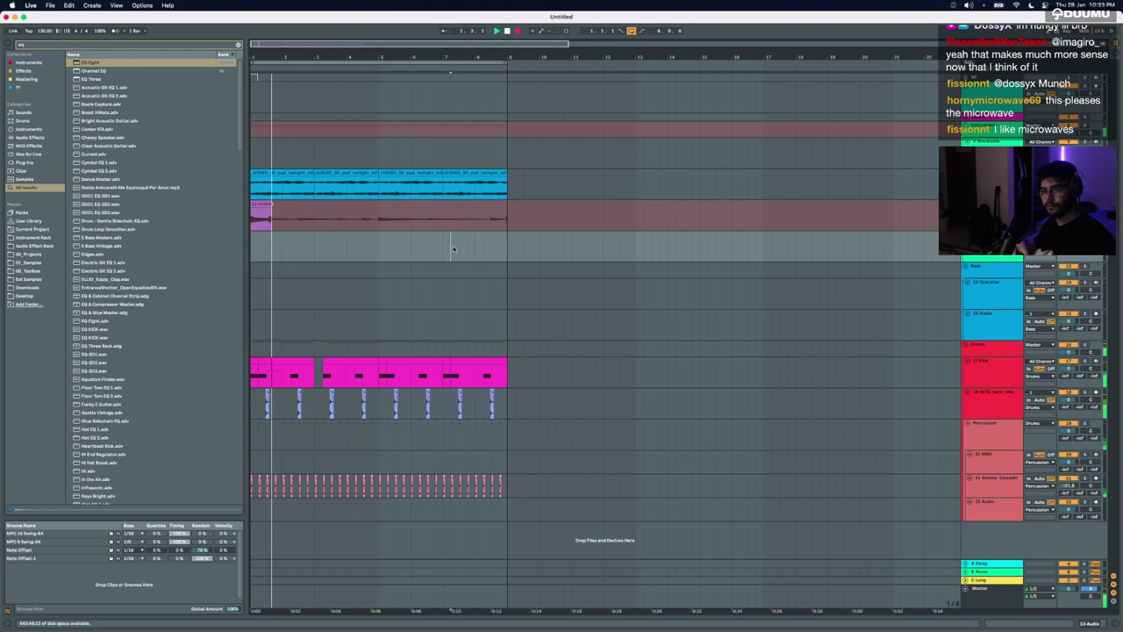
{"action": "key", "text": "space"}
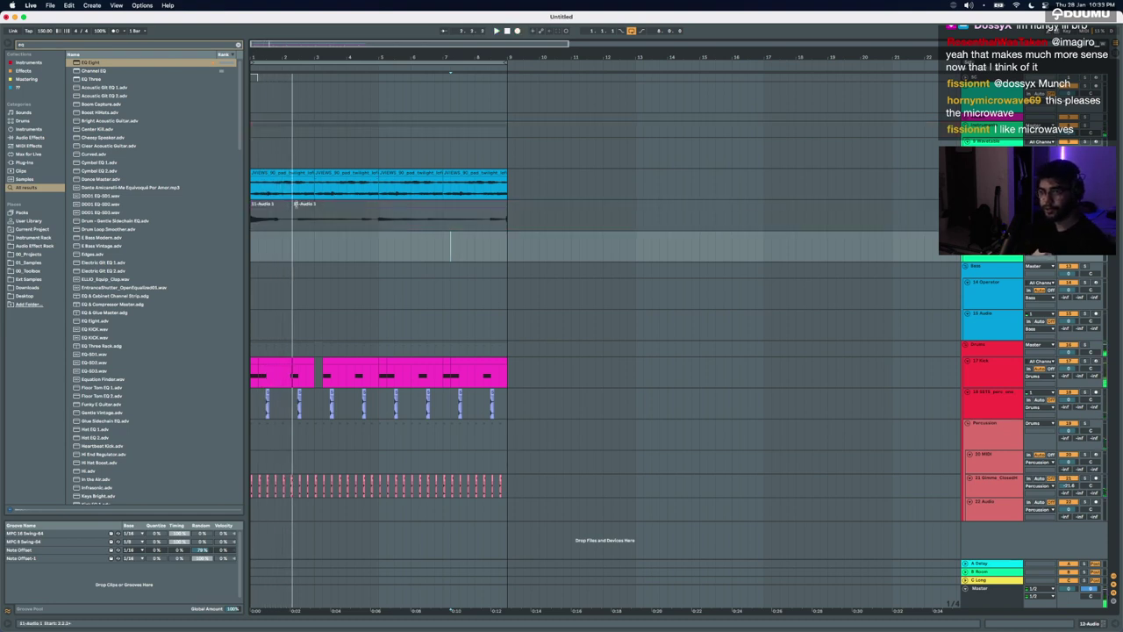
Step: Reactivate the recorded track and extend the new take's second clip back to bar 1 so it fills bars 1 to 9
{"action": "left_click", "coordinate": [296, 204]}
{"action": "left_click", "coordinate": [1069, 204]}
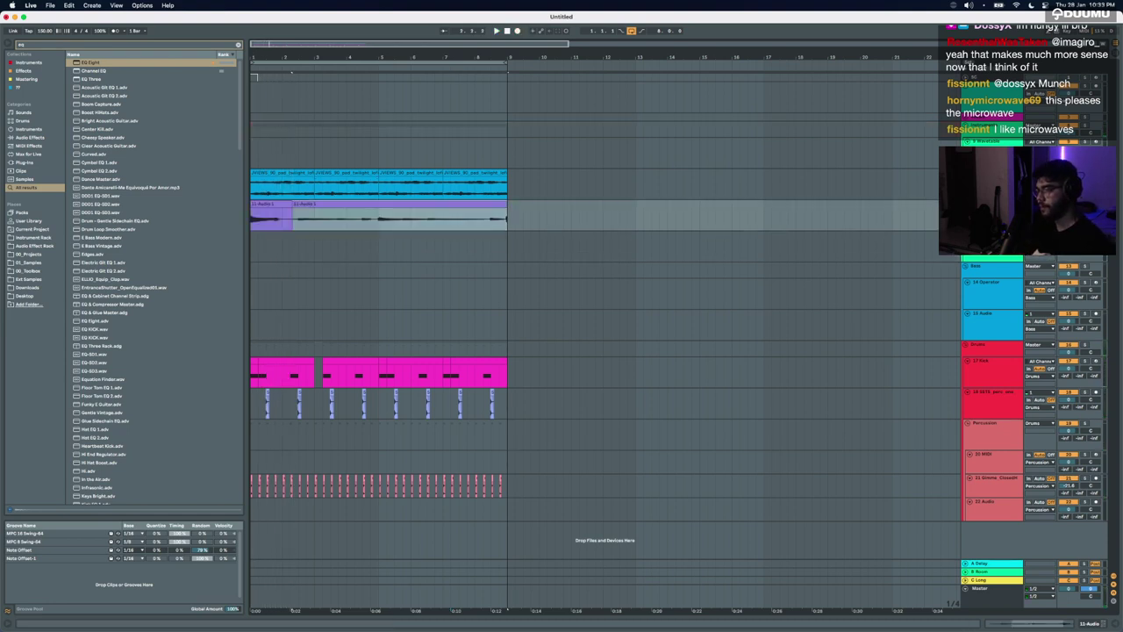
{"action": "left_click_drag", "start_coordinate": [298, 204], "coordinate": [224, 201]}
{"action": "scroll", "coordinate": [281, 217], "scroll_direction": "up", "scroll_amount": 5}
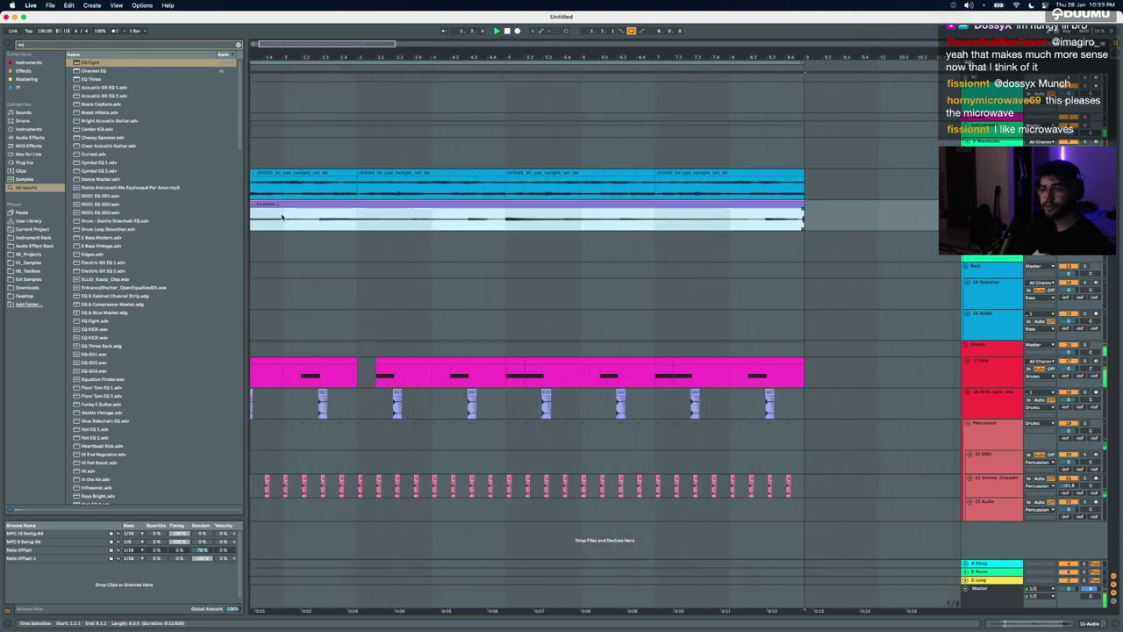
{"action": "scroll", "coordinate": [281, 217], "scroll_direction": "down", "scroll_amount": 4}
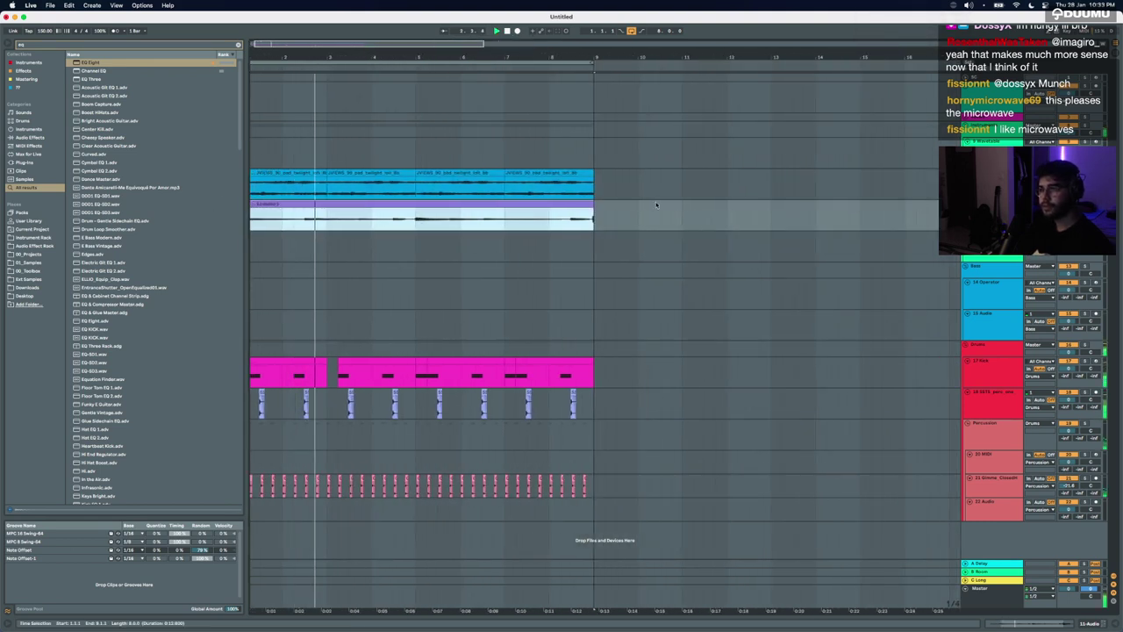
{"action": "left_click", "coordinate": [593, 219]}
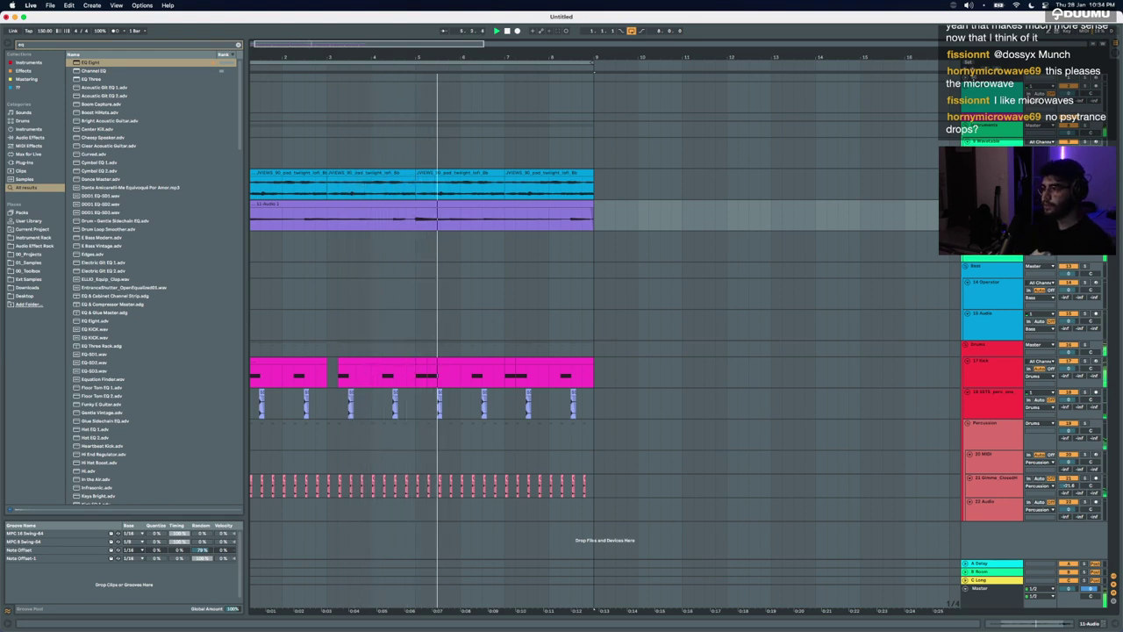
Step: Add a Tuner to the empty audio track below the take, check the input's tuning, and stop playback
{"action": "key", "text": "Down"}
{"action": "key", "text": "super+f"}
{"action": "type", "text": "tun"}
{"action": "key", "text": "Down"}
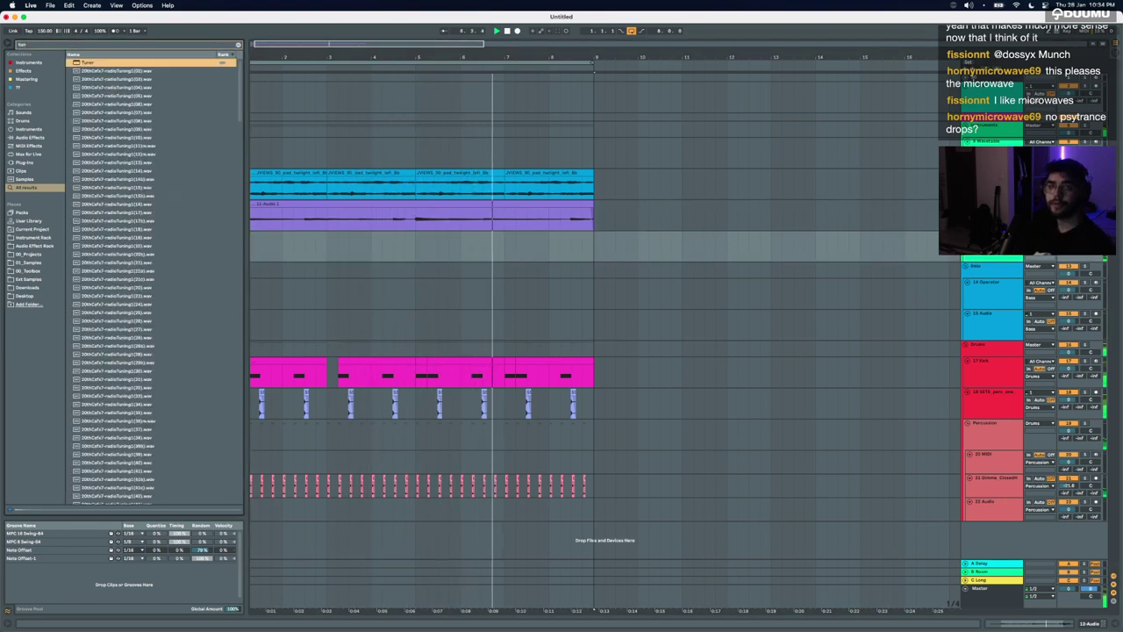
{"action": "key", "text": "Return"}
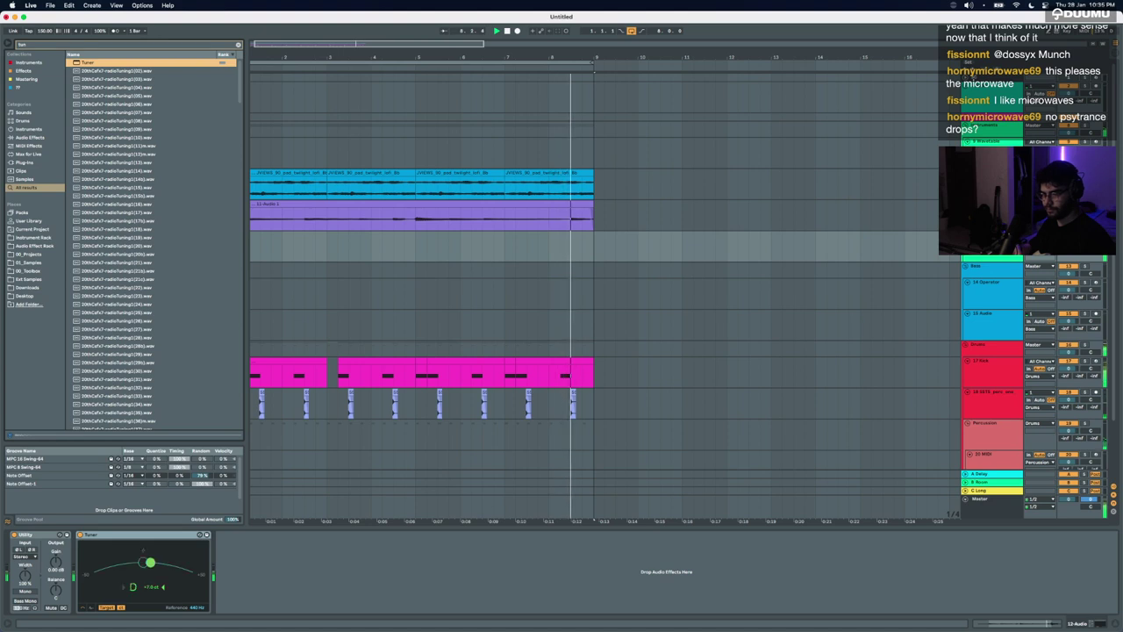
{"action": "key", "text": "space"}
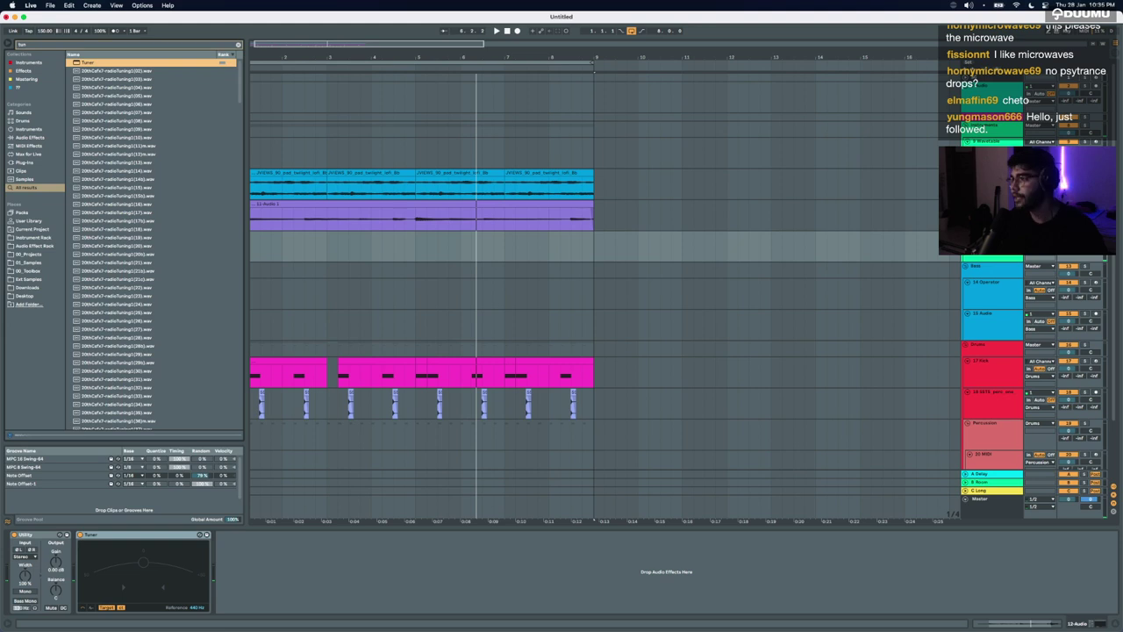
Step: Examine the control surface options and MIDI ports in the Link MIDI preferences
{"action": "key", "text": "super+comma"}
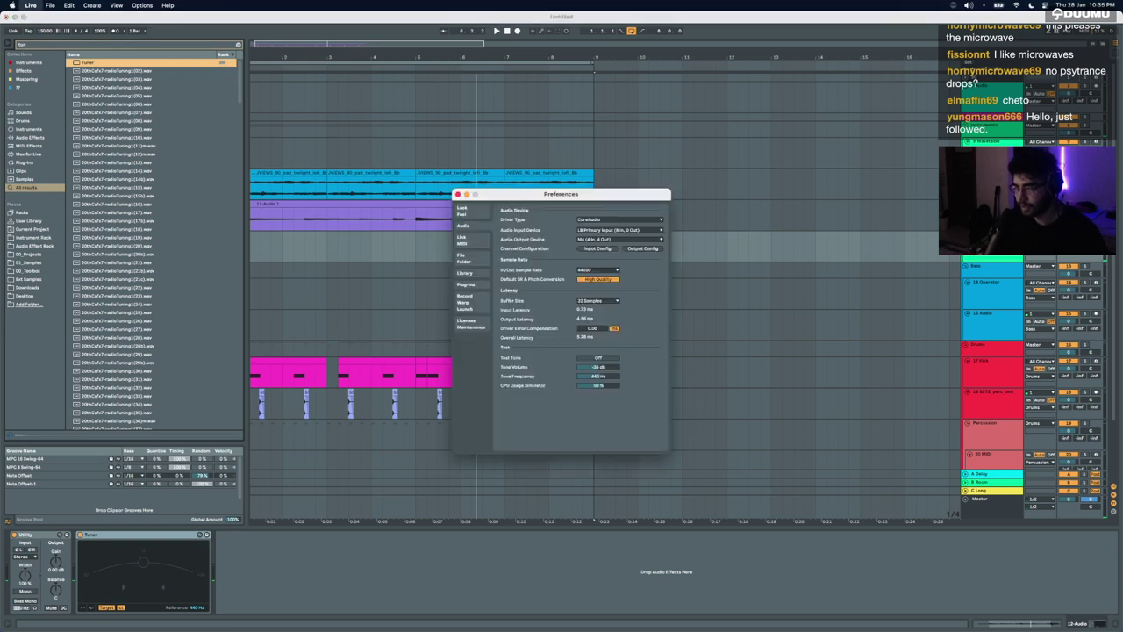
{"action": "left_click", "coordinate": [459, 240]}
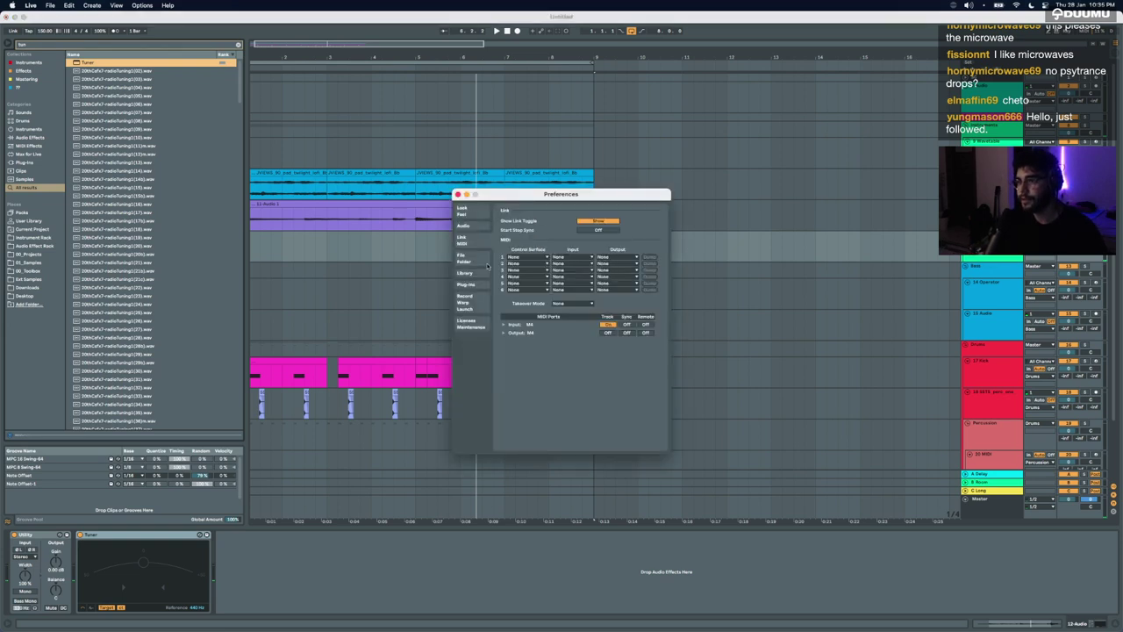
{"action": "left_click", "coordinate": [529, 255]}
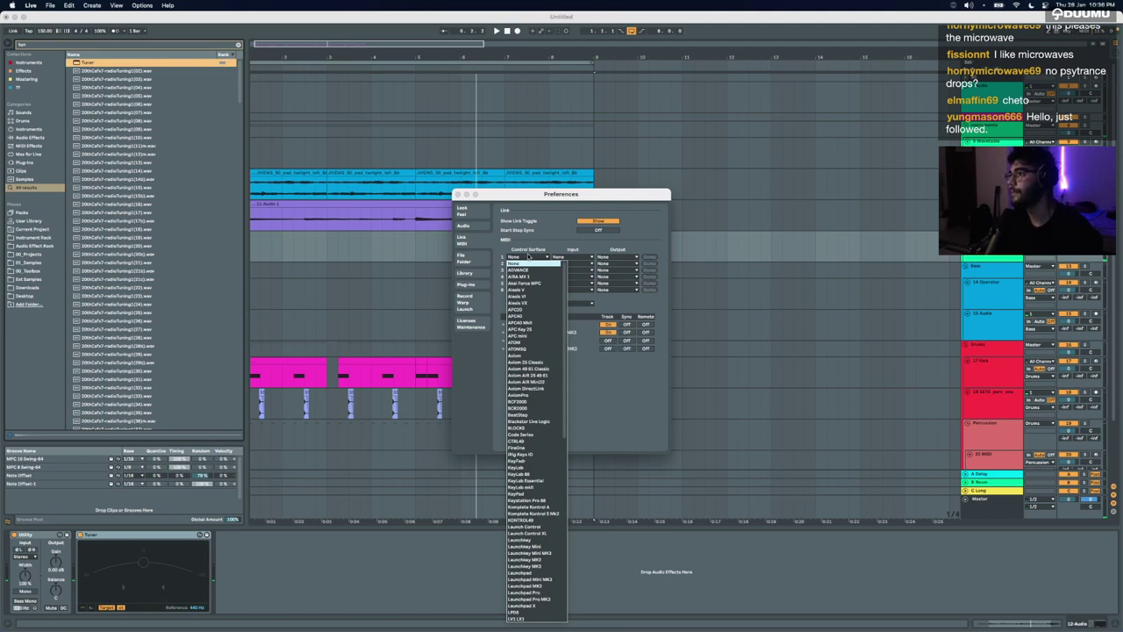
{"action": "left_click", "coordinate": [527, 256]}
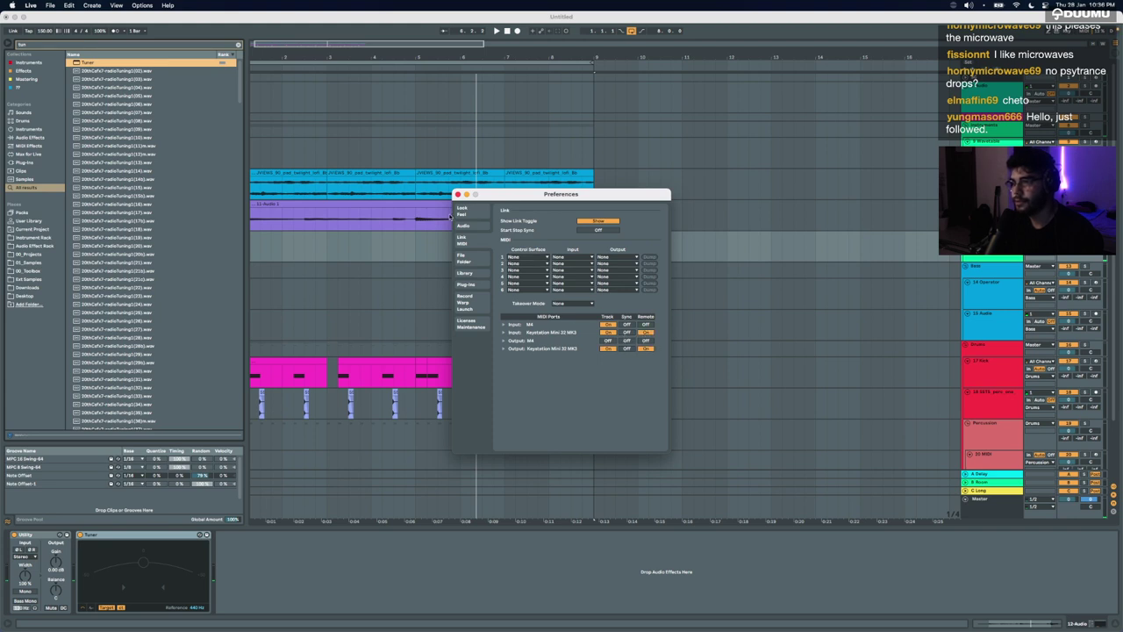
{"action": "left_click", "coordinate": [457, 194]}
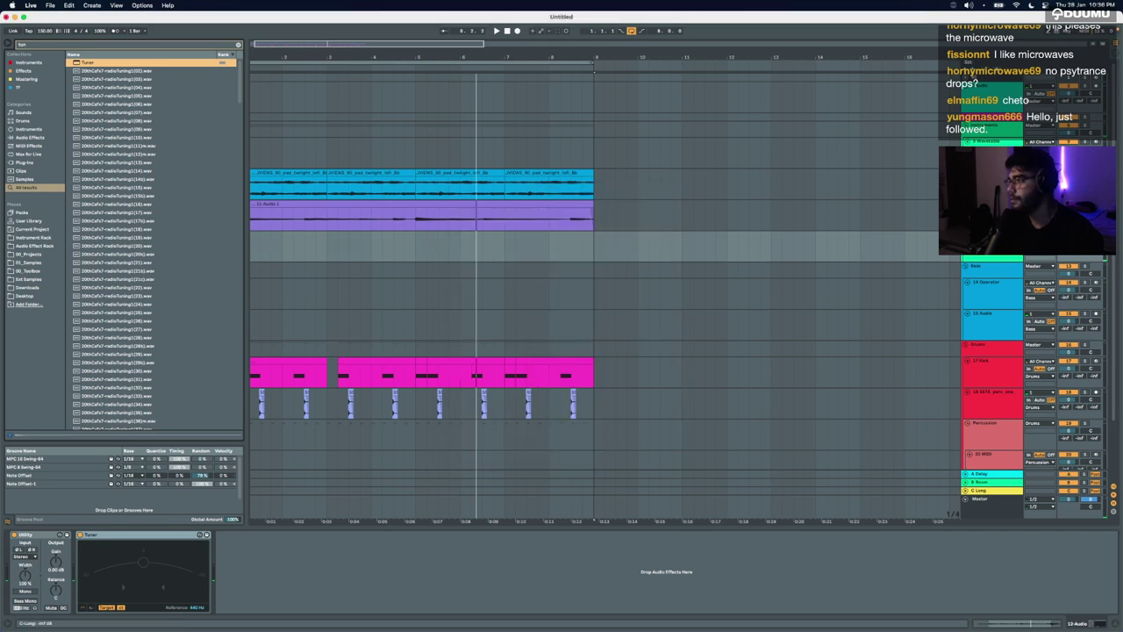
Step: Arm the Wavetable MIDI track, play the loop, and replace its instrument with the Jaeno plug-in
{"action": "left_click", "coordinate": [992, 185]}
{"action": "left_click", "coordinate": [991, 215]}
{"action": "left_click", "coordinate": [1096, 142]}
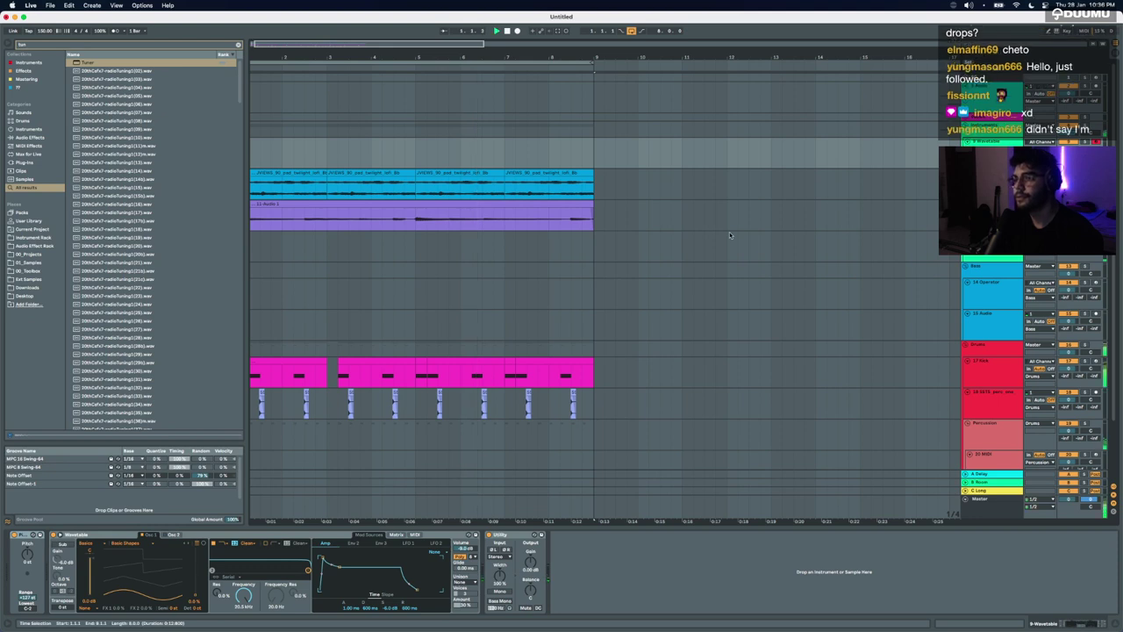
{"action": "key", "text": "space"}
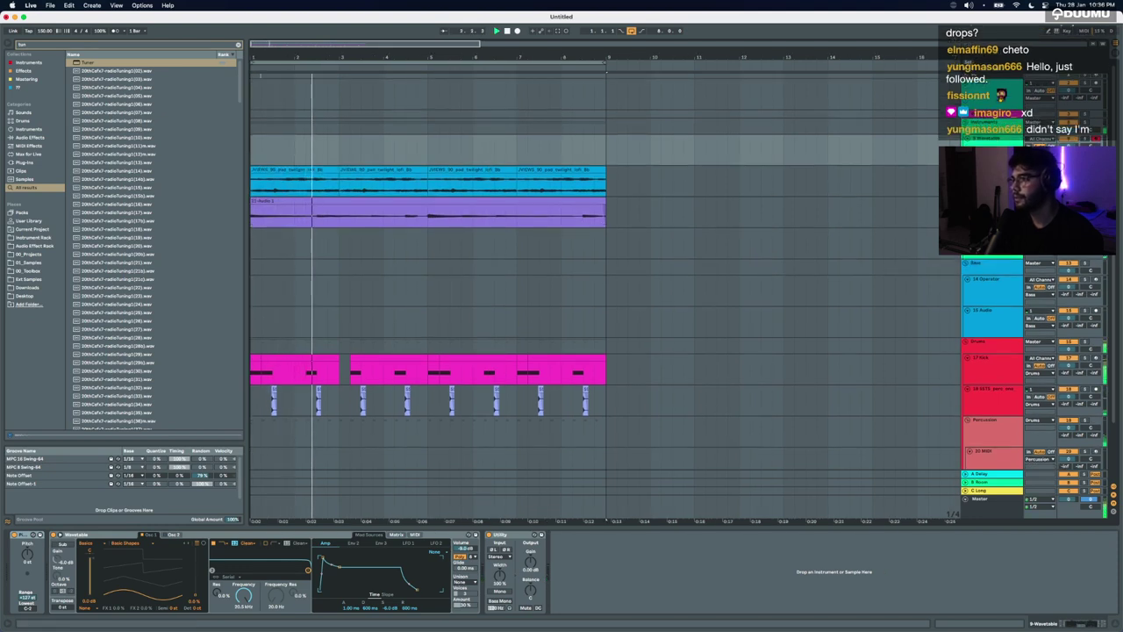
{"action": "key", "text": "super+f"}
{"action": "type", "text": "jasno"}
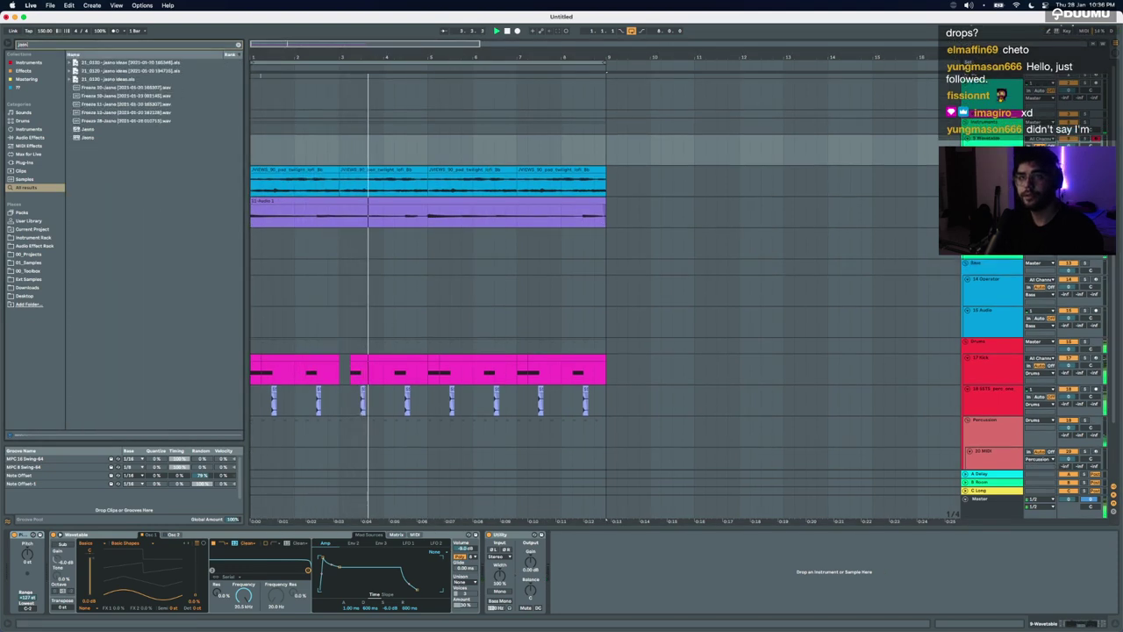
{"action": "left_click", "coordinate": [90, 136]}
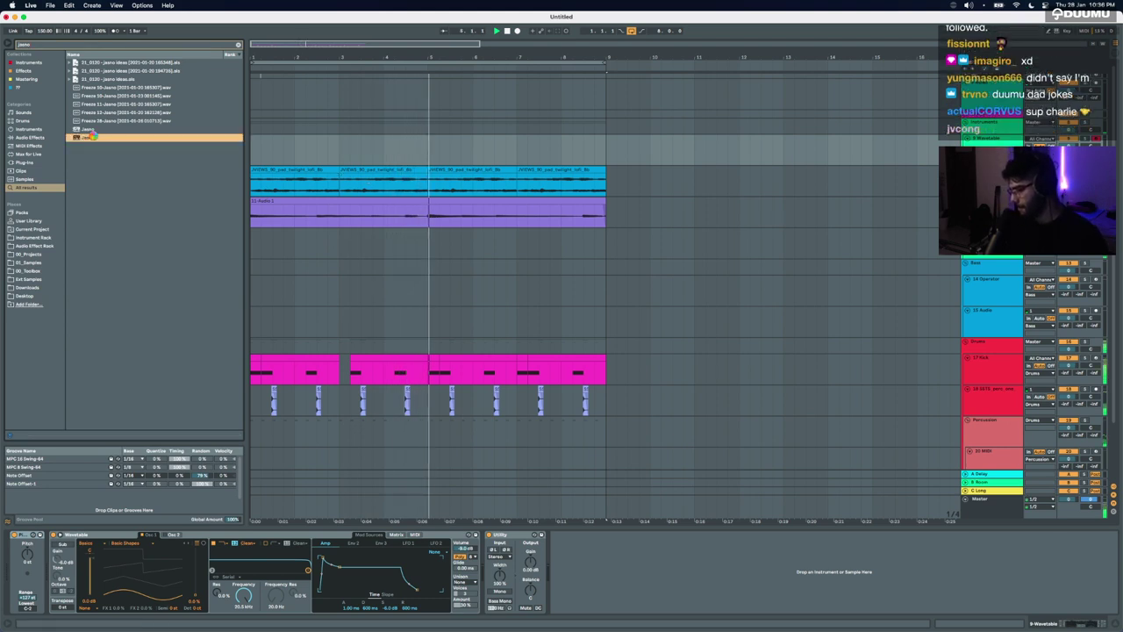
{"action": "double_click", "coordinate": [91, 137]}
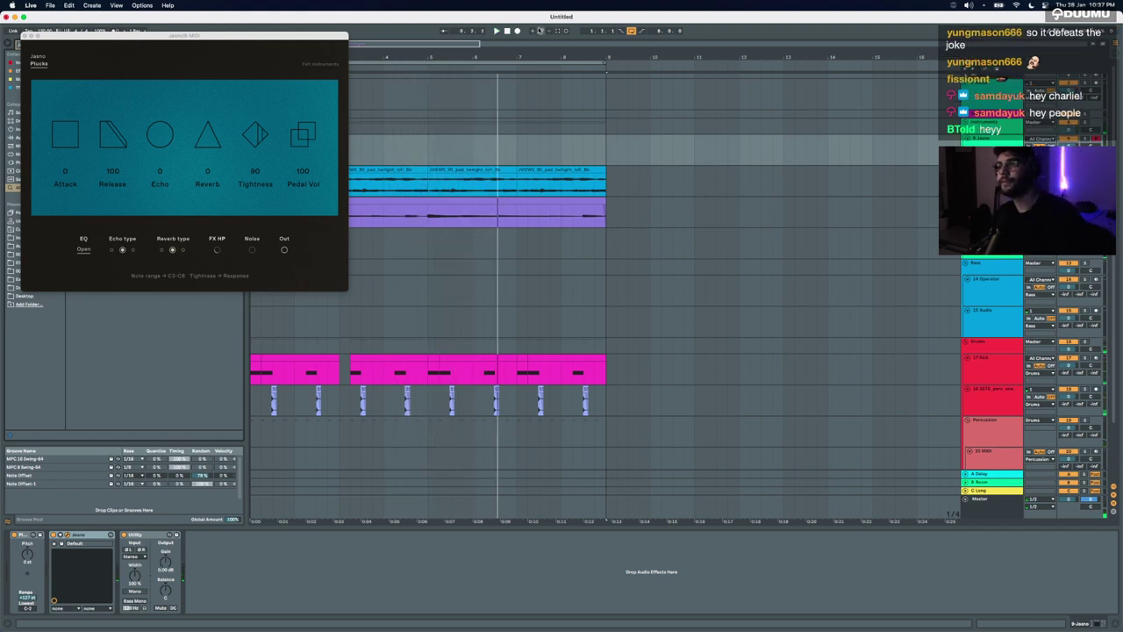
Step: Capture the played MIDI into a clip on the Jaeno track and extend it to fill bars 1 to 9
{"action": "key", "text": "space"}
{"action": "left_click", "coordinate": [557, 31]}
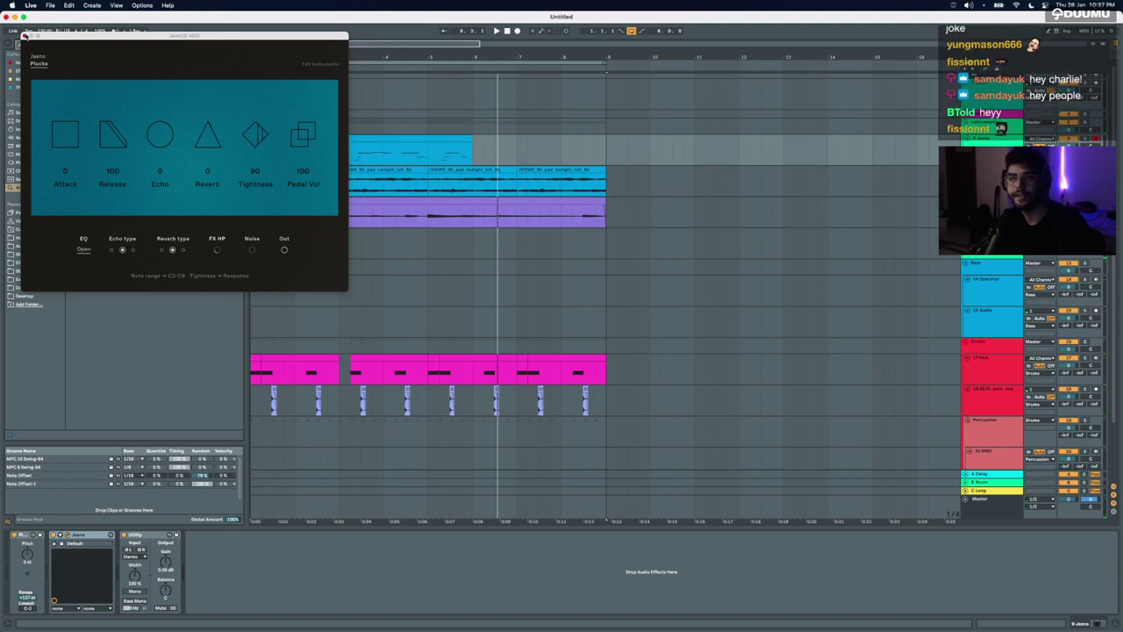
{"action": "left_click", "coordinate": [24, 36]}
{"action": "left_click", "coordinate": [297, 139]}
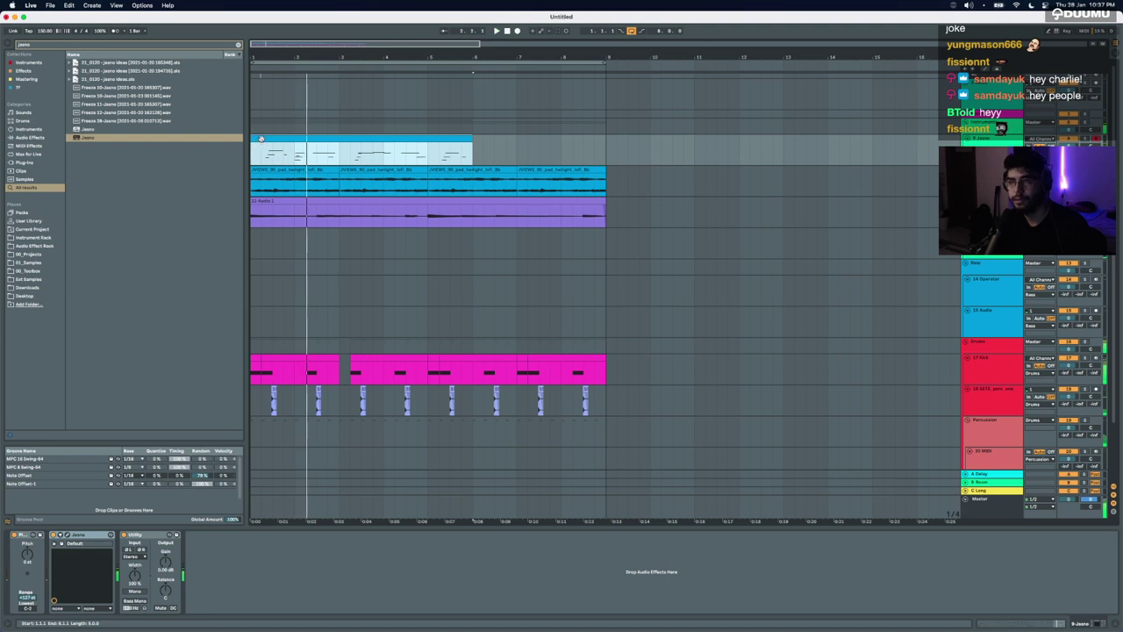
{"action": "left_click_drag", "start_coordinate": [261, 139], "coordinate": [216, 153]}
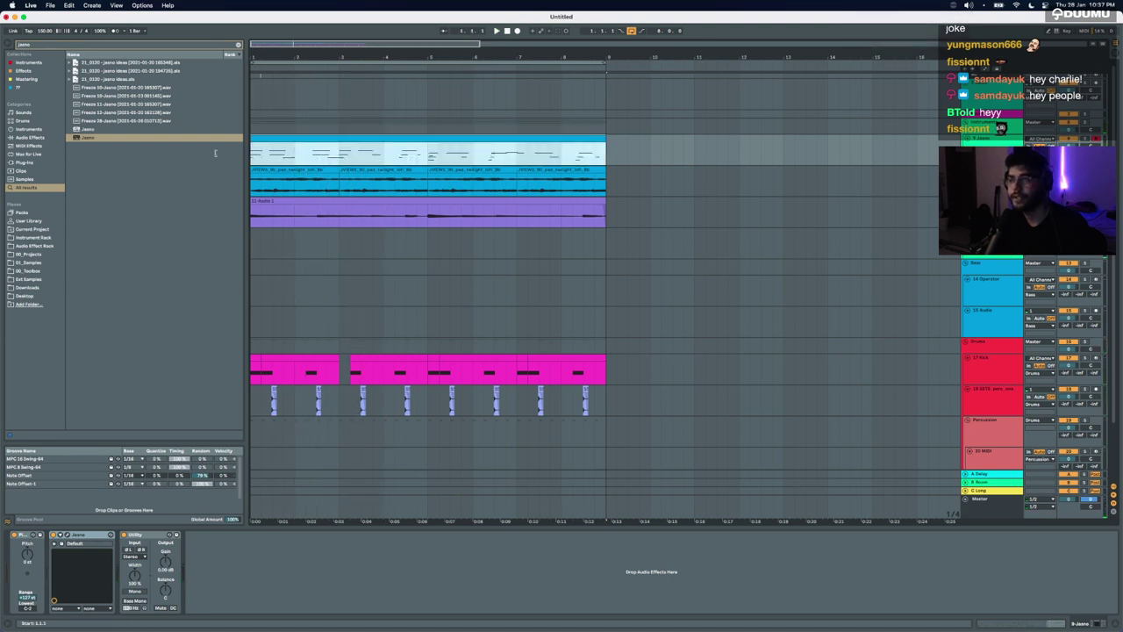
Step: In the Jaeno clip, shift the first chord's notes slightly later so the F3 starts at 30.1.1, and play it back
{"action": "double_click", "coordinate": [266, 143]}
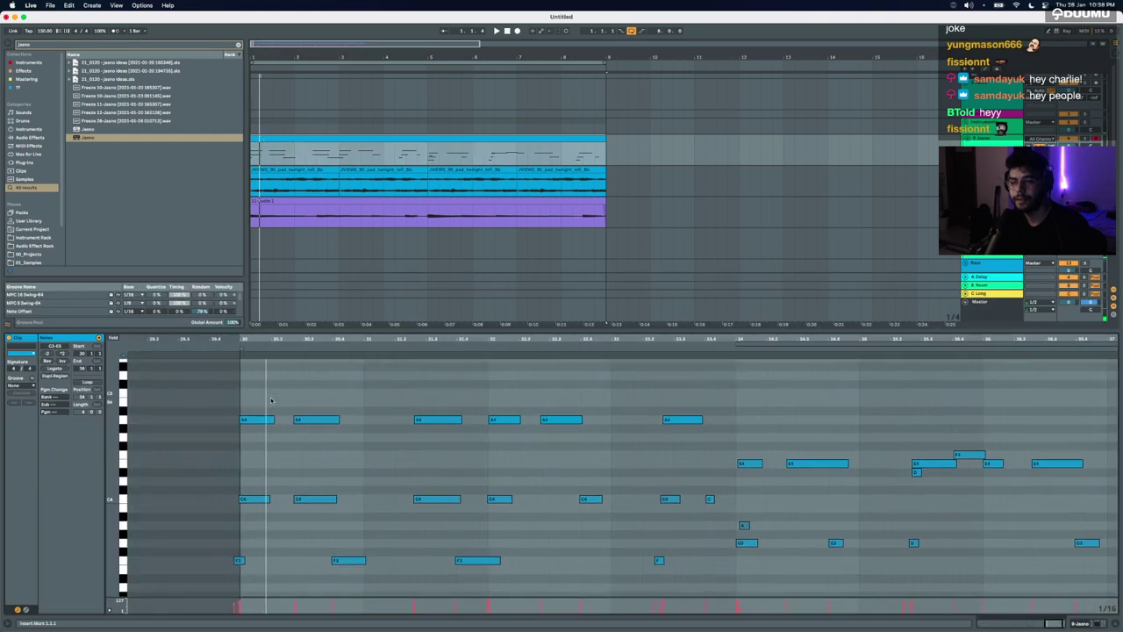
{"action": "key", "text": "space"}
{"action": "left_click_drag", "start_coordinate": [256, 580], "coordinate": [300, 399]}
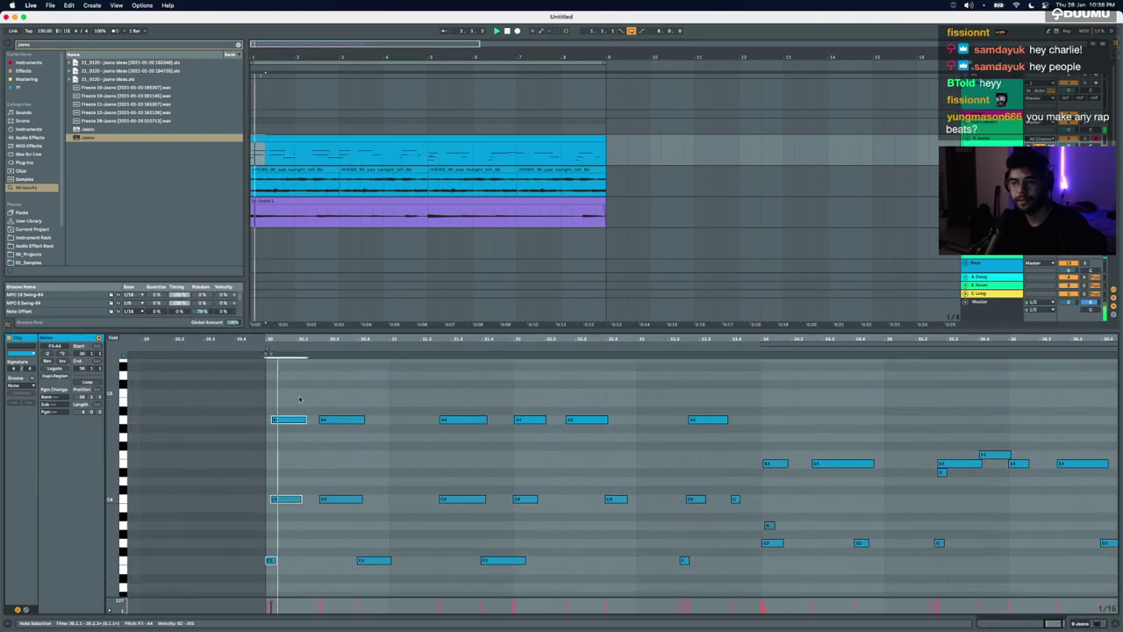
{"action": "key", "text": "space"}
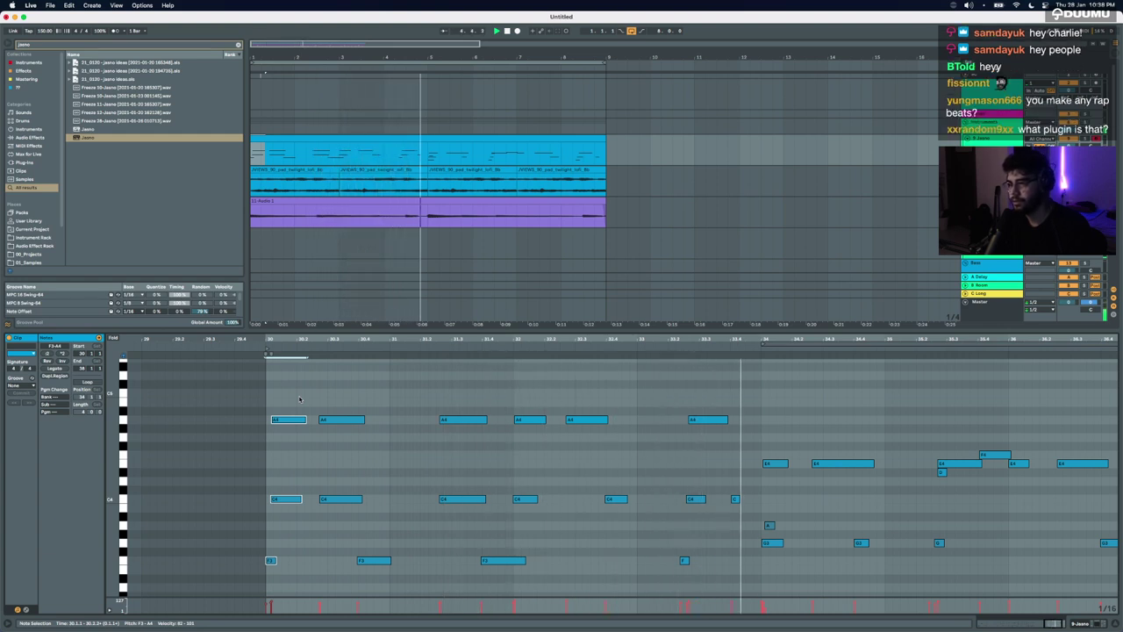
Step: Delete the stray A3 at the start of bar 34 and the short D#4 in bar 35 of the Jaeno clip, and play the loop
{"action": "key", "text": "space"}
{"action": "left_click_drag", "start_coordinate": [746, 529], "coordinate": [781, 521]}
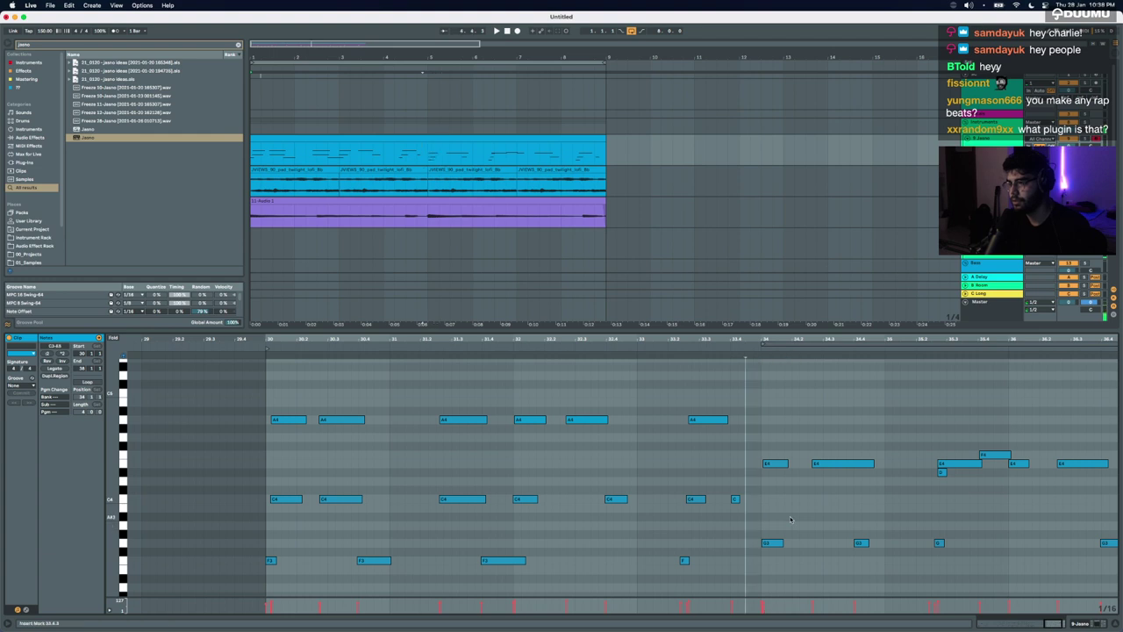
{"action": "key", "text": "space"}
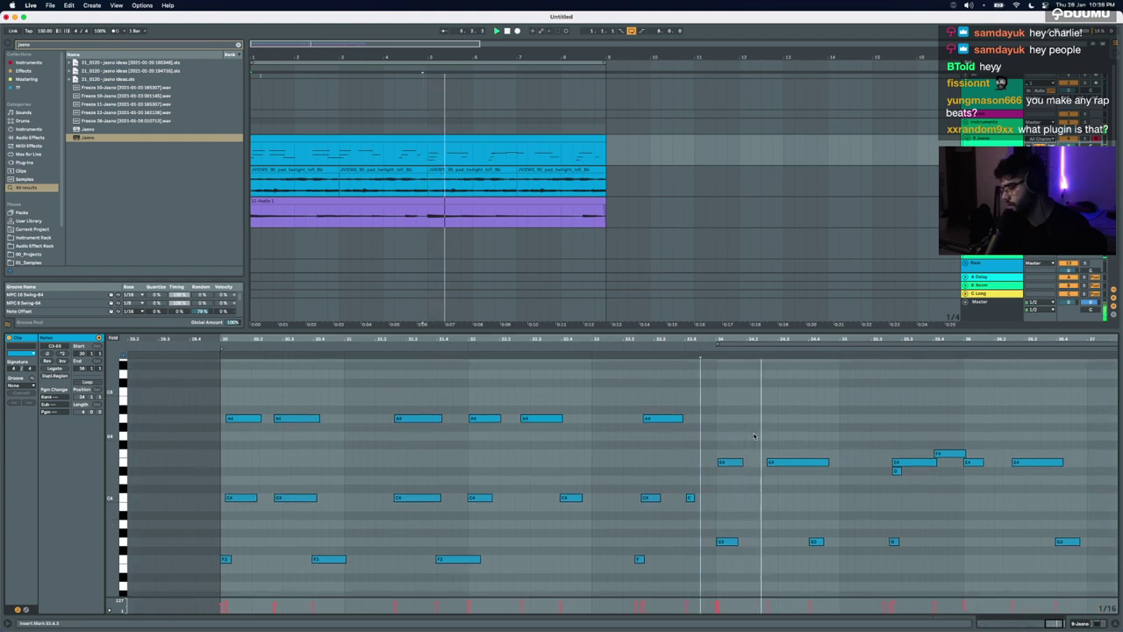
{"action": "scroll", "coordinate": [755, 437], "scroll_direction": "down", "scroll_amount": 4}
{"action": "scroll", "coordinate": [757, 447], "scroll_direction": "up", "scroll_amount": 3}
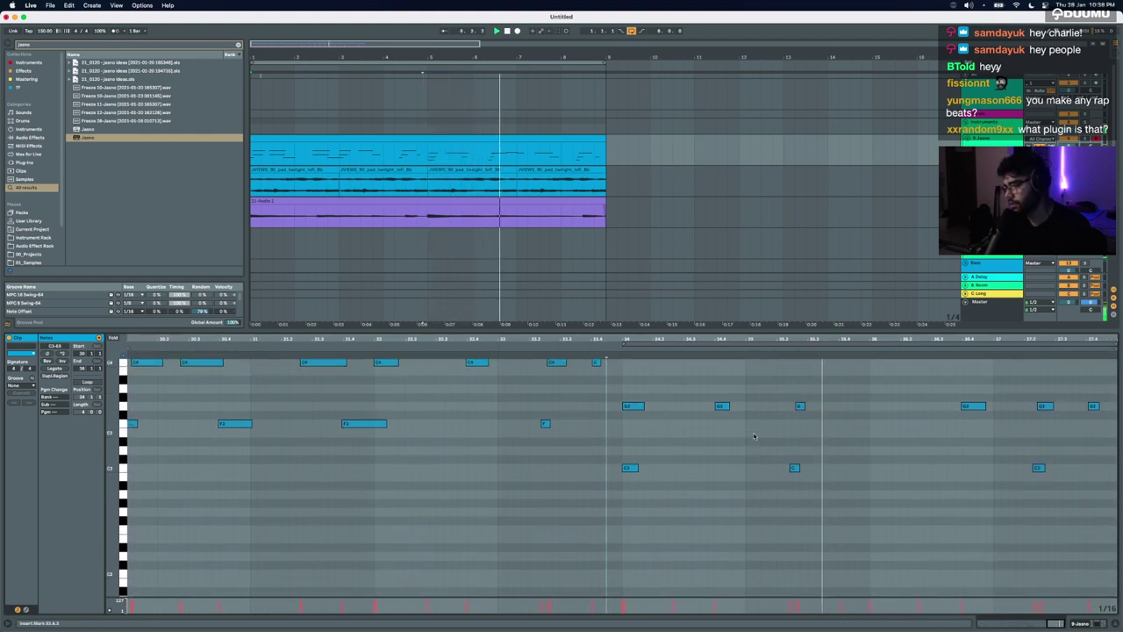
{"action": "key", "text": "space"}
{"action": "scroll", "coordinate": [760, 455], "scroll_direction": "up", "scroll_amount": 4}
{"action": "left_click", "coordinate": [803, 419]}
{"action": "key", "text": "space"}
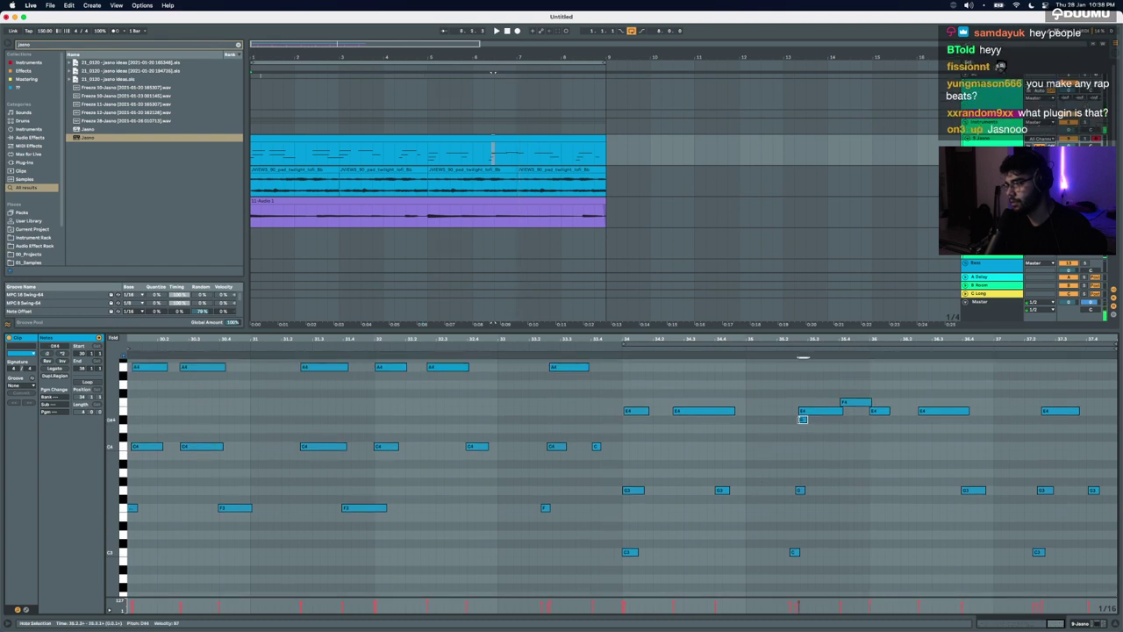
{"action": "left_click", "coordinate": [772, 344]}
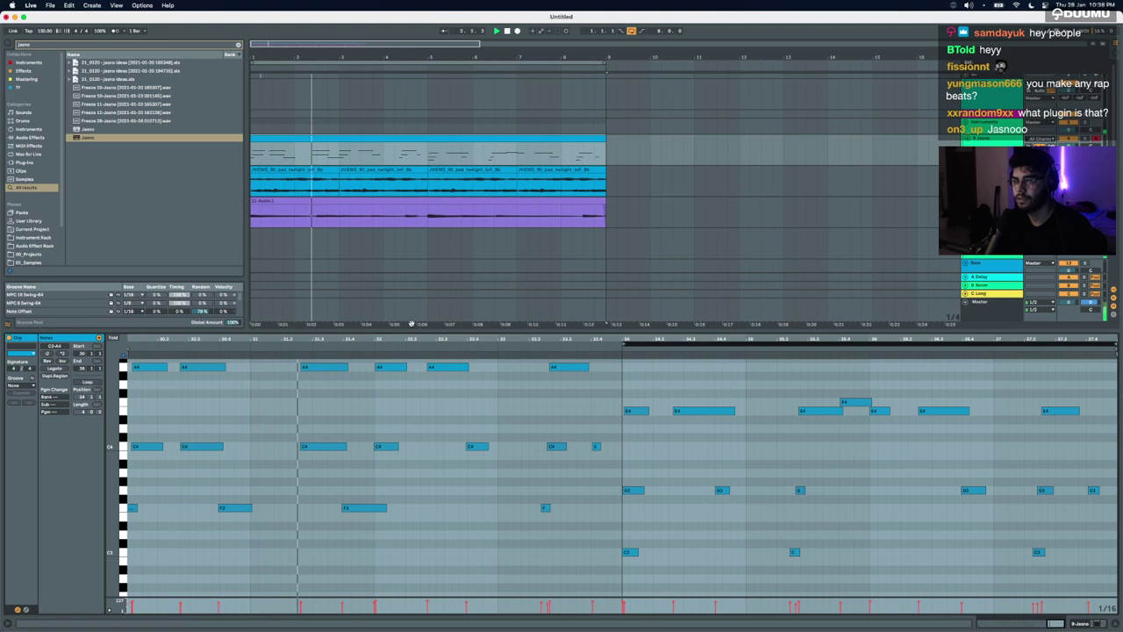
{"action": "key", "text": "super+a"}
{"action": "scroll", "coordinate": [209, 474], "scroll_direction": "left", "scroll_amount": 1}
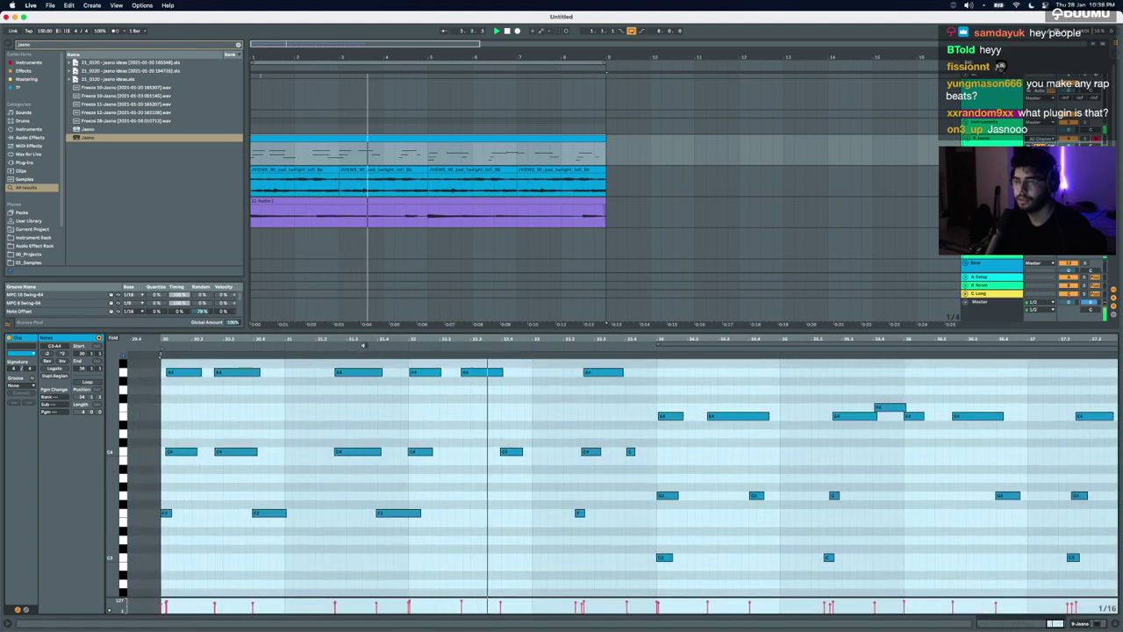
Step: Select the four pad clips and examine their transposition setting while the loop plays
{"action": "key", "text": "super+alt+l"}
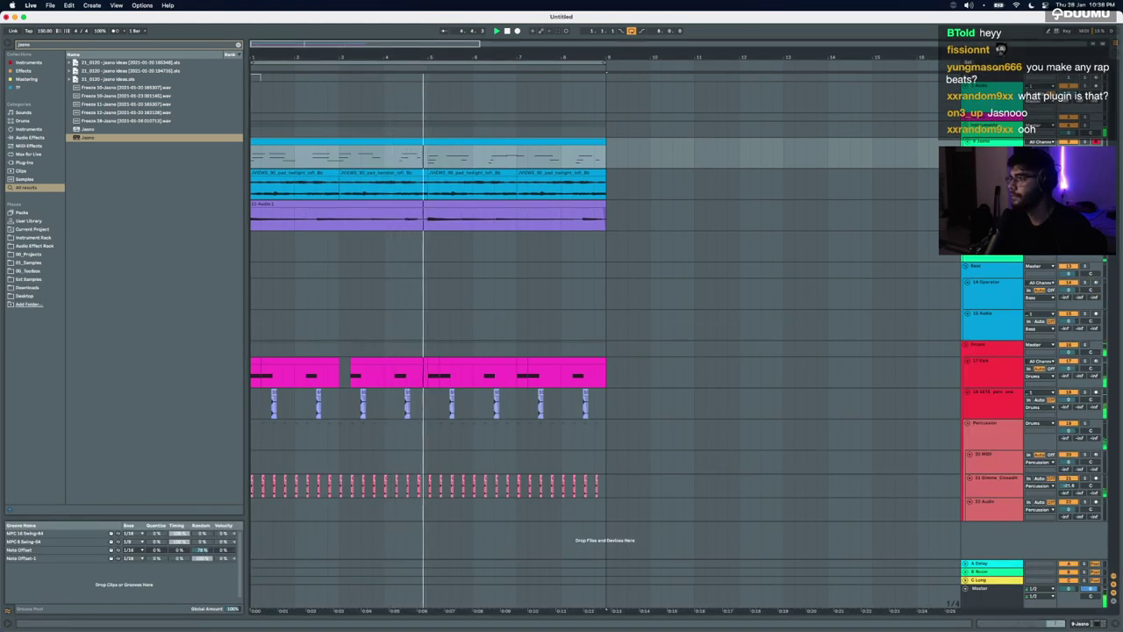
{"action": "left_click", "coordinate": [539, 172]}
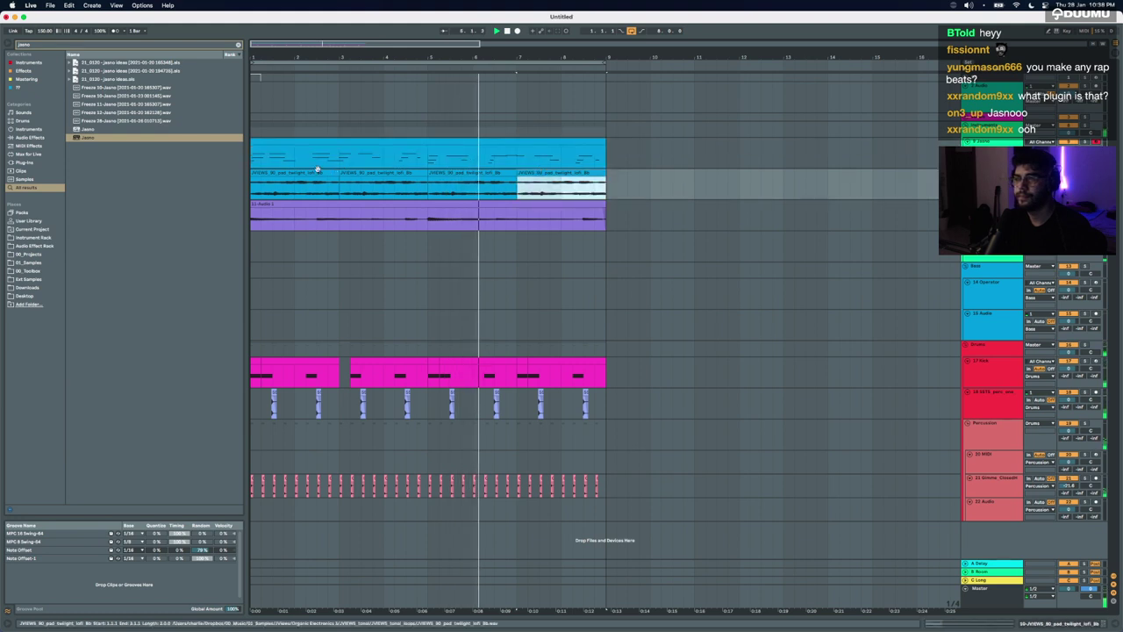
{"action": "double_click", "coordinate": [304, 172], "text": "shift"}
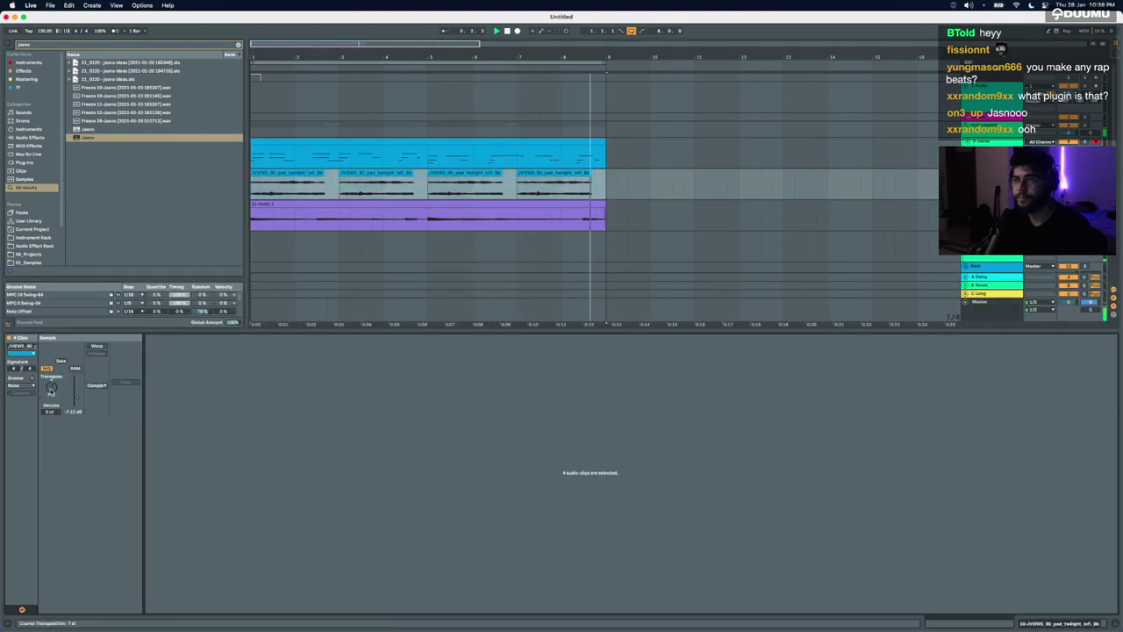
{"action": "left_click_drag", "start_coordinate": [324, 172], "coordinate": [340, 172]}
{"action": "key", "text": "Right"}
{"action": "key", "text": "Right"}
{"action": "key", "text": "Right"}
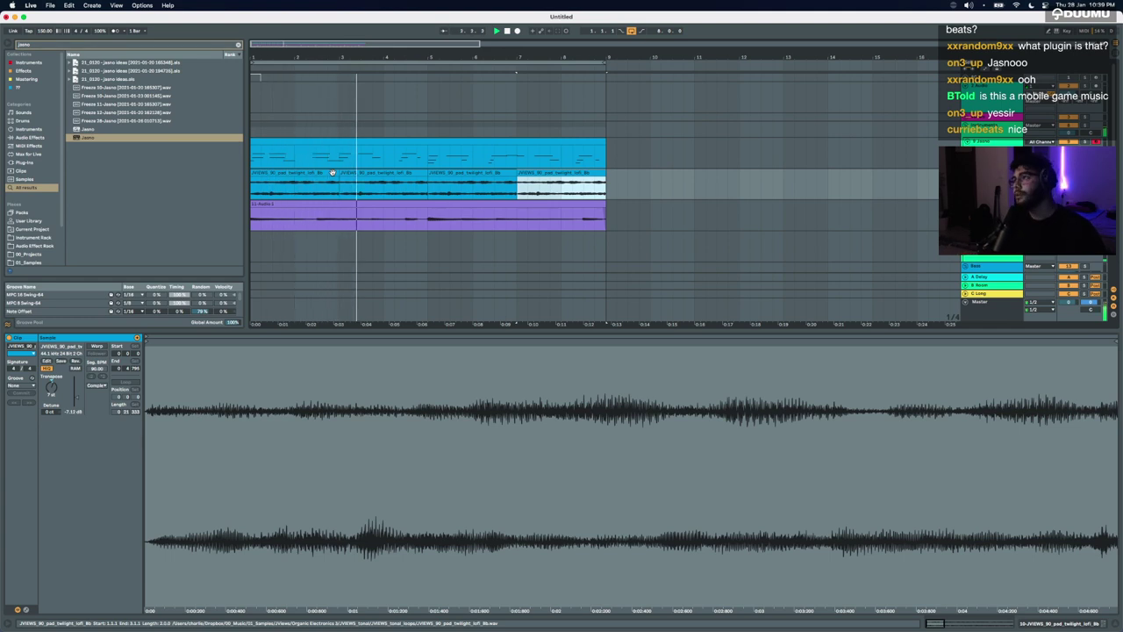
Step: In the Jaeno clip, lower the A4 notes at the start of bars 30 and 32 to G4 and play it back
{"action": "left_click", "coordinate": [324, 139]}
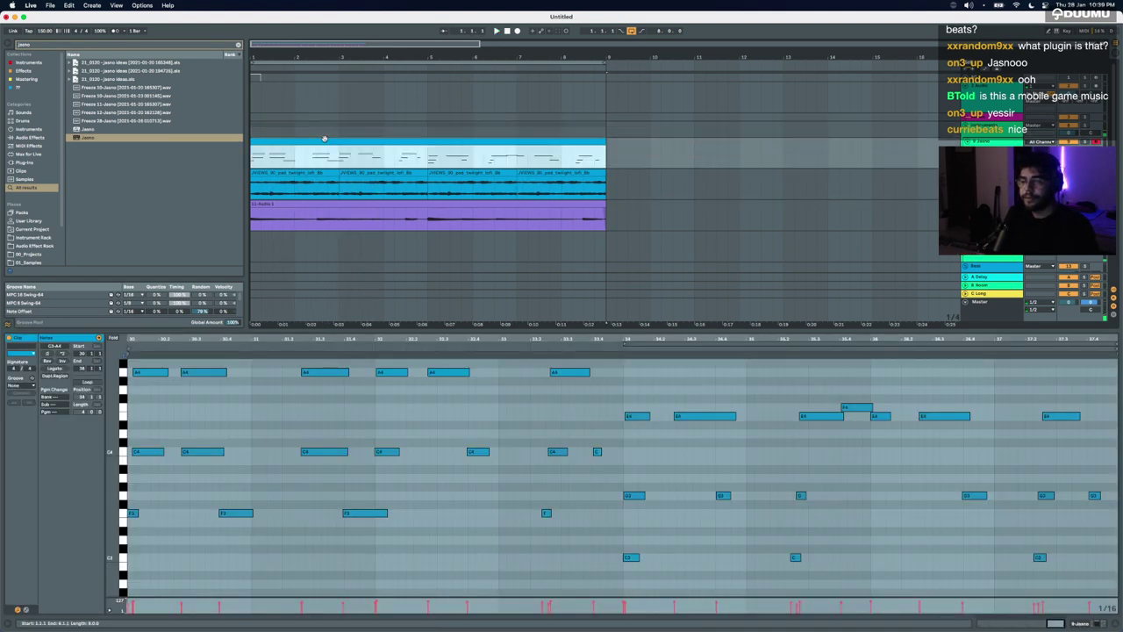
{"action": "left_click", "coordinate": [1068, 150]}
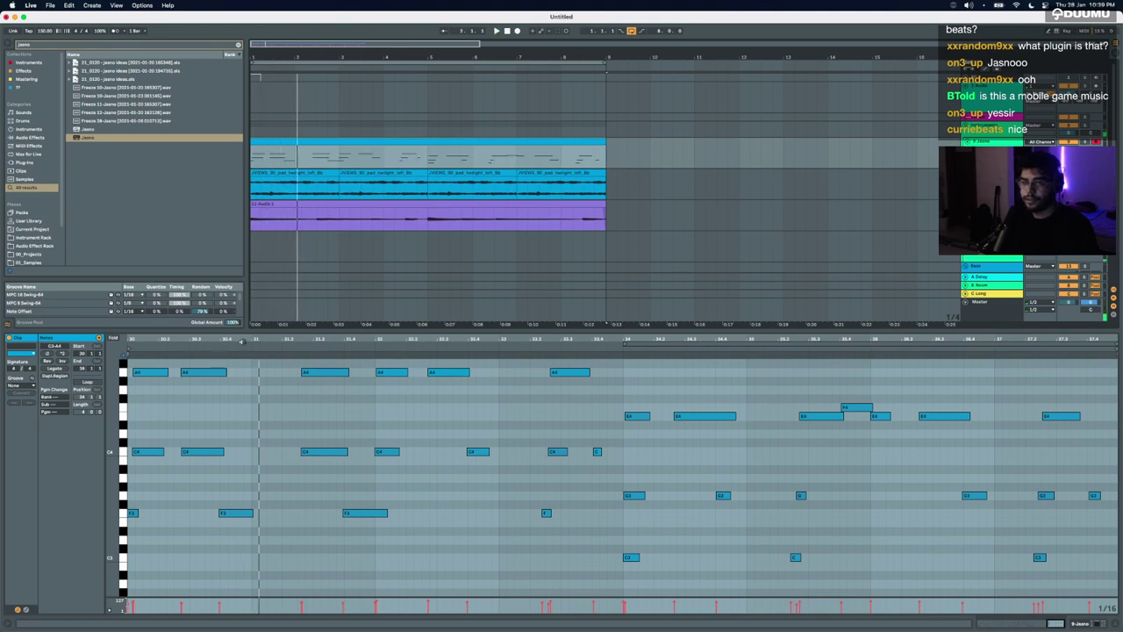
{"action": "left_click", "coordinate": [144, 375]}
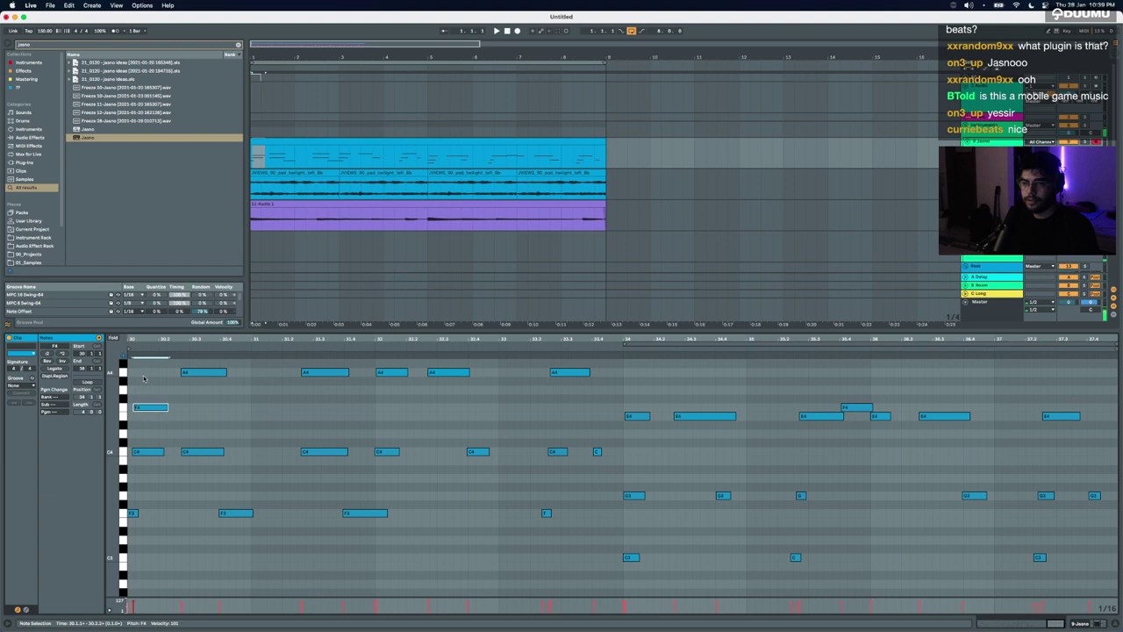
{"action": "key", "text": "space"}
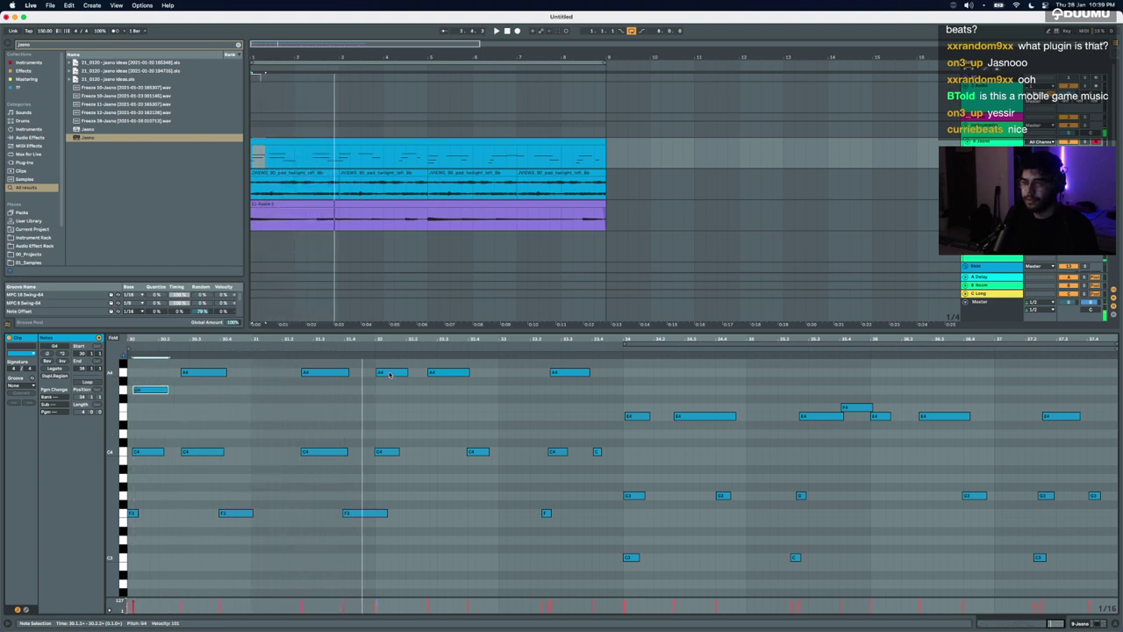
{"action": "left_click_drag", "start_coordinate": [391, 373], "coordinate": [391, 391]}
{"action": "key", "text": "space"}
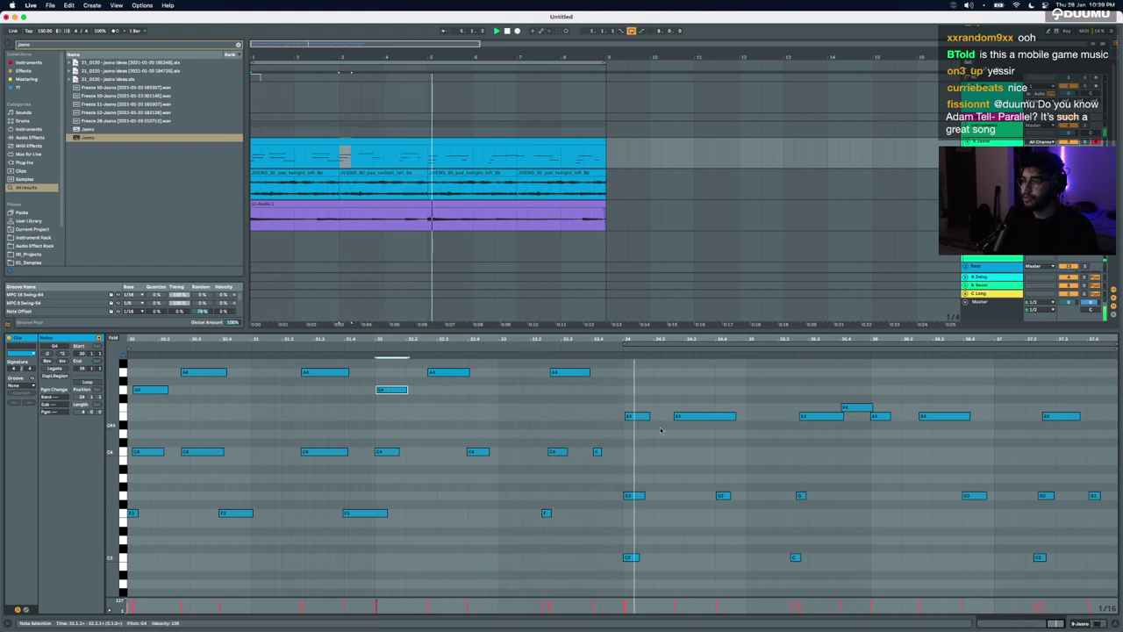
Step: Lower the longer E4 notes at 34.2.3 and 36.2.3 of the Jaeno clip to D4 and play that passage
{"action": "key", "text": "space"}
{"action": "left_click", "coordinate": [633, 416]}
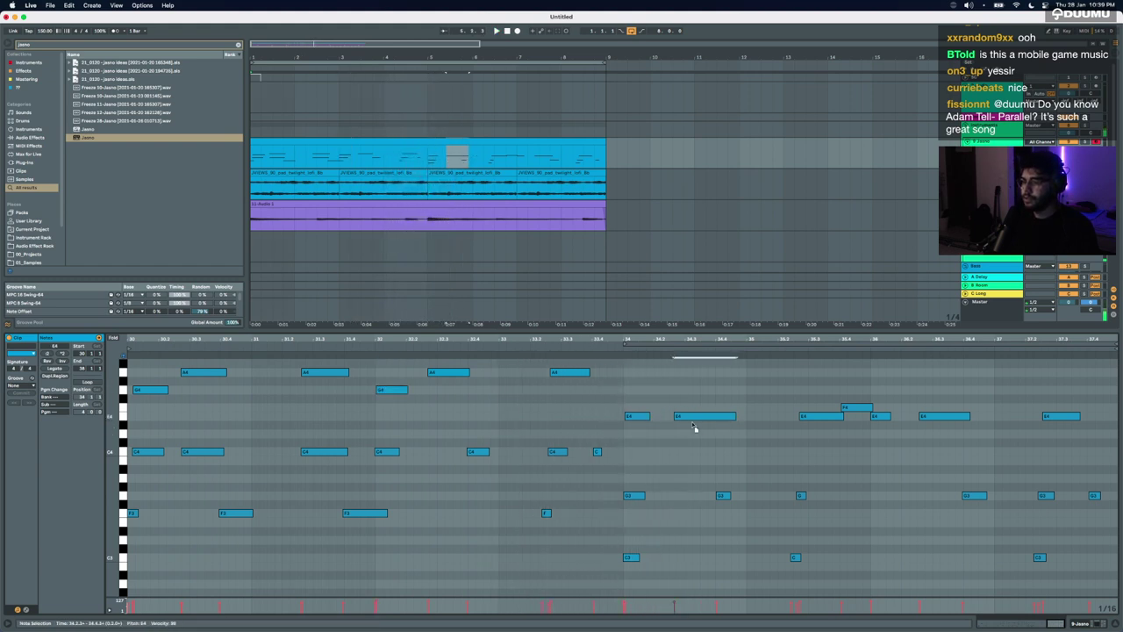
{"action": "left_click_drag", "start_coordinate": [693, 425], "coordinate": [695, 445]}
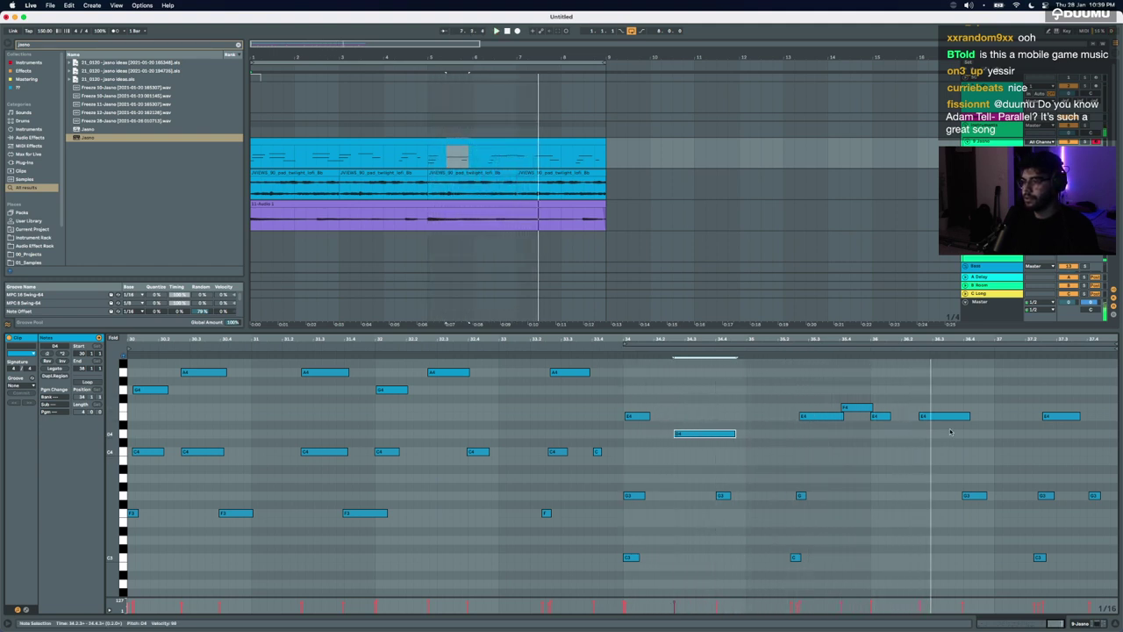
{"action": "left_click_drag", "start_coordinate": [945, 418], "coordinate": [943, 437]}
{"action": "left_click", "coordinate": [823, 364], "text": "shift"}
{"action": "key", "text": "space"}
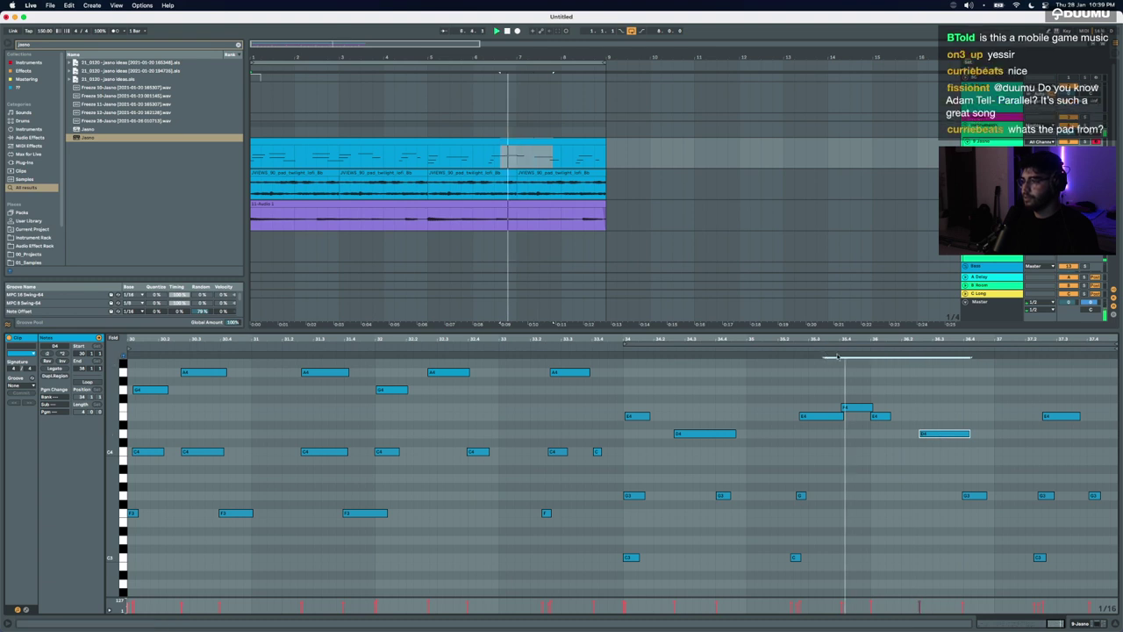
Step: Duplicate the short C3 and G3 notes of bar 35 into the start of bar 36
{"action": "scroll", "coordinate": [898, 404], "scroll_direction": "down", "scroll_amount": 3}
{"action": "scroll", "coordinate": [898, 403], "scroll_direction": "up", "scroll_amount": 1}
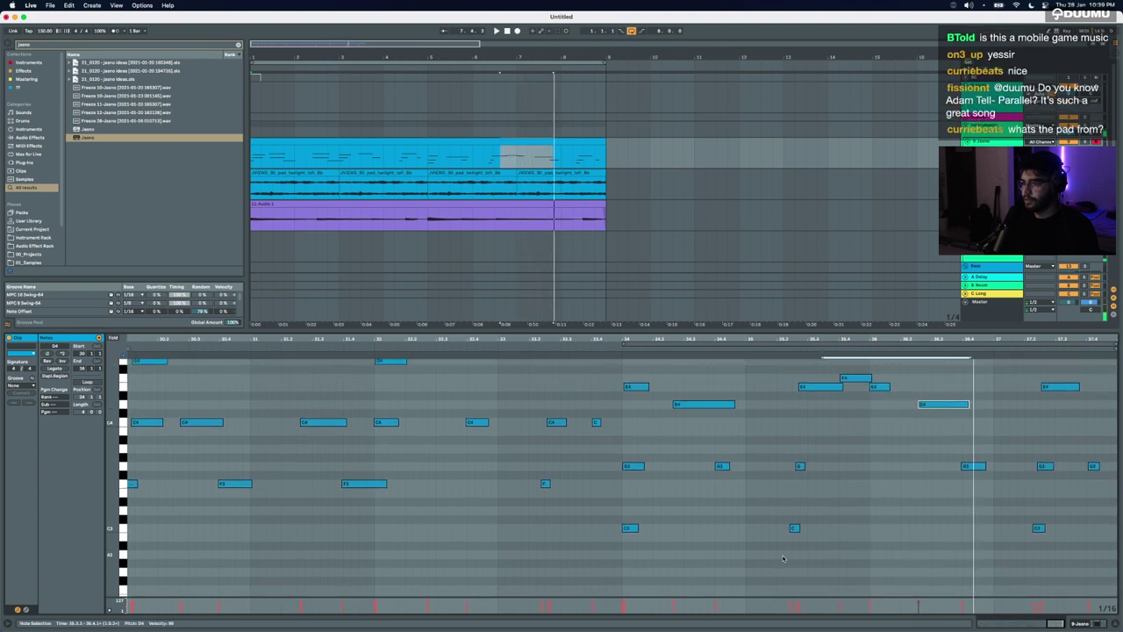
{"action": "key", "text": "space"}
{"action": "left_click_drag", "start_coordinate": [784, 555], "coordinate": [870, 453]}
{"action": "key", "text": "super+d"}
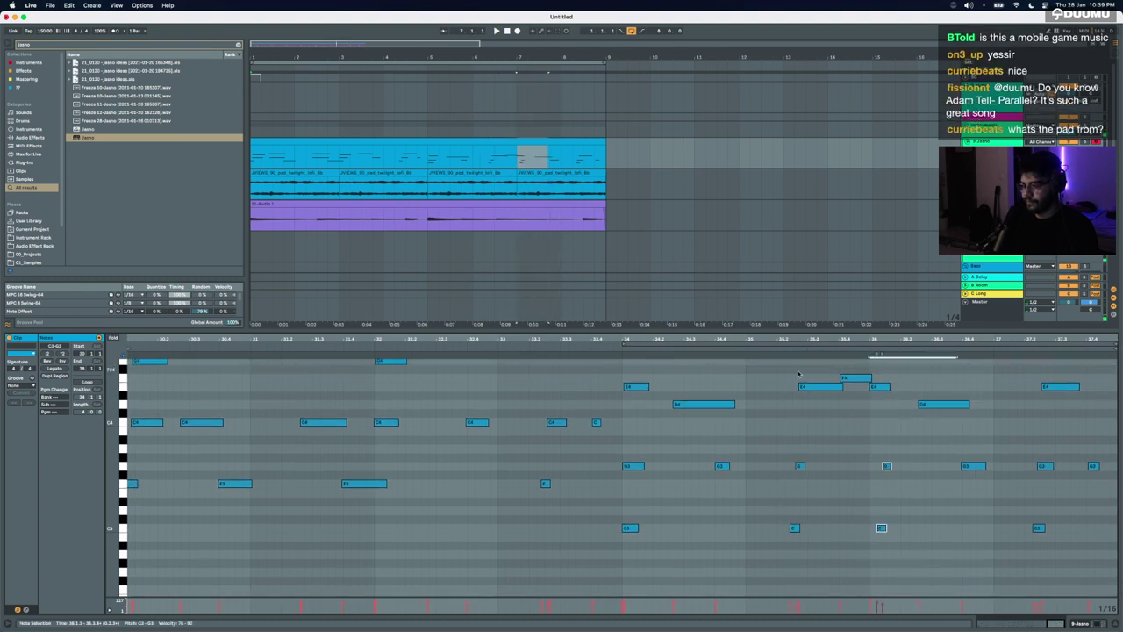
Step: Change the audio buffer size in the audio preferences, close them and resume playback
{"action": "key", "text": "super+comma"}
{"action": "left_click", "coordinate": [465, 226]}
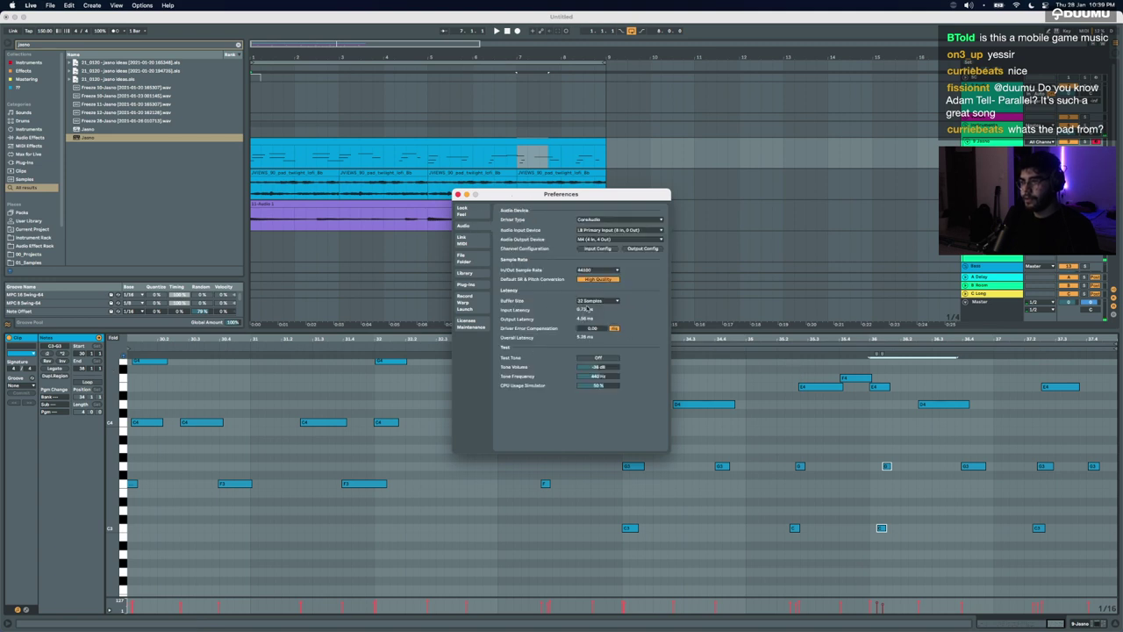
{"action": "left_click", "coordinate": [597, 300]}
{"action": "key", "text": "Return"}
{"action": "left_click", "coordinate": [458, 194]}
{"action": "key", "text": "space"}
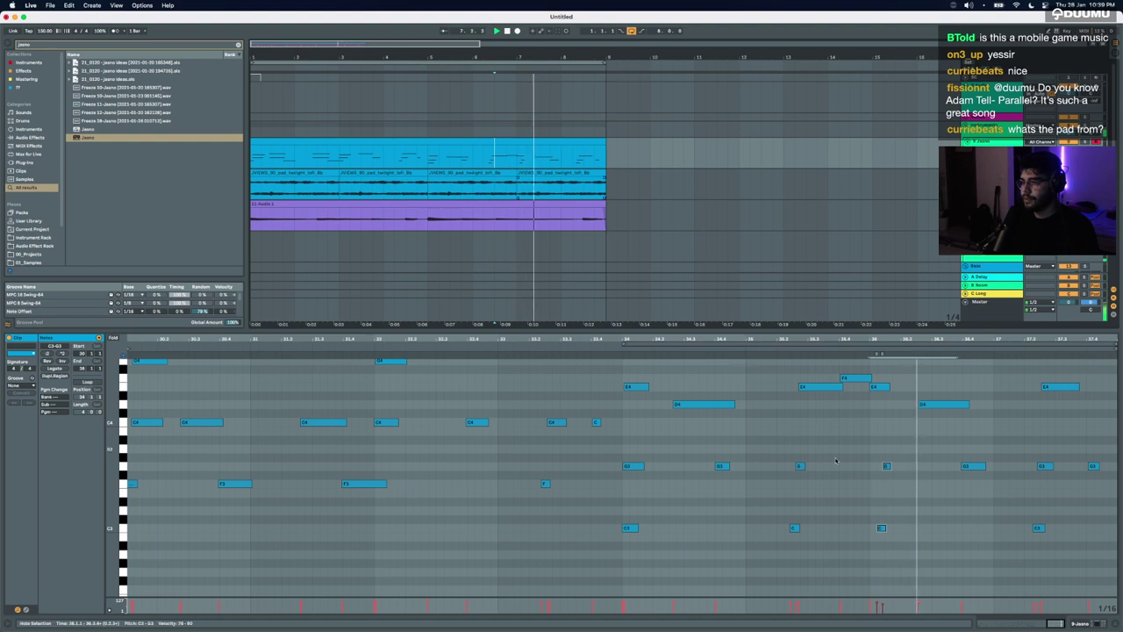
Step: Shift the duplicated C3 and G3 notes earlier so the C3 starts at 36.1.1, and play the loop
{"action": "key", "text": "space"}
{"action": "left_click_drag", "start_coordinate": [842, 552], "coordinate": [899, 474]}
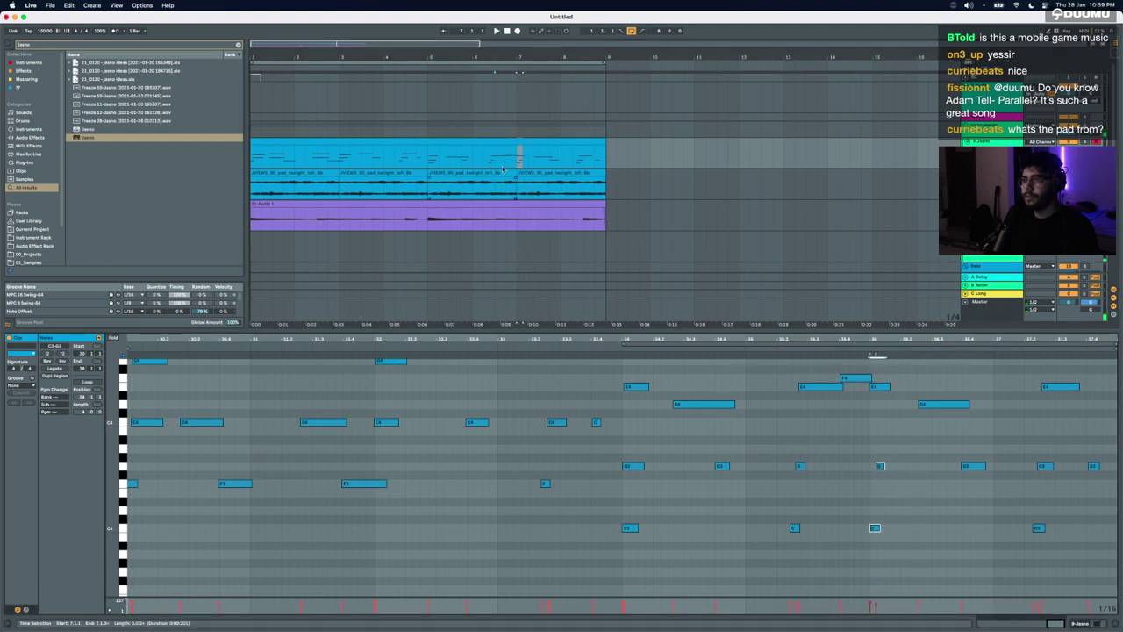
{"action": "left_click", "coordinate": [495, 164]}
{"action": "key", "text": "space"}
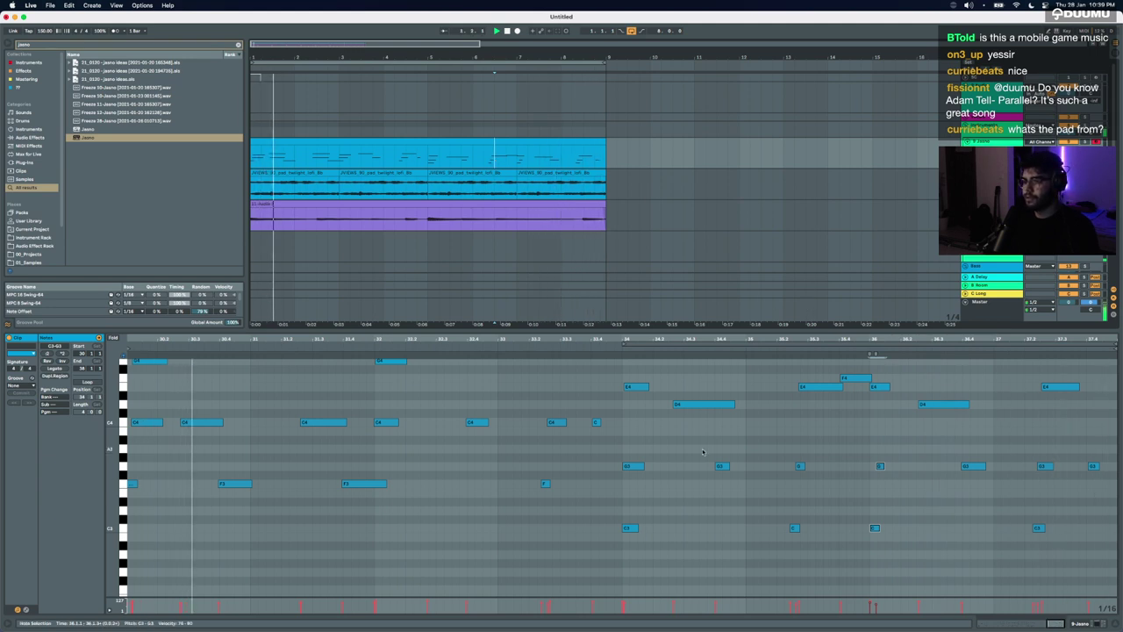
{"action": "scroll", "coordinate": [703, 452], "scroll_direction": "up", "scroll_amount": 2}
{"action": "left_click_drag", "start_coordinate": [185, 497], "coordinate": [95, 521]}
{"action": "key", "text": "space"}
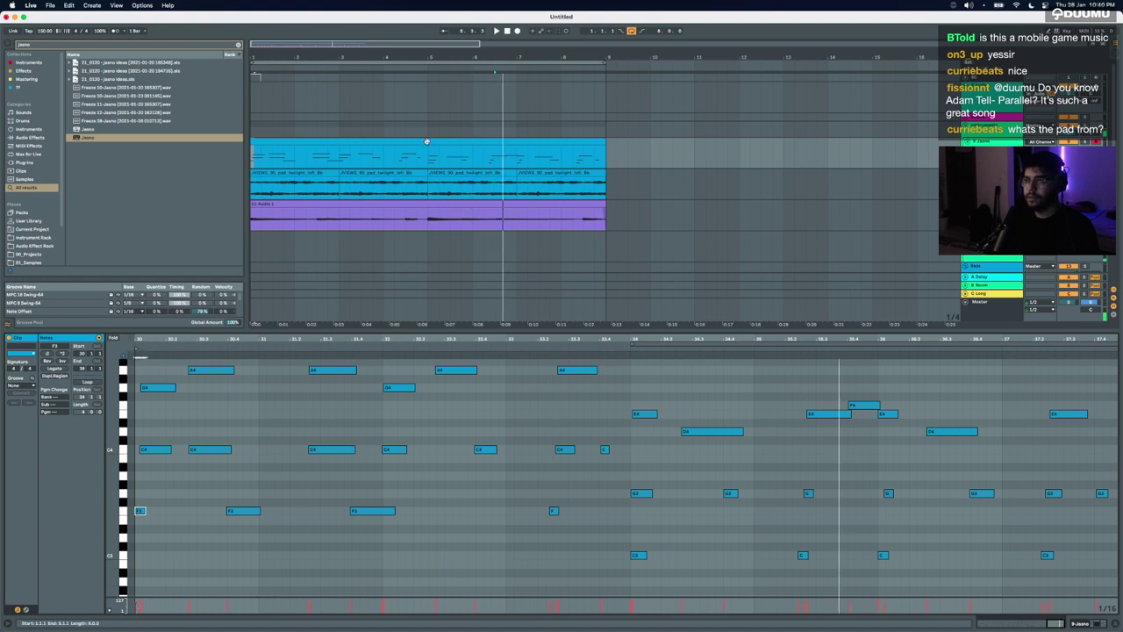
Step: Display the Jaeno track's device chain during playback and delete the pad sample track below it
{"action": "left_click", "coordinate": [427, 141]}
{"action": "key", "text": "space"}
{"action": "key", "text": "shift+Tab"}
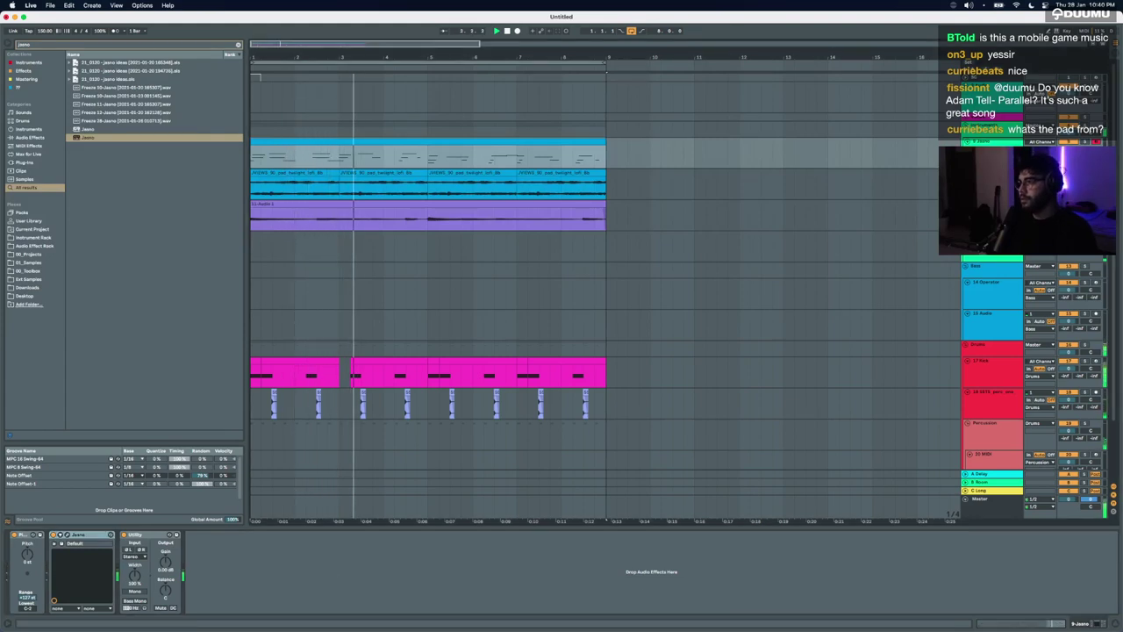
{"action": "key", "text": "Down"}
{"action": "key", "text": "Delete"}
{"action": "key", "text": "Up"}
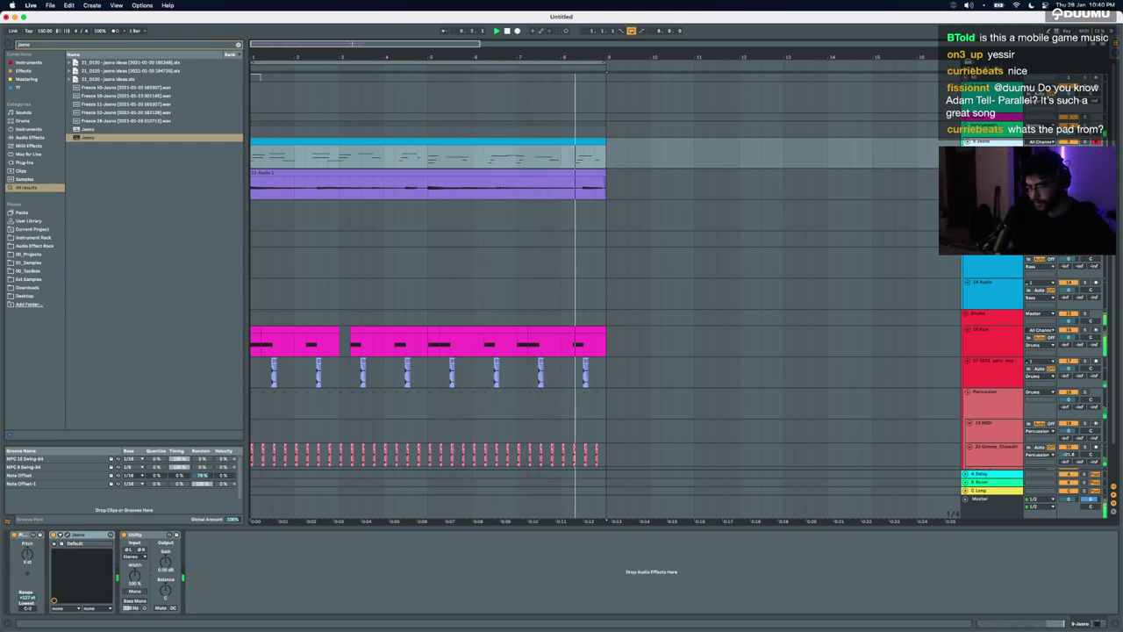
Step: Record an audio take on the empty audio track below the purple take while the beat loops
{"action": "left_click", "coordinate": [992, 204]}
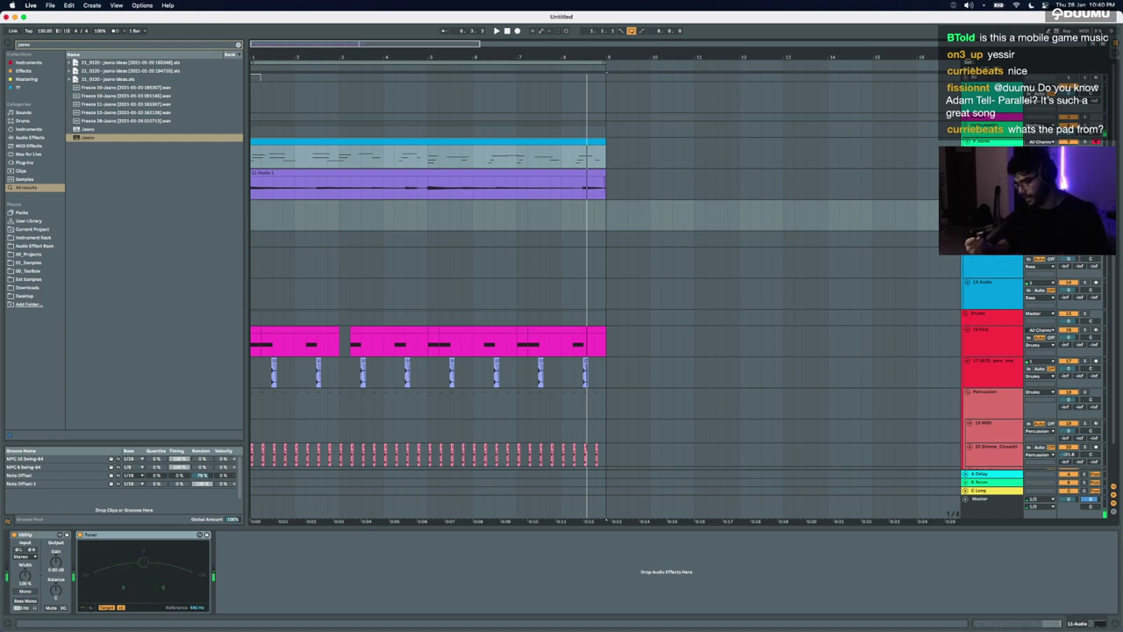
{"action": "key", "text": "space"}
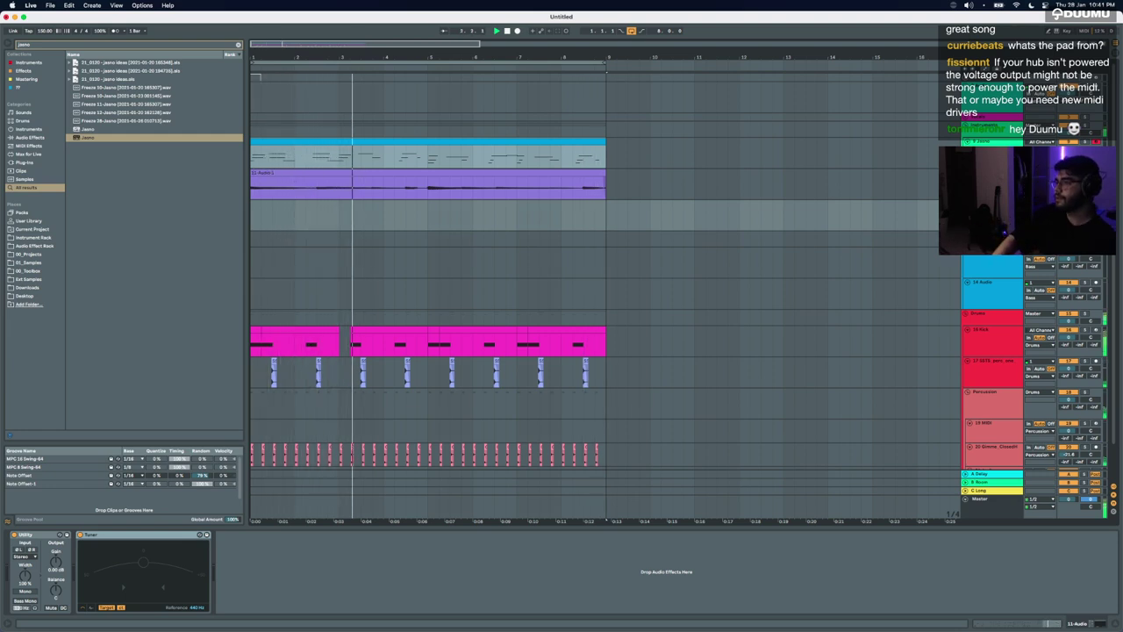
{"action": "left_click", "coordinate": [542, 218]}
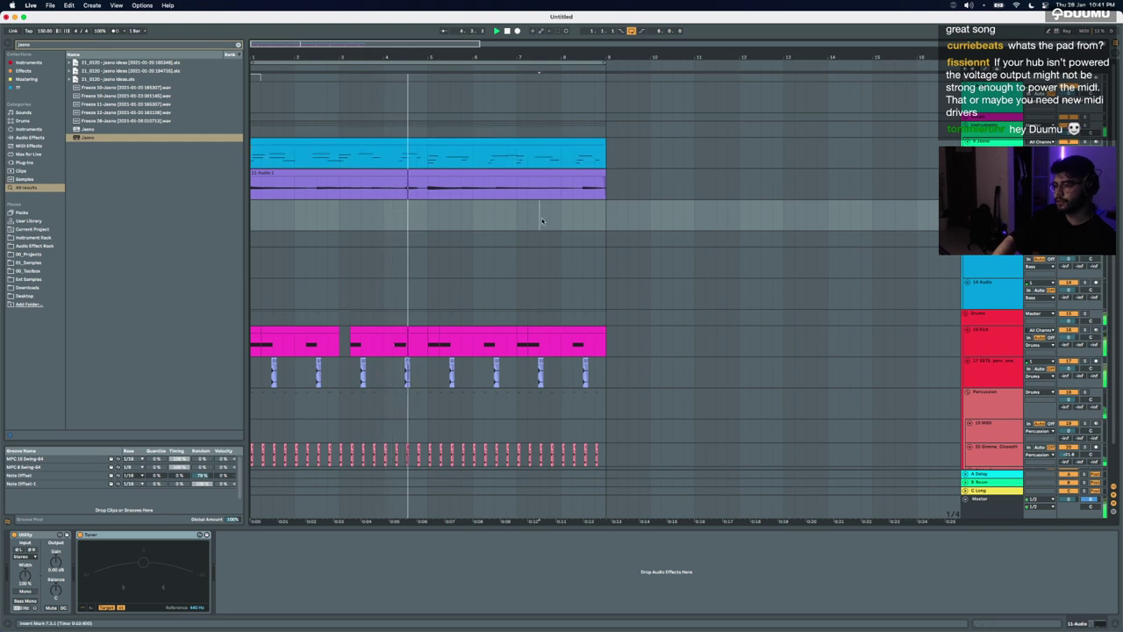
{"action": "left_click", "coordinate": [562, 225]}
{"action": "key", "text": "F9"}
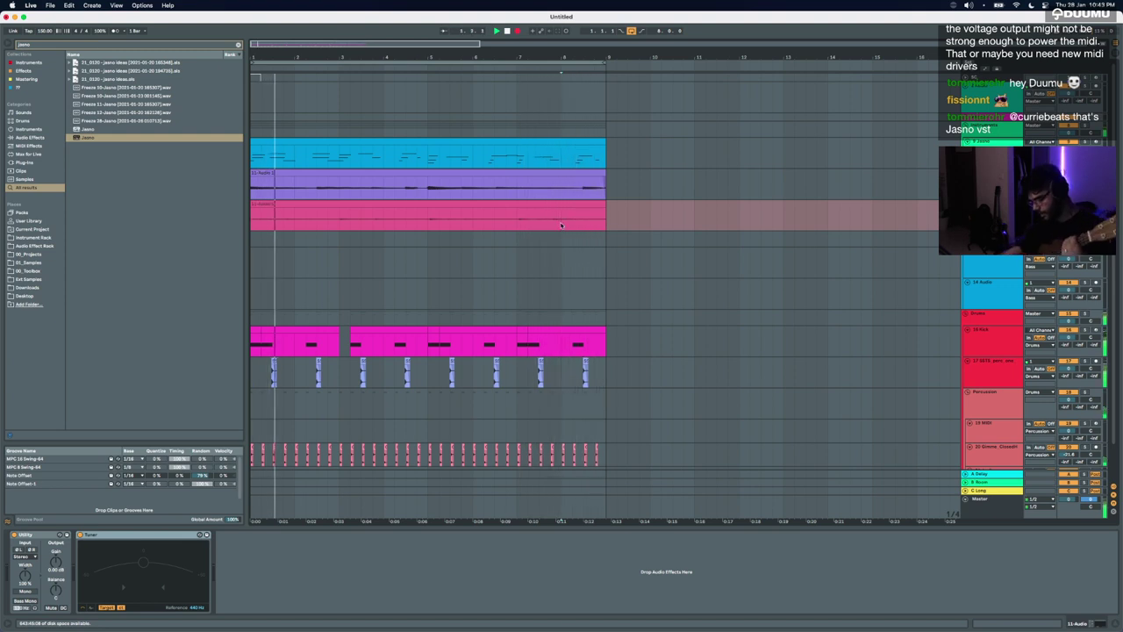
{"action": "key", "text": "F9"}
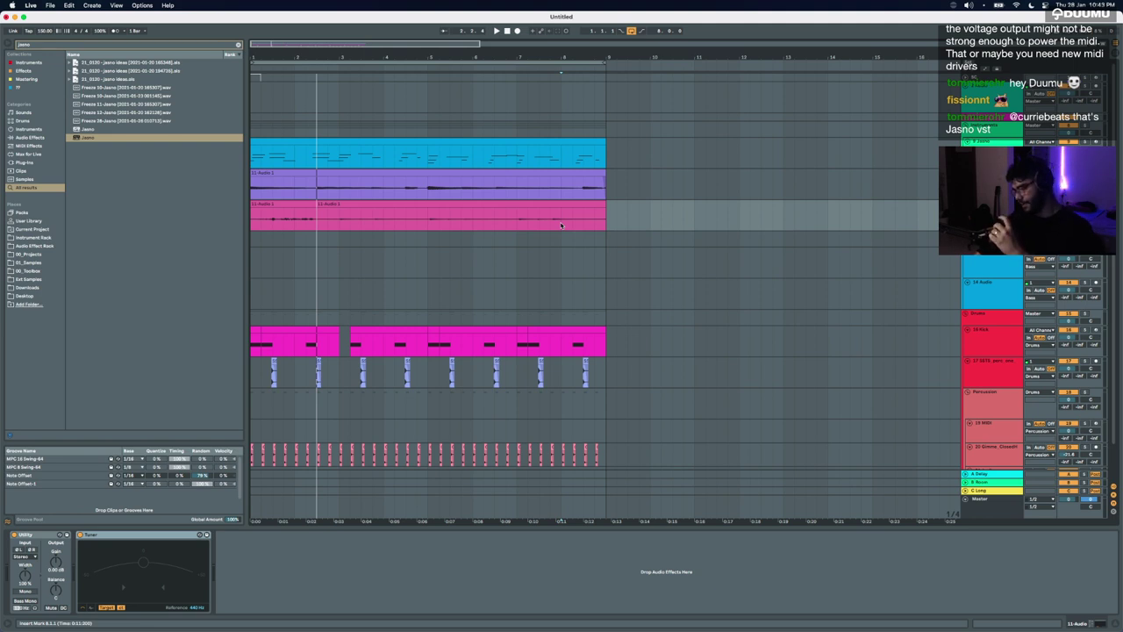
Step: Extend the new recording into one long clip from bar 1 to about bar 66, play it and raise its clip gain
{"action": "scroll", "coordinate": [350, 247], "scroll_direction": "down", "scroll_amount": 5}
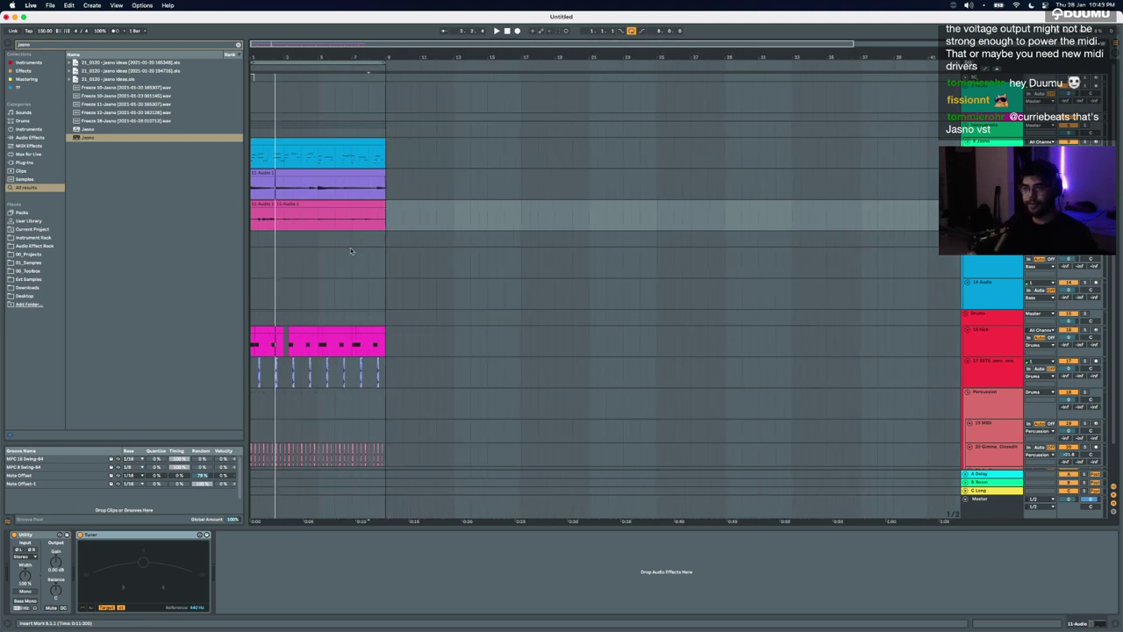
{"action": "left_click_drag", "start_coordinate": [261, 205], "coordinate": [189, 238]}
{"action": "mouse_move", "coordinate": [277, 213]}
{"action": "left_mouse_down"}
{"action": "mouse_move", "coordinate": [931, 217]}
{"action": "mouse_move", "coordinate": [423, 202]}
{"action": "mouse_move", "coordinate": [465, 180]}
{"action": "mouse_move", "coordinate": [708, 185]}
{"action": "mouse_move", "coordinate": [269, 207]}
{"action": "left_mouse_up"}
{"action": "key", "text": "space"}
{"action": "scroll", "coordinate": [268, 208], "scroll_direction": "up", "scroll_amount": 5}
{"action": "double_click", "coordinate": [268, 207]}
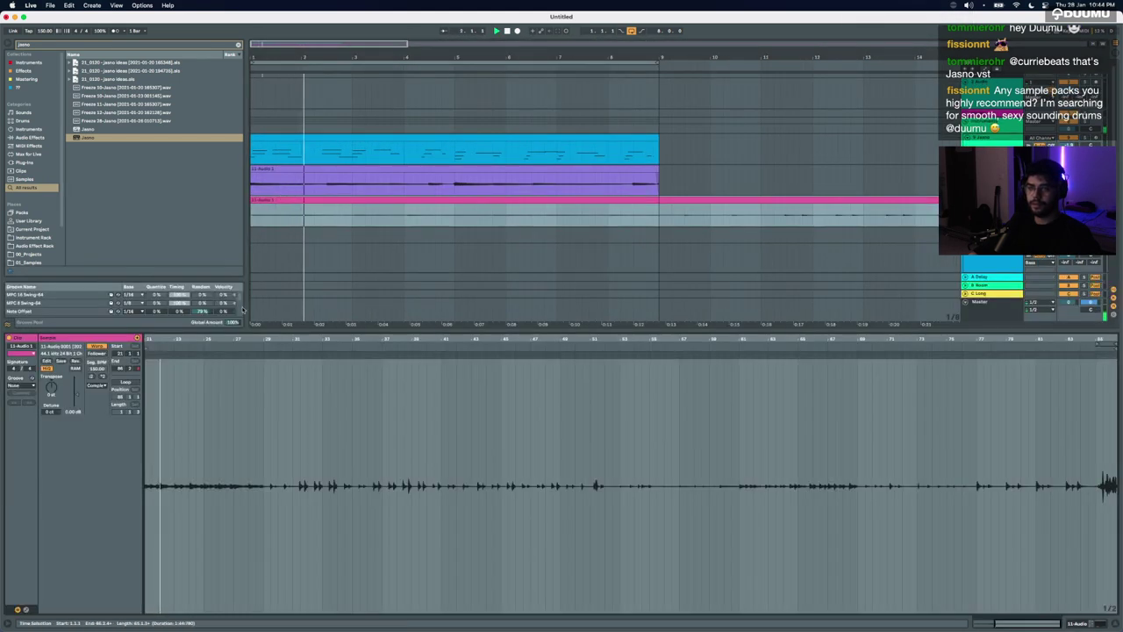
{"action": "left_click_drag", "start_coordinate": [76, 387], "coordinate": [77, 380]}
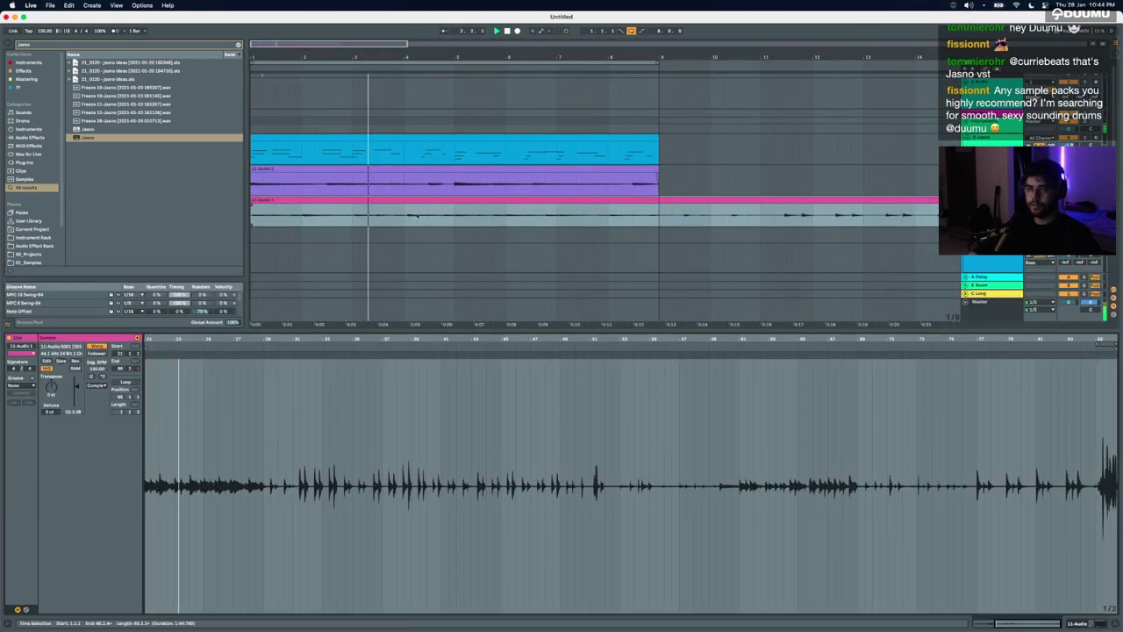
Step: Split the long recording at bars 5 and 9, and move the bar 5–9 segment to bar 1 on the track below
{"action": "scroll", "coordinate": [343, 213], "scroll_direction": "up", "scroll_amount": 5}
{"action": "left_click", "coordinate": [342, 213]}
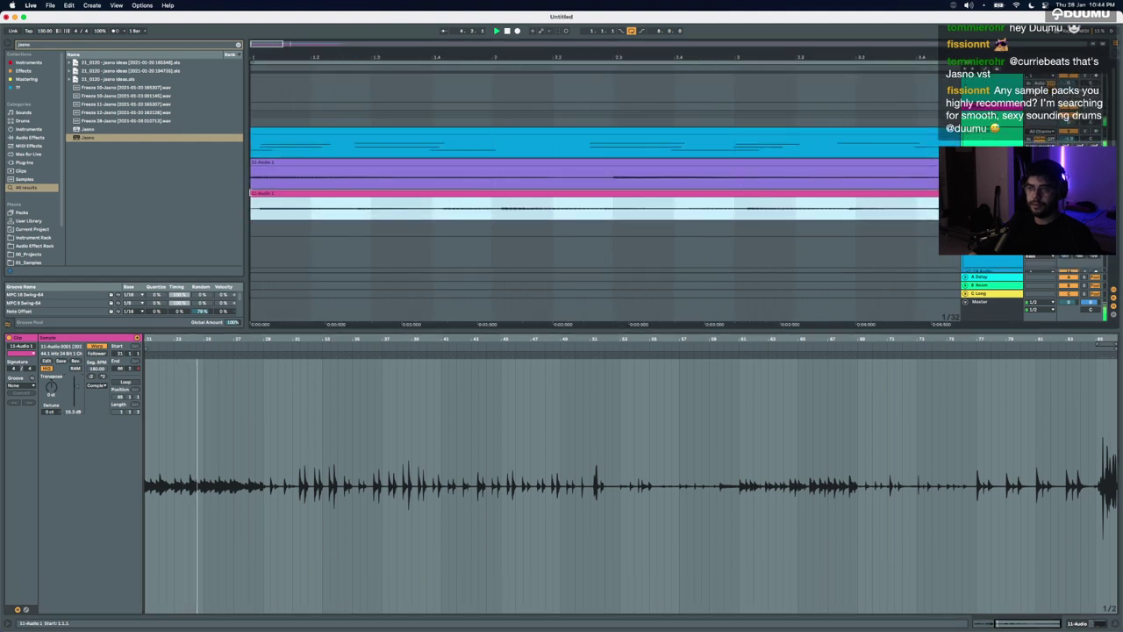
{"action": "scroll", "coordinate": [371, 191], "scroll_direction": "down", "scroll_amount": 5}
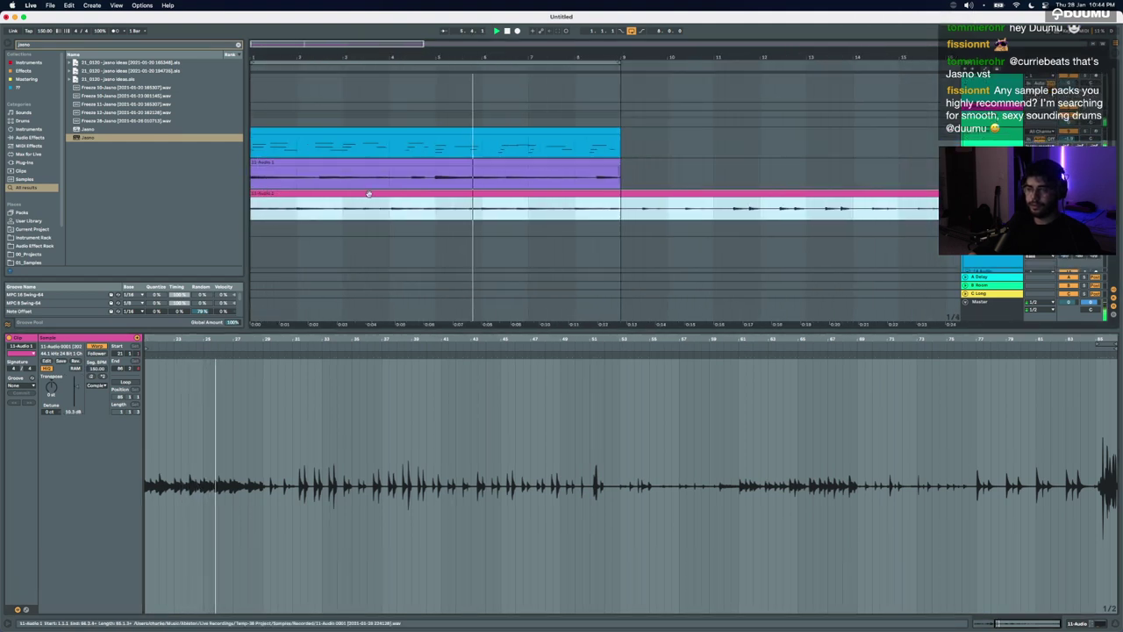
{"action": "left_click", "coordinate": [615, 412]}
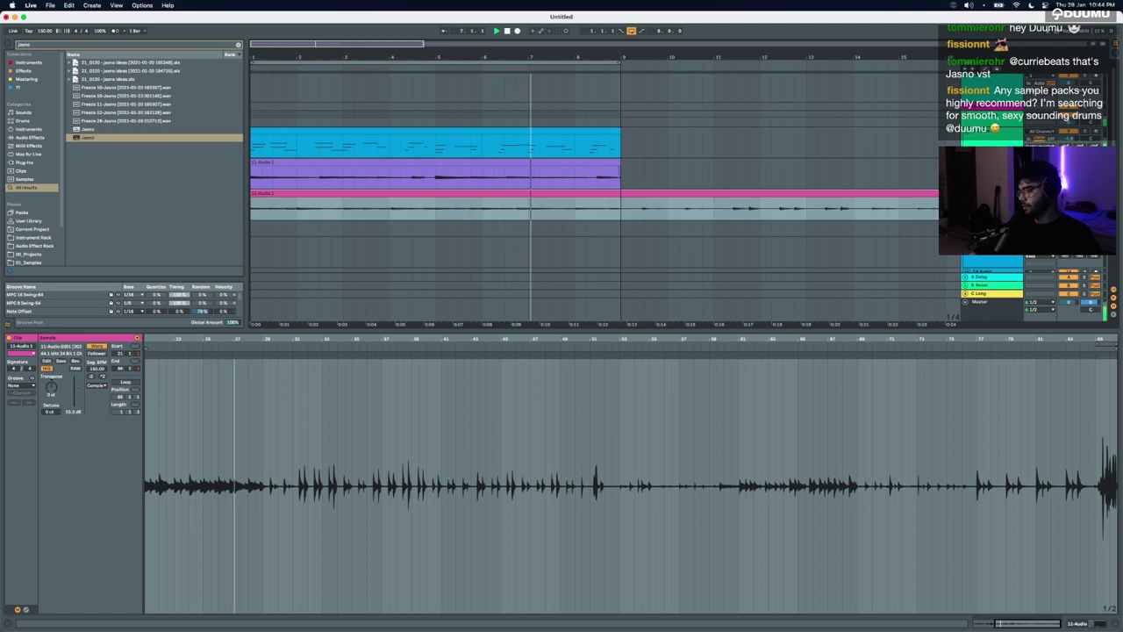
{"action": "left_click", "coordinate": [673, 265]}
{"action": "left_click", "coordinate": [436, 212]}
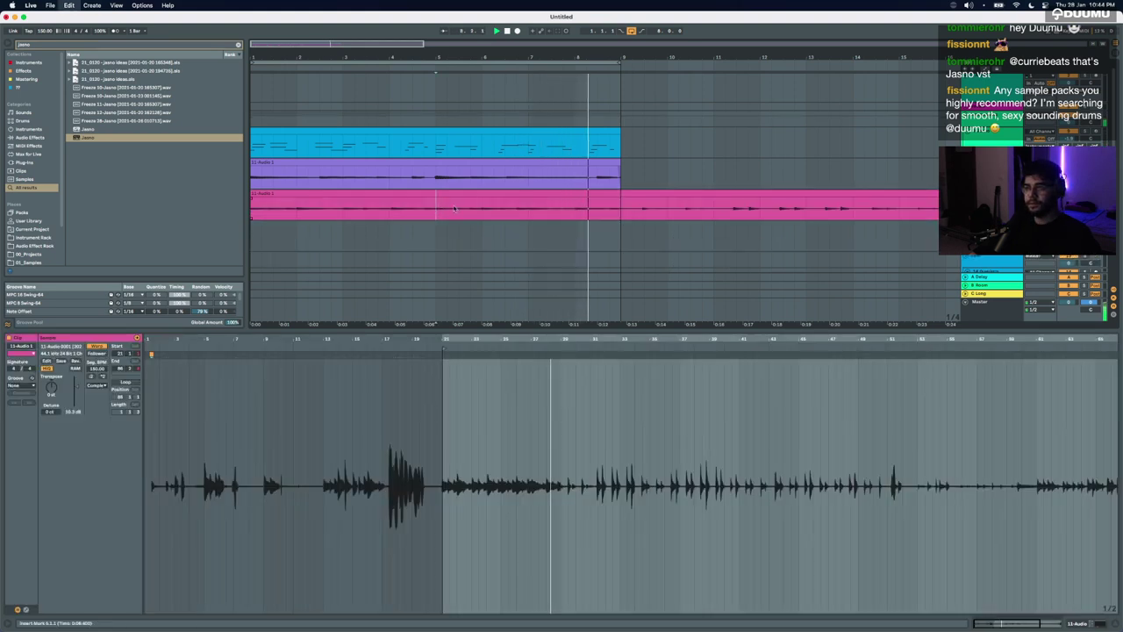
{"action": "key", "text": "super+e"}
{"action": "left_click", "coordinate": [621, 212]}
{"action": "key", "text": "super+e"}
{"action": "left_click_drag", "start_coordinate": [550, 194], "coordinate": [351, 241]}
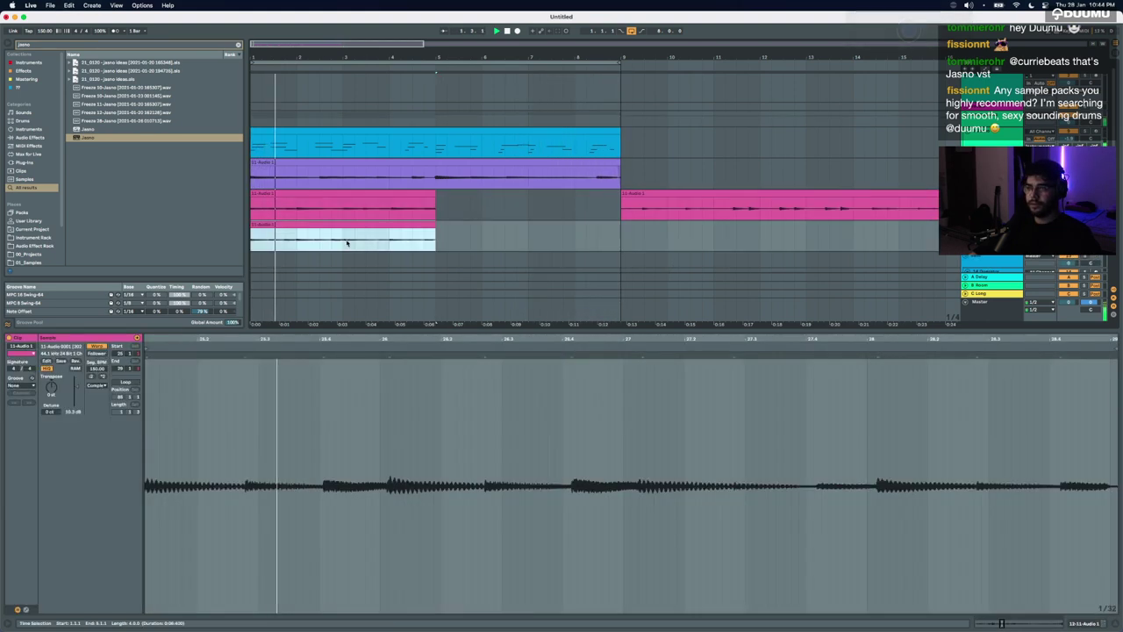
Step: Move the first four-bar segment onto a new audio track above the moved one, and duplicate both clips to fill bars 5–9
{"action": "left_click", "coordinate": [403, 195]}
{"action": "key", "text": "super+t"}
{"action": "left_click_drag", "start_coordinate": [403, 194], "coordinate": [404, 231]}
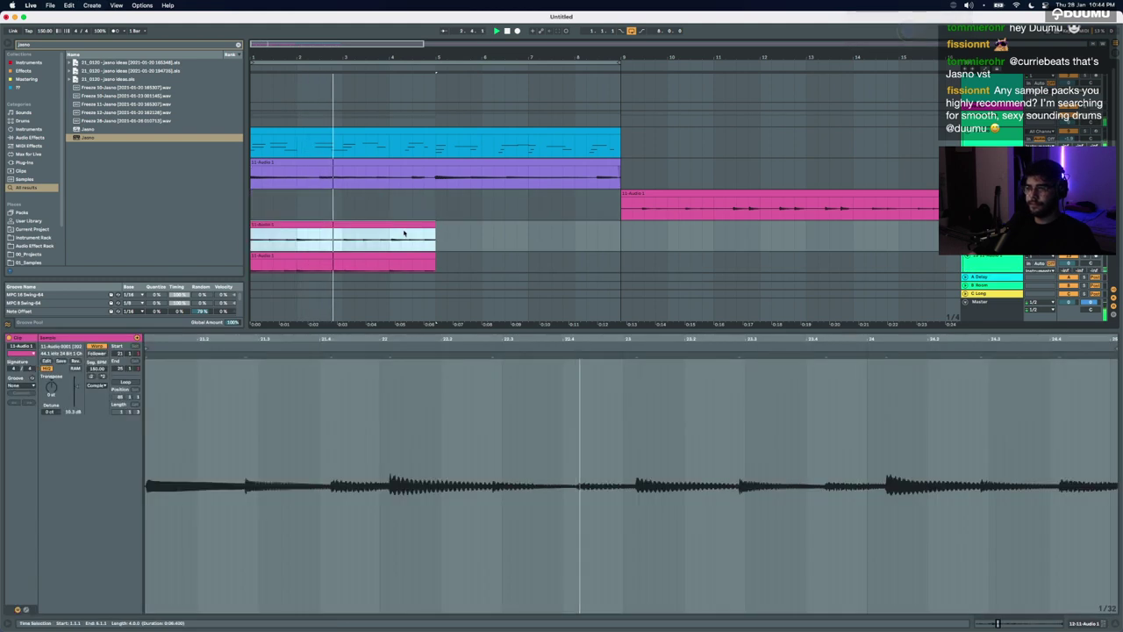
{"action": "left_click", "coordinate": [404, 255], "text": "shift"}
{"action": "key", "text": "super+d"}
Step: Pan the two layered audio tracks to opposite sides and group them
{"action": "left_click_drag", "start_coordinate": [1091, 232], "coordinate": [1091, 180]}
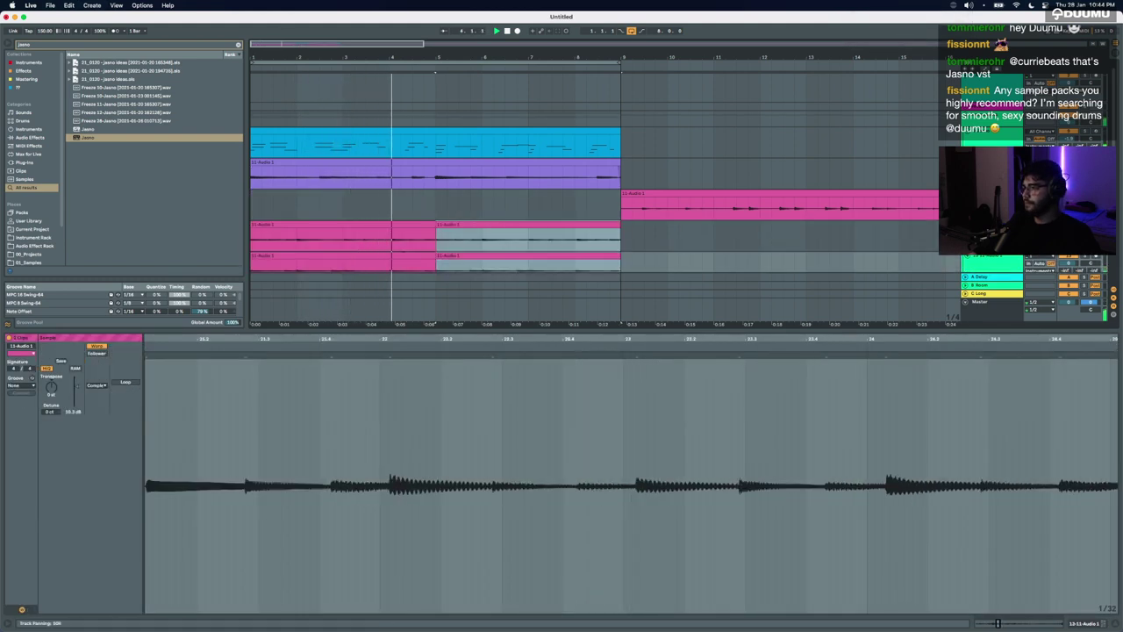
{"action": "left_click", "coordinate": [991, 260]}
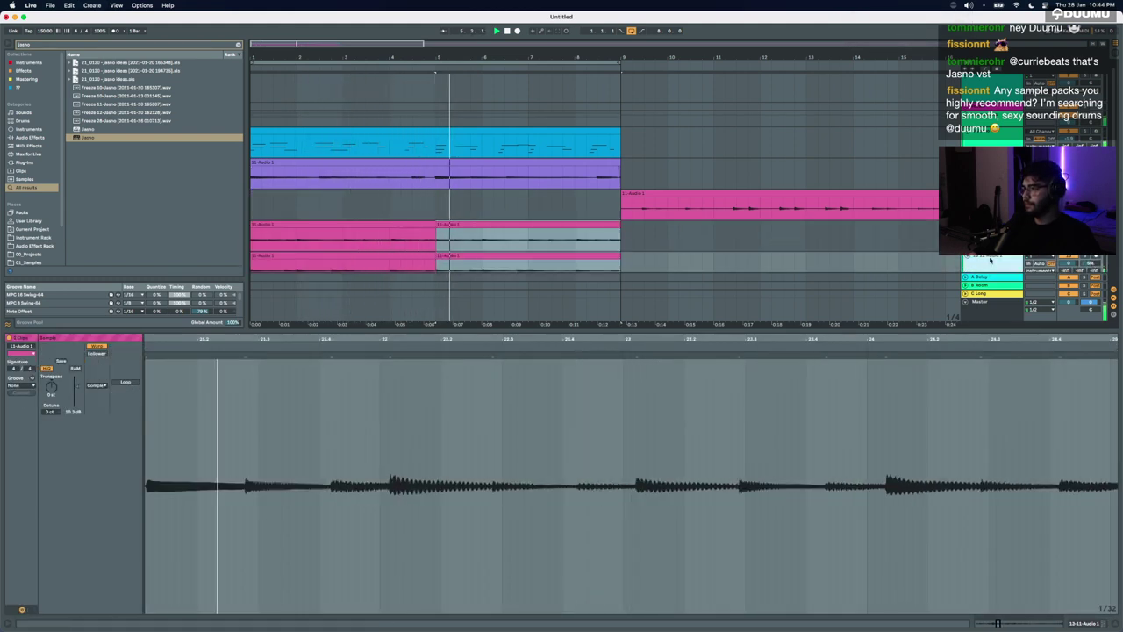
{"action": "left_click", "coordinate": [991, 230], "text": "shift"}
{"action": "key", "text": "super+g"}
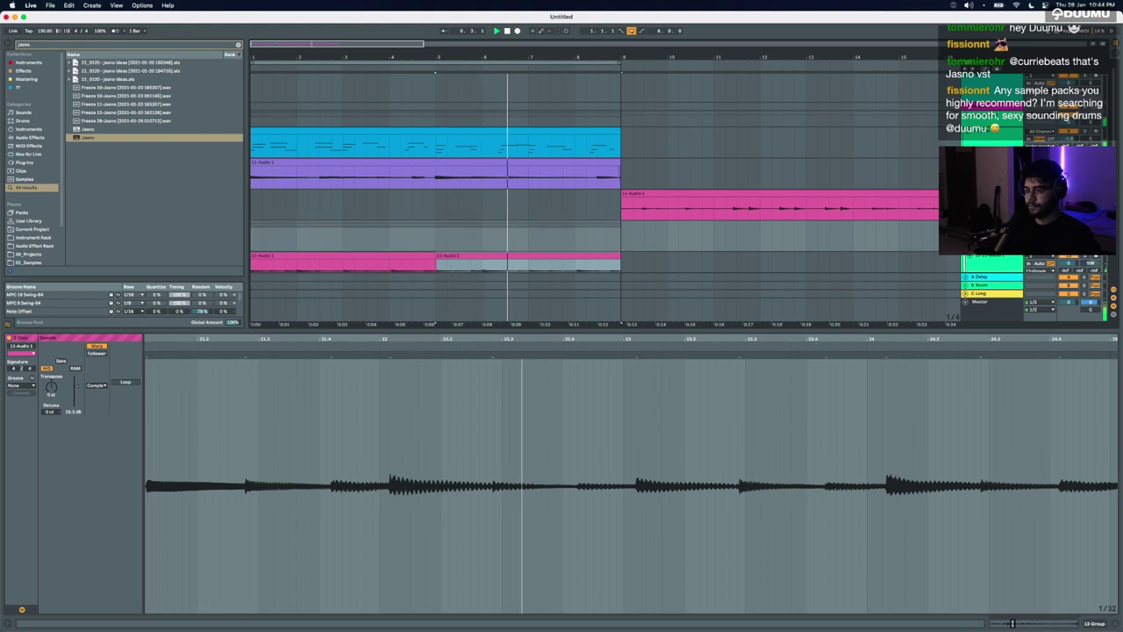
Step: Move the remaining recording from bar 9 to bar 1 on its own track
{"action": "scroll", "coordinate": [614, 193], "scroll_direction": "down", "scroll_amount": 2}
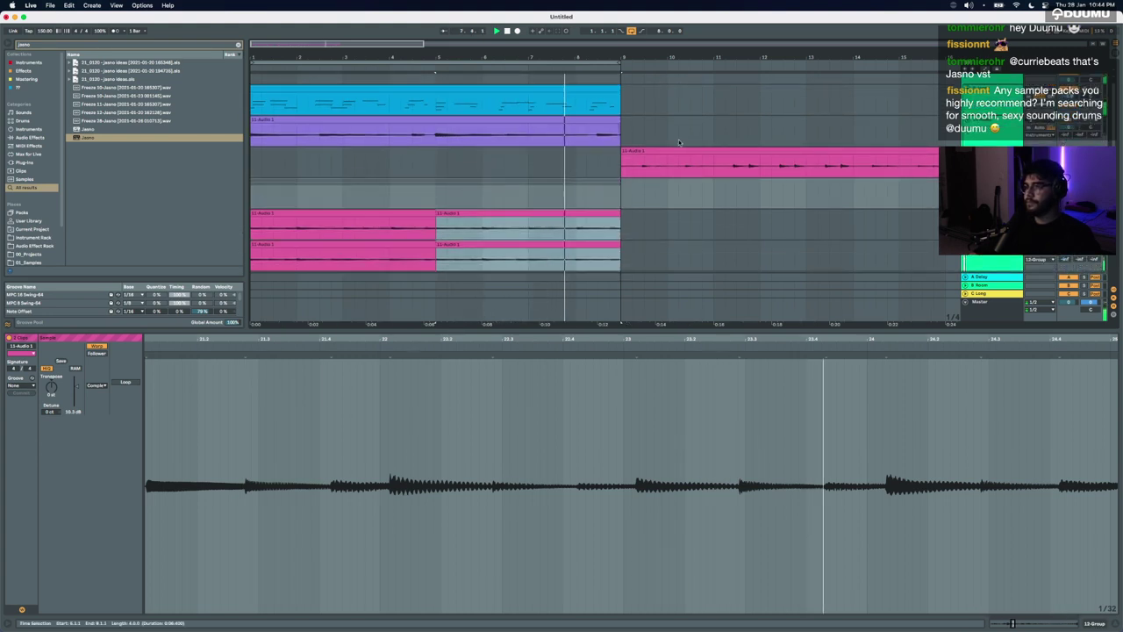
{"action": "scroll", "coordinate": [620, 167], "scroll_direction": "down", "scroll_amount": 5}
{"action": "left_click_drag", "start_coordinate": [620, 151], "coordinate": [497, 167]}
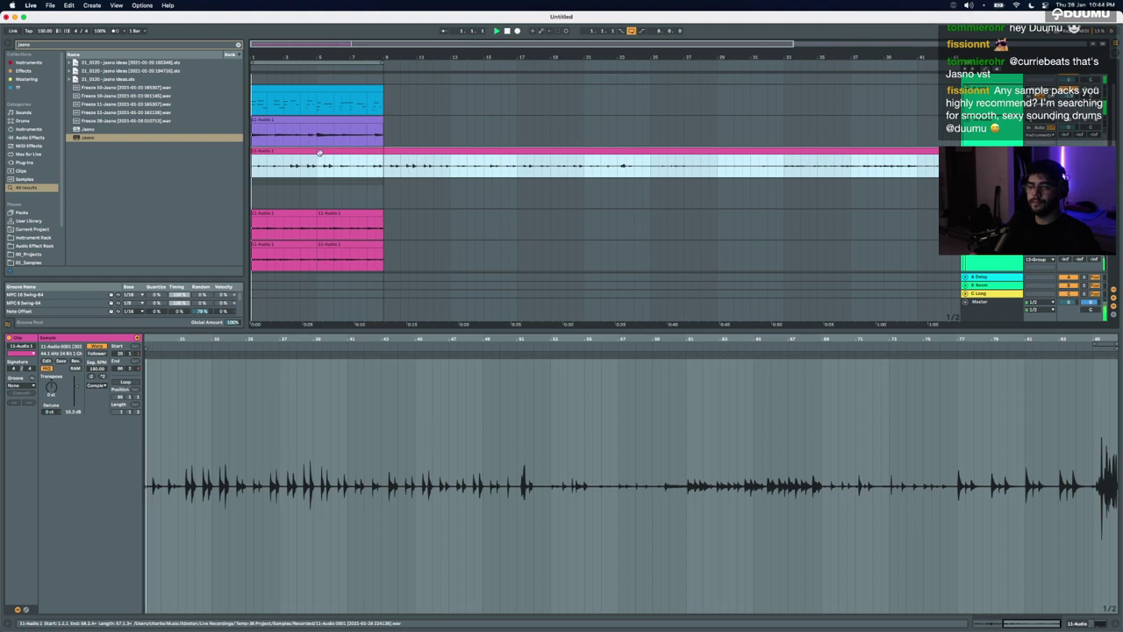
{"action": "scroll", "coordinate": [319, 152], "scroll_direction": "up", "scroll_amount": 3}
{"action": "key", "text": "minus"}
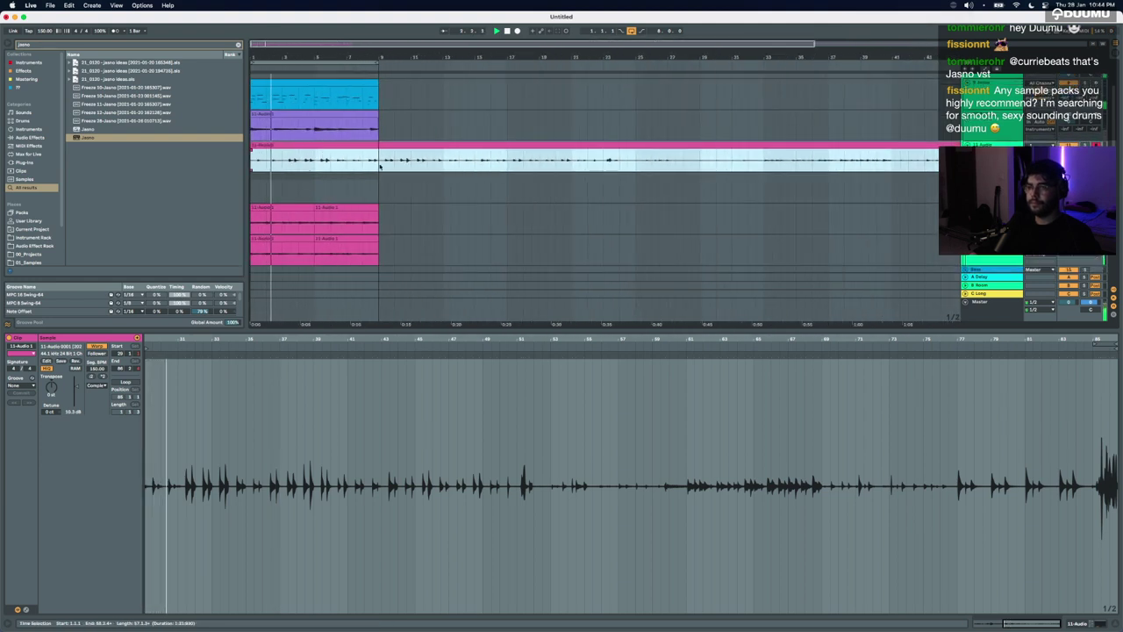
Step: Split the take at bar 9 and move the later part to bar 1, replacing the first eight bars
{"action": "left_click", "coordinate": [381, 165]}
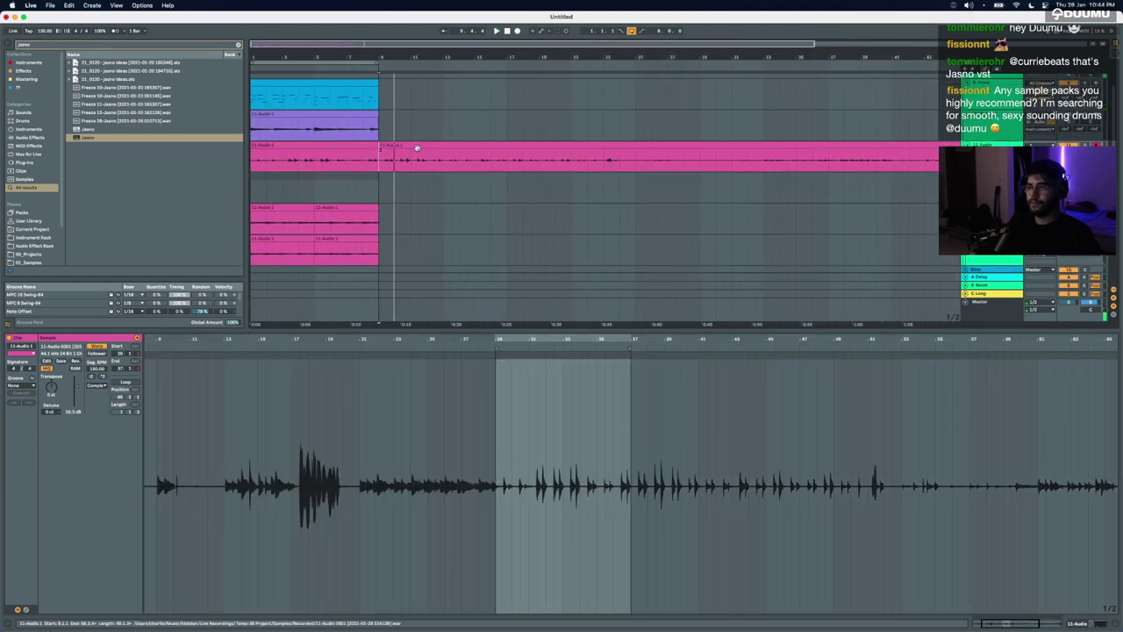
{"action": "left_click", "coordinate": [280, 151]}
{"action": "scroll", "coordinate": [293, 153], "scroll_direction": "up", "scroll_amount": 5}
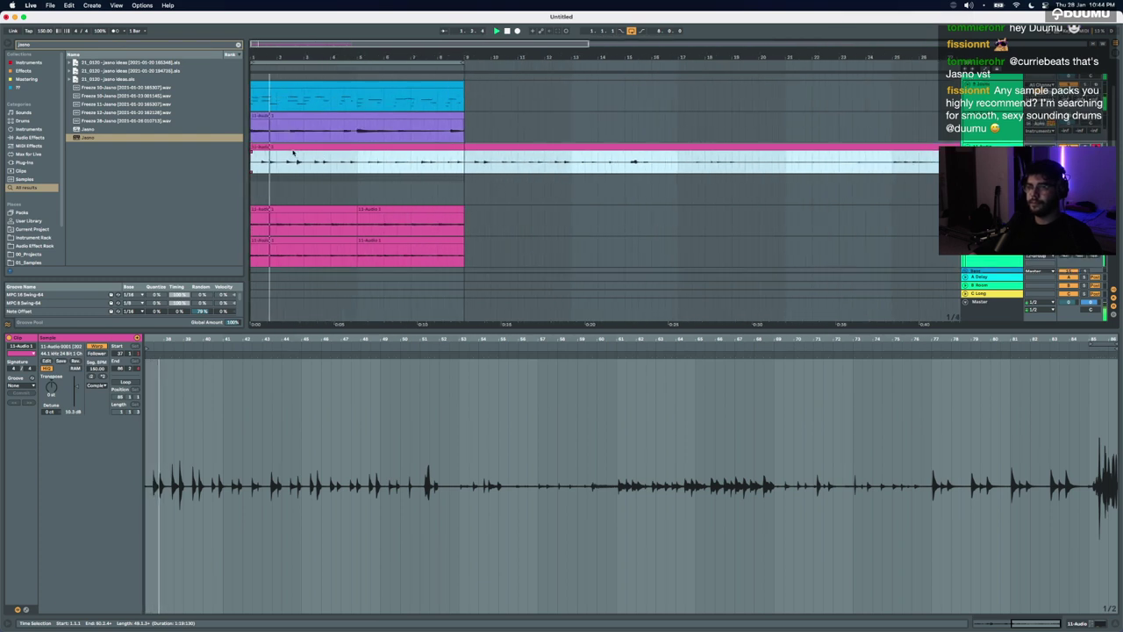
Step: Separate bars 5–9 of the take into its own clip and detune it to -13 ct
{"action": "scroll", "coordinate": [293, 153], "scroll_direction": "down", "scroll_amount": 2}
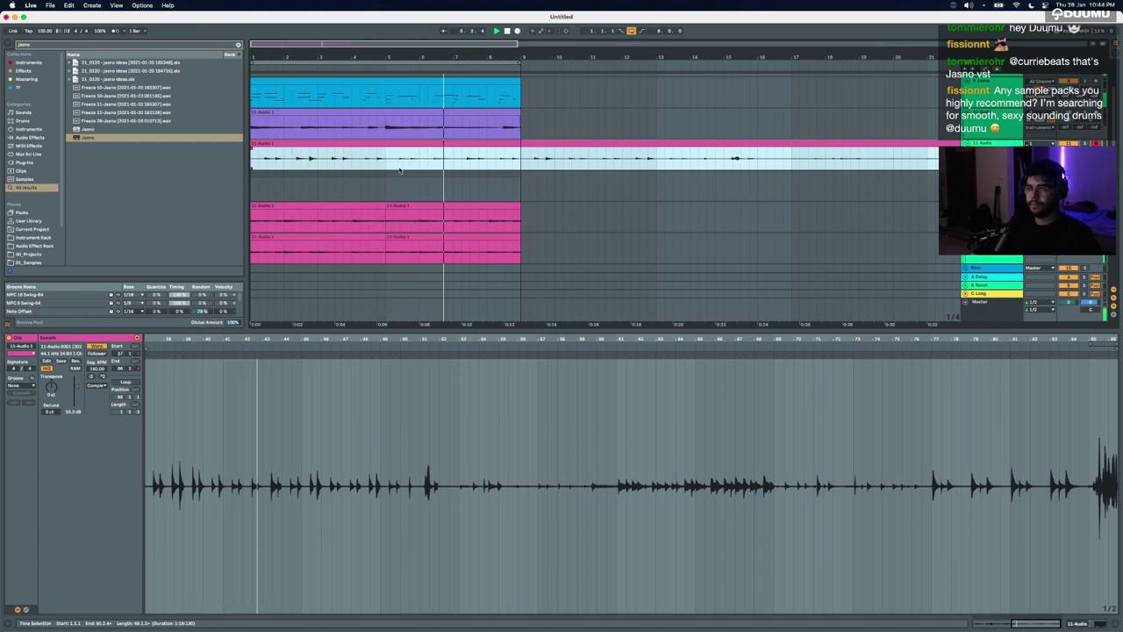
{"action": "left_click_drag", "start_coordinate": [389, 160], "coordinate": [522, 160]}
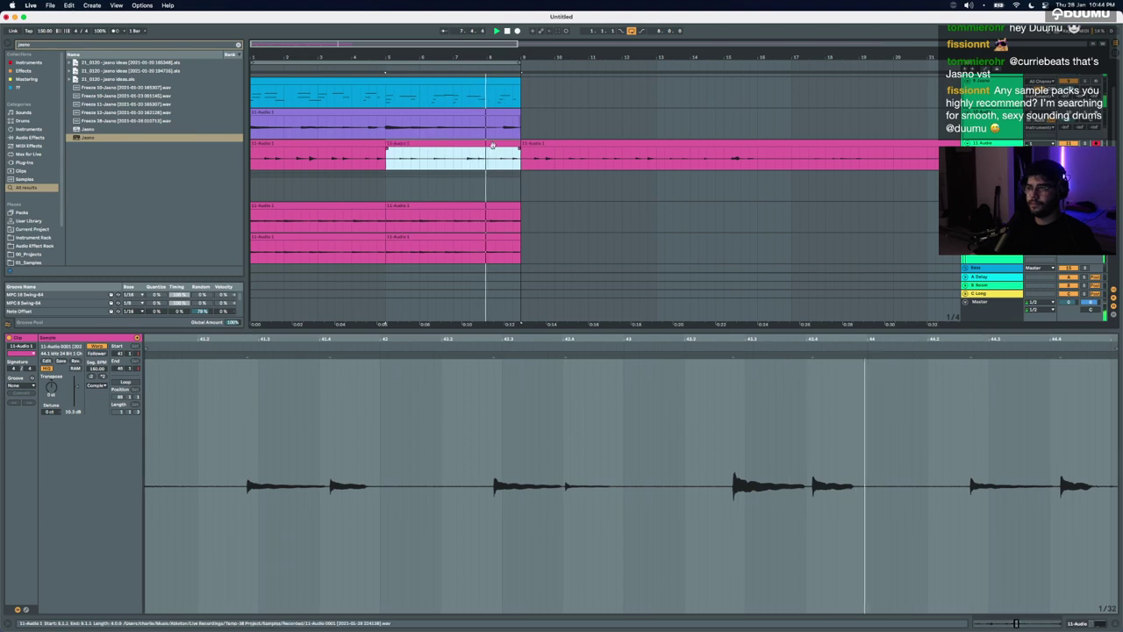
{"action": "left_click_drag", "start_coordinate": [50, 412], "coordinate": [50, 426]}
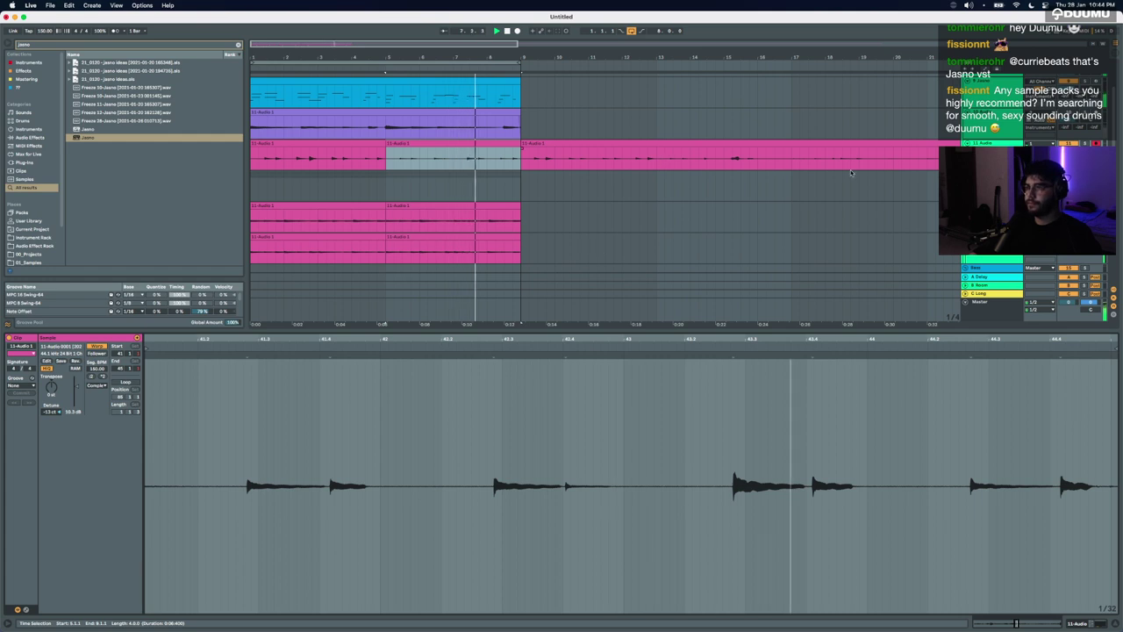
Step: Add two audio tracks below the take, split its first clip at bar 3 and stack the halves from bar 1 on them
{"action": "left_click", "coordinate": [953, 158]}
{"action": "left_click", "coordinate": [980, 153]}
{"action": "key", "text": "super+t"}
{"action": "key", "text": "super+t"}
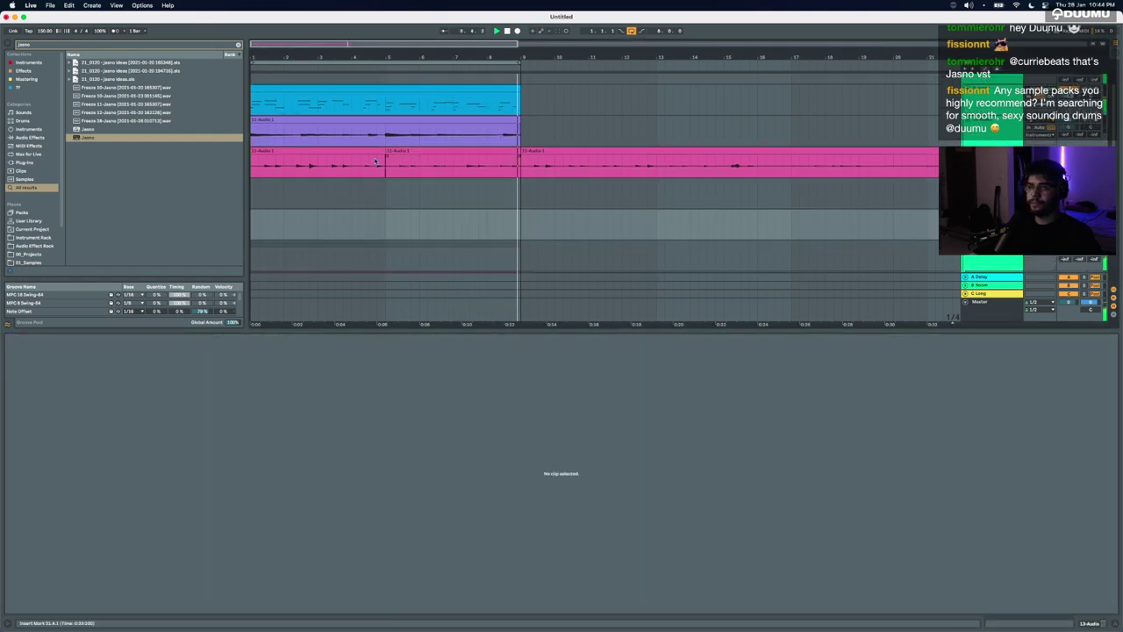
{"action": "left_click", "coordinate": [320, 173]}
{"action": "key", "text": "super+e"}
{"action": "left_click_drag", "start_coordinate": [339, 150], "coordinate": [273, 221]}
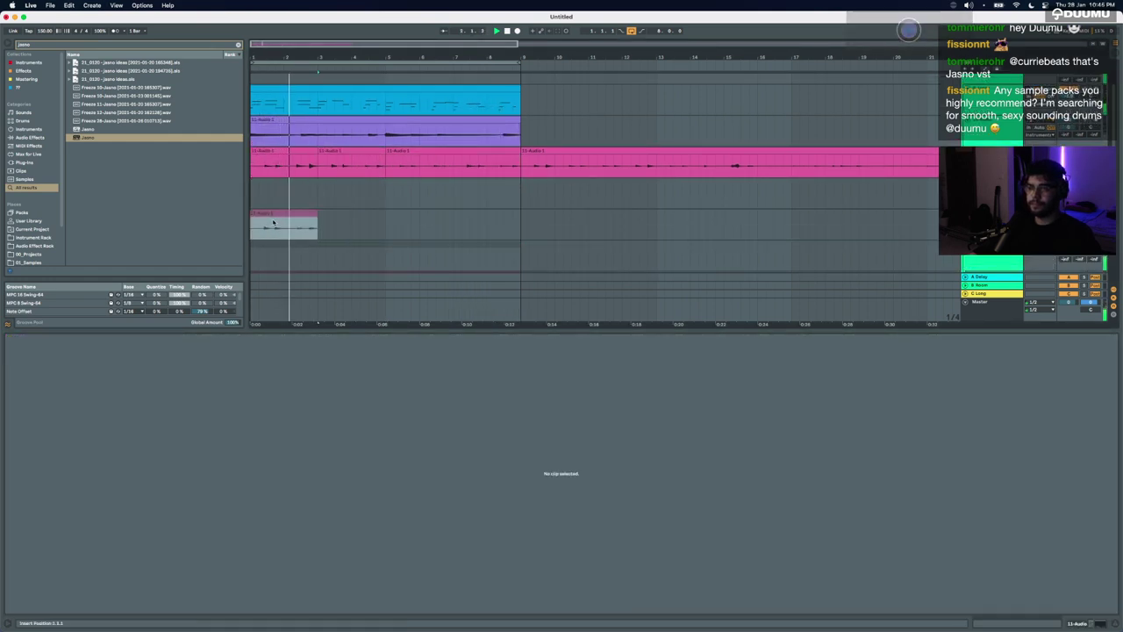
{"action": "left_click_drag", "start_coordinate": [298, 150], "coordinate": [298, 182]}
{"action": "left_click", "coordinate": [294, 215], "text": "shift"}
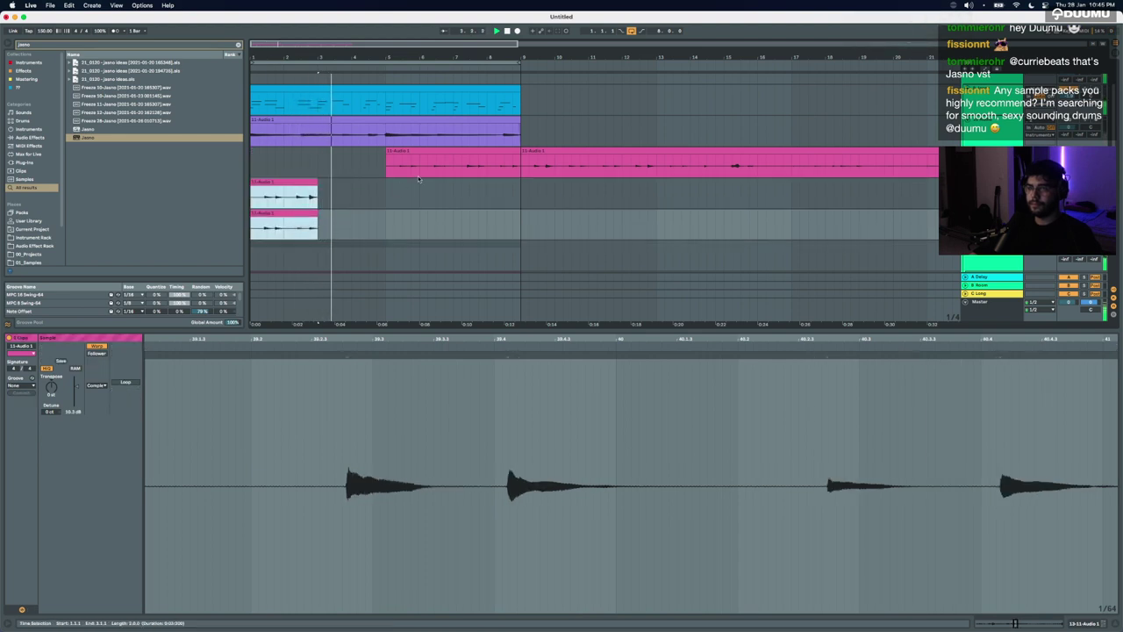
Step: Split the detuned clip at bar 7, place its halves at bar 3 on the two new tracks, and duplicate the clips through bar 9
{"action": "left_click", "coordinate": [456, 167]}
{"action": "key", "text": "super+e"}
{"action": "left_click_drag", "start_coordinate": [444, 150], "coordinate": [378, 190]}
{"action": "left_click", "coordinate": [521, 172]}
{"action": "key", "text": "super+shift+z"}
{"action": "key", "text": "super+shift+z"}
{"action": "key", "text": "super+shift+z"}
{"action": "key", "text": "super+shift+z"}
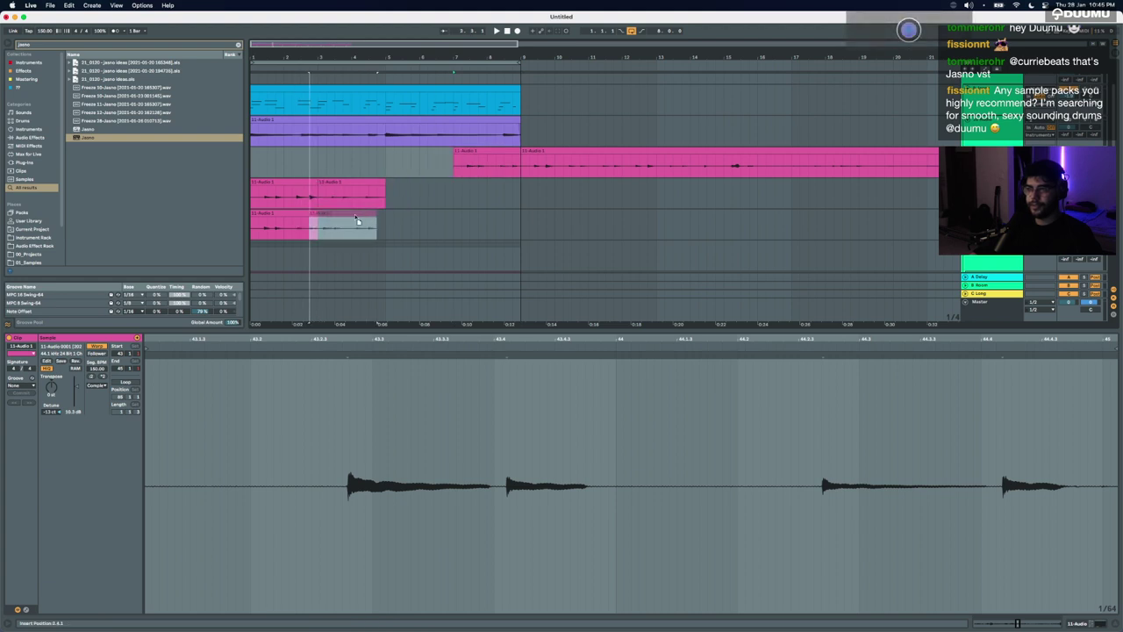
{"action": "key", "text": "super+shift+z"}
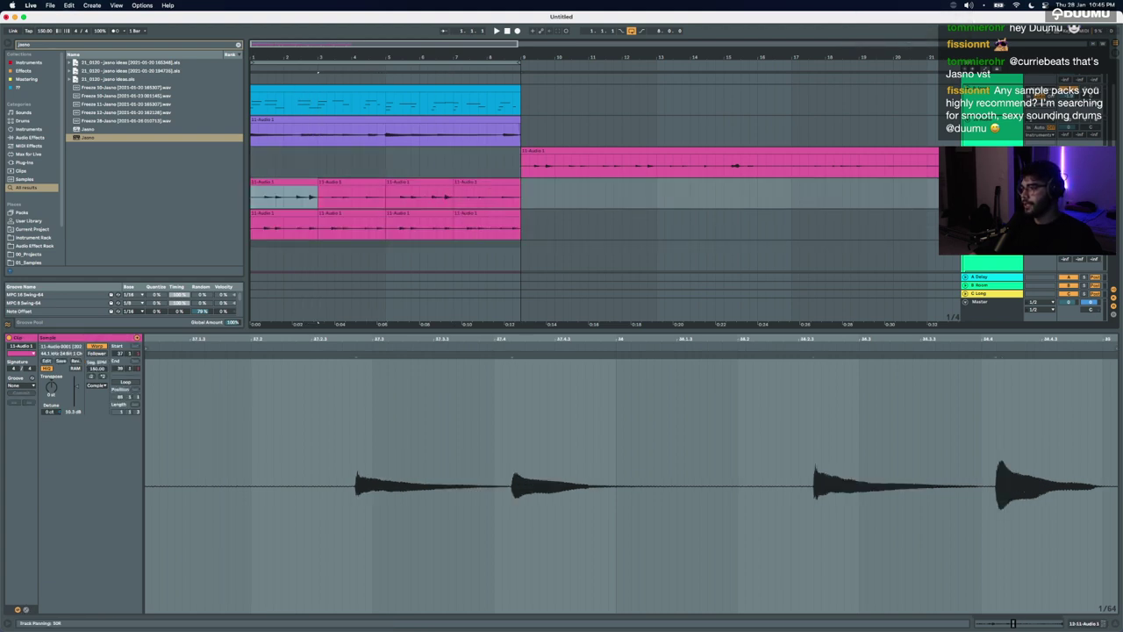
Step: Group the two new layered tracks and set the group's volume to -4.0 dB
{"action": "left_click", "coordinate": [992, 225], "text": "shift"}
{"action": "key", "text": "super+g"}
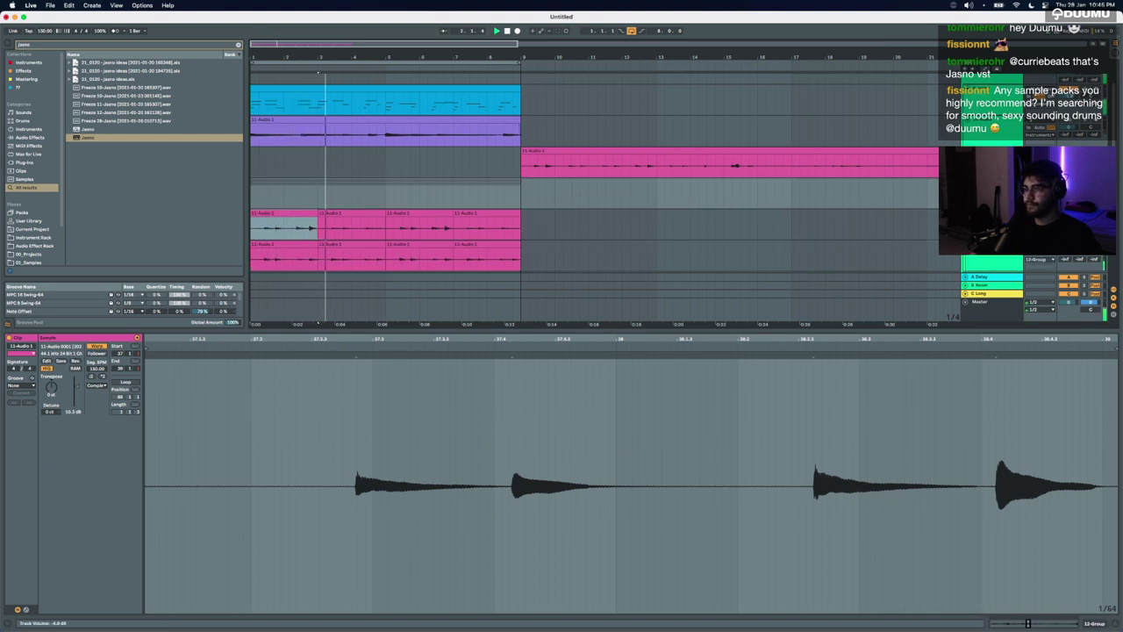
Step: Split the remaining take at bar 25 and move the later section to bar 1
{"action": "scroll", "coordinate": [560, 194], "scroll_direction": "down", "scroll_amount": 4}
{"action": "scroll", "coordinate": [558, 195], "scroll_direction": "down", "scroll_amount": 2}
{"action": "scroll", "coordinate": [461, 194], "scroll_direction": "up", "scroll_amount": 6}
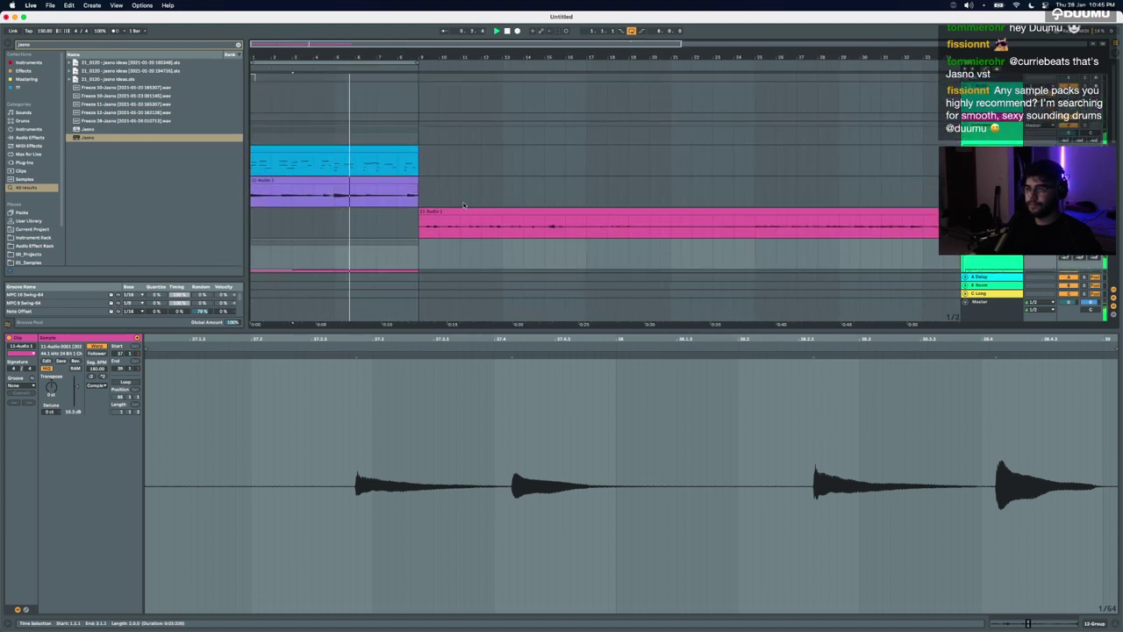
{"action": "scroll", "coordinate": [463, 205], "scroll_direction": "down", "scroll_amount": 2}
{"action": "left_click", "coordinate": [572, 215]}
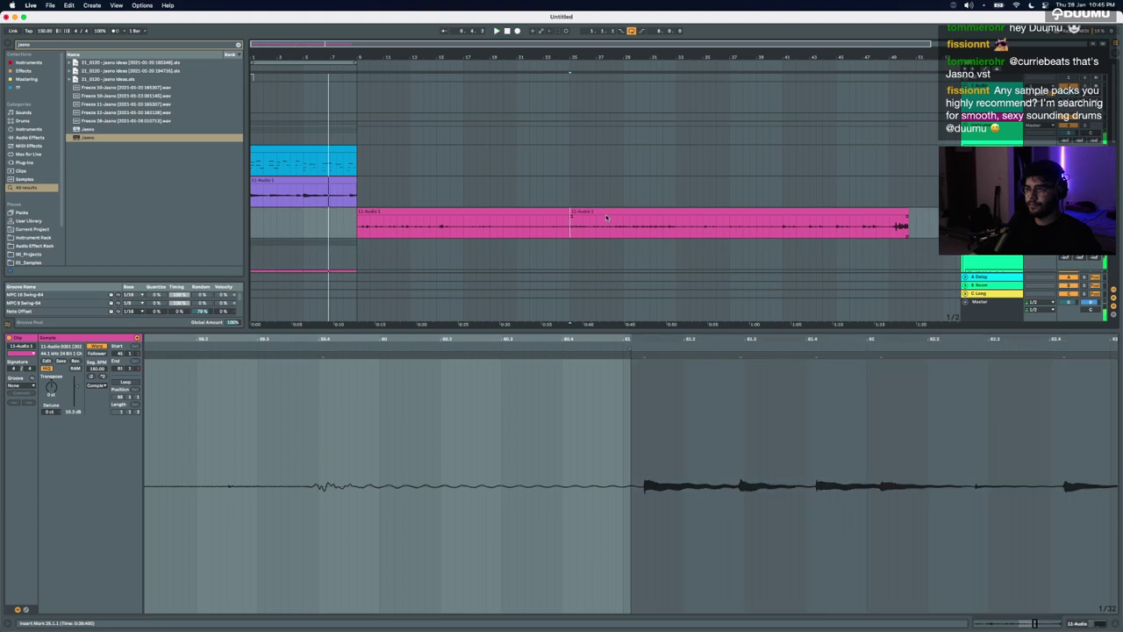
{"action": "left_click_drag", "start_coordinate": [606, 214], "coordinate": [274, 208]}
{"action": "scroll", "coordinate": [273, 208], "scroll_direction": "up", "scroll_amount": 4}
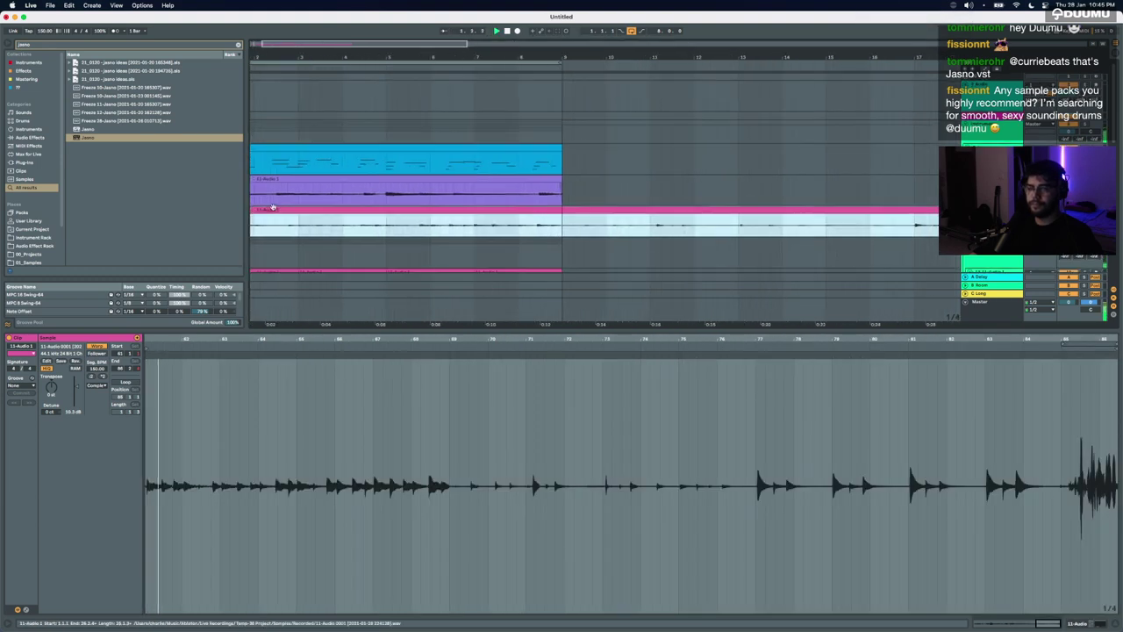
{"action": "scroll", "coordinate": [272, 207], "scroll_direction": "up", "scroll_amount": 2}
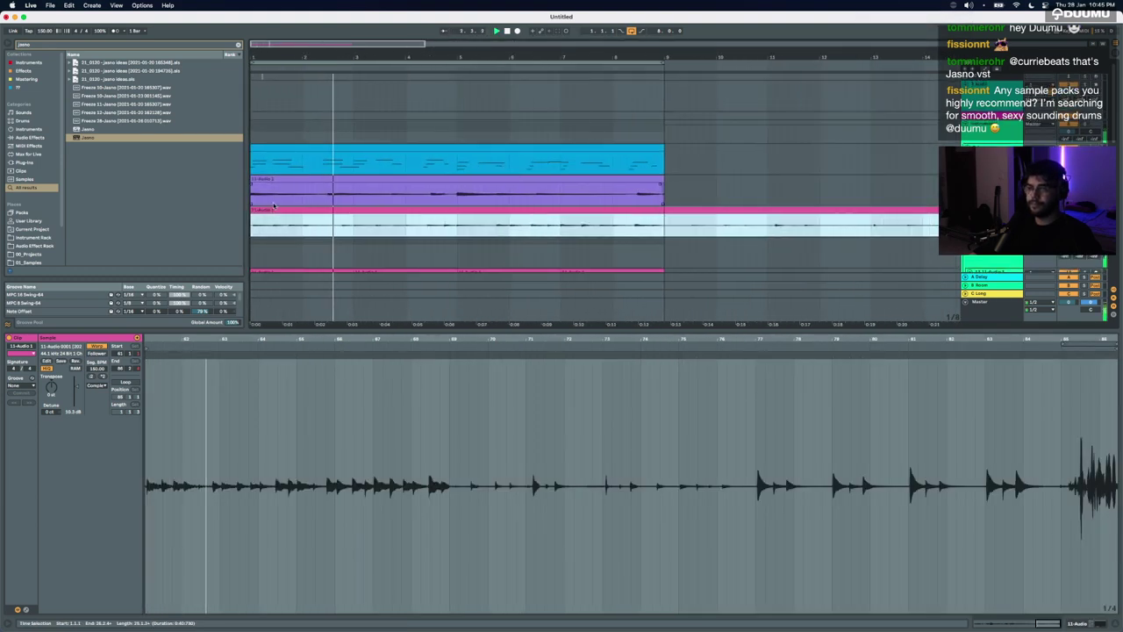
Step: Split the take at bars 5 and 9, and stack its first two four-bar segments from bar 1 on two new audio tracks
{"action": "scroll", "coordinate": [274, 206], "scroll_direction": "down", "scroll_amount": 3}
{"action": "scroll", "coordinate": [290, 209], "scroll_direction": "down", "scroll_amount": 2}
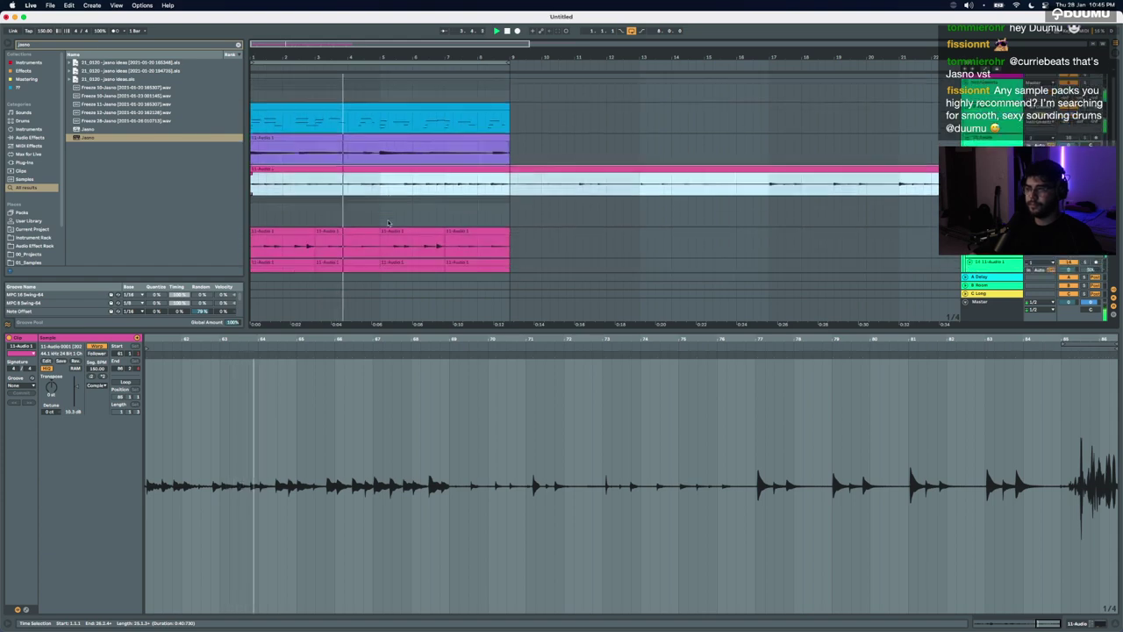
{"action": "scroll", "coordinate": [368, 212], "scroll_direction": "down", "scroll_amount": 4}
{"action": "scroll", "coordinate": [434, 216], "scroll_direction": "up", "scroll_amount": 4}
{"action": "left_click", "coordinate": [464, 228]}
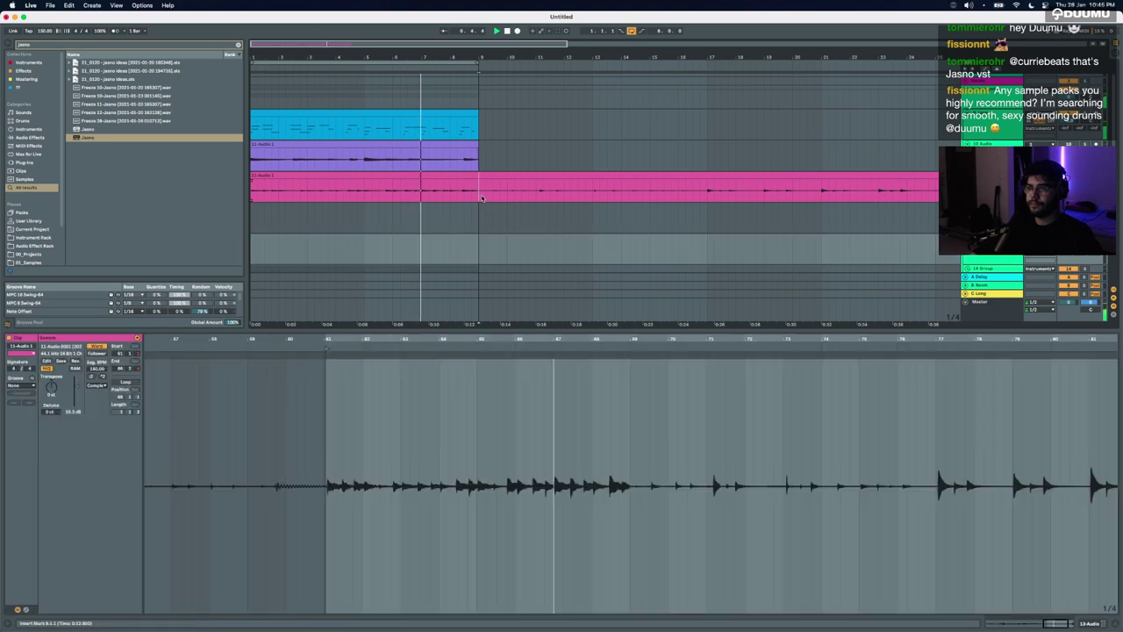
{"action": "left_click", "coordinate": [467, 173]}
{"action": "mouse_move", "coordinate": [467, 173]}
{"action": "left_mouse_down"}
{"action": "mouse_move", "coordinate": [449, 209]}
{"action": "mouse_move", "coordinate": [357, 235]}
{"action": "mouse_move", "coordinate": [268, 235]}
{"action": "left_mouse_up"}
{"action": "left_click", "coordinate": [363, 221]}
{"action": "key", "text": "super+e"}
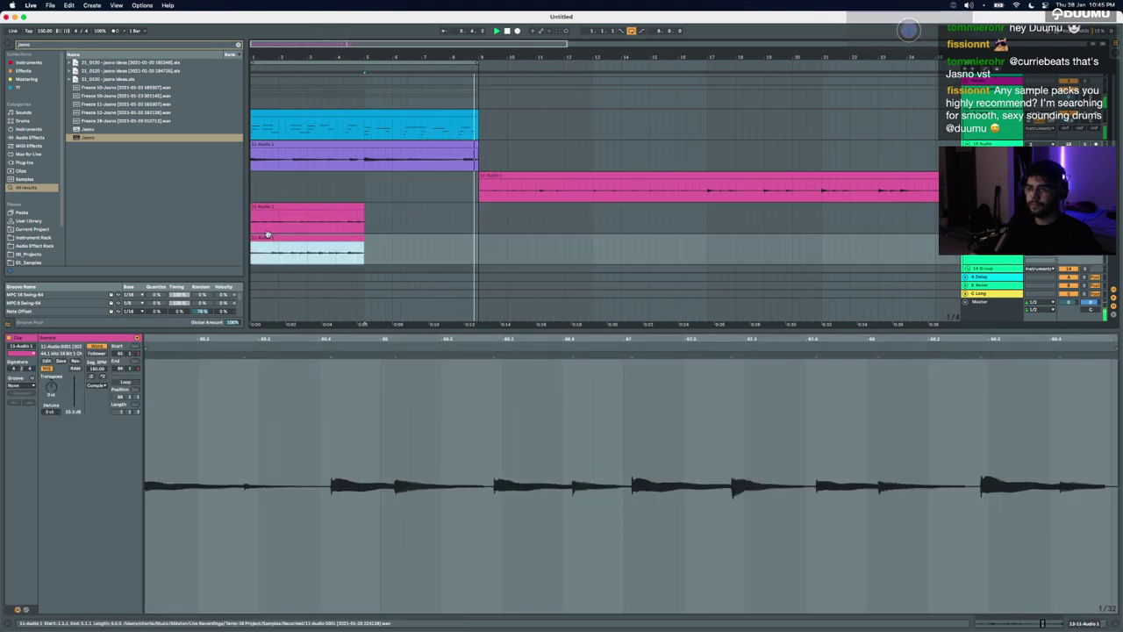
Step: Duplicate the two stacked four-bar clips to fill bars 5–9
{"action": "left_click", "coordinate": [287, 214], "text": "shift"}
{"action": "left_click", "coordinate": [288, 208], "text": "shift"}
{"action": "key", "text": "super+d"}
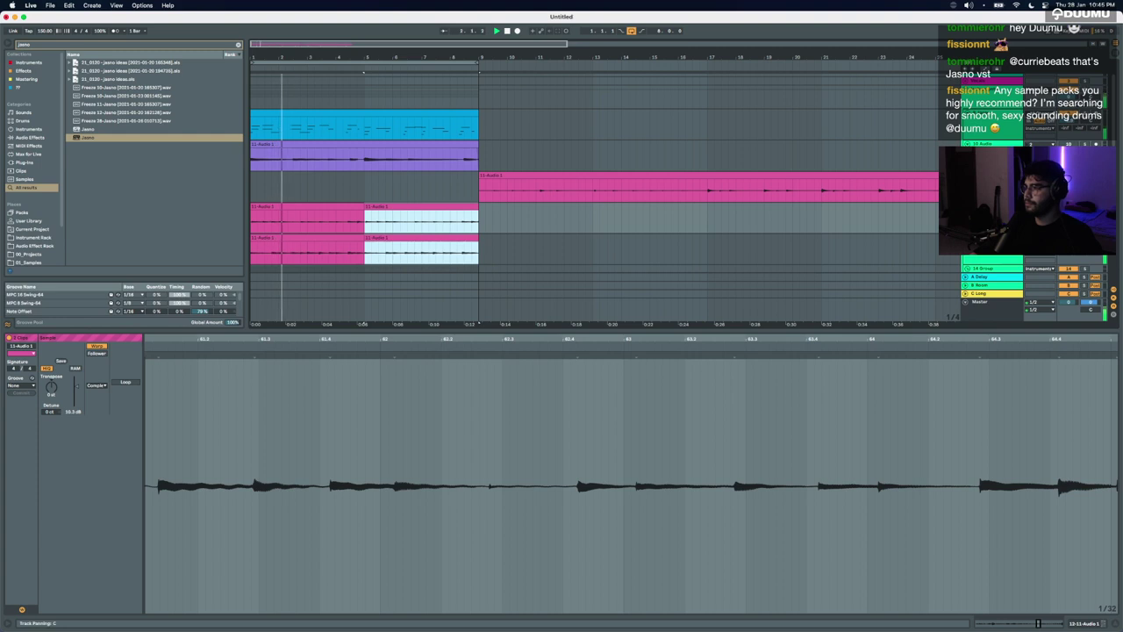
Step: Pan the newest pair of stacked tracks apart and group them
{"action": "left_click_drag", "start_coordinate": [1090, 214], "coordinate": [1090, 222]}
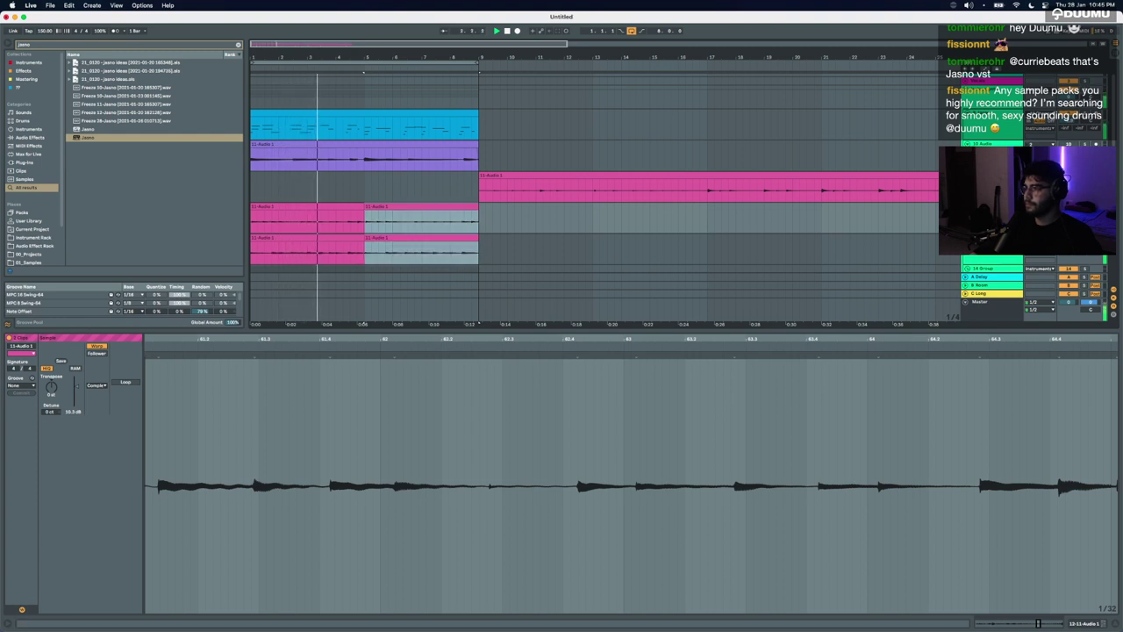
{"action": "left_click", "coordinate": [992, 238], "text": "shift"}
{"action": "key", "text": "super+g"}
Step: Split the leftover take at bars 17 and 25, and move the bar 17–25 section to bar 1
{"action": "key", "text": "minus"}
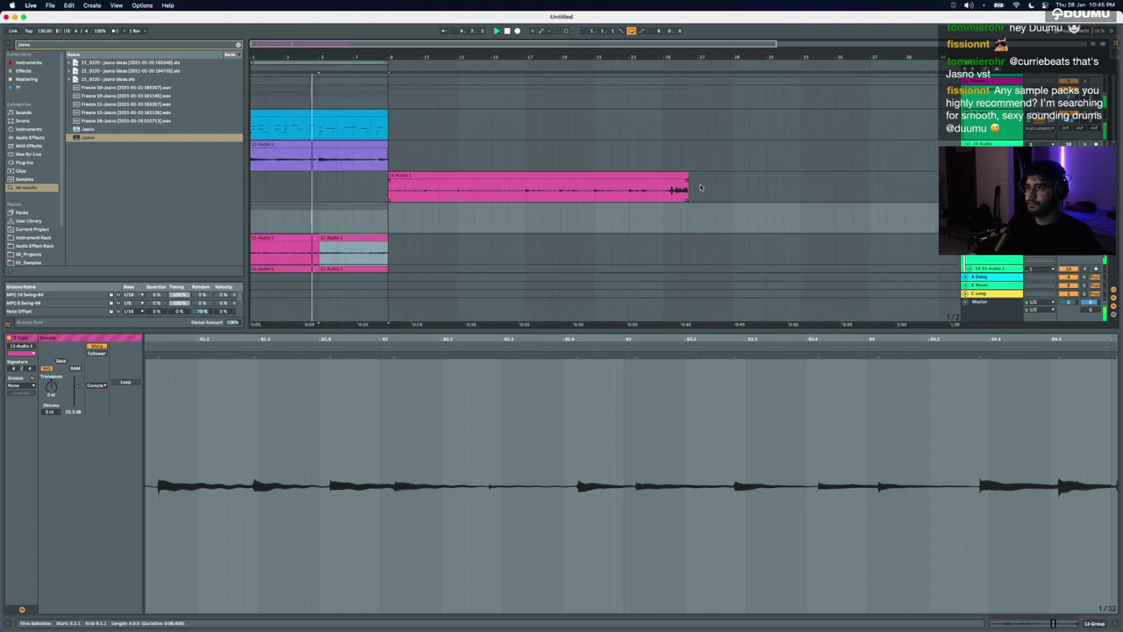
{"action": "left_click", "coordinate": [527, 193]}
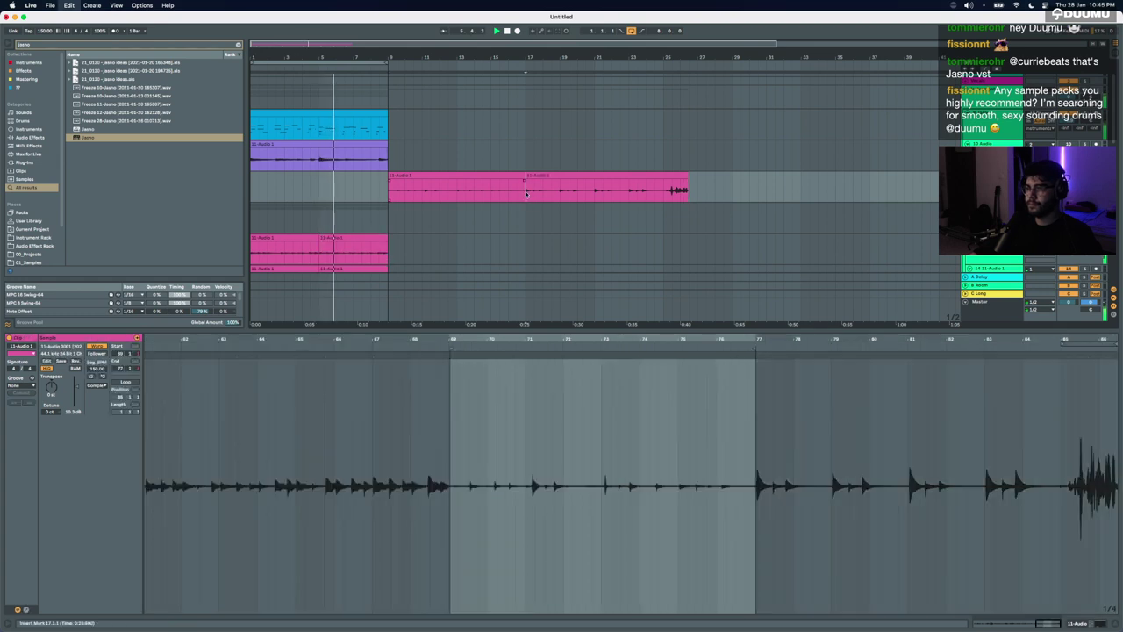
{"action": "left_click", "coordinate": [663, 192]}
{"action": "key", "text": "super+e"}
{"action": "left_click_drag", "start_coordinate": [620, 176], "coordinate": [334, 187]}
{"action": "left_click", "coordinate": [422, 175]}
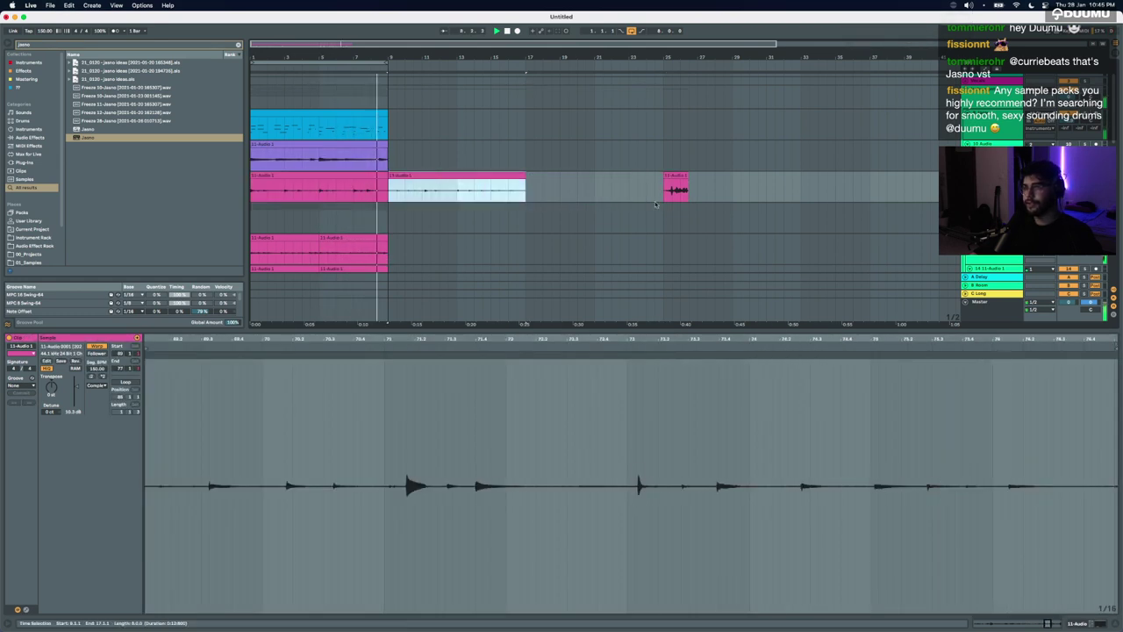
Step: Delete the leftover audio after bar 9 on the pink take's track
{"action": "left_click", "coordinate": [742, 195], "text": "shift"}
{"action": "key", "text": "plus"}
{"action": "key", "text": "Delete"}
{"action": "scroll", "coordinate": [364, 178], "scroll_direction": "left", "scroll_amount": 5}
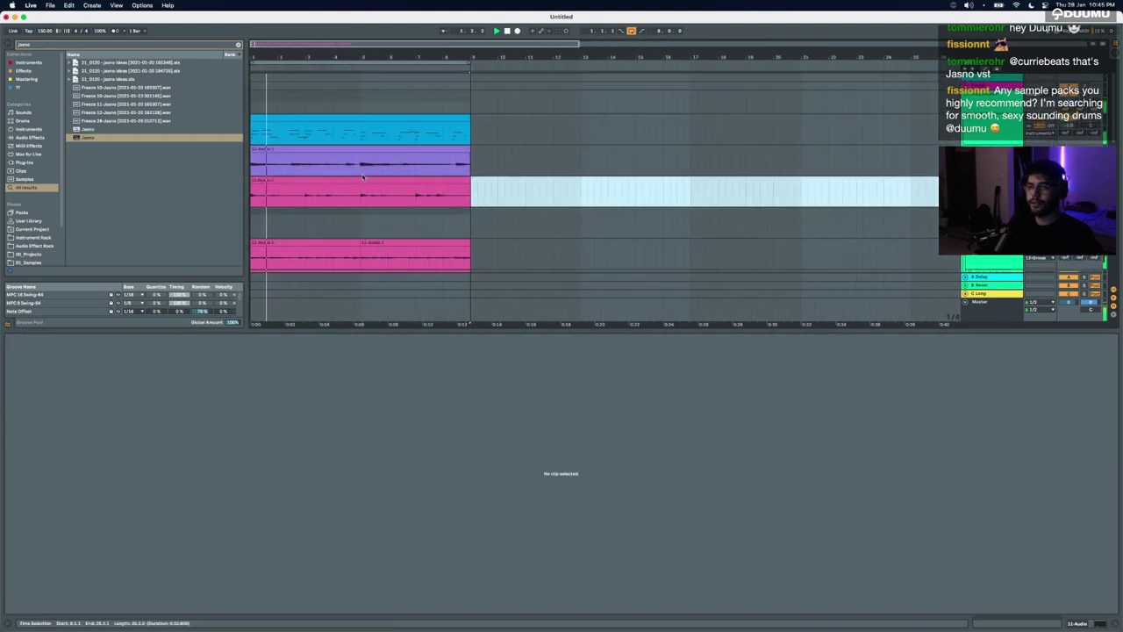
Step: Group the panned stereo layer groups together into one parent group
{"action": "scroll", "coordinate": [363, 177], "scroll_direction": "down", "scroll_amount": 1}
{"action": "scroll", "coordinate": [363, 177], "scroll_direction": "down", "scroll_amount": 1}
{"action": "left_click", "coordinate": [983, 136]}
{"action": "scroll", "coordinate": [983, 176], "scroll_direction": "down", "scroll_amount": 3}
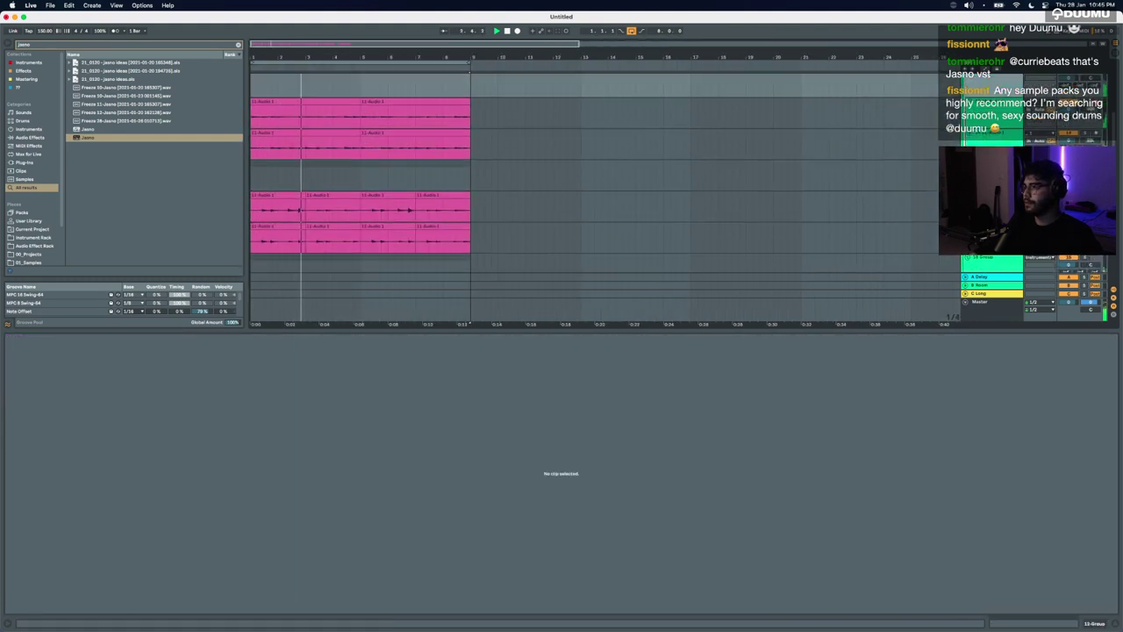
{"action": "left_click", "coordinate": [983, 225], "text": "shift"}
{"action": "key", "text": "super+g"}
{"action": "scroll", "coordinate": [983, 193], "scroll_direction": "up", "scroll_amount": 1}
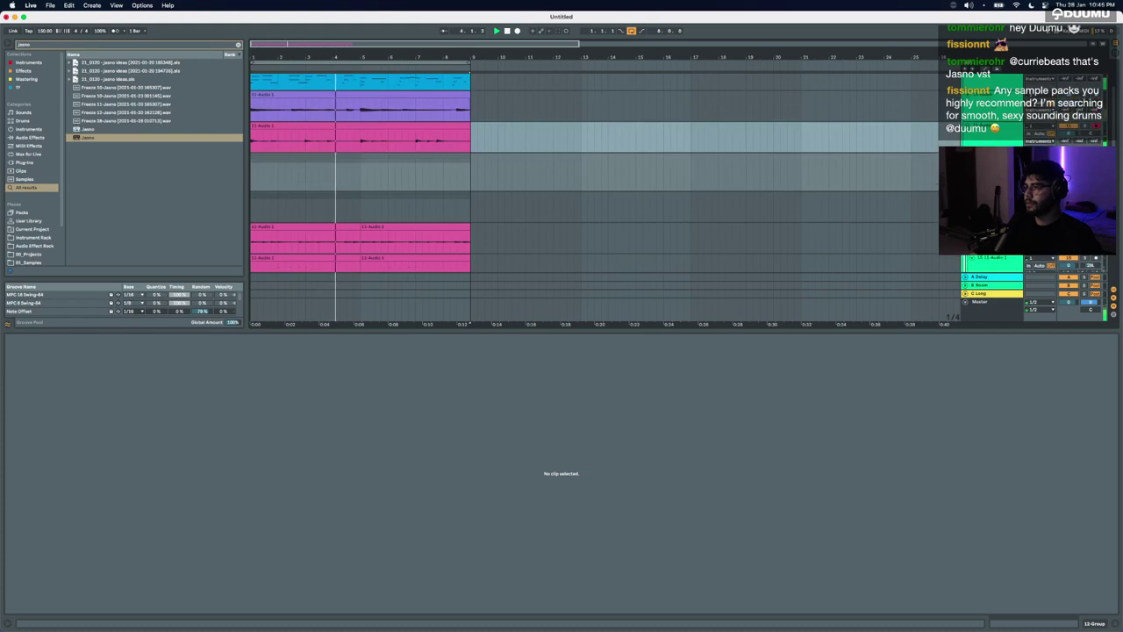
Step: Find EQ Eight in the browser and add it to the new parent group
{"action": "key", "text": "super+f"}
{"action": "type", "text": "eq"}
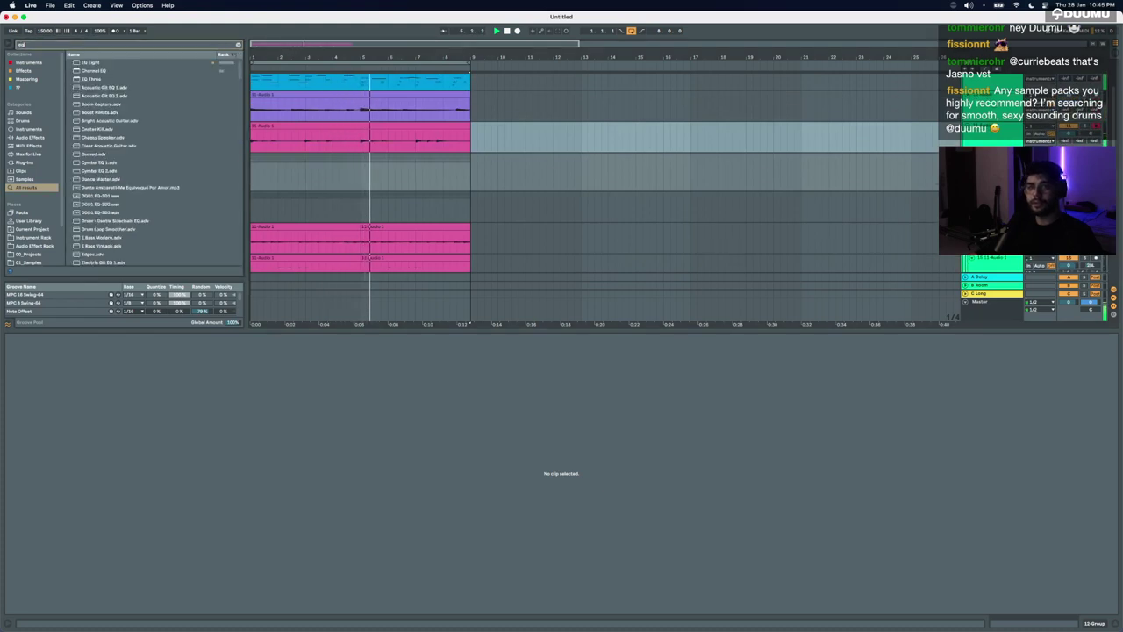
{"action": "key", "text": "Down"}
{"action": "key", "text": "Return"}
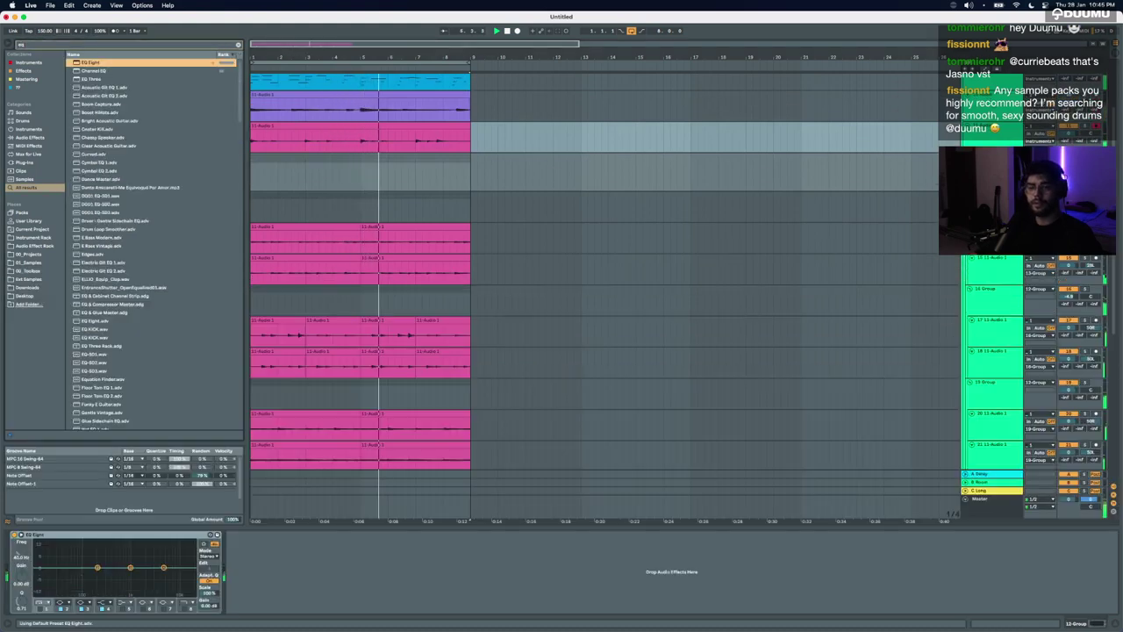
Step: Shape the group's EQ Eight with a low cut at about 144 Hz, a high cut at about 6.8 kHz and a slight mid dip
{"action": "left_click", "coordinate": [39, 610]}
{"action": "left_click_drag", "start_coordinate": [63, 568], "coordinate": [76, 578]}
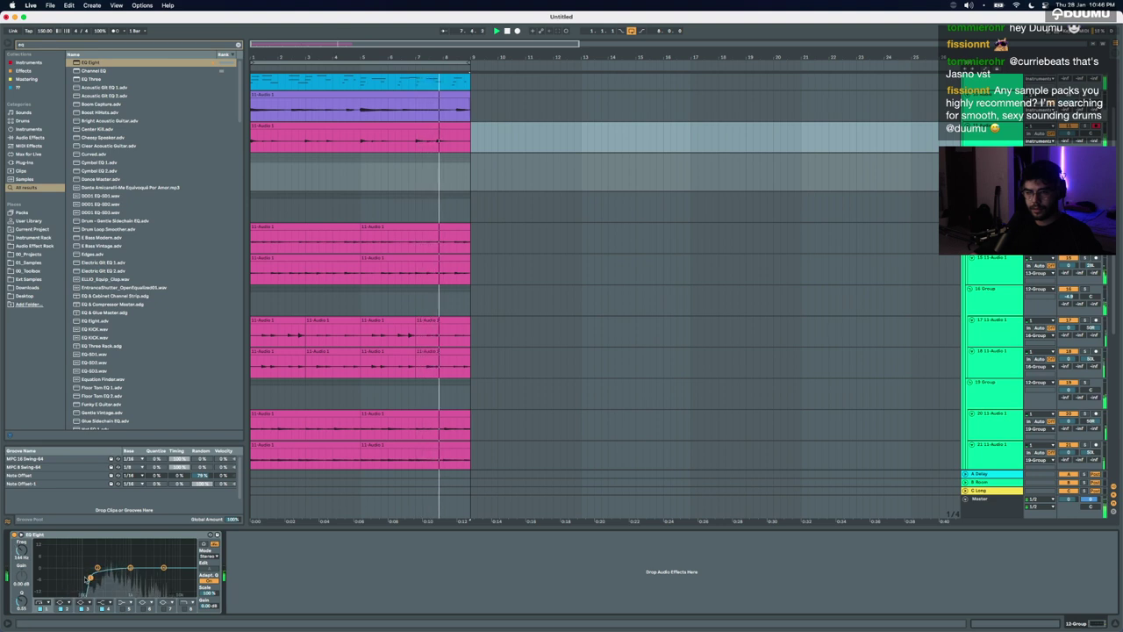
{"action": "left_click", "coordinate": [186, 608]}
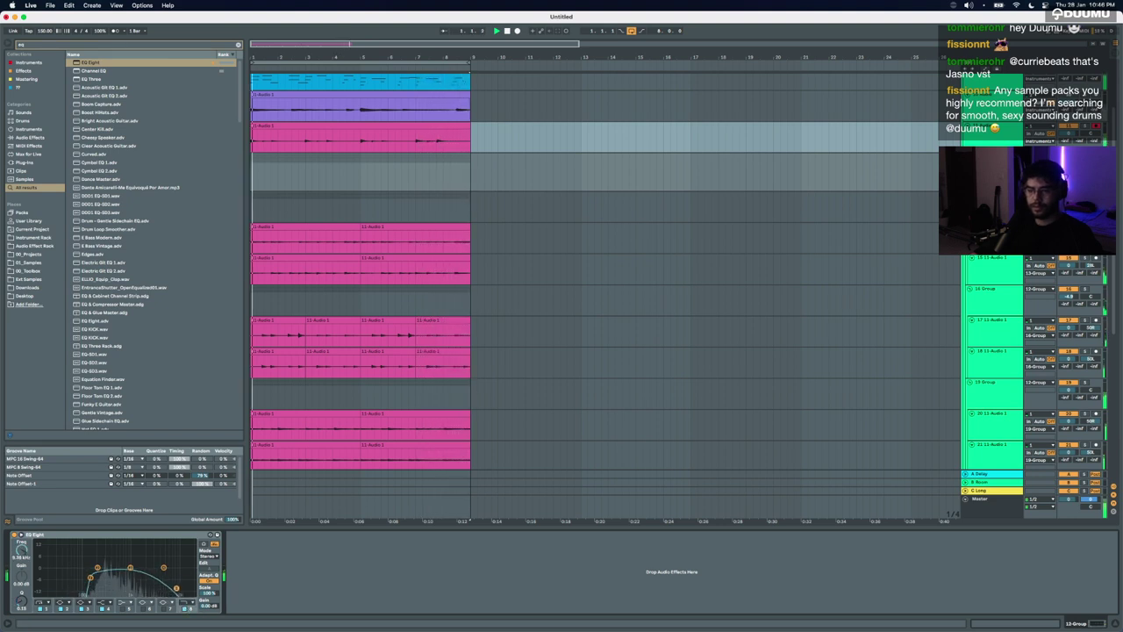
{"action": "left_click_drag", "start_coordinate": [128, 575], "coordinate": [107, 575]}
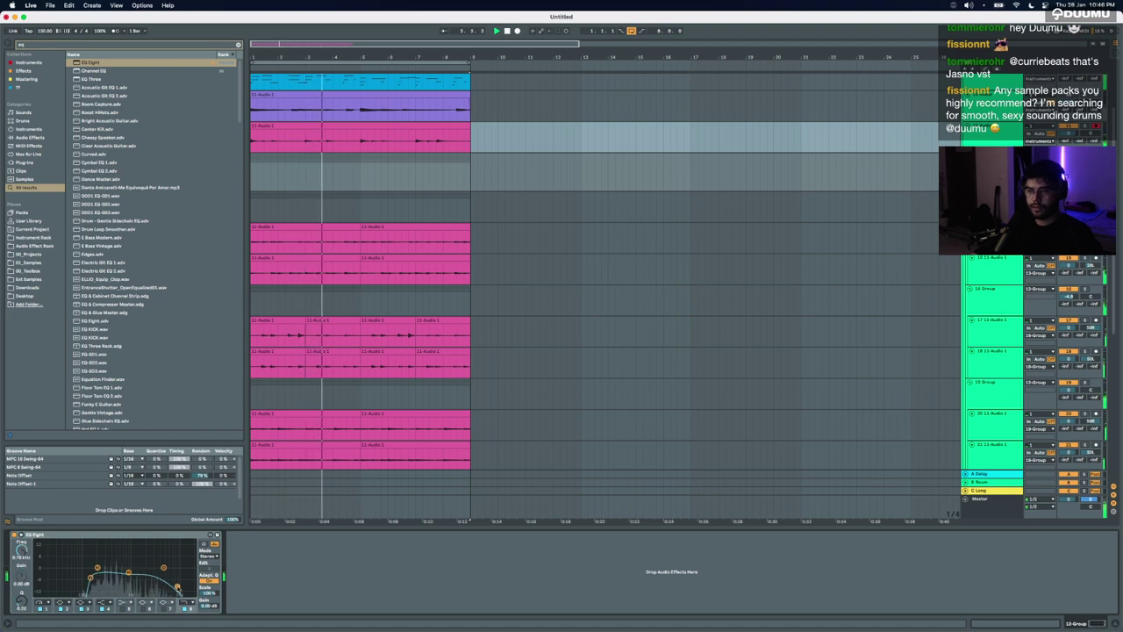
Step: Look through the drum and sample packs in the 01_Samples folder, such as Jviews, Laxcity and Gimme All Your Drums
{"action": "scroll", "coordinate": [999, 256], "scroll_direction": "up", "scroll_amount": 4}
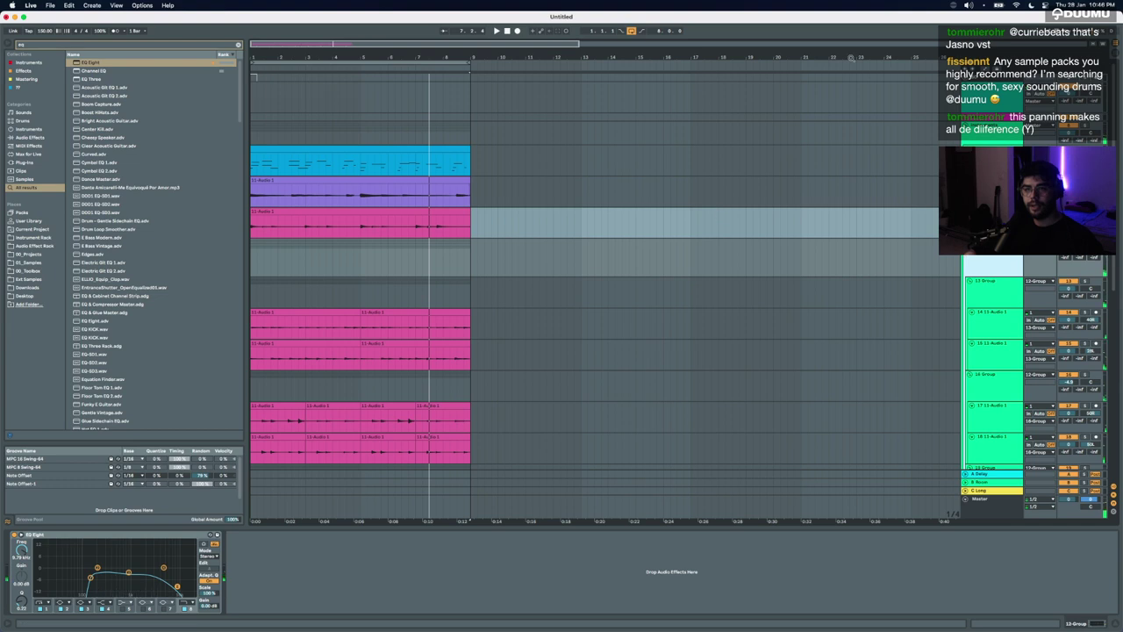
{"action": "left_click", "coordinate": [27, 254]}
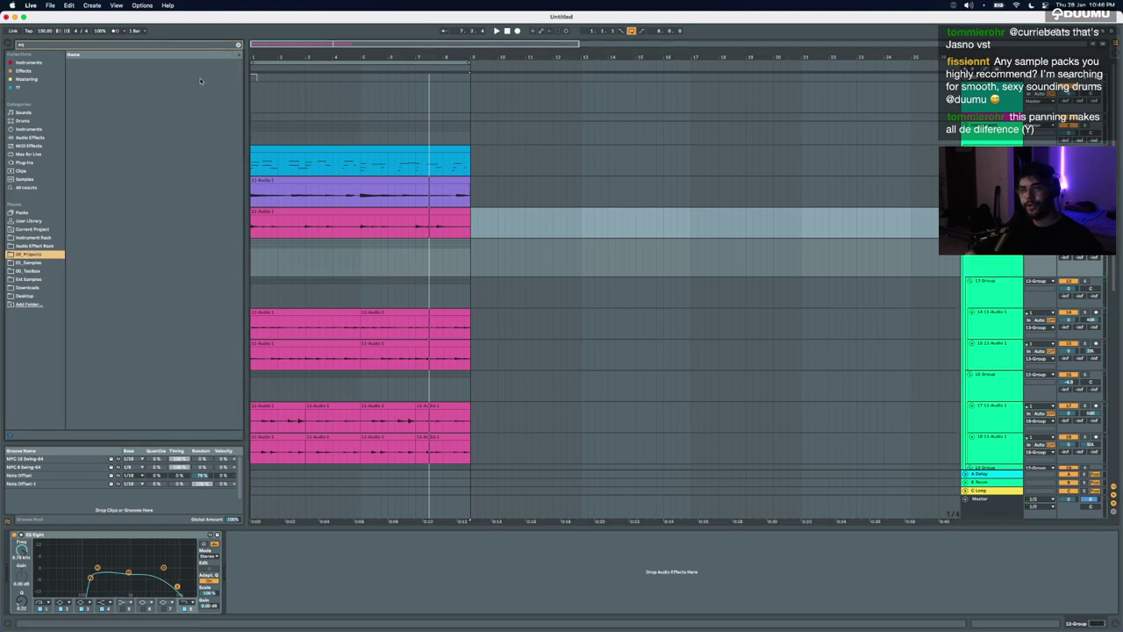
{"action": "left_click", "coordinate": [239, 44]}
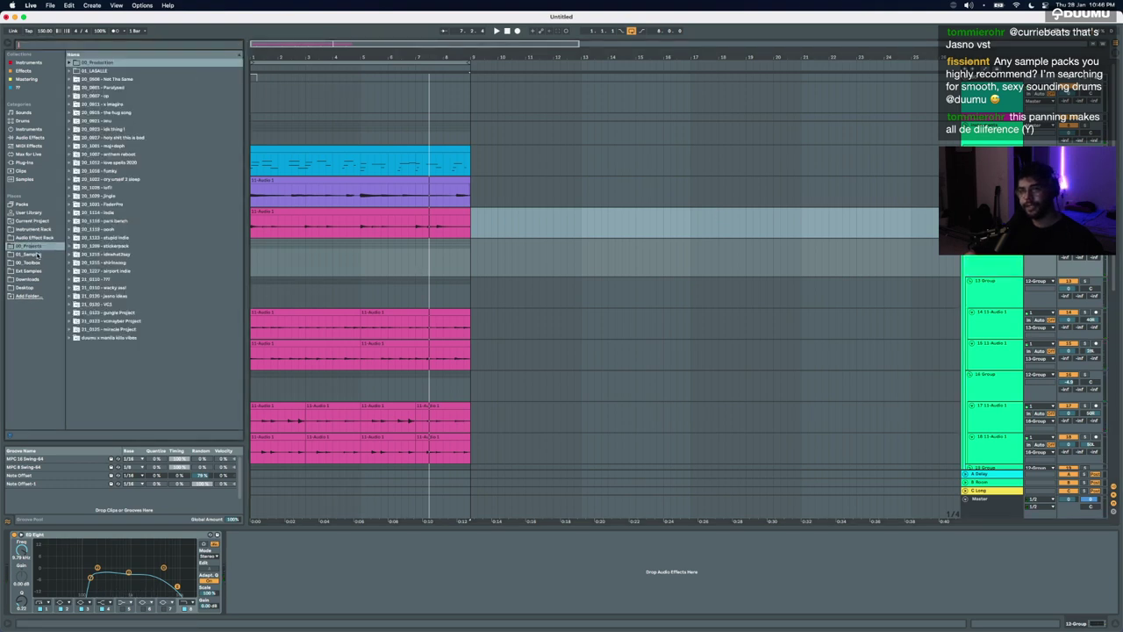
{"action": "left_click", "coordinate": [30, 255]}
{"action": "left_click", "coordinate": [83, 146]}
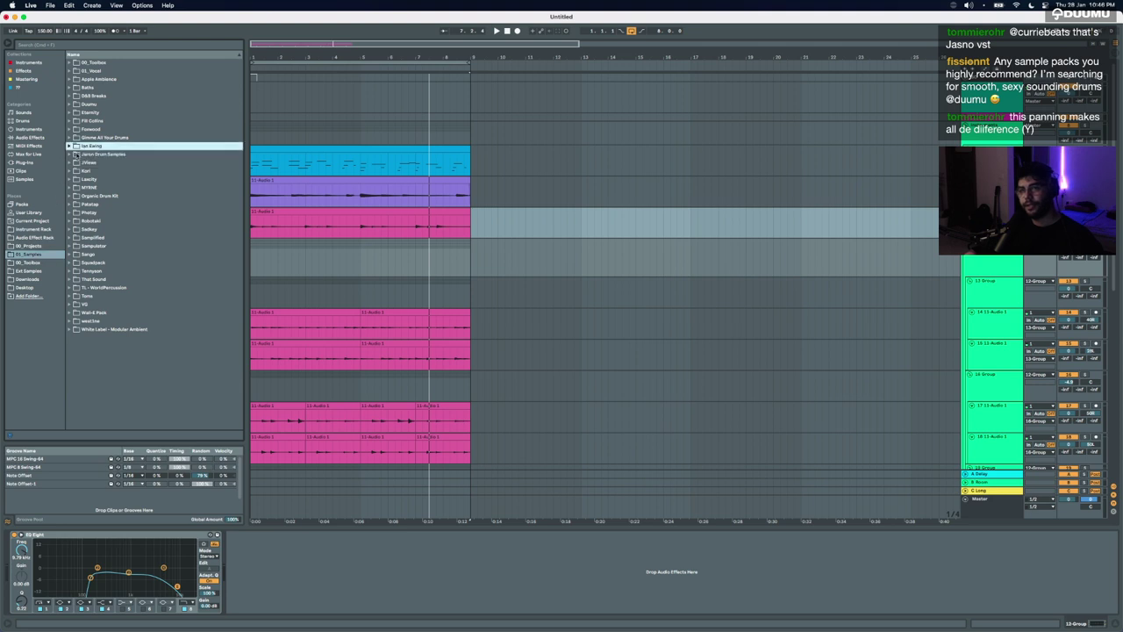
{"action": "left_click", "coordinate": [91, 163]}
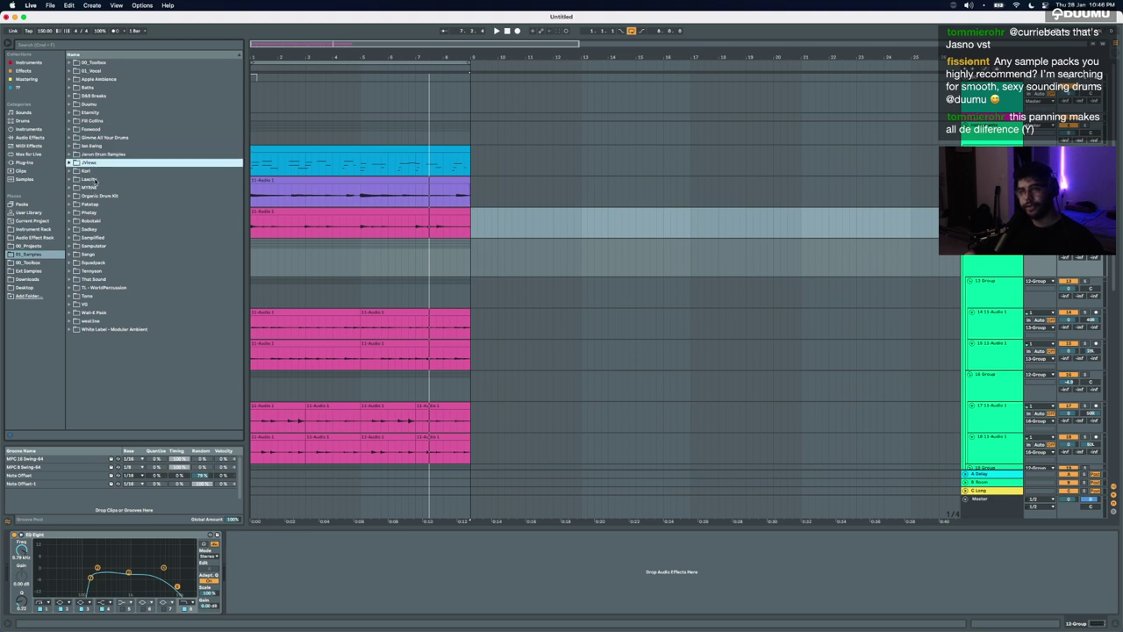
{"action": "left_click", "coordinate": [94, 180]}
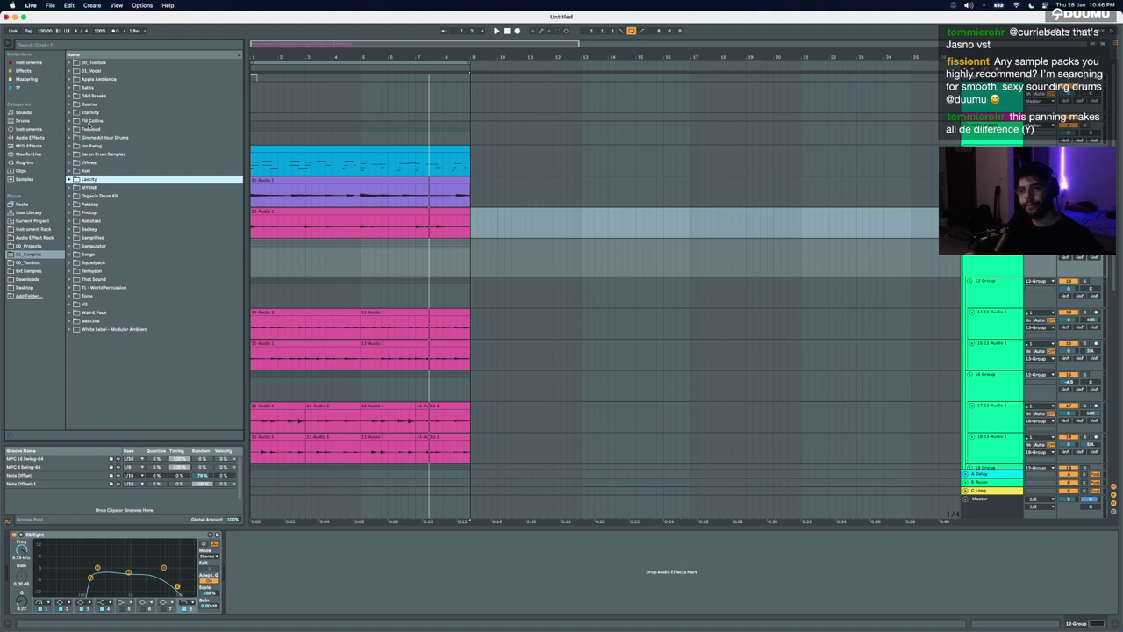
{"action": "left_click", "coordinate": [82, 138]}
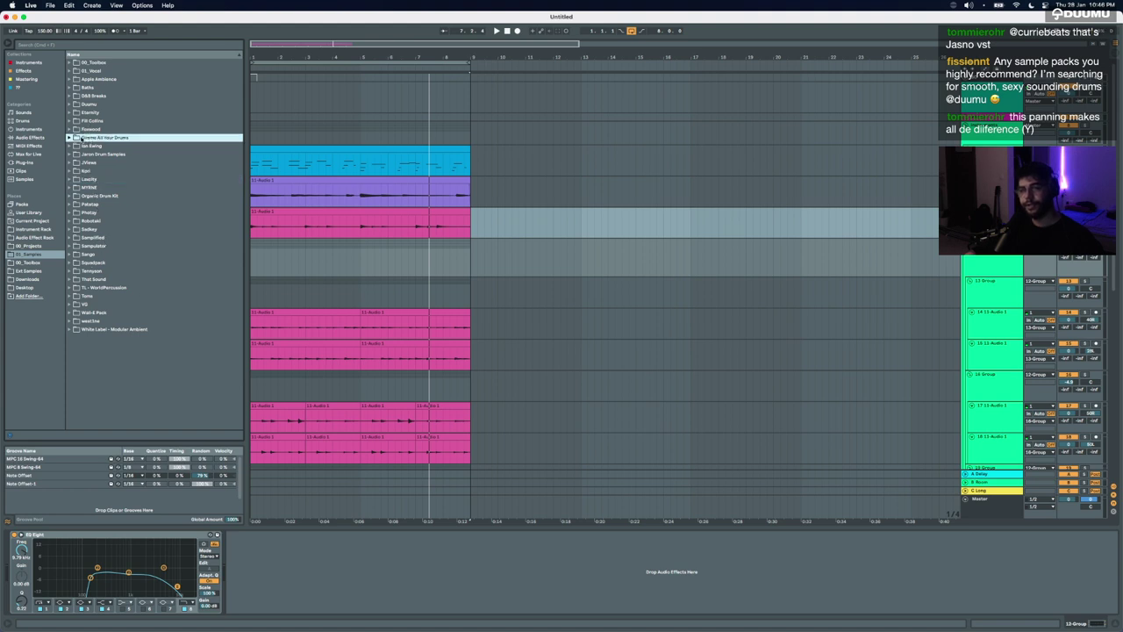
Step: Insert a new audio track directly below the Jaeno track
{"action": "left_click", "coordinate": [359, 224]}
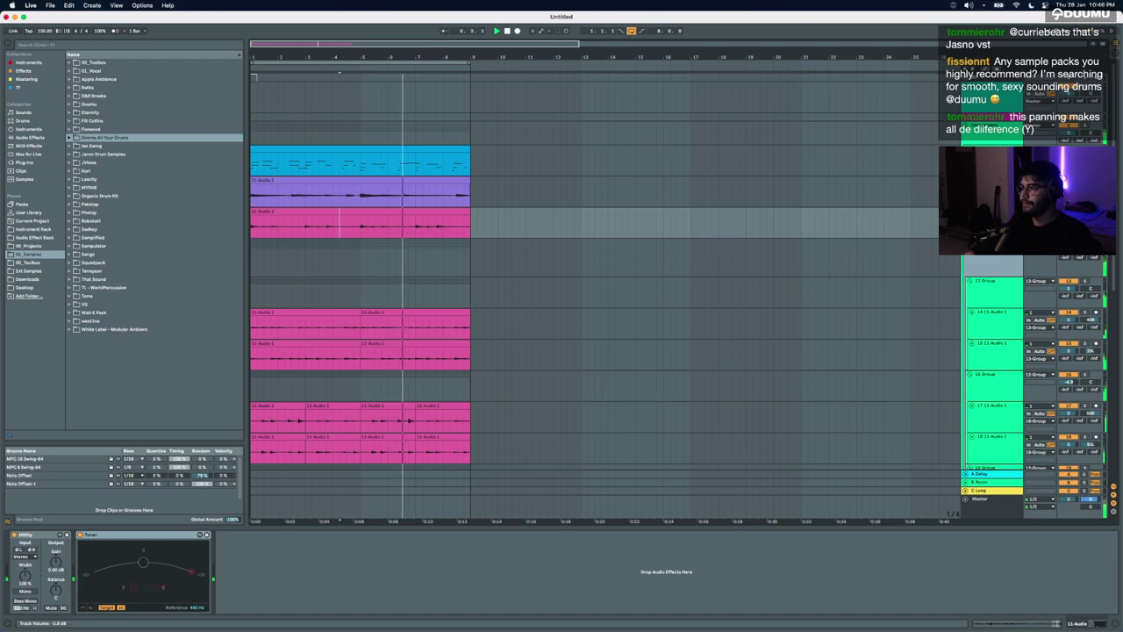
{"action": "left_click", "coordinate": [995, 158]}
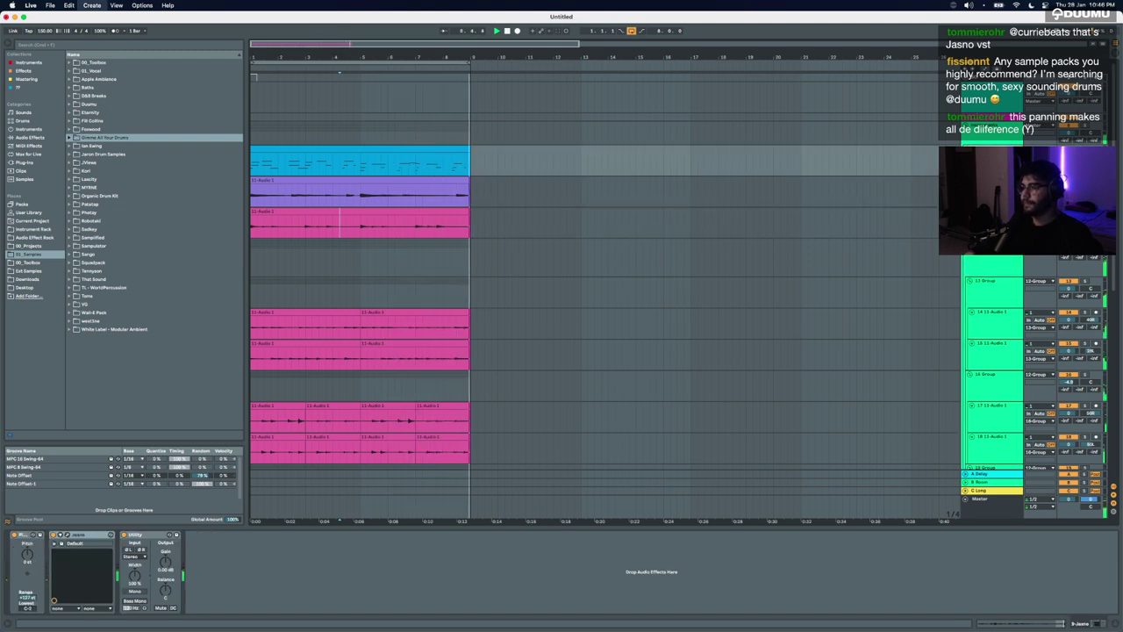
{"action": "key", "text": "super+t"}
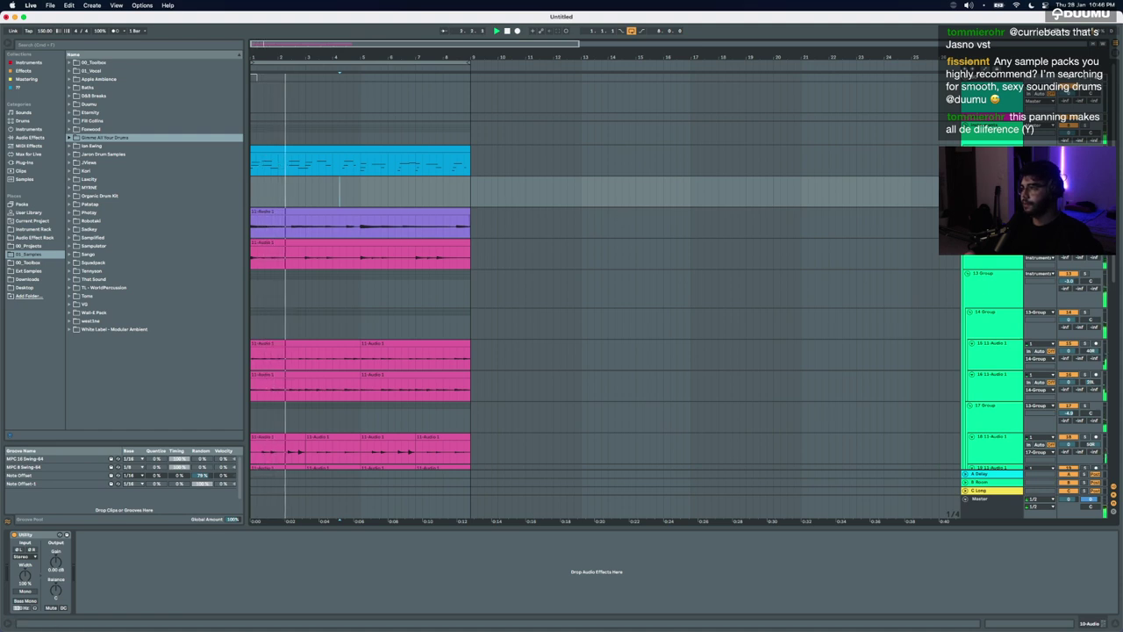
Step: Try transposing the purple take's clip upward while listening to the loop
{"action": "left_click", "coordinate": [308, 211]}
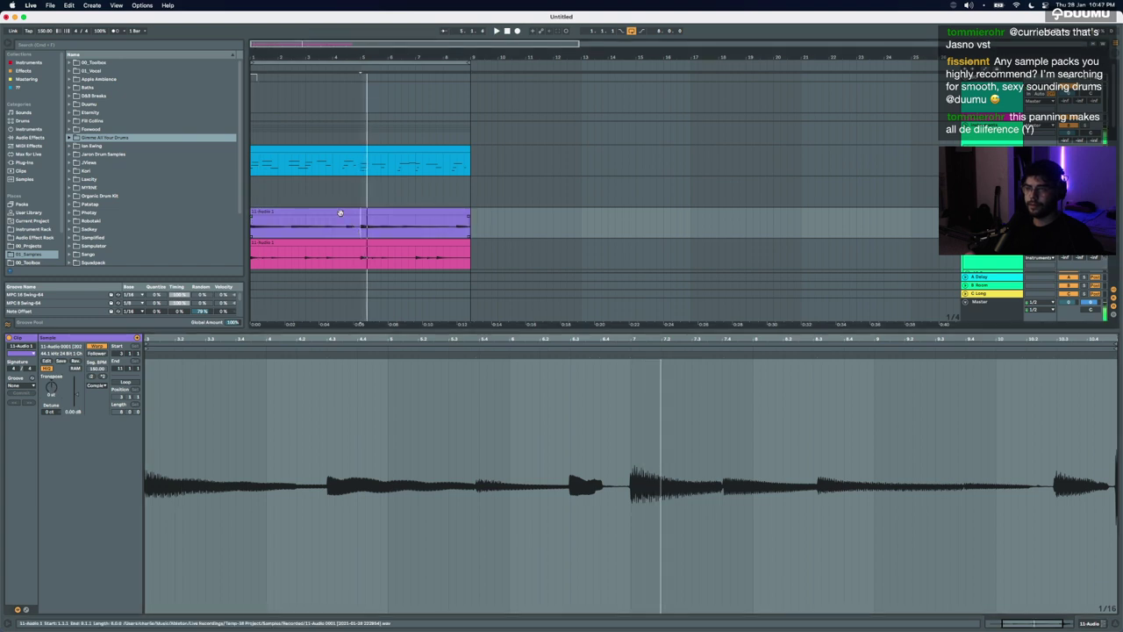
{"action": "left_click", "coordinate": [340, 213]}
{"action": "key", "text": "space"}
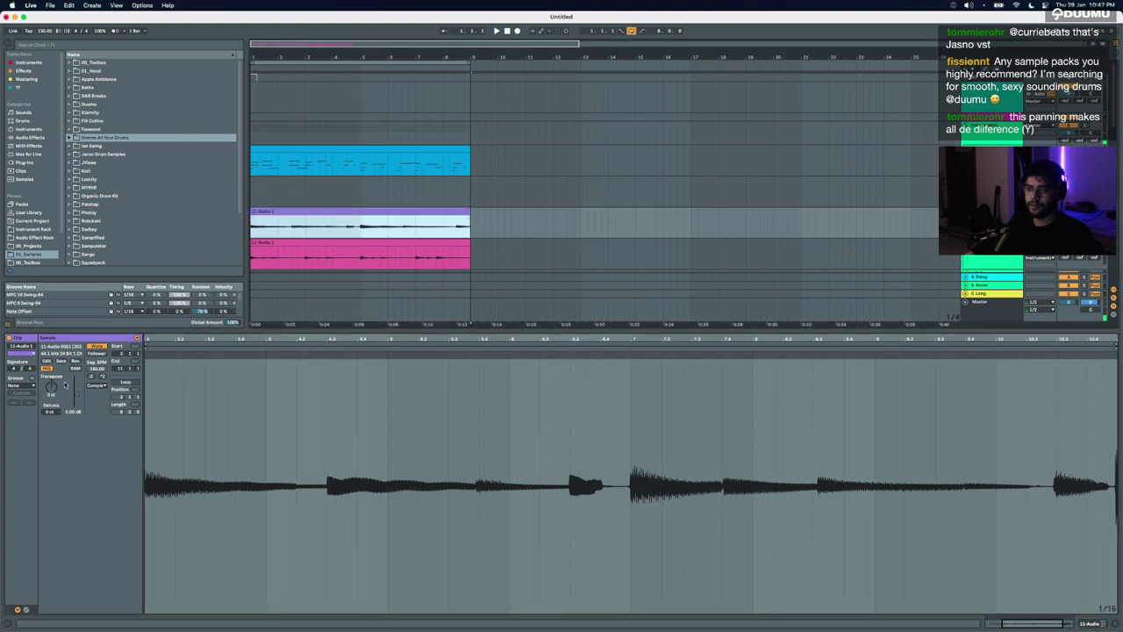
{"action": "left_click", "coordinate": [53, 387]}
{"action": "key", "text": "space"}
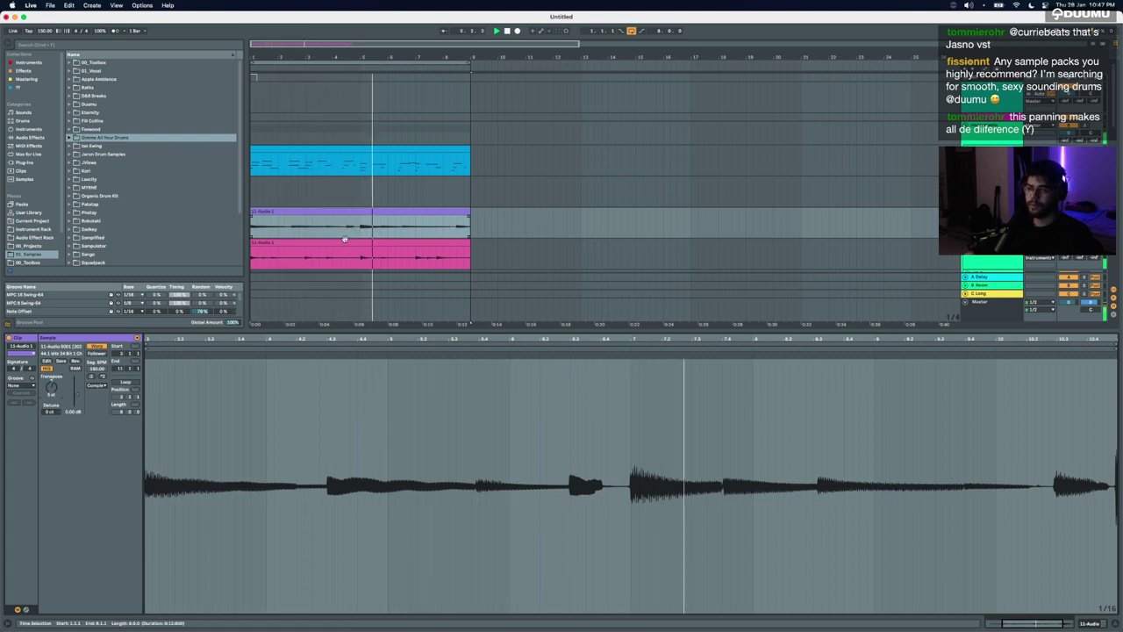
{"action": "left_click_drag", "start_coordinate": [50, 388], "coordinate": [50, 392]}
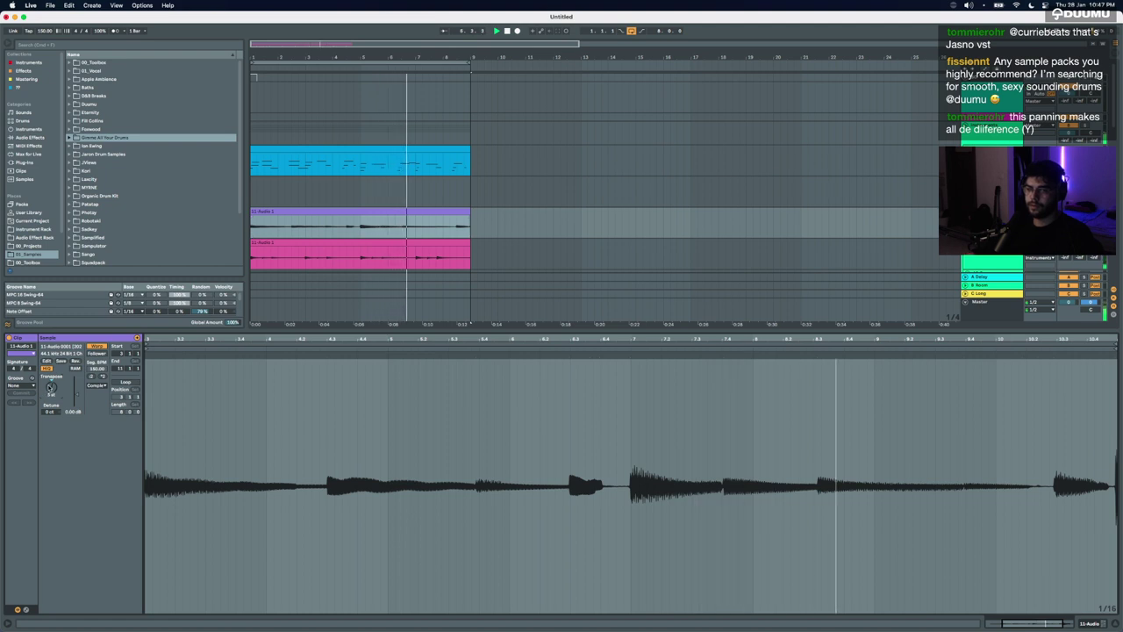
Step: Audition the purple take from bar 5 and try other transpositions on its clip
{"action": "key", "text": "space"}
{"action": "key", "text": "space"}
{"action": "key", "text": "space"}
{"action": "left_click", "coordinate": [358, 230]}
{"action": "key", "text": "space"}
{"action": "key", "text": "space"}
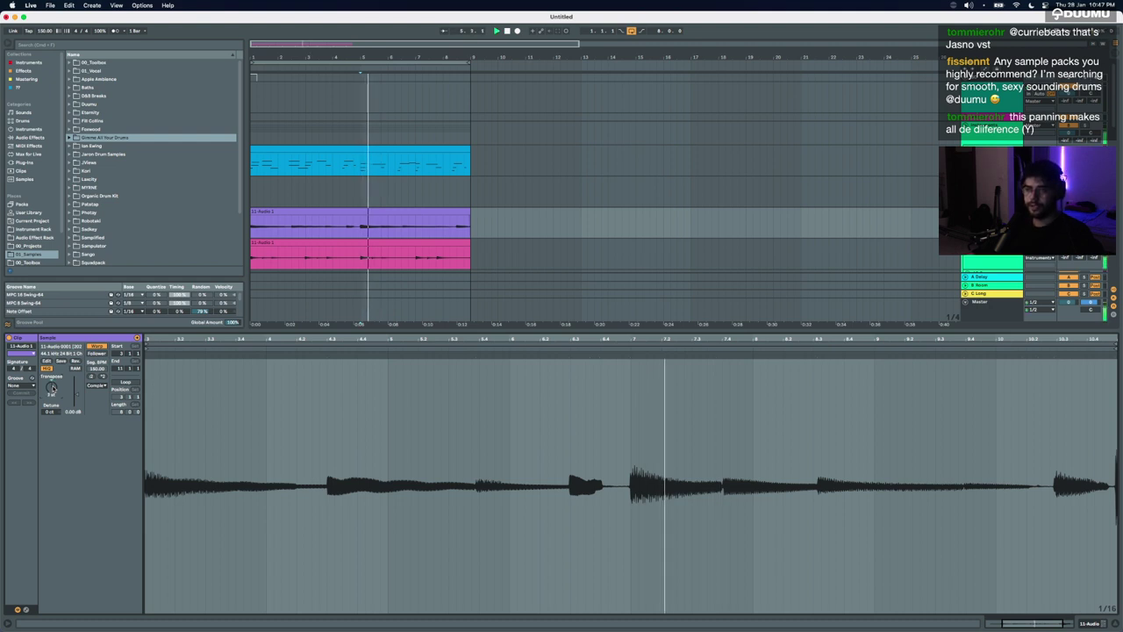
{"action": "left_click", "coordinate": [279, 211]}
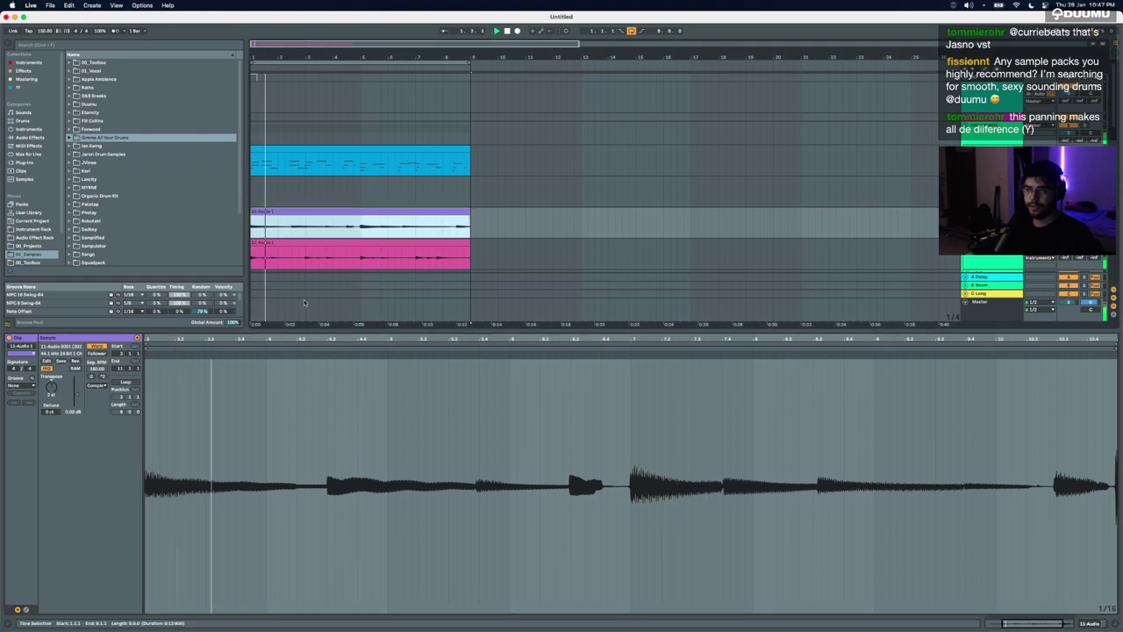
{"action": "left_click", "coordinate": [52, 396]}
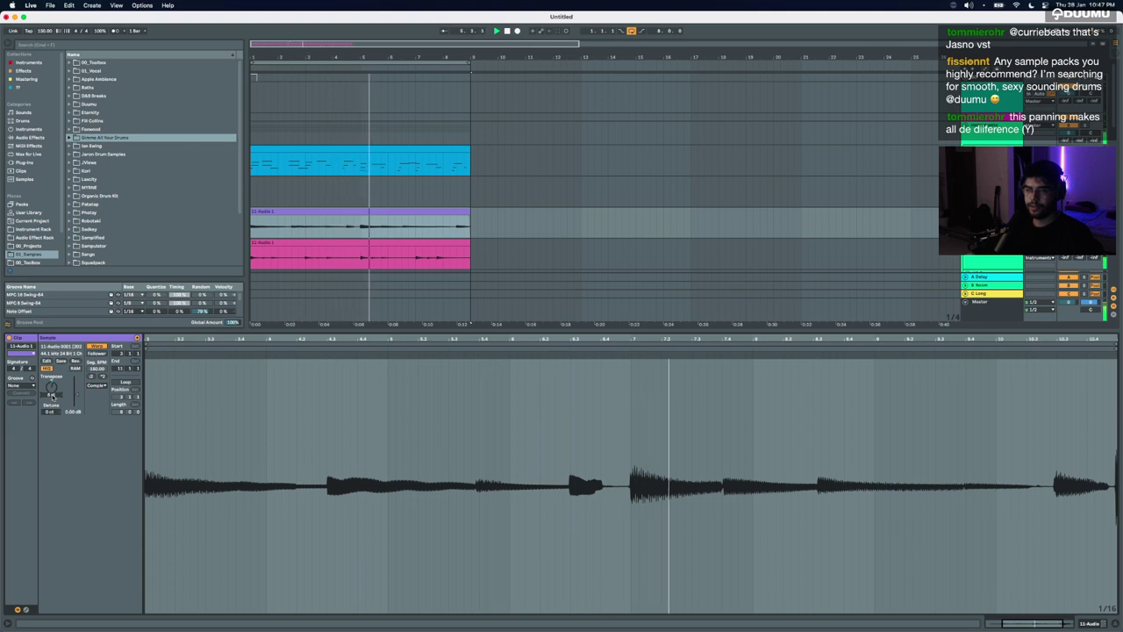
Step: Delete the purple take's track and the empty audio track below the Jaeno track
{"action": "left_click", "coordinate": [992, 214]}
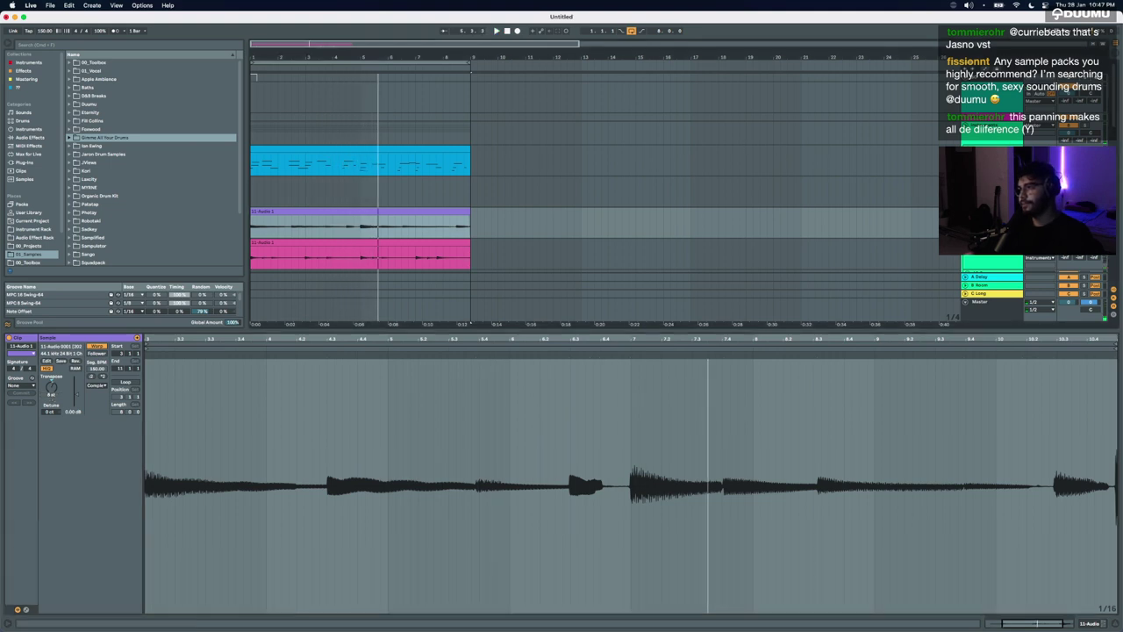
{"action": "key", "text": "Delete"}
{"action": "left_click", "coordinate": [992, 157]}
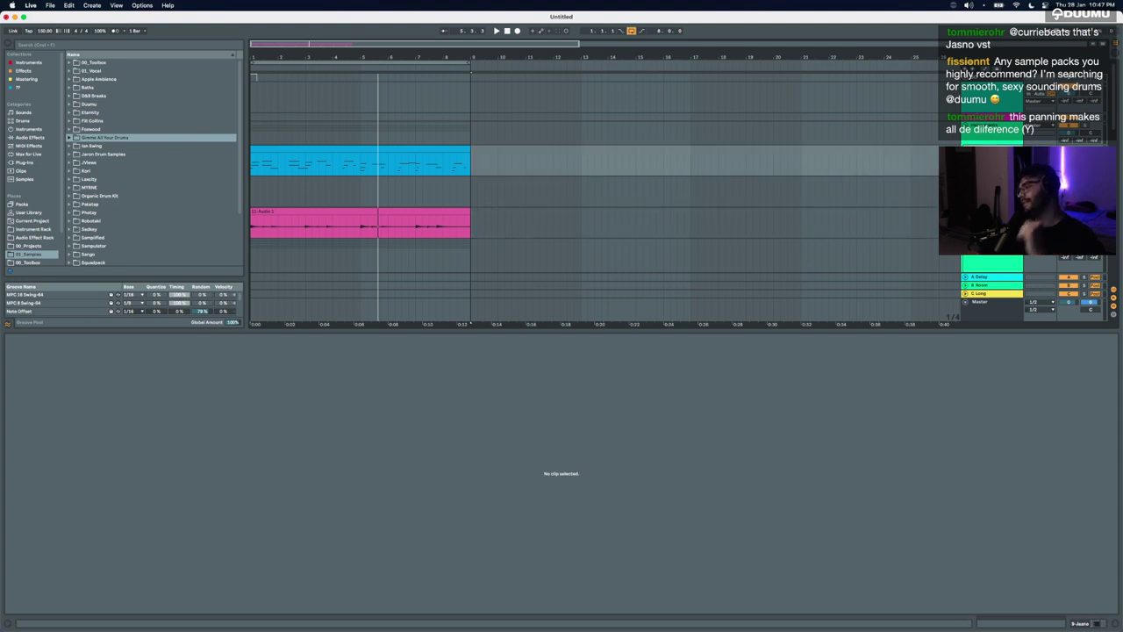
{"action": "left_click", "coordinate": [992, 188]}
{"action": "key", "text": "Delete"}
Step: Delete the MIDI clip from the Jaeno track and play the loop without it
{"action": "left_click", "coordinate": [402, 155]}
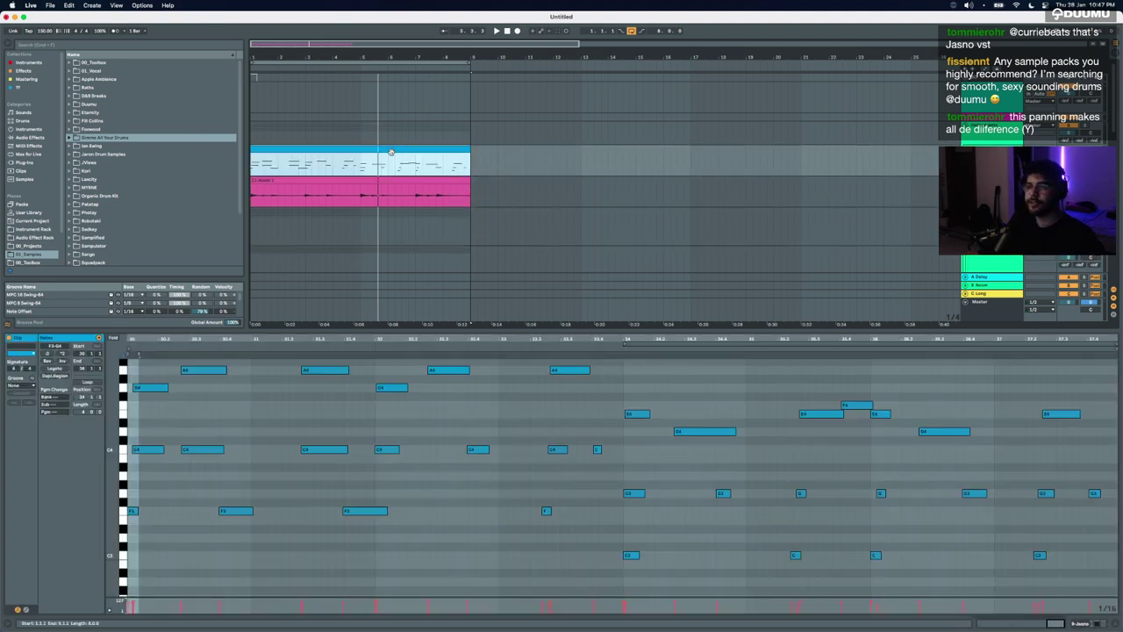
{"action": "key", "text": "Delete"}
{"action": "key", "text": "space"}
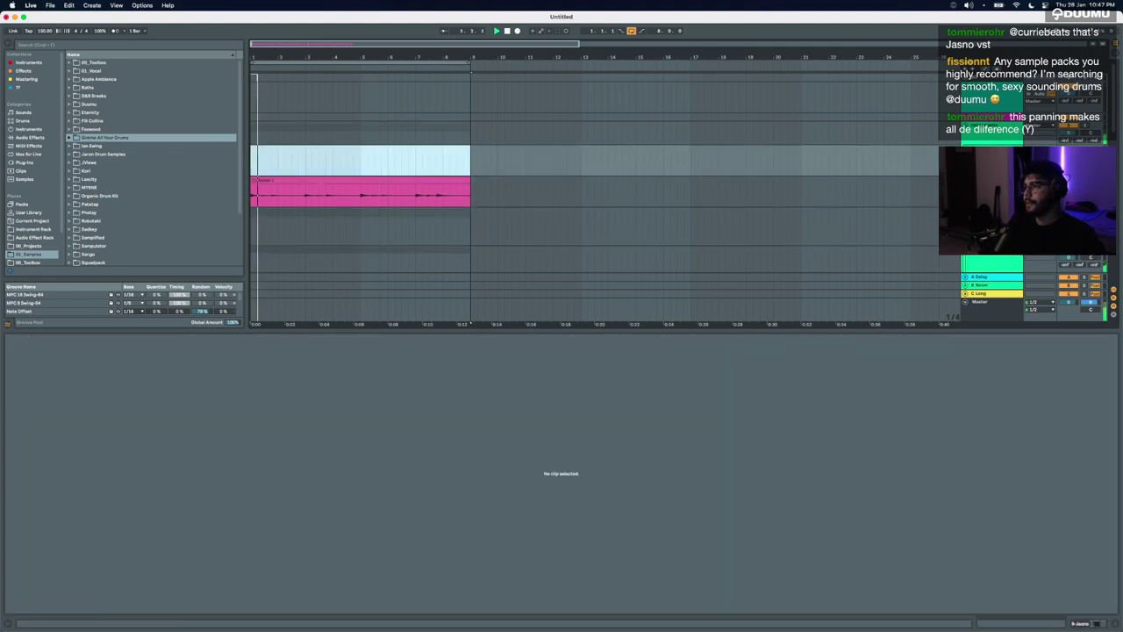
{"action": "key", "text": "shift+super+r"}
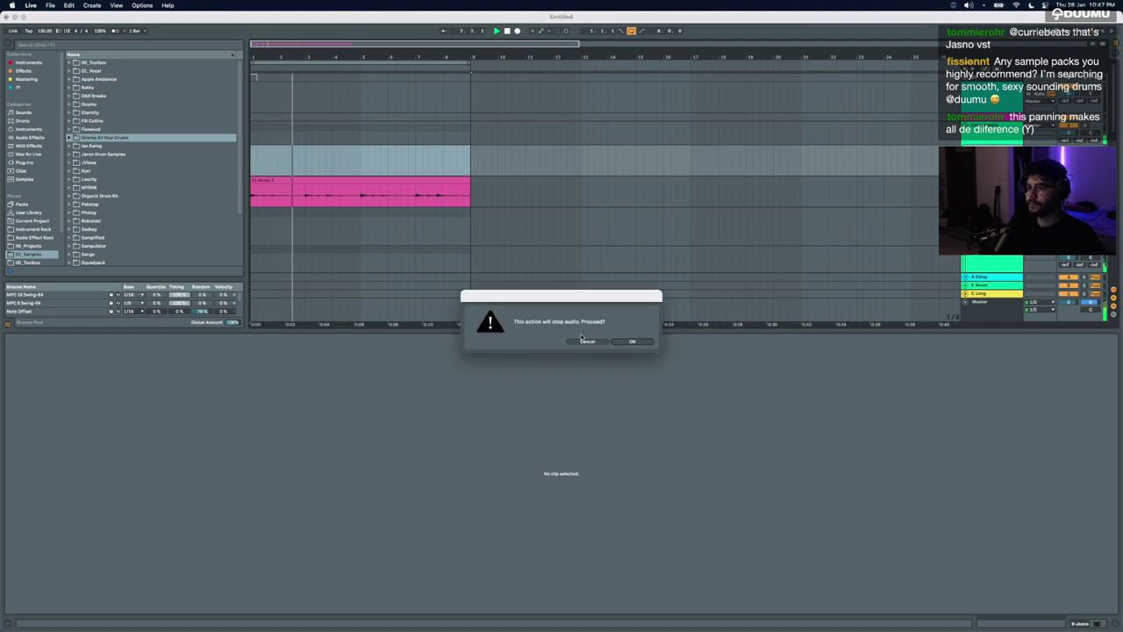
{"action": "key", "text": "Escape"}
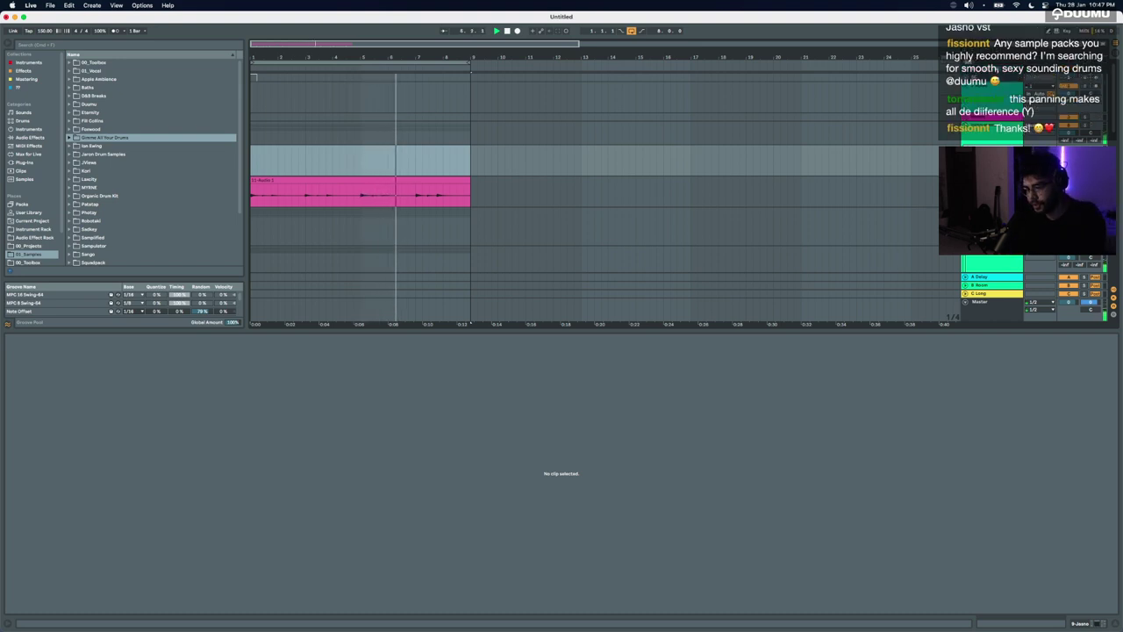
Step: Insert a new audio track below the Jaeno track and set the audio buffer size to 64 samples
{"action": "key", "text": "super+t"}
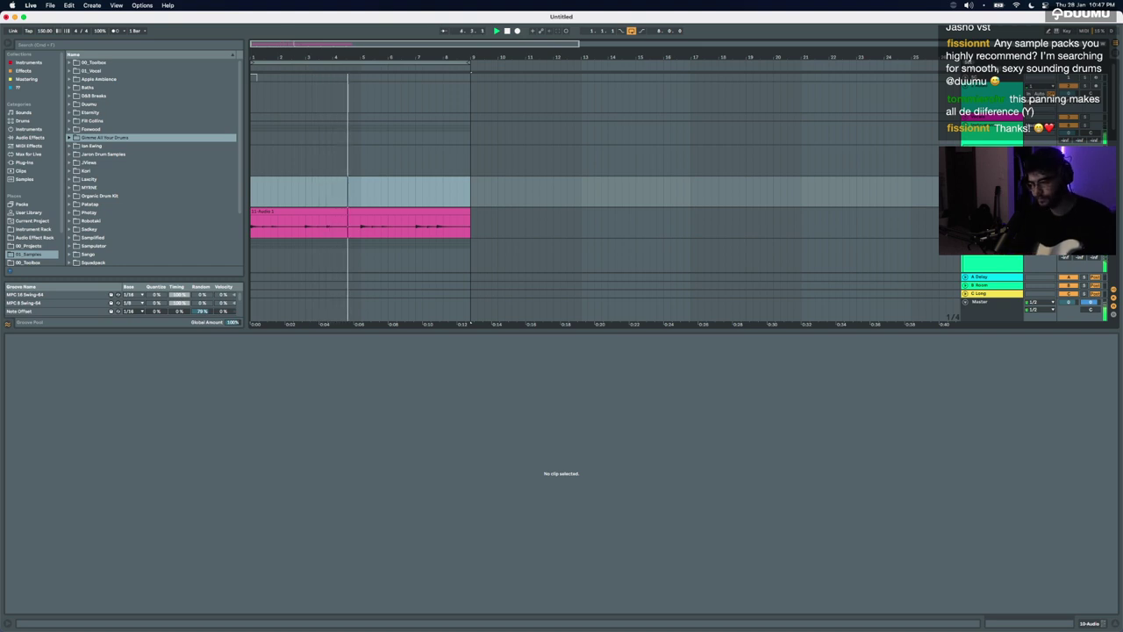
{"action": "key", "text": "super+comma"}
{"action": "left_click", "coordinate": [597, 300]}
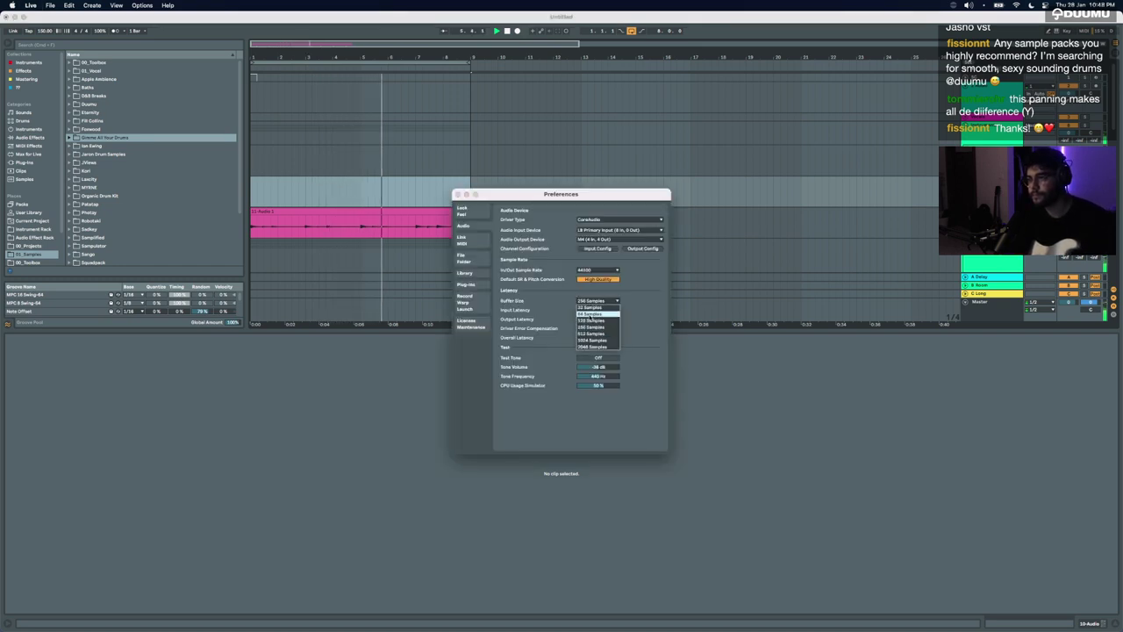
{"action": "left_click", "coordinate": [592, 313]}
{"action": "left_click", "coordinate": [456, 194]}
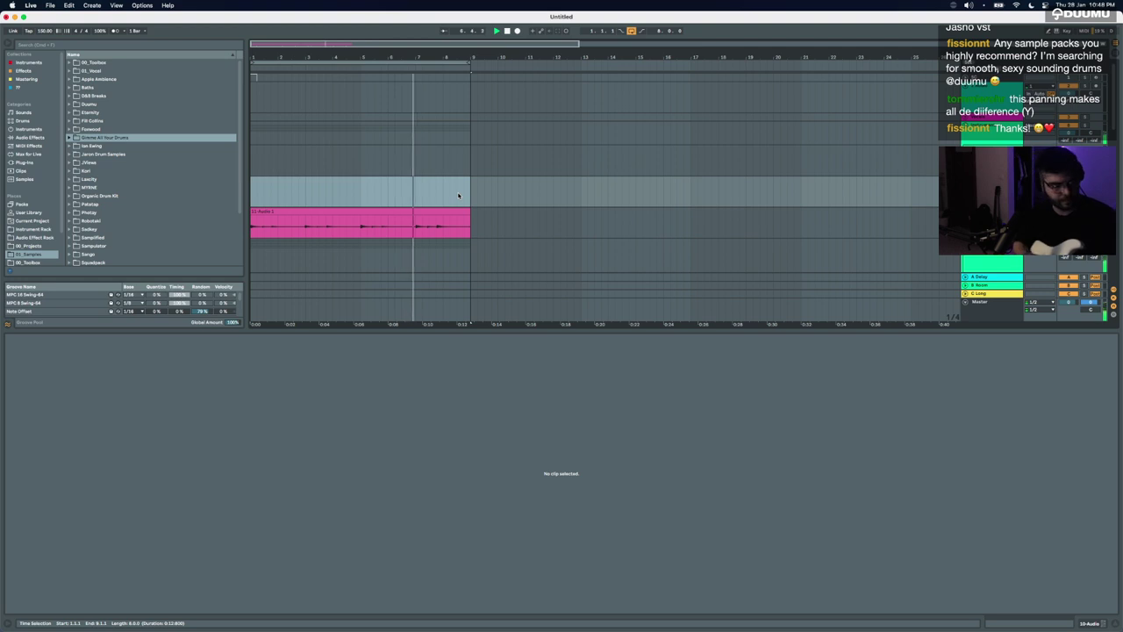
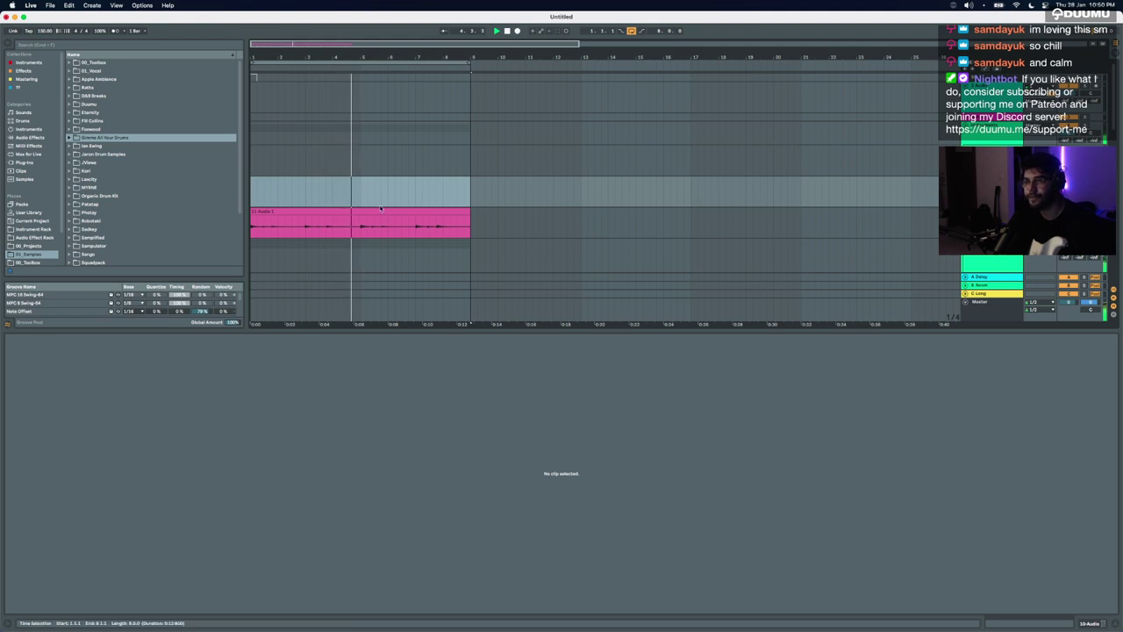
Step: Record a trial take on the empty audio track and clear its clips
{"action": "key", "text": "F9"}
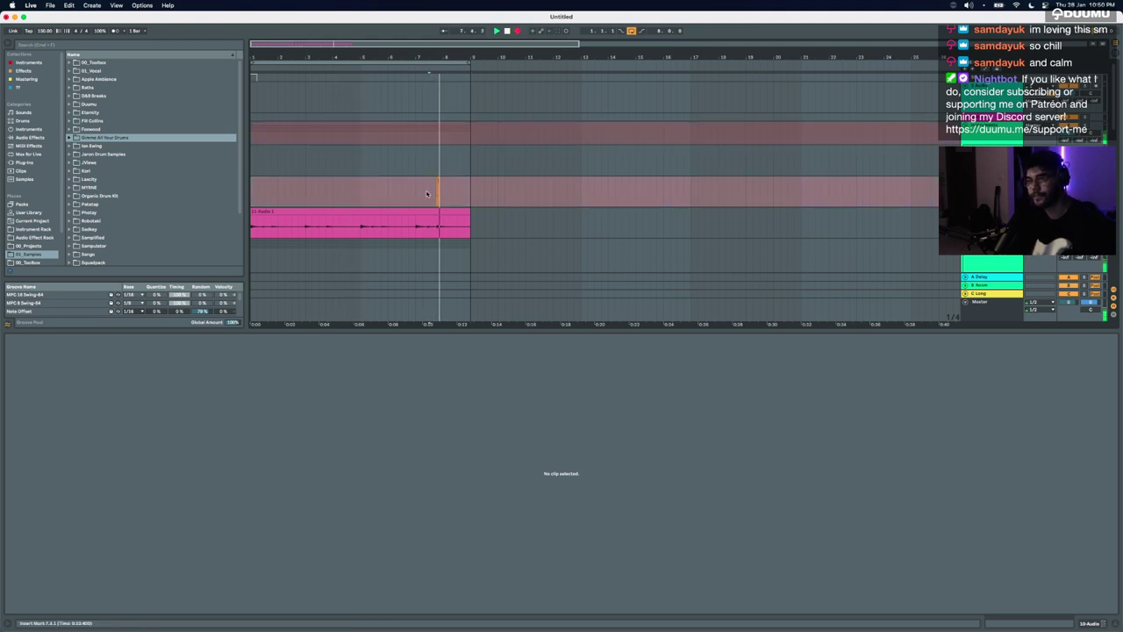
{"action": "key", "text": "space"}
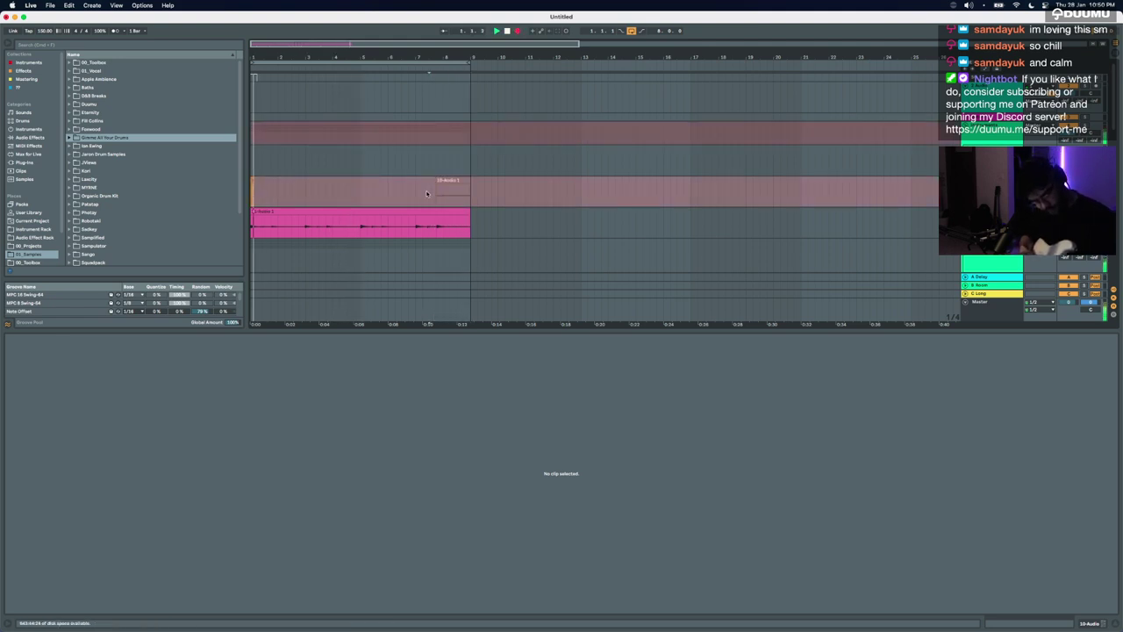
{"action": "key", "text": "space"}
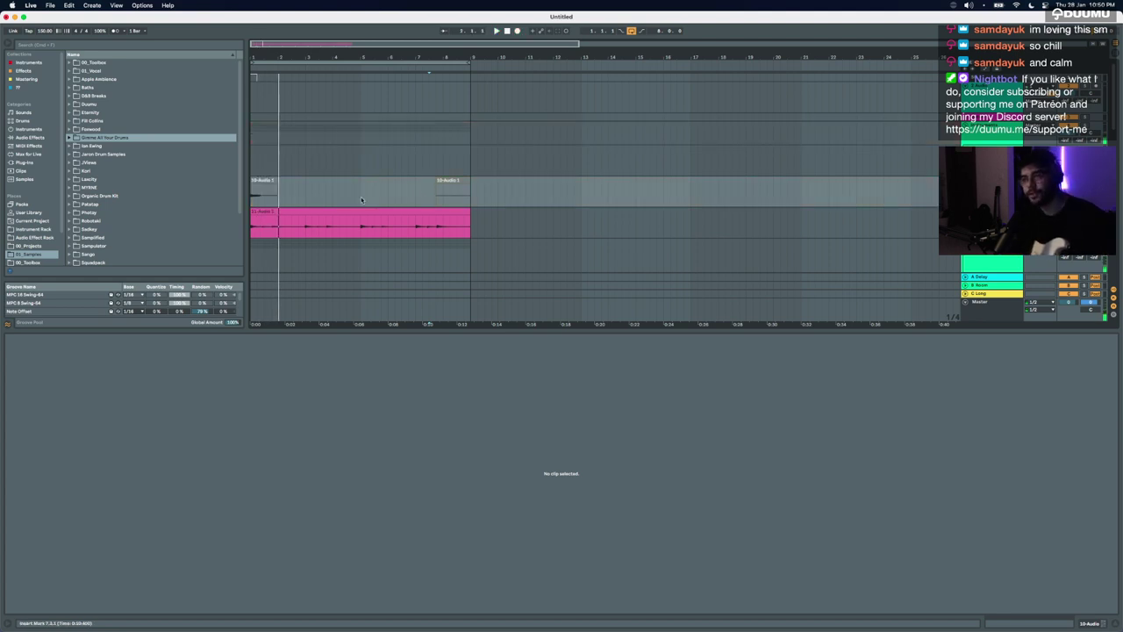
{"action": "left_click_drag", "start_coordinate": [478, 195], "coordinate": [152, 181]}
{"action": "key", "text": "Delete"}
Step: Record another trial take on the same track from about bar 7 through the loop and delete its clips
{"action": "left_click", "coordinate": [409, 193]}
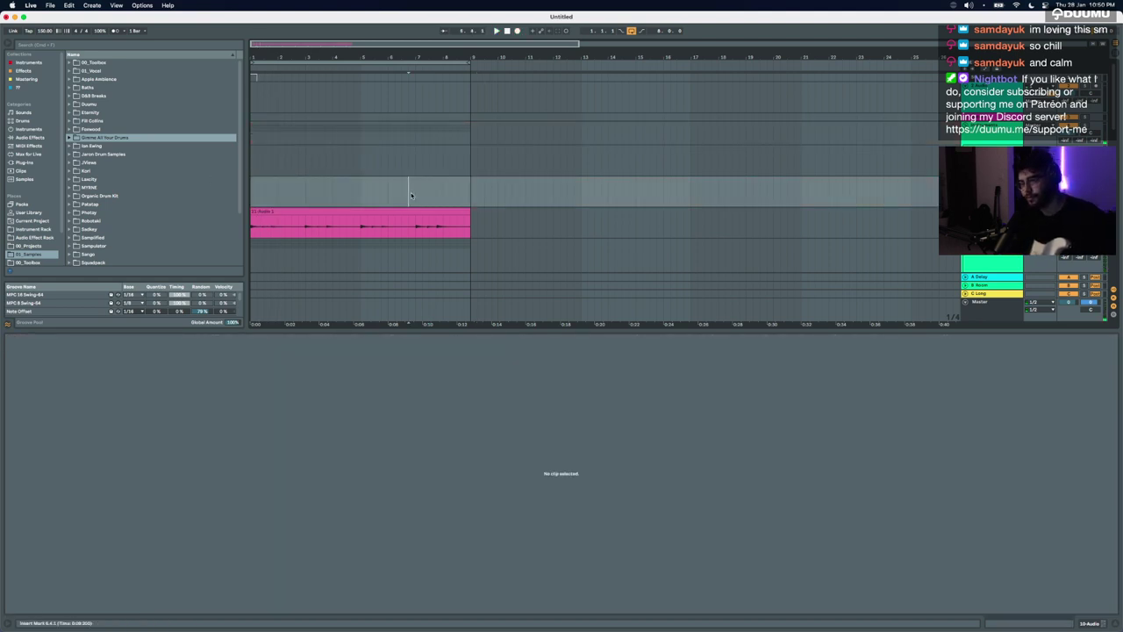
{"action": "left_click", "coordinate": [416, 193]}
{"action": "key", "text": "F9"}
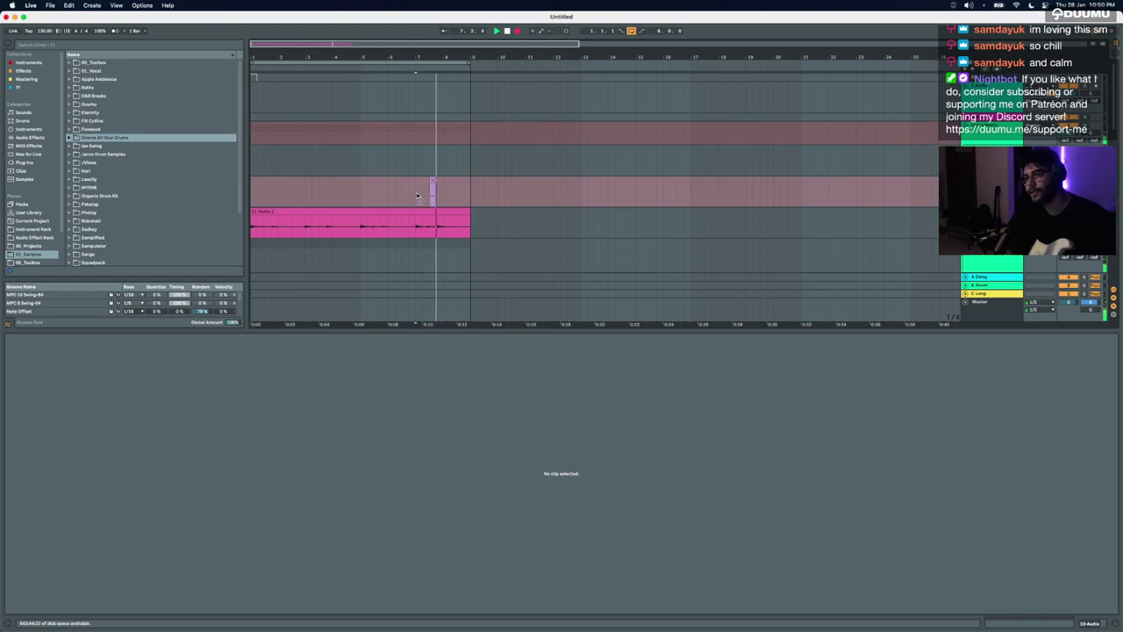
{"action": "key", "text": "space"}
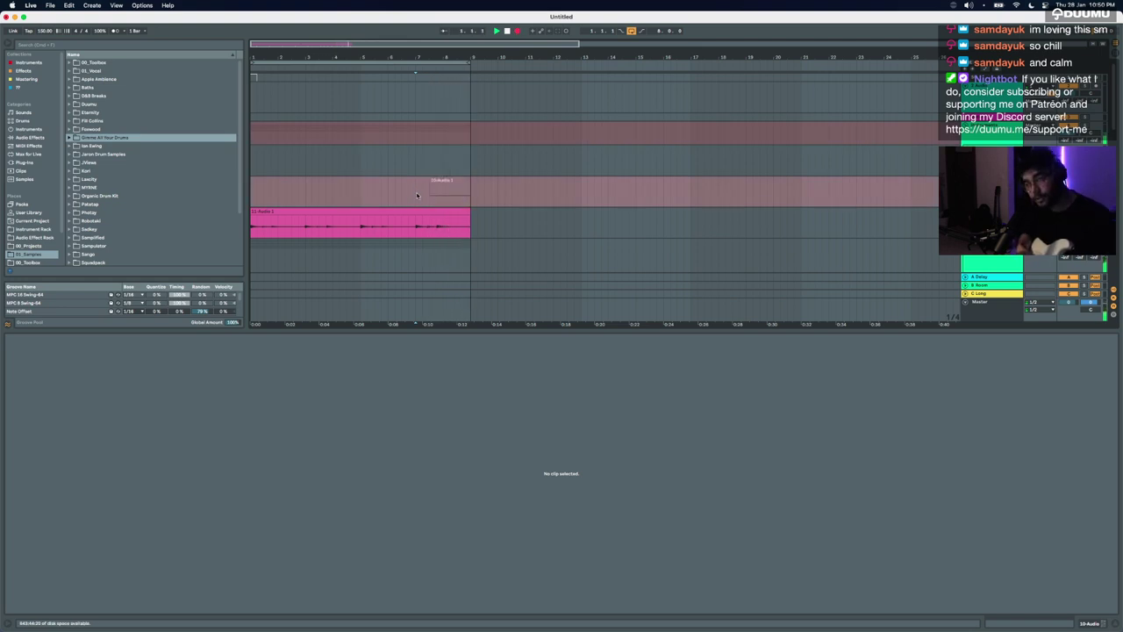
{"action": "key", "text": "super+z"}
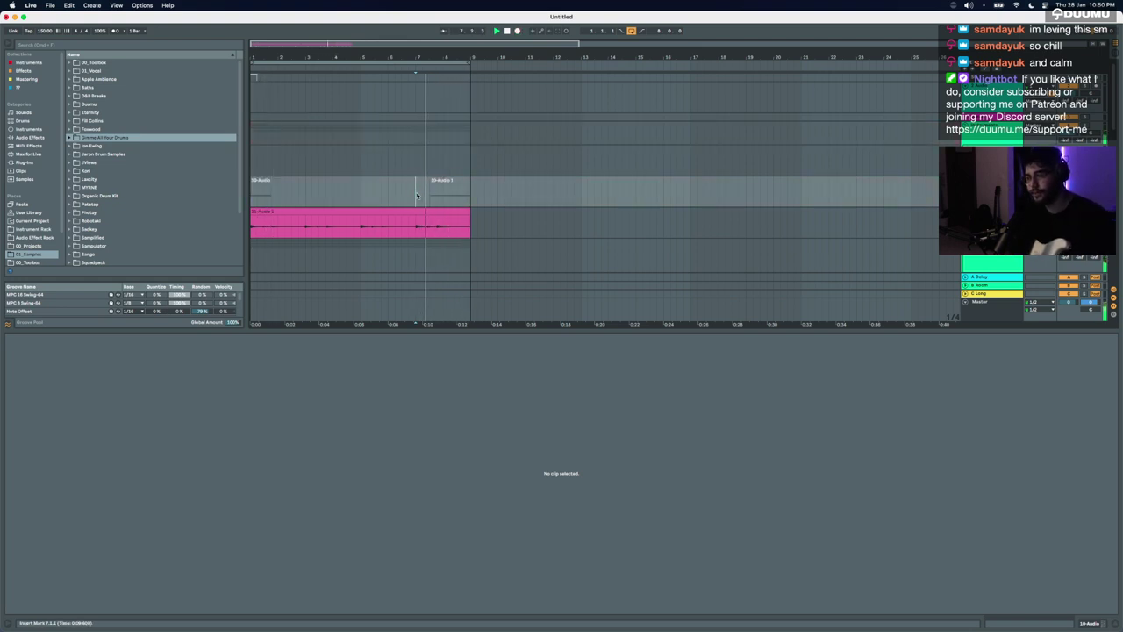
{"action": "key", "text": "F9"}
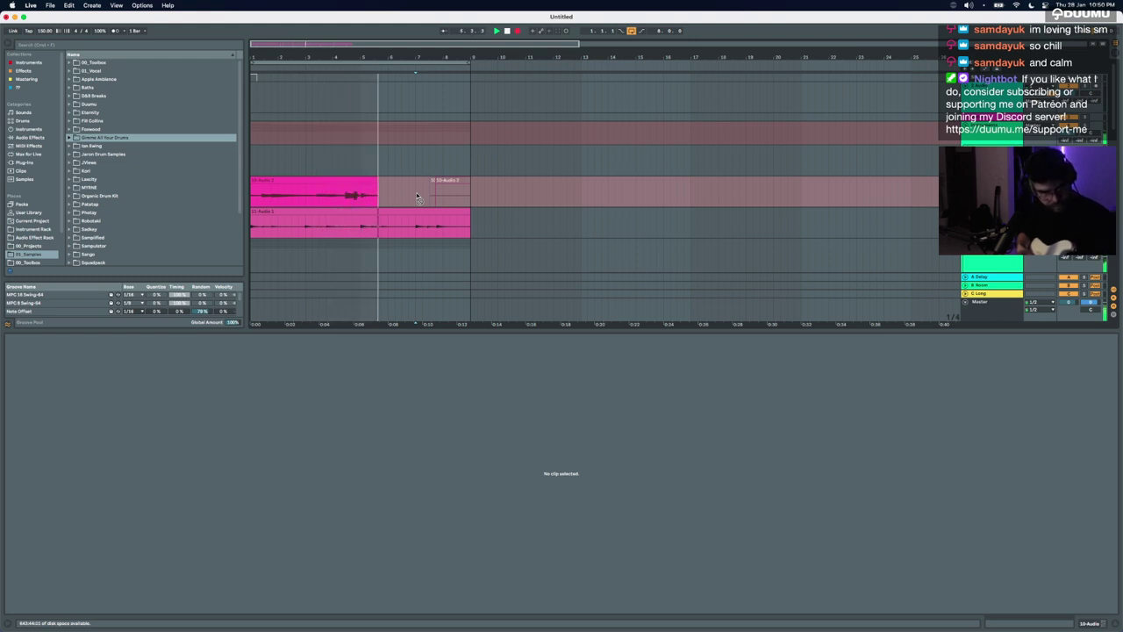
{"action": "key", "text": "F9"}
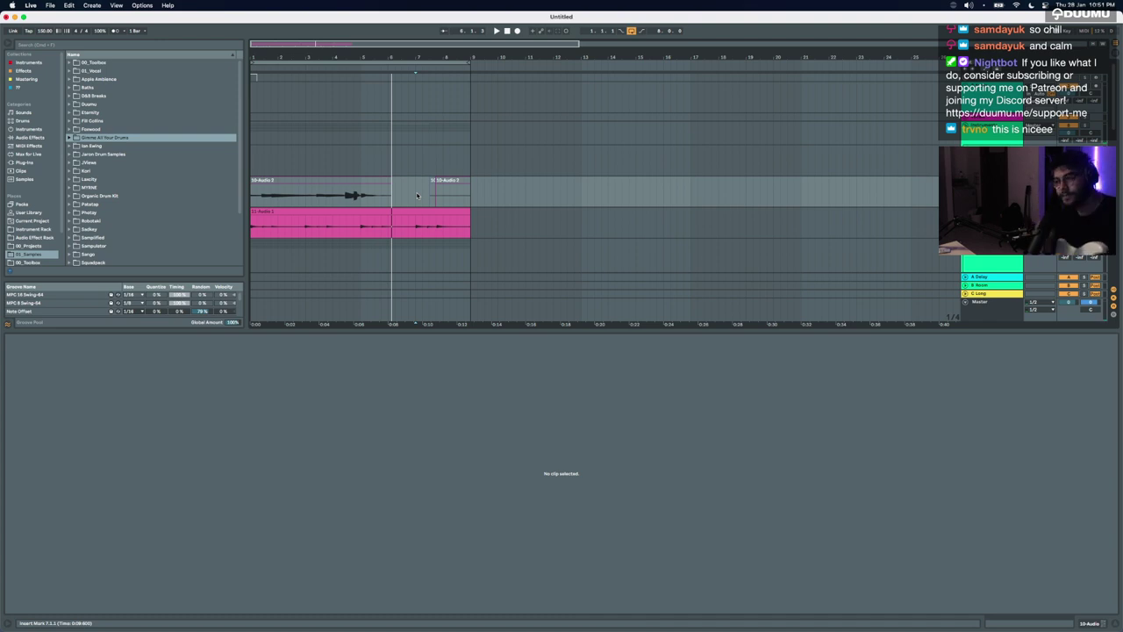
{"action": "left_click_drag", "start_coordinate": [492, 194], "coordinate": [218, 194]}
{"action": "key", "text": "BackSpace"}
Step: Play the loop and record a new take on the empty audio track across all eight bars
{"action": "key", "text": "equal"}
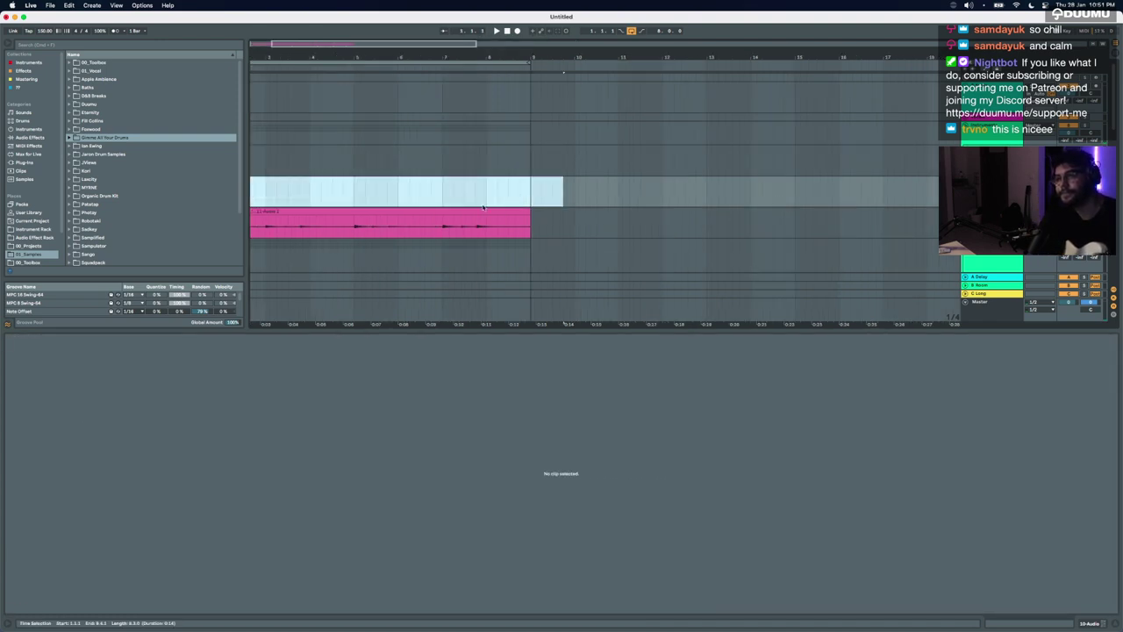
{"action": "scroll", "coordinate": [483, 207], "scroll_direction": "left", "scroll_amount": 3}
{"action": "left_click", "coordinate": [469, 198]}
{"action": "key", "text": "space"}
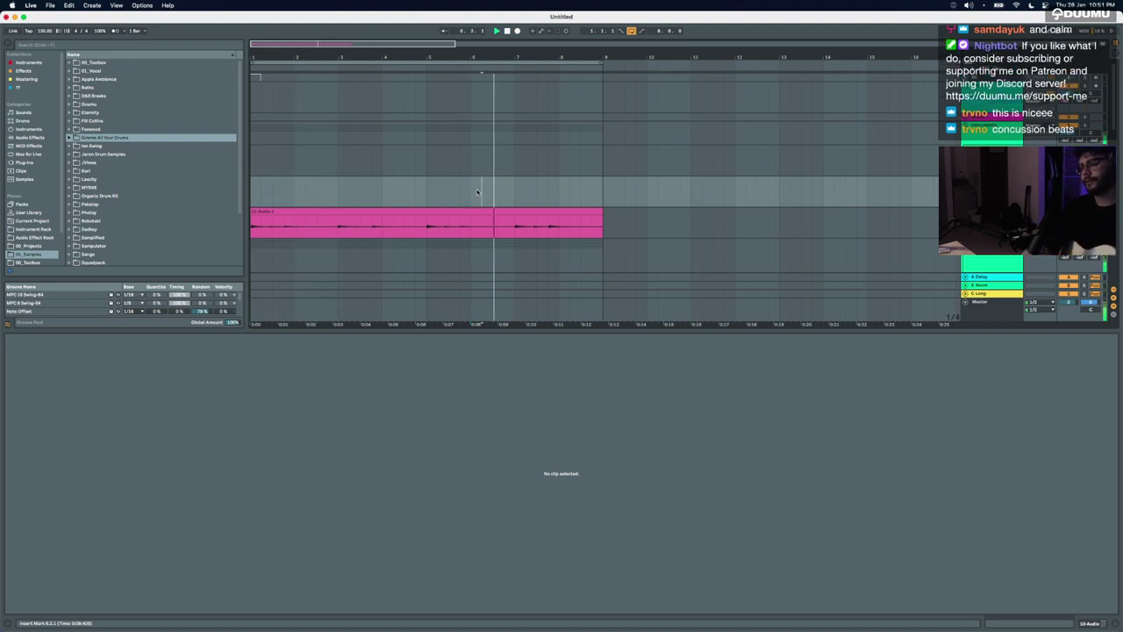
{"action": "key", "text": "F9"}
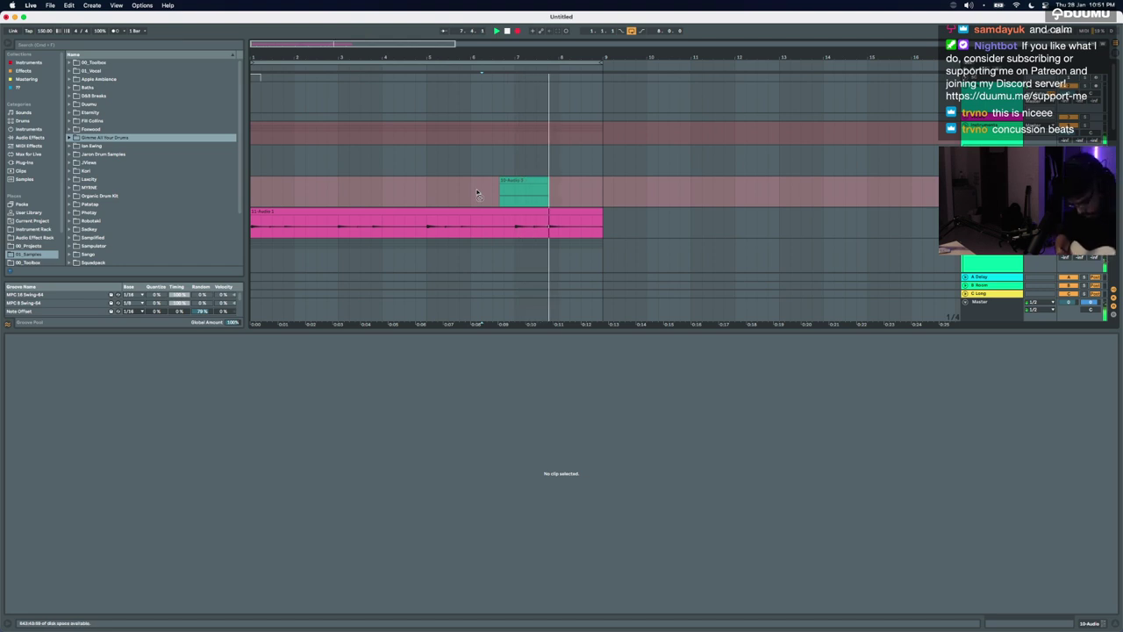
{"action": "key", "text": "space"}
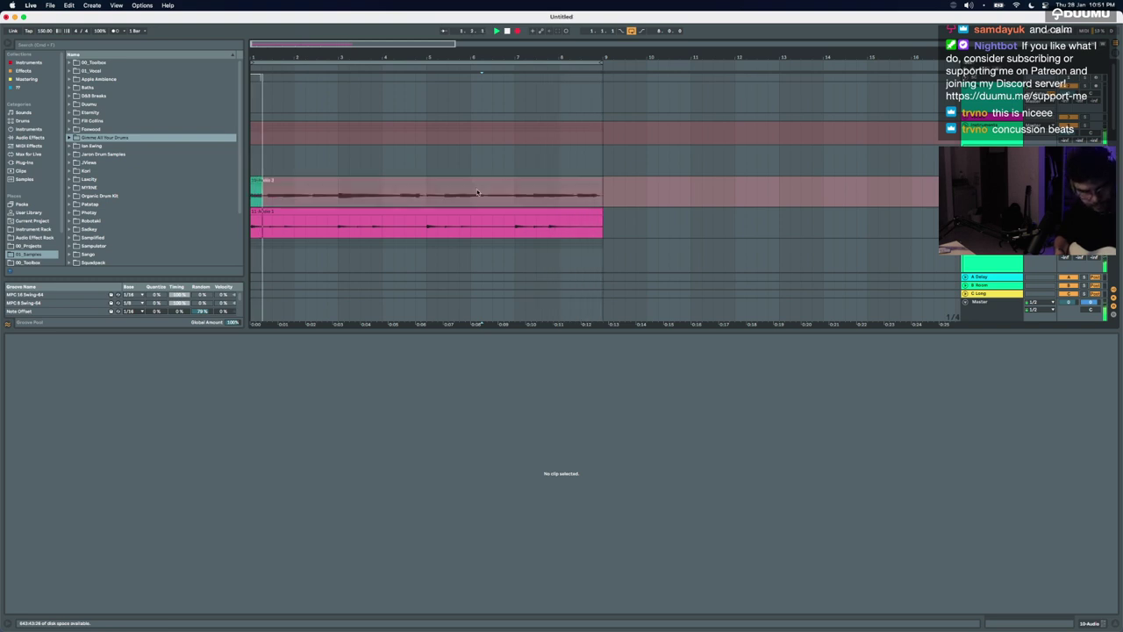
{"action": "key", "text": "space"}
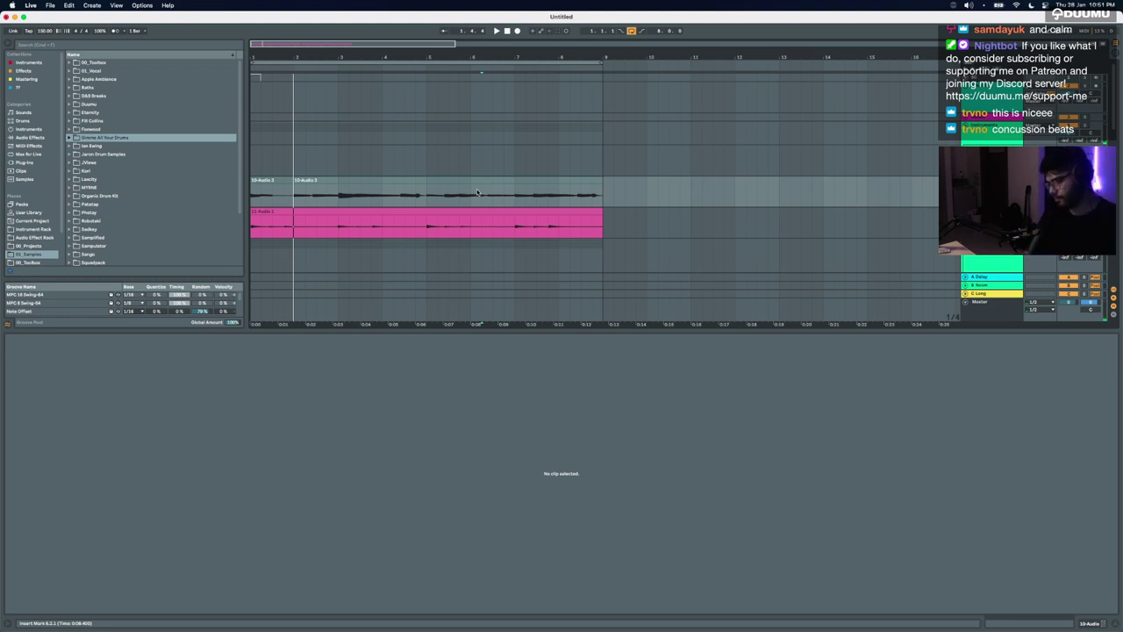
Step: Extend the long green take's clip back to bar 1 over the short leftover clip and play the loop
{"action": "left_click", "coordinate": [330, 181]}
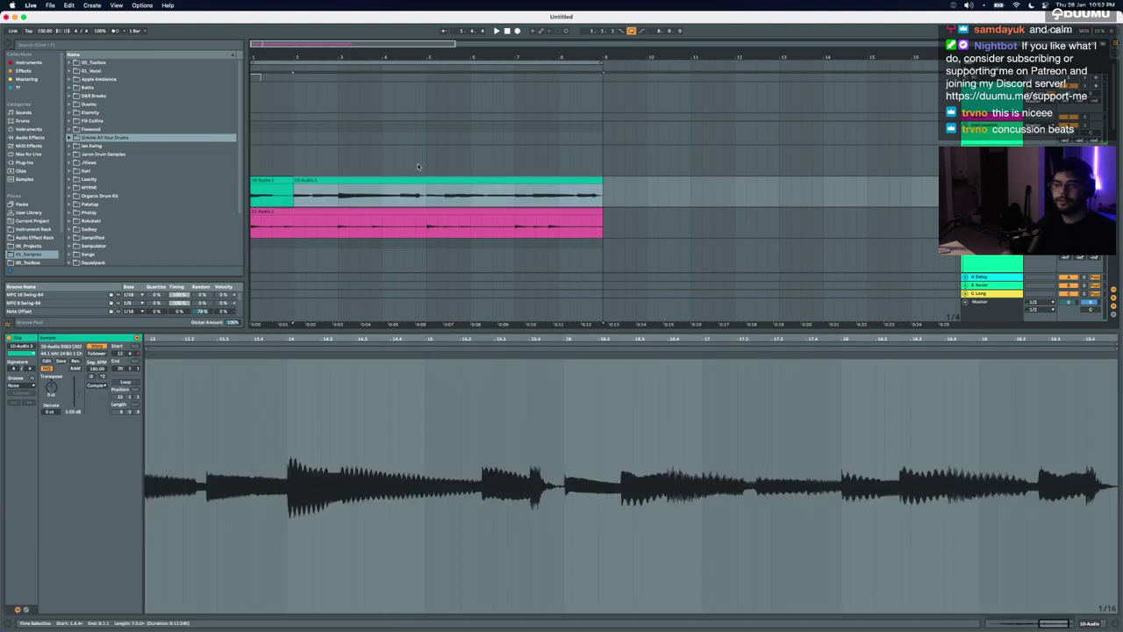
{"action": "key", "text": "minus"}
{"action": "left_click", "coordinate": [273, 182]}
{"action": "key", "text": "space"}
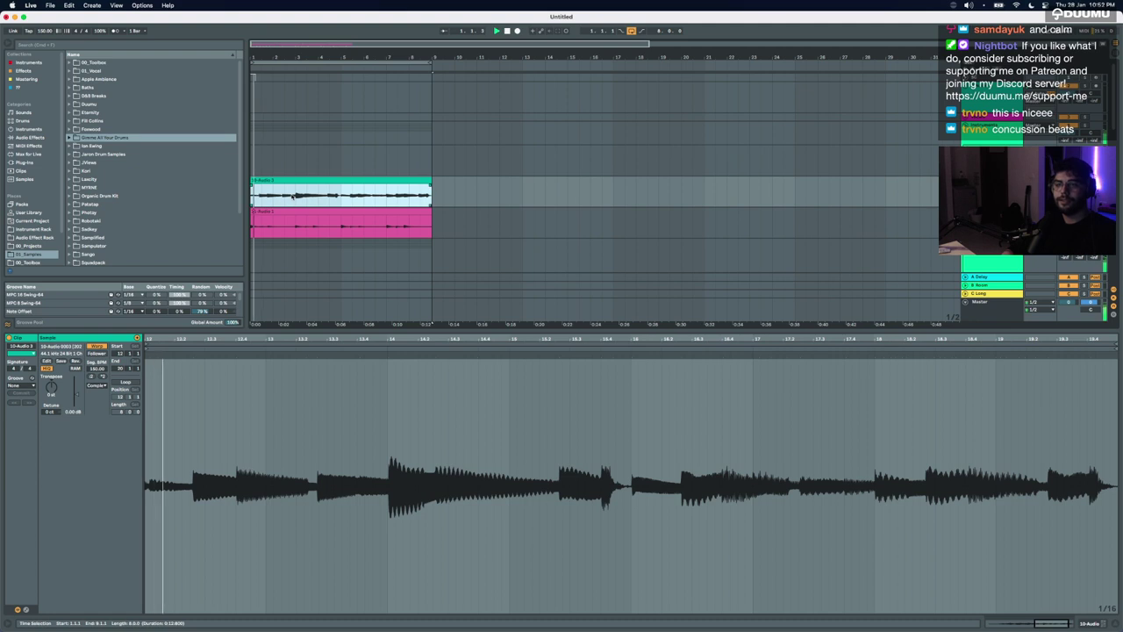
{"action": "key", "text": "plus"}
{"action": "scroll", "coordinate": [292, 192], "scroll_direction": "left", "scroll_amount": 2}
{"action": "scroll", "coordinate": [259, 186], "scroll_direction": "up", "scroll_amount": 5}
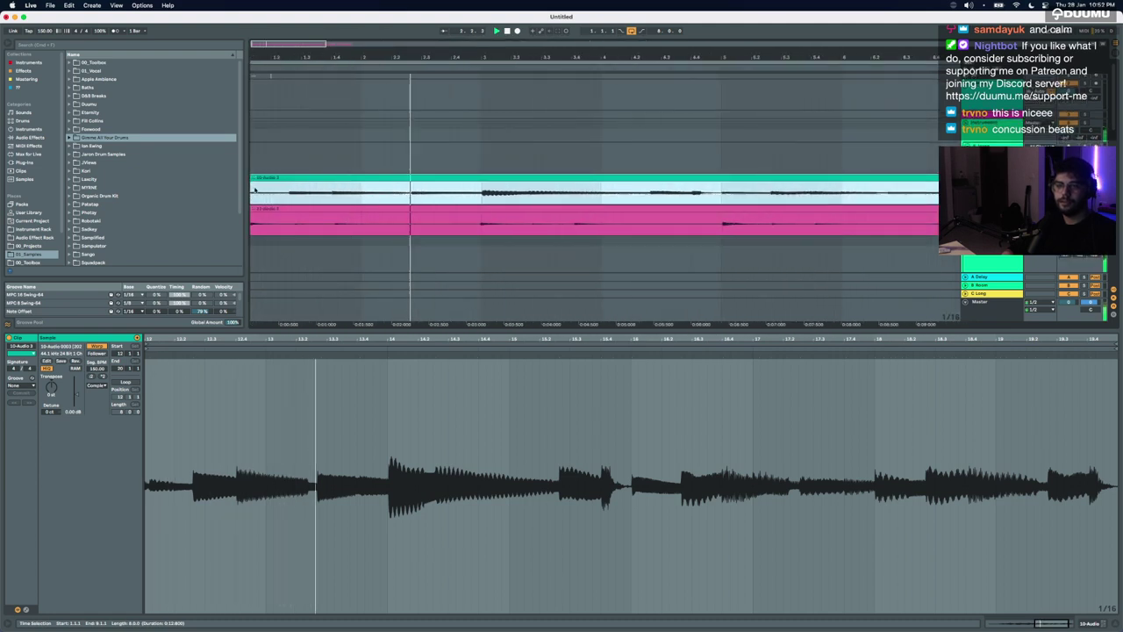
{"action": "key", "text": "minus"}
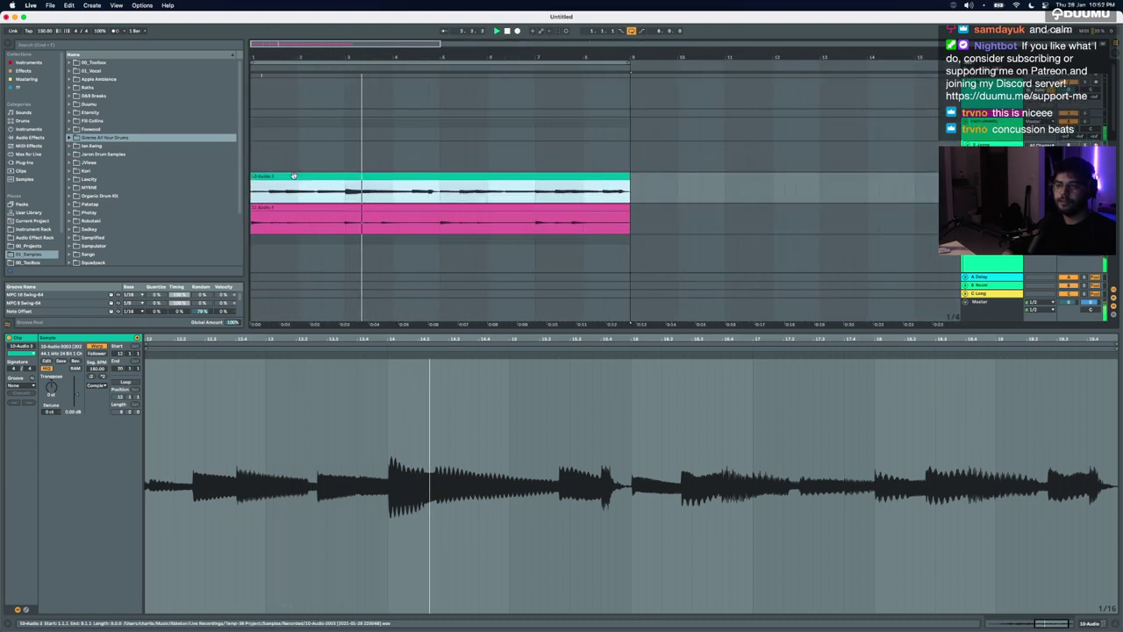
Step: Add a Glue Compressor with a -37 dB threshold and the Lowpass filter preset to the green take's track
{"action": "left_click", "coordinate": [350, 190]}
{"action": "key", "text": "super+f"}
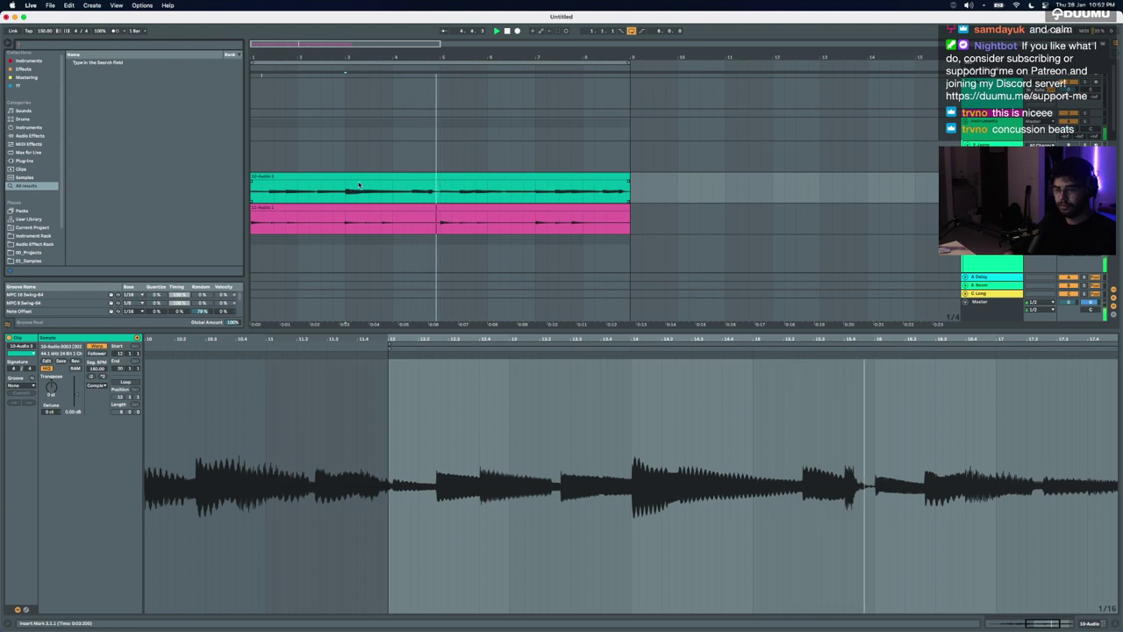
{"action": "type", "text": "glue"}
{"action": "key", "text": "Down"}
{"action": "key", "text": "Return"}
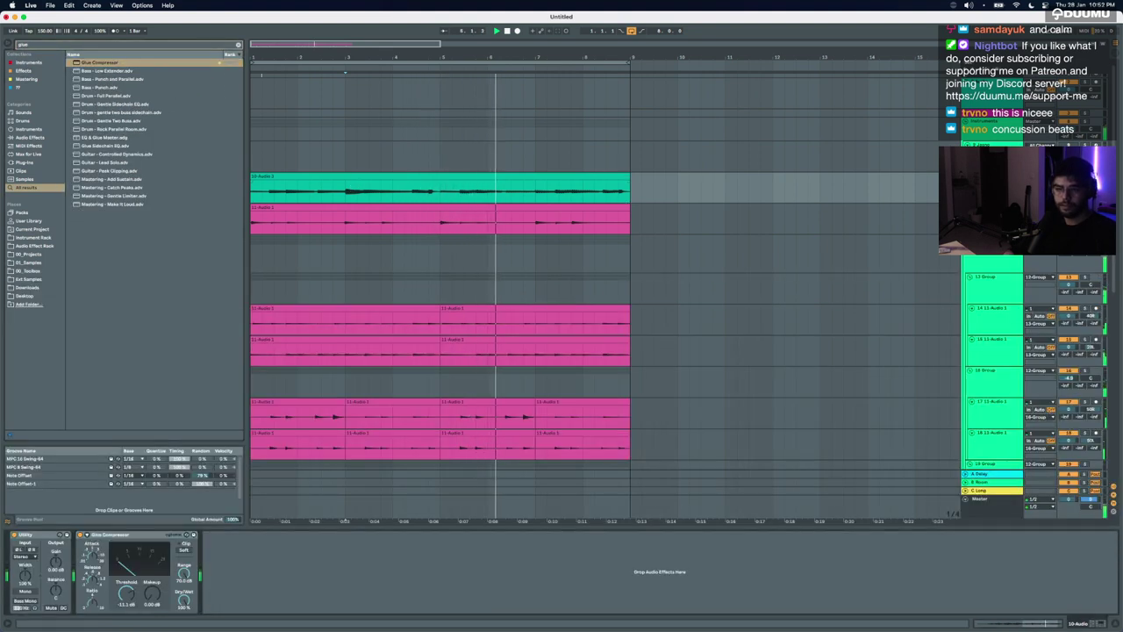
{"action": "key", "text": "super+f"}
{"action": "type", "text": "low"}
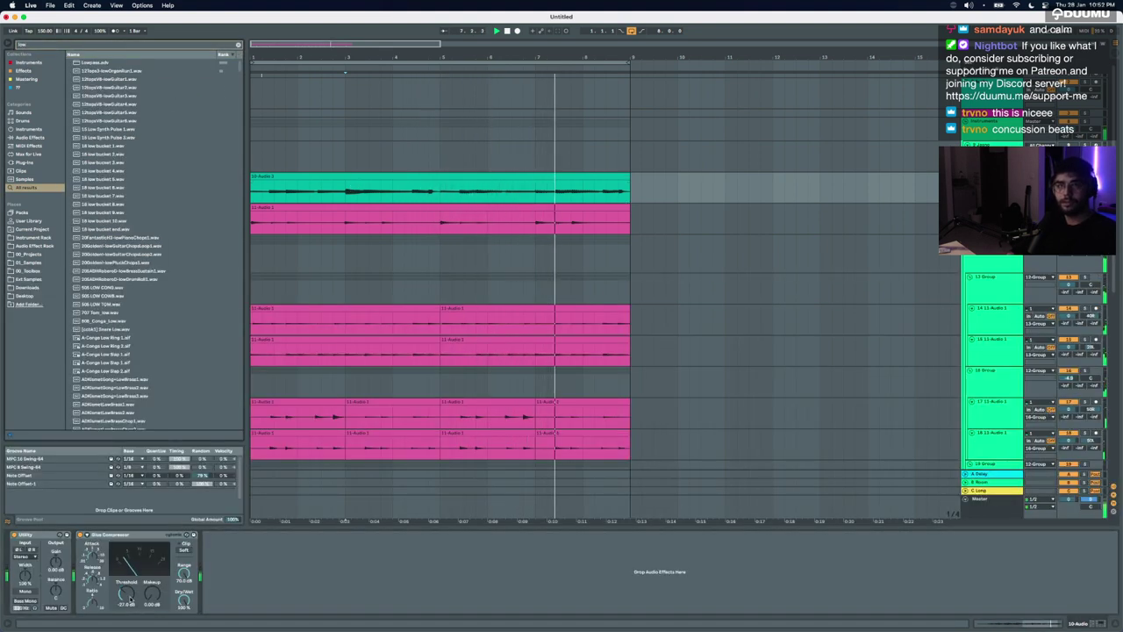
{"action": "key", "text": "Return"}
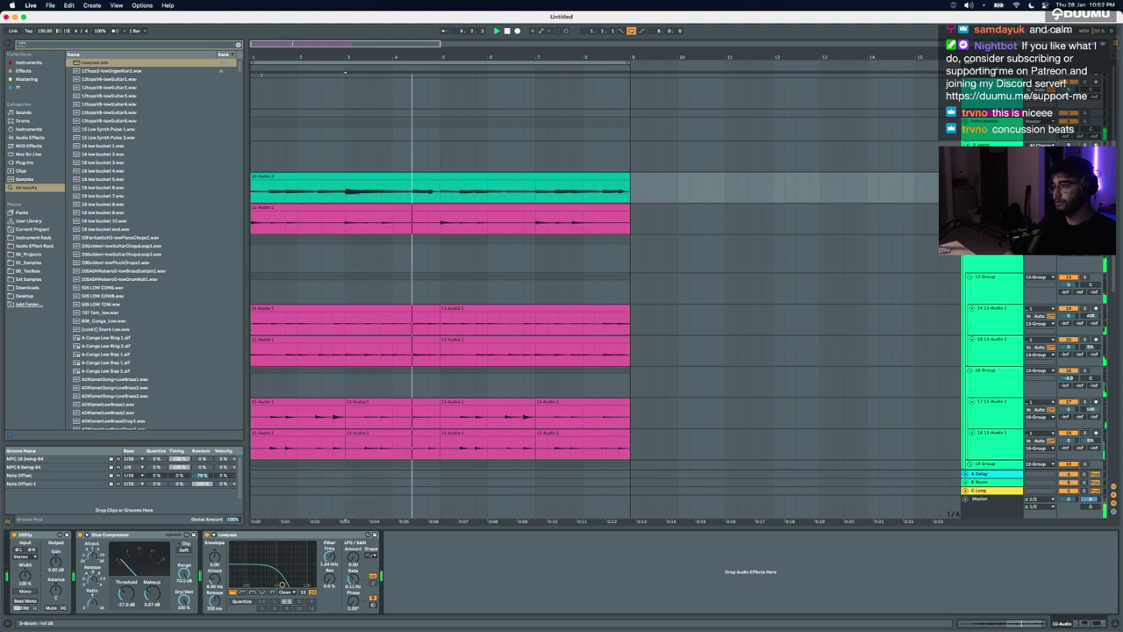
{"action": "key", "text": "u"}
{"action": "key", "text": "Right"}
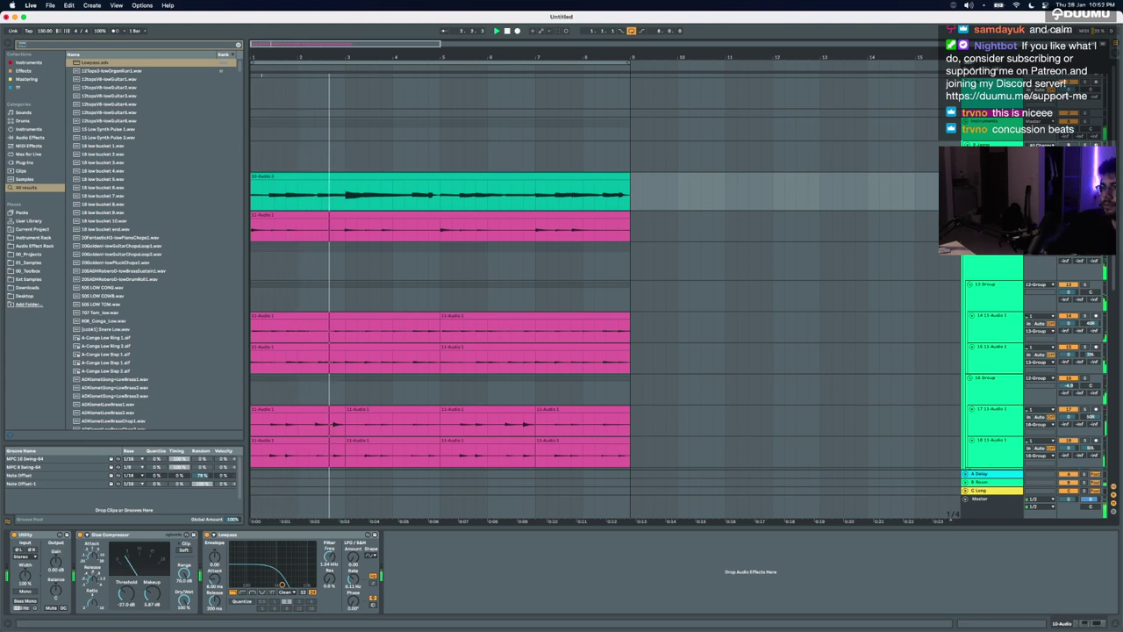
Step: Insert an audio track below the green take and record another take on it across the eight-bar loop
{"action": "key", "text": "super+t"}
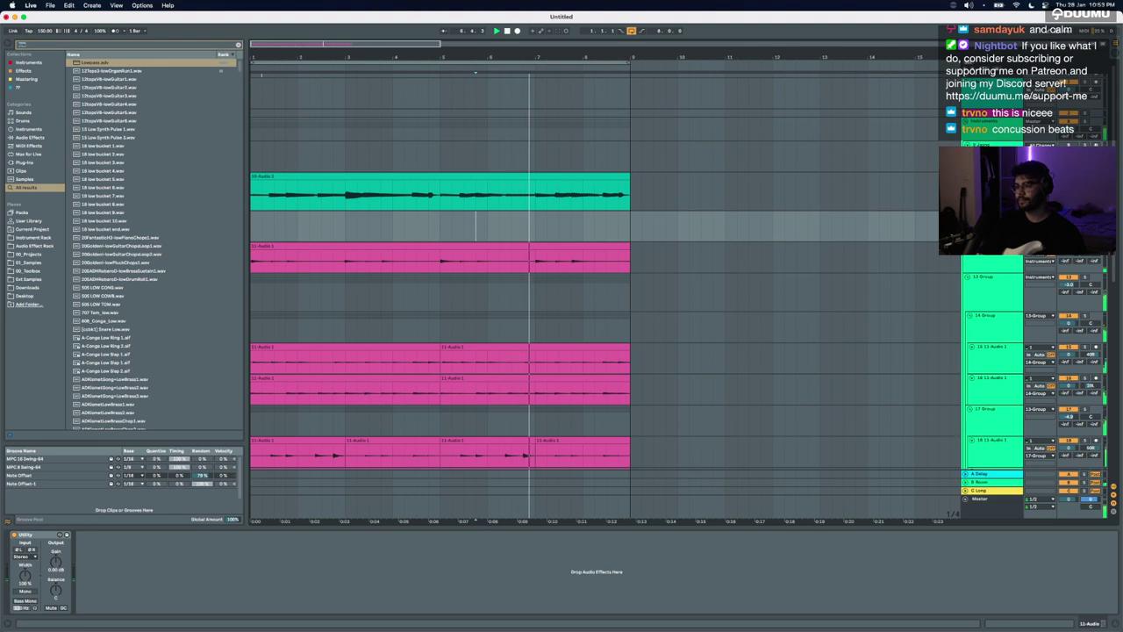
{"action": "key", "text": "F9"}
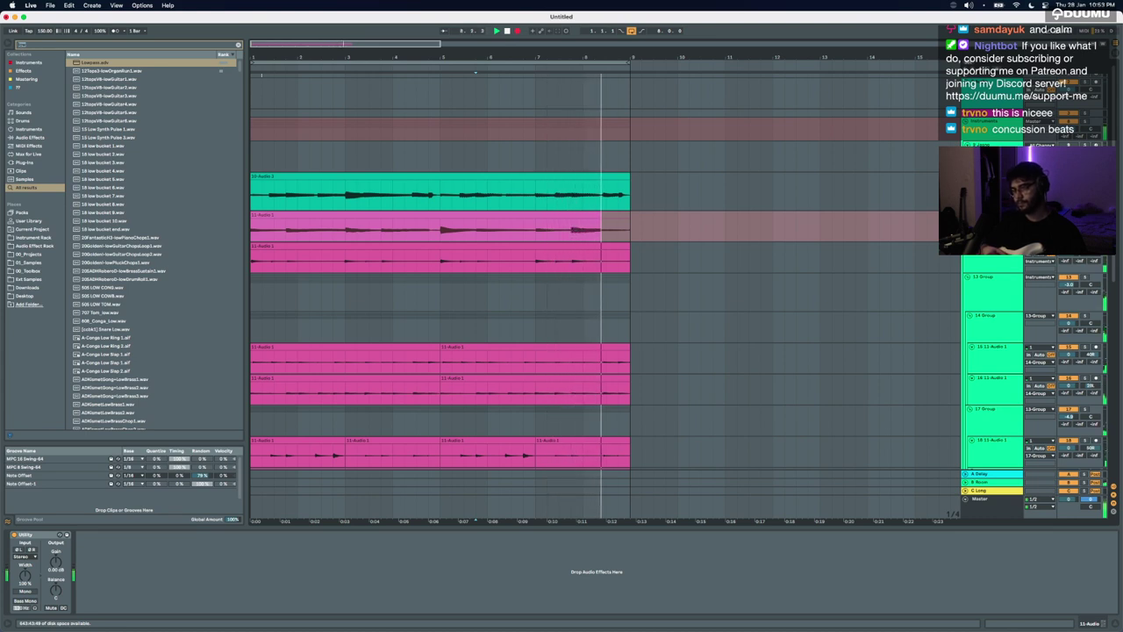
{"action": "key", "text": "space"}
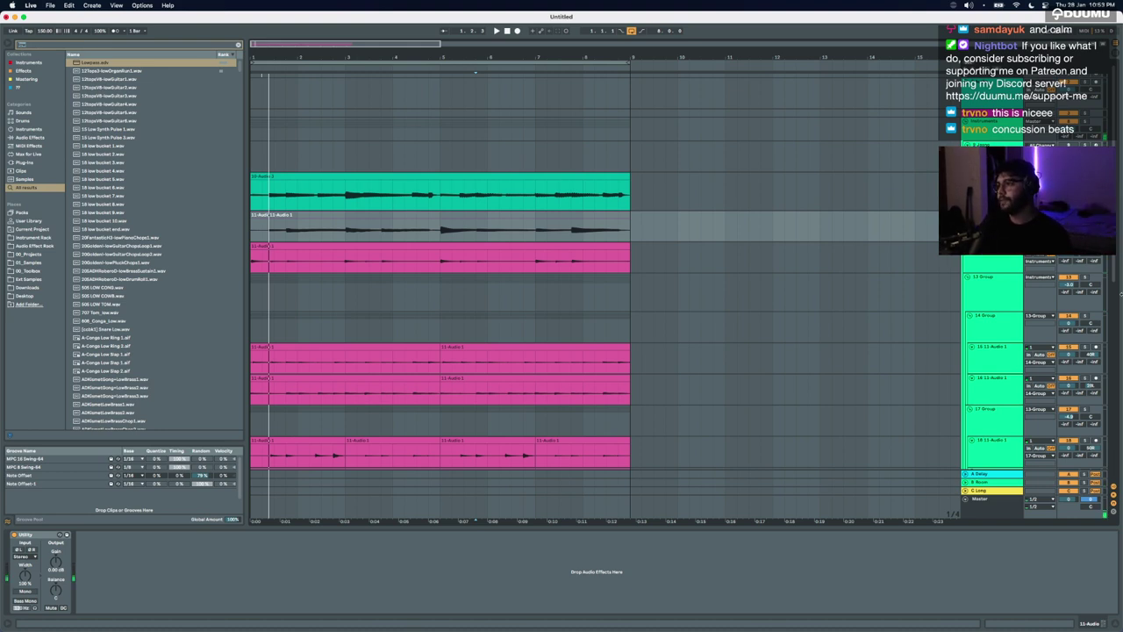
Step: Extend the long purple take's clip back to bar 1 over the short leftover clip and play the loop
{"action": "left_click", "coordinate": [304, 275]}
{"action": "left_click", "coordinate": [266, 216]}
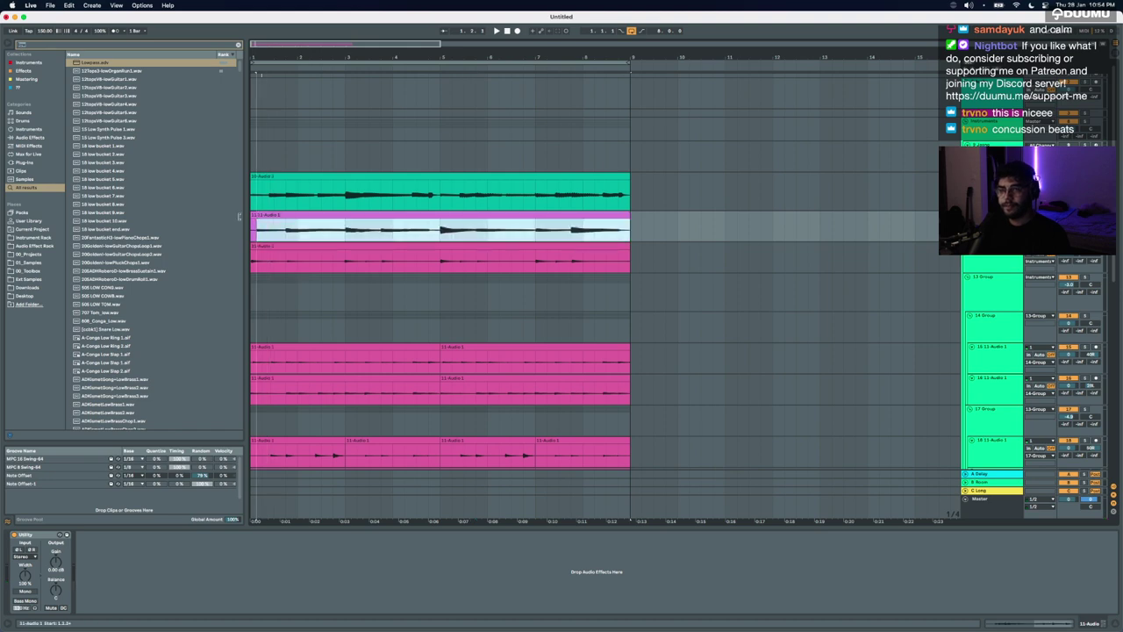
{"action": "key", "text": "space"}
Step: Try the purple take on its own track in the Bass group, transposed to -12 st
{"action": "scroll", "coordinate": [305, 216], "scroll_direction": "up", "scroll_amount": 5}
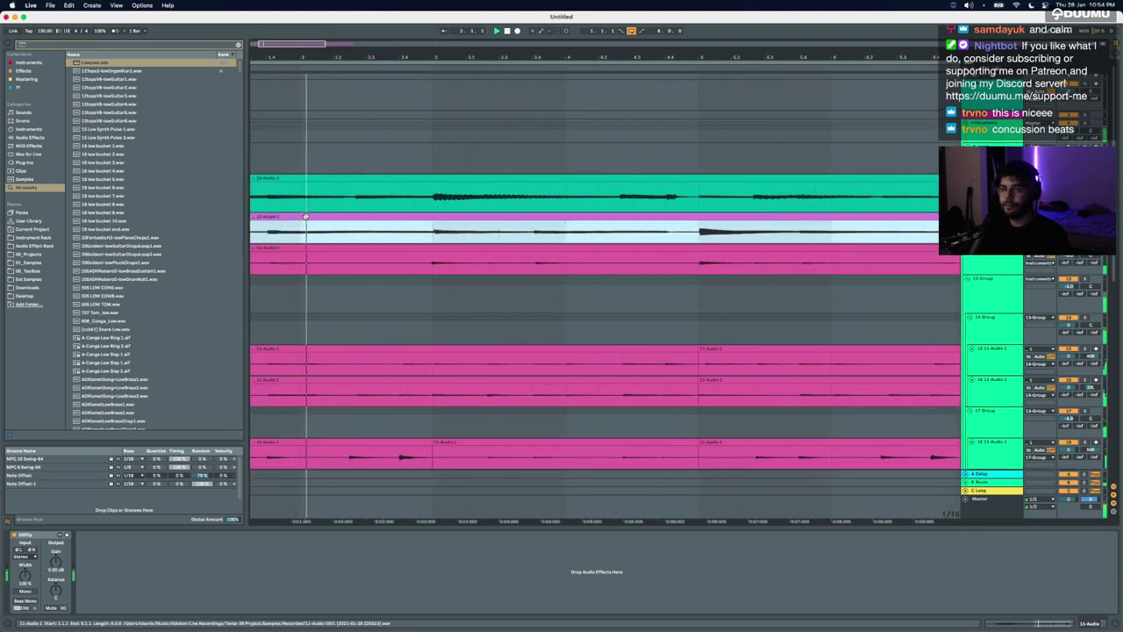
{"action": "scroll", "coordinate": [305, 216], "scroll_direction": "down", "scroll_amount": 8}
{"action": "scroll", "coordinate": [489, 265], "scroll_direction": "down", "scroll_amount": 3}
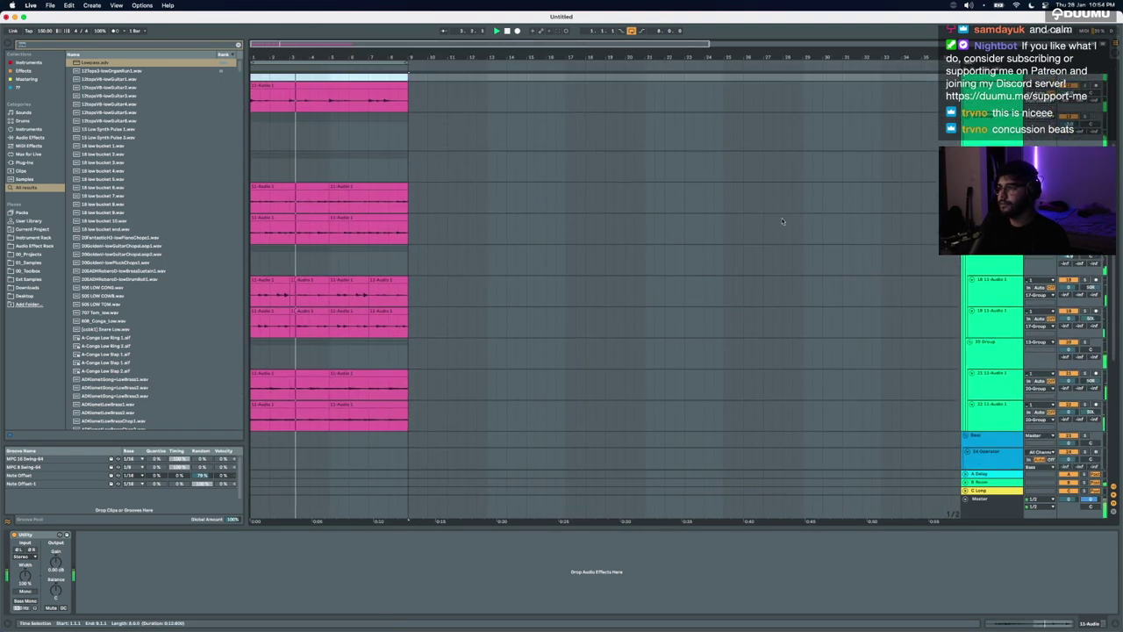
{"action": "scroll", "coordinate": [446, 211], "scroll_direction": "up", "scroll_amount": 5}
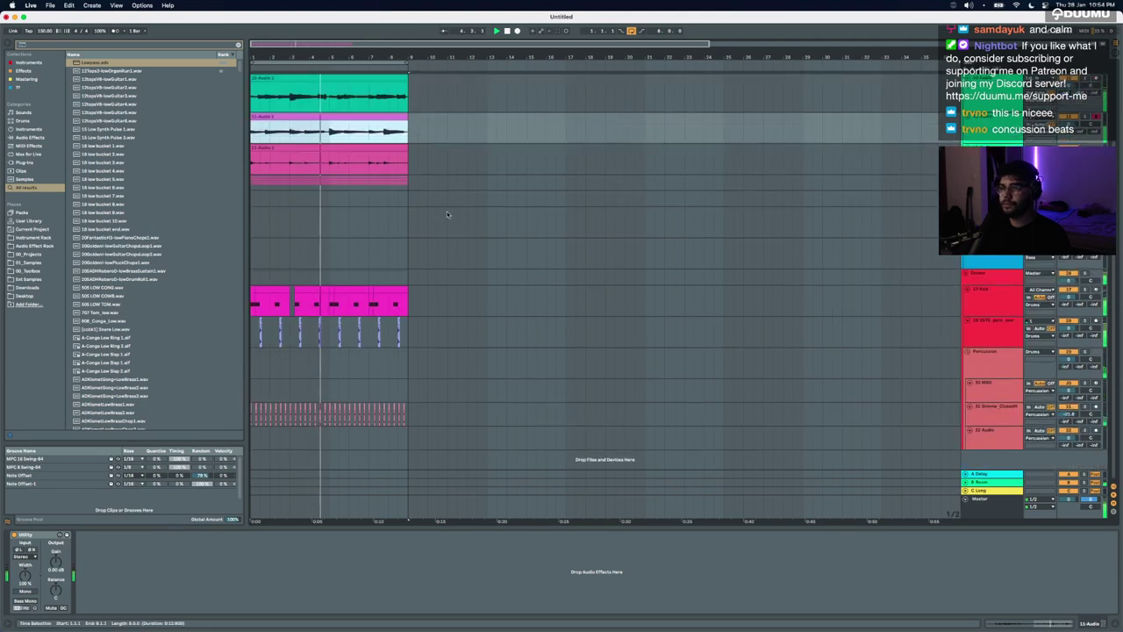
{"action": "scroll", "coordinate": [466, 191], "scroll_direction": "up", "scroll_amount": 2}
{"action": "left_click_drag", "start_coordinate": [344, 141], "coordinate": [345, 269]}
{"action": "double_click", "coordinate": [346, 267]}
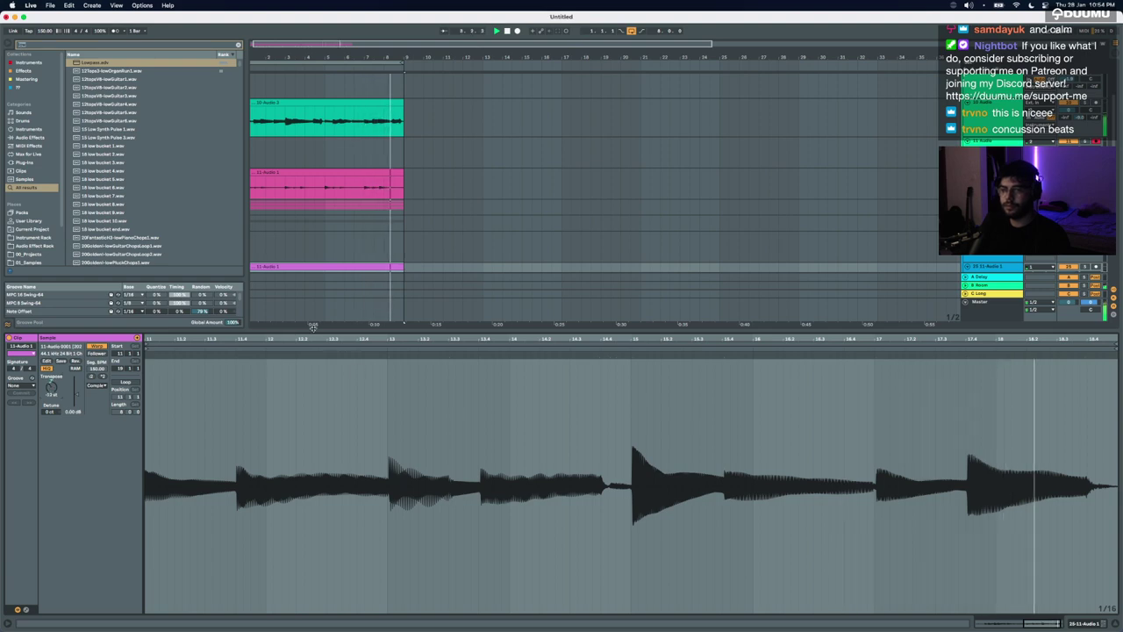
{"action": "key", "text": "super+alt+l"}
Step: Move the purple take back to the track below the green take with its transposition at 0 st
{"action": "scroll", "coordinate": [311, 329], "scroll_direction": "up", "scroll_amount": 3}
{"action": "scroll", "coordinate": [311, 329], "scroll_direction": "left", "scroll_amount": 2}
{"action": "scroll", "coordinate": [311, 329], "scroll_direction": "up", "scroll_amount": 4}
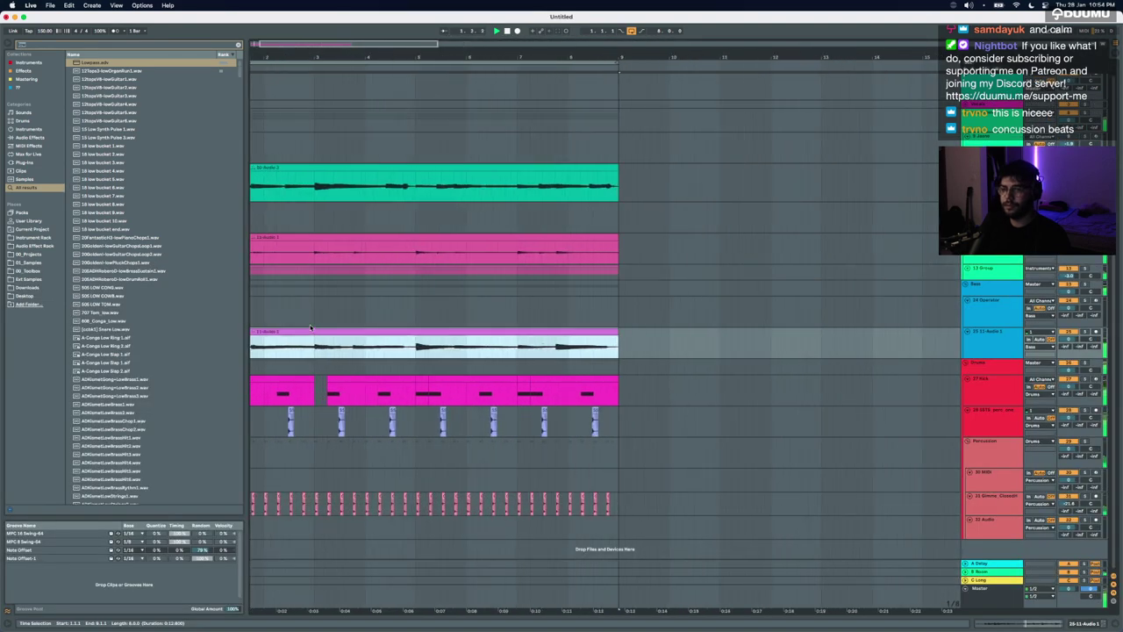
{"action": "scroll", "coordinate": [310, 329], "scroll_direction": "left", "scroll_amount": 2}
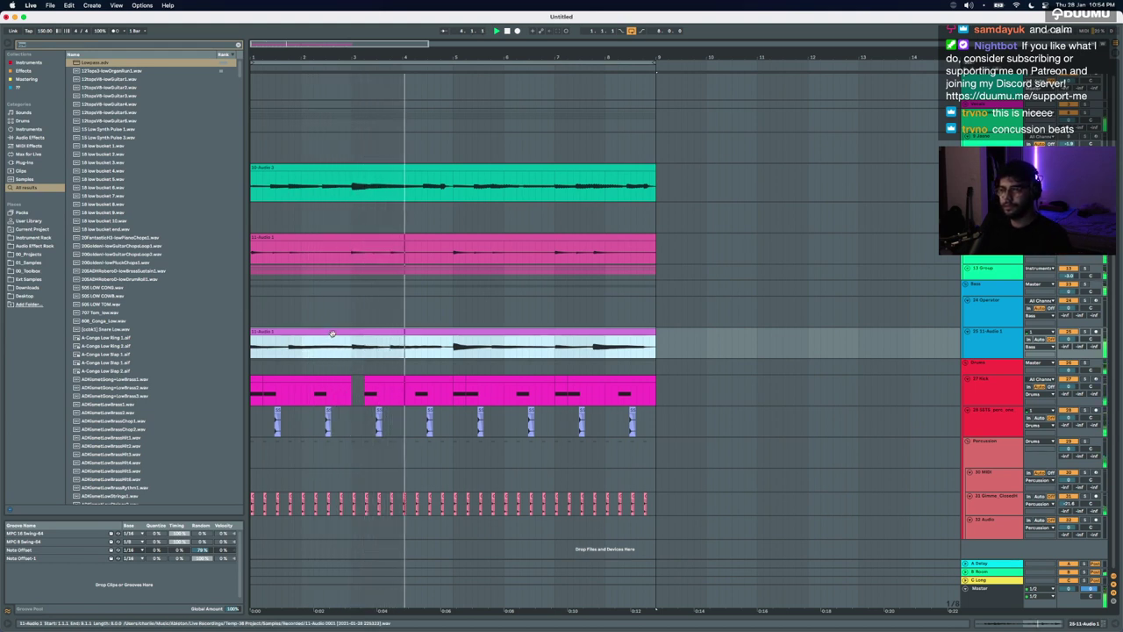
{"action": "left_click_drag", "start_coordinate": [325, 334], "coordinate": [331, 211]}
{"action": "double_click", "coordinate": [331, 212]}
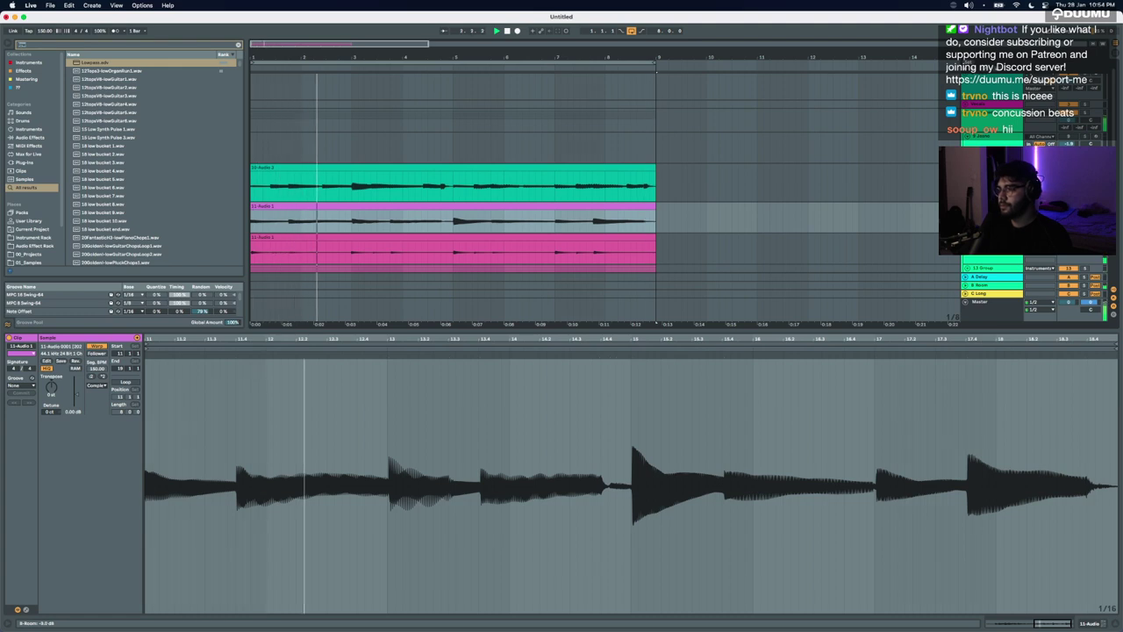
Step: Add the Lowpass preset to the purple take's track and lower its cutoff frequency
{"action": "type", "text": "low"}
{"action": "key", "text": "Down"}
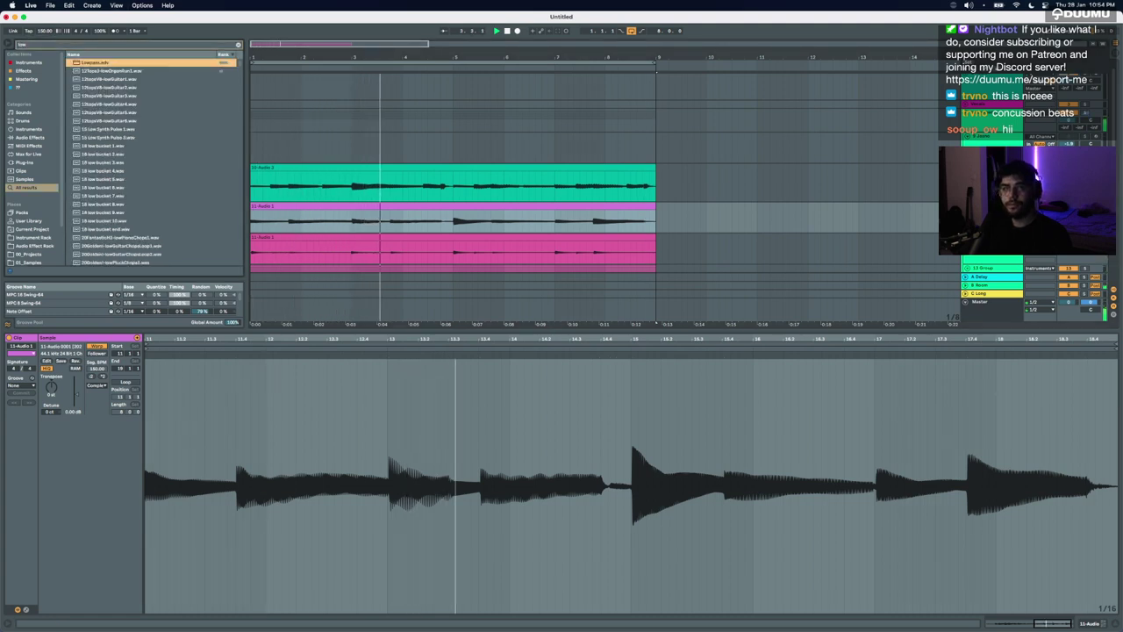
{"action": "key", "text": "Return"}
{"action": "left_click_drag", "start_coordinate": [162, 573], "coordinate": [142, 583]}
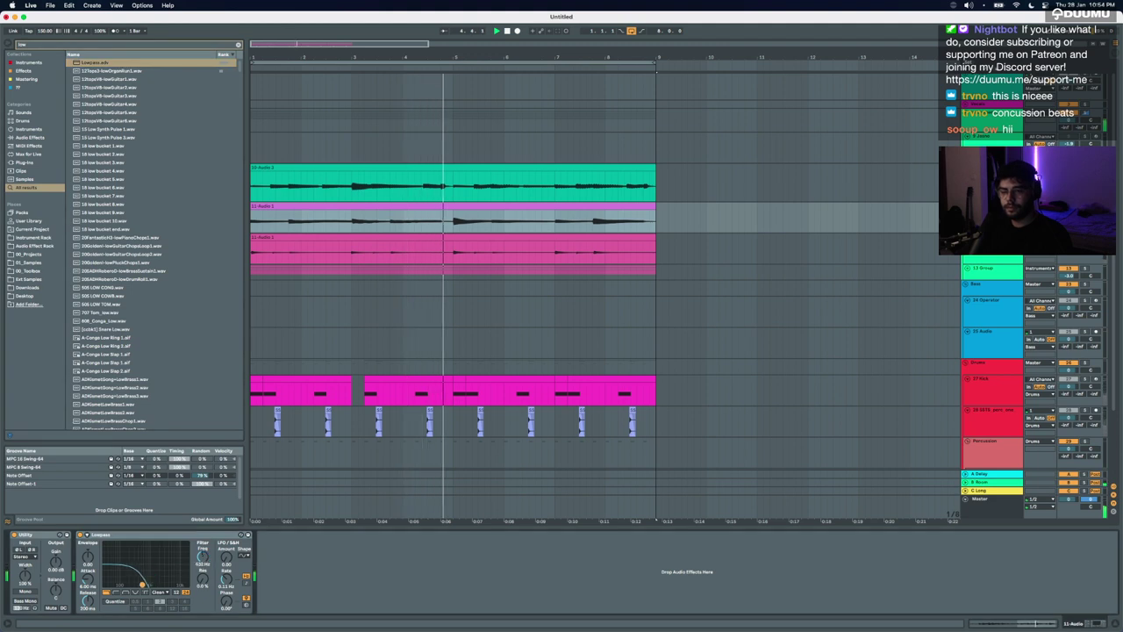
Step: Add Overdrive after the Lowpass on the purple take's track and lower its filter band frequency
{"action": "key", "text": "super+f"}
{"action": "type", "text": "over"}
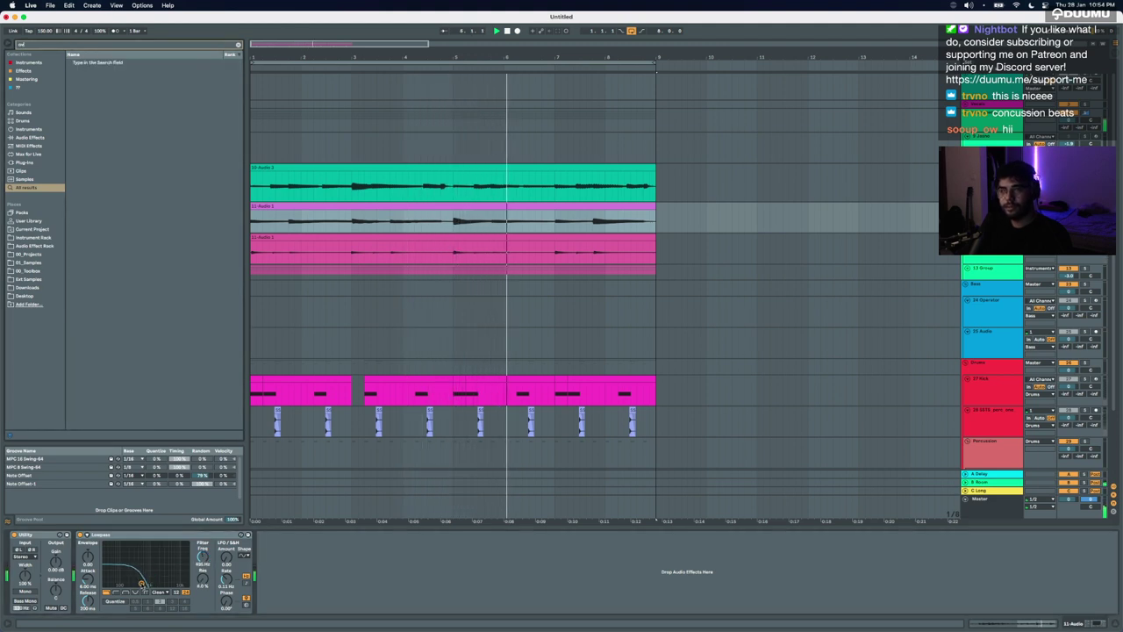
{"action": "key", "text": "Down"}
{"action": "key", "text": "Return"}
{"action": "left_click_drag", "start_coordinate": [283, 551], "coordinate": [276, 560]}
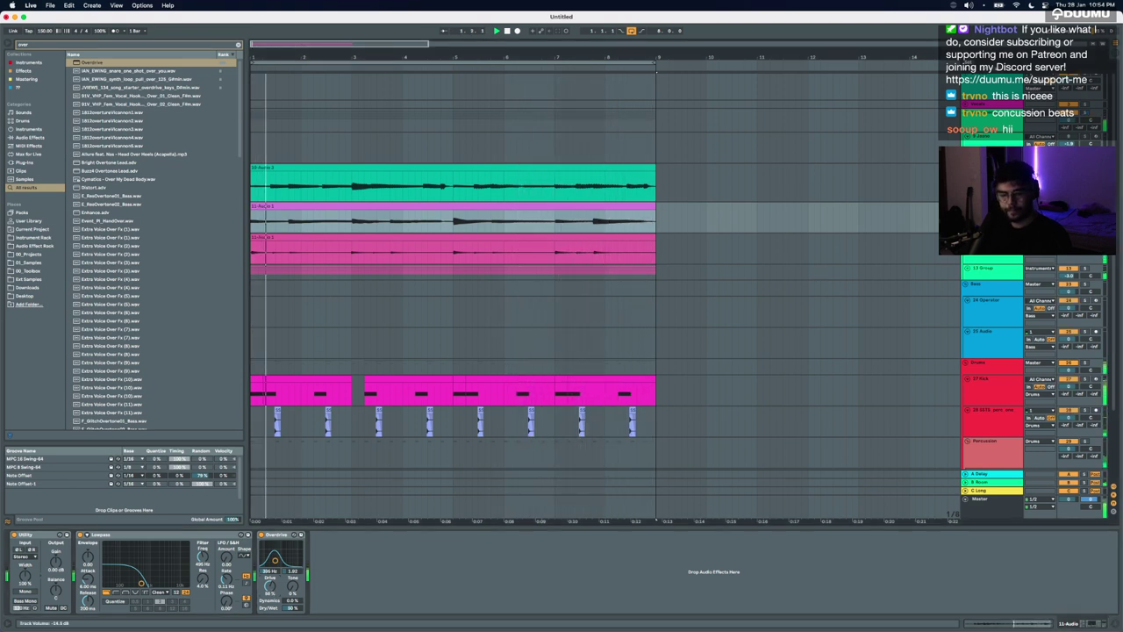
Step: Insert an eight-bar MIDI clip on the Operator track in the Bass group and audition piano keys down to F2
{"action": "scroll", "coordinate": [654, 273], "scroll_direction": "down", "scroll_amount": 2}
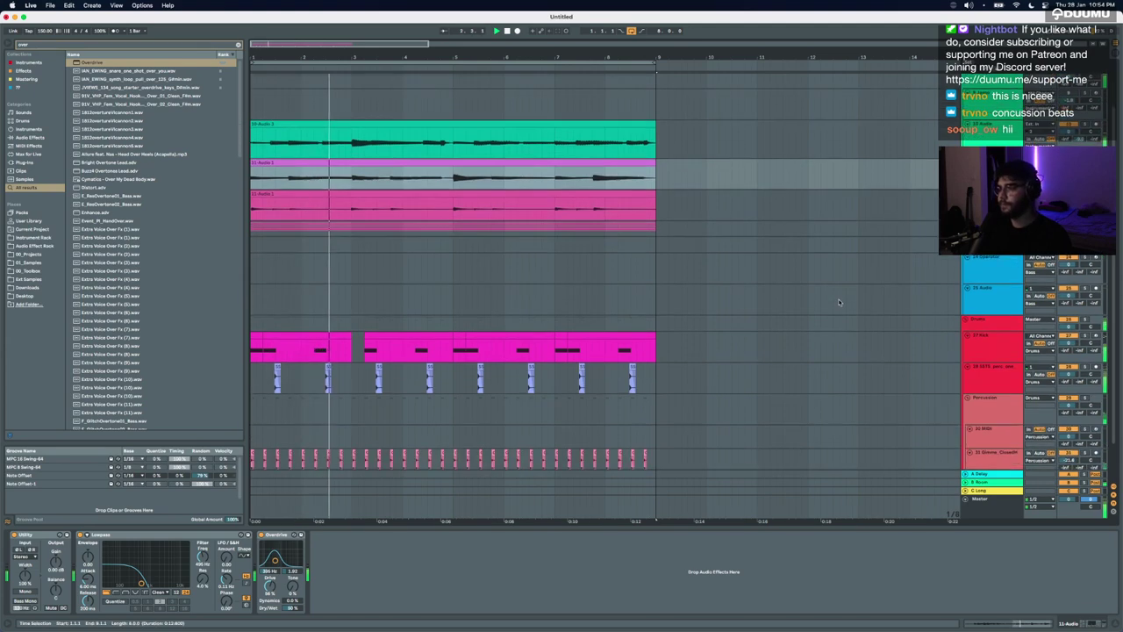
{"action": "left_click_drag", "start_coordinate": [654, 273], "coordinate": [200, 278]}
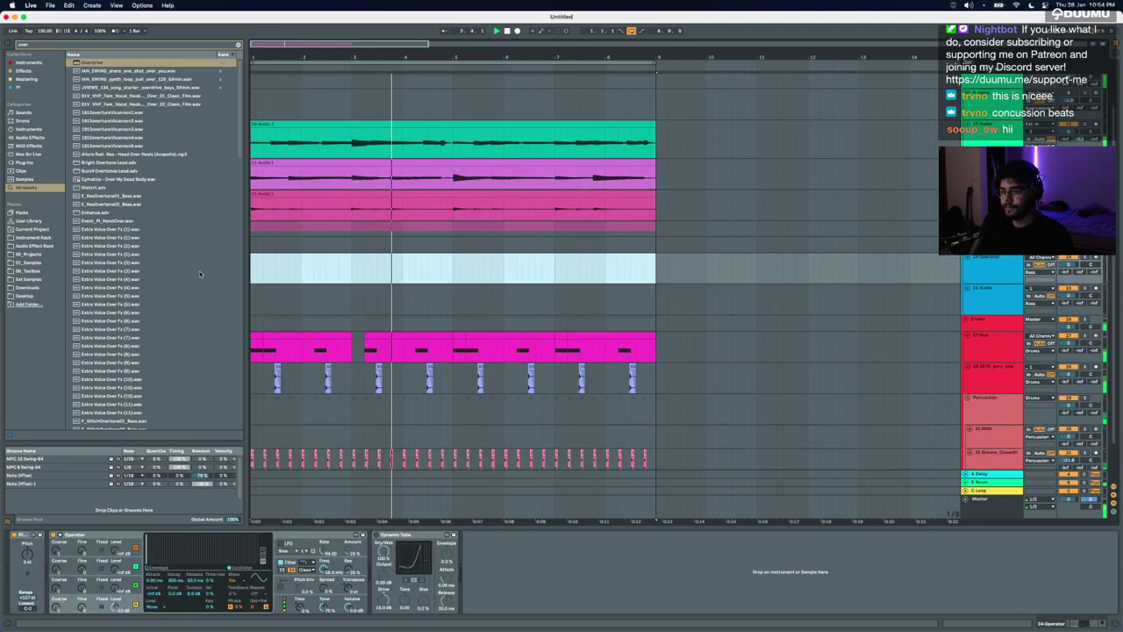
{"action": "key", "text": "super+shift+m"}
{"action": "key", "text": "space"}
{"action": "left_click", "coordinate": [122, 490]}
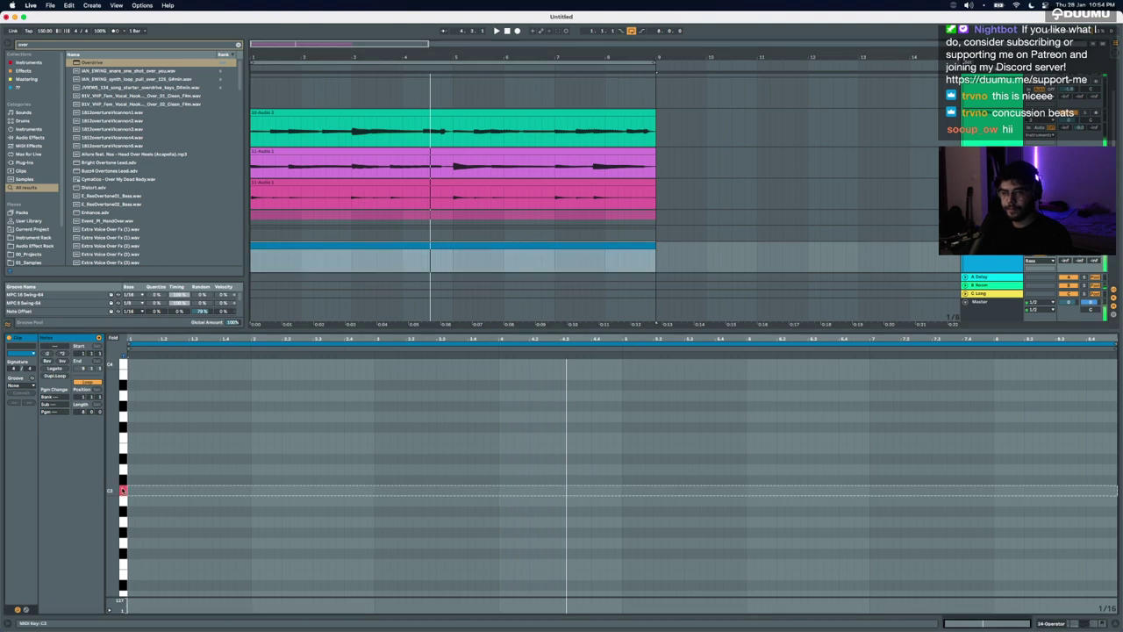
{"action": "left_click", "coordinate": [122, 544]}
{"action": "left_click", "coordinate": [122, 565]}
{"action": "key", "text": "space"}
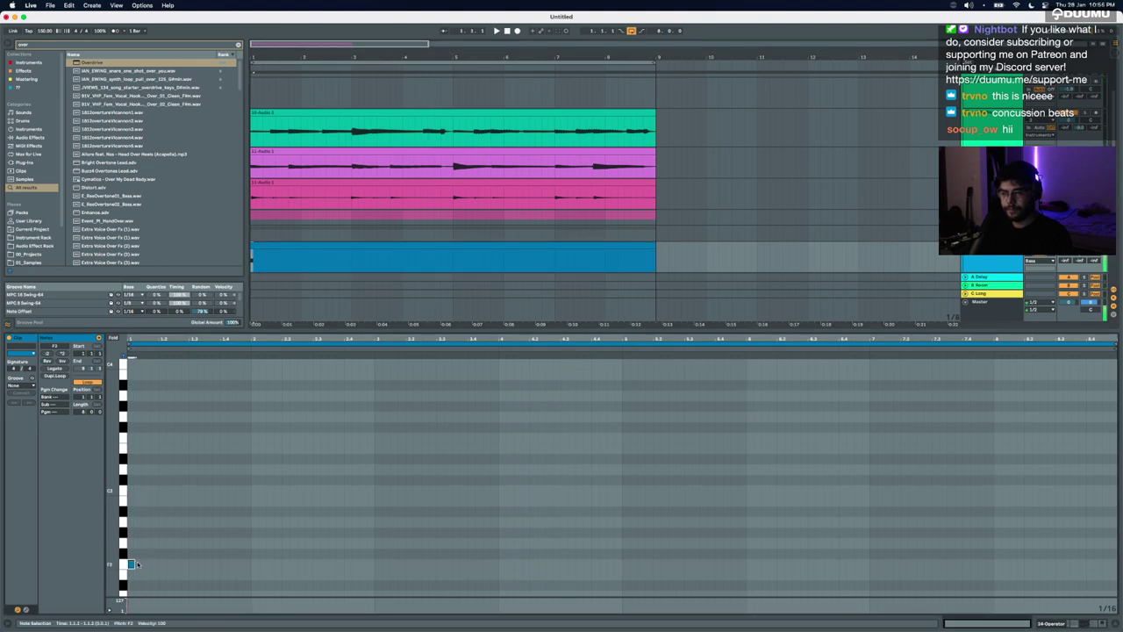
Step: Lengthen the F2 bass note to four bars and duplicate it over bars 5–8, raised seven semitones to C
{"action": "mouse_move", "coordinate": [129, 564]}
{"action": "left_mouse_down"}
{"action": "mouse_move", "coordinate": [569, 563]}
{"action": "mouse_move", "coordinate": [621, 517]}
{"action": "left_mouse_up"}
{"action": "key", "text": "super+d"}
{"action": "key", "text": "Up"}
{"action": "key", "text": "Up"}
{"action": "key", "text": "Up"}
{"action": "key", "text": "Up"}
{"action": "key", "text": "Up"}
{"action": "key", "text": "Up"}
{"action": "key", "text": "Up"}
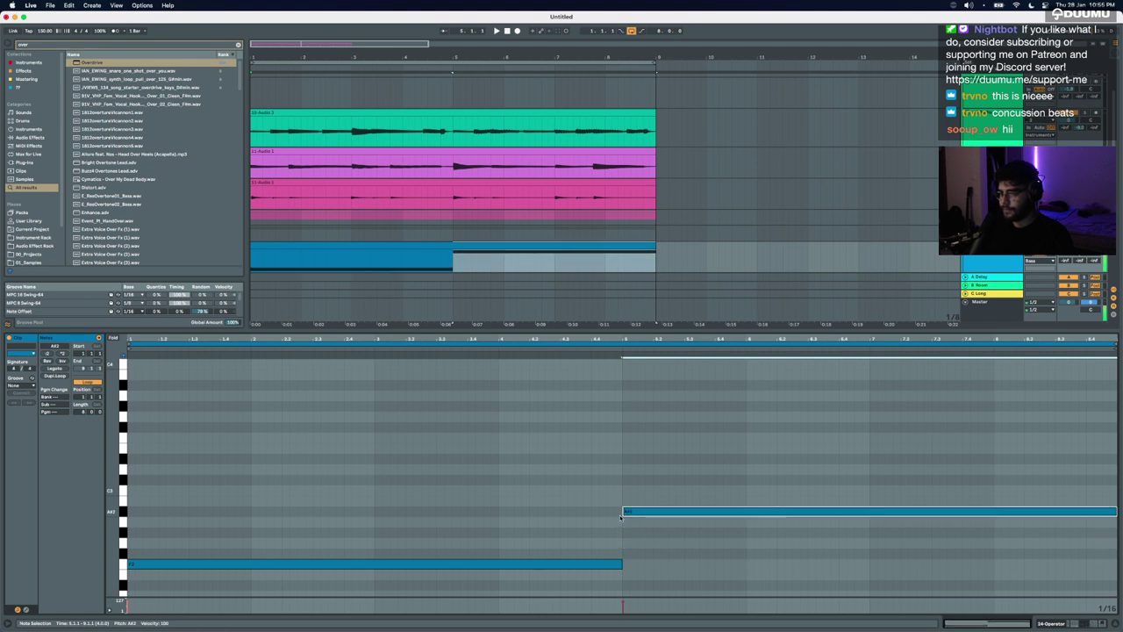
{"action": "scroll", "coordinate": [620, 518], "scroll_direction": "up", "scroll_amount": 1}
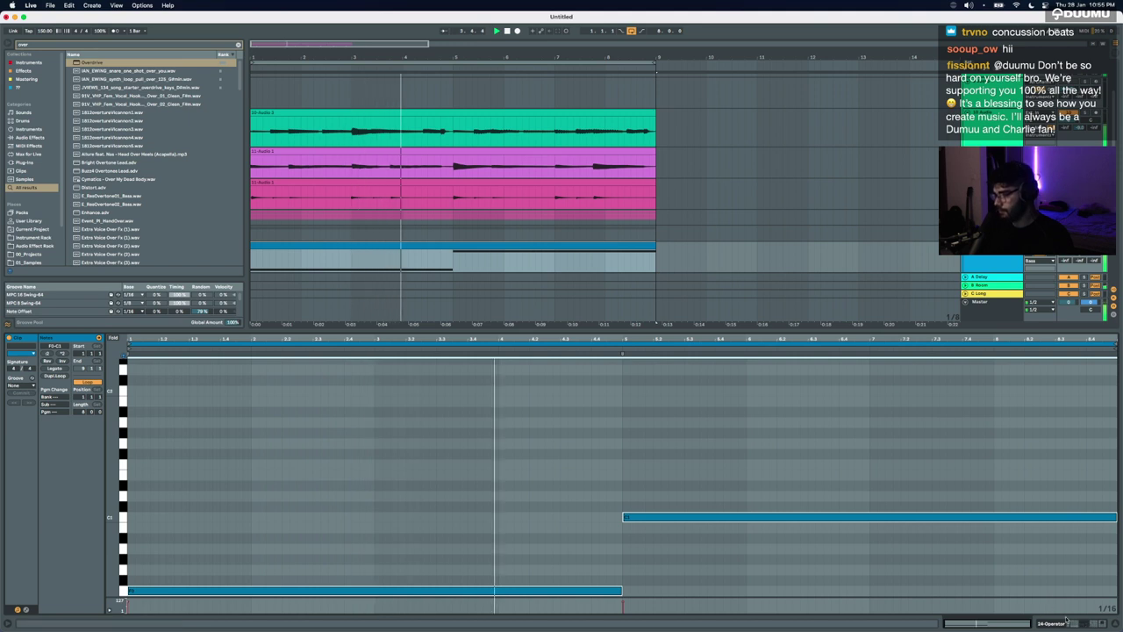
Step: Shape the envelope of Operator's bottom oscillator into a long decay with sustain at -inf dB and play the loop
{"action": "left_click", "coordinate": [1062, 622]}
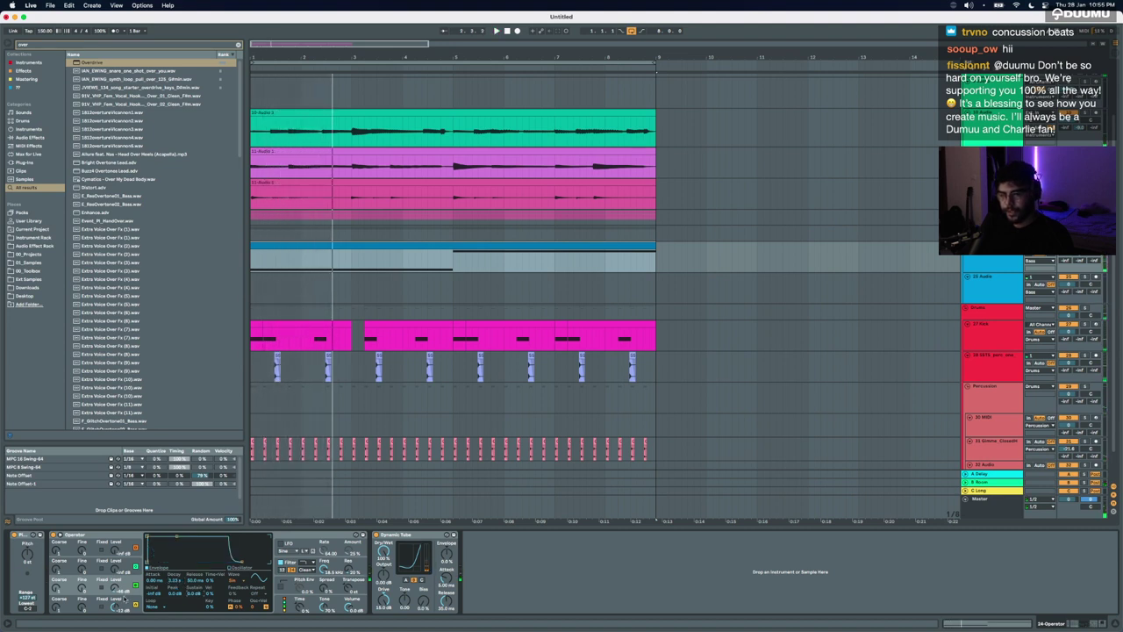
{"action": "left_click", "coordinate": [125, 601]}
{"action": "key", "text": "space"}
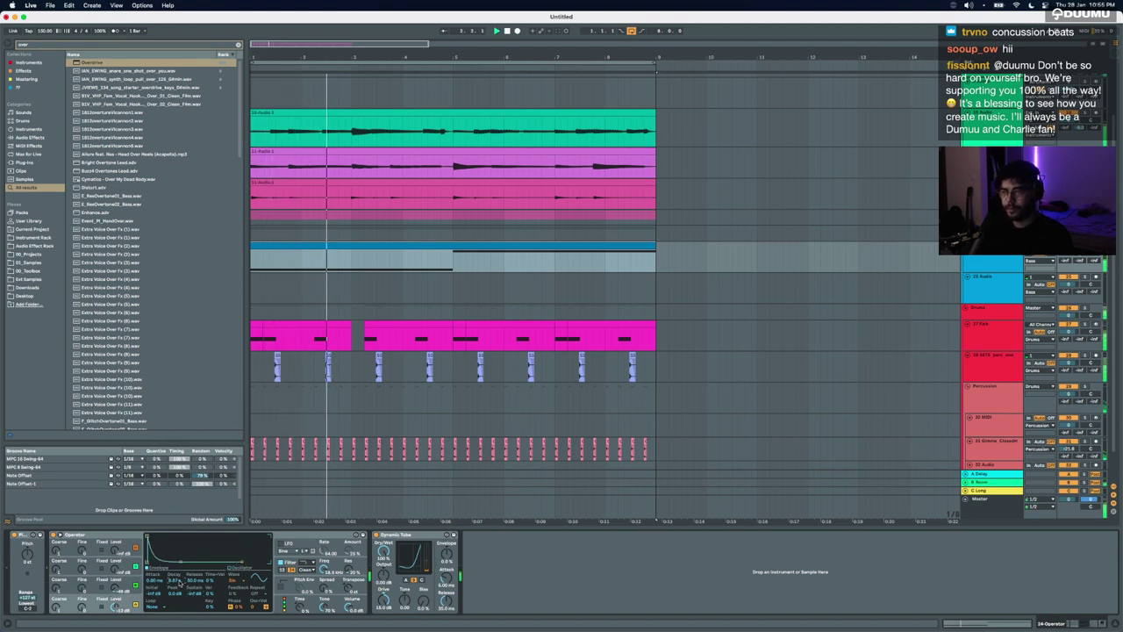
Step: Duplicate bars 5–6 of the bass clip over bars 7–8 so the note retriggers at bar 7
{"action": "left_click", "coordinate": [351, 262]}
{"action": "left_click_drag", "start_coordinate": [351, 263], "coordinate": [453, 260]}
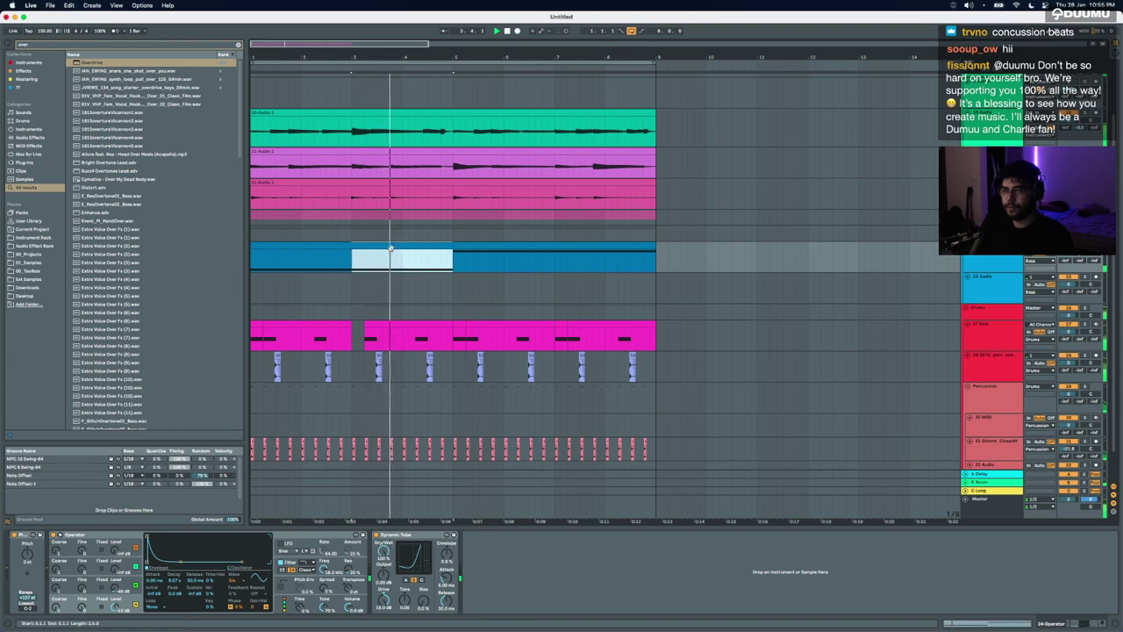
{"action": "key", "text": "super+d"}
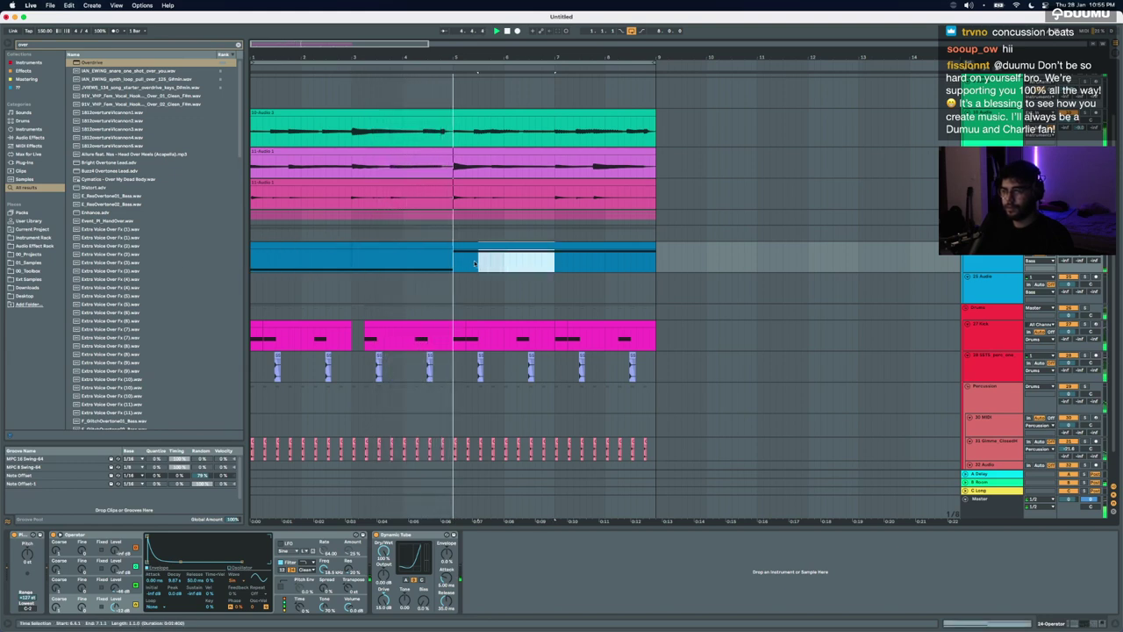
{"action": "key", "text": "super+d"}
Step: Lower the Operator bass track's volume and display the Master track's devices
{"action": "left_click_drag", "start_coordinate": [1068, 252], "coordinate": [1068, 258]}
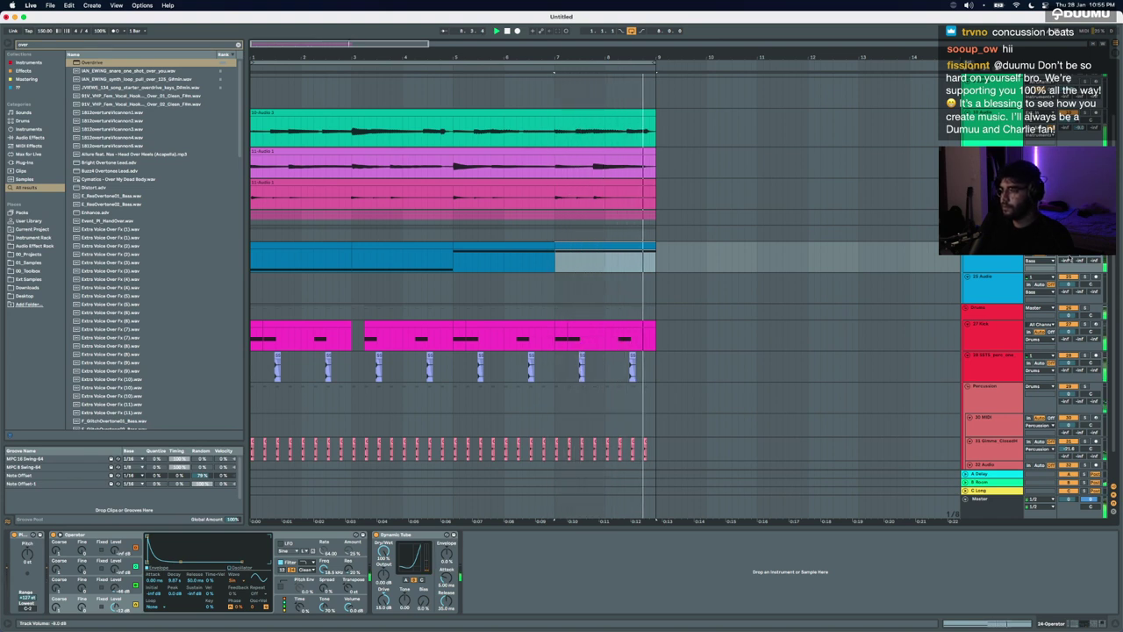
{"action": "left_click", "coordinate": [1005, 508]}
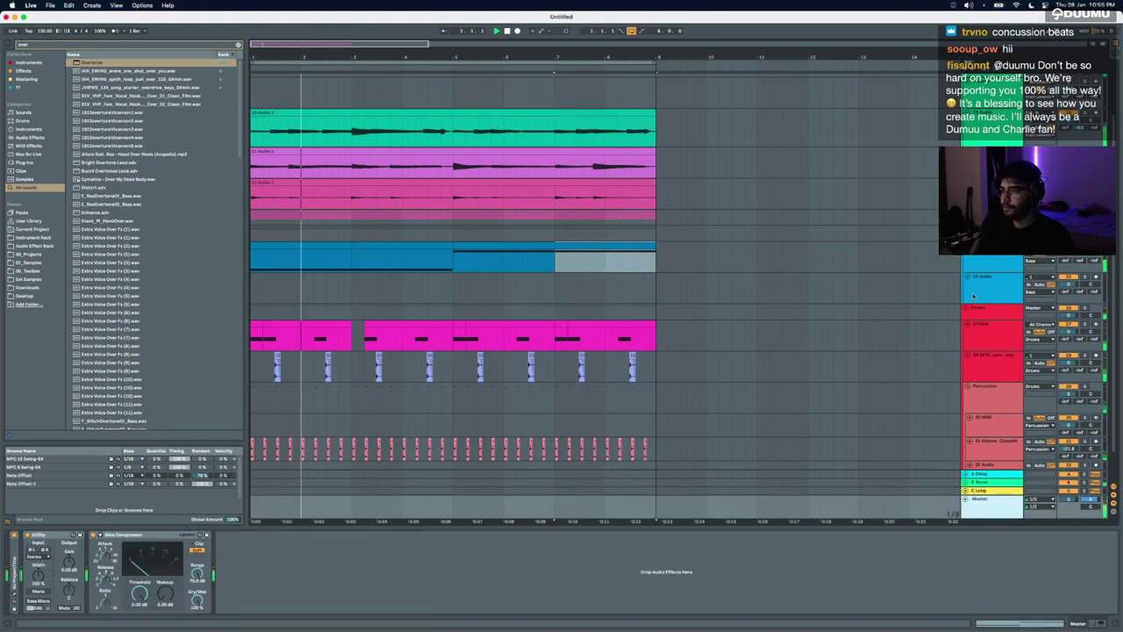
Step: Select the bass Operator track and display the Operator's pitch envelope and glide settings
{"action": "left_click", "coordinate": [992, 264]}
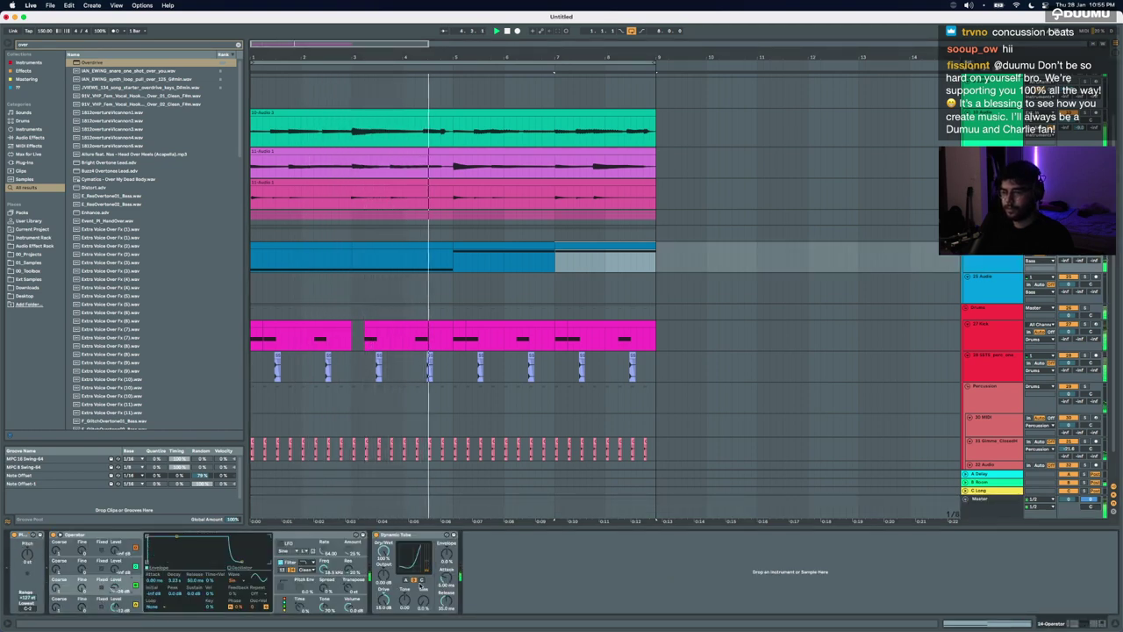
{"action": "left_click", "coordinate": [326, 589]}
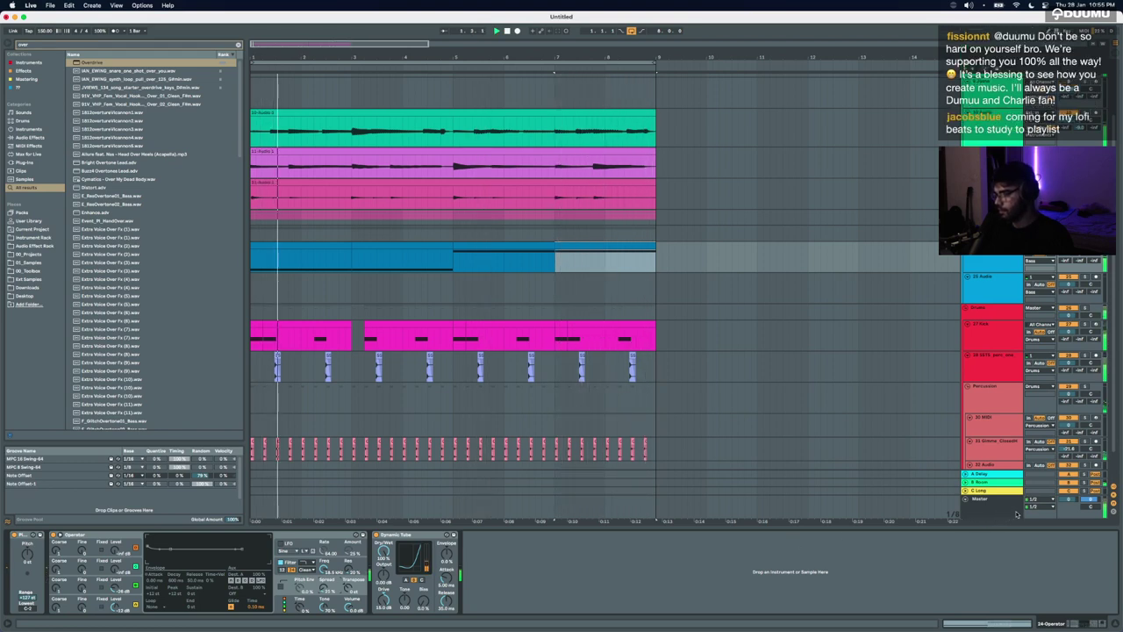
Step: Find SoundShifter Pitch (s) in the browser and load it on the Master track, leaving its window closed
{"action": "left_click", "coordinate": [981, 516]}
{"action": "type", "text": "soundshift"}
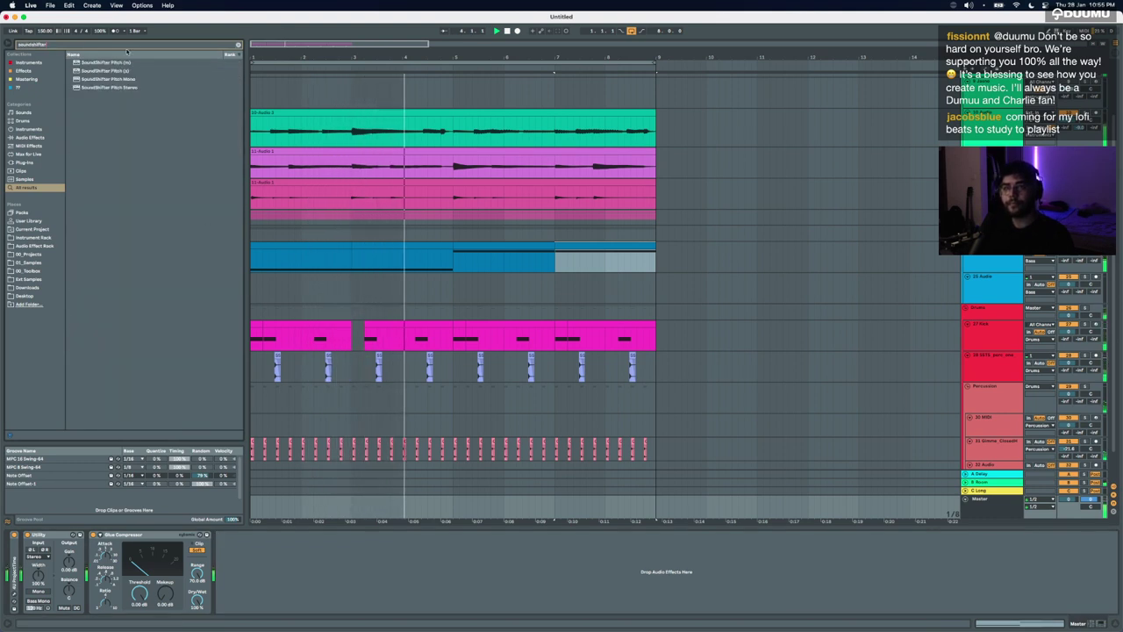
{"action": "left_click", "coordinate": [103, 72]}
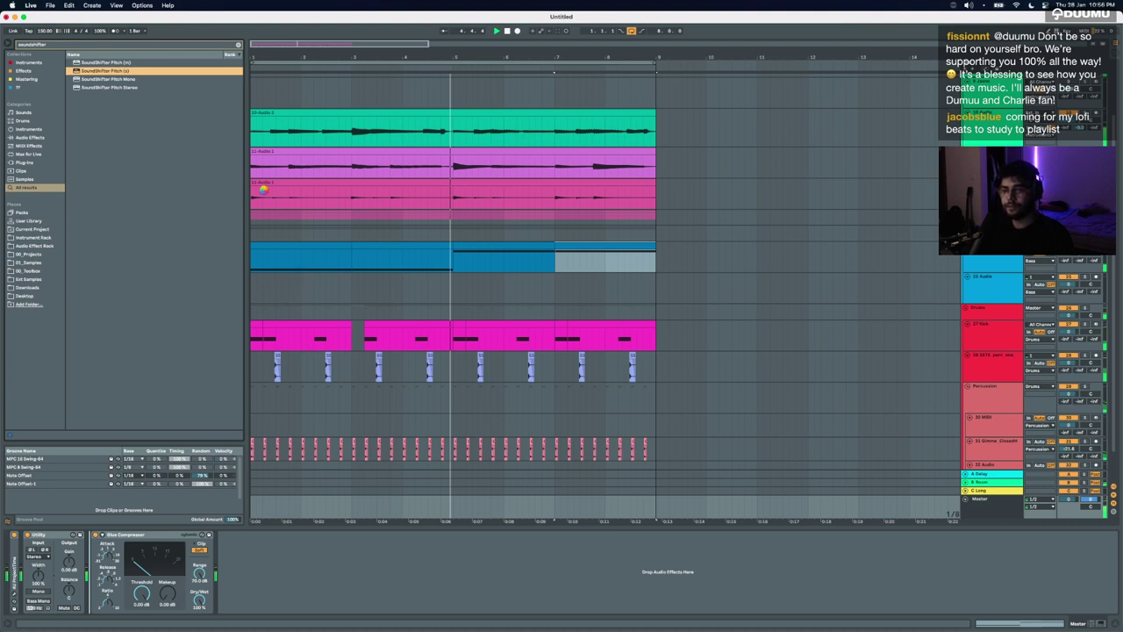
{"action": "left_click_drag", "start_coordinate": [271, 184], "coordinate": [270, 185]}
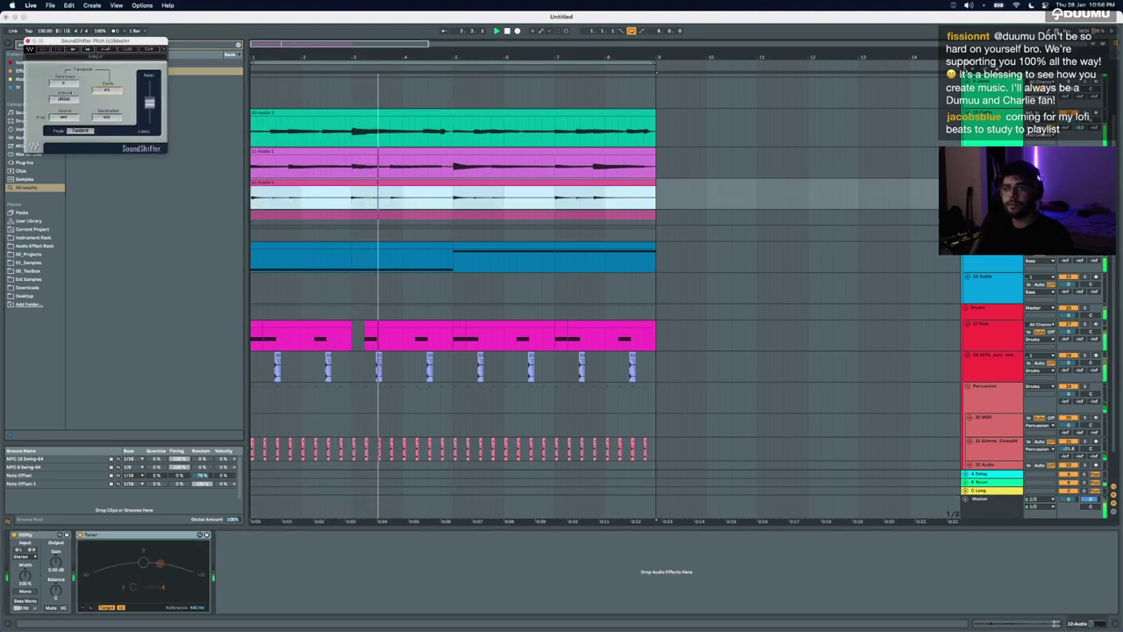
{"action": "left_click", "coordinate": [28, 41]}
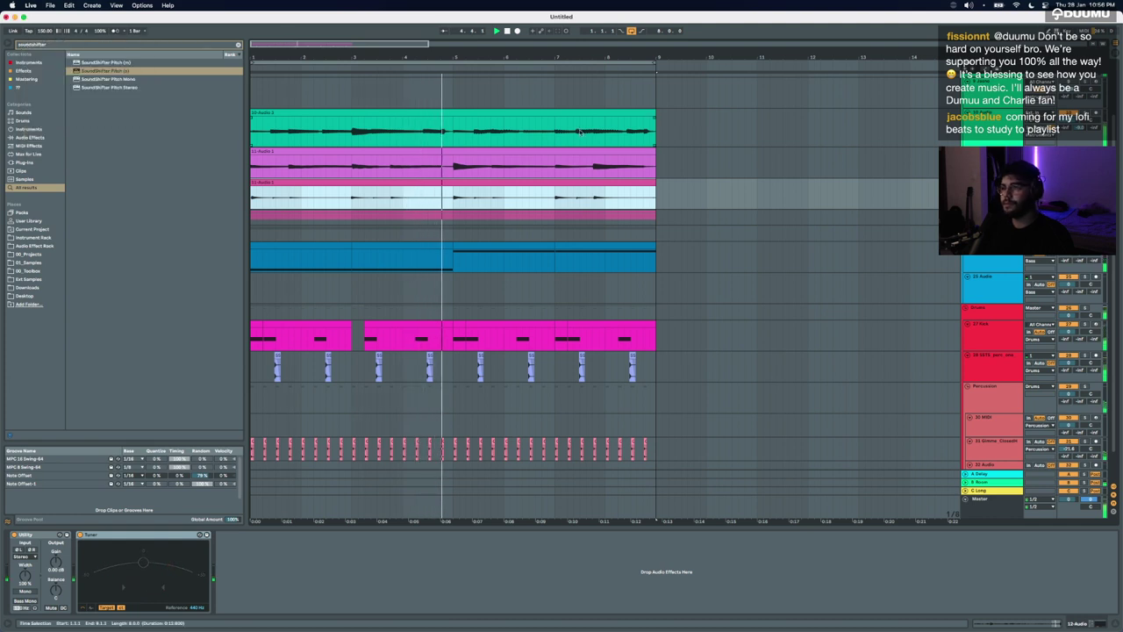
Step: Delete the audio track that holds the green clip
{"action": "left_click", "coordinate": [993, 193]}
{"action": "left_click", "coordinate": [996, 127]}
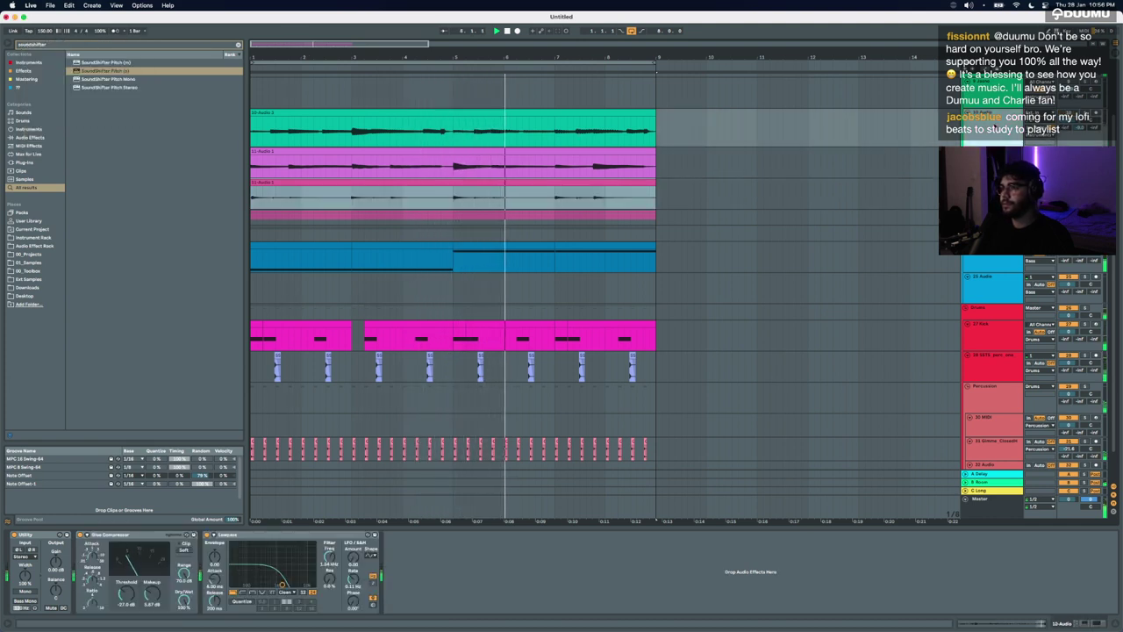
{"action": "key", "text": "Delete"}
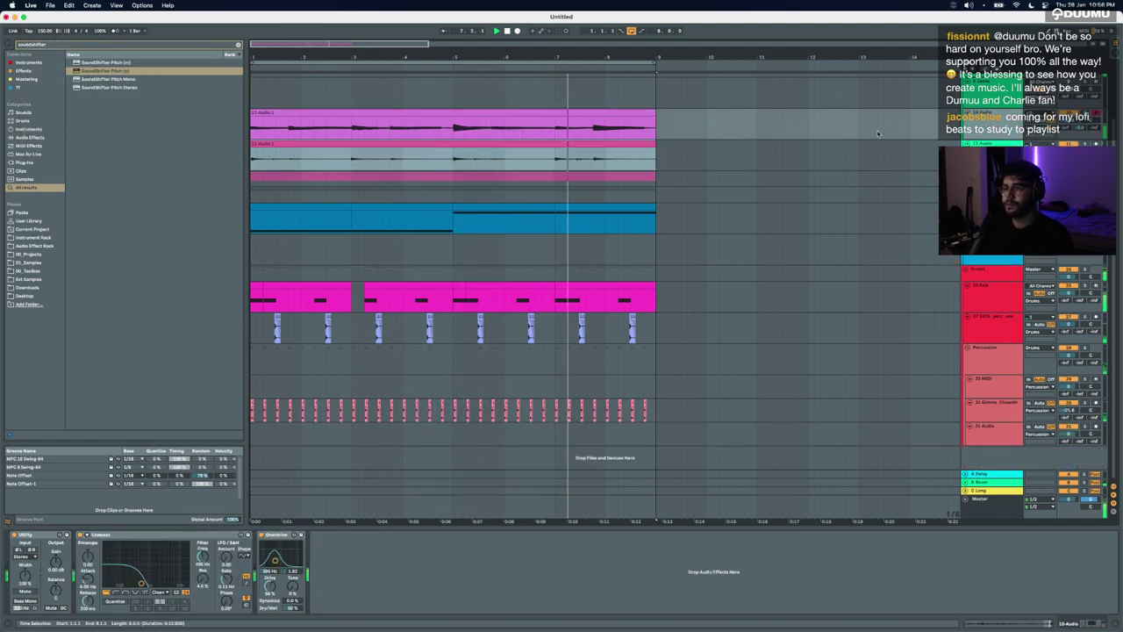
Step: Unfold the 12-Group track below the pink audio clip and hide the device view
{"action": "scroll", "coordinate": [640, 209], "scroll_direction": "down", "scroll_amount": 4}
{"action": "key", "text": "Down"}
{"action": "key", "text": "Down"}
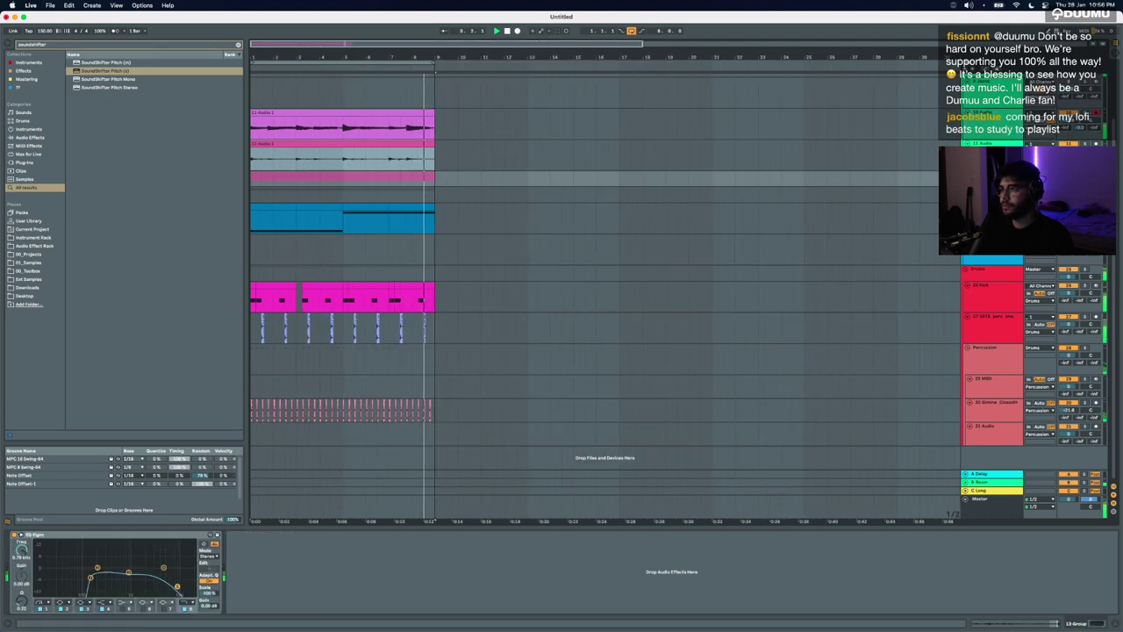
{"action": "left_click", "coordinate": [968, 175]}
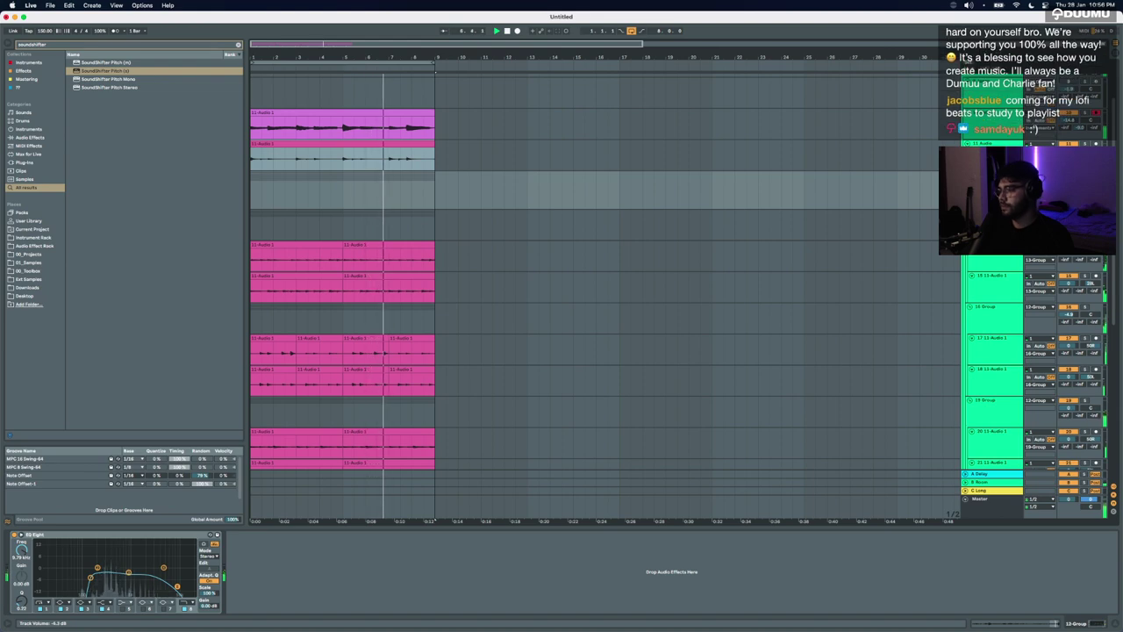
{"action": "scroll", "coordinate": [572, 270], "scroll_direction": "up", "scroll_amount": 2}
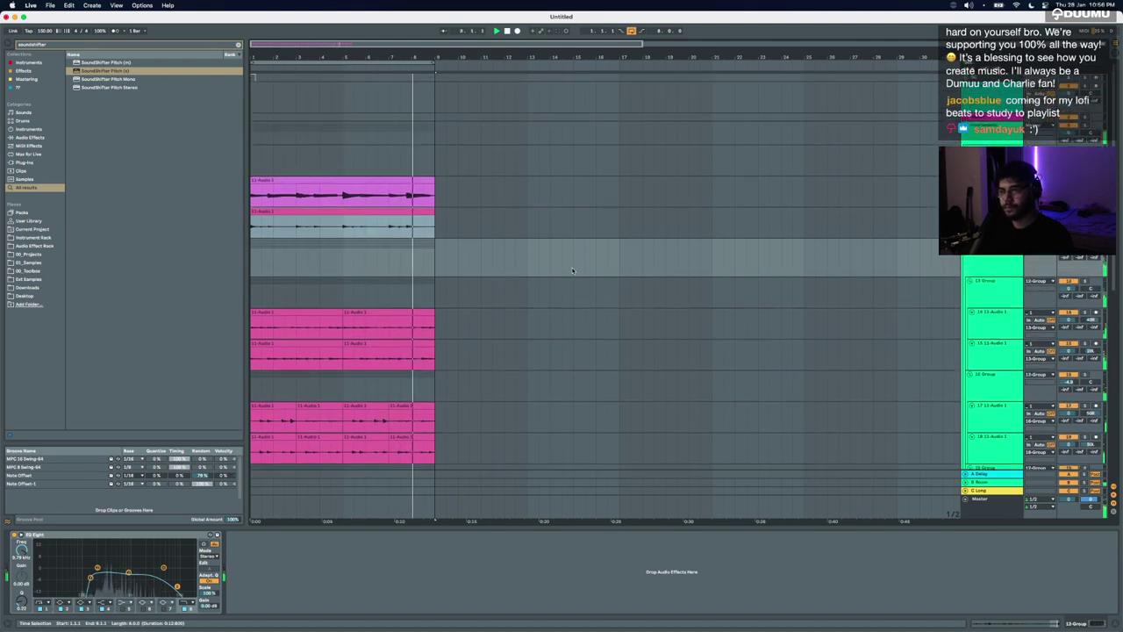
{"action": "left_click", "coordinate": [535, 529]}
{"action": "scroll", "coordinate": [533, 531], "scroll_direction": "down", "scroll_amount": 8}
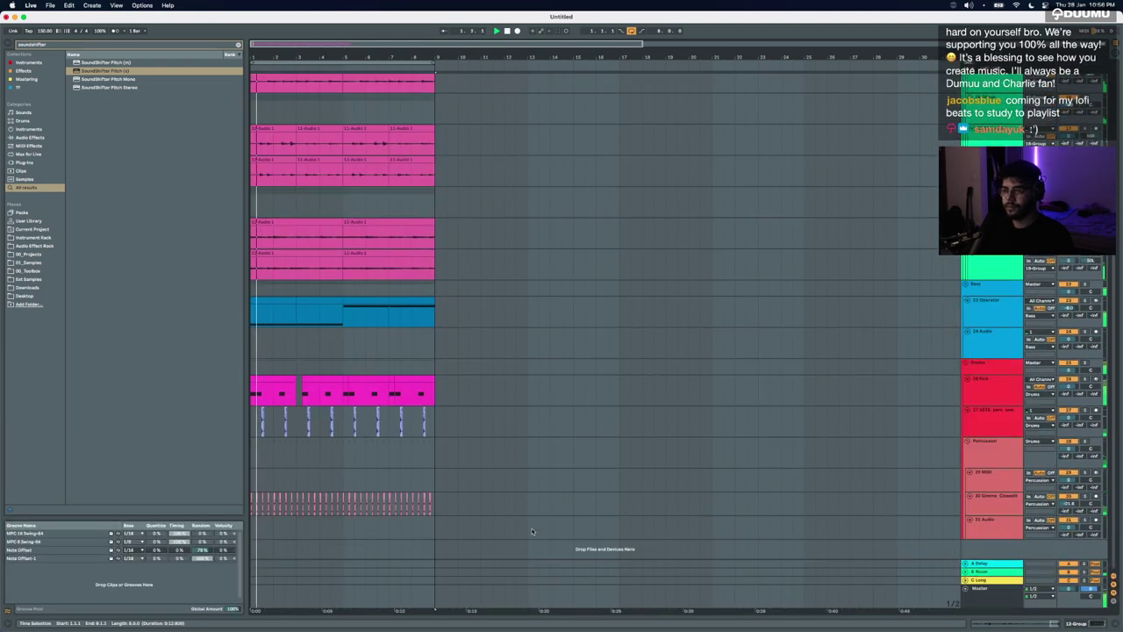
Step: Duplicate the entire eight-bar arrangement so that all tracks run for 16 bars
{"action": "scroll", "coordinate": [395, 351], "scroll_direction": "up", "scroll_amount": 8}
{"action": "left_click", "coordinate": [301, 183]}
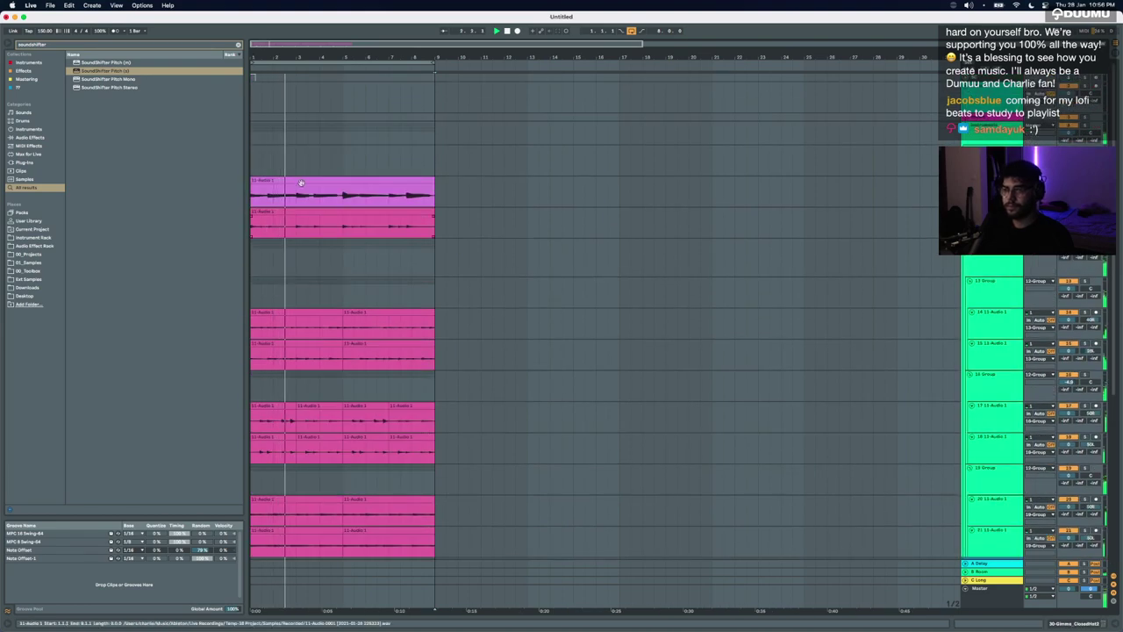
{"action": "key", "text": "super+a"}
{"action": "key", "text": "super+d"}
{"action": "key", "text": "super+a"}
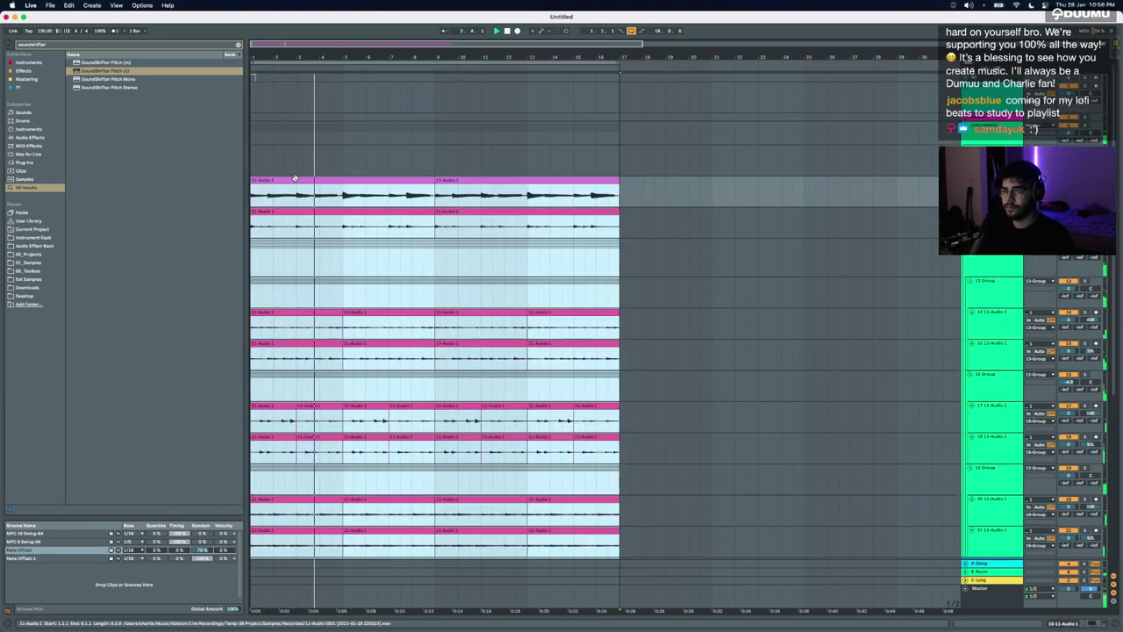
{"action": "scroll", "coordinate": [295, 179], "scroll_direction": "down", "scroll_amount": 8}
{"action": "scroll", "coordinate": [297, 179], "scroll_direction": "up", "scroll_amount": 8}
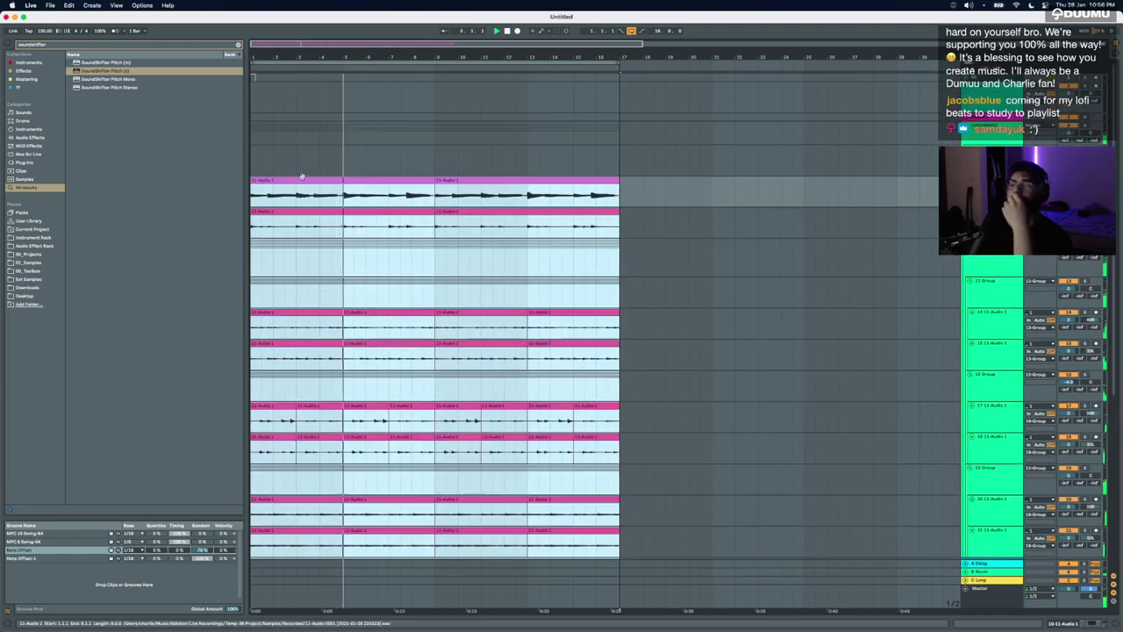
Step: Select the first violet audio clip and restart playback from the beginning to listen to the loop
{"action": "left_click", "coordinate": [296, 182]}
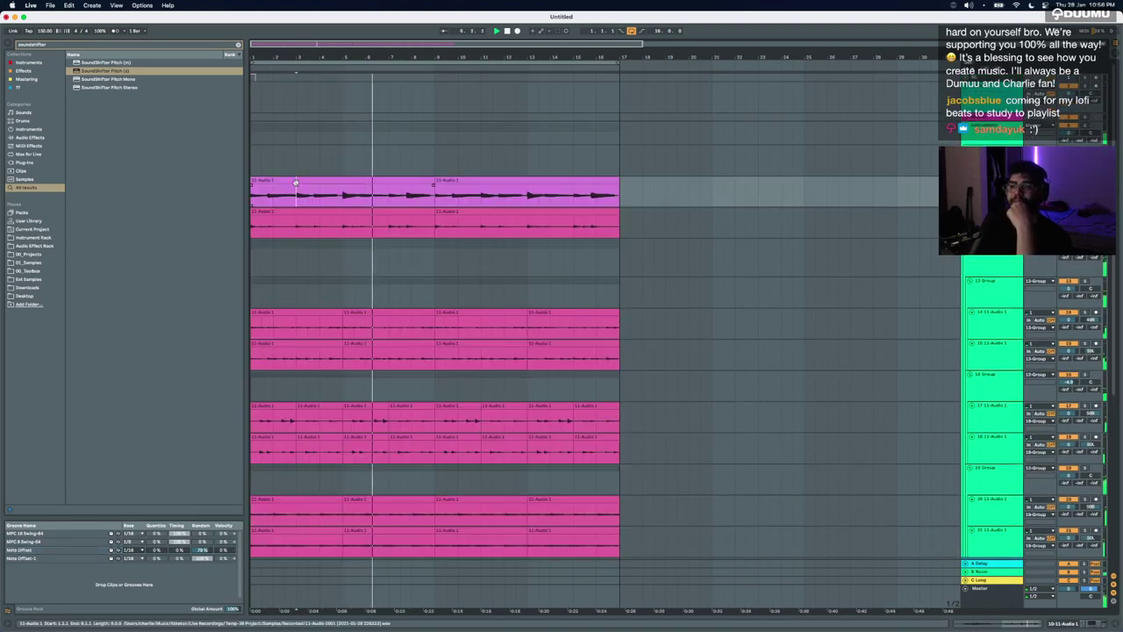
{"action": "left_click", "coordinate": [295, 181]}
{"action": "key", "text": "space"}
{"action": "key", "text": "space"}
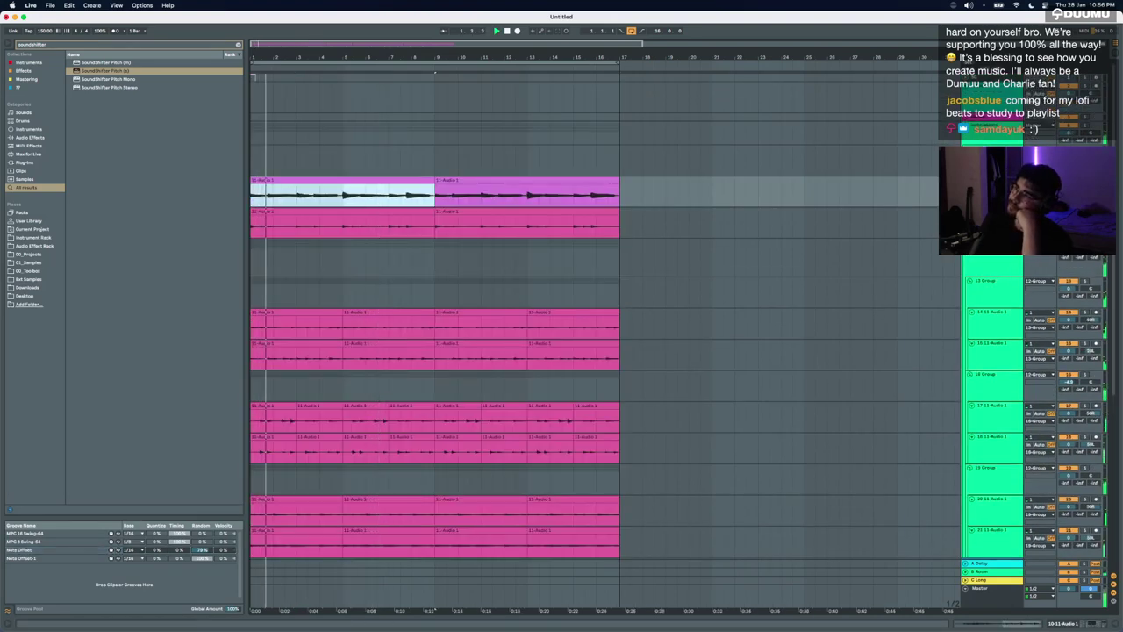
Step: Delete the 12-Audio track with the pink clips directly below the violet clips
{"action": "left_click", "coordinate": [993, 158]}
{"action": "left_click", "coordinate": [993, 188]}
{"action": "left_click", "coordinate": [994, 158]}
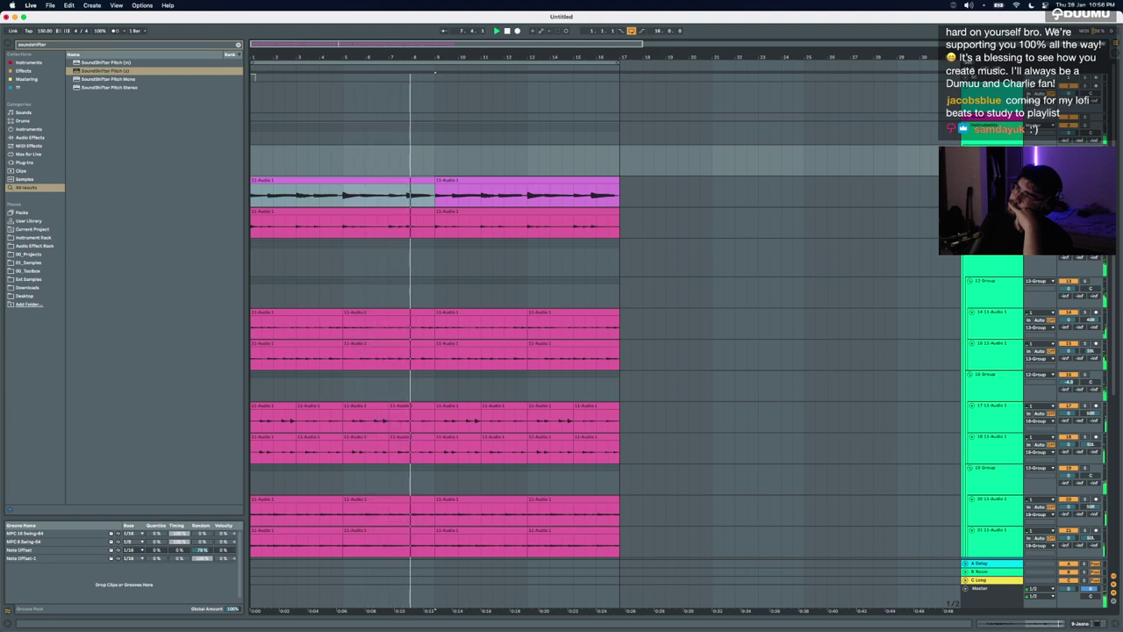
{"action": "left_click", "coordinate": [1007, 216]}
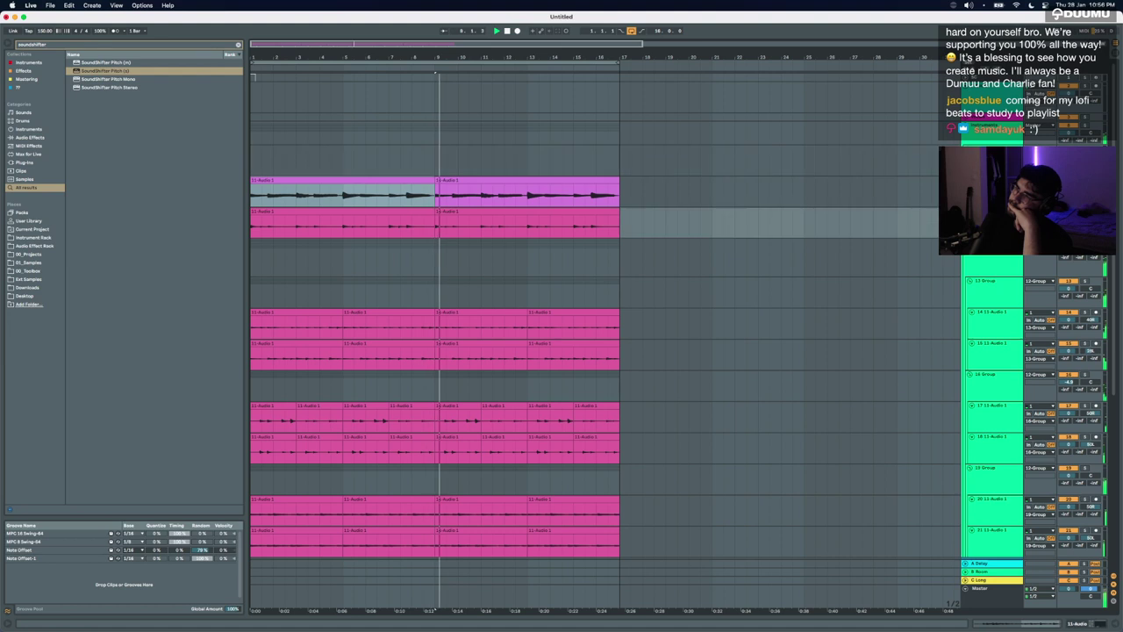
{"action": "key", "text": "Delete"}
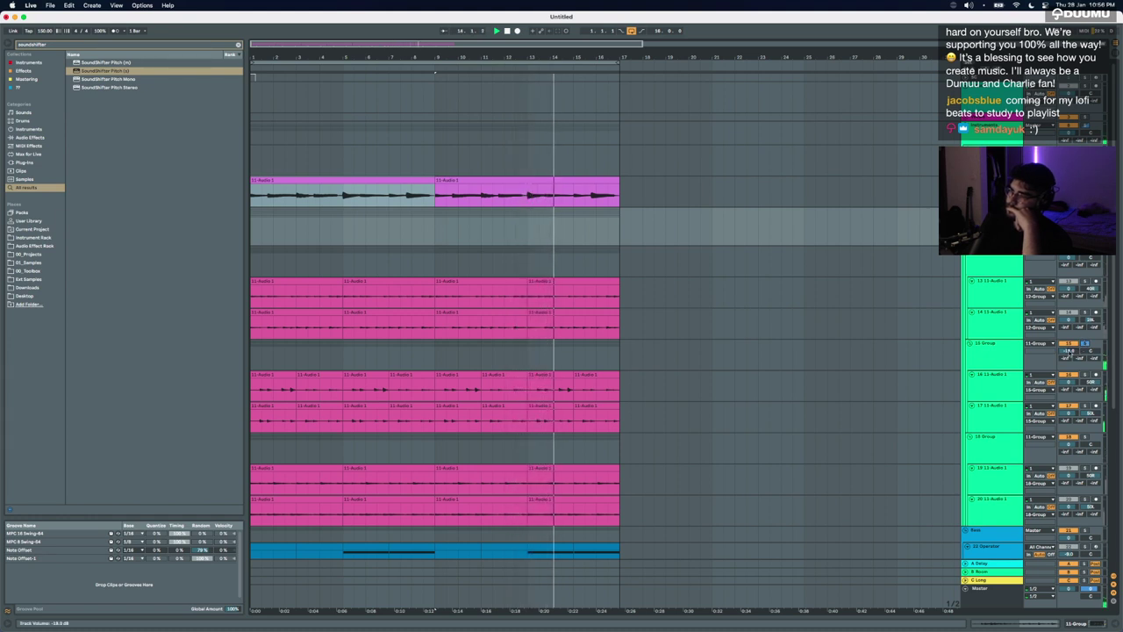
Step: Adjust the soloed 15 Group's volume and end its solo, and set the 18 Group's volume to 3.0 dB
{"action": "left_click_drag", "start_coordinate": [1069, 352], "coordinate": [1069, 356]}
{"action": "left_click", "coordinate": [1085, 343]}
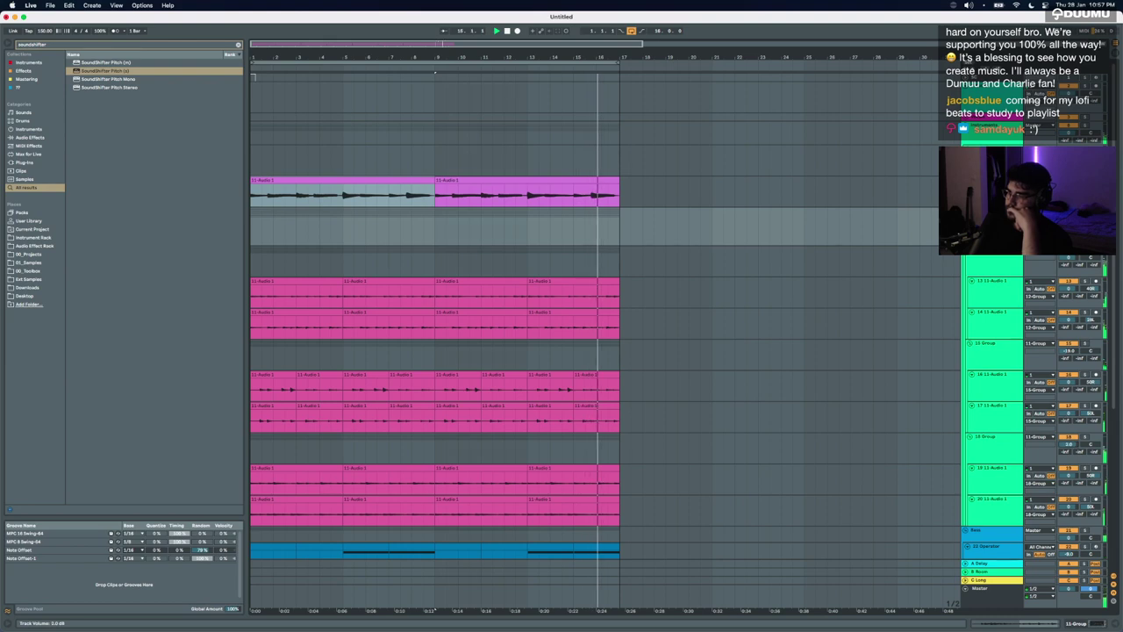
{"action": "left_click", "coordinate": [998, 444]}
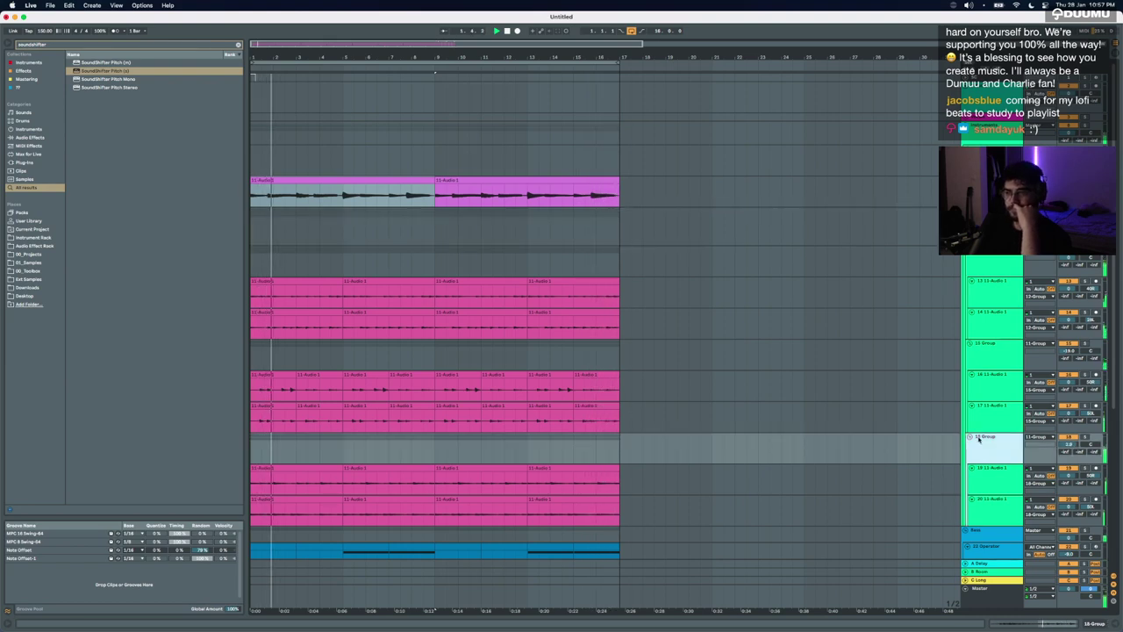
{"action": "scroll", "coordinate": [838, 404], "scroll_direction": "down", "scroll_amount": 5}
{"action": "scroll", "coordinate": [837, 405], "scroll_direction": "up", "scroll_amount": 5}
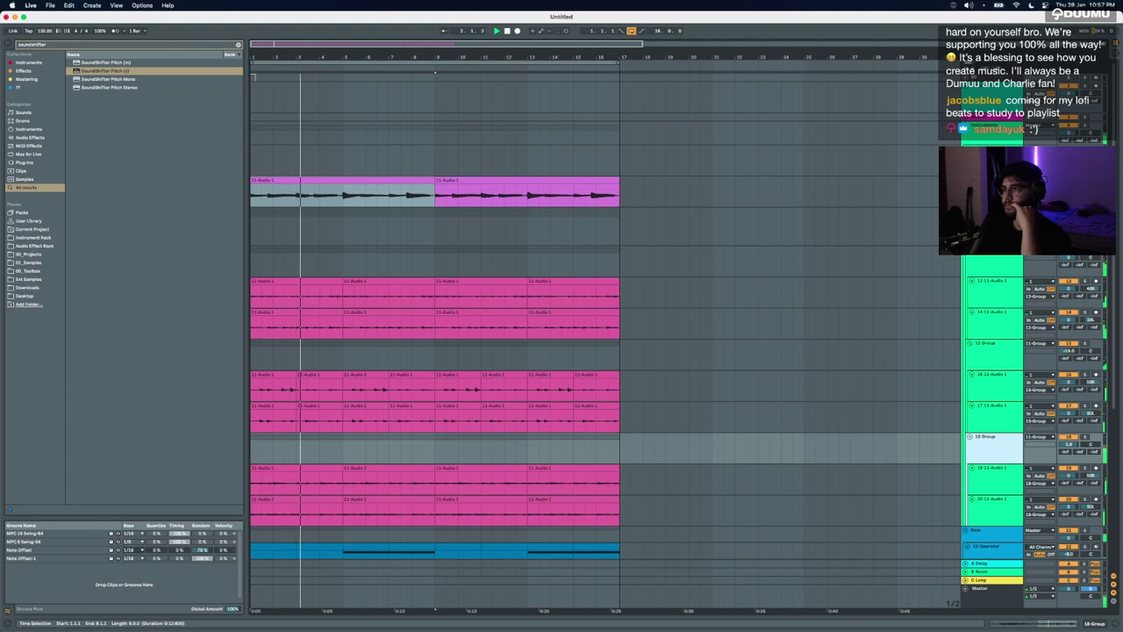
Step: Search the browser for botw, place BOTW Atmosphere.wav at bar 1 of the empty 2-Audio track, and turn off its warping
{"action": "left_click", "coordinate": [574, 103]}
{"action": "left_click", "coordinate": [123, 44]}
{"action": "type", "text": "lofi"}
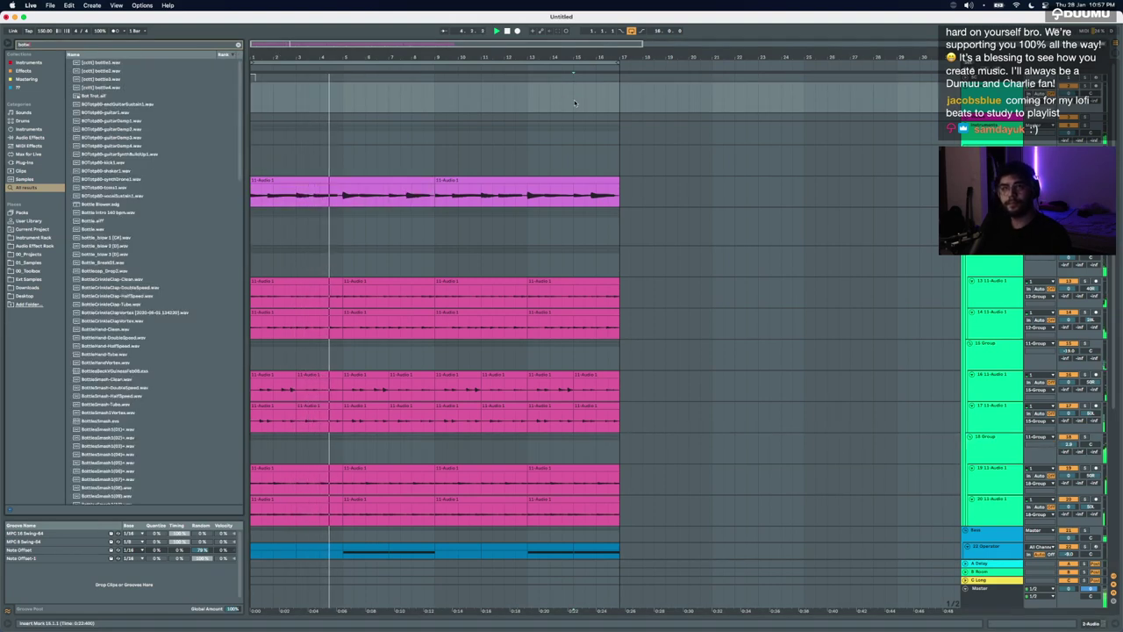
{"action": "left_click_drag", "start_coordinate": [121, 63], "coordinate": [253, 91]}
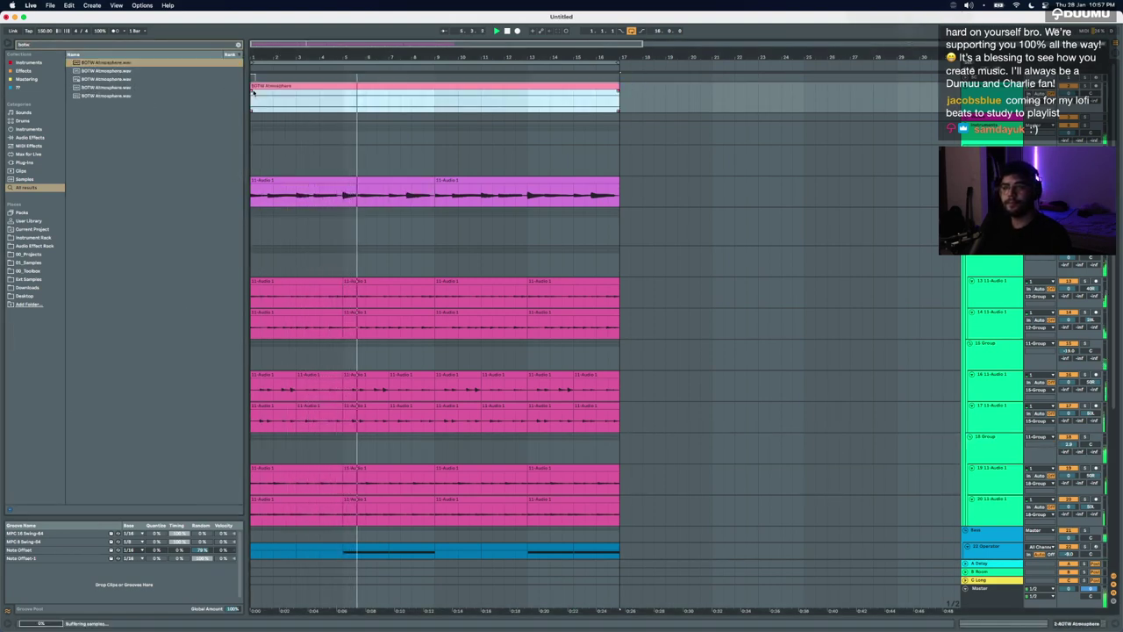
{"action": "double_click", "coordinate": [254, 87]}
{"action": "left_click", "coordinate": [96, 346]}
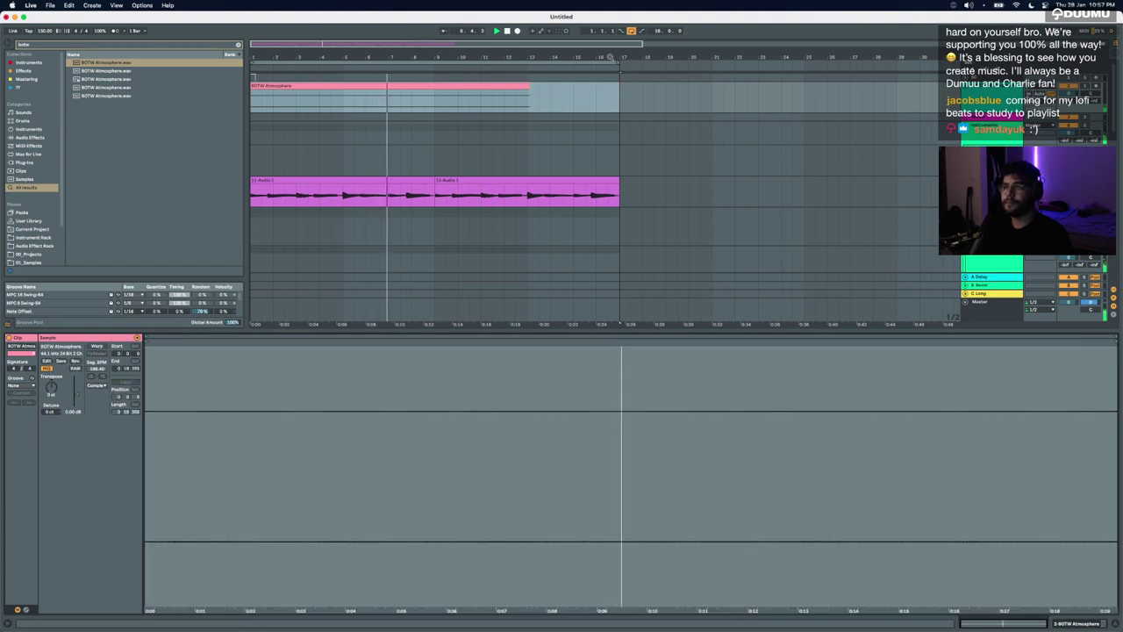
Step: Duplicate the BOTW Atmosphere clip directly after itself and lower its track's volume, leaving the clip view hidden
{"action": "left_click", "coordinate": [502, 87]}
{"action": "key", "text": "super+d"}
{"action": "left_click_drag", "start_coordinate": [1073, 94], "coordinate": [1072, 116]}
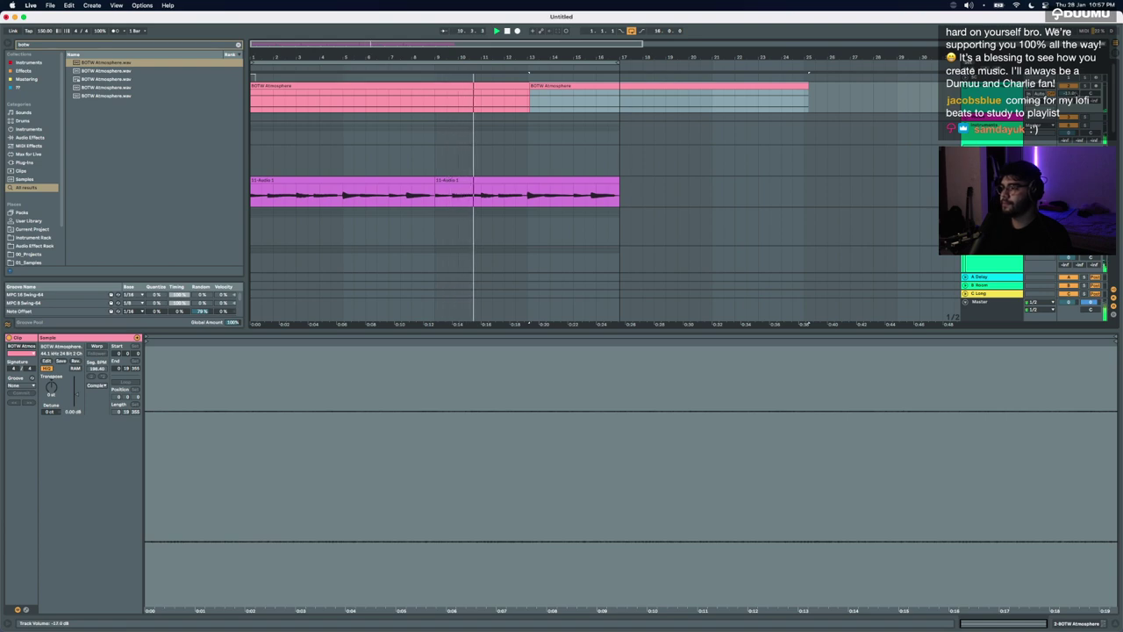
{"action": "key", "text": "super+alt+l"}
Step: Try to carry the bass Operator's MIDI clips up to the tracks above
{"action": "scroll", "coordinate": [790, 331], "scroll_direction": "down", "scroll_amount": 5}
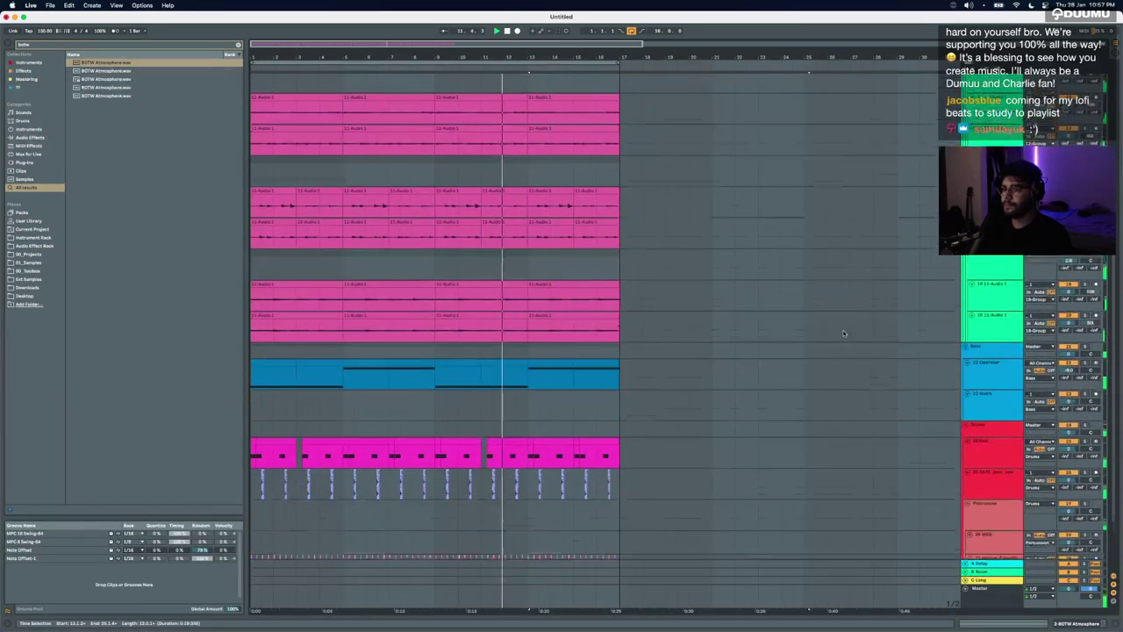
{"action": "left_click", "coordinate": [263, 332]}
{"action": "scroll", "coordinate": [790, 438], "scroll_direction": "up", "scroll_amount": 5}
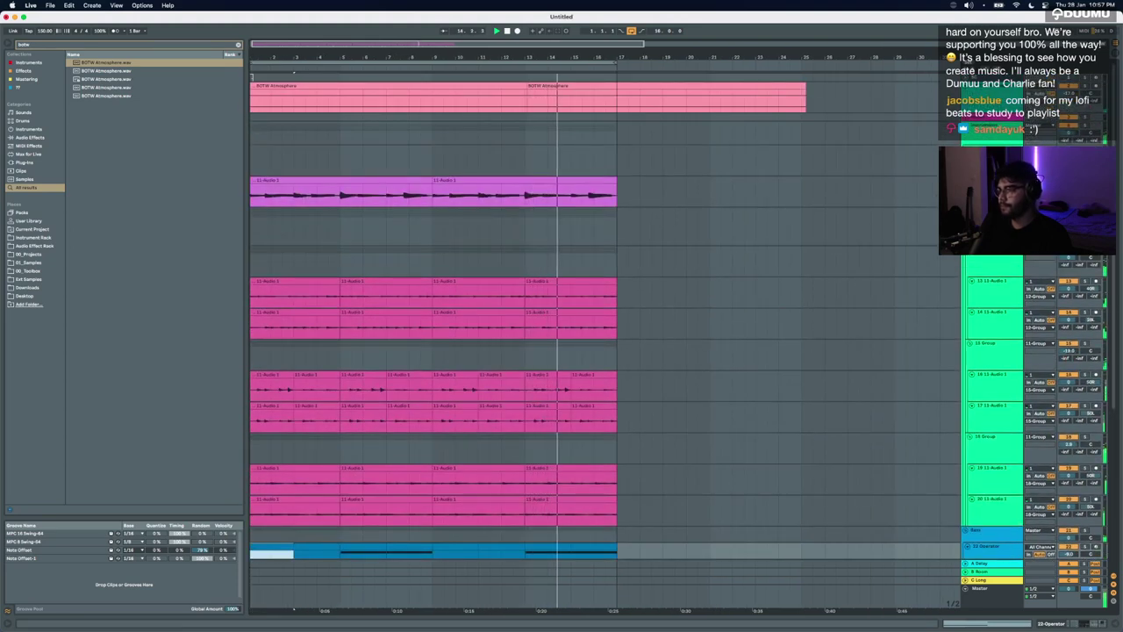
{"action": "scroll", "coordinate": [507, 472], "scroll_direction": "down", "scroll_amount": 2}
{"action": "left_click", "coordinate": [582, 509]}
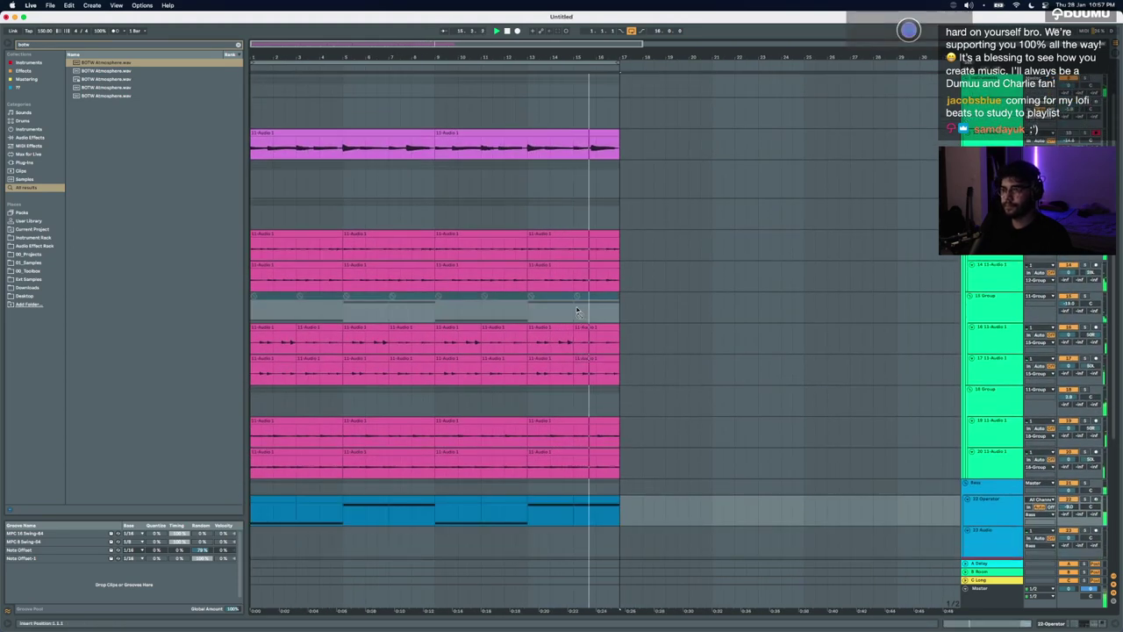
{"action": "scroll", "coordinate": [395, 351], "scroll_direction": "up", "scroll_amount": 2}
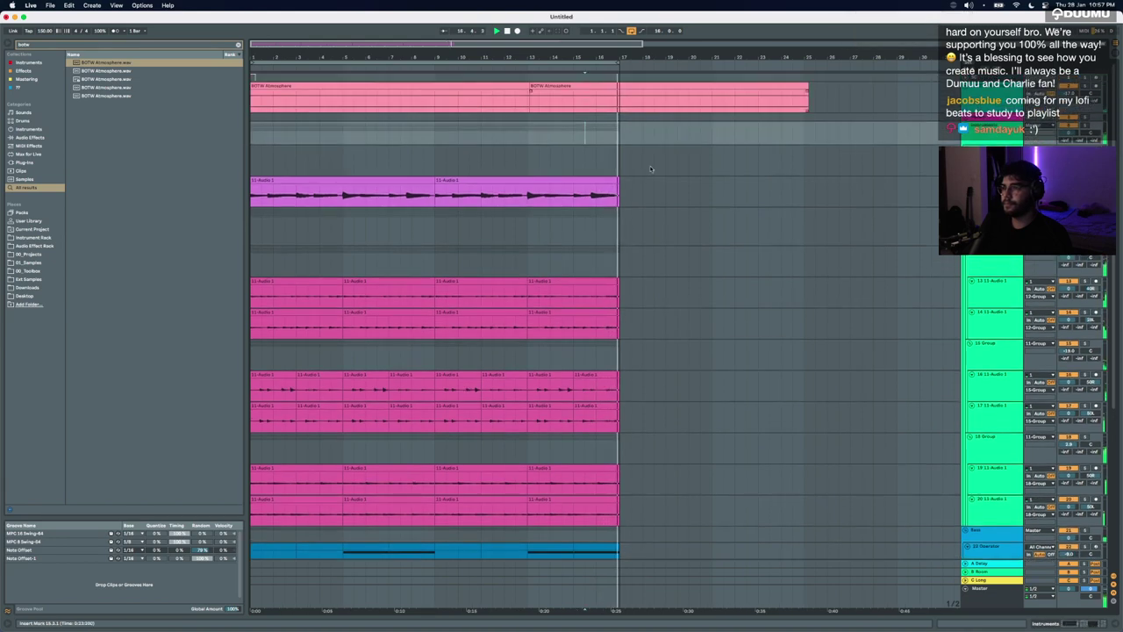
Step: Copy all of the bass Operator's MIDI clips and paste them at bar 1 of the empty instrument track above the violet clips
{"action": "scroll", "coordinate": [336, 471], "scroll_direction": "down", "scroll_amount": 3}
{"action": "left_click", "coordinate": [625, 470]}
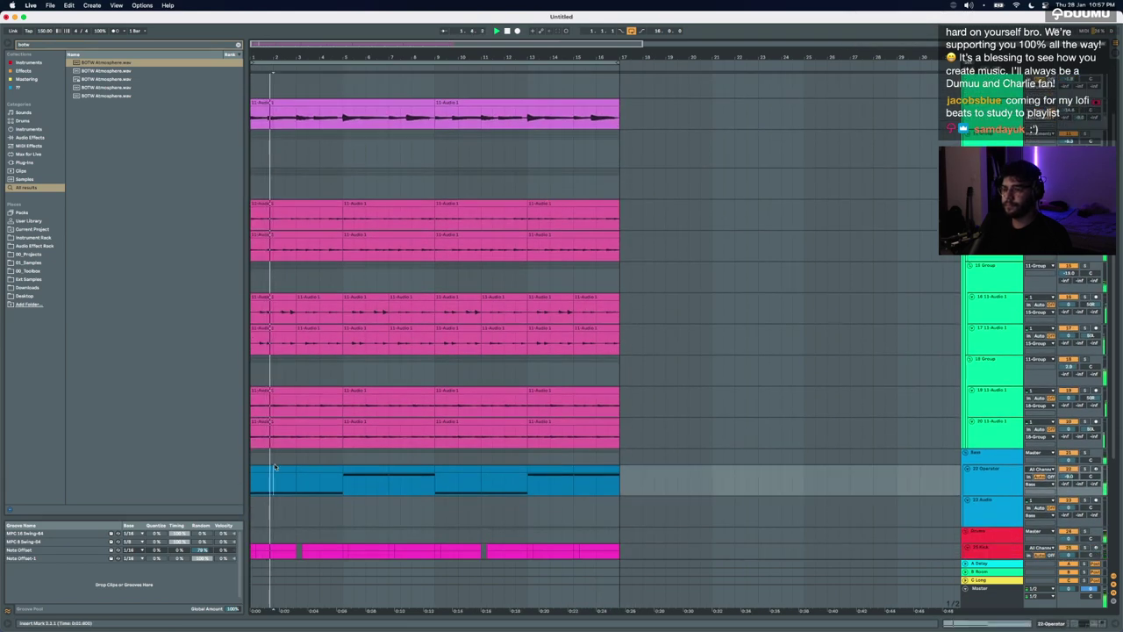
{"action": "left_click", "coordinate": [582, 470]}
{"action": "left_click", "coordinate": [284, 469], "text": "shift"}
{"action": "key", "text": "super+c"}
{"action": "scroll", "coordinate": [285, 469], "scroll_direction": "up", "scroll_amount": 3}
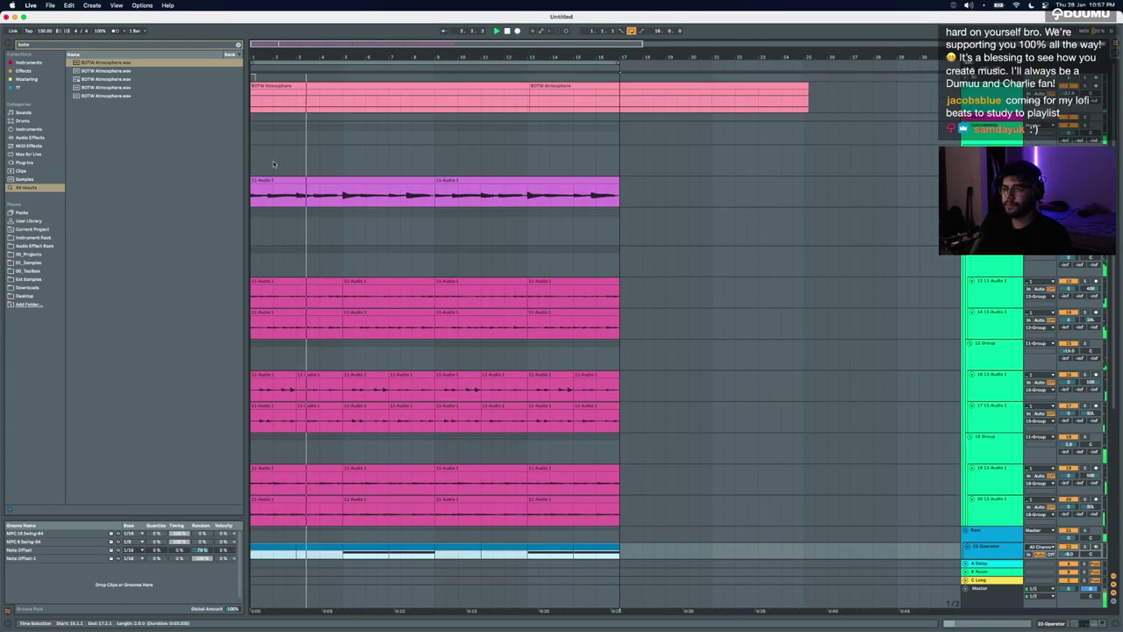
{"action": "left_click", "coordinate": [988, 151]}
{"action": "key", "text": "super+v"}
Step: Stop playback and open the notes of the pasted MIDI clips covering bars 1 to 5 for editing
{"action": "left_click", "coordinate": [987, 150]}
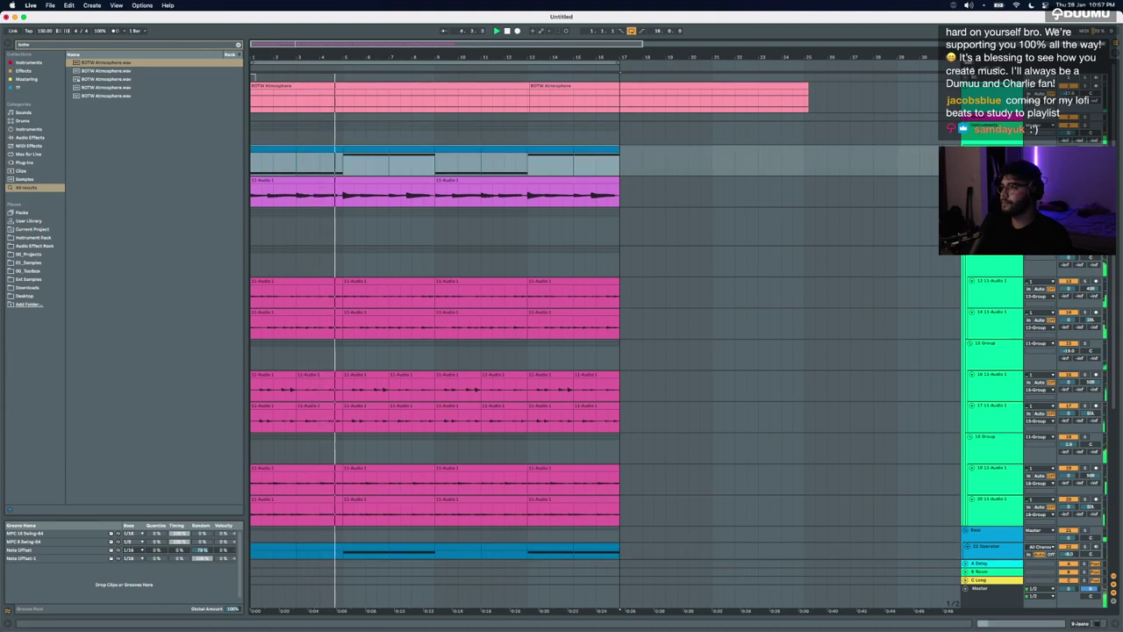
{"action": "key", "text": "space"}
{"action": "left_click", "coordinate": [308, 150]}
{"action": "double_click", "coordinate": [308, 150]}
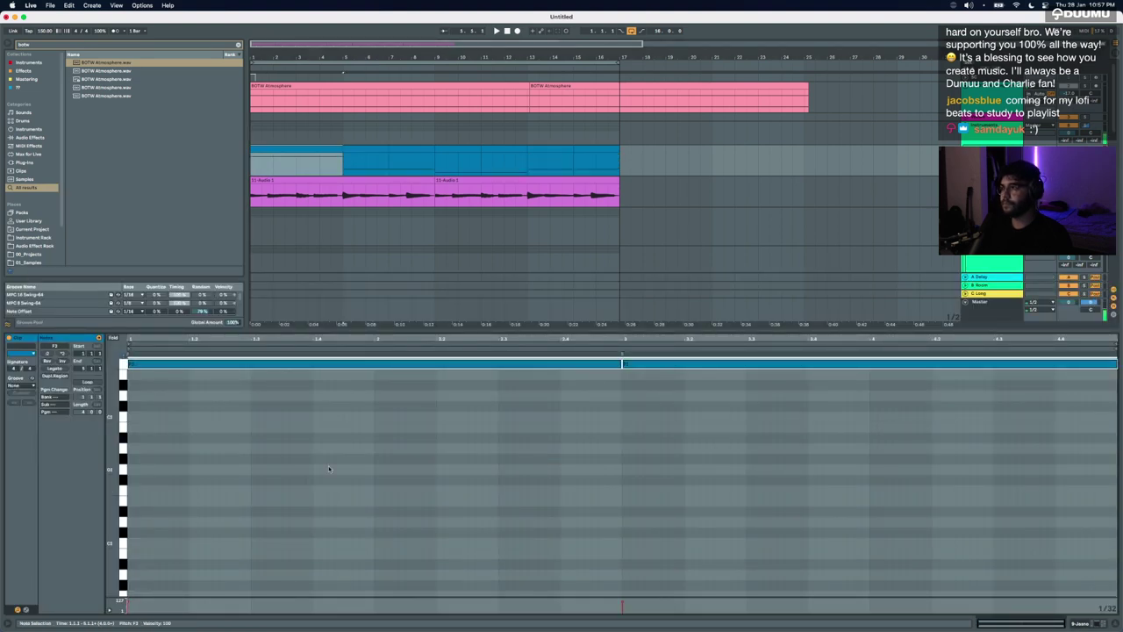
Step: Lower the clip's two sustained notes by one octave and add a long E4 note starting at 1.2.3
{"action": "key", "text": "shift+Down"}
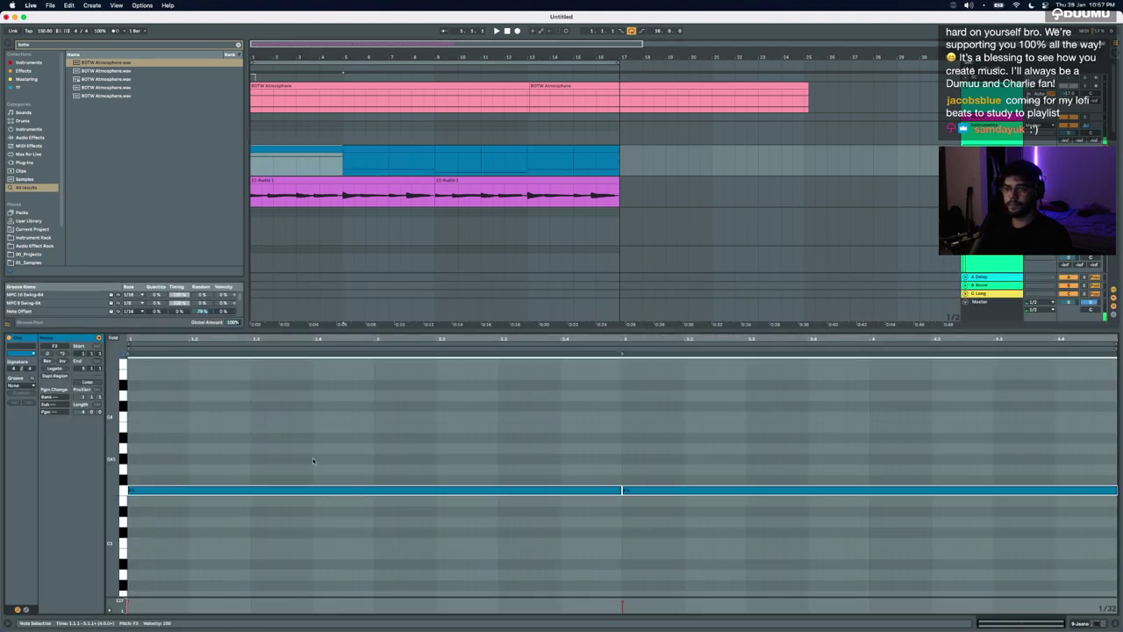
{"action": "left_click_drag", "start_coordinate": [314, 461], "coordinate": [320, 531]}
{"action": "double_click", "coordinate": [190, 373]}
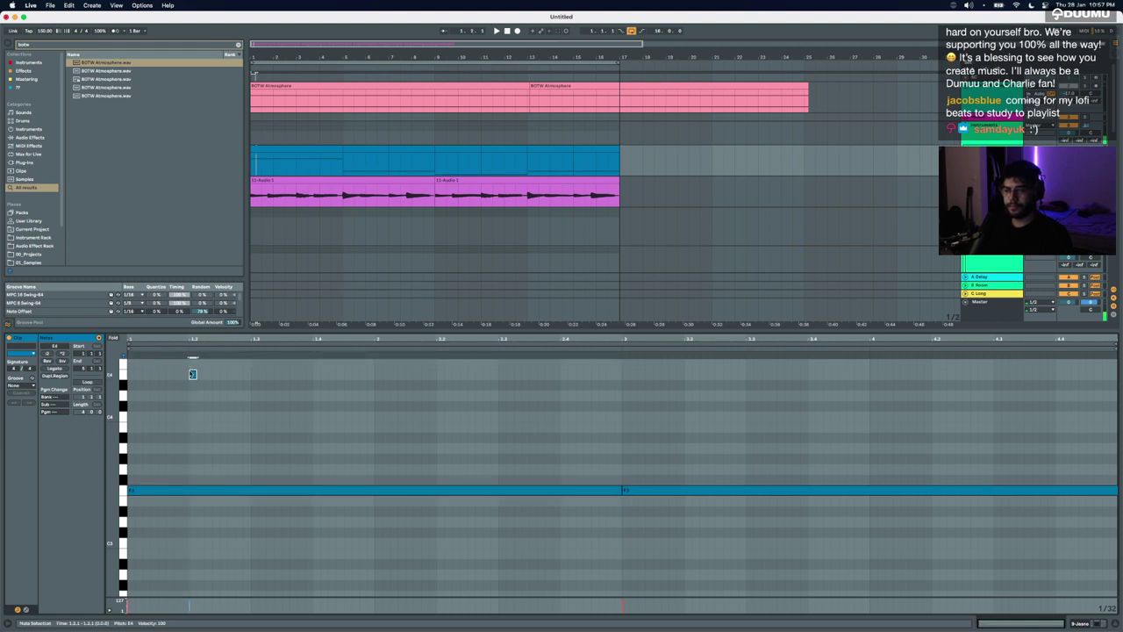
{"action": "left_click_drag", "start_coordinate": [218, 374], "coordinate": [499, 375]}
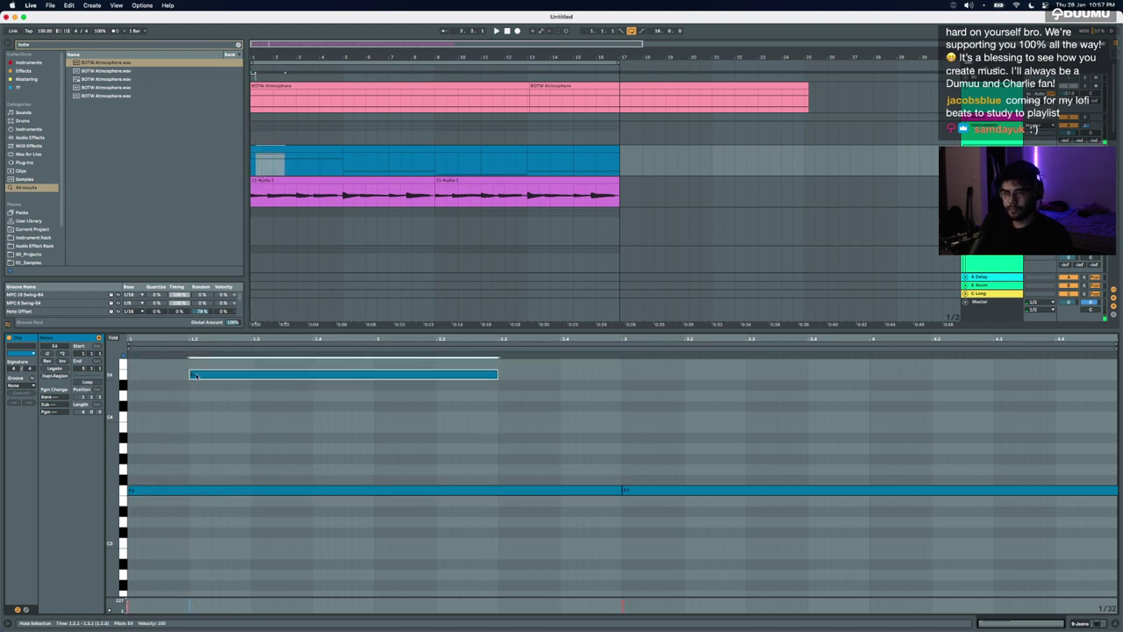
{"action": "left_click", "coordinate": [189, 374]}
{"action": "left_click_drag", "start_coordinate": [191, 375], "coordinate": [201, 378]}
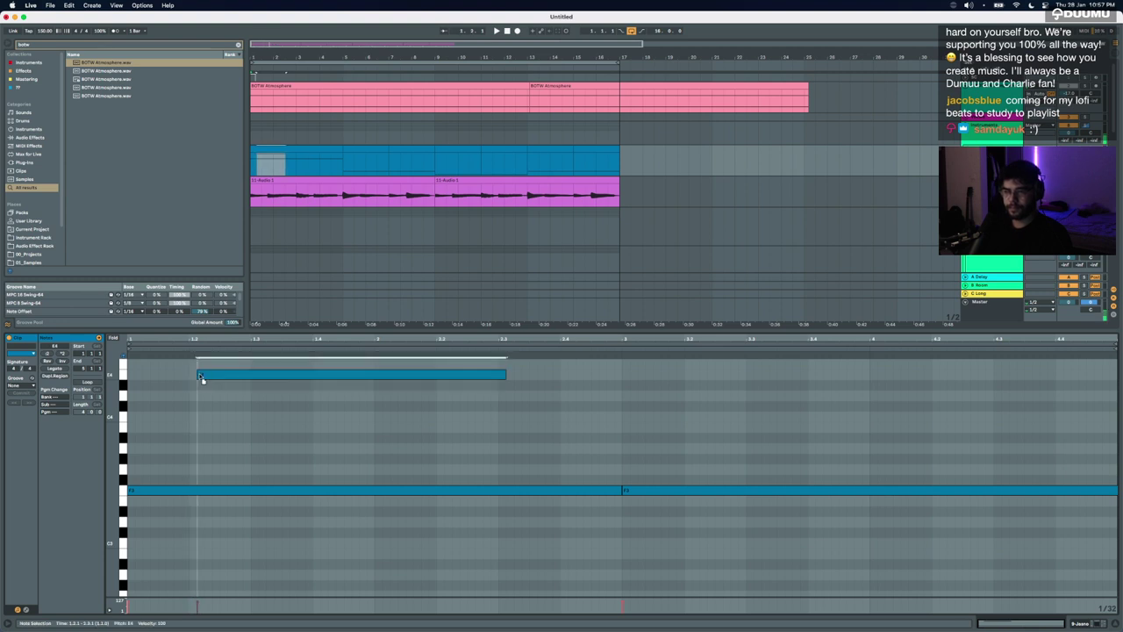
{"action": "key", "text": "space"}
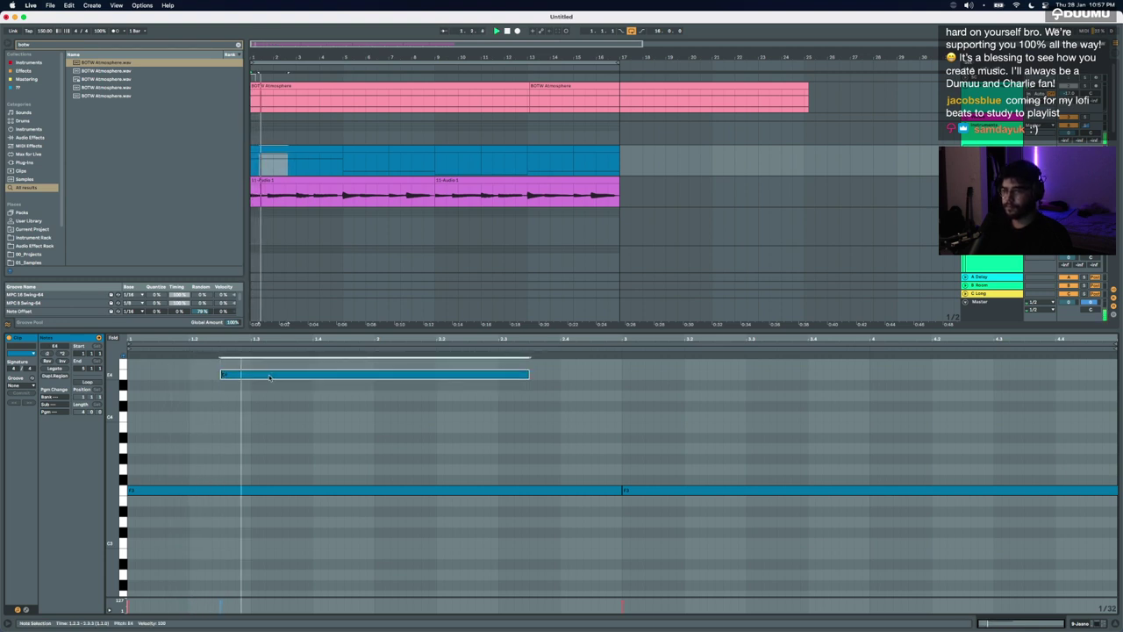
Step: Add a G4 note from 1.4 to bar 3 and extend the E4 note to bar 3
{"action": "scroll", "coordinate": [270, 377], "scroll_direction": "up", "scroll_amount": 2}
{"action": "left_click_drag", "start_coordinate": [345, 401], "coordinate": [392, 376]}
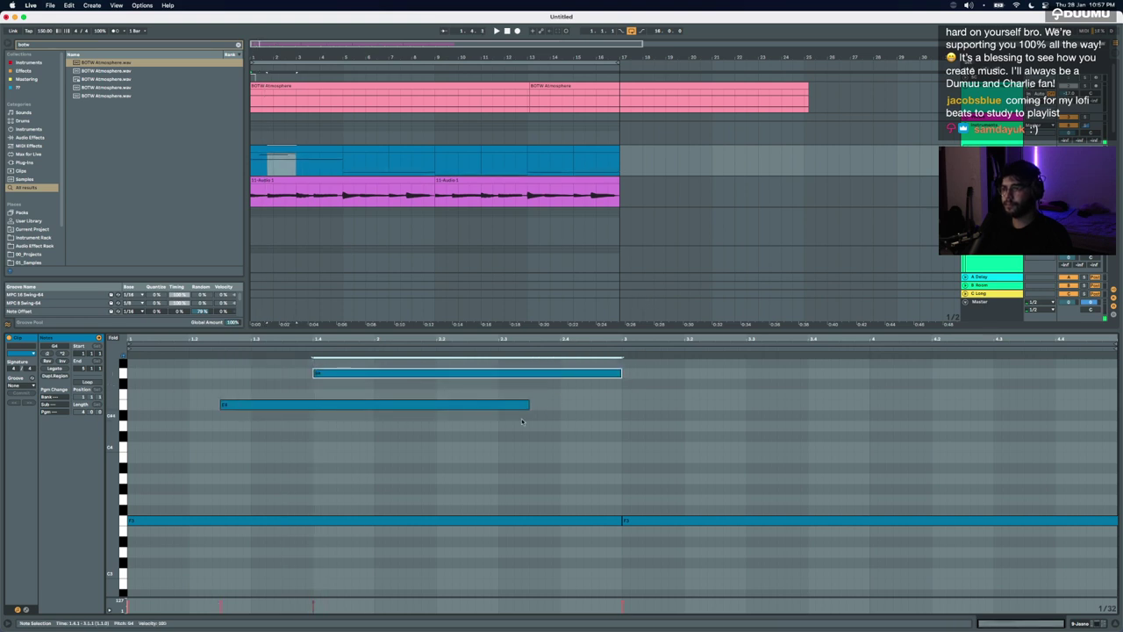
{"action": "left_click_drag", "start_coordinate": [529, 404], "coordinate": [622, 403]}
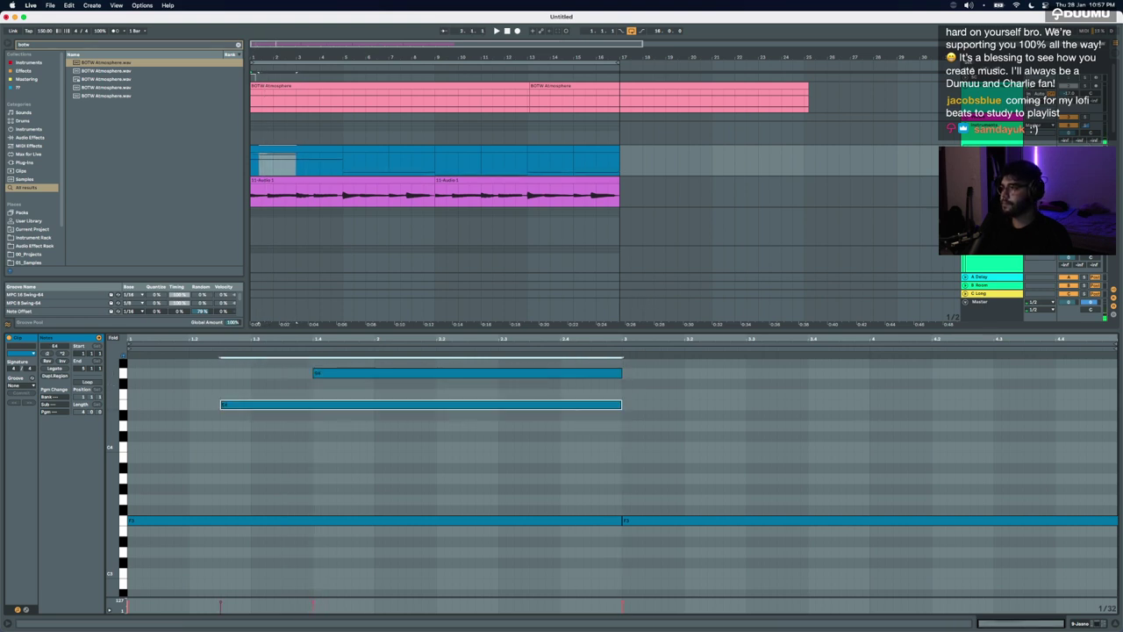
{"action": "key", "text": "space"}
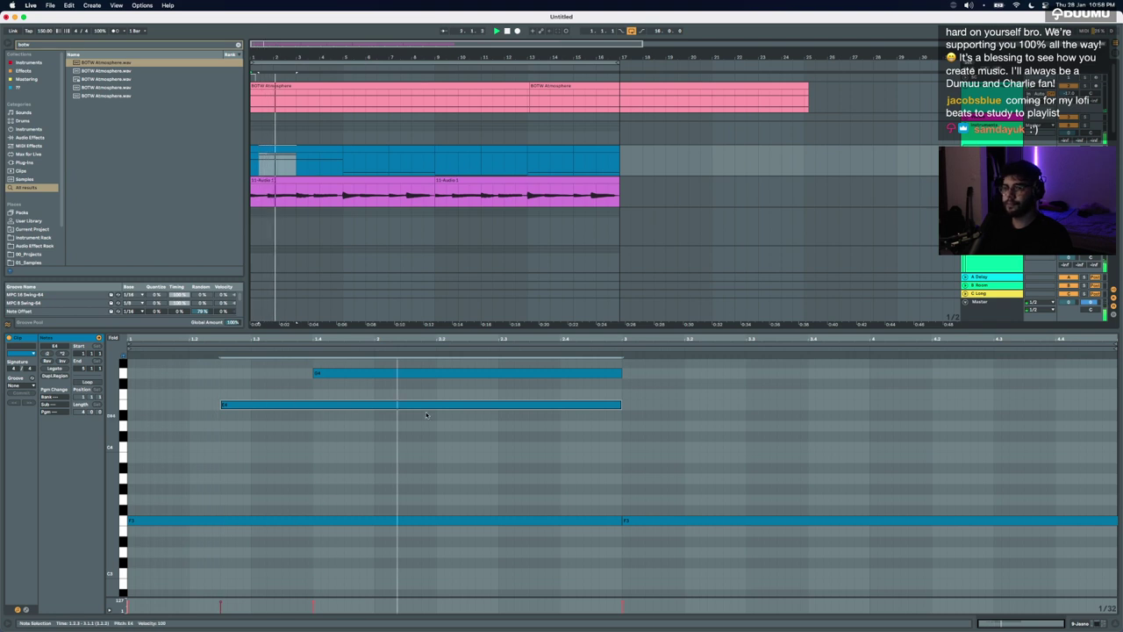
Step: Set the clip's groove to Note Offset and delete the two sustained low notes
{"action": "left_click", "coordinate": [20, 386]}
{"action": "left_click", "coordinate": [21, 412]}
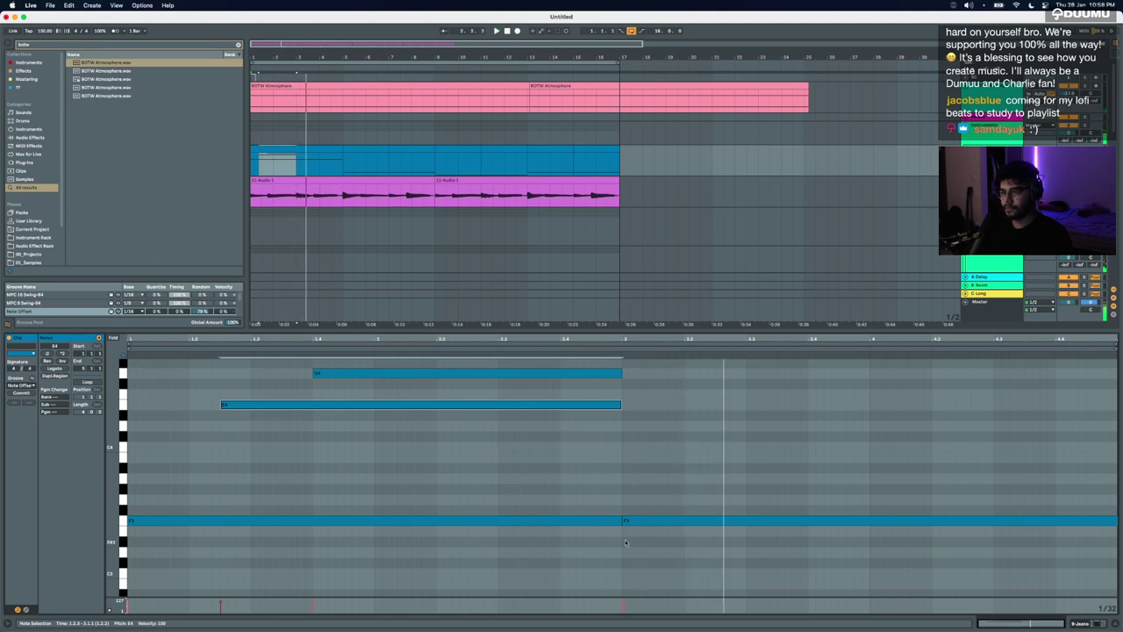
{"action": "key", "text": "space"}
{"action": "left_click_drag", "start_coordinate": [619, 537], "coordinate": [624, 520]}
{"action": "key", "text": "Delete"}
{"action": "key", "text": "space"}
{"action": "scroll", "coordinate": [379, 440], "scroll_direction": "up", "scroll_amount": 3}
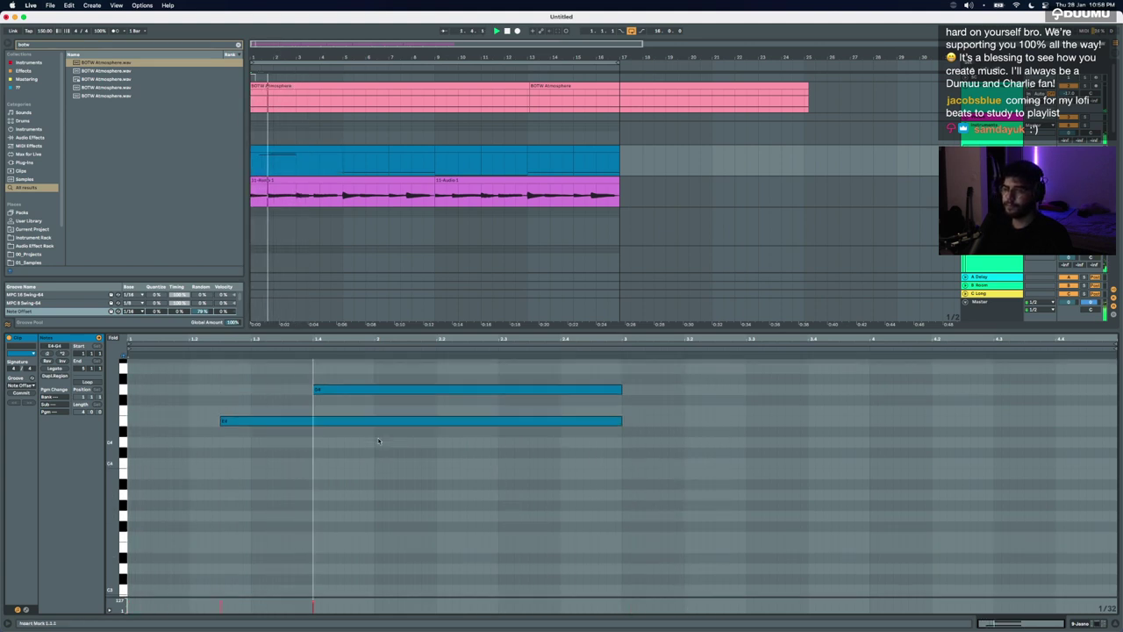
{"action": "key", "text": "space"}
Step: Add a C4 note running from 2.3 to bar 3 below the E4 and G4 notes
{"action": "double_click", "coordinate": [502, 494]}
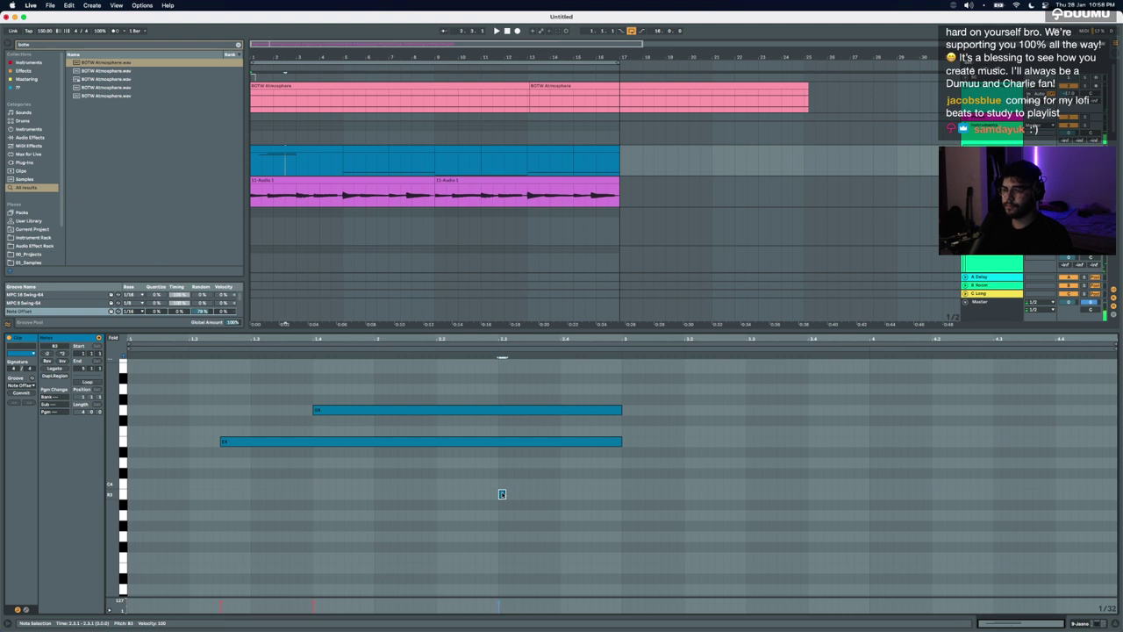
{"action": "key", "text": "shift+Right"}
{"action": "key", "text": "shift+Right"}
{"action": "key", "text": "shift+Right"}
{"action": "key", "text": "shift+Right"}
{"action": "key", "text": "shift+Right"}
{"action": "key", "text": "shift+Right"}
{"action": "key", "text": "shift+Right"}
{"action": "key", "text": "shift+Right"}
{"action": "key", "text": "shift+Right"}
{"action": "key", "text": "shift+Right"}
{"action": "key", "text": "shift+Right"}
{"action": "key", "text": "shift+Right"}
{"action": "key", "text": "shift+Right"}
{"action": "key", "text": "shift+Right"}
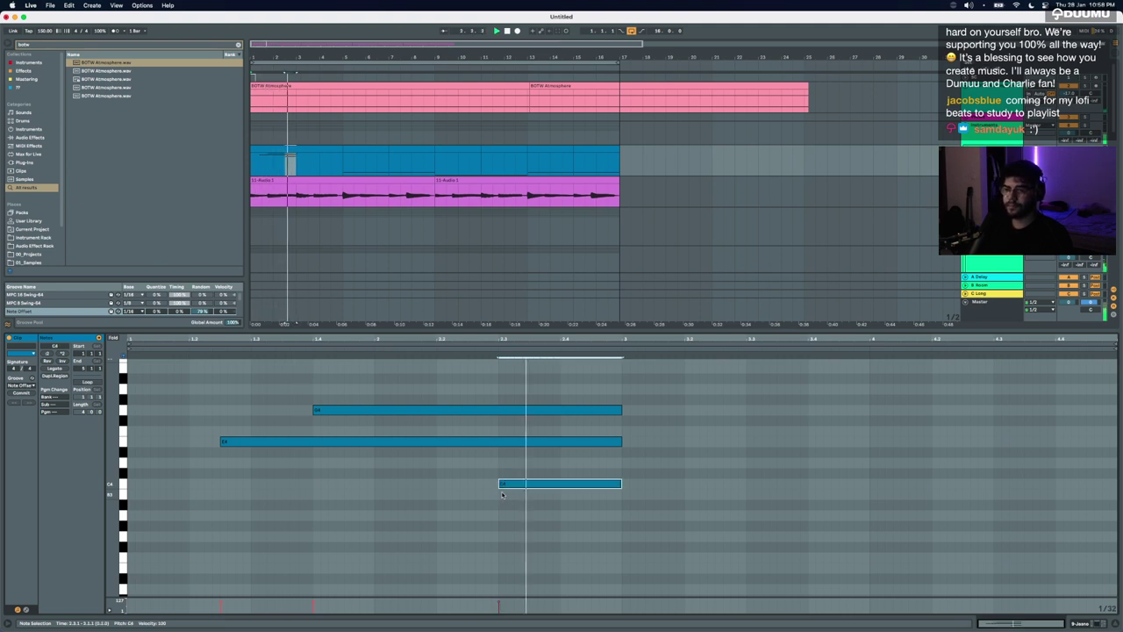
Step: Duplicate the three notes into bars 3 and 4, raising the copied G4 to C5 and the copied C4 to D4
{"action": "left_click_drag", "start_coordinate": [551, 507], "coordinate": [4, 346]}
{"action": "key", "text": "super+d"}
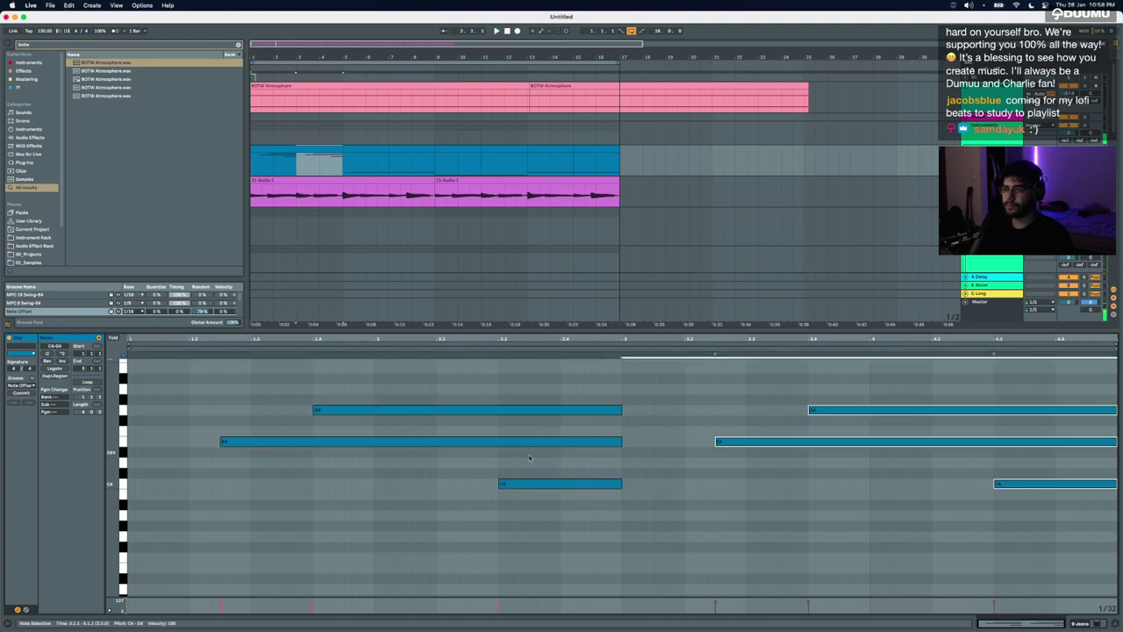
{"action": "left_click_drag", "start_coordinate": [853, 413], "coordinate": [852, 366]}
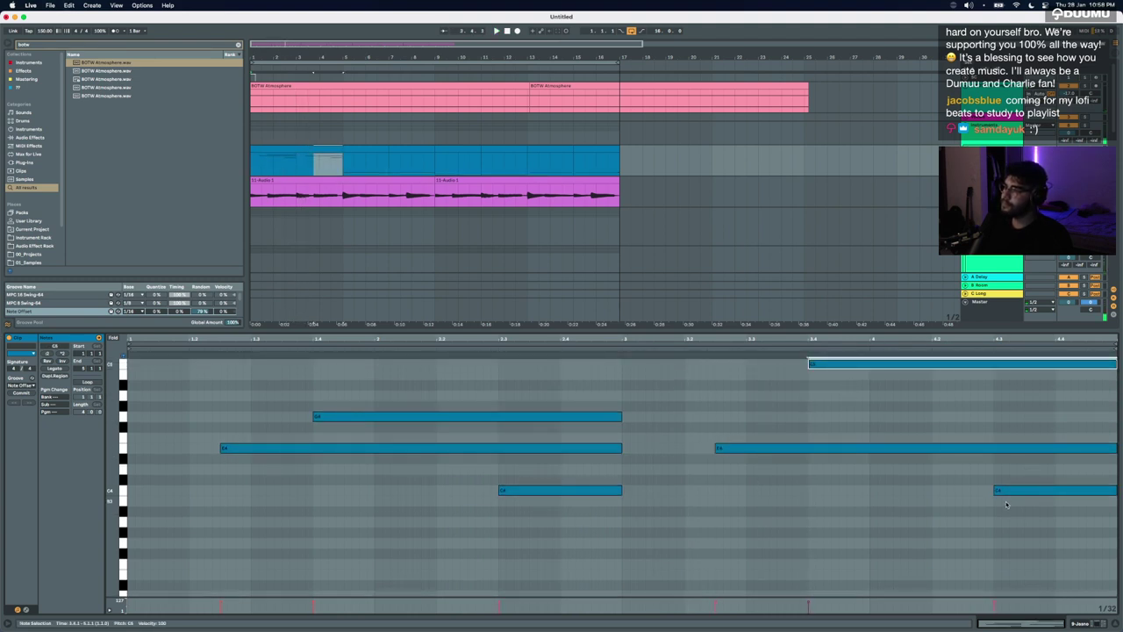
{"action": "left_click_drag", "start_coordinate": [1008, 489], "coordinate": [1014, 474]}
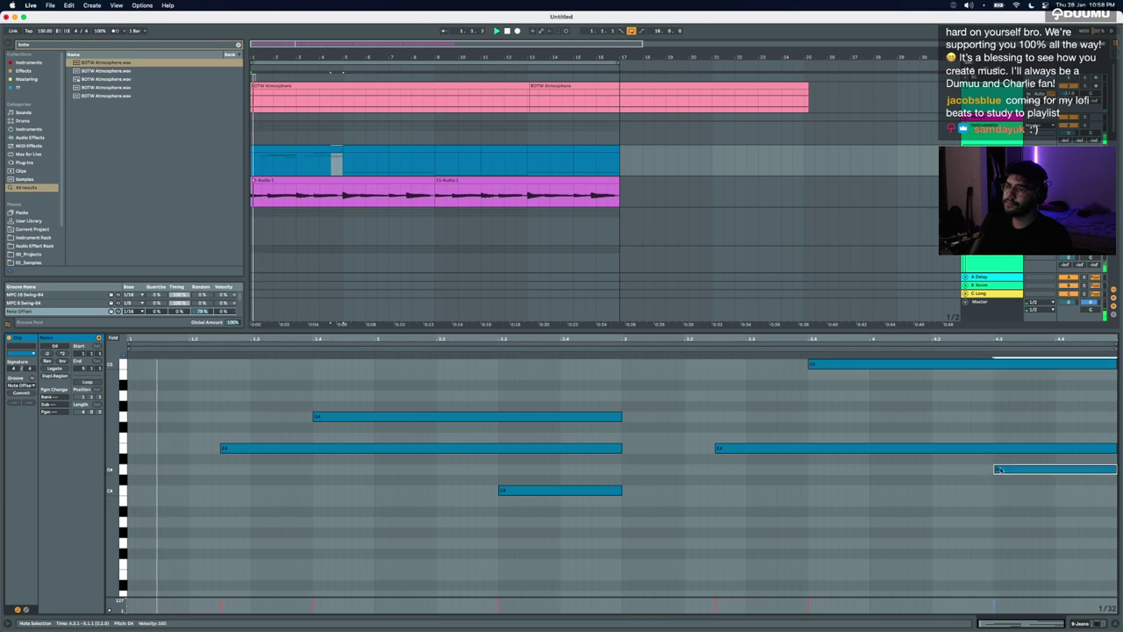
Step: Delete the instrument track's clips after bar 5 and duplicate the edited first clip to bar 5
{"action": "mouse_move", "coordinate": [342, 151]}
{"action": "left_mouse_down"}
{"action": "mouse_move", "coordinate": [388, 168]}
{"action": "mouse_move", "coordinate": [700, 193]}
{"action": "mouse_move", "coordinate": [343, 184]}
{"action": "mouse_move", "coordinate": [344, 173]}
{"action": "left_mouse_up"}
{"action": "left_click", "coordinate": [692, 169]}
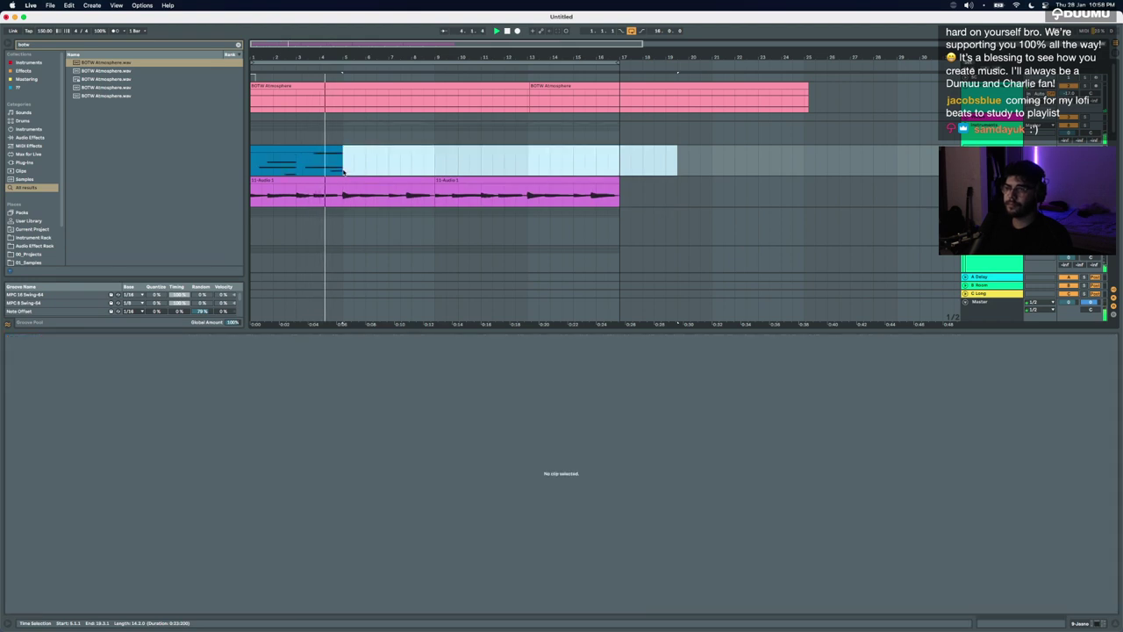
{"action": "left_click", "coordinate": [339, 165]}
{"action": "key", "text": "super+d"}
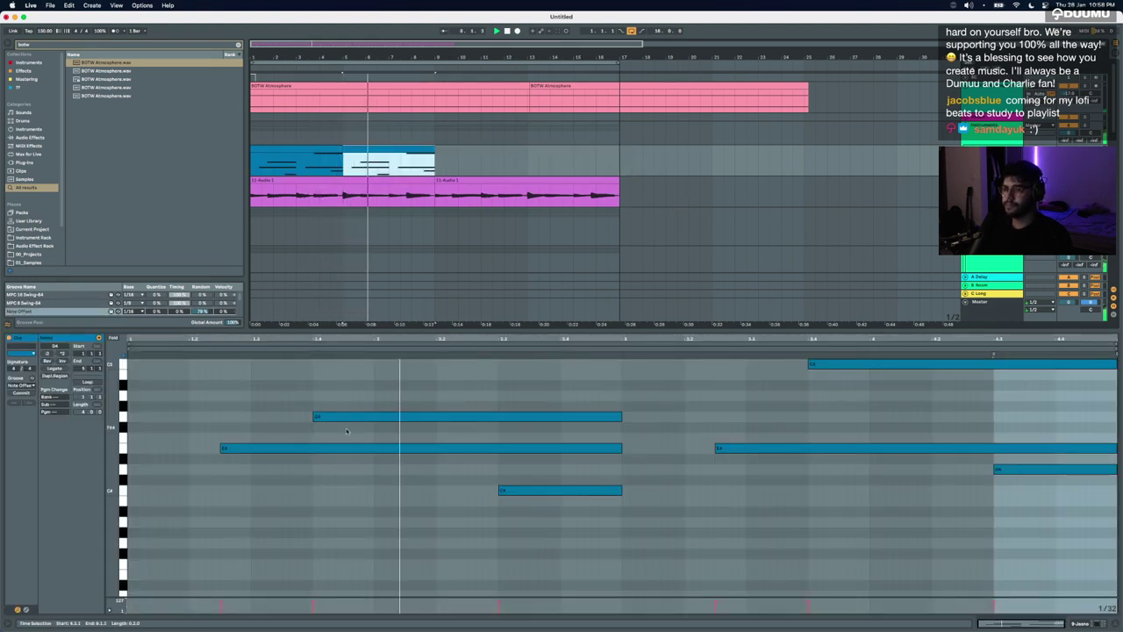
Step: In the duplicated clip's second half, change the notes at 3.2.3, 3.4 and 4.3 to C5, B4 and E4
{"action": "left_click", "coordinate": [522, 494]}
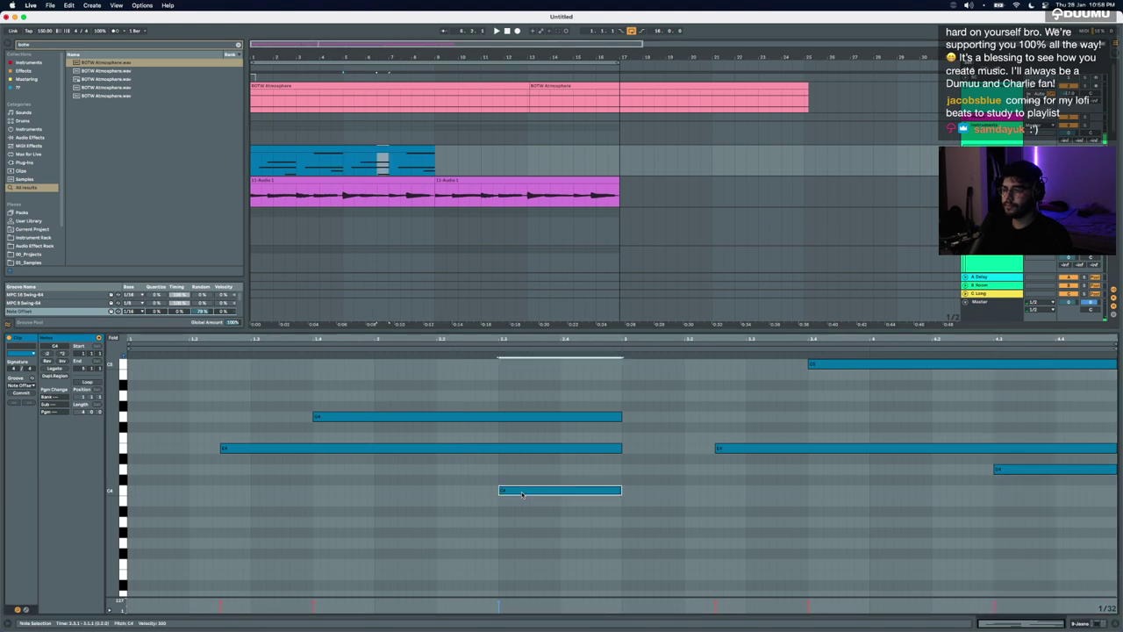
{"action": "left_click_drag", "start_coordinate": [768, 450], "coordinate": [770, 363]}
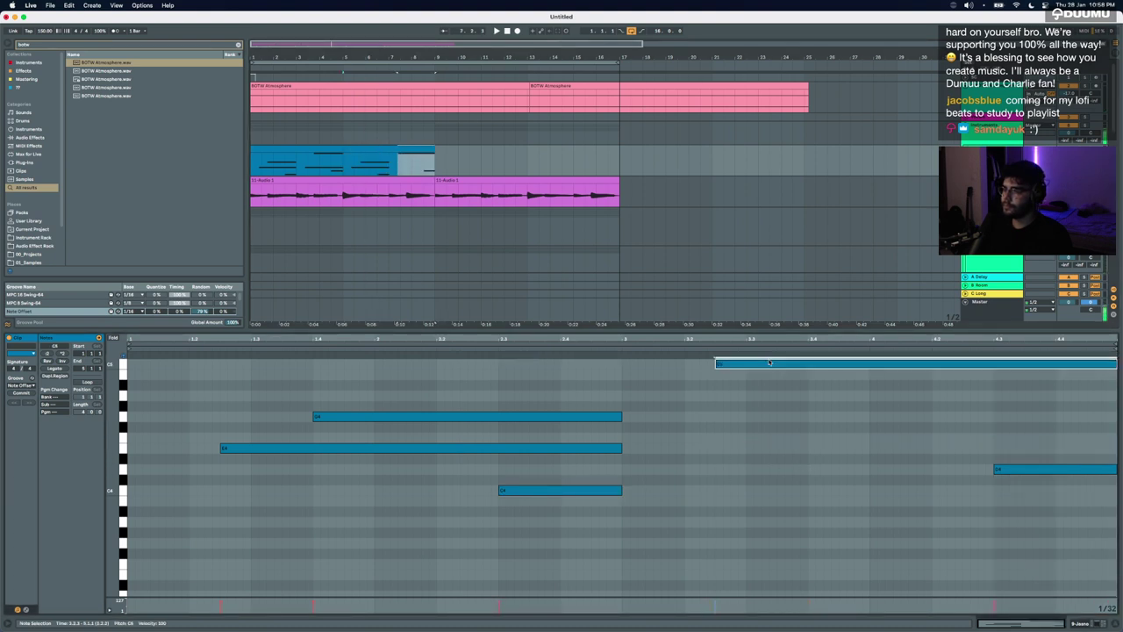
{"action": "key", "text": "Down"}
{"action": "left_click", "coordinate": [839, 366]}
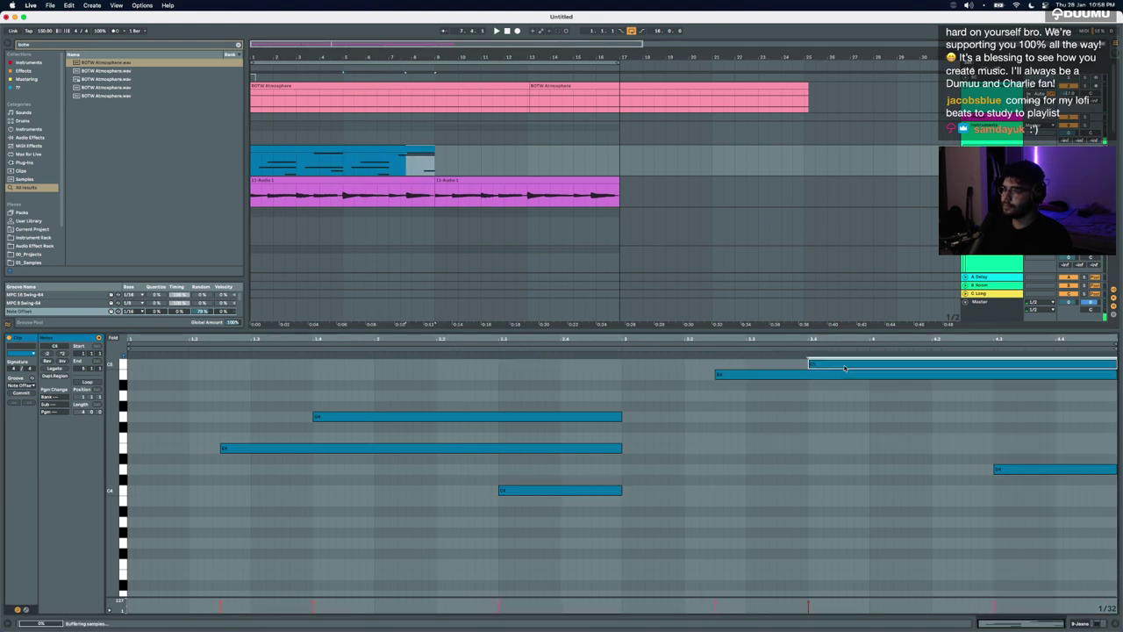
{"action": "key", "text": "Down"}
{"action": "key", "text": "Down"}
{"action": "key", "text": "Down"}
{"action": "left_click", "coordinate": [829, 375]}
{"action": "key", "text": "Up"}
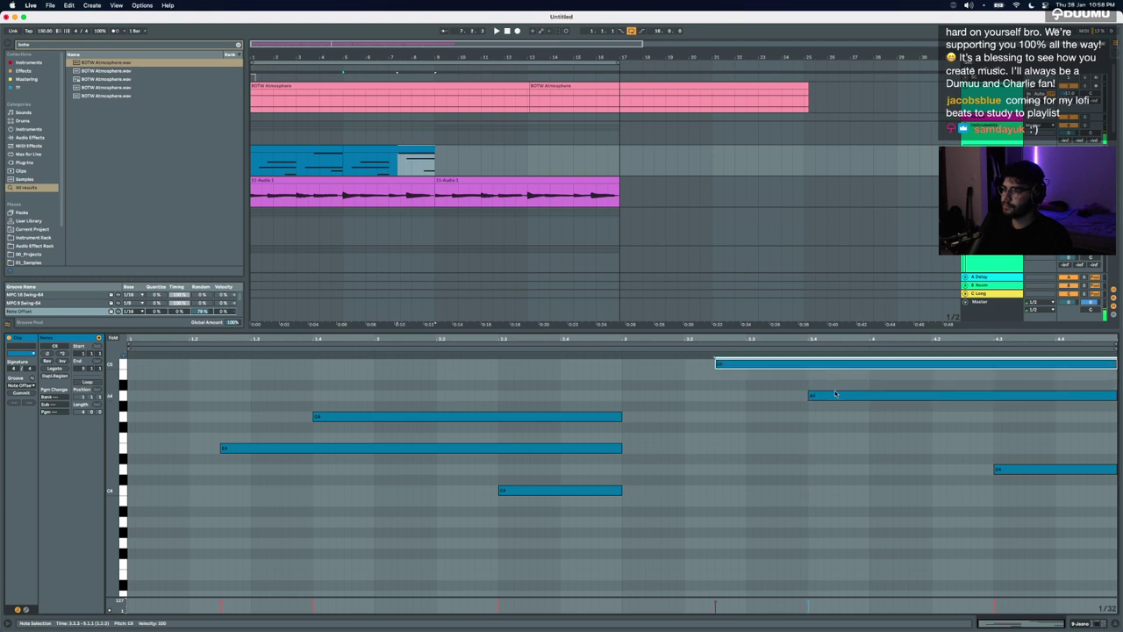
{"action": "left_click_drag", "start_coordinate": [836, 395], "coordinate": [835, 378]}
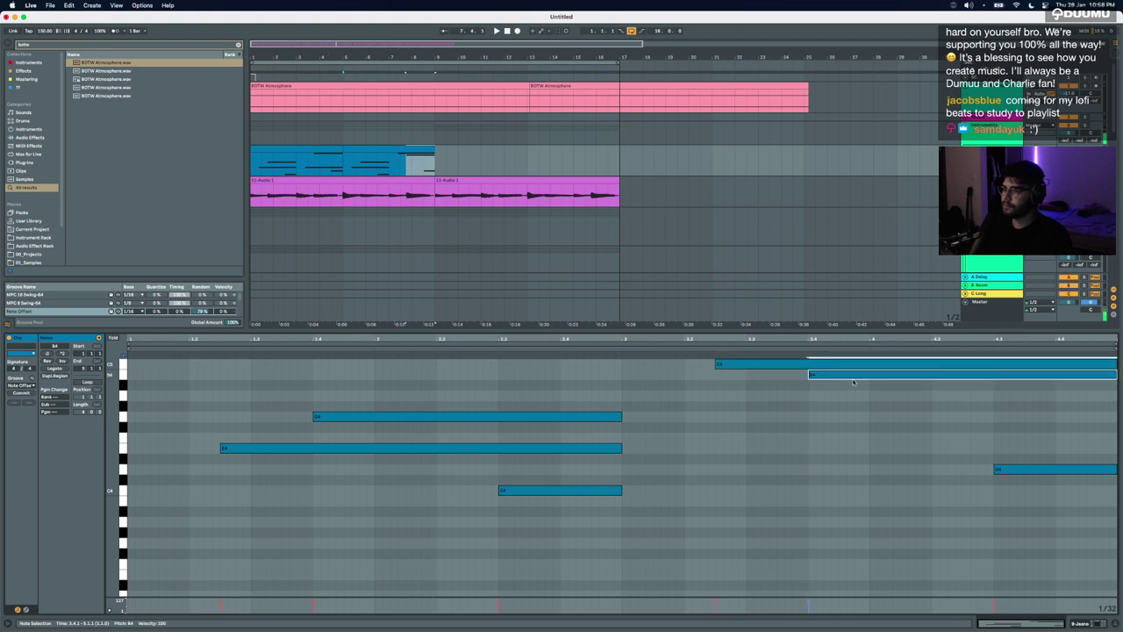
{"action": "left_click_drag", "start_coordinate": [1010, 469], "coordinate": [1009, 451]}
{"action": "key", "text": "space"}
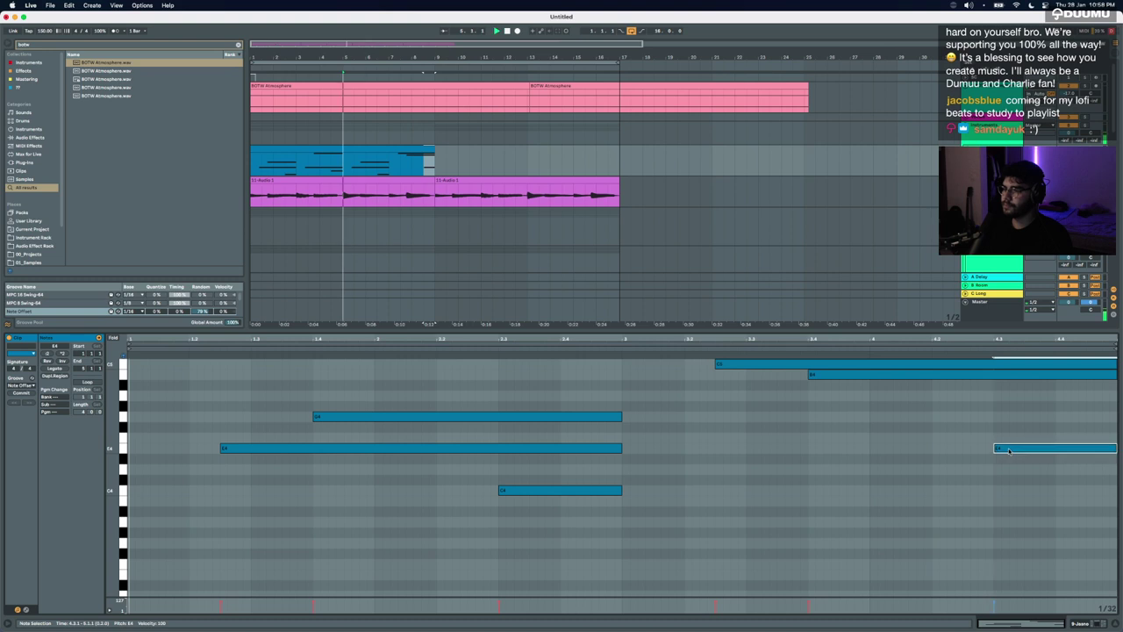
Step: Duplicate the two edited clips together so the pattern fills bars 9 to 17
{"action": "left_click", "coordinate": [366, 147]}
{"action": "left_click", "coordinate": [302, 148], "text": "shift"}
{"action": "key", "text": "super+d"}
{"action": "left_click", "coordinate": [300, 148]}
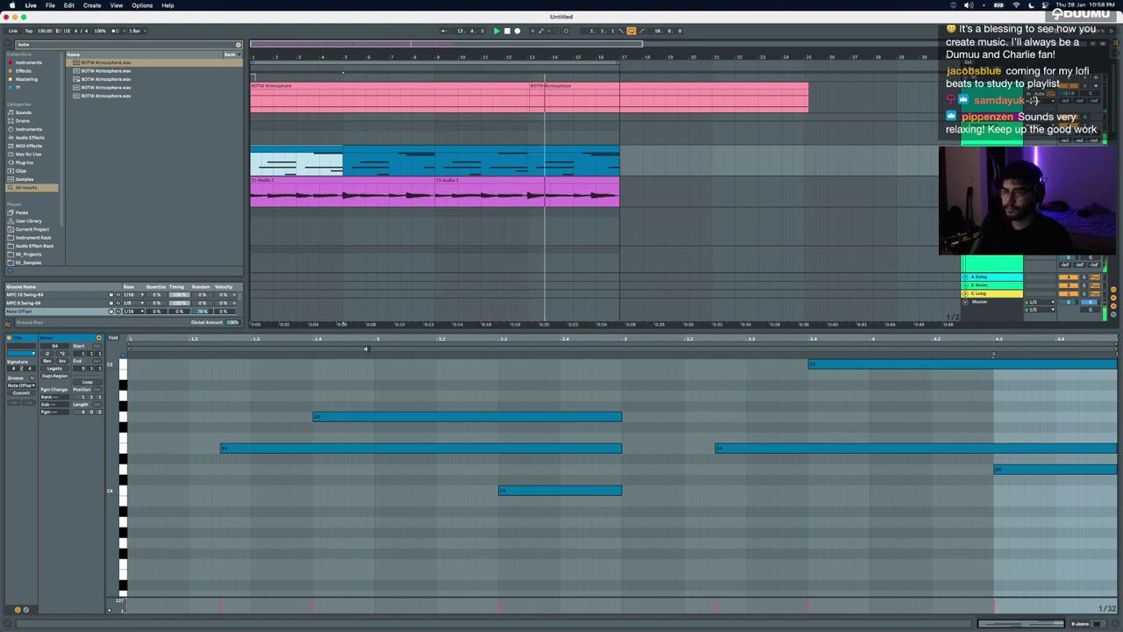
Step: Collapse the clip view, arm the REC audio track and record a take over bars 1 to 17
{"action": "left_click_drag", "start_coordinate": [350, 327], "coordinate": [343, 610]}
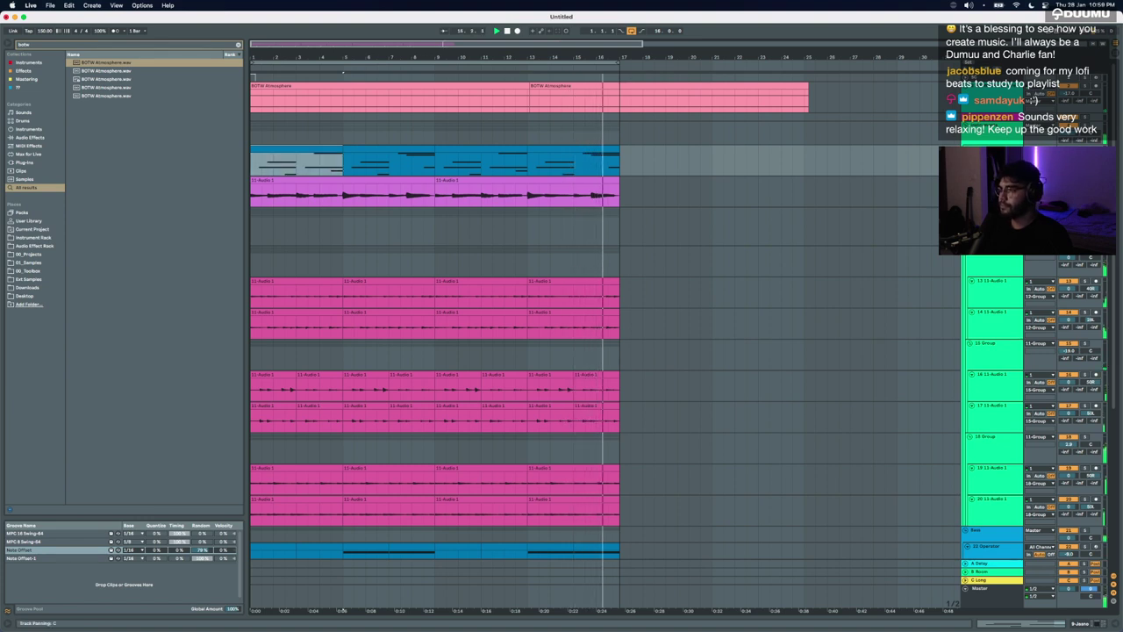
{"action": "scroll", "coordinate": [1068, 156], "scroll_direction": "up", "scroll_amount": 3}
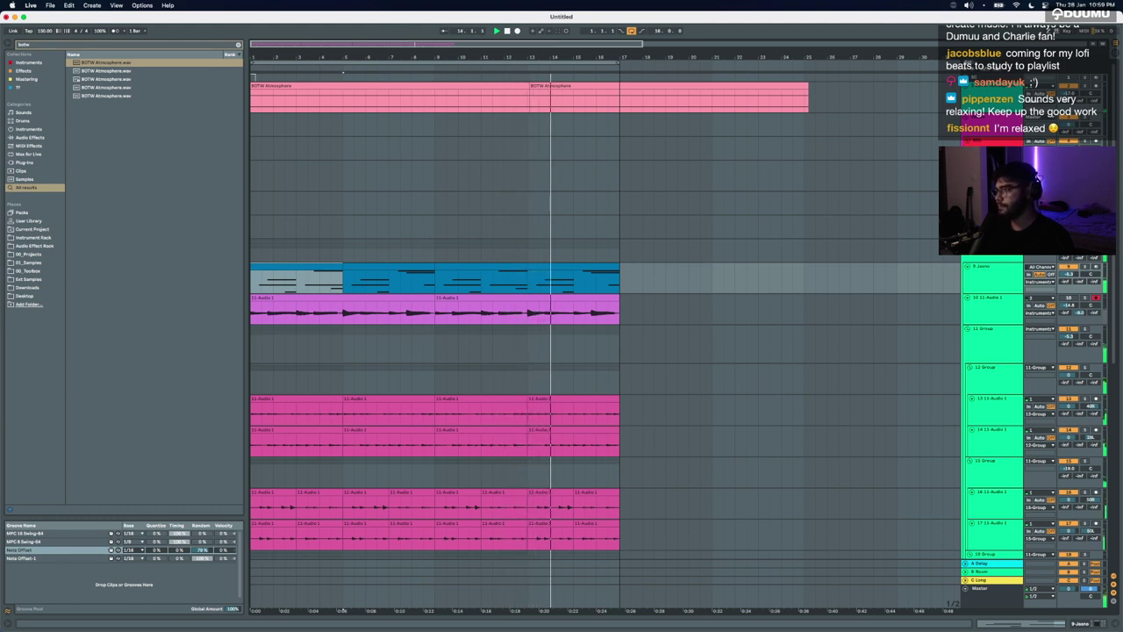
{"action": "left_click", "coordinate": [1095, 141]}
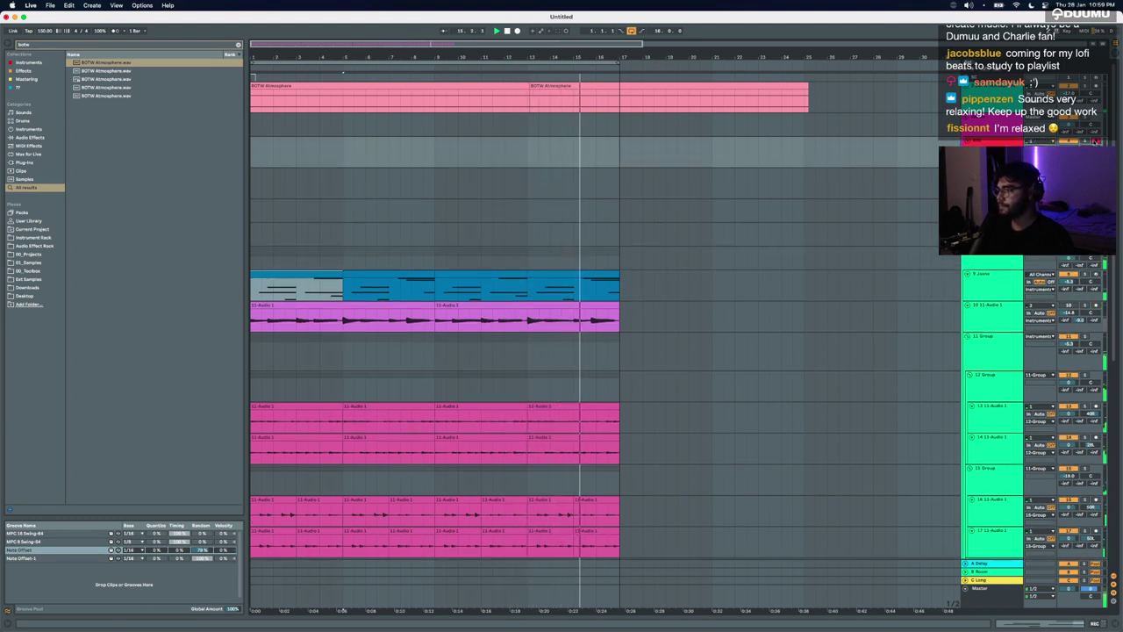
{"action": "left_click", "coordinate": [572, 149]}
{"action": "key", "text": "F9"}
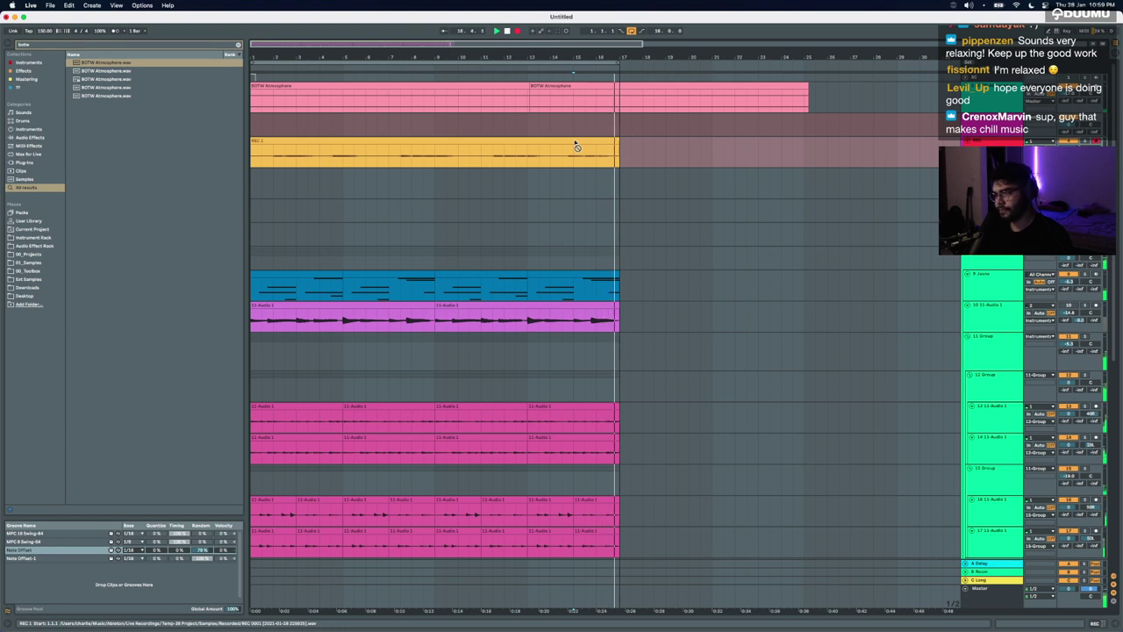
{"action": "key", "text": "space"}
Step: Move the recorded REC 1 clip to the VOX track and load Auto-Tune EFX onto that track
{"action": "left_click_drag", "start_coordinate": [554, 139], "coordinate": [552, 216]}
{"action": "key", "text": "super+f"}
{"action": "type", "text": "auto tune"}
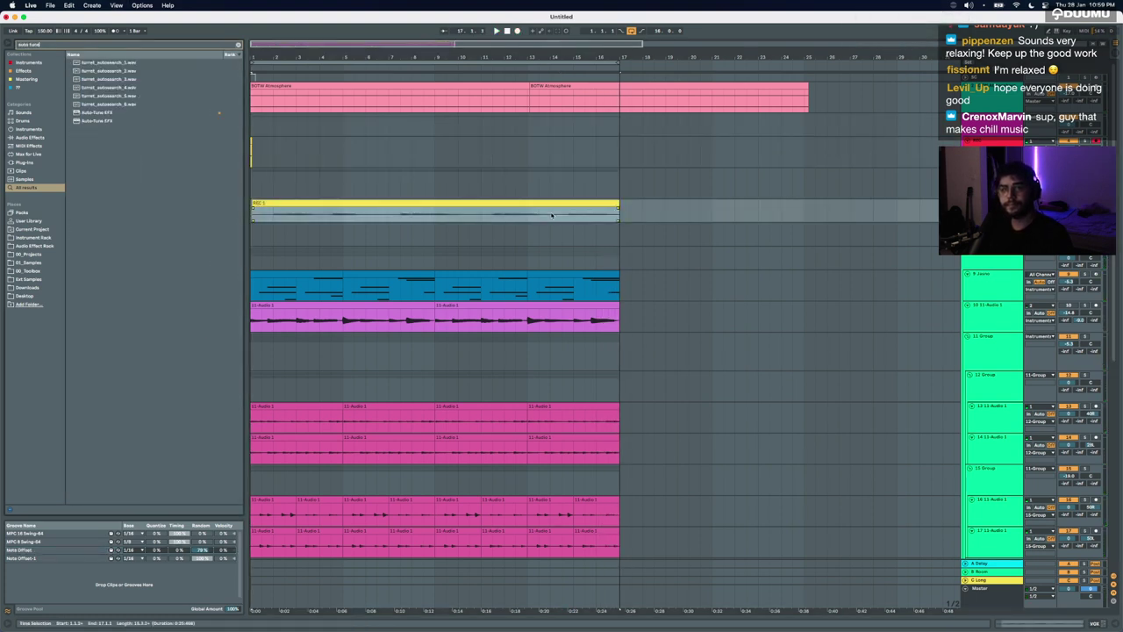
{"action": "key", "text": "Down"}
{"action": "key", "text": "Return"}
{"action": "key", "text": "Return"}
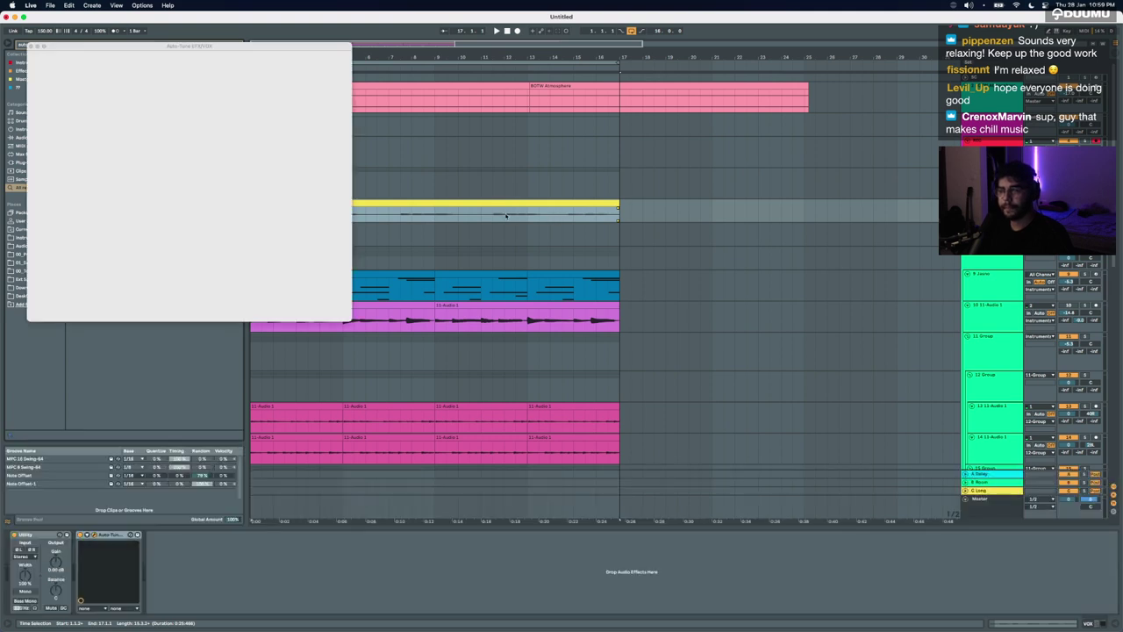
Step: Play the take, set the REC 1 clip's transpose to 1 st and detune to -45 ct, and close the Auto-Tune window
{"action": "key", "text": "space"}
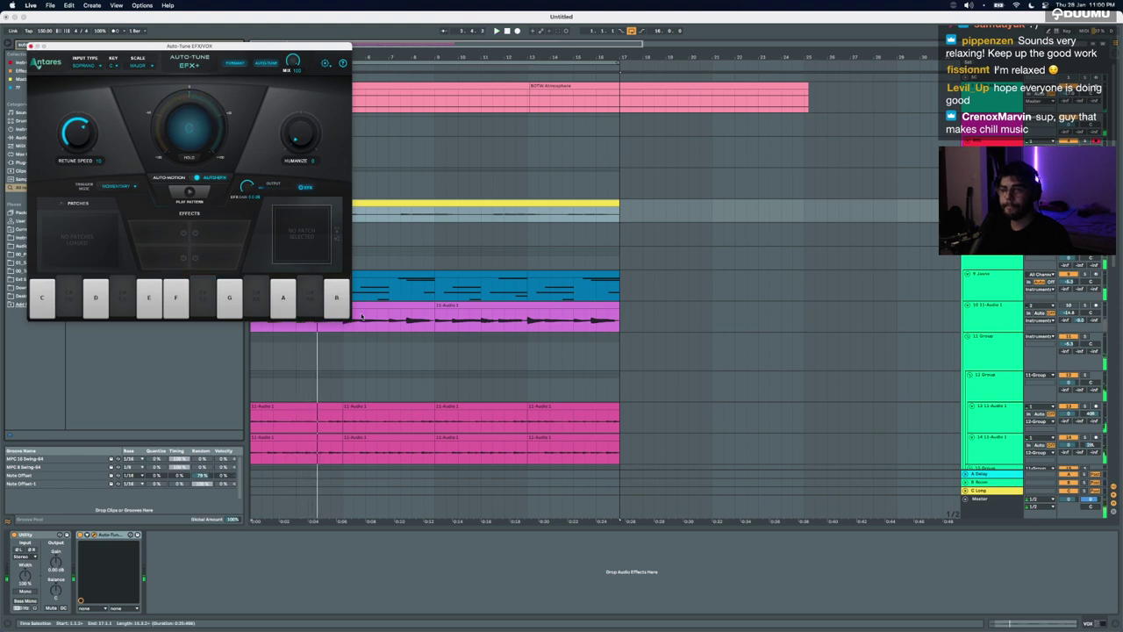
{"action": "double_click", "coordinate": [397, 218]}
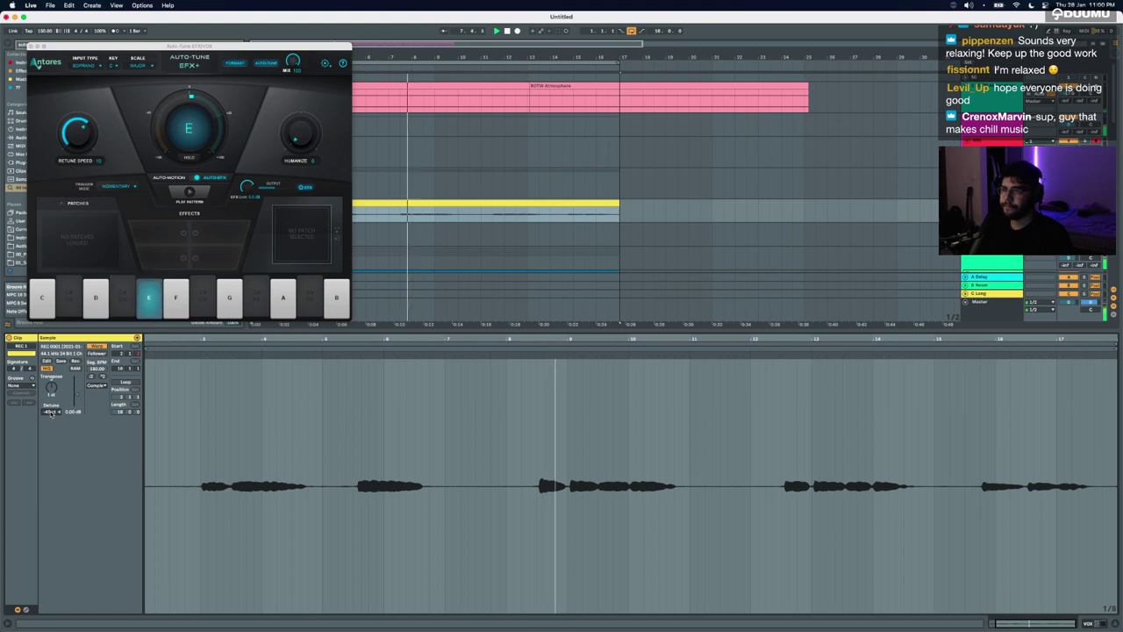
{"action": "left_click", "coordinate": [31, 47]}
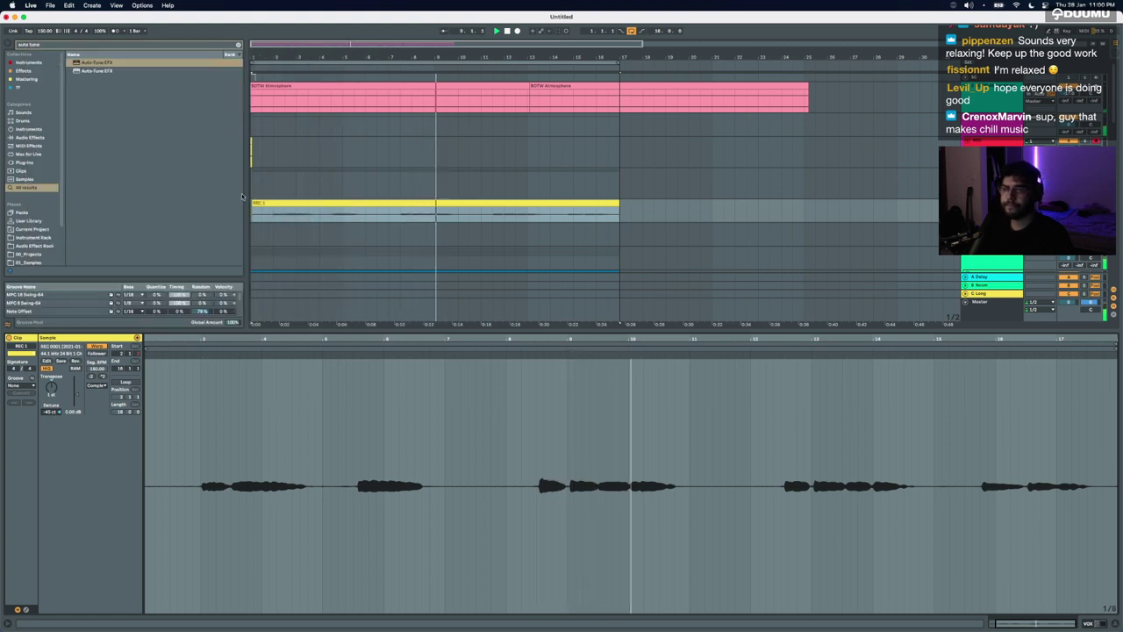
Step: Delete the leftover sliver of recording at the start of the REC track and select the clip on the VOX track
{"action": "left_click", "coordinate": [254, 202]}
{"action": "left_click_drag", "start_coordinate": [262, 157], "coordinate": [229, 163]}
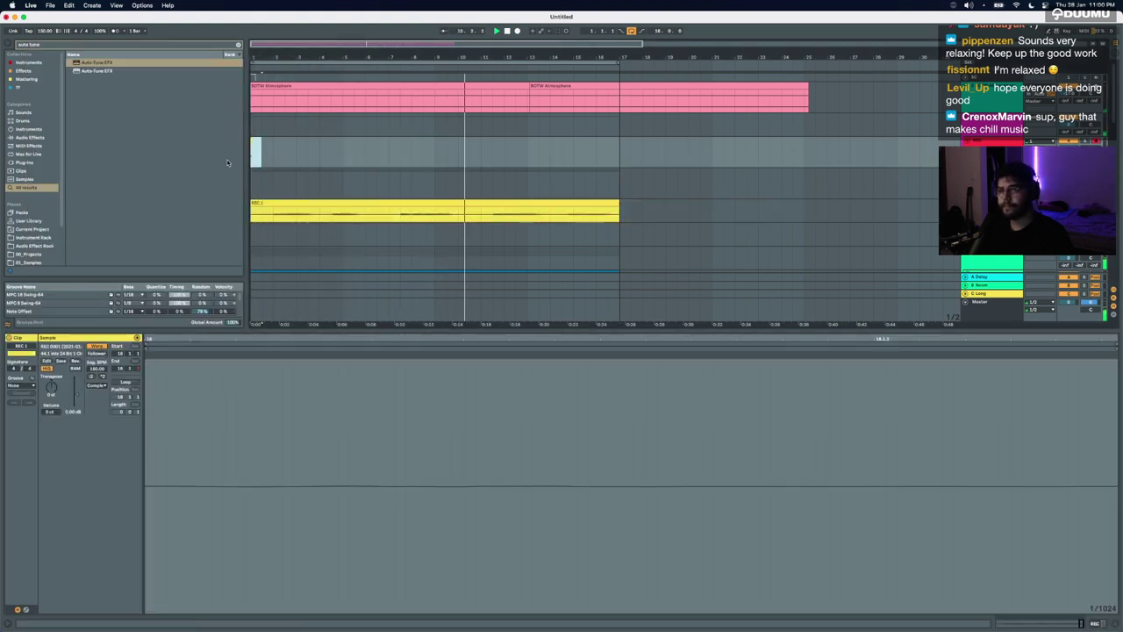
{"action": "key", "text": "Delete"}
{"action": "left_click", "coordinate": [305, 211]}
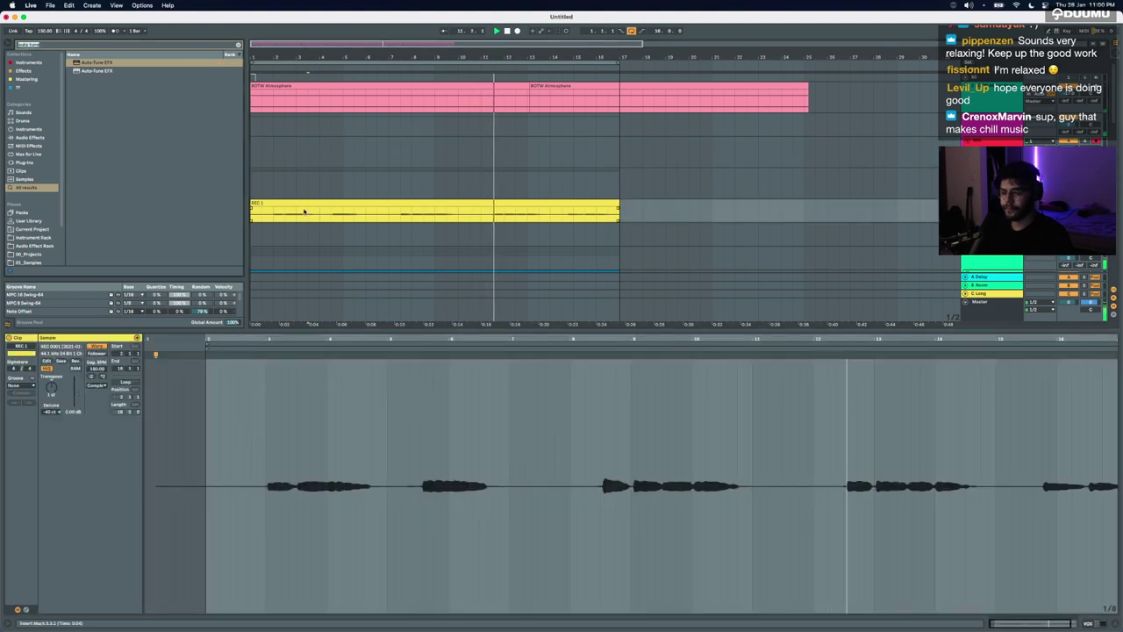
Step: Try Little AlterBoy on the VOX track with pitch 12.0 and formant 5.0, and remove the effect
{"action": "key", "text": "super+f"}
{"action": "type", "text": "slittlealt"}
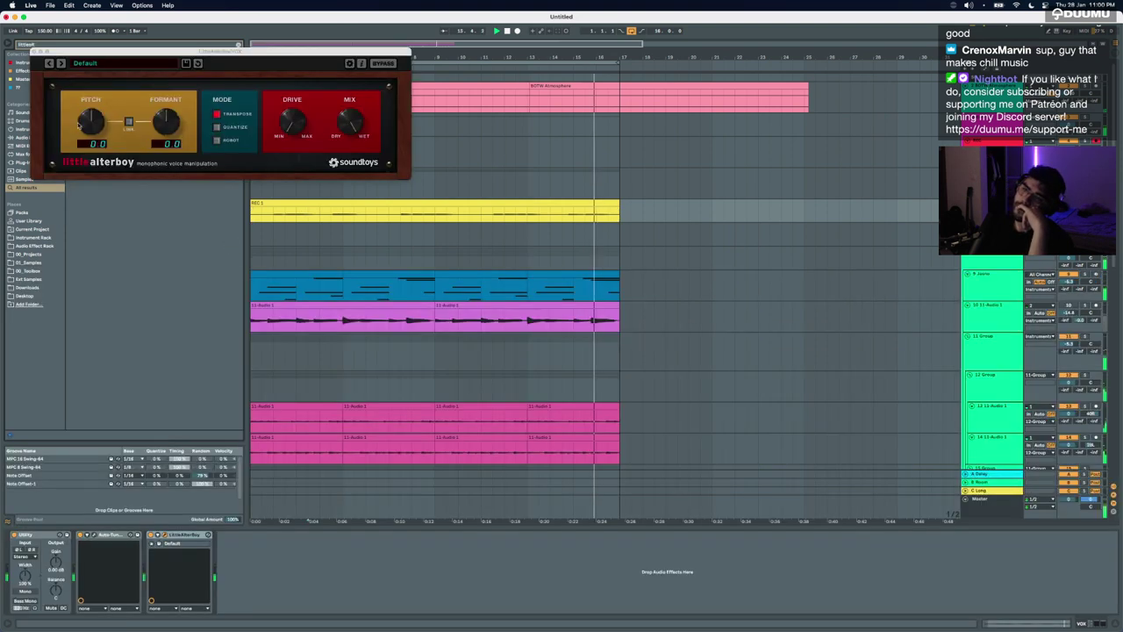
{"action": "left_click_drag", "start_coordinate": [79, 125], "coordinate": [167, 118]}
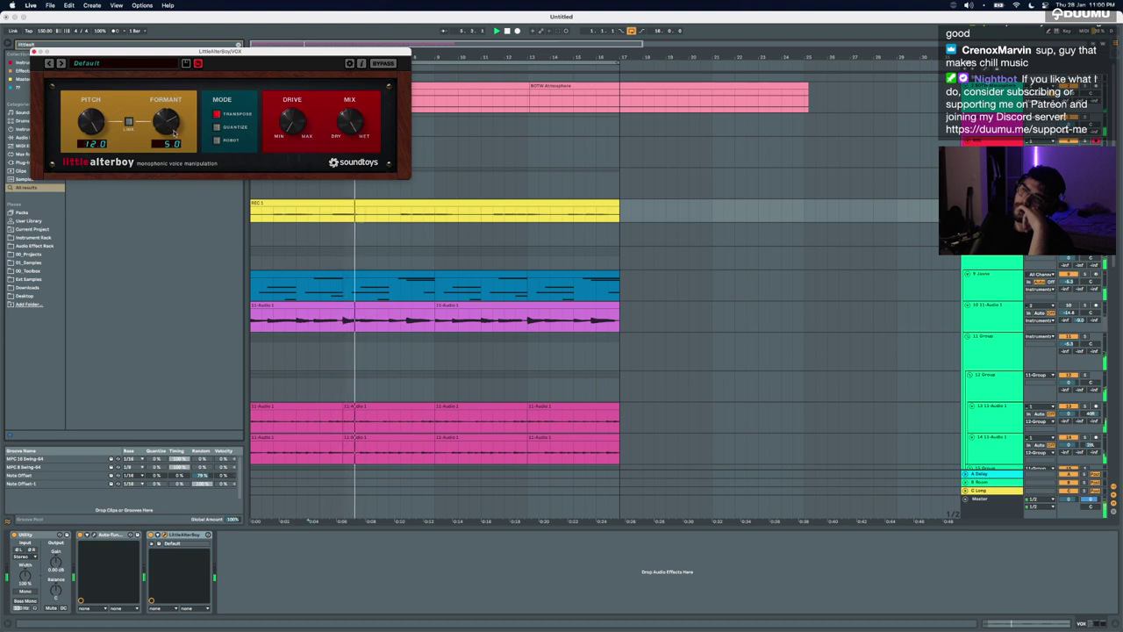
{"action": "left_click", "coordinate": [182, 534]}
{"action": "key", "text": "Delete"}
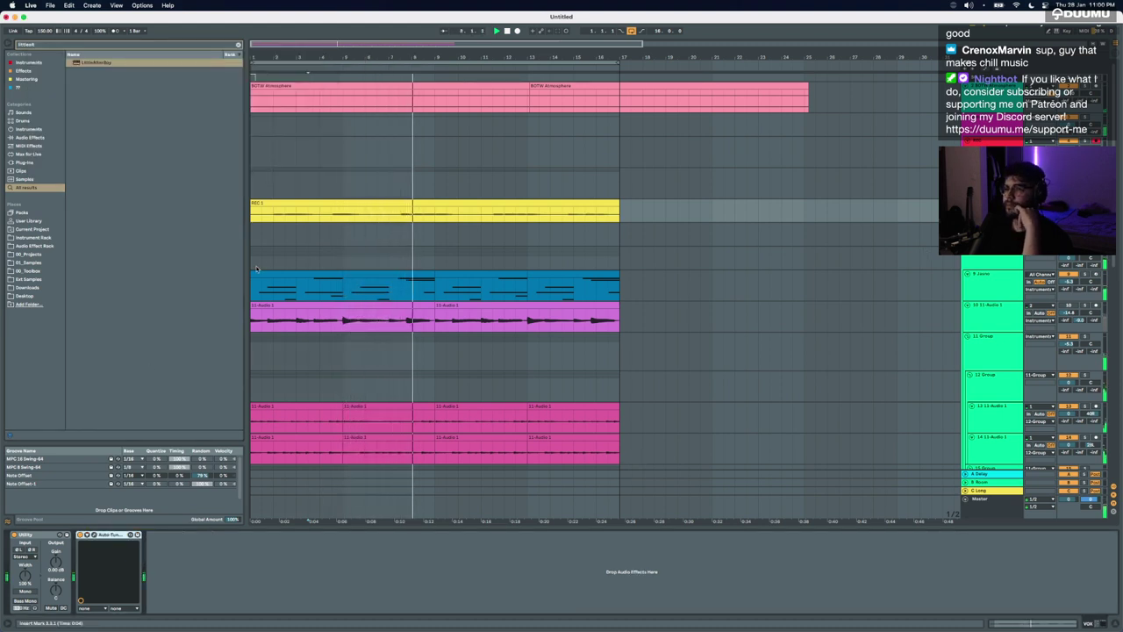
Step: Bypass the plug-in between Utility and Glue Compressor on the Master track
{"action": "left_click", "coordinate": [562, 482]}
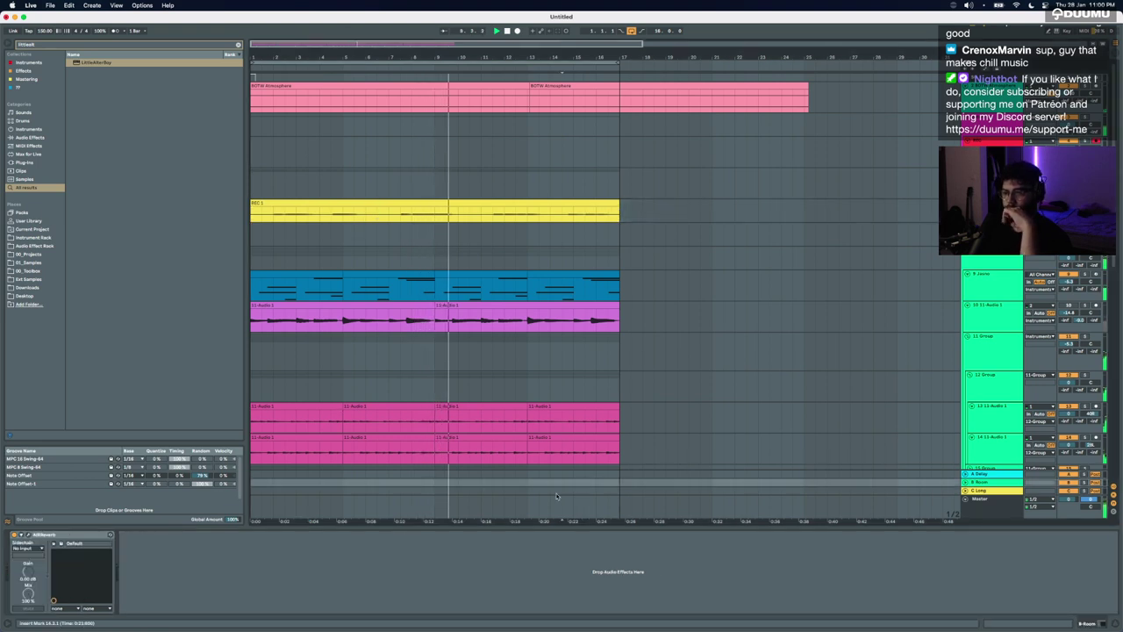
{"action": "left_click", "coordinate": [354, 504]}
{"action": "left_click", "coordinate": [93, 535]}
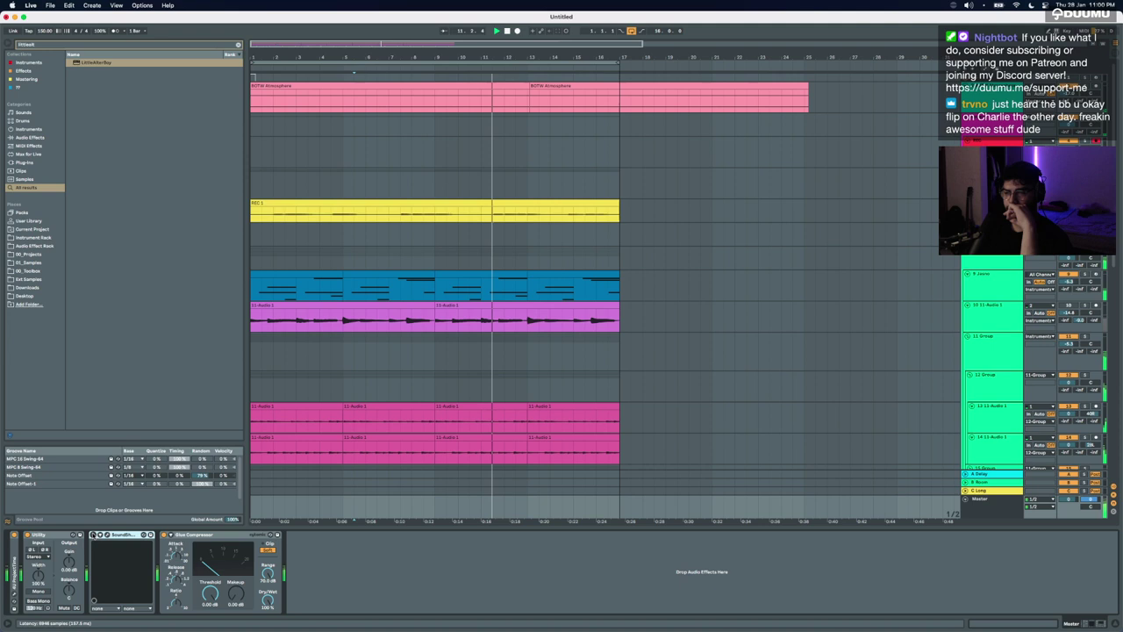
Step: Delete the clip on the VOX track and record a new take on the REC track over bars 1 to 17
{"action": "left_click", "coordinate": [454, 203]}
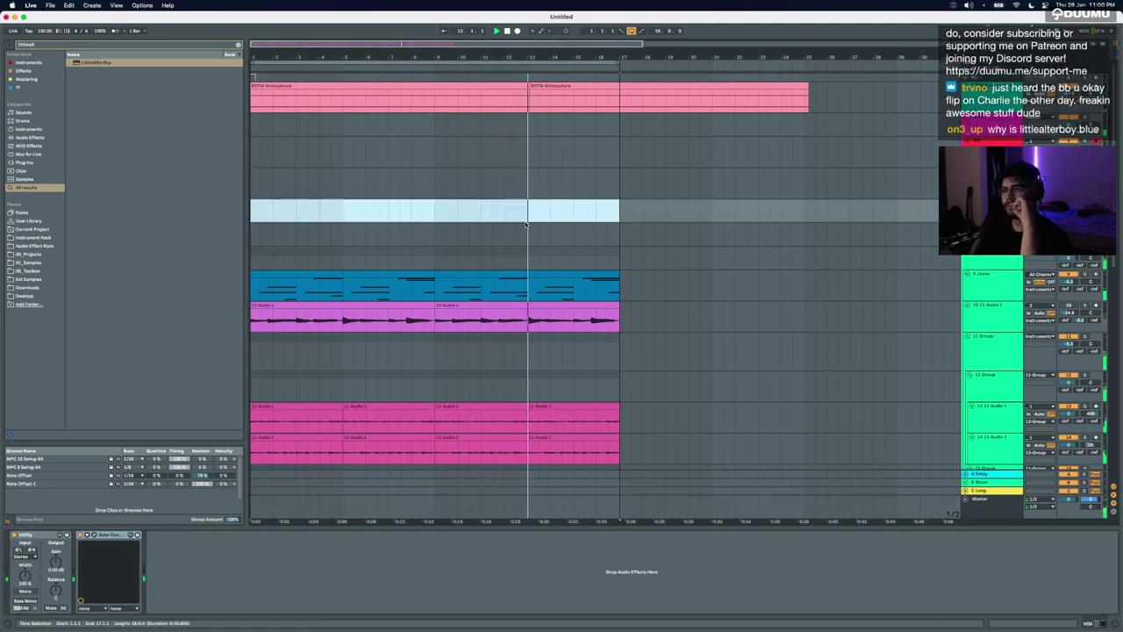
{"action": "key", "text": "Delete"}
{"action": "left_click", "coordinate": [578, 207]}
{"action": "key", "text": "F9"}
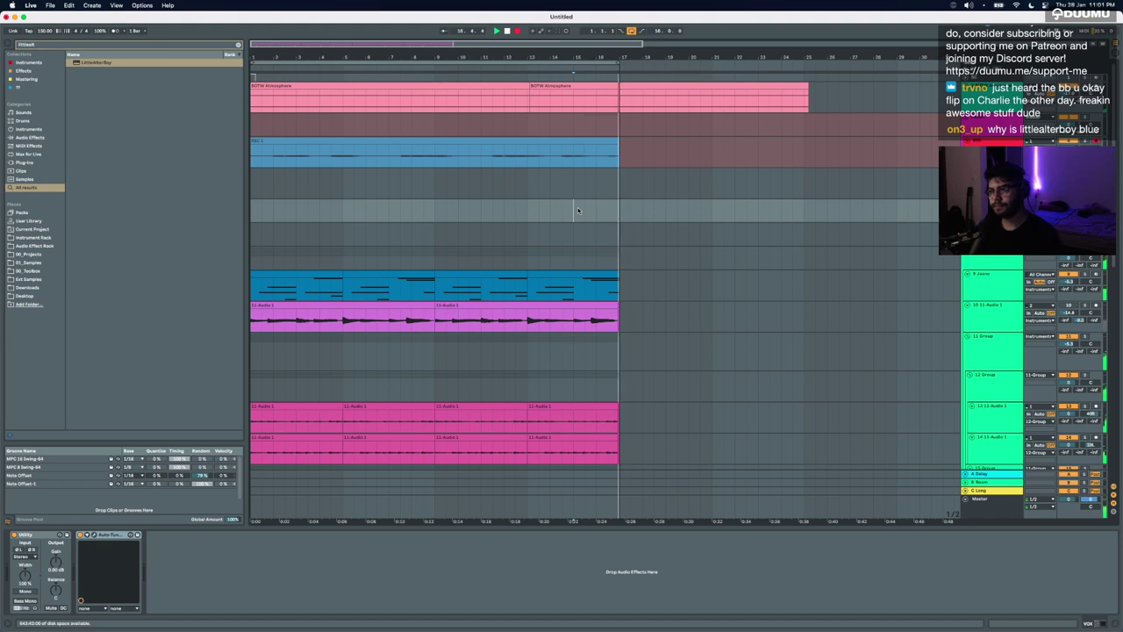
{"action": "key", "text": "space"}
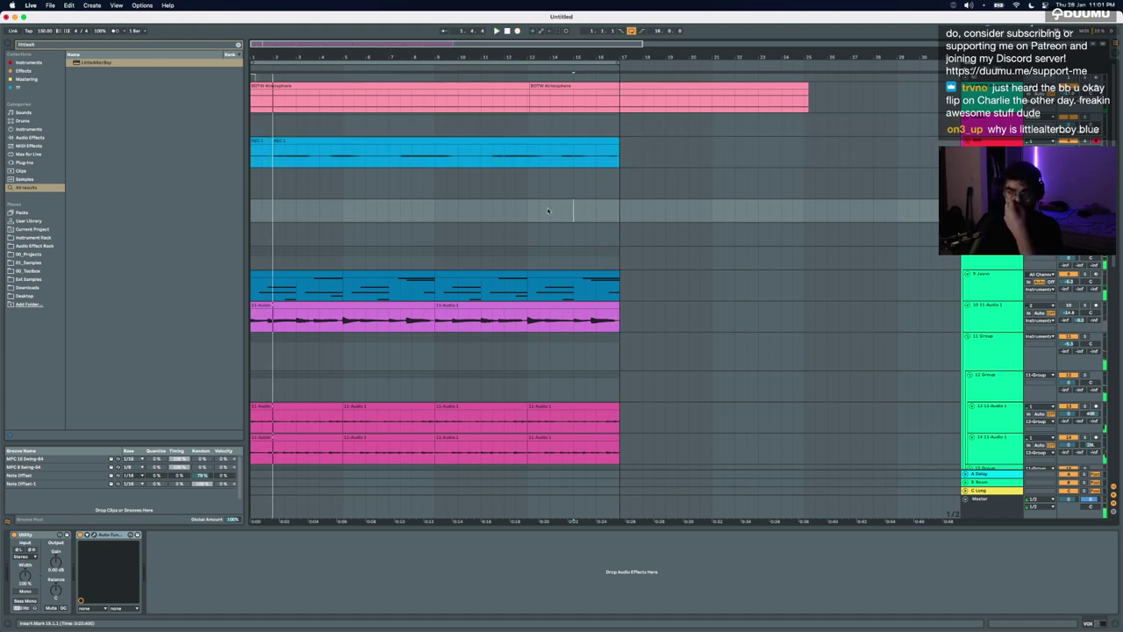
Step: Extend the new REC take back over the leftover sliver to bar 1 and move it to the VOX track
{"action": "left_click", "coordinate": [274, 141]}
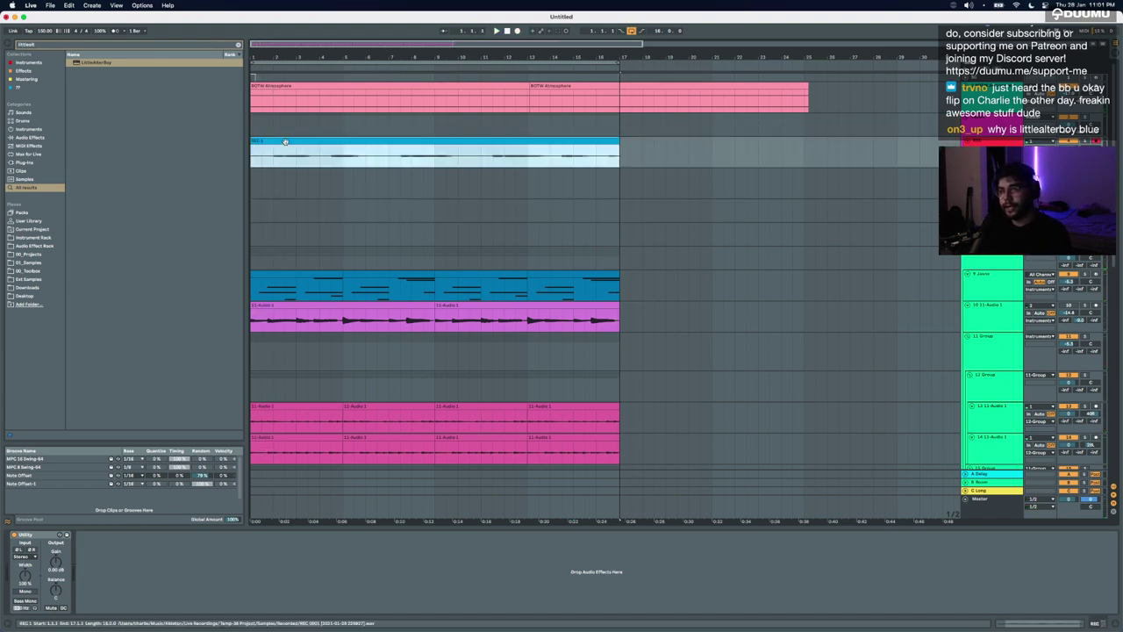
{"action": "left_click_drag", "start_coordinate": [284, 142], "coordinate": [285, 213]}
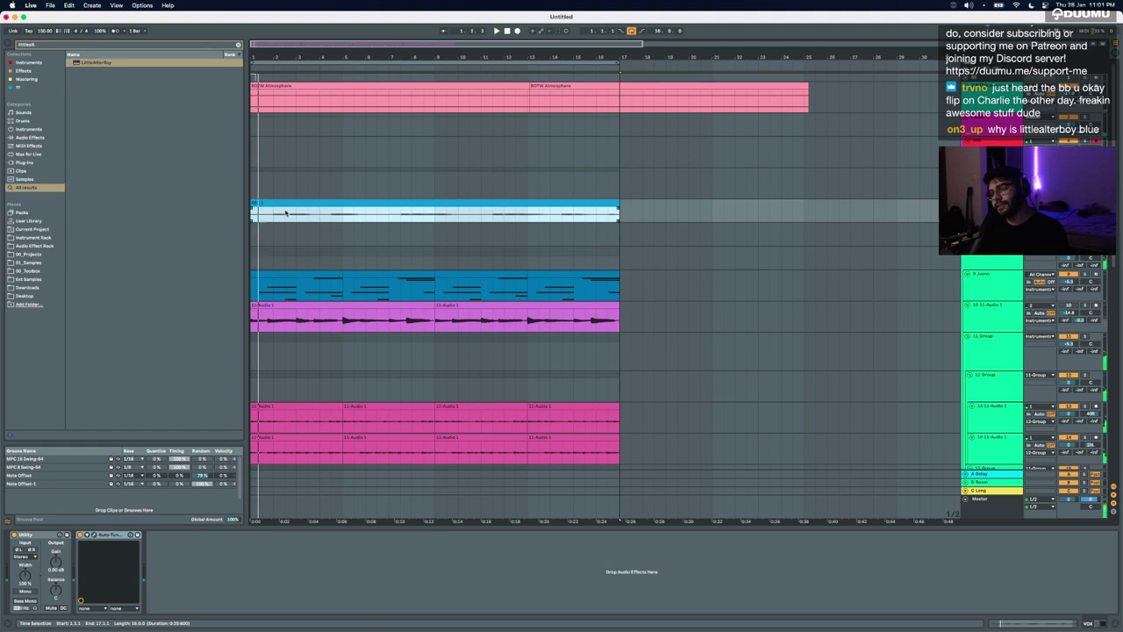
Step: Reactivate the Master track's bypassed plug-in and listen to the new take on the VOX track
{"action": "left_click", "coordinate": [438, 512]}
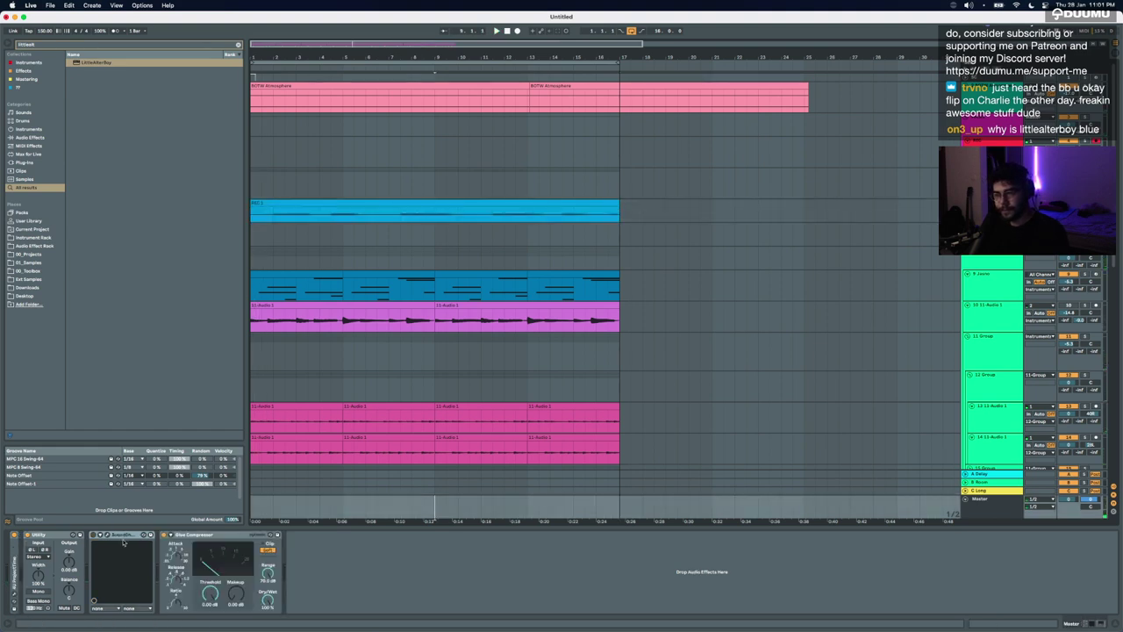
{"action": "key", "text": "space"}
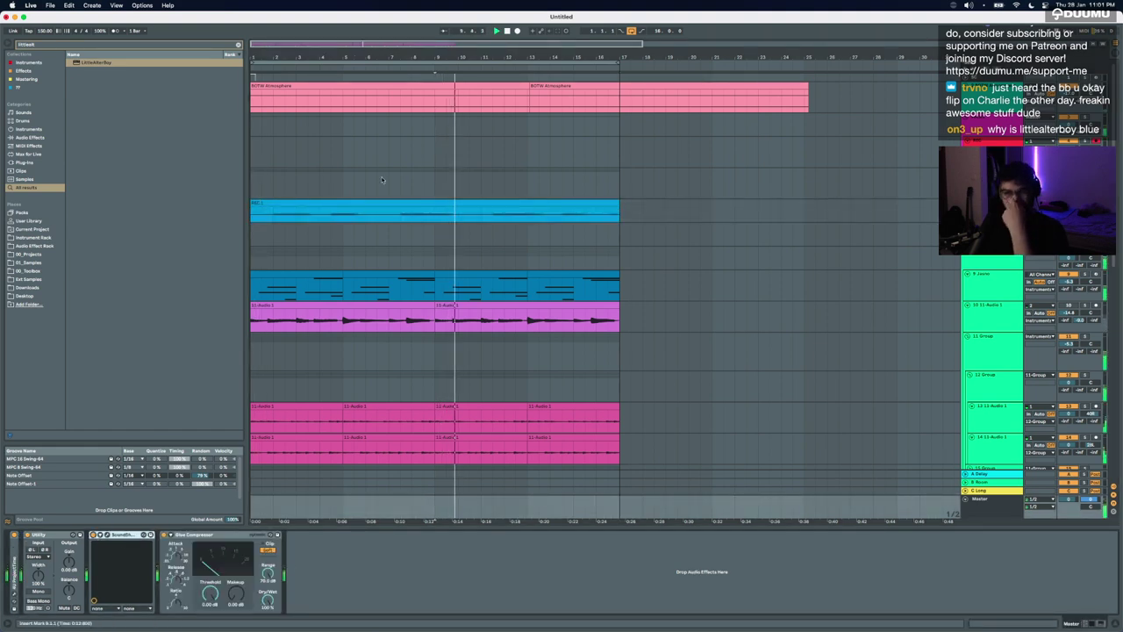
{"action": "left_click", "coordinate": [379, 203]}
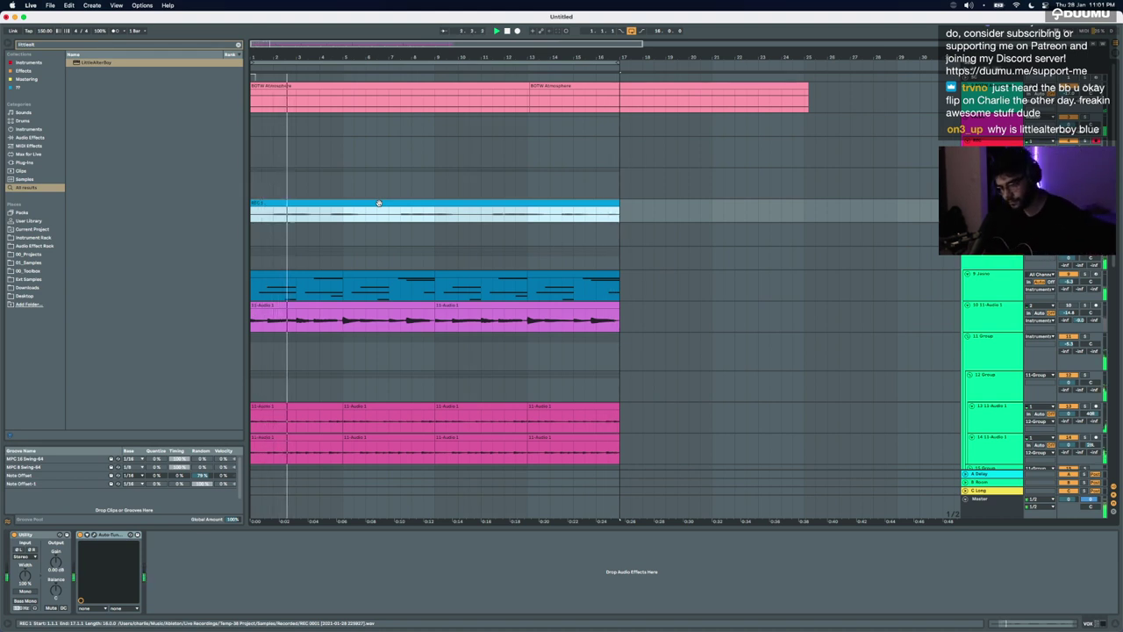
Step: Bypass the Master track's middle plug-in again and play the arrangement
{"action": "left_click", "coordinate": [988, 511]}
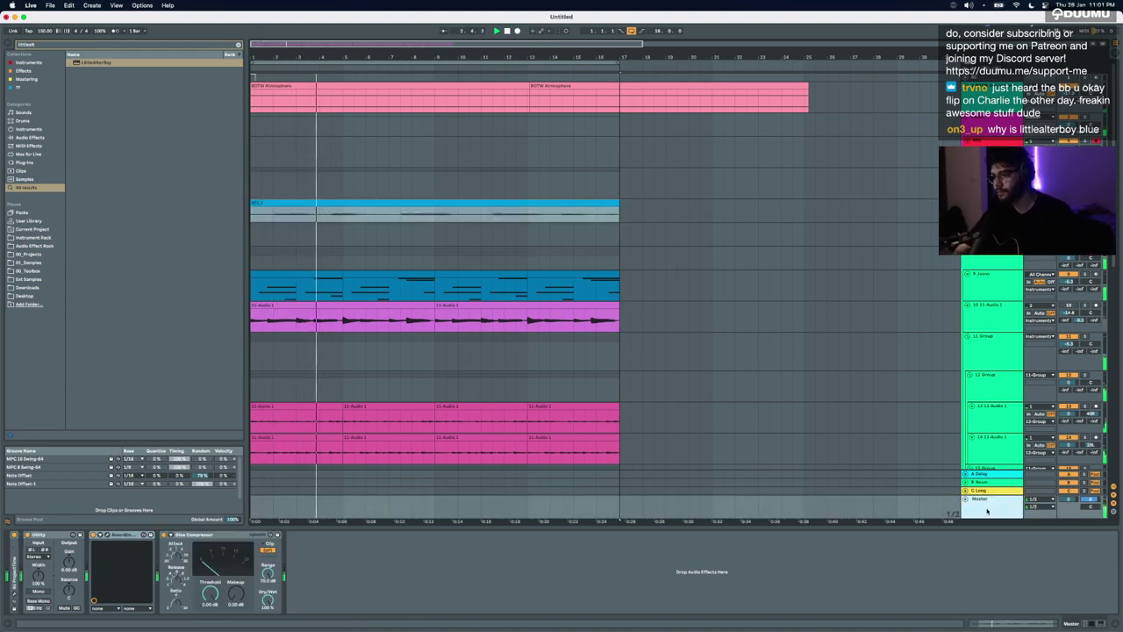
{"action": "left_click", "coordinate": [93, 535]}
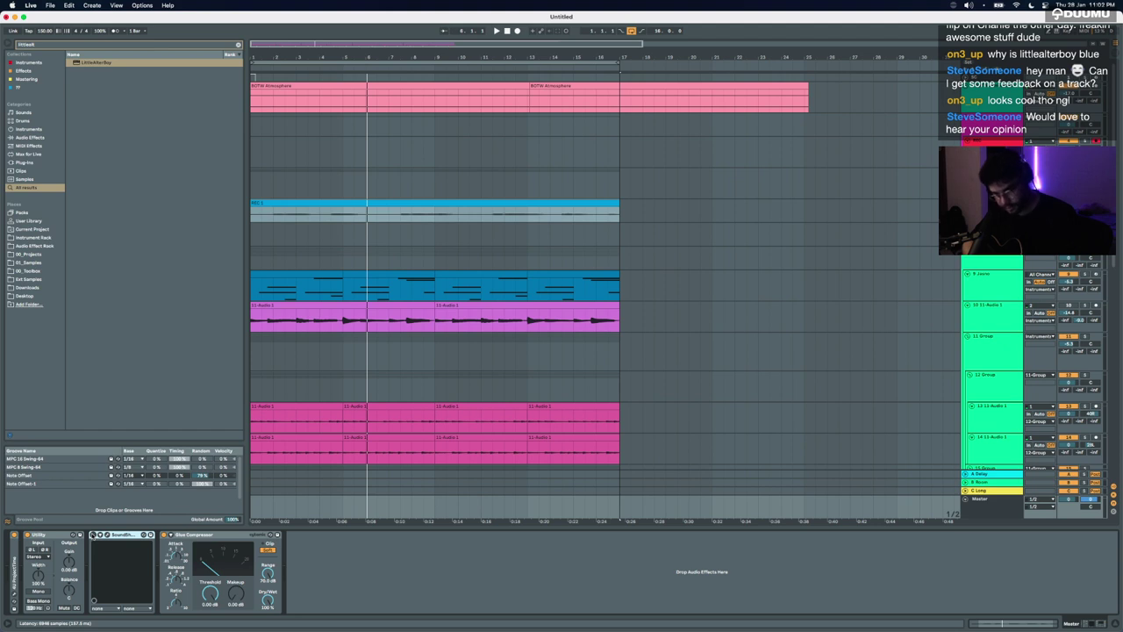
{"action": "key", "text": "space"}
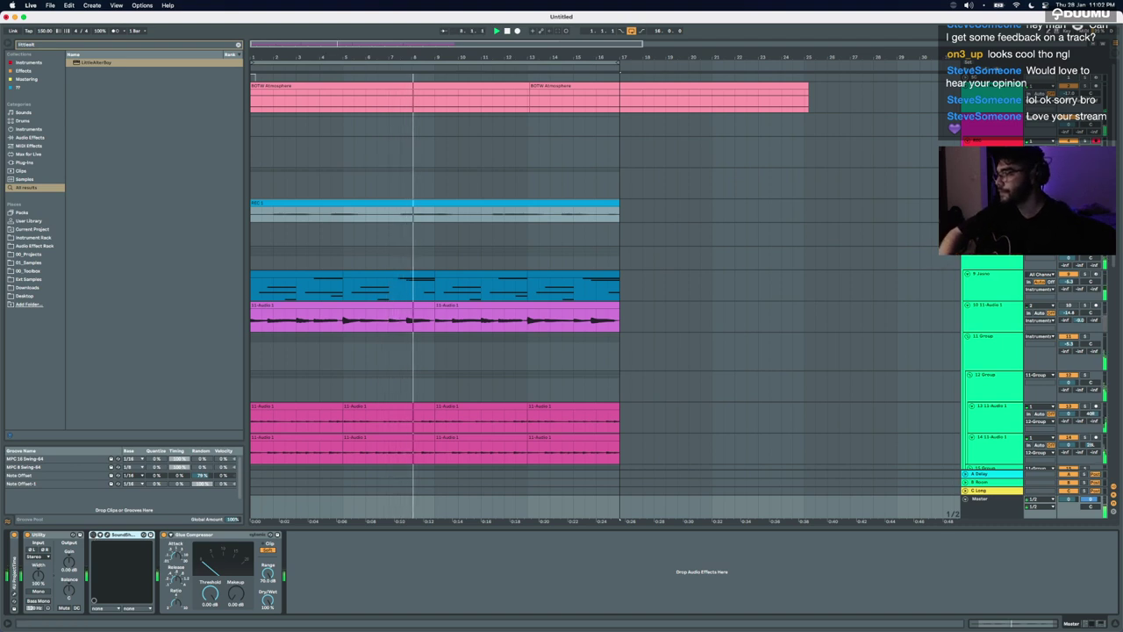
Step: Insert an audio track below track 9, arm it and record a take over bars 1 to 17
{"action": "left_click", "coordinate": [988, 286]}
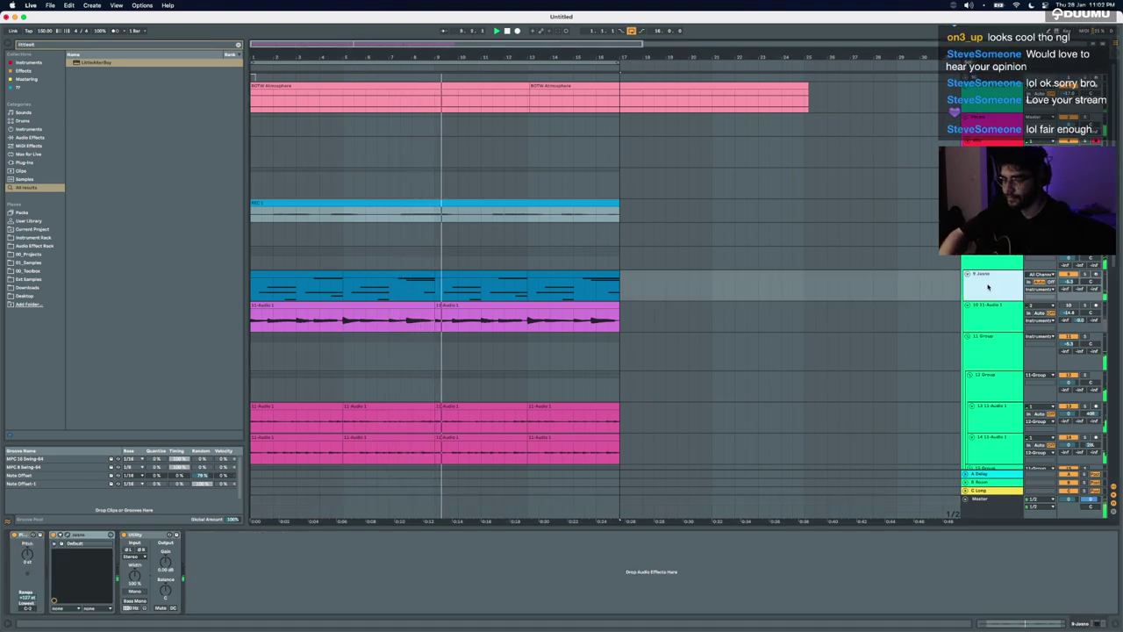
{"action": "key", "text": "super+t"}
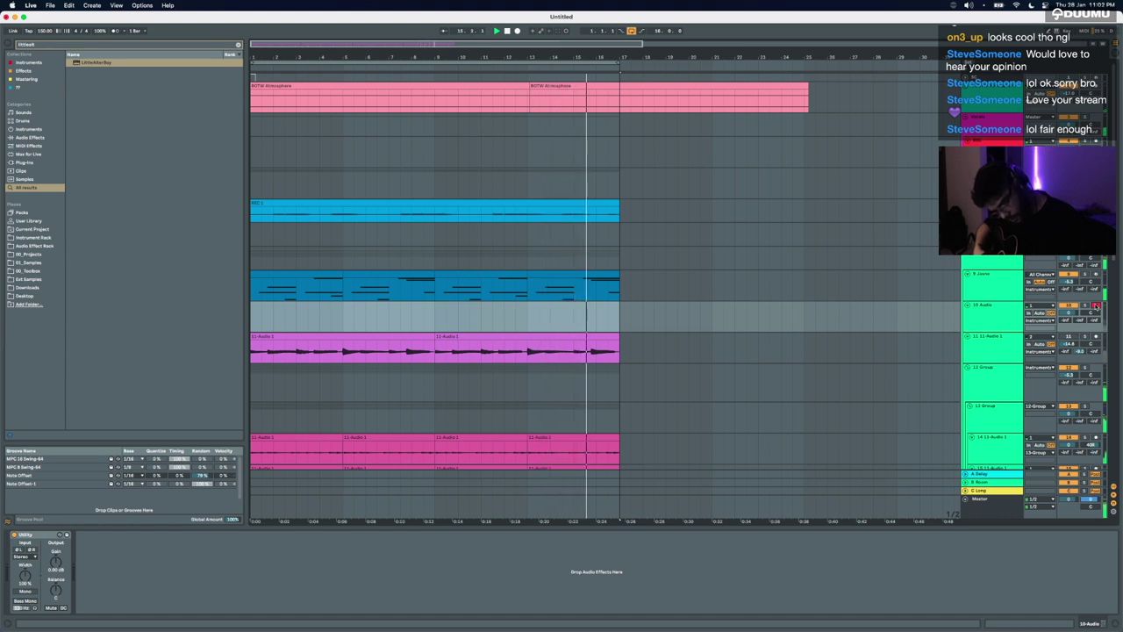
{"action": "key", "text": "F9"}
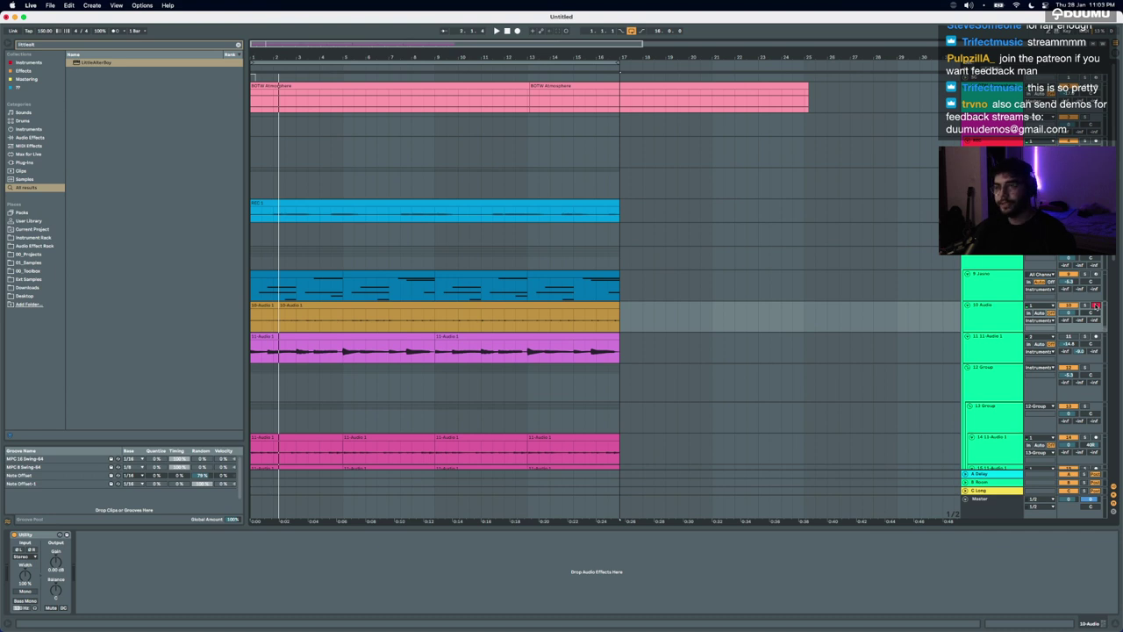
Step: Extend the new 10-Audio clip back to bar 1 and raise its clip gain to about 11.3 dB
{"action": "left_click", "coordinate": [279, 307]}
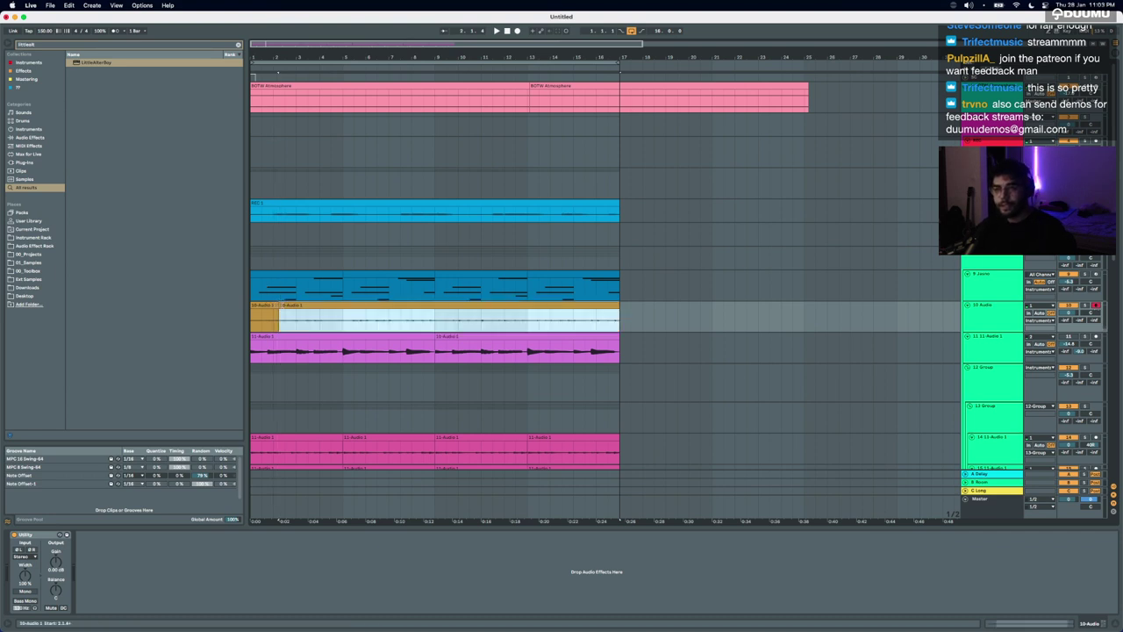
{"action": "scroll", "coordinate": [259, 317], "scroll_direction": "up", "scroll_amount": 10}
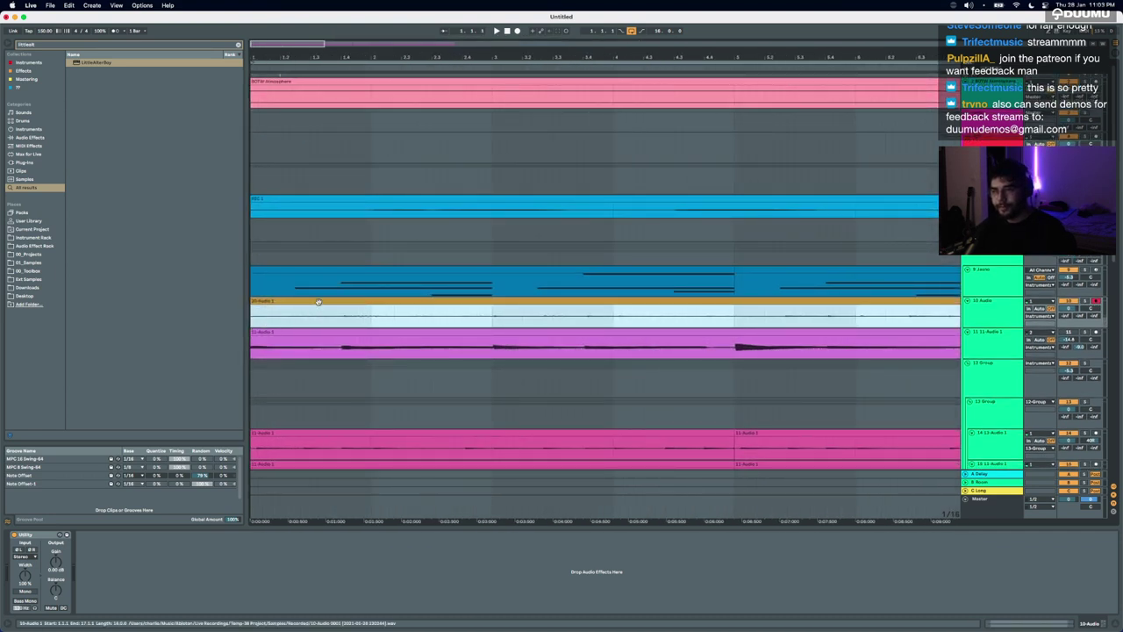
{"action": "double_click", "coordinate": [319, 301]}
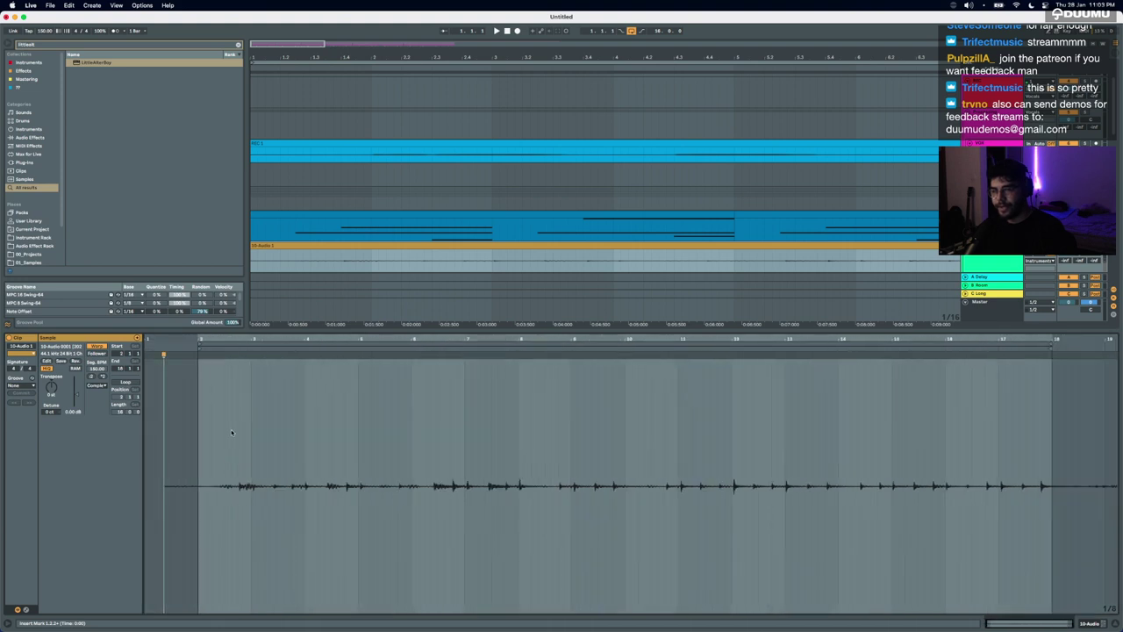
{"action": "key", "text": "super+a"}
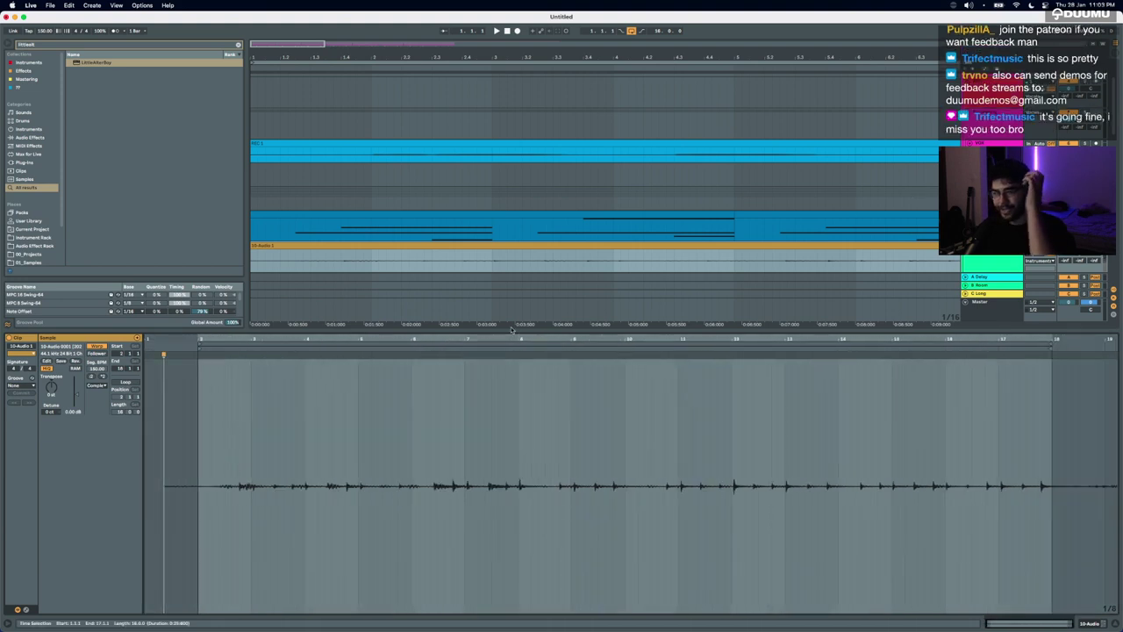
{"action": "left_click_drag", "start_coordinate": [77, 394], "coordinate": [77, 386]}
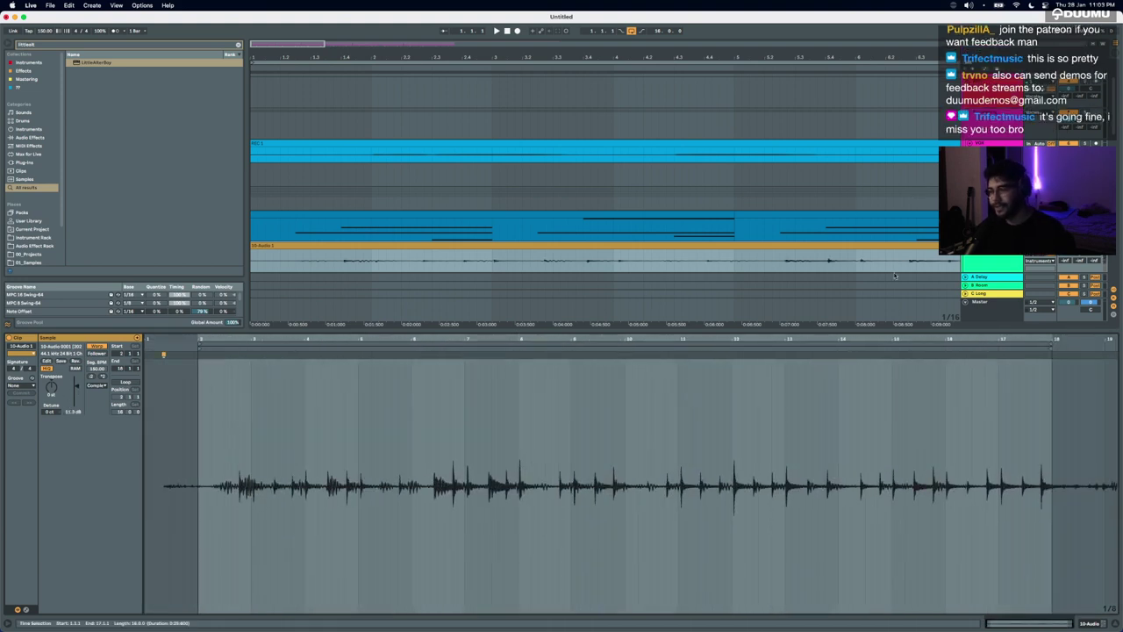
Step: Play the 10-Audio take, trim its start and shift it slightly earlier so the clip begins at bar 1
{"action": "key", "text": "space"}
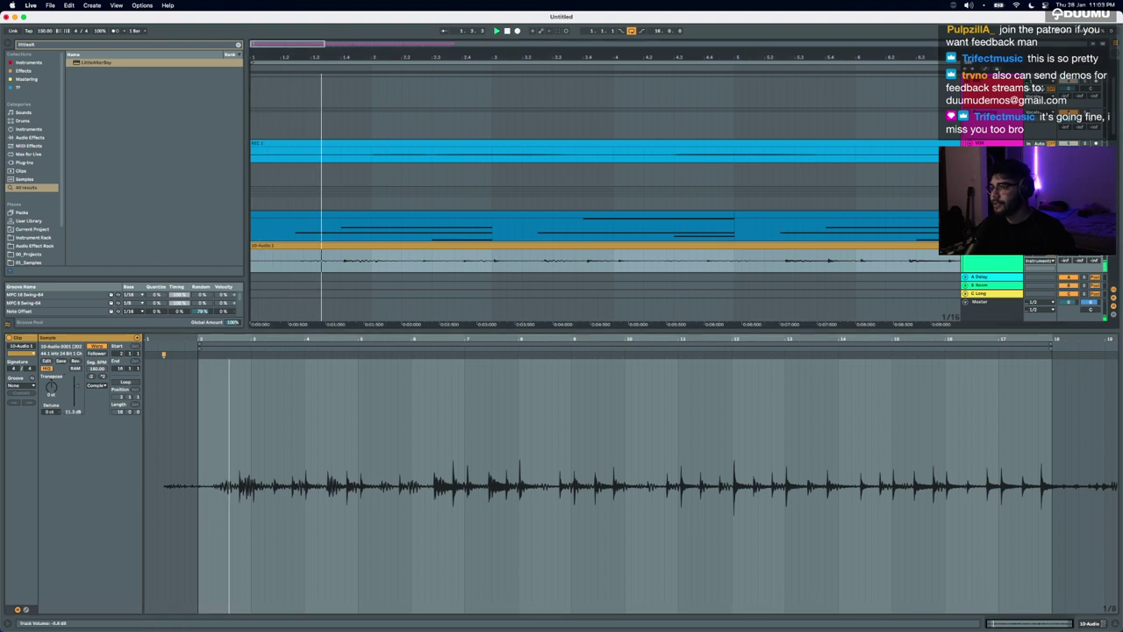
{"action": "left_click", "coordinate": [341, 261]}
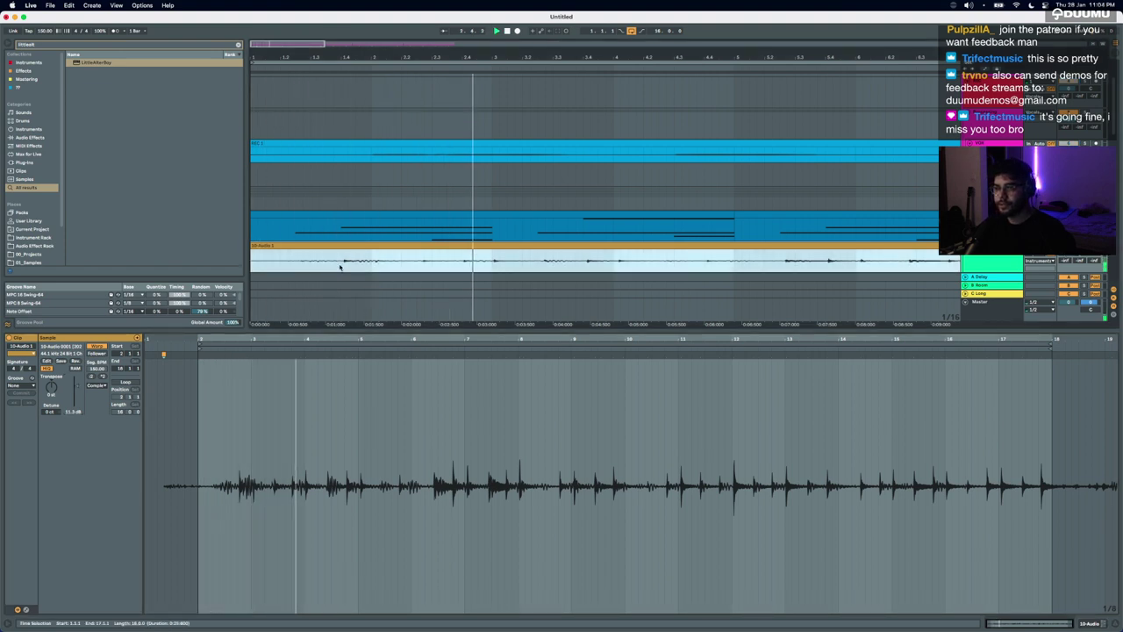
{"action": "key", "text": "space"}
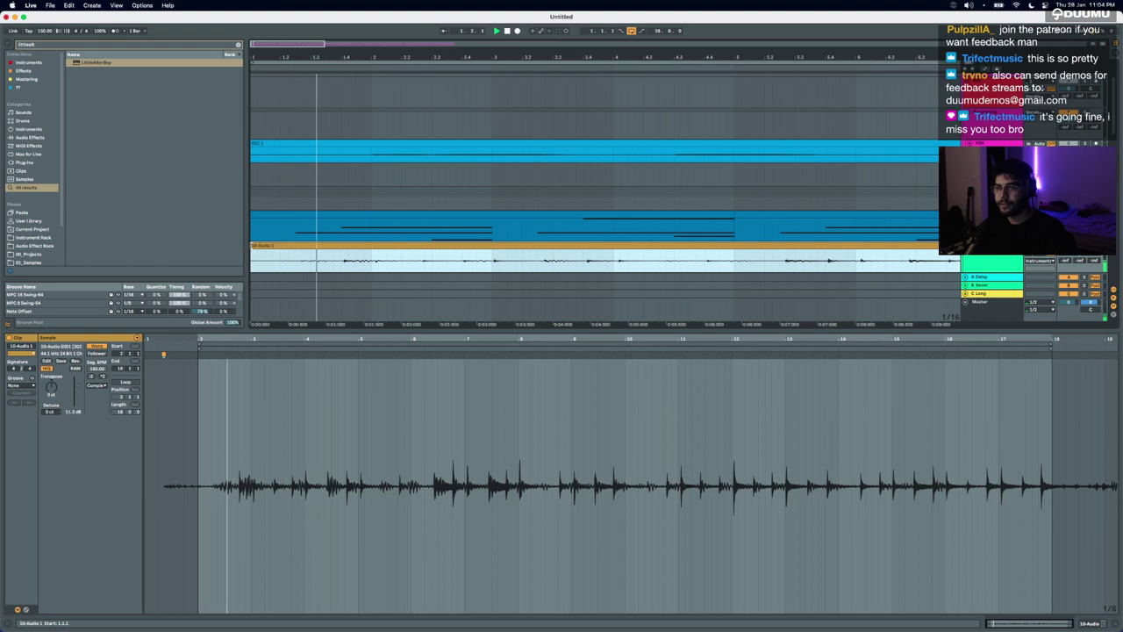
{"action": "left_click_drag", "start_coordinate": [253, 246], "coordinate": [272, 245]}
{"action": "key", "text": "space"}
{"action": "key", "text": "Left"}
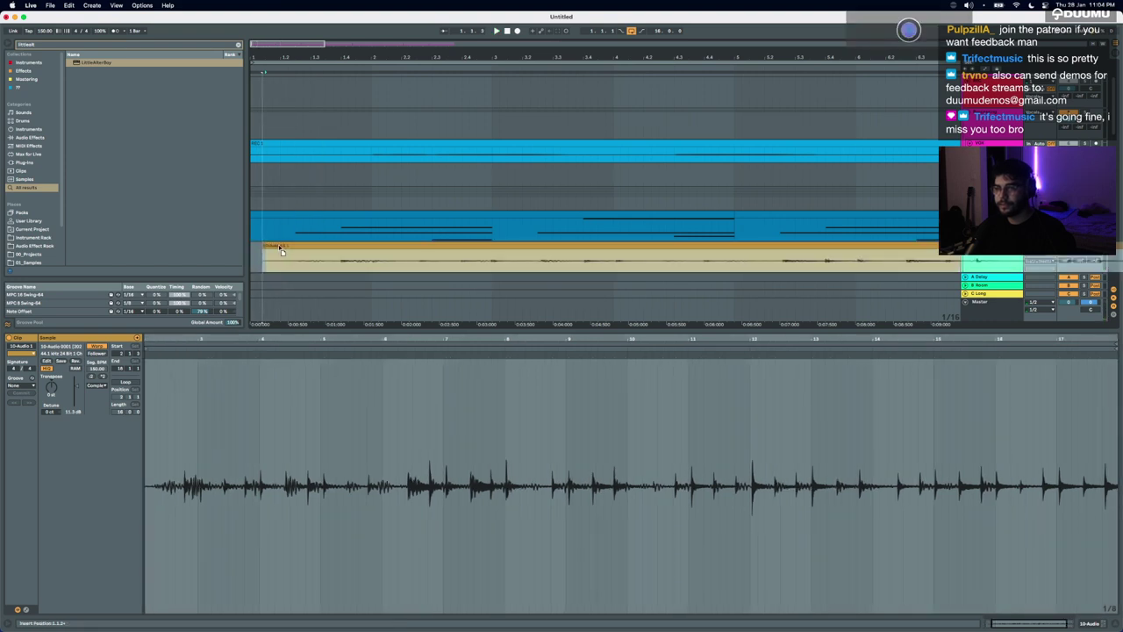
{"action": "left_click_drag", "start_coordinate": [266, 246], "coordinate": [250, 245]}
Step: Add EQ Eight to the 10-Audio track with a low cut on band 1 and a high cut at about 1.67 kHz on band 8
{"action": "key", "text": "super+f"}
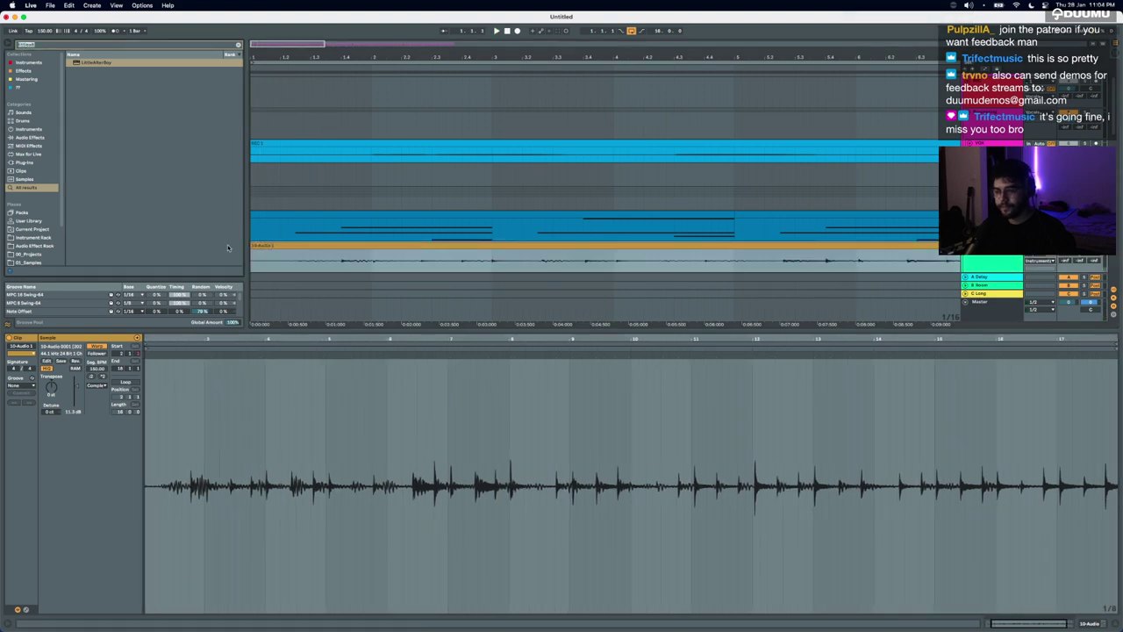
{"action": "type", "text": "eq"}
{"action": "key", "text": "Return"}
{"action": "key", "text": "space"}
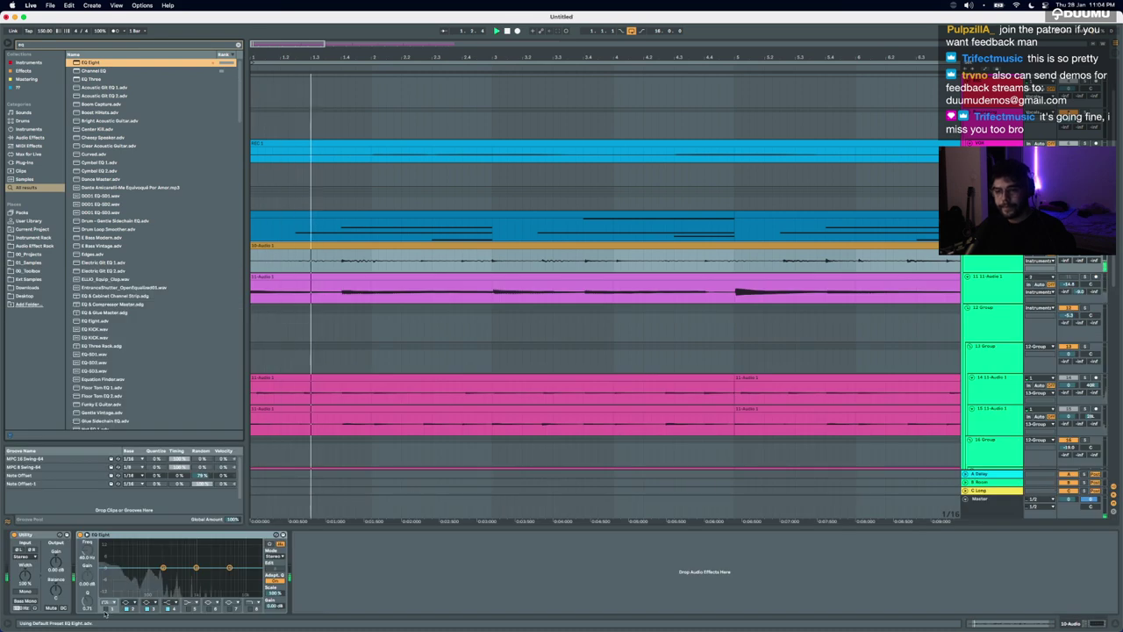
{"action": "left_click", "coordinate": [106, 608]}
{"action": "left_click_drag", "start_coordinate": [130, 573], "coordinate": [162, 581]}
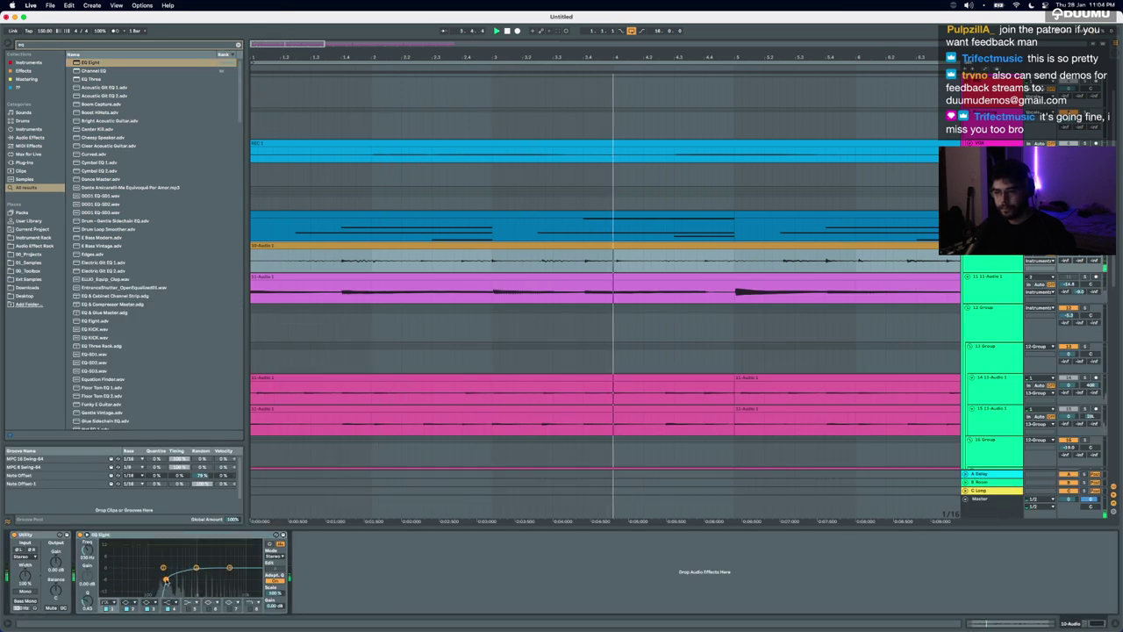
{"action": "left_click", "coordinate": [252, 609]}
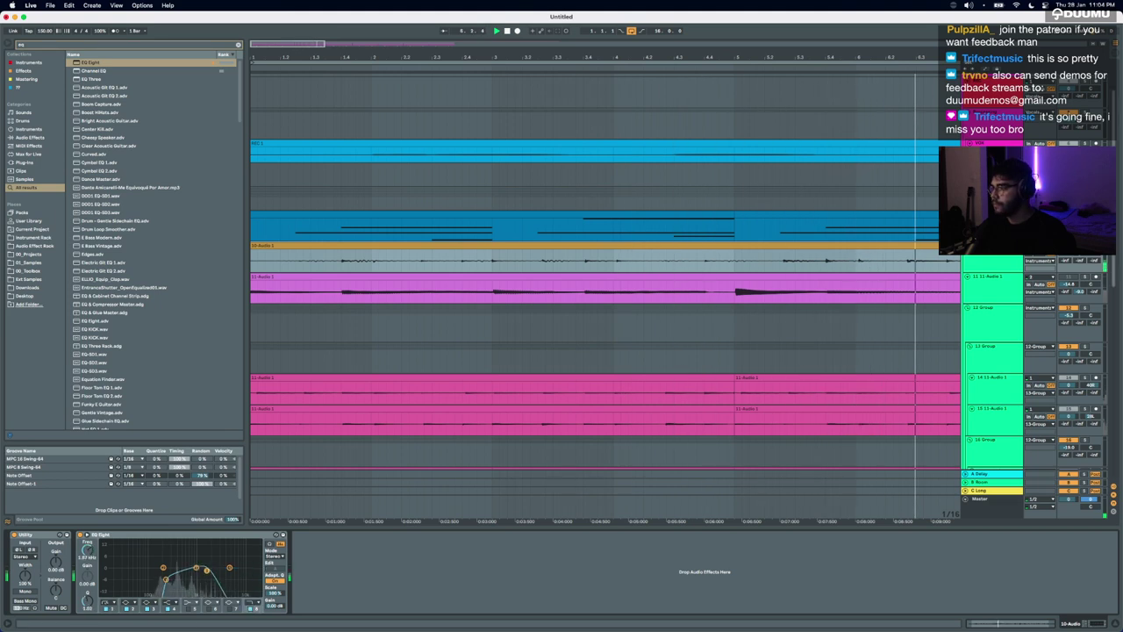
Step: Insert another audio track below 10-Audio, split the take at bar 9 and move its second half to bar 1 of the new track
{"action": "scroll", "coordinate": [702, 211], "scroll_direction": "down", "scroll_amount": 5}
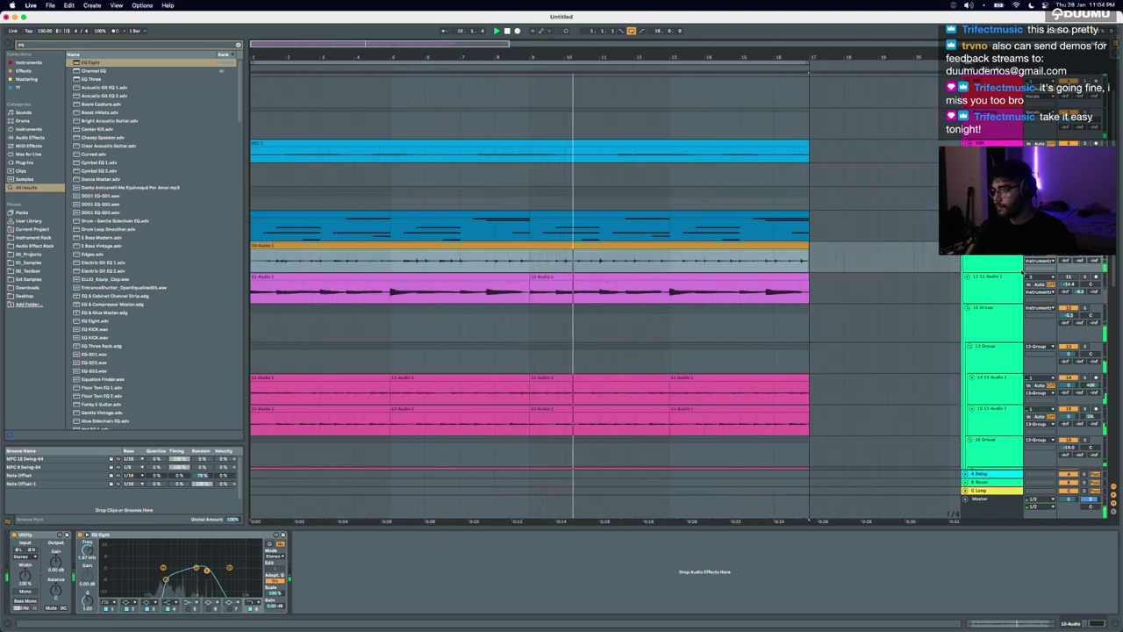
{"action": "left_click", "coordinate": [1003, 266]}
{"action": "key", "text": "super+t"}
{"action": "left_click", "coordinate": [529, 265]}
{"action": "key", "text": "super+e"}
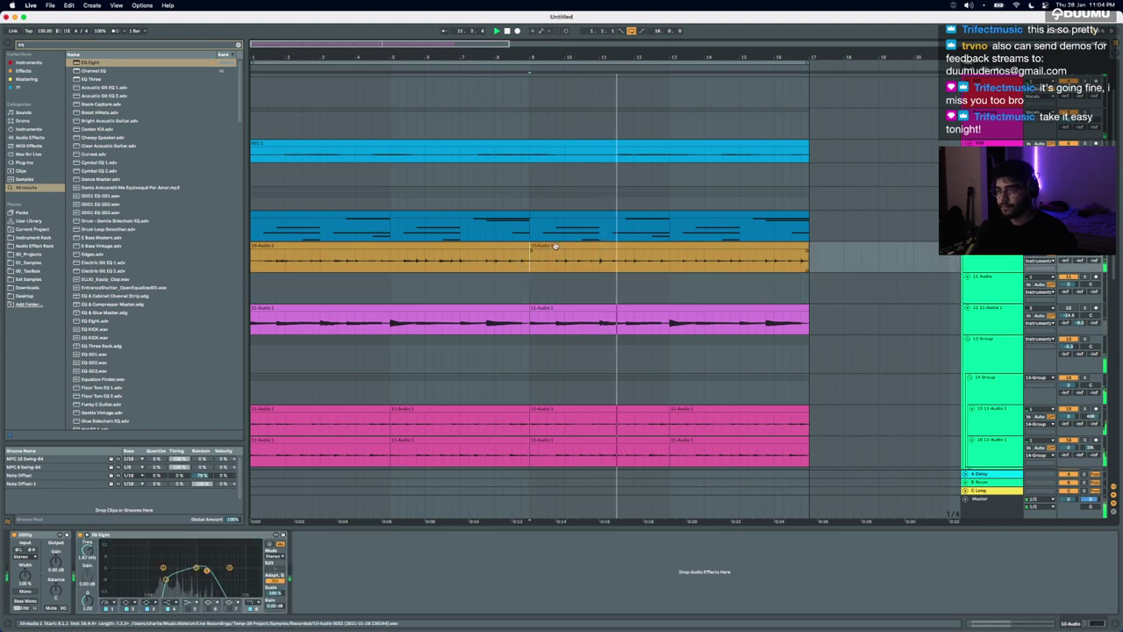
{"action": "left_click_drag", "start_coordinate": [555, 246], "coordinate": [279, 279]}
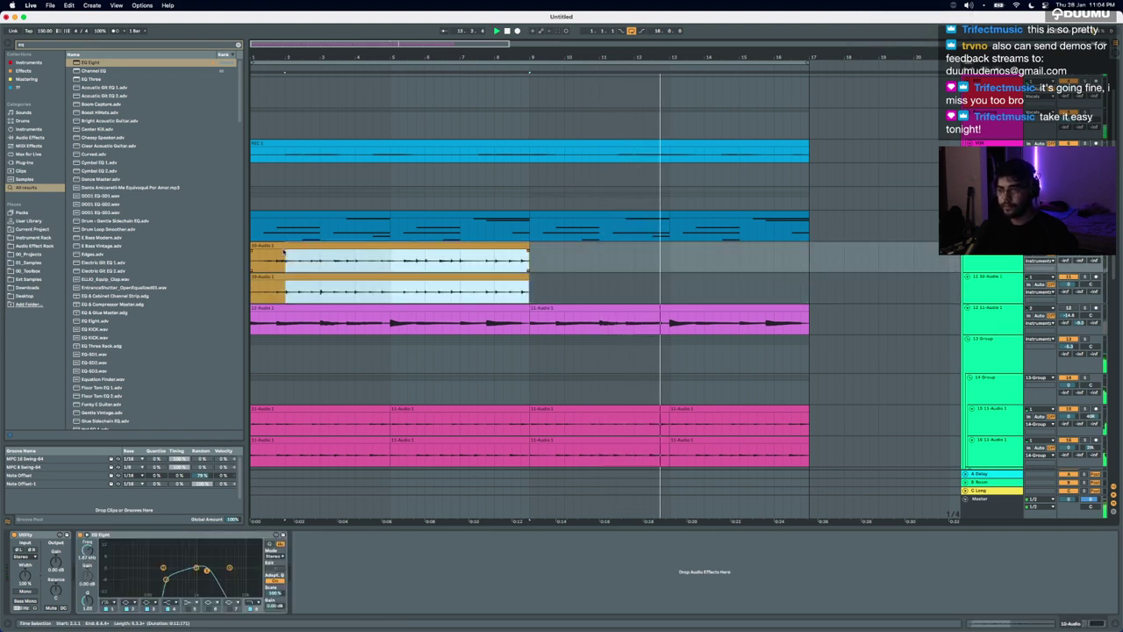
{"action": "key", "text": "super+d"}
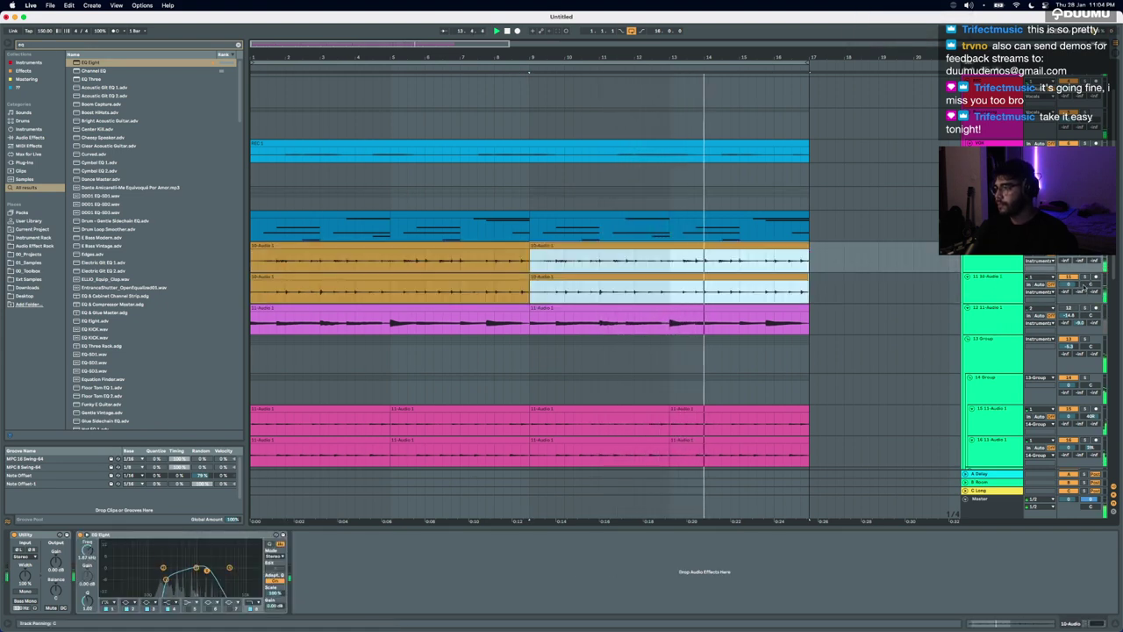
{"action": "left_click_drag", "start_coordinate": [1085, 285], "coordinate": [1084, 280]}
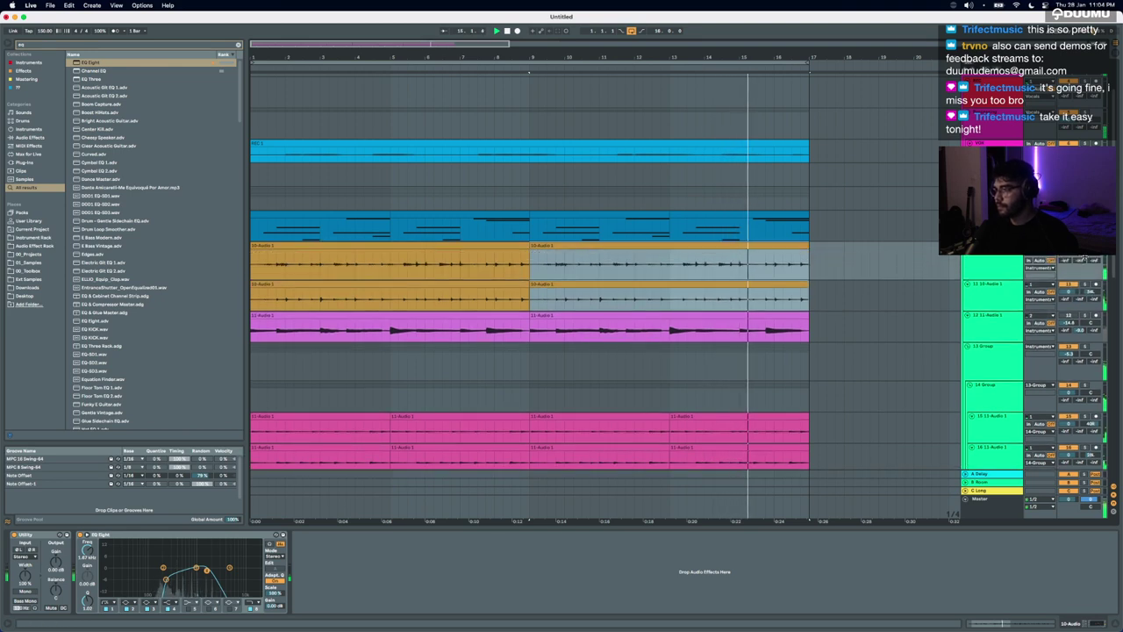
{"action": "key", "text": "super+z"}
{"action": "key", "text": "super+z"}
{"action": "key", "text": "super+z"}
Step: Duplicate the 10-Audio track, move the copy's second-half clip to bar 1, and repeat both tracks' first eight bars from bar 9
{"action": "left_click", "coordinate": [1001, 266]}
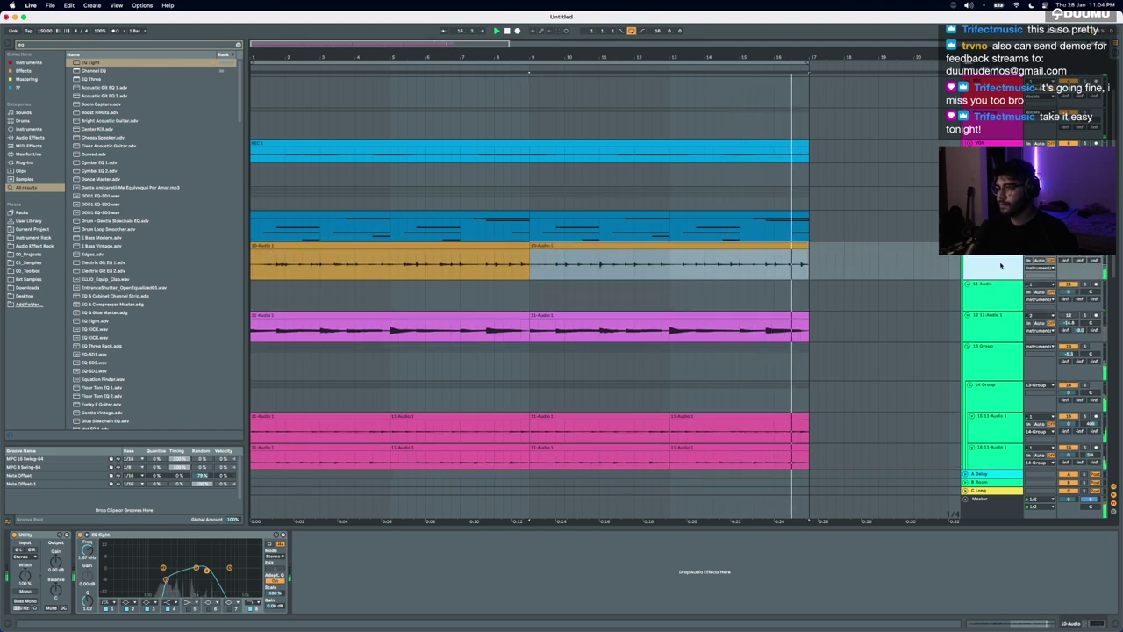
{"action": "key", "text": "super+d"}
{"action": "left_click_drag", "start_coordinate": [566, 283], "coordinate": [273, 280]}
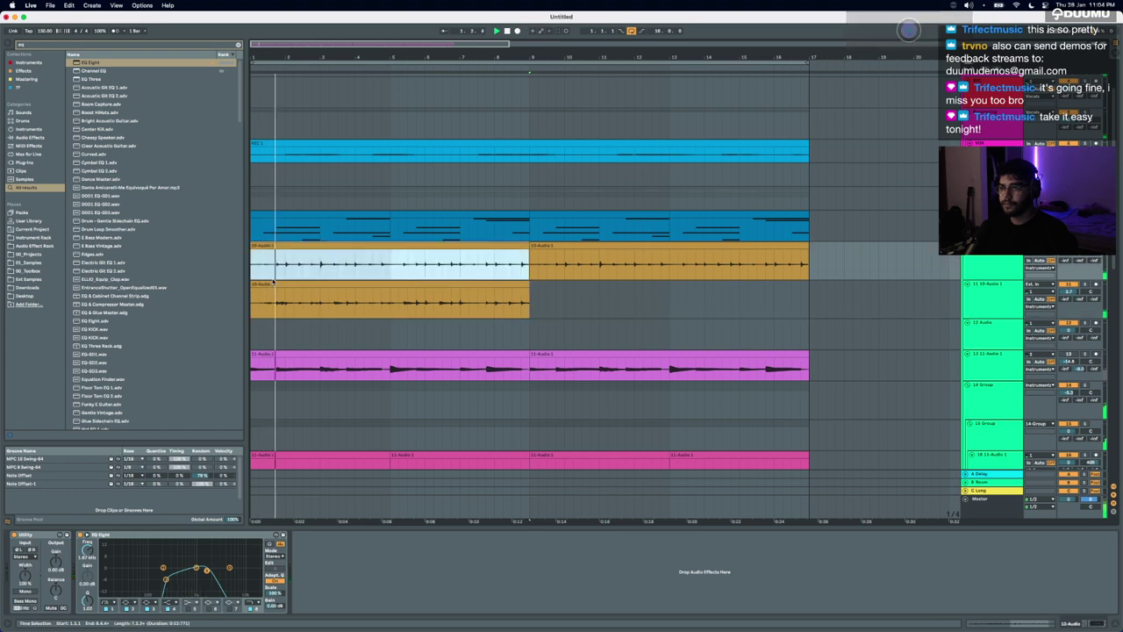
{"action": "key", "text": "super+z"}
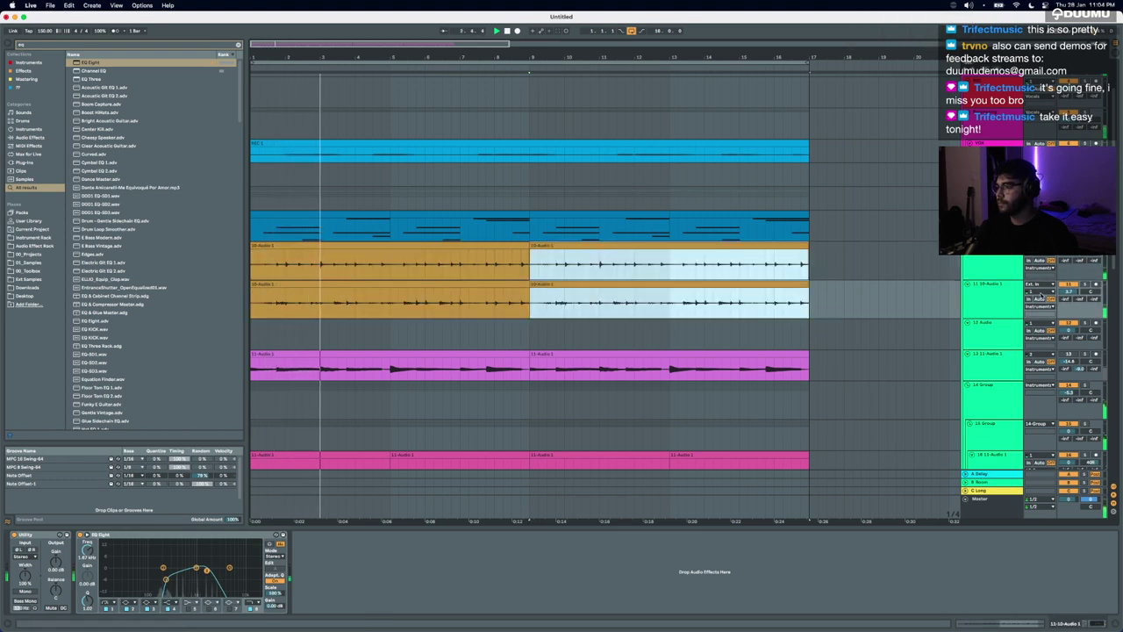
Step: Pan the duplicated 10-Audio track off-centre and lower the volume of both 10-Audio tracks together
{"action": "left_click_drag", "start_coordinate": [1094, 291], "coordinate": [1093, 268]}
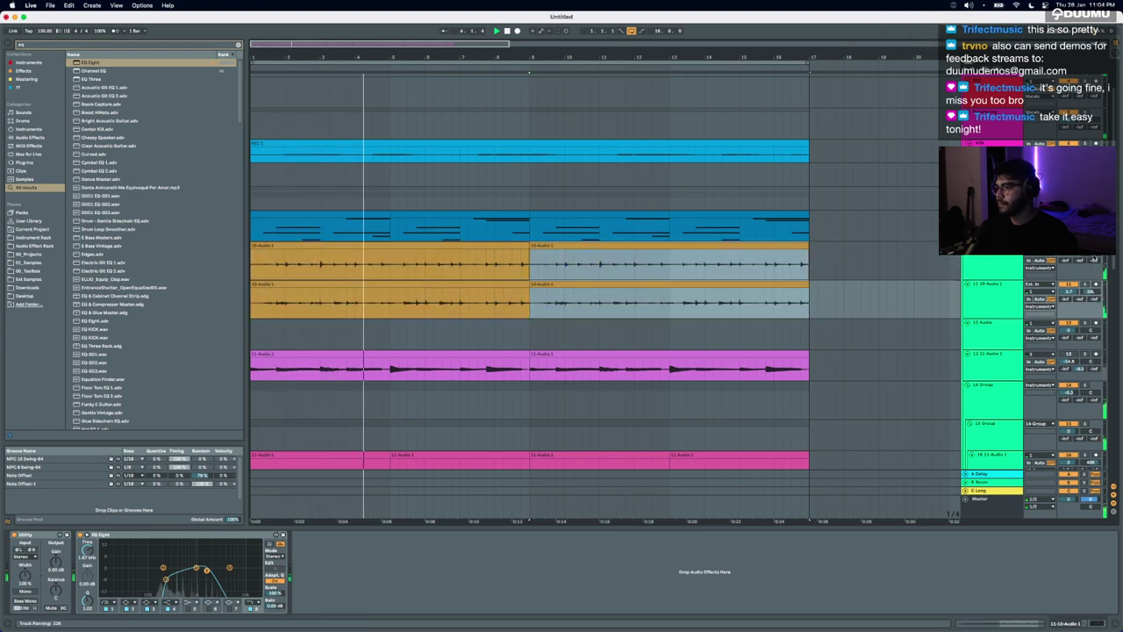
{"action": "left_click", "coordinate": [975, 310]}
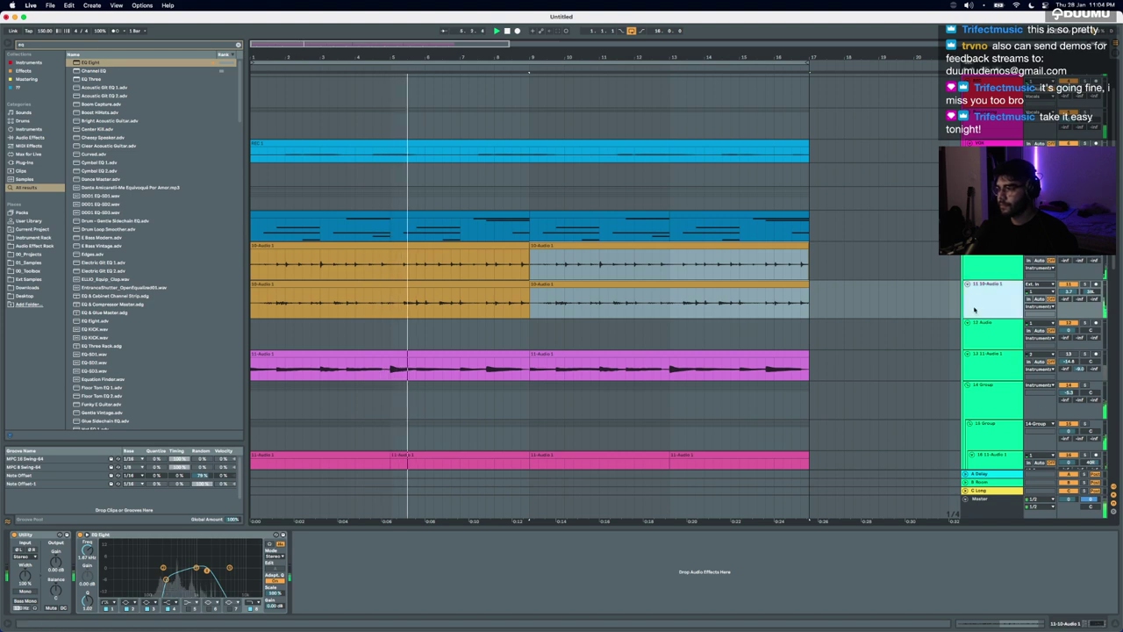
{"action": "left_click", "coordinate": [985, 267]}
{"action": "left_click", "coordinate": [1008, 293]}
{"action": "left_click", "coordinate": [1009, 267], "text": "shift"}
{"action": "left_click_drag", "start_coordinate": [1068, 252], "coordinate": [1069, 257]}
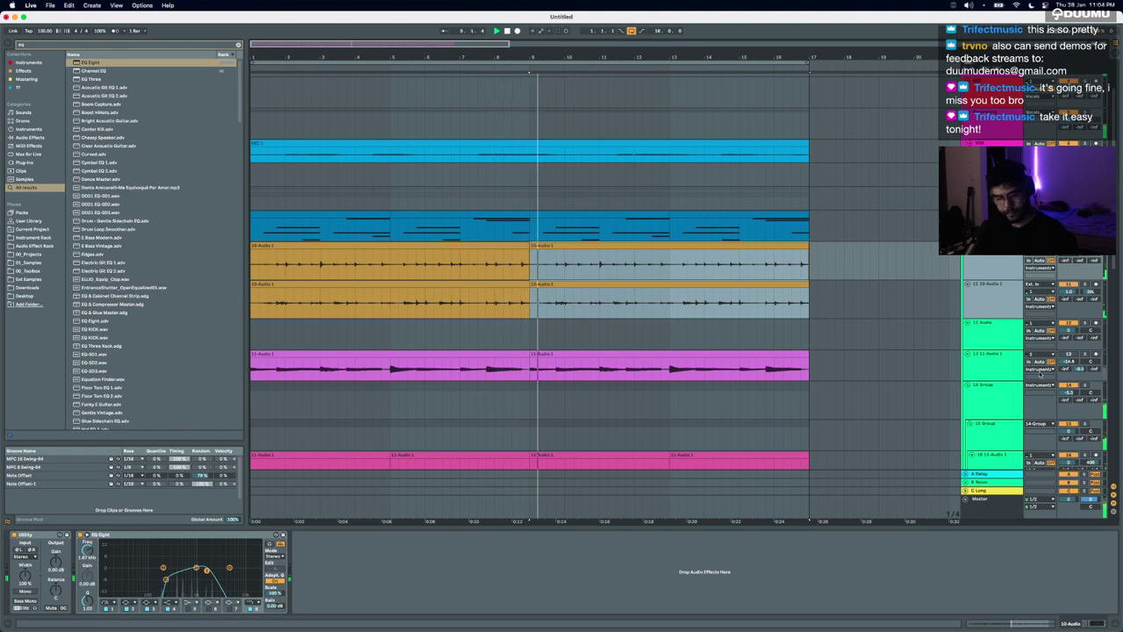
Step: Reduce both 10-Audio tracks to about -3.3 dB and group them
{"action": "left_click", "coordinate": [991, 507]}
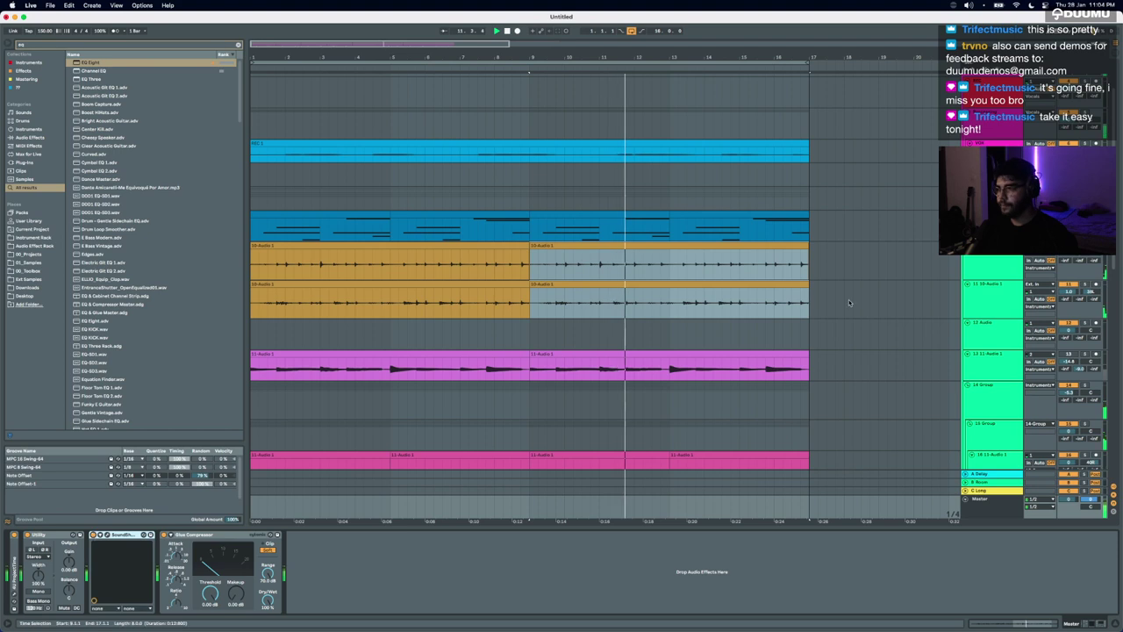
{"action": "left_click", "coordinate": [1040, 284]}
{"action": "left_click", "coordinate": [1022, 283]}
{"action": "left_click", "coordinate": [986, 266]}
{"action": "left_click", "coordinate": [986, 294], "text": "shift"}
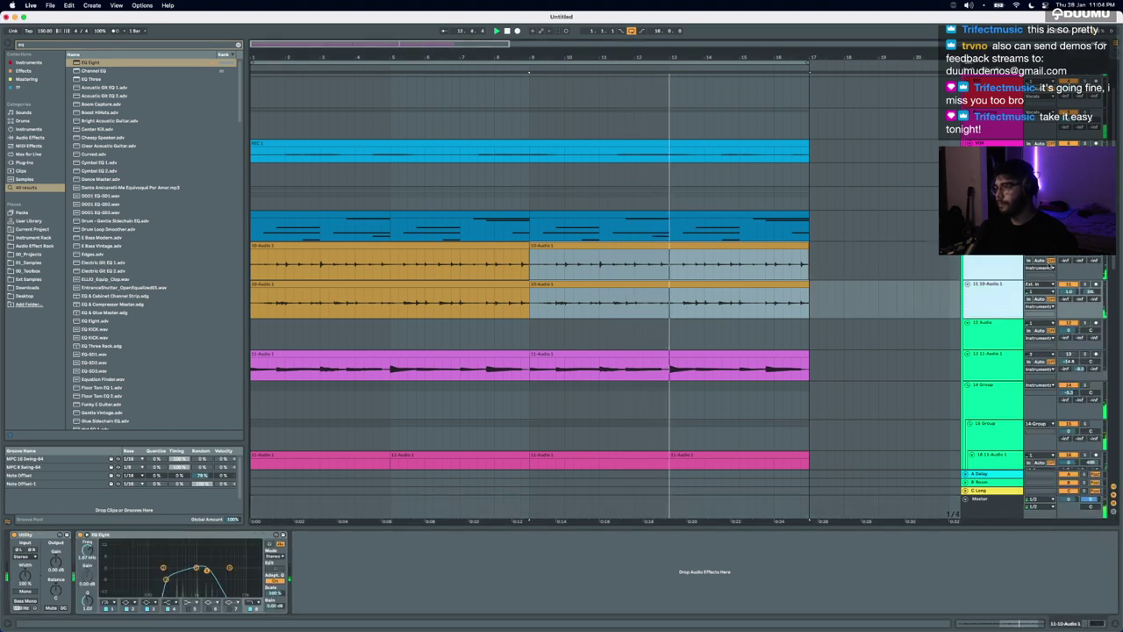
{"action": "left_click_drag", "start_coordinate": [1069, 291], "coordinate": [1069, 301]}
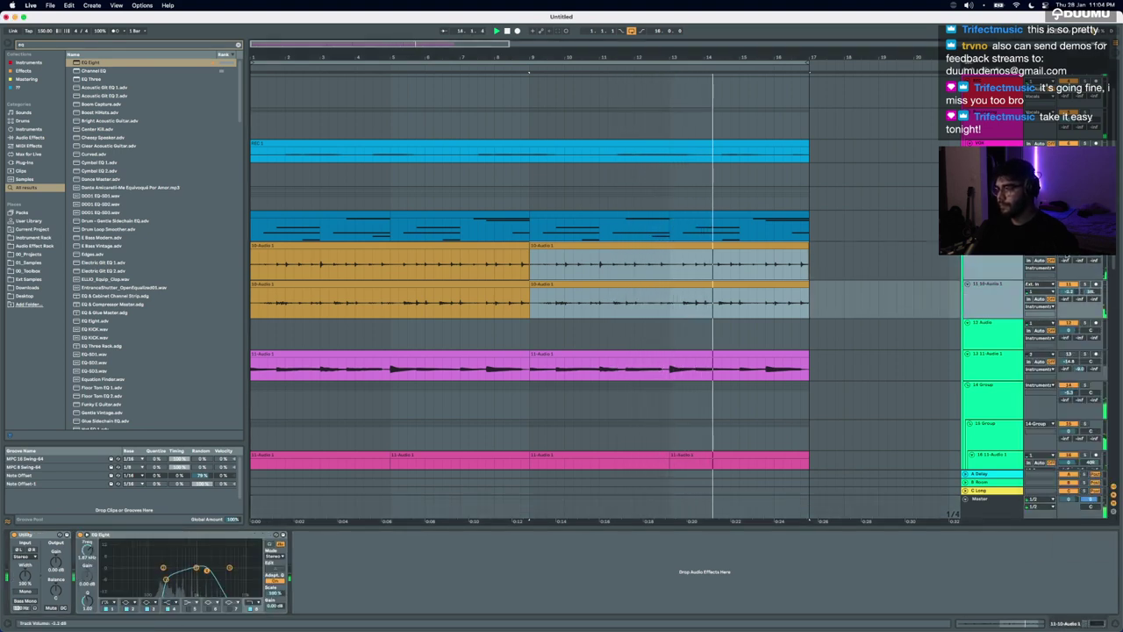
{"action": "left_click", "coordinate": [992, 274]}
{"action": "key", "text": "super+g"}
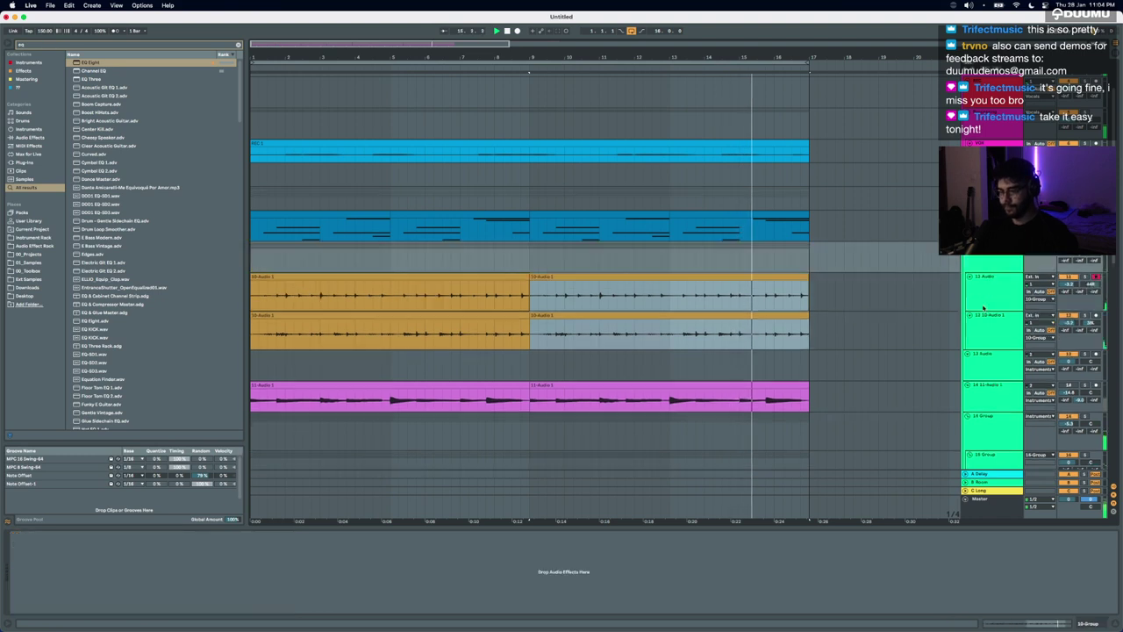
Step: Search the browser for "low" and load the Lowpass preset onto the new group of 10-Audio tracks
{"action": "key", "text": "minus"}
{"action": "key", "text": "super+f"}
{"action": "type", "text": "low"}
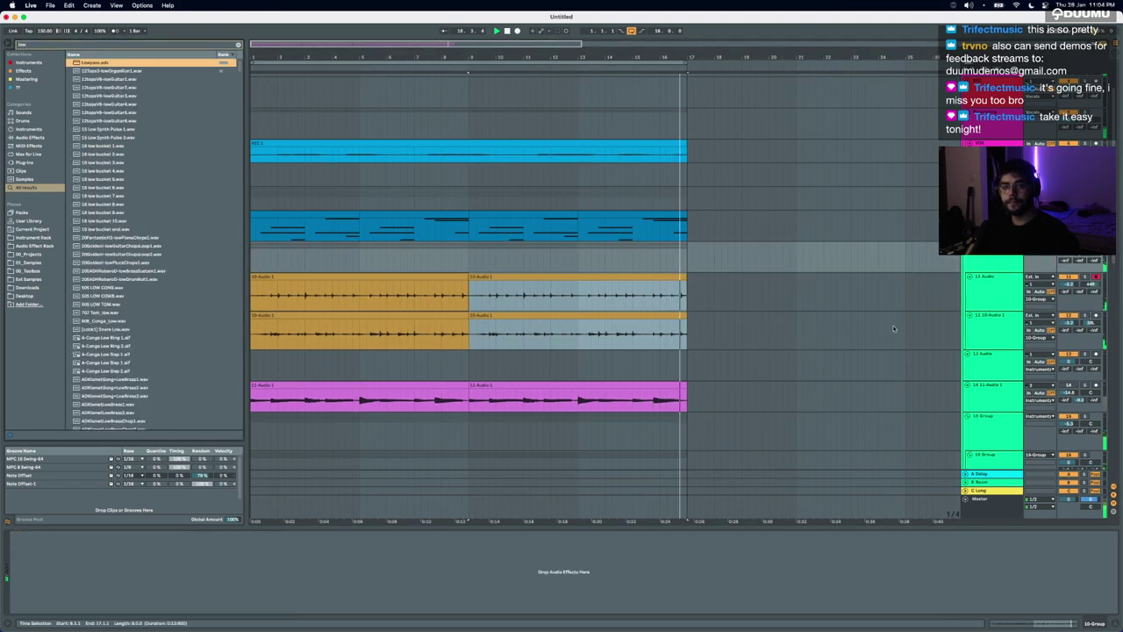
{"action": "key", "text": "Return"}
{"action": "key", "text": "Return"}
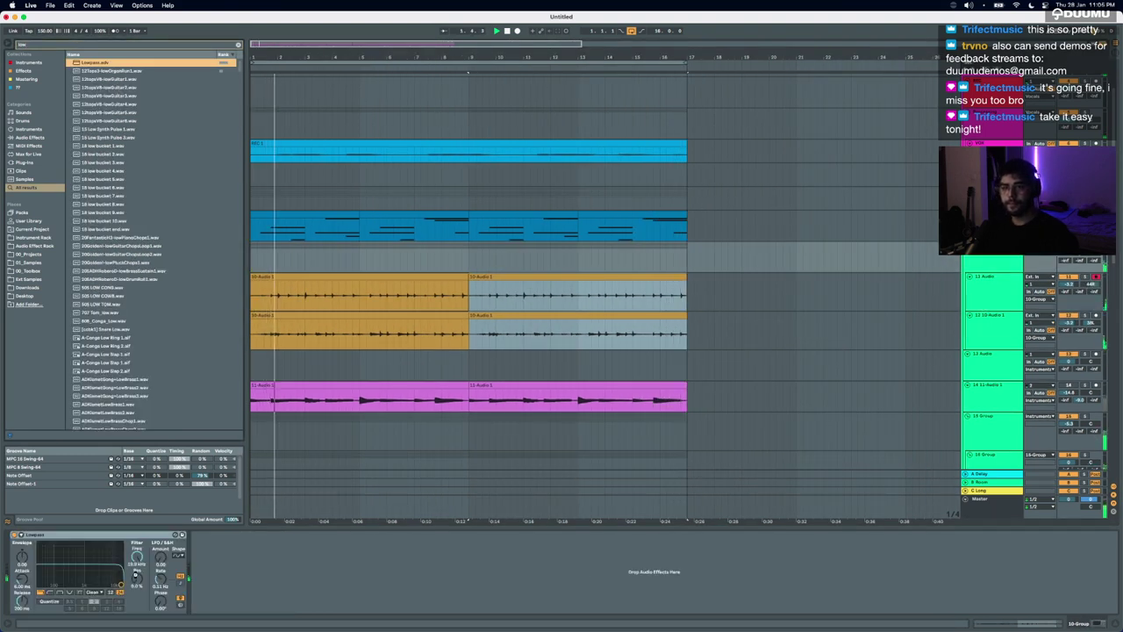
Step: Delete the duplicate Lowpass device from the group, set the remaining filter's cutoff to about 2 kHz and hide the device view
{"action": "key", "text": "Delete"}
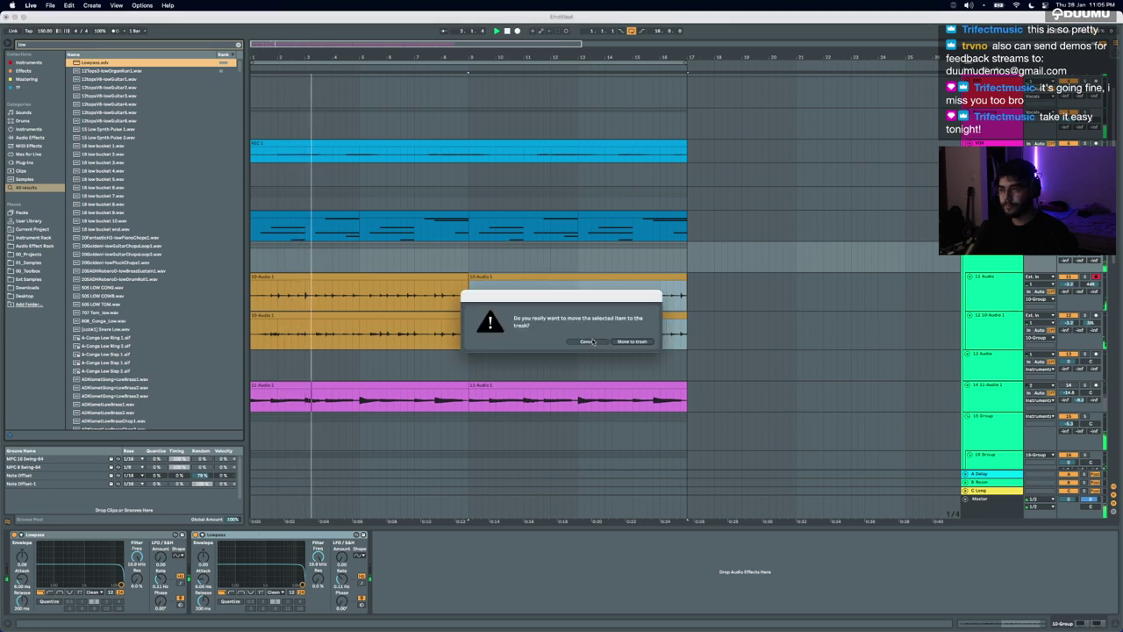
{"action": "left_click", "coordinate": [591, 341]}
{"action": "left_click", "coordinate": [277, 535]}
{"action": "key", "text": "Delete"}
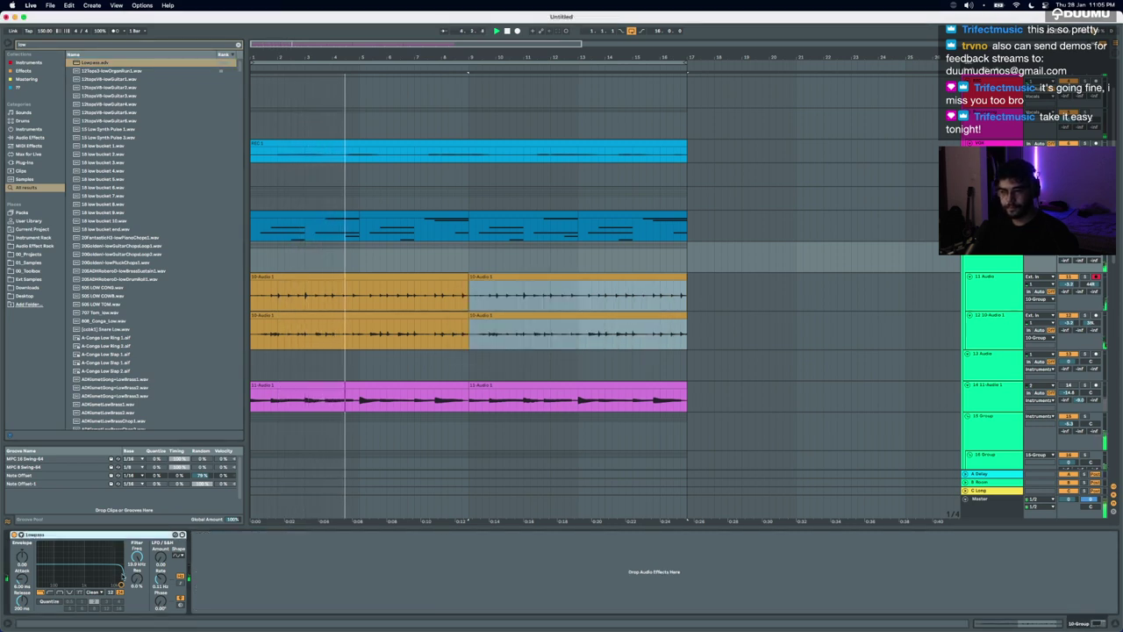
{"action": "left_click_drag", "start_coordinate": [102, 588], "coordinate": [88, 583]}
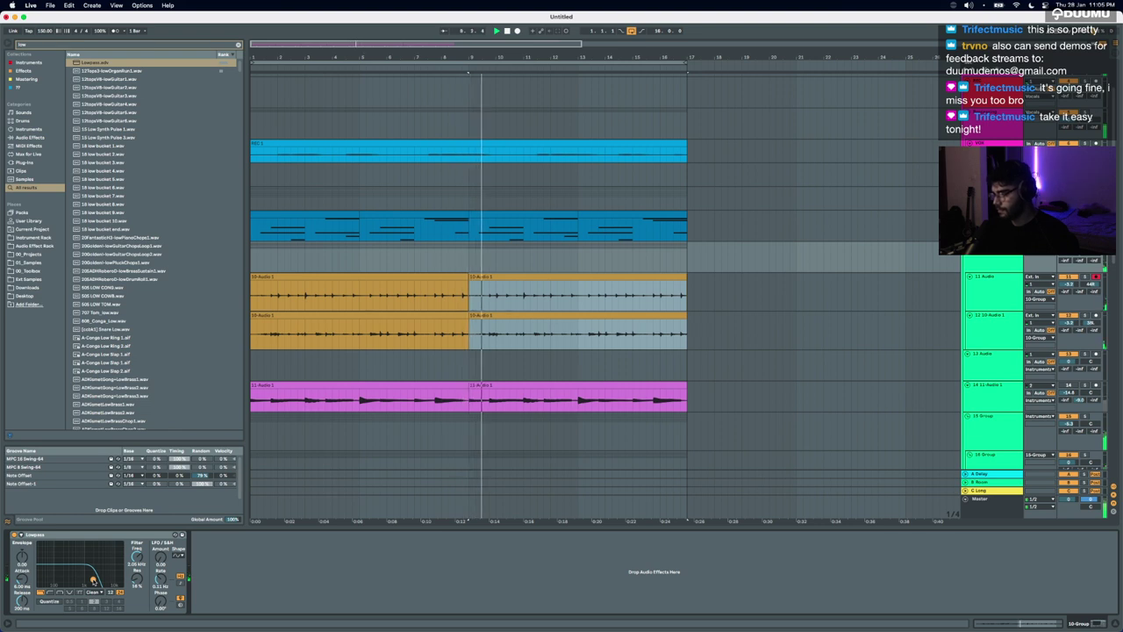
{"action": "left_click_drag", "start_coordinate": [351, 525], "coordinate": [351, 619]}
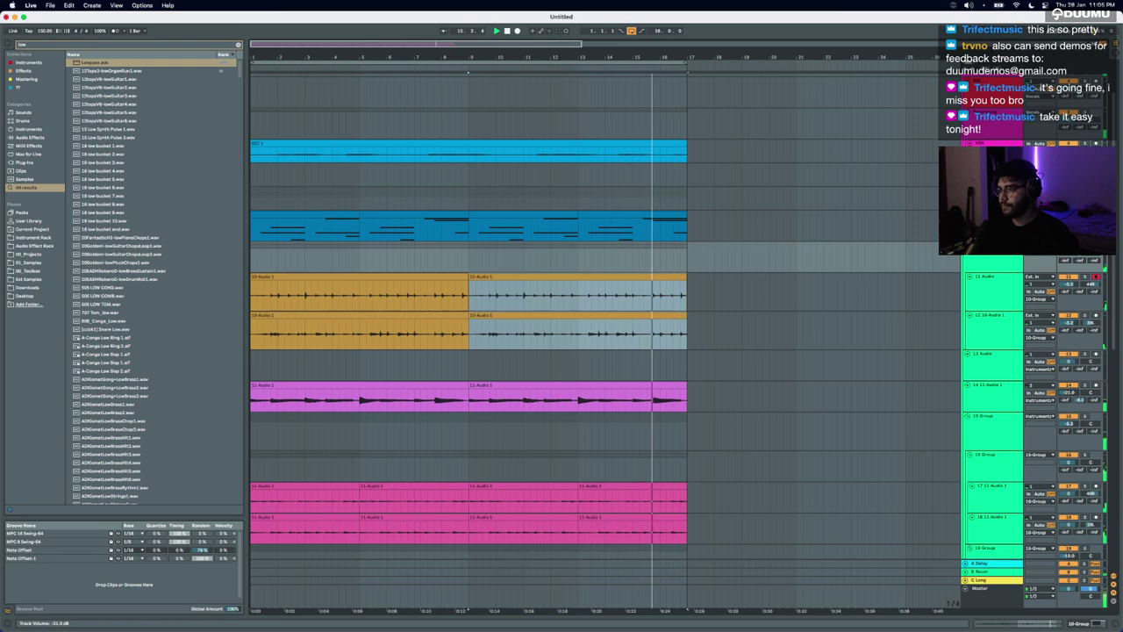
{"action": "scroll", "coordinate": [714, 409], "scroll_direction": "down", "scroll_amount": 1}
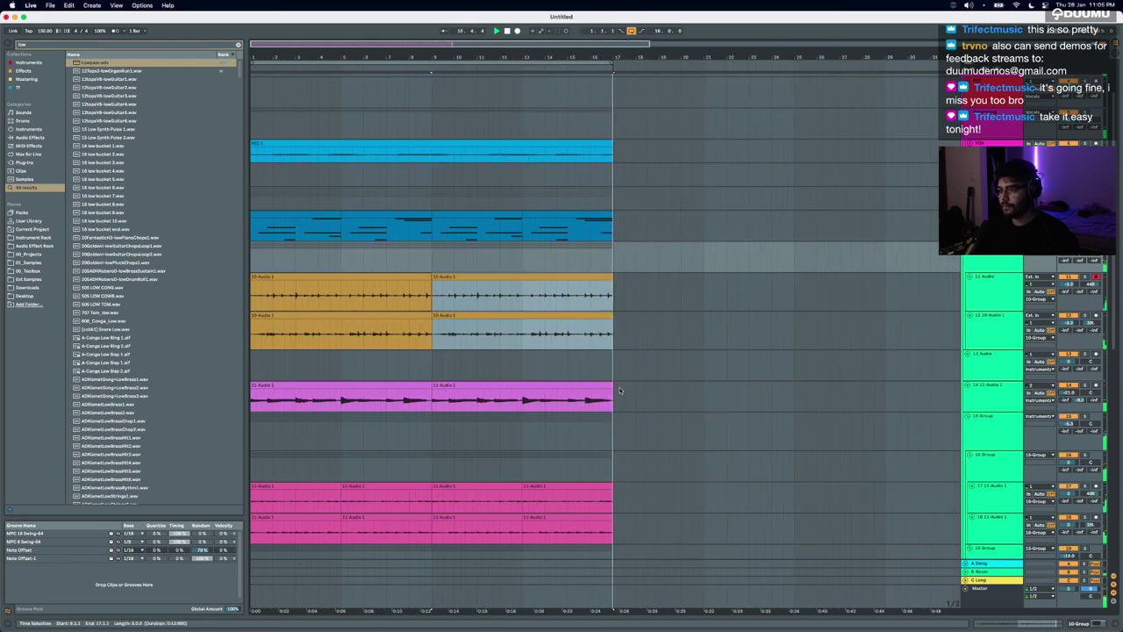
{"action": "scroll", "coordinate": [619, 390], "scroll_direction": "down", "scroll_amount": 10}
{"action": "key", "text": "minus"}
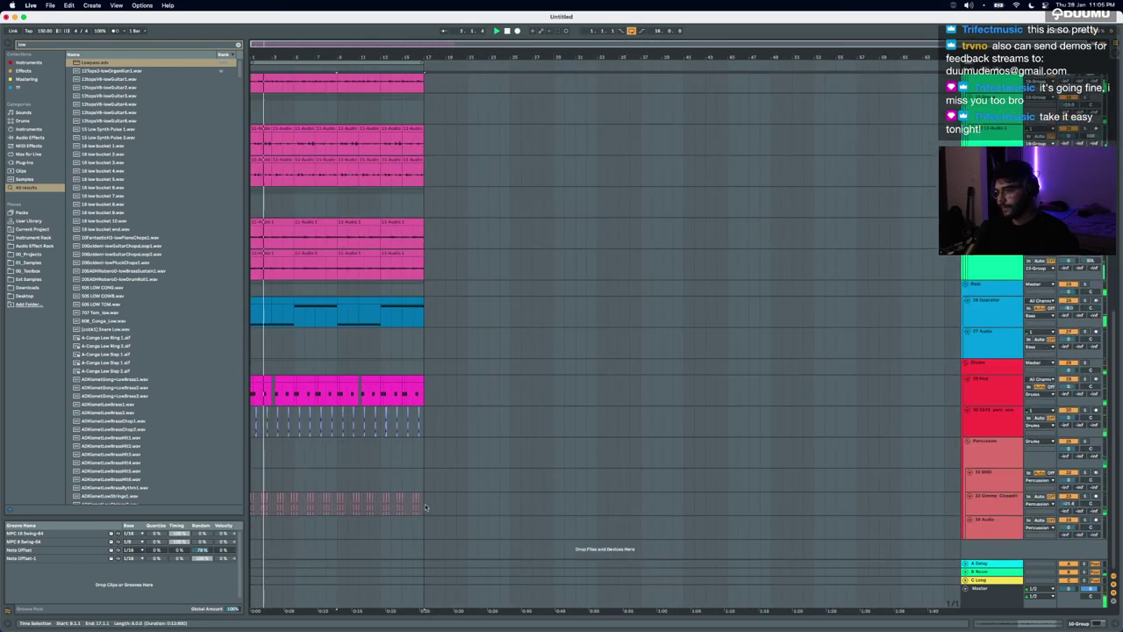
{"action": "left_click", "coordinate": [425, 508]}
{"action": "right_click", "coordinate": [426, 507]}
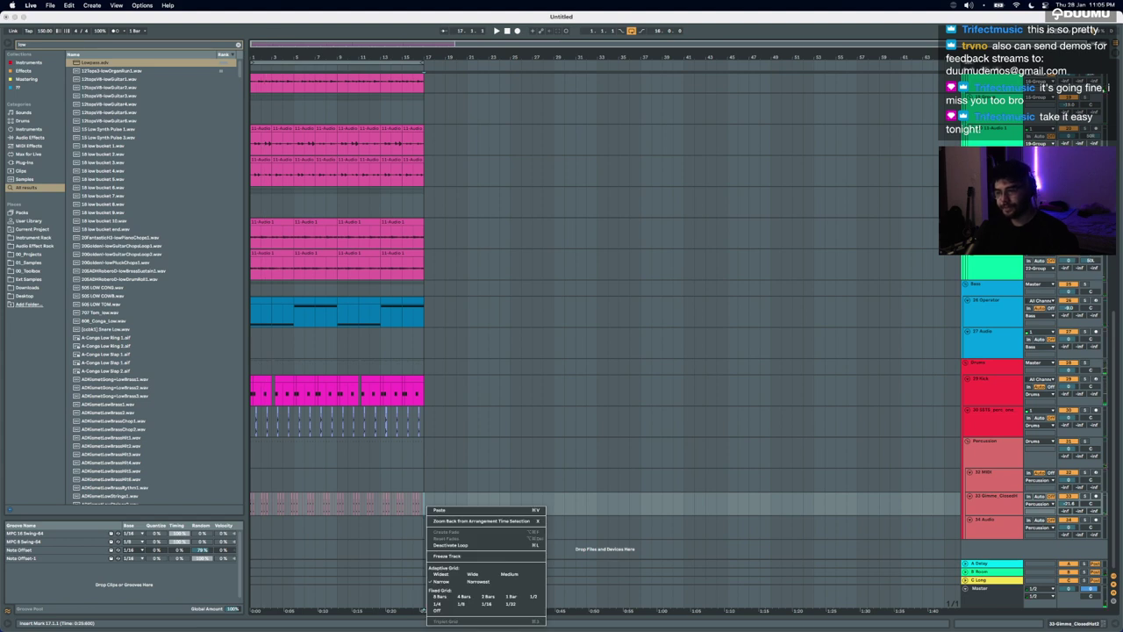
{"action": "left_click", "coordinate": [569, 392]}
Step: Save the set as "21_0128 - stream lofi" in the 00_Projects folder, copying all used media files into the project
{"action": "key", "text": "super+s"}
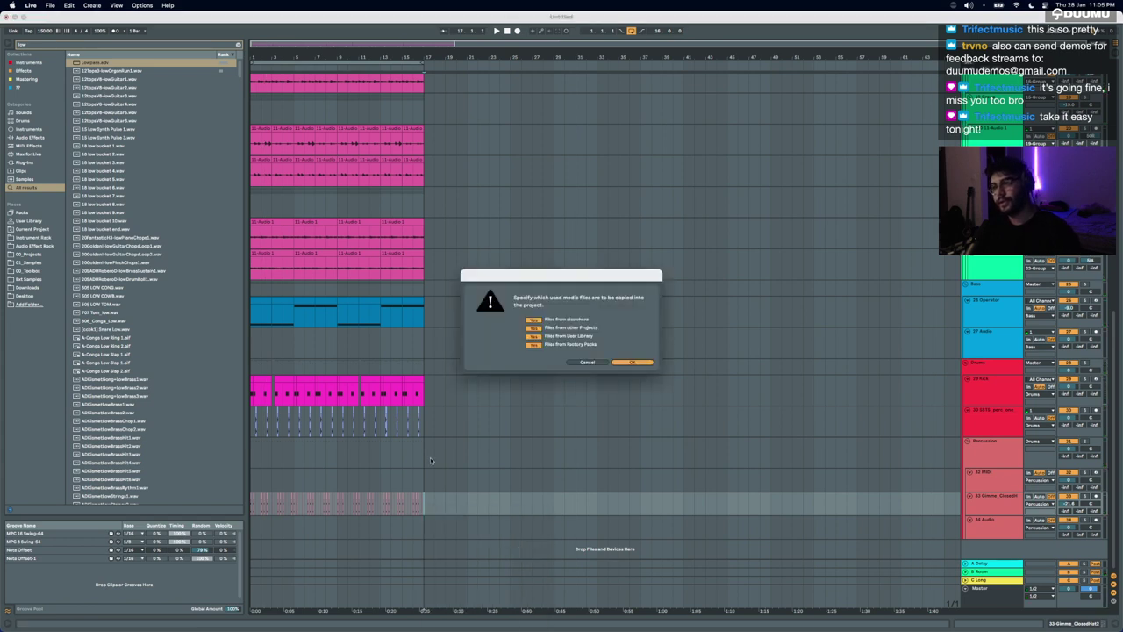
{"action": "key", "text": "Return"}
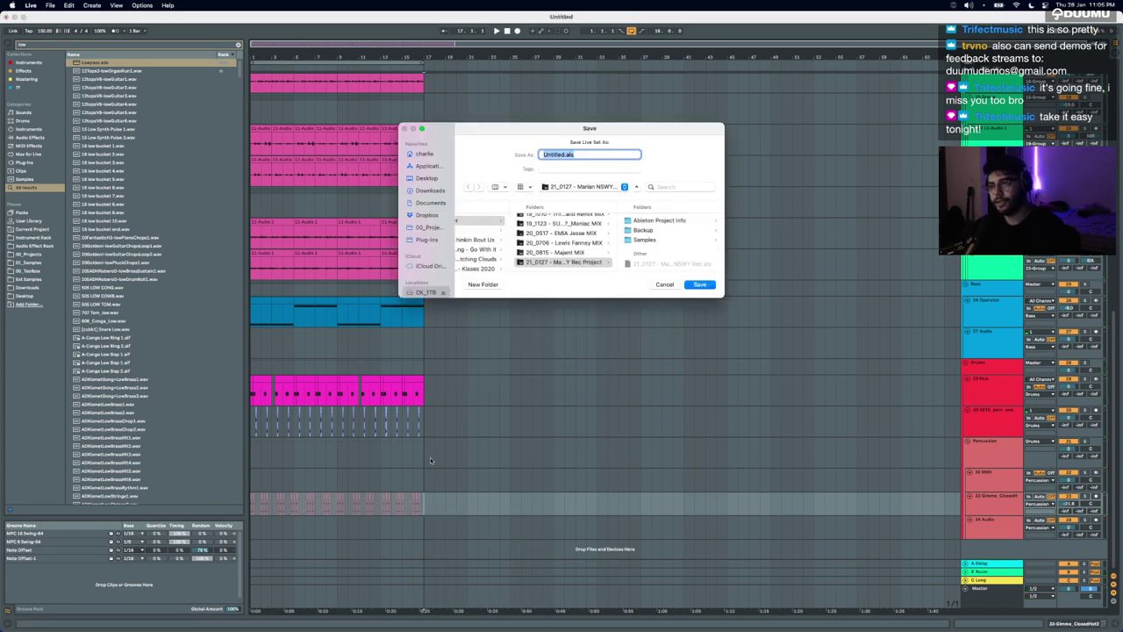
{"action": "left_click", "coordinate": [429, 226]}
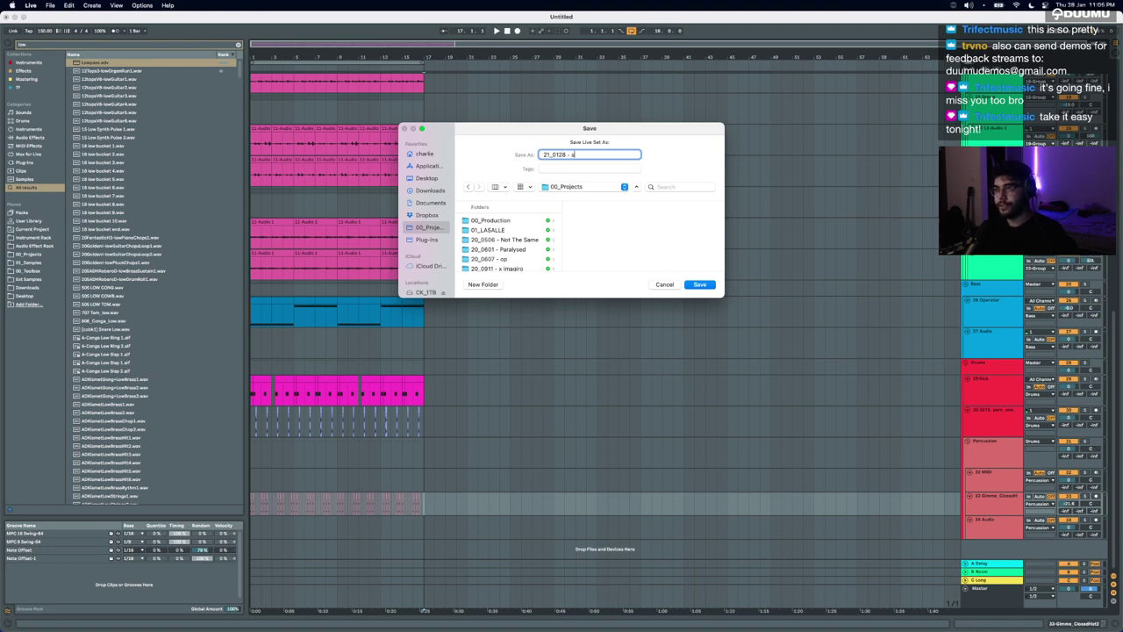
{"action": "type", "text": "fi"}
{"action": "key", "text": "Return"}
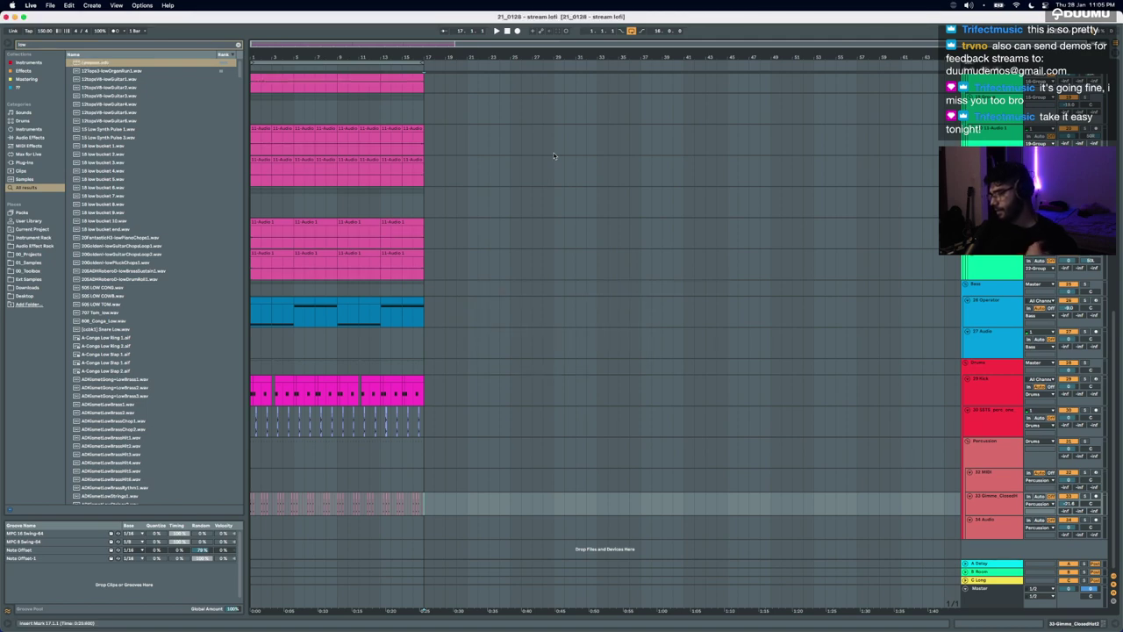
Step: Insert 16 bars of empty time at the start of the arrangement so all existing clips begin at bar 17
{"action": "scroll", "coordinate": [323, 201], "scroll_direction": "up", "scroll_amount": 10}
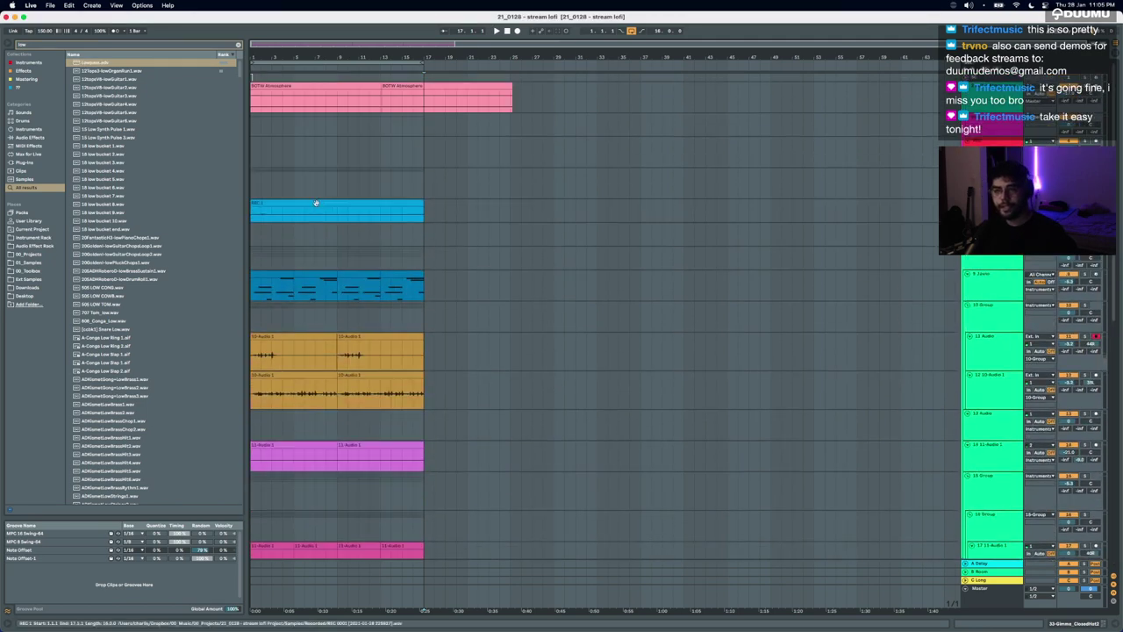
{"action": "left_click", "coordinate": [299, 206]}
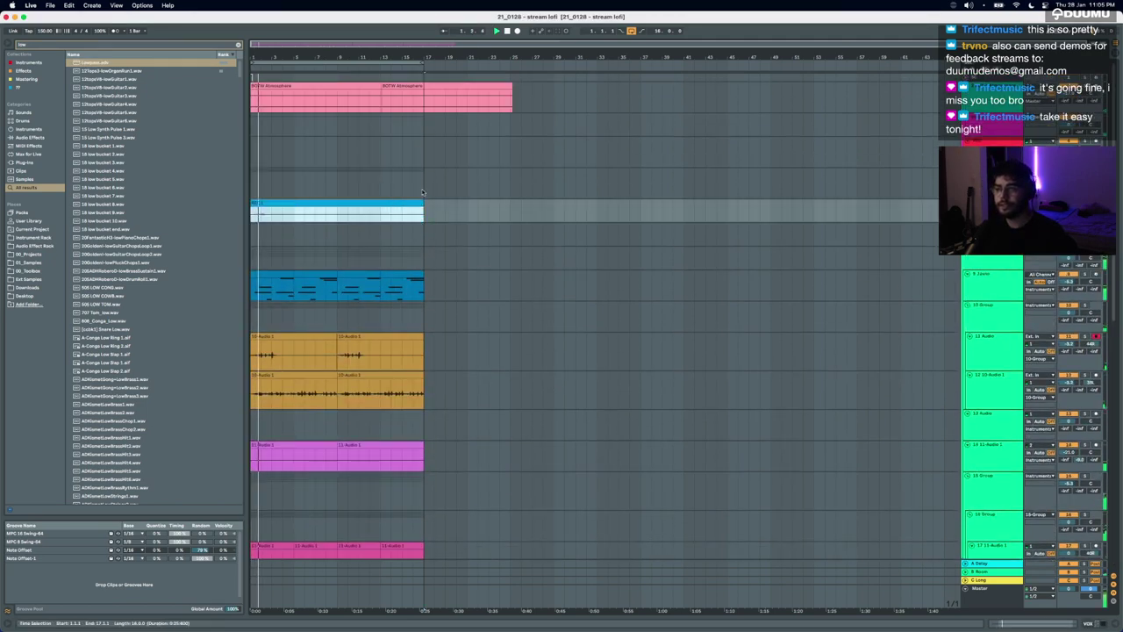
{"action": "key", "text": "space"}
{"action": "left_click_drag", "start_coordinate": [422, 183], "coordinate": [160, 201]}
{"action": "key", "text": "super+i"}
{"action": "scroll", "coordinate": [456, 309], "scroll_direction": "down", "scroll_amount": 3}
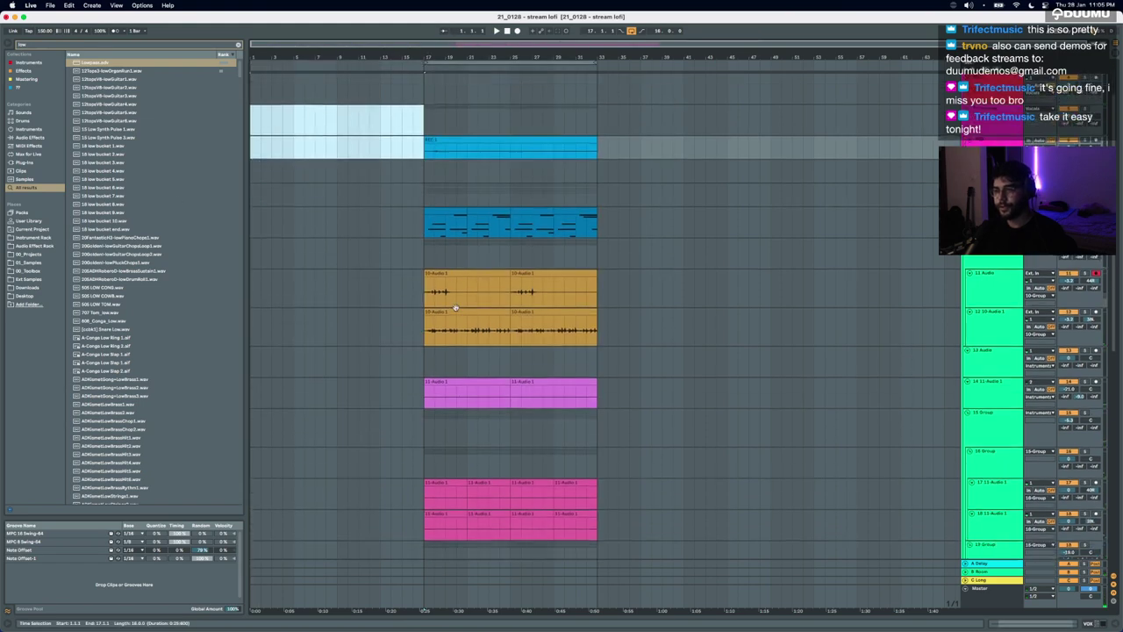
{"action": "scroll", "coordinate": [444, 378], "scroll_direction": "down", "scroll_amount": 5}
{"action": "scroll", "coordinate": [441, 407], "scroll_direction": "up", "scroll_amount": 7}
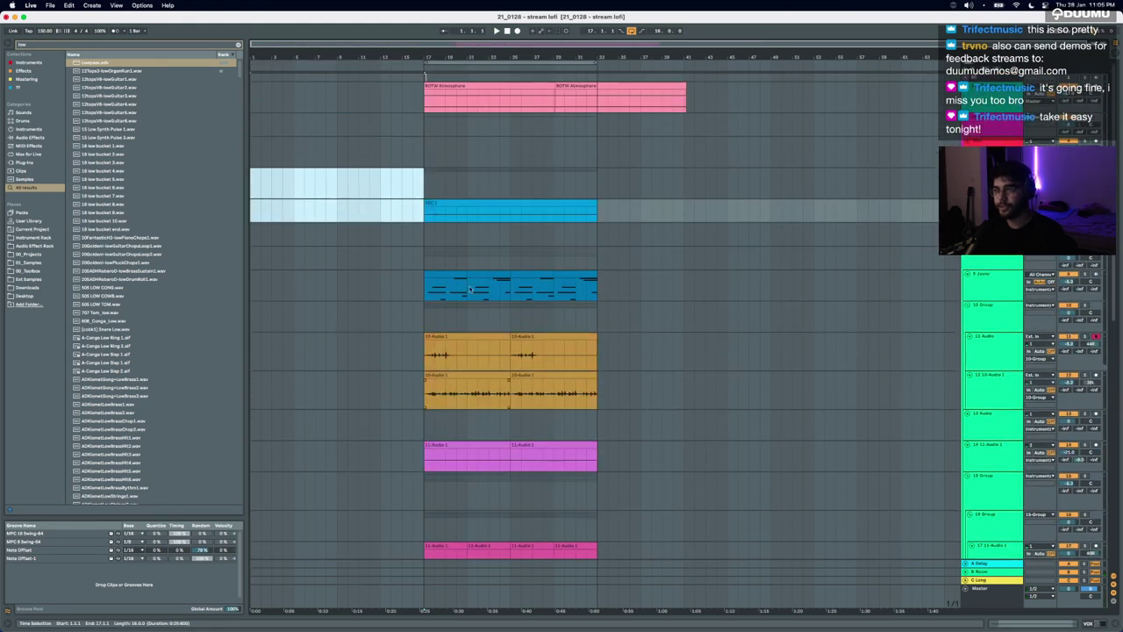
Step: Copy the VOX recording clip from bar 17 to bar 1
{"action": "left_click", "coordinate": [491, 205]}
{"action": "left_click_drag", "start_coordinate": [501, 204], "coordinate": [320, 206]}
Step: Move both BOTW Atmosphere clips so they start at bar 1, duplicate the second one after them and briefly play the intro
{"action": "left_click", "coordinate": [525, 84]}
{"action": "left_click", "coordinate": [586, 84], "text": "shift"}
{"action": "left_click_drag", "start_coordinate": [586, 85], "coordinate": [383, 96]}
{"action": "left_click", "coordinate": [414, 86]}
{"action": "key", "text": "super+d"}
{"action": "left_click", "coordinate": [327, 87]}
{"action": "key", "text": "space"}
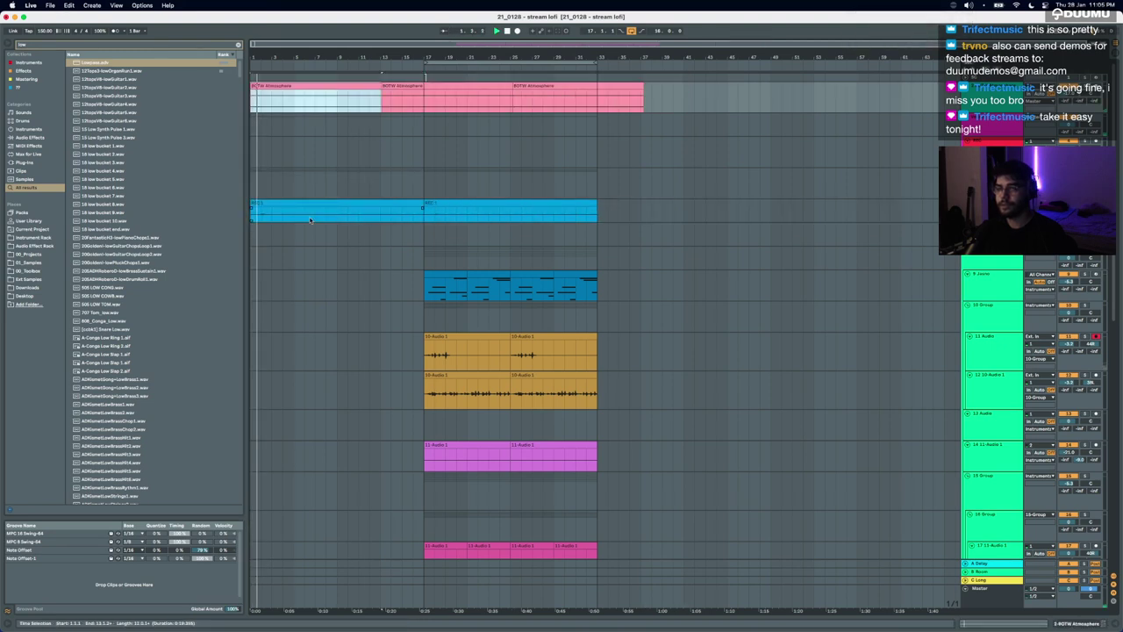
{"action": "key", "text": "space"}
Step: Copy the two clips of the purple 11-Audio track from bar 17 to bar 1 and start playback
{"action": "left_click", "coordinate": [475, 426]}
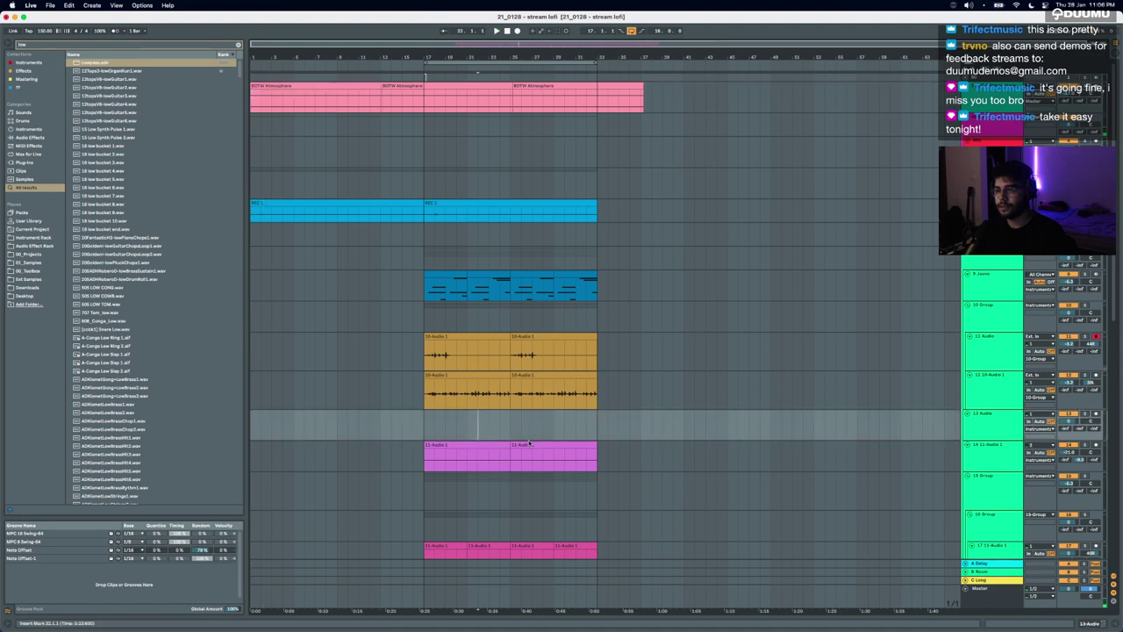
{"action": "left_click", "coordinate": [530, 445]}
{"action": "left_click", "coordinate": [503, 446], "text": "shift"}
{"action": "left_click_drag", "start_coordinate": [503, 446], "coordinate": [311, 446]}
{"action": "key", "text": "space"}
Step: Copy the first eight bars of 19-Group's clips from bar 17 to bar 1 and duplicate them to fill up to bar 17
{"action": "scroll", "coordinate": [310, 446], "scroll_direction": "up", "scroll_amount": 5}
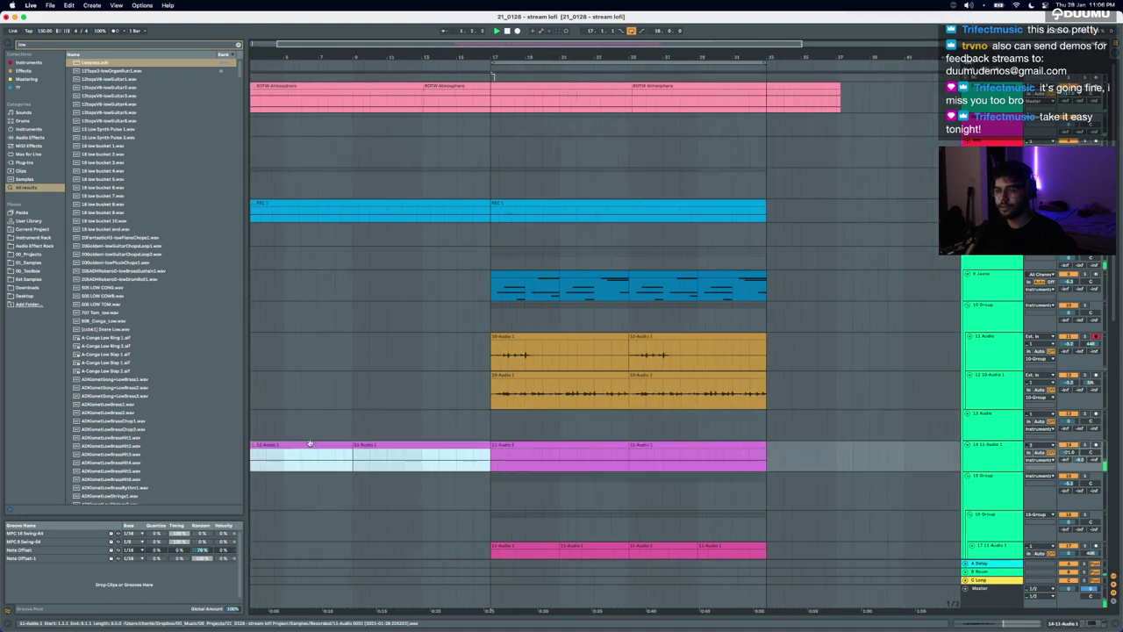
{"action": "scroll", "coordinate": [311, 445], "scroll_direction": "left", "scroll_amount": 2}
{"action": "scroll", "coordinate": [311, 446], "scroll_direction": "down", "scroll_amount": 5}
{"action": "scroll", "coordinate": [311, 446], "scroll_direction": "down", "scroll_amount": 5}
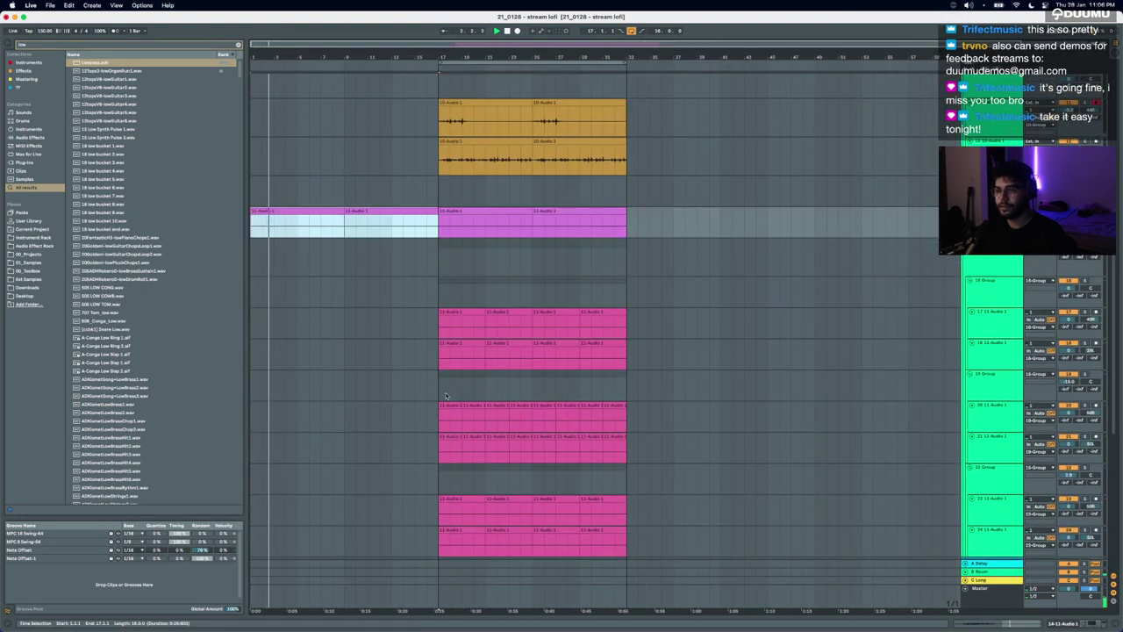
{"action": "left_click_drag", "start_coordinate": [446, 391], "coordinate": [532, 381]}
{"action": "key", "text": "super+c"}
{"action": "left_click", "coordinate": [254, 384]}
{"action": "key", "text": "super+v"}
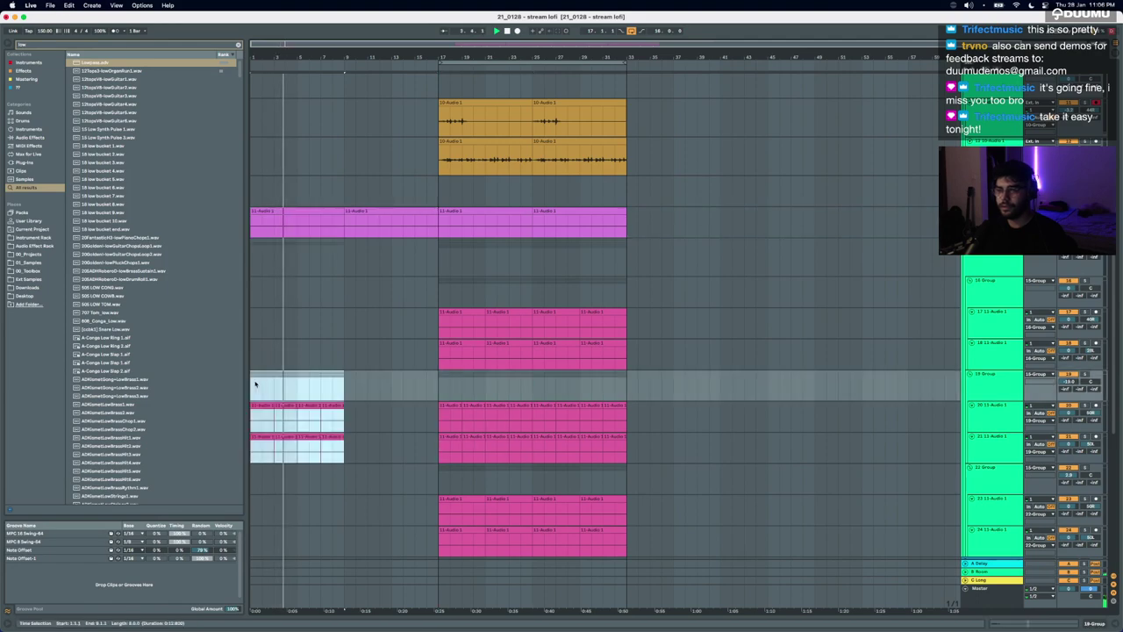
{"action": "key", "text": "super+d"}
{"action": "scroll", "coordinate": [286, 382], "scroll_direction": "up", "scroll_amount": 3}
{"action": "scroll", "coordinate": [286, 381], "scroll_direction": "down", "scroll_amount": 1}
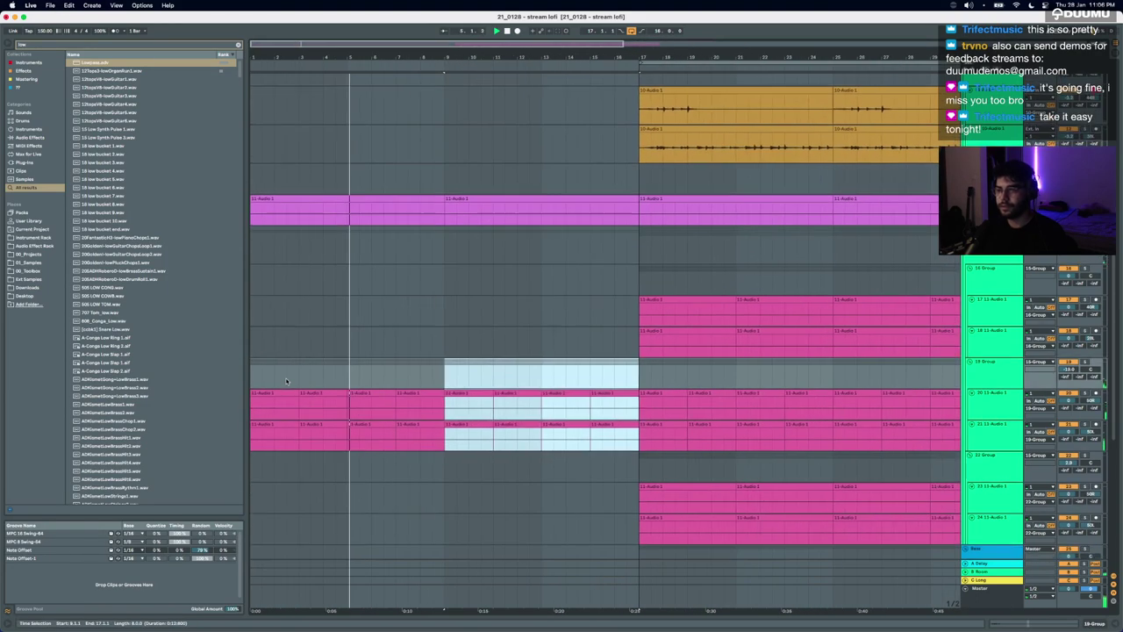
Step: Copy the first eight bars of 18-Group's clips from bar 17 to both bar 9 and bar 1
{"action": "scroll", "coordinate": [579, 298], "scroll_direction": "down", "scroll_amount": 2}
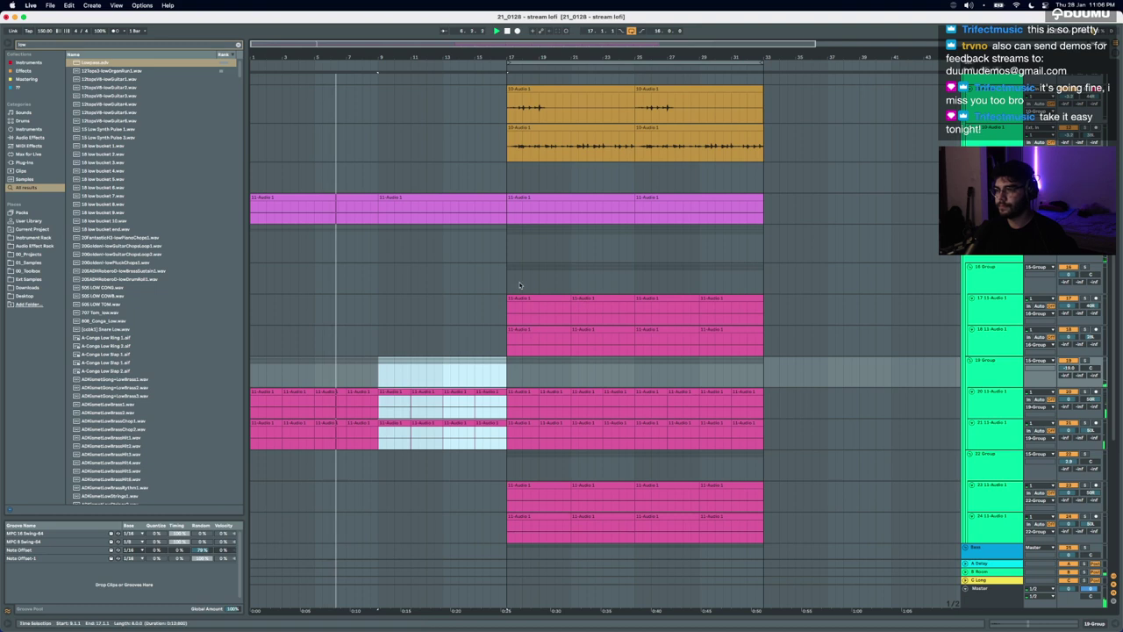
{"action": "left_click_drag", "start_coordinate": [508, 272], "coordinate": [637, 271]}
{"action": "key", "text": "super+c"}
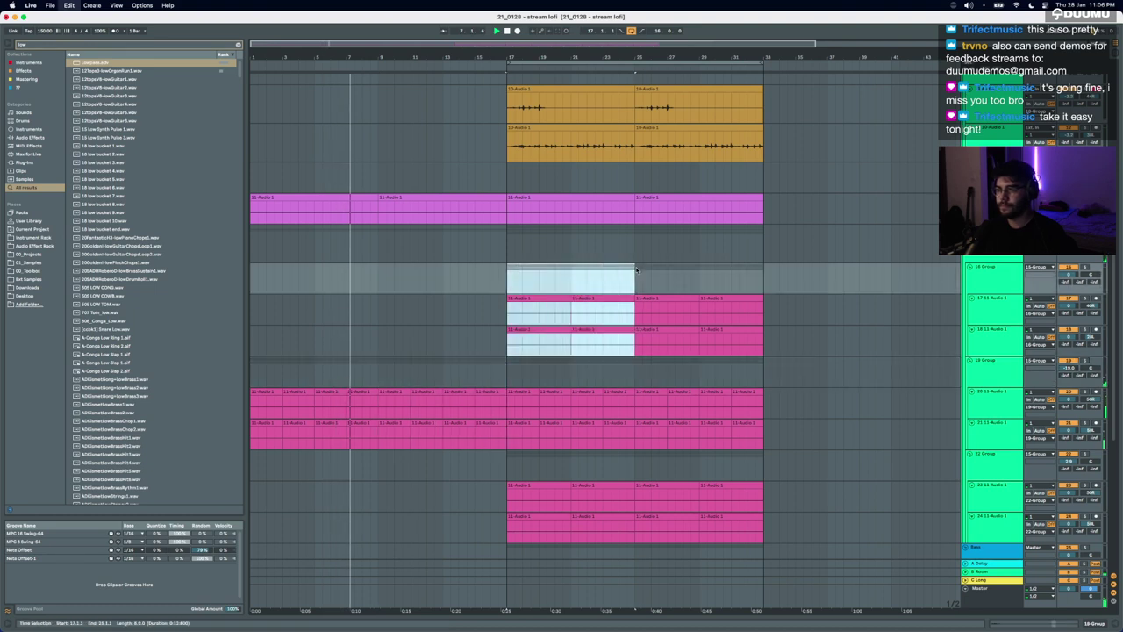
{"action": "left_click", "coordinate": [378, 271]}
{"action": "key", "text": "super+v"}
{"action": "left_click", "coordinate": [252, 280]}
{"action": "left_click_drag", "start_coordinate": [252, 280], "coordinate": [360, 270]}
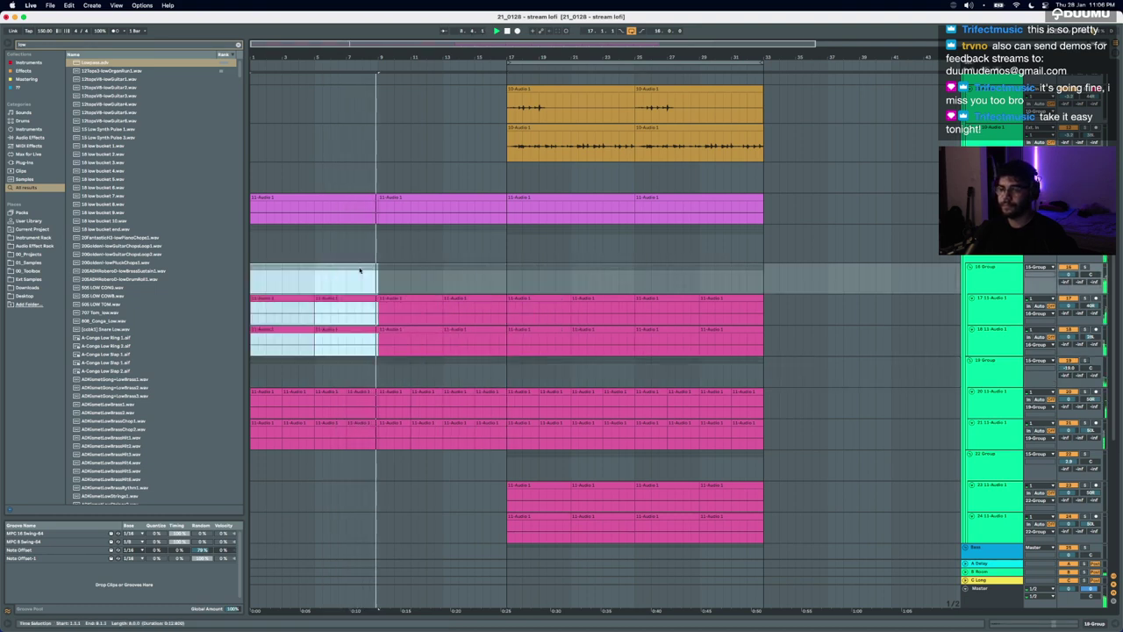
Step: Delete the VOX recording clip that spans bars 1 to 17
{"action": "scroll", "coordinate": [465, 195], "scroll_direction": "up", "scroll_amount": 6}
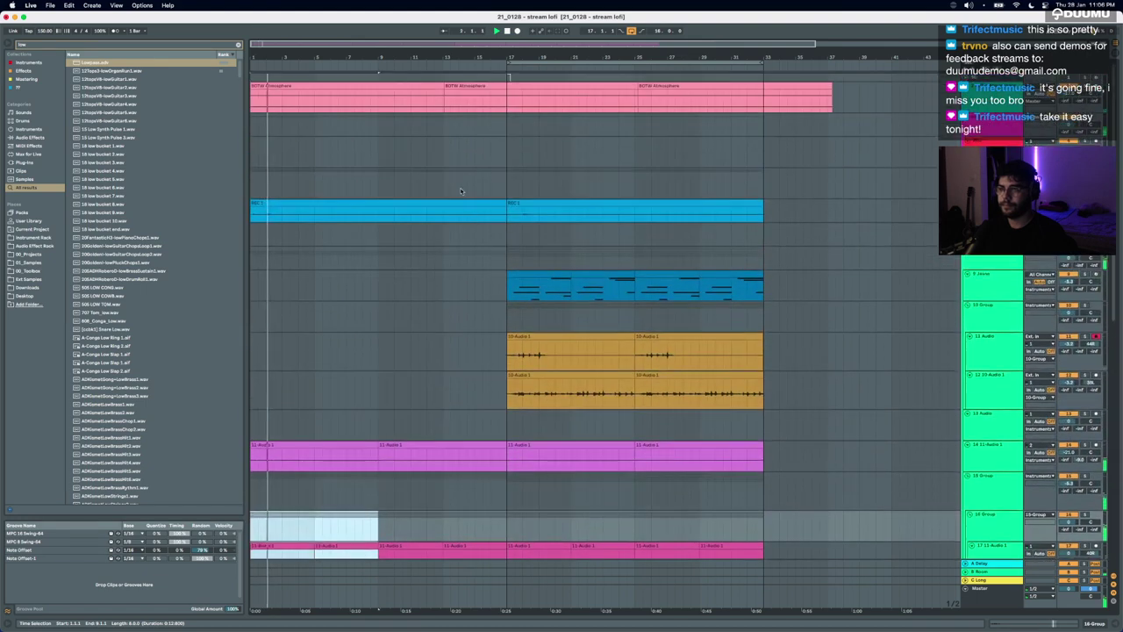
{"action": "left_click", "coordinate": [462, 200]}
Step: Copy the first eight bars of the Percussion group and the perc one-shot track from bar 17 to bar 9
{"action": "scroll", "coordinate": [542, 379], "scroll_direction": "down", "scroll_amount": 8}
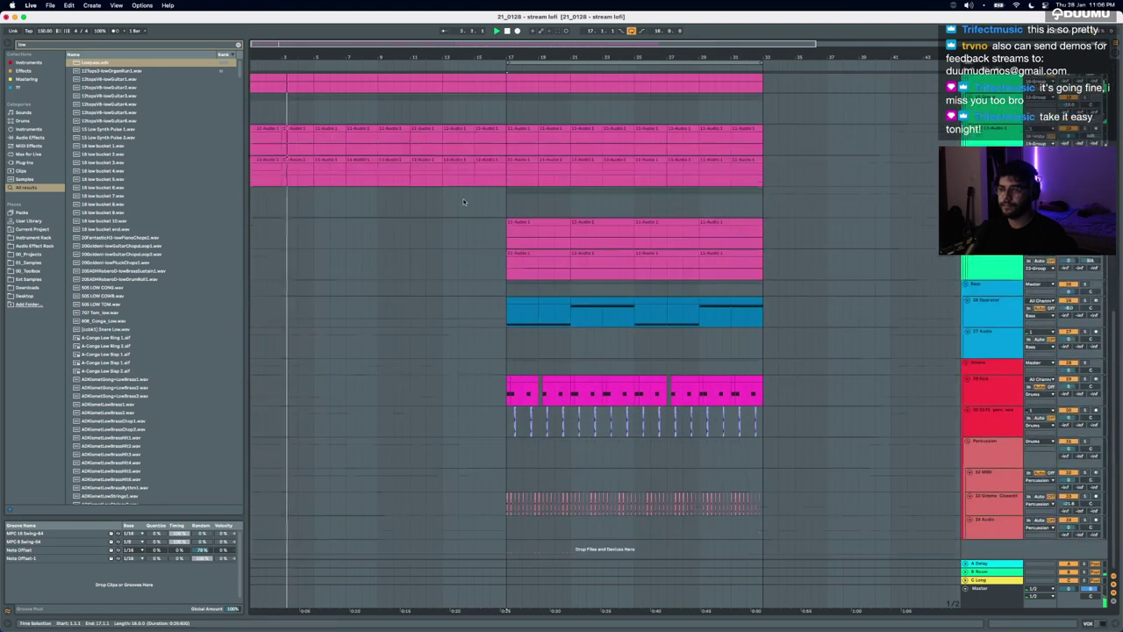
{"action": "left_click_drag", "start_coordinate": [507, 455], "coordinate": [634, 453]}
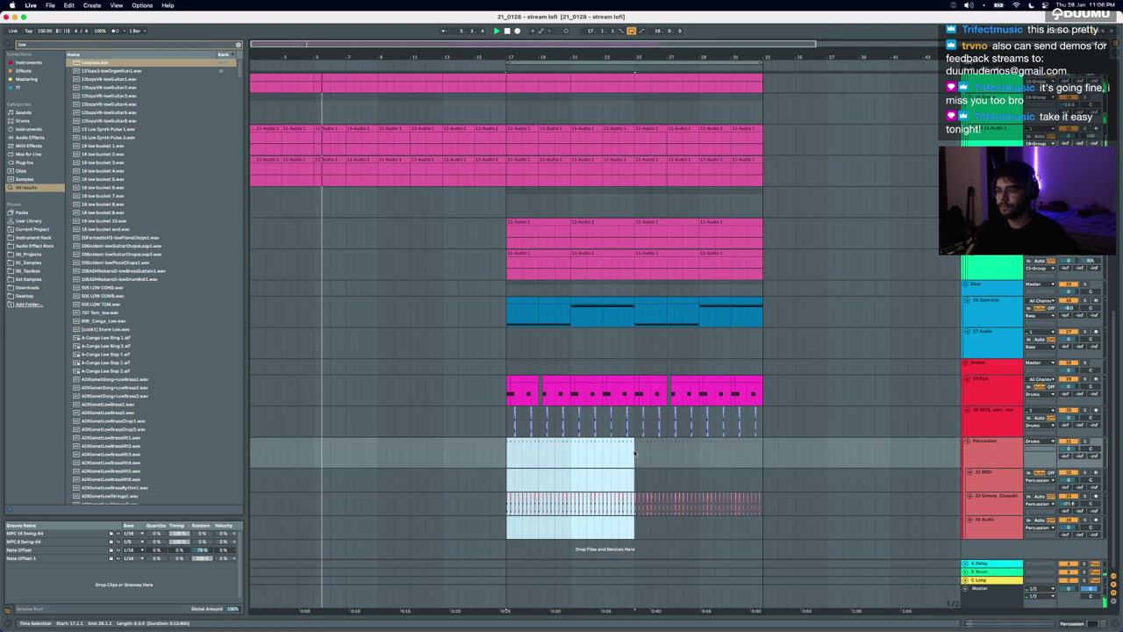
{"action": "left_click", "coordinate": [377, 458]}
{"action": "key", "text": "super+v"}
{"action": "left_click_drag", "start_coordinate": [507, 424], "coordinate": [637, 425]}
{"action": "key", "text": "super+c"}
{"action": "left_click", "coordinate": [377, 426]}
{"action": "key", "text": "super+v"}
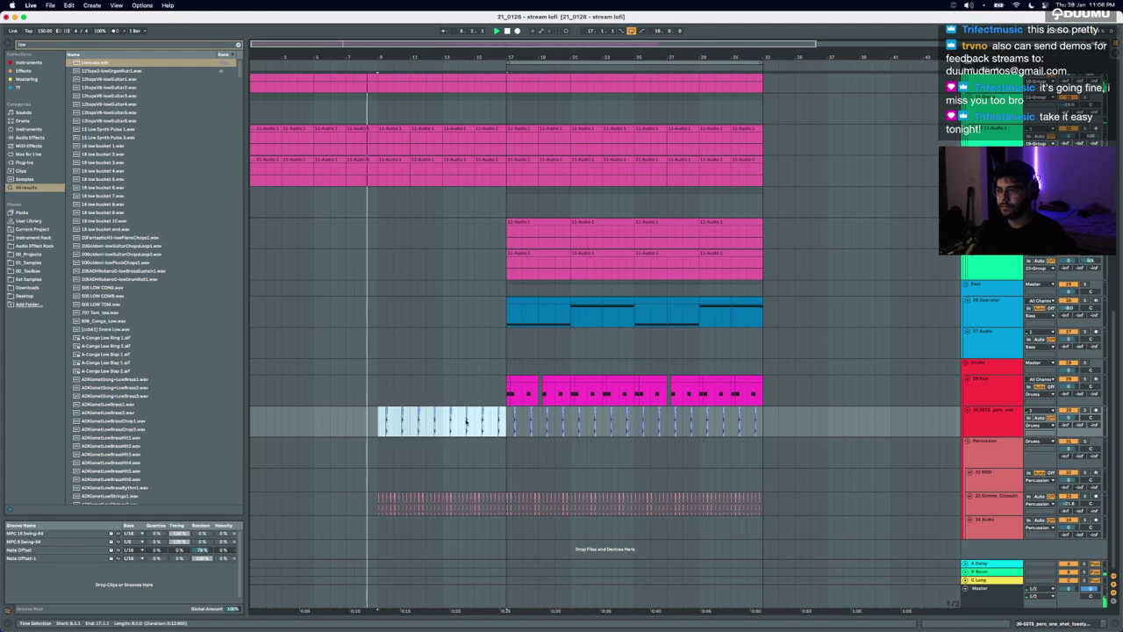
Step: Set the perc one-shot track's volume to -3.7 dB
{"action": "scroll", "coordinate": [492, 430], "scroll_direction": "up", "scroll_amount": 4}
{"action": "scroll", "coordinate": [494, 431], "scroll_direction": "up", "scroll_amount": 3}
{"action": "scroll", "coordinate": [495, 430], "scroll_direction": "down", "scroll_amount": 6}
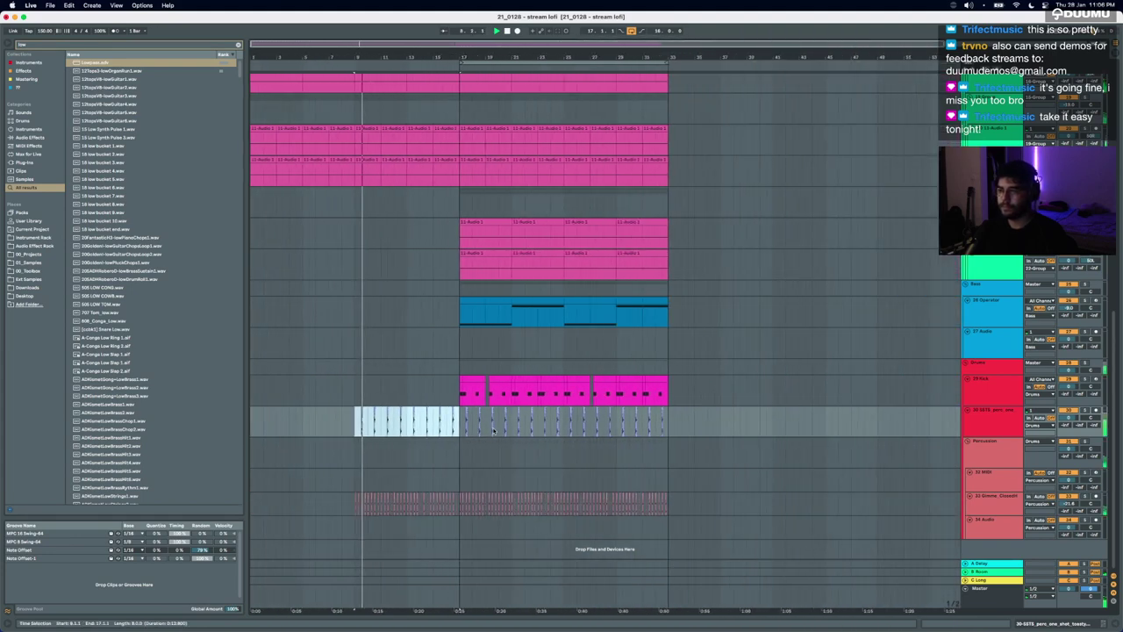
{"action": "left_click_drag", "start_coordinate": [343, 423], "coordinate": [413, 426]}
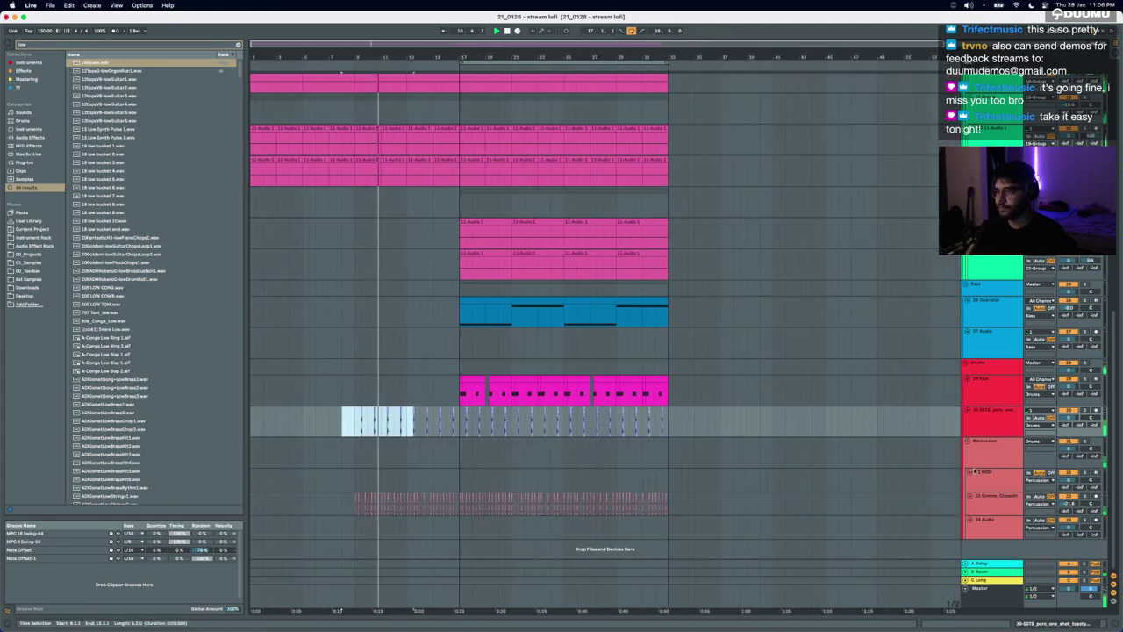
{"action": "left_click_drag", "start_coordinate": [1068, 418], "coordinate": [1068, 426]}
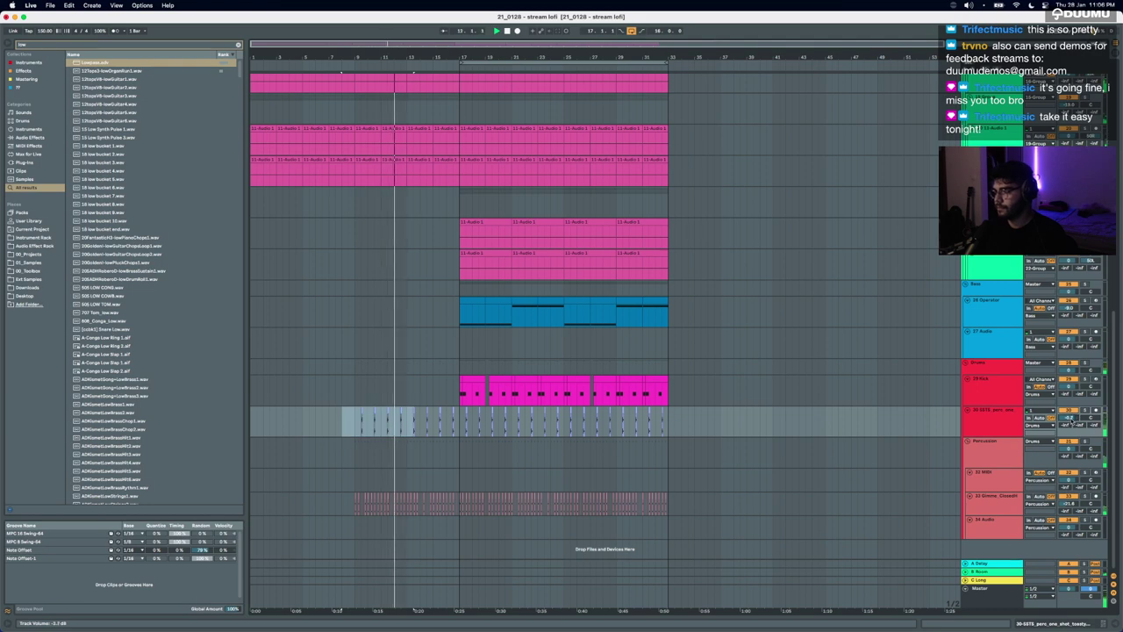
Step: Clear the Percussion group's clips in the last half bar before bar 17
{"action": "scroll", "coordinate": [463, 355], "scroll_direction": "up", "scroll_amount": 3}
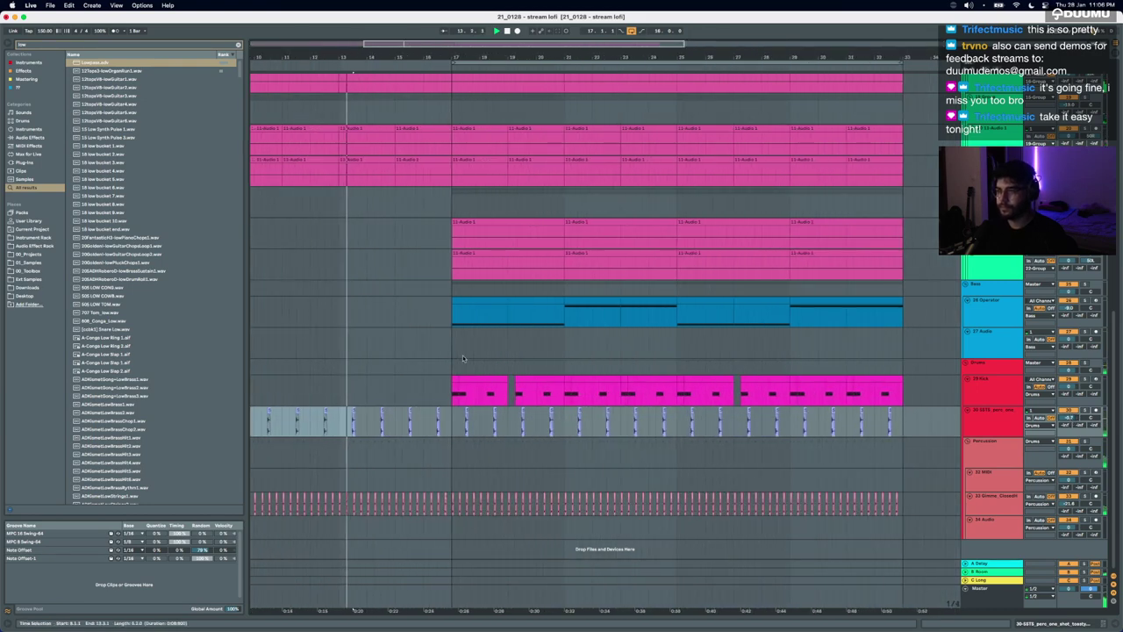
{"action": "scroll", "coordinate": [463, 354], "scroll_direction": "up", "scroll_amount": 2}
{"action": "left_click_drag", "start_coordinate": [411, 451], "coordinate": [440, 452]}
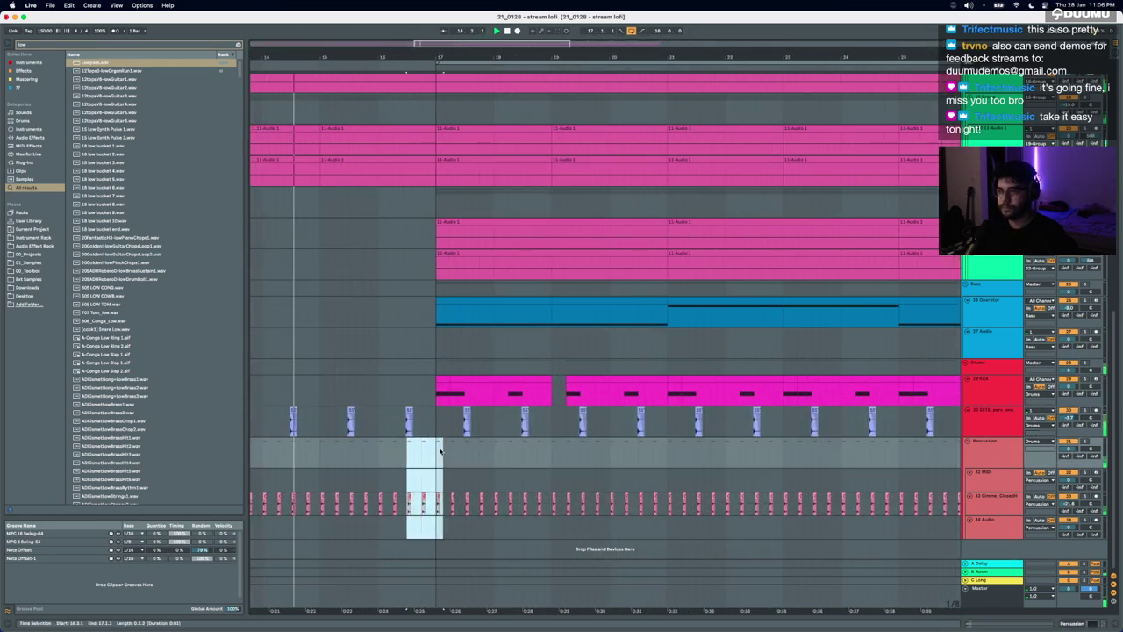
{"action": "scroll", "coordinate": [412, 342], "scroll_direction": "up", "scroll_amount": 4}
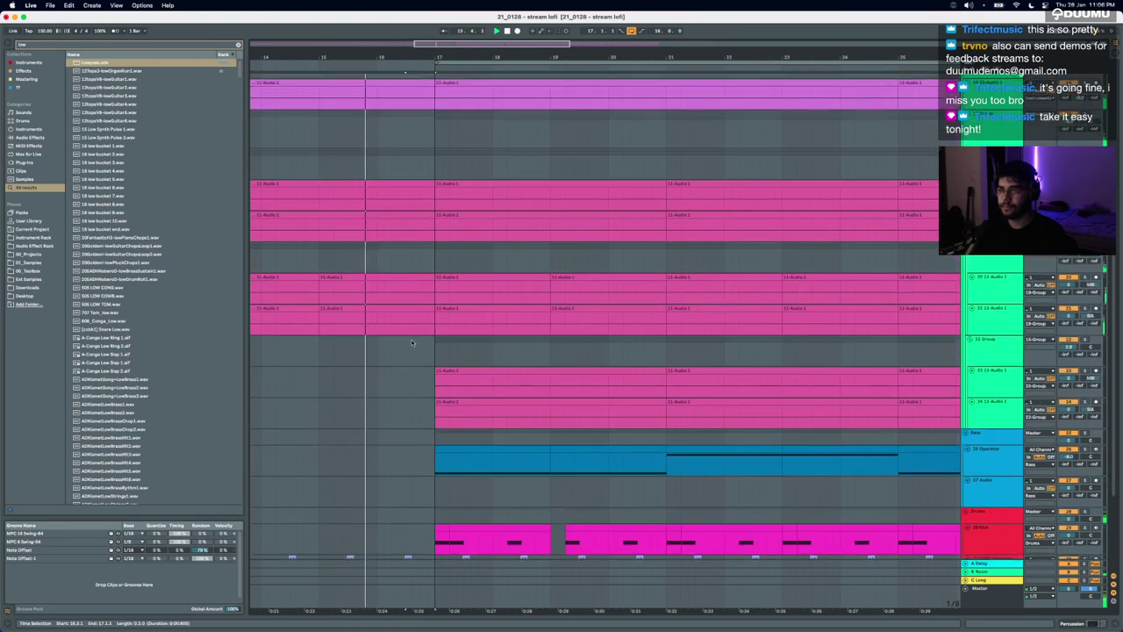
{"action": "scroll", "coordinate": [412, 342], "scroll_direction": "up", "scroll_amount": 8}
{"action": "left_click_drag", "start_coordinate": [413, 186], "coordinate": [445, 197]}
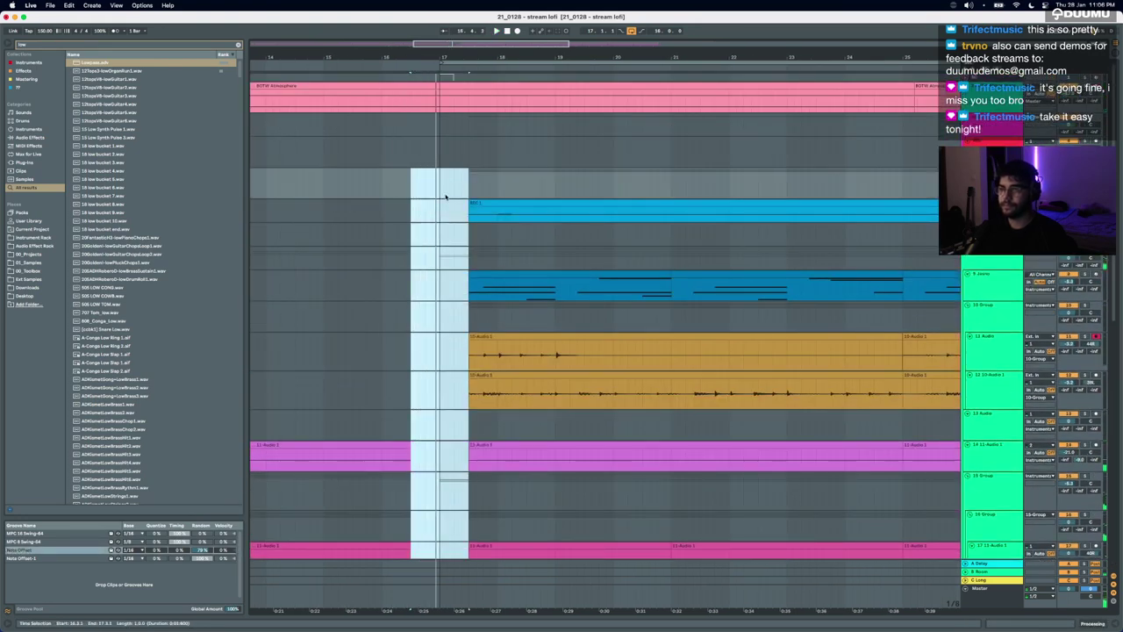
{"action": "key", "text": "super+z"}
Step: Delete the last half bar before bar 17 from the BOTW Atmosphere and instrument clips and play the transition
{"action": "scroll", "coordinate": [422, 160], "scroll_direction": "right", "scroll_amount": 1}
{"action": "mouse_move", "coordinate": [436, 85]}
{"action": "left_mouse_down"}
{"action": "mouse_move", "coordinate": [408, 430]}
{"action": "mouse_move", "coordinate": [408, 255]}
{"action": "left_mouse_up"}
{"action": "key", "text": "Delete"}
{"action": "left_click", "coordinate": [372, 261]}
{"action": "key", "text": "space"}
Step: Move the blue MIDI clip and the clips of the two orange 10-Audio tracks from bar 17 to bar 33
{"action": "scroll", "coordinate": [371, 262], "scroll_direction": "down", "scroll_amount": 10}
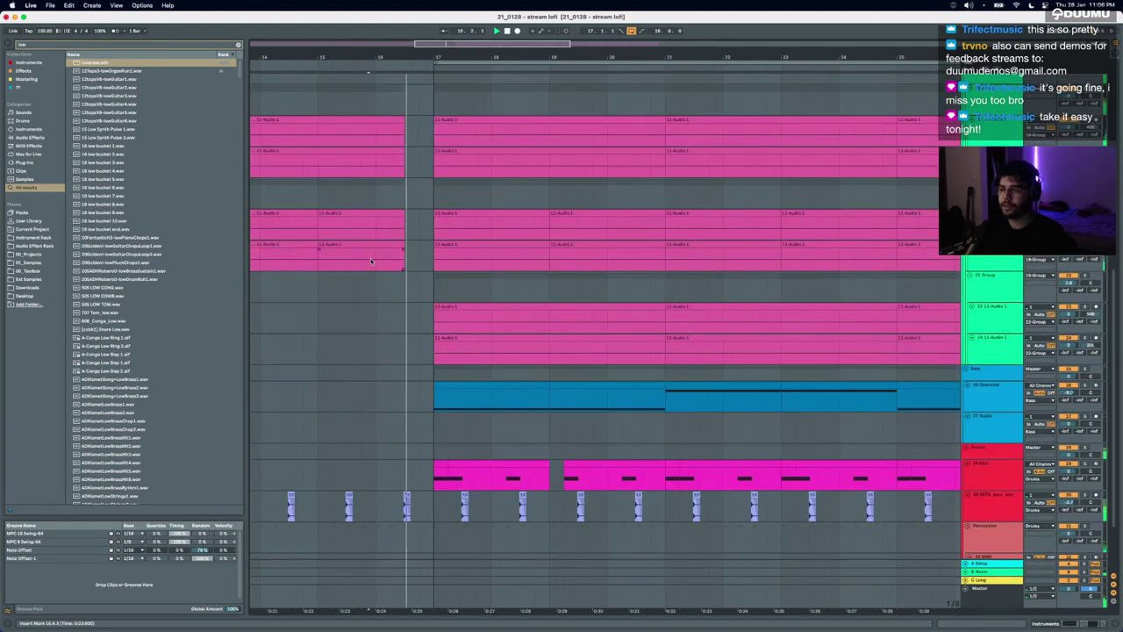
{"action": "scroll", "coordinate": [487, 354], "scroll_direction": "down", "scroll_amount": 3}
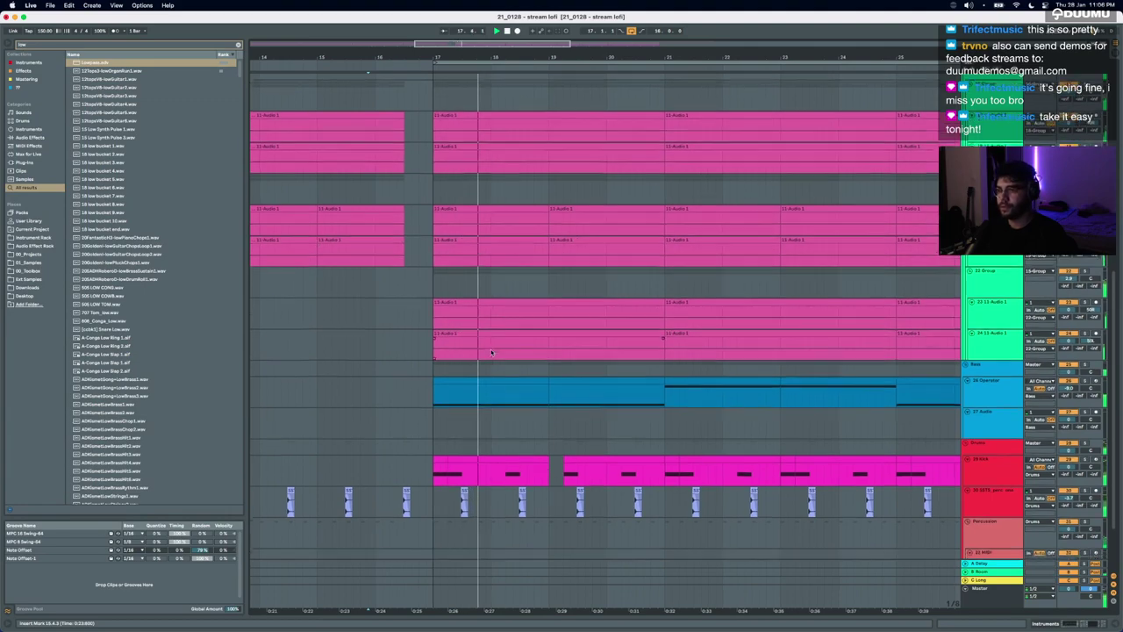
{"action": "scroll", "coordinate": [492, 355], "scroll_direction": "down", "scroll_amount": 4}
{"action": "scroll", "coordinate": [491, 357], "scroll_direction": "up", "scroll_amount": 8}
{"action": "scroll", "coordinate": [492, 357], "scroll_direction": "down", "scroll_amount": 3}
{"action": "scroll", "coordinate": [491, 357], "scroll_direction": "up", "scroll_amount": 5}
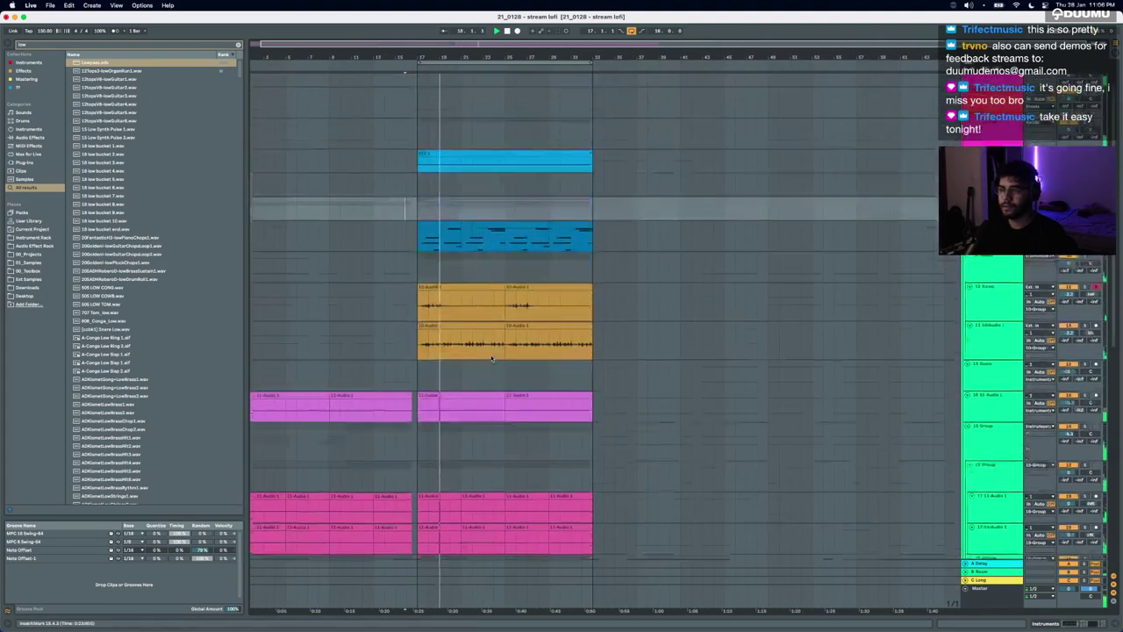
{"action": "left_click", "coordinate": [465, 375]}
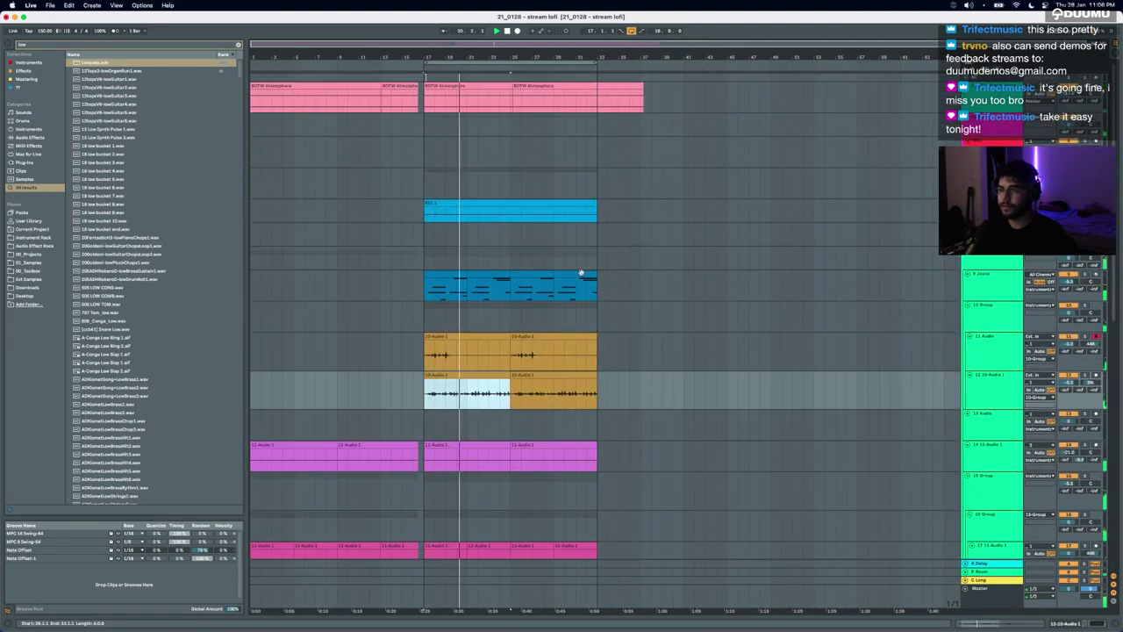
{"action": "left_click", "coordinate": [574, 292], "text": "shift"}
{"action": "key", "text": "super+d"}
{"action": "left_click_drag", "start_coordinate": [610, 281], "coordinate": [610, 279]}
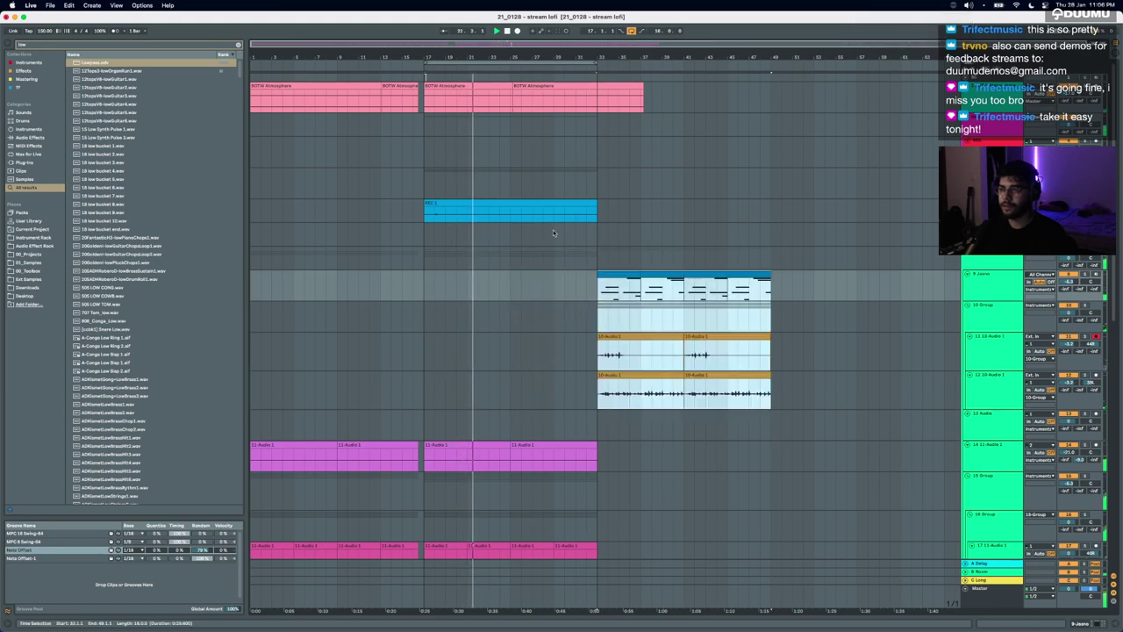
Step: Duplicate the VOX recording clip to bar 33 and duplicate the last BOTW Atmosphere clip directly after itself
{"action": "left_click", "coordinate": [512, 203]}
{"action": "key", "text": "super+d"}
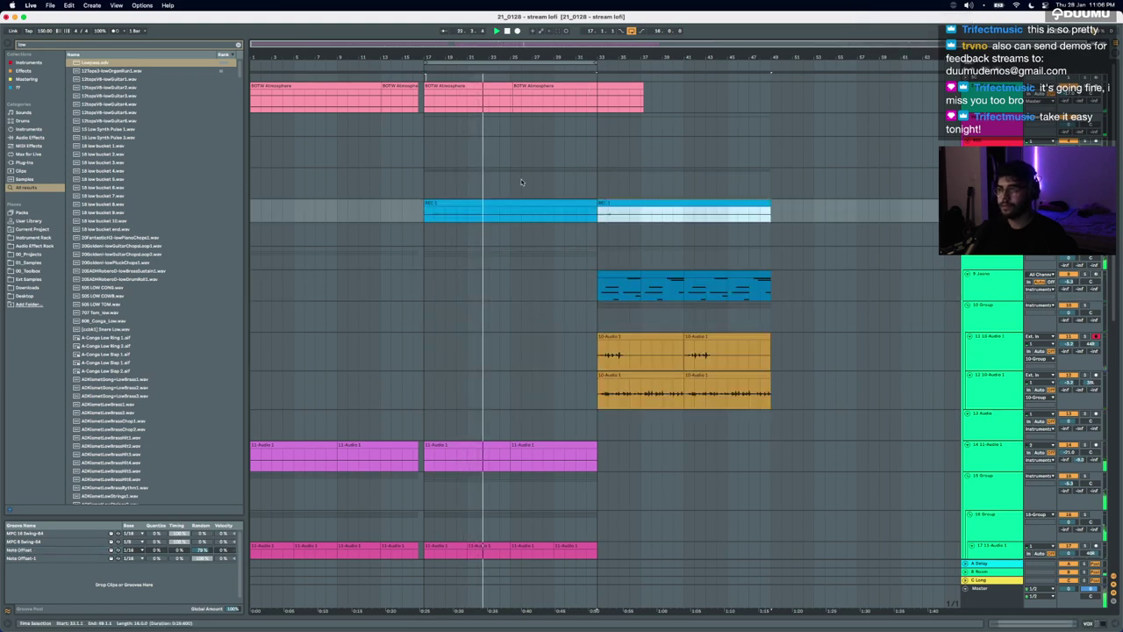
{"action": "left_click", "coordinate": [493, 79]}
{"action": "left_click", "coordinate": [493, 86]}
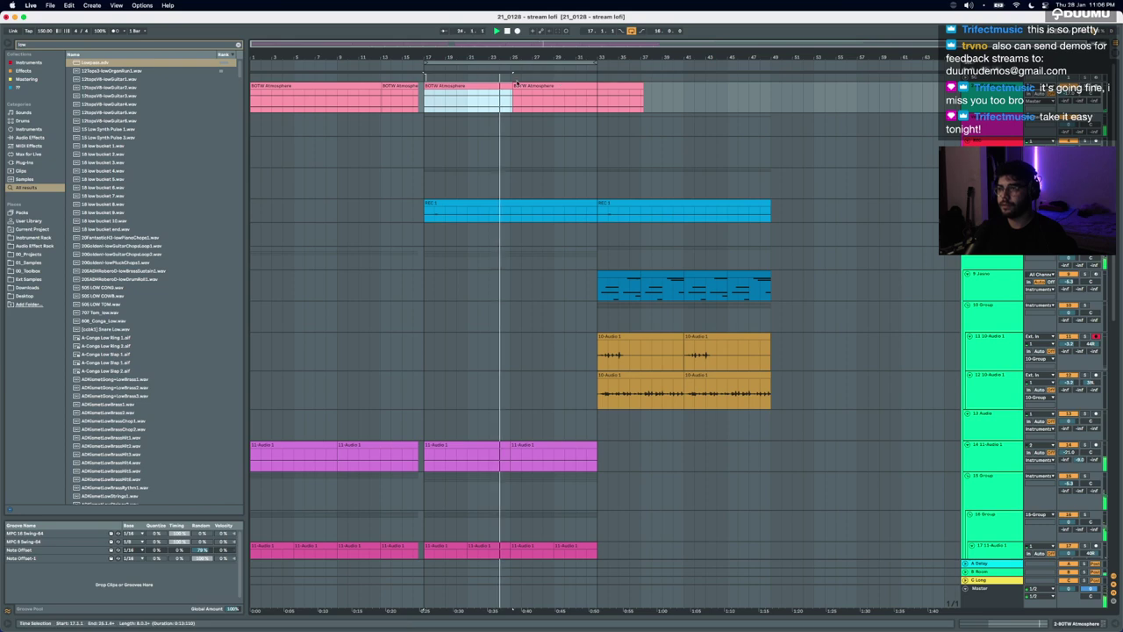
{"action": "left_click", "coordinate": [562, 83]}
{"action": "key", "text": "super+d"}
Step: Duplicate bars 17 to 33 of all tracks from the purple 11-Audio track down through the drums to bar 33
{"action": "scroll", "coordinate": [498, 220], "scroll_direction": "down", "scroll_amount": 5}
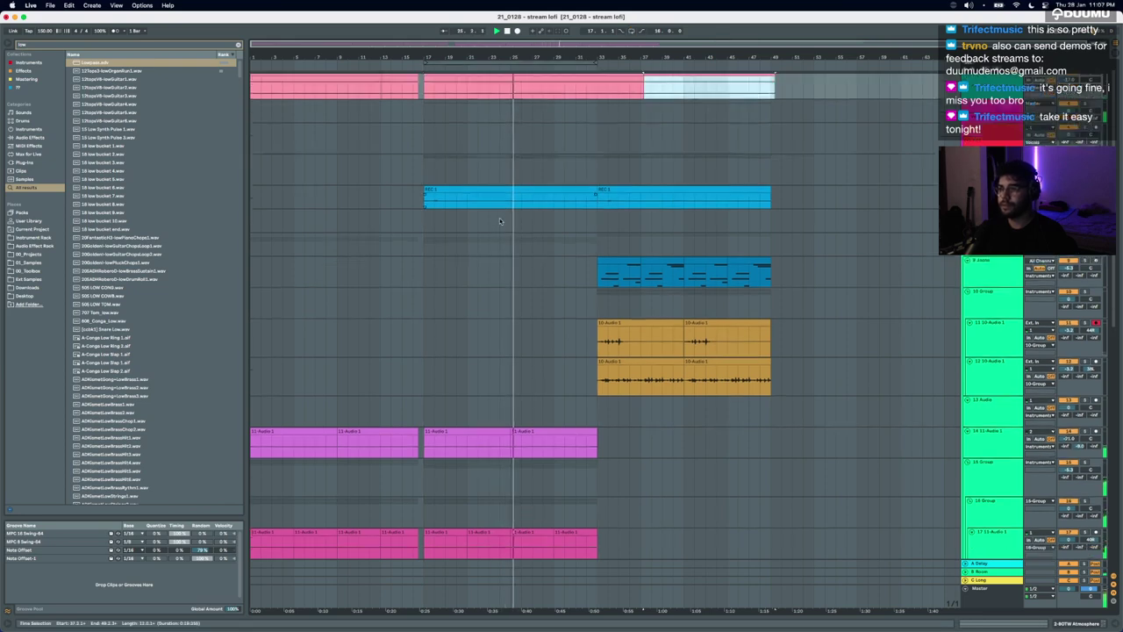
{"action": "left_click", "coordinate": [459, 209]}
{"action": "scroll", "coordinate": [504, 324], "scroll_direction": "down", "scroll_amount": 5}
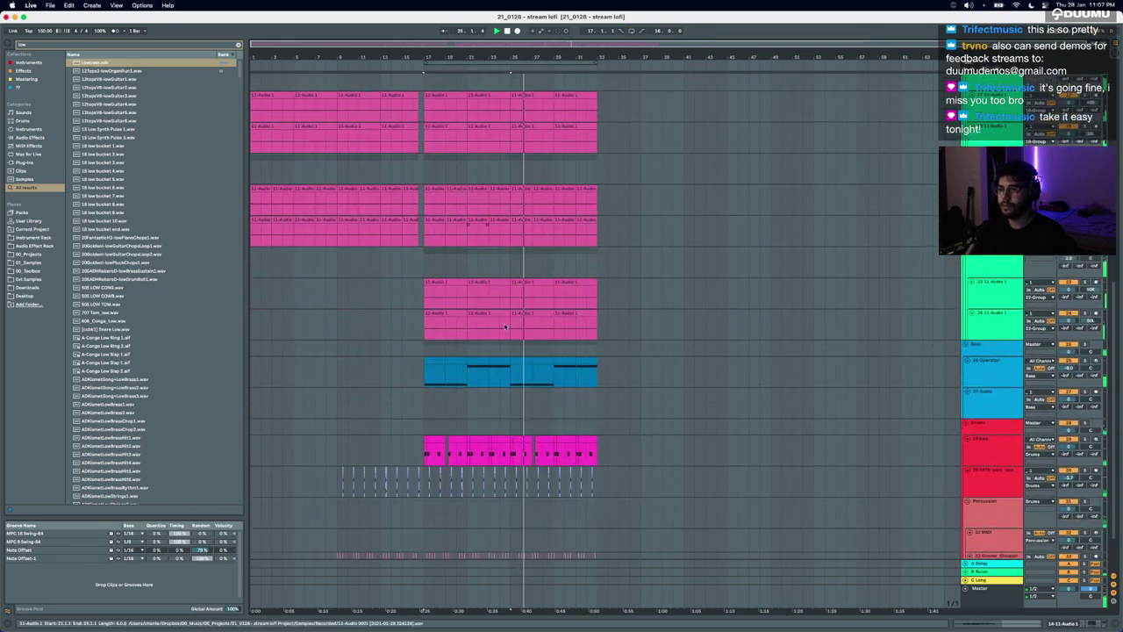
{"action": "left_click", "coordinate": [589, 580], "text": "shift"}
{"action": "key", "text": "super+d"}
Step: Delete the VOX recording clip in bars 17 to 33
{"action": "scroll", "coordinate": [570, 369], "scroll_direction": "up", "scroll_amount": 5}
{"action": "scroll", "coordinate": [568, 370], "scroll_direction": "up", "scroll_amount": 5}
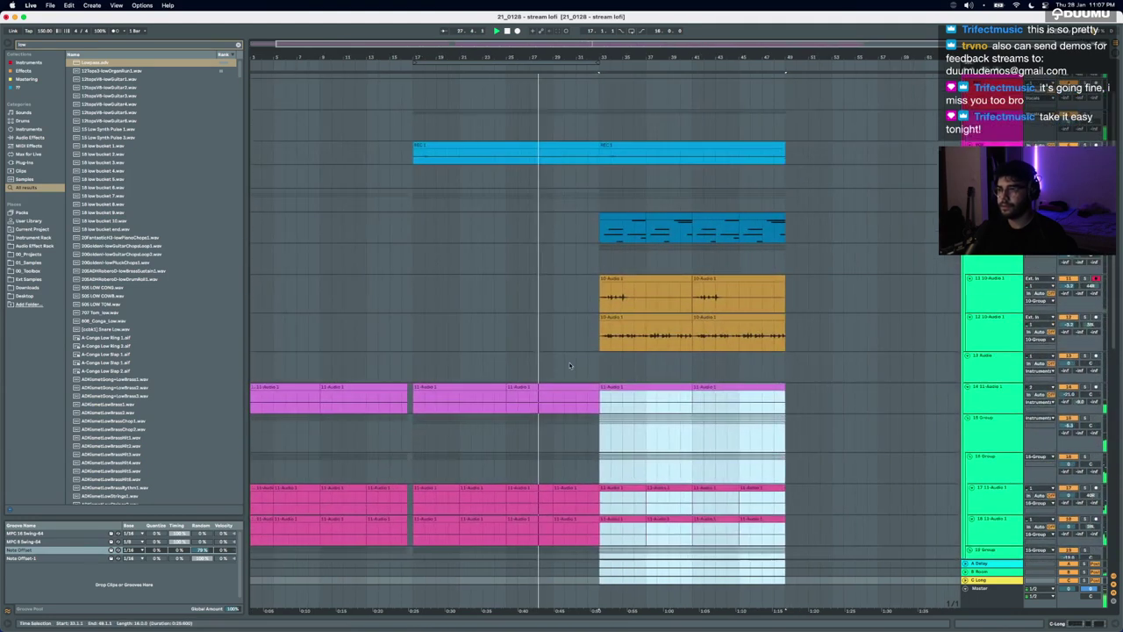
{"action": "left_click", "coordinate": [551, 213]}
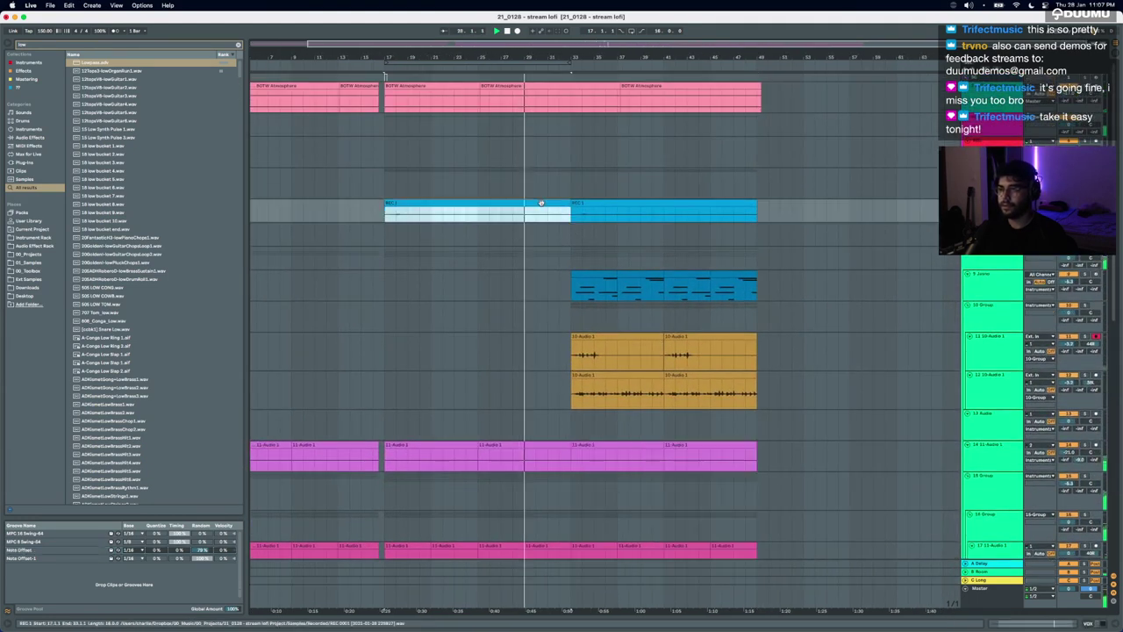
{"action": "key", "text": "Delete"}
Step: Try to copy the orange 10-Audio clips from bar 33 to bar 17
{"action": "left_click_drag", "start_coordinate": [572, 397], "coordinate": [756, 318]}
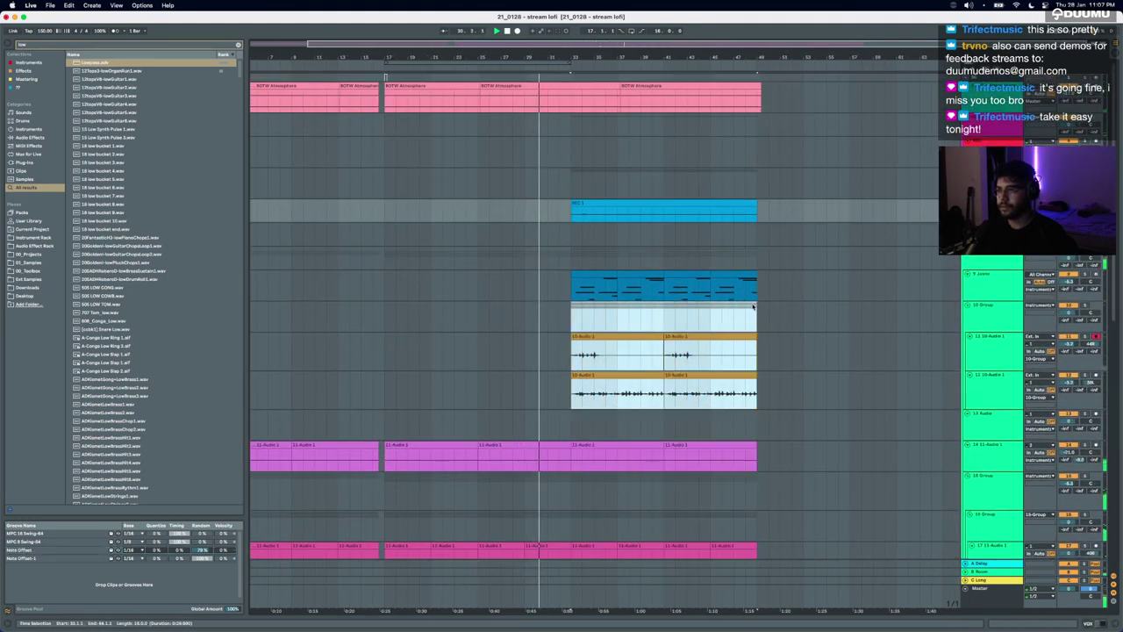
{"action": "left_click", "coordinate": [383, 314]}
{"action": "key", "text": "super+v"}
{"action": "key", "text": "space"}
{"action": "key", "text": "super+z"}
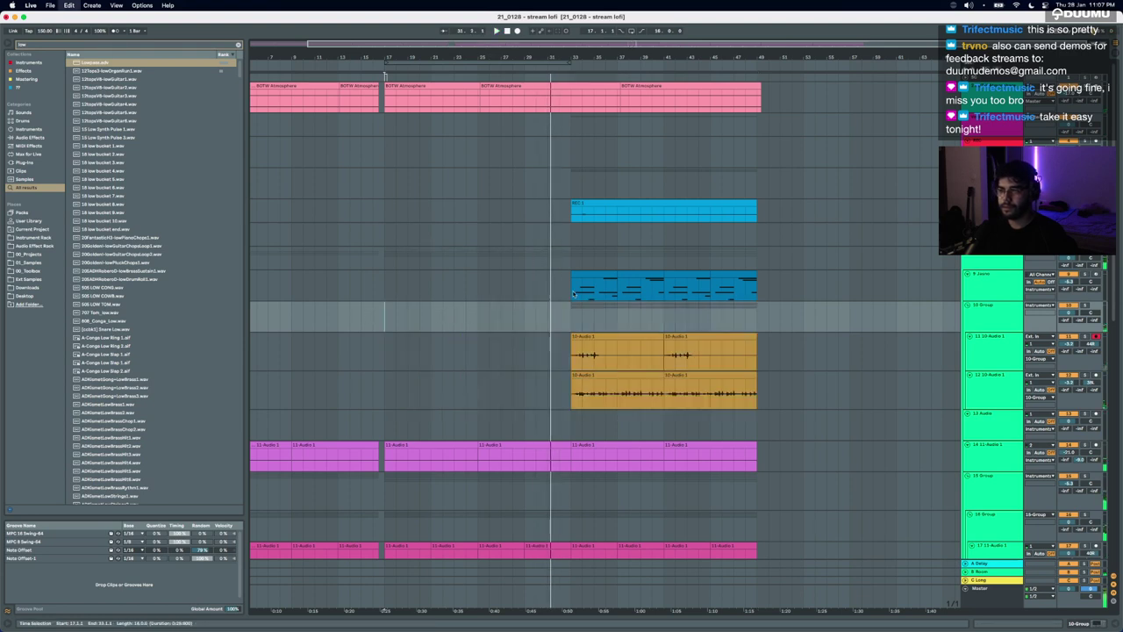
Step: Copy the blue MIDI clip from bar 33 to bar 17 and play the arrangement from the start
{"action": "left_click", "coordinate": [594, 274]}
{"action": "left_click_drag", "start_coordinate": [717, 275], "coordinate": [730, 276]}
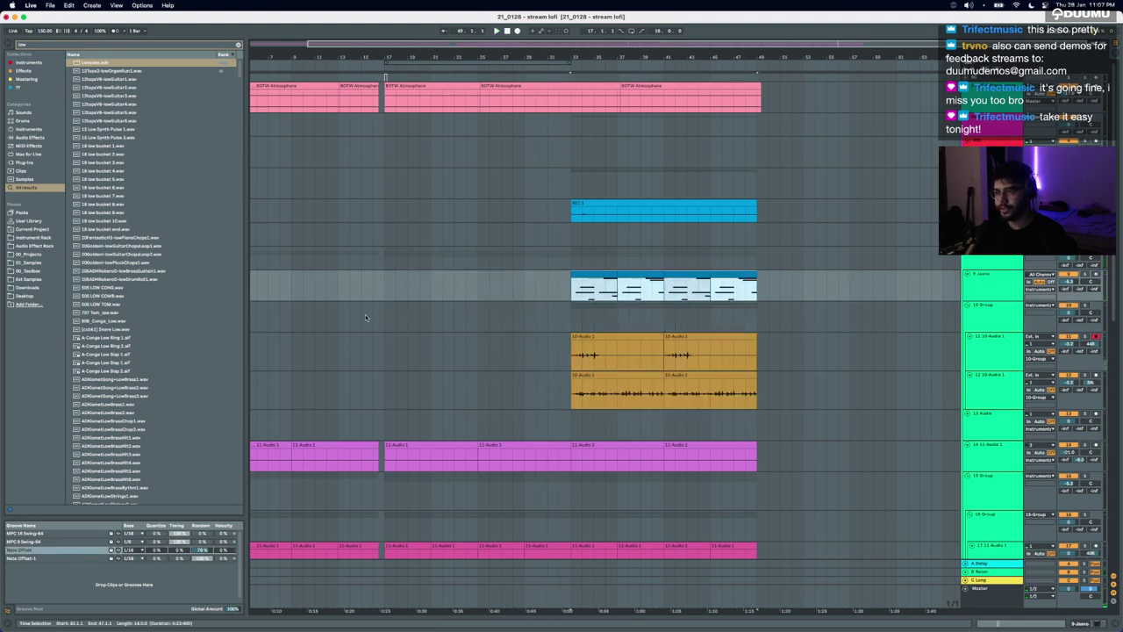
{"action": "left_click", "coordinate": [384, 294]}
{"action": "key", "text": "ctrl+v"}
{"action": "key", "text": "Home"}
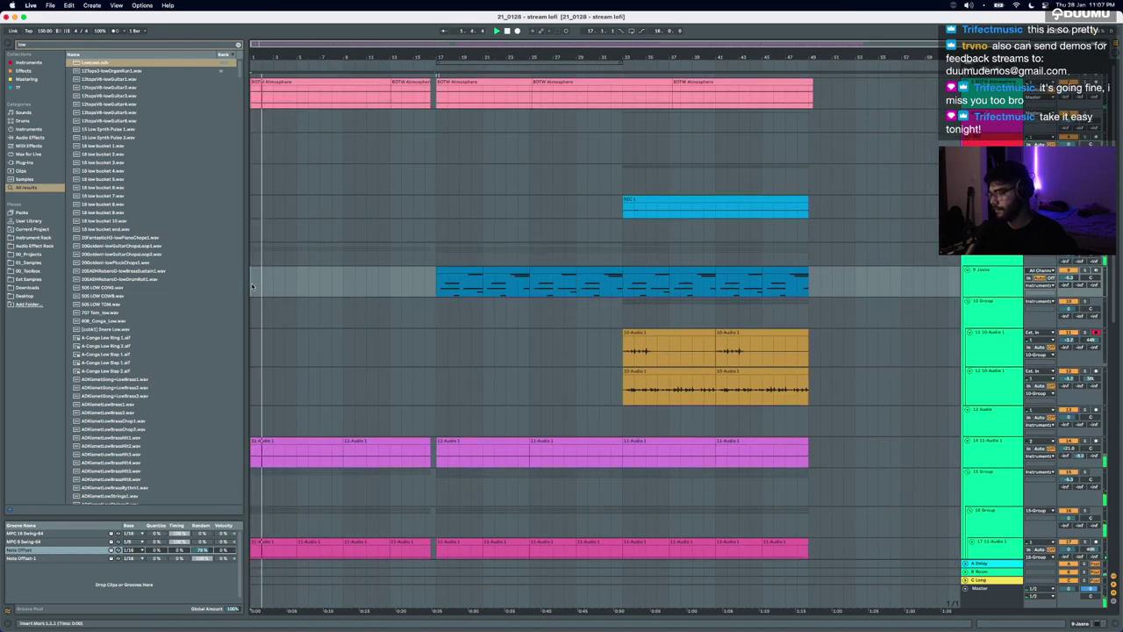
Step: Stop playback and delete the time of the first eight bars across the whole arrangement
{"action": "scroll", "coordinate": [322, 334], "scroll_direction": "down", "scroll_amount": 5}
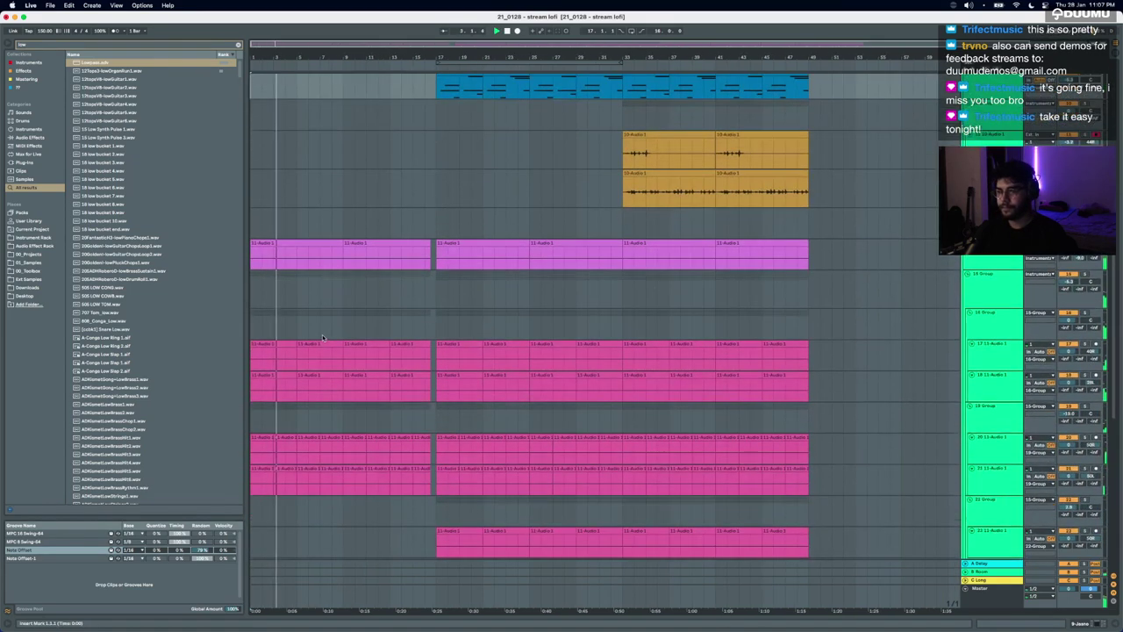
{"action": "scroll", "coordinate": [322, 334], "scroll_direction": "up", "scroll_amount": 2}
{"action": "scroll", "coordinate": [322, 334], "scroll_direction": "down", "scroll_amount": 1}
{"action": "scroll", "coordinate": [322, 335], "scroll_direction": "down", "scroll_amount": 3}
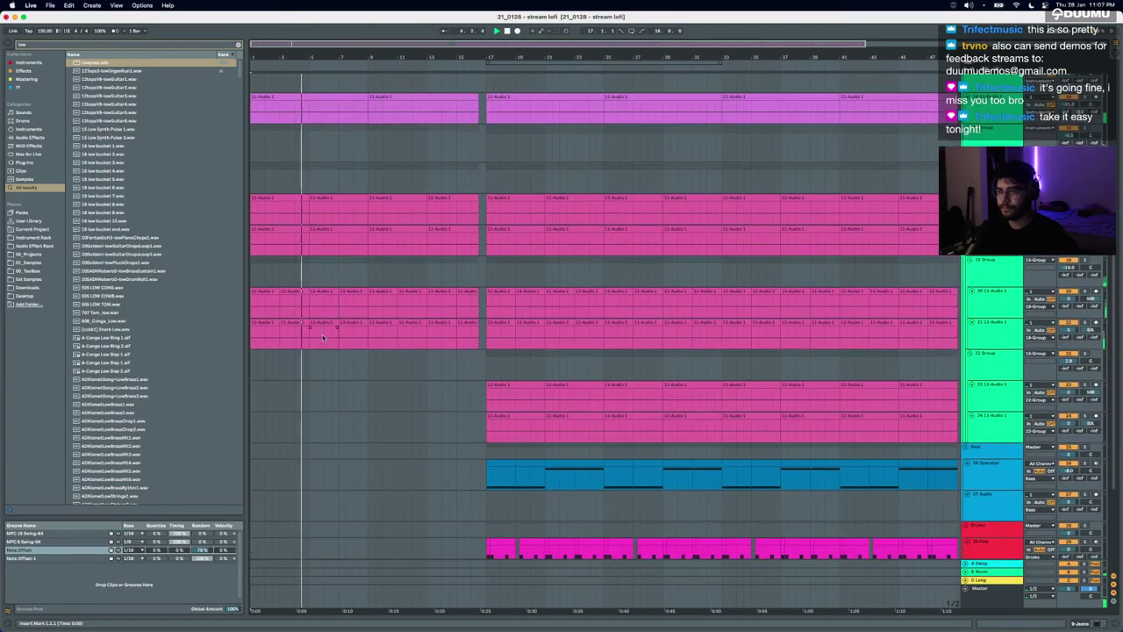
{"action": "scroll", "coordinate": [322, 336], "scroll_direction": "up", "scroll_amount": 2}
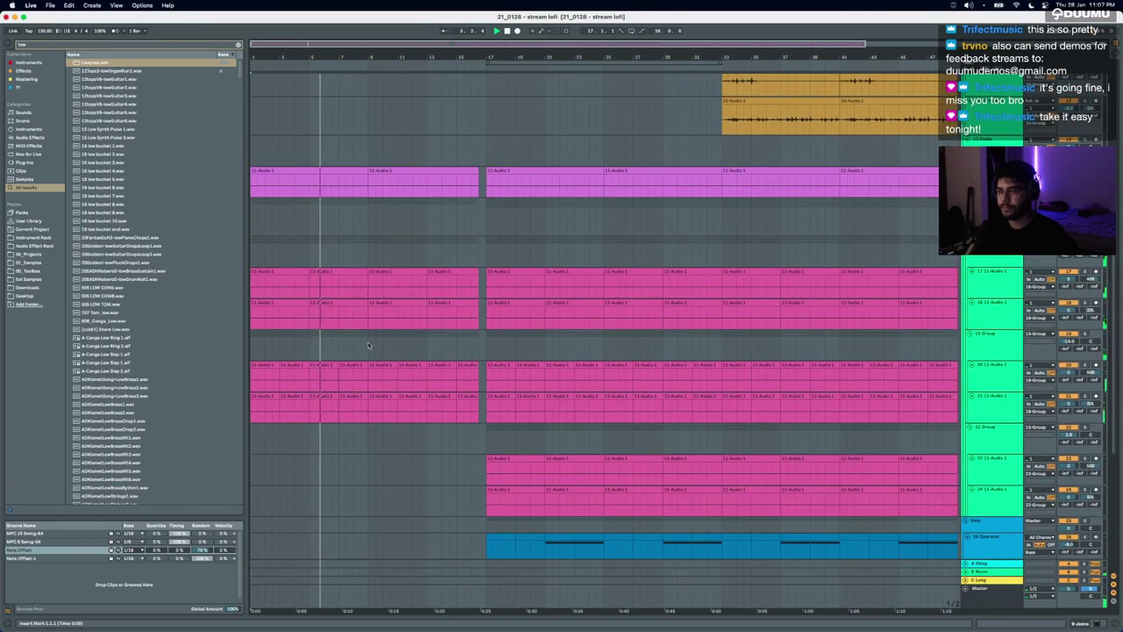
{"action": "key", "text": "space"}
{"action": "left_click_drag", "start_coordinate": [368, 345], "coordinate": [187, 347]}
{"action": "key", "text": "super+shift+Delete"}
Step: Clear the Drums group's clips from bar 1 to bar 5 and play the shortened intro
{"action": "scroll", "coordinate": [308, 355], "scroll_direction": "down", "scroll_amount": 5}
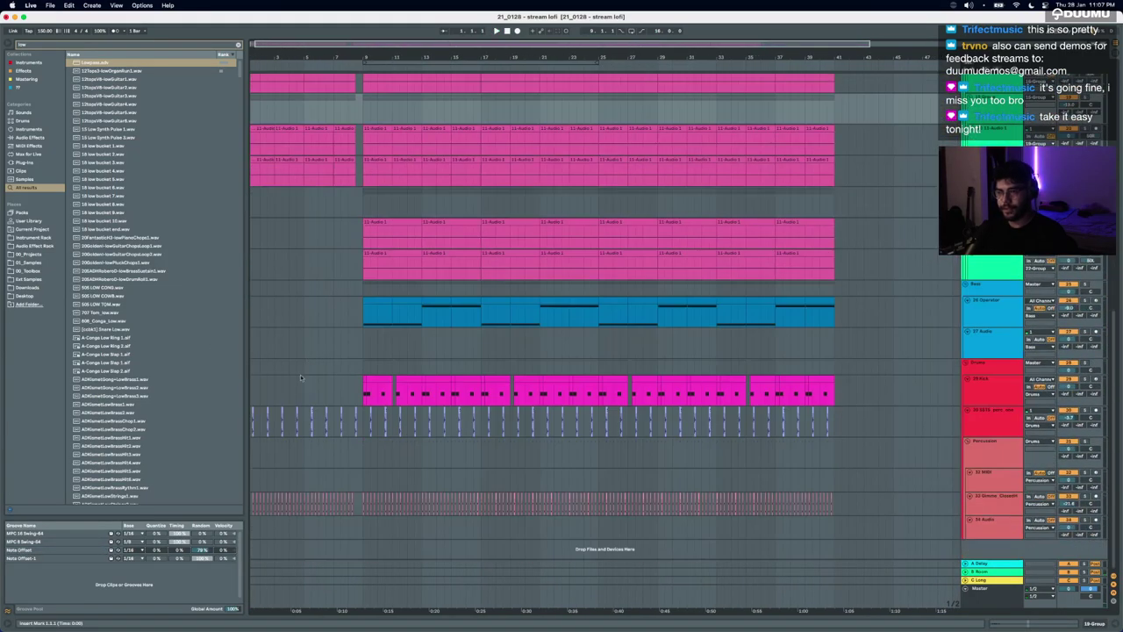
{"action": "left_click_drag", "start_coordinate": [303, 366], "coordinate": [199, 366]}
{"action": "key", "text": "space"}
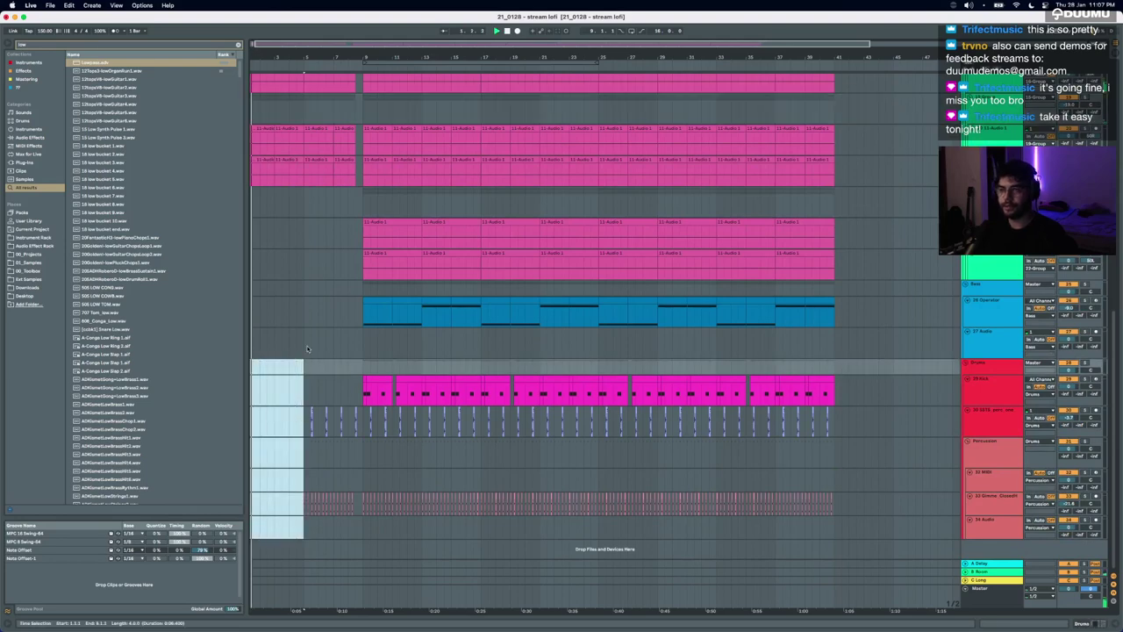
{"action": "scroll", "coordinate": [308, 349], "scroll_direction": "up", "scroll_amount": 1}
{"action": "key", "text": "plus"}
{"action": "scroll", "coordinate": [388, 383], "scroll_direction": "up", "scroll_amount": 3}
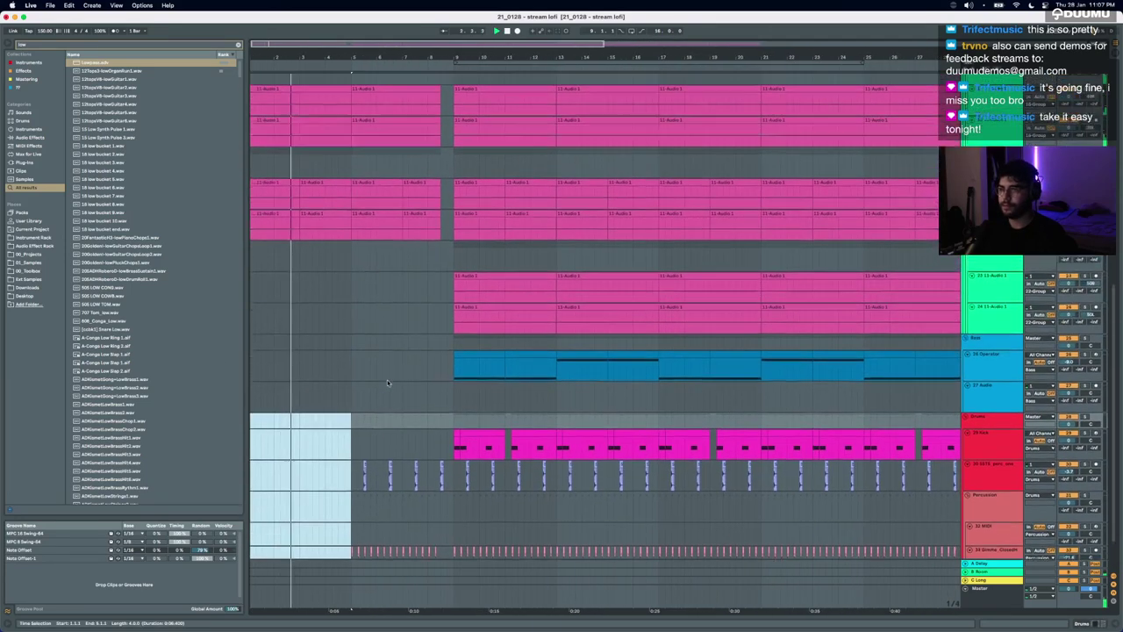
Step: Extend the BOTW Atmosphere clip's end to bar 9 to close the gap before the next clip
{"action": "scroll", "coordinate": [388, 383], "scroll_direction": "up", "scroll_amount": 2}
{"action": "scroll", "coordinate": [388, 383], "scroll_direction": "down", "scroll_amount": 4}
{"action": "scroll", "coordinate": [440, 421], "scroll_direction": "up", "scroll_amount": 3}
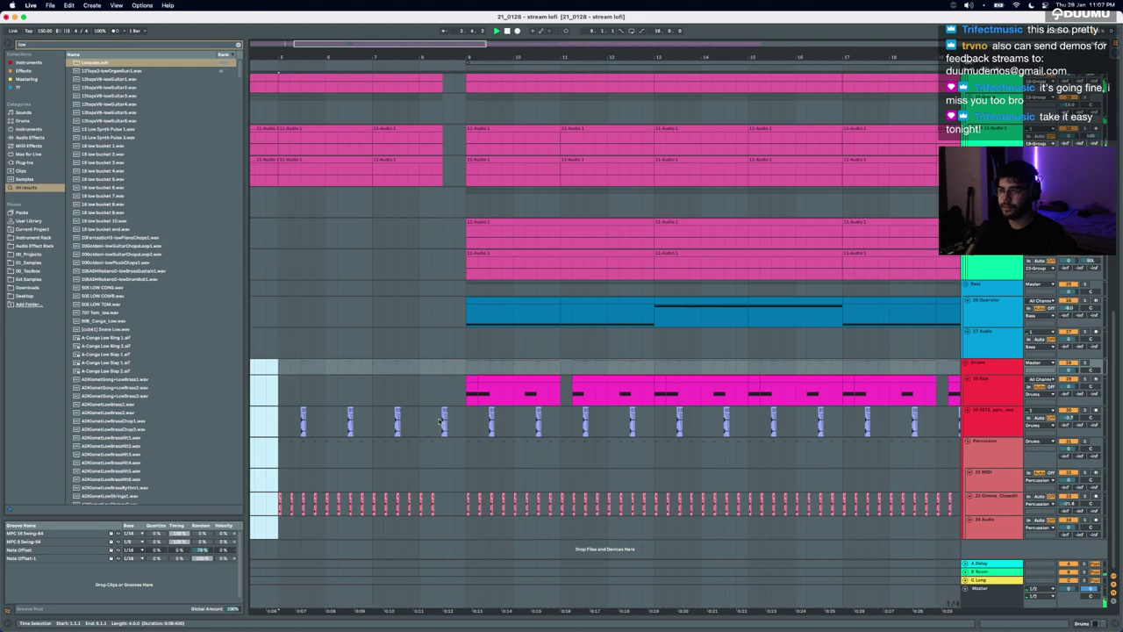
{"action": "scroll", "coordinate": [442, 421], "scroll_direction": "up", "scroll_amount": 2}
{"action": "scroll", "coordinate": [443, 413], "scroll_direction": "up", "scroll_amount": 5}
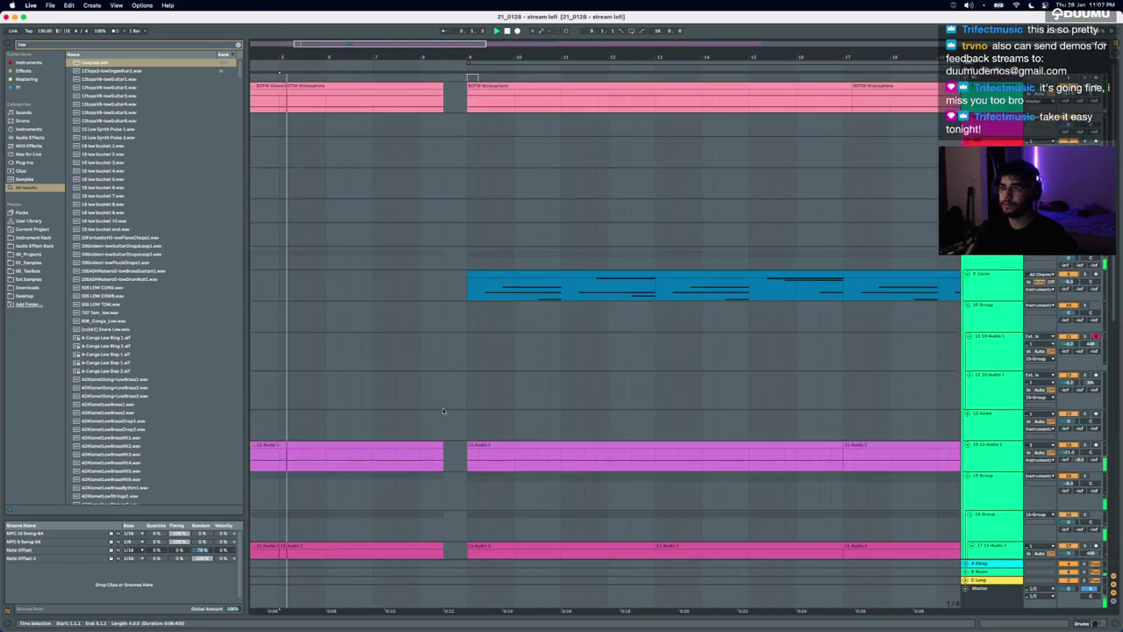
{"action": "left_click_drag", "start_coordinate": [443, 86], "coordinate": [467, 86]}
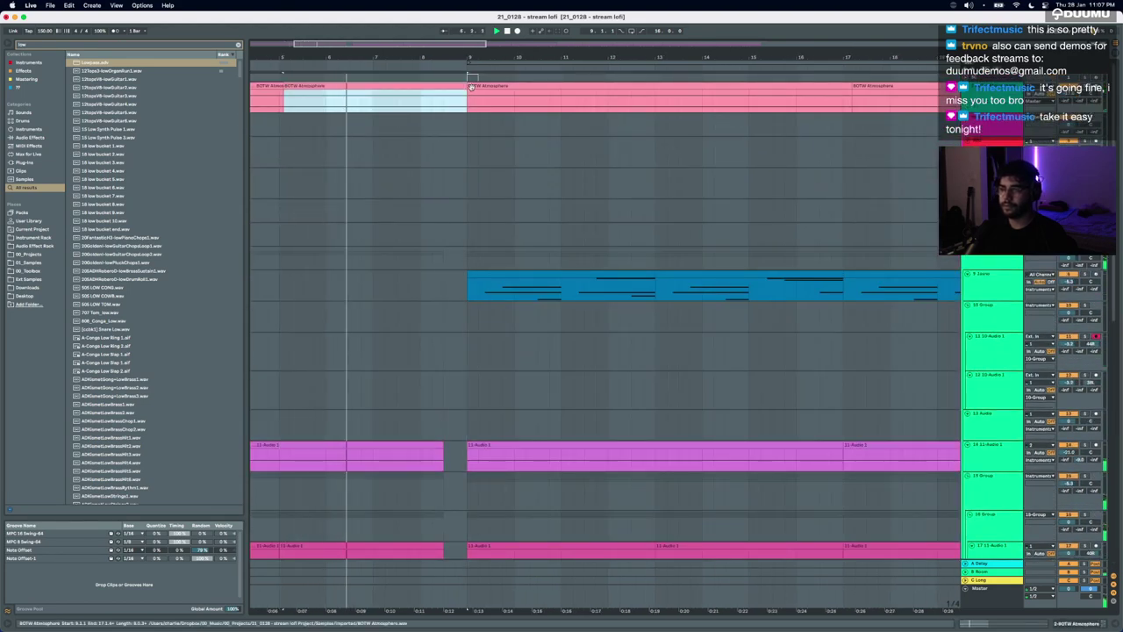
Step: Extend the start of the purple 11-Audio 1 clip at bar 9 to one beat earlier and audition the transition
{"action": "scroll", "coordinate": [463, 92], "scroll_direction": "down", "scroll_amount": 5}
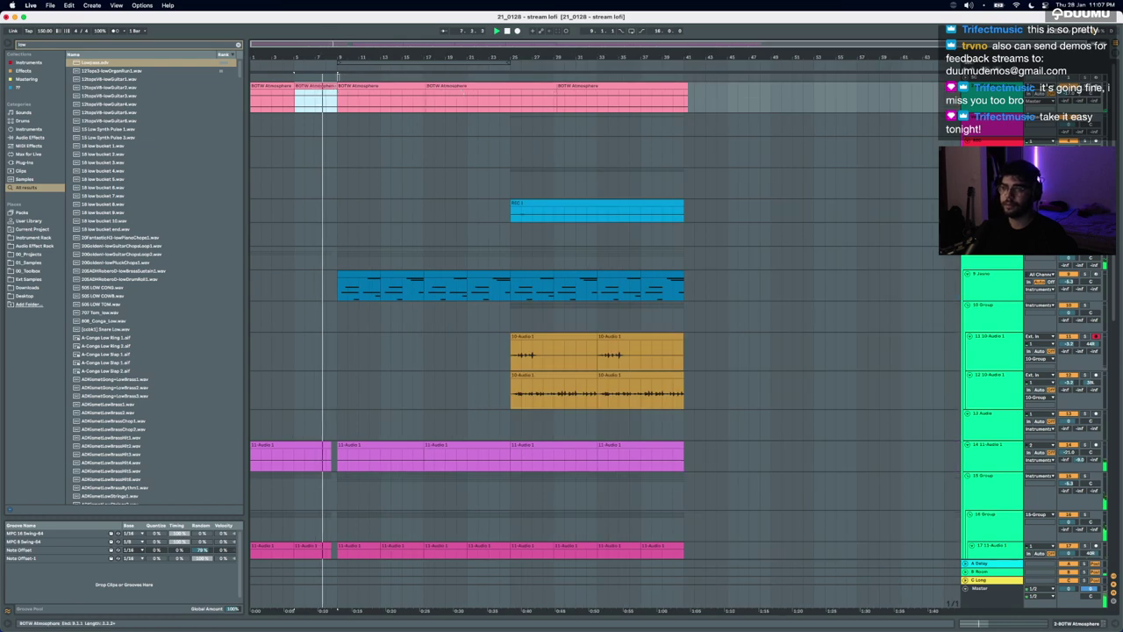
{"action": "key", "text": "plus"}
{"action": "key", "text": "plus"}
{"action": "key", "text": "plus"}
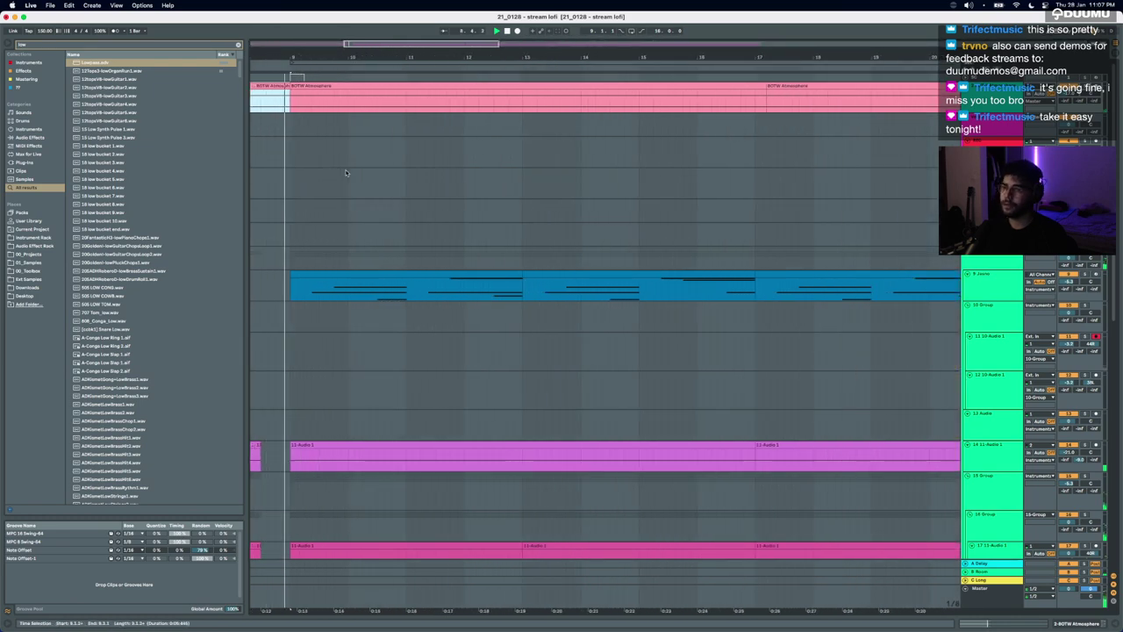
{"action": "key", "text": "minus"}
{"action": "scroll", "coordinate": [359, 250], "scroll_direction": "down", "scroll_amount": 3}
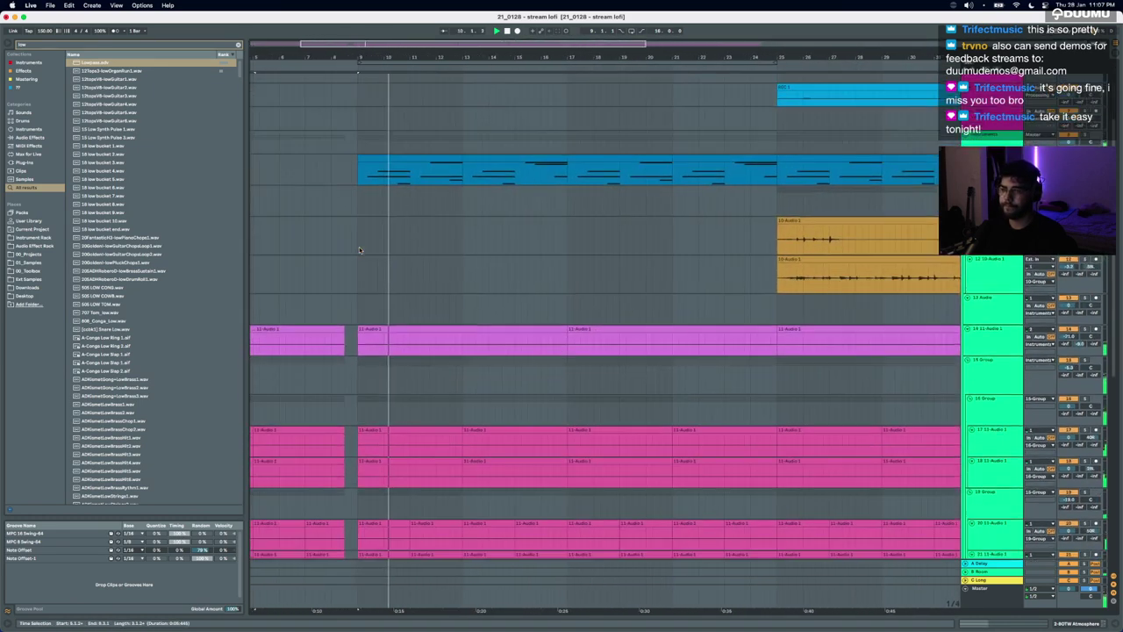
{"action": "scroll", "coordinate": [339, 365], "scroll_direction": "up", "scroll_amount": 5}
{"action": "scroll", "coordinate": [351, 360], "scroll_direction": "down", "scroll_amount": 3}
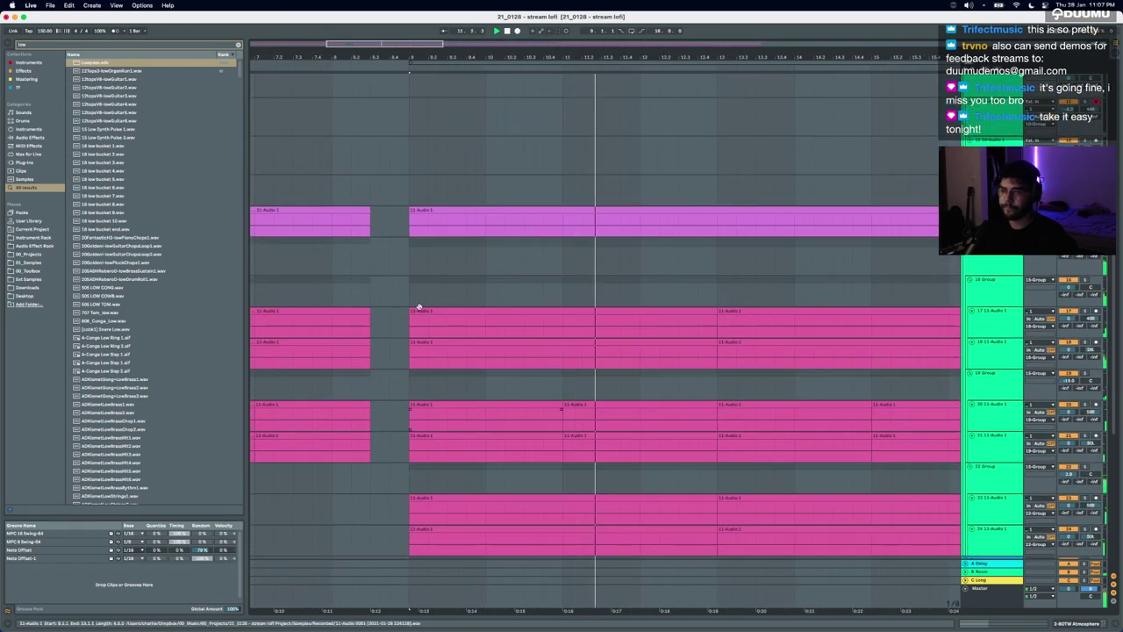
{"action": "left_click_drag", "start_coordinate": [411, 227], "coordinate": [371, 229]}
{"action": "left_click", "coordinate": [350, 230]}
{"action": "key", "text": "space"}
{"action": "key", "text": "space"}
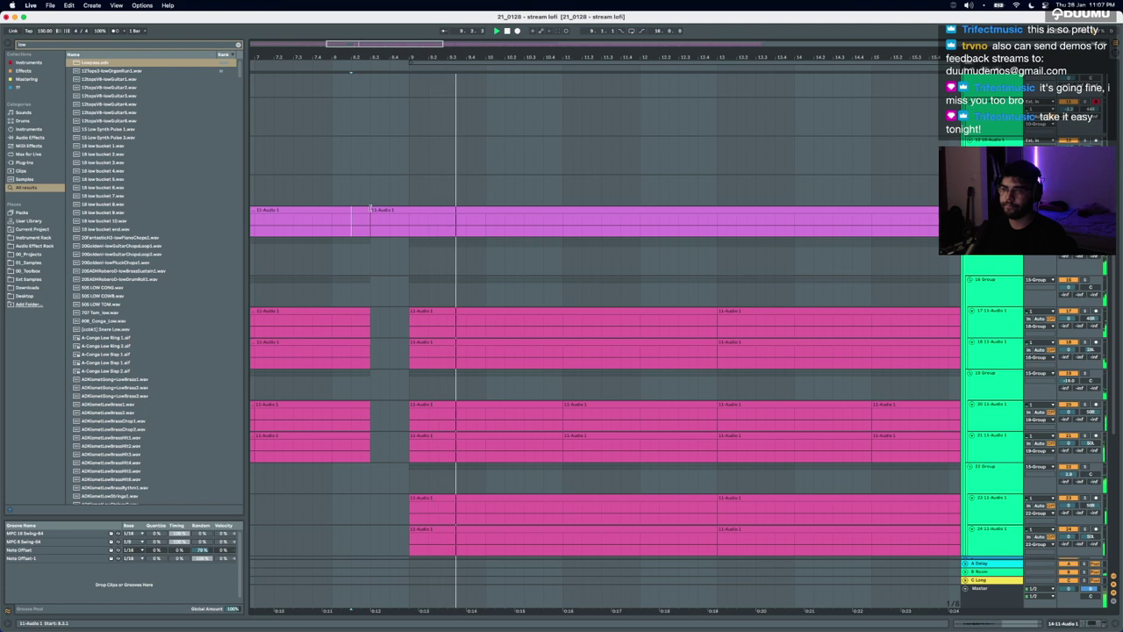
{"action": "left_click", "coordinate": [369, 210]}
{"action": "key", "text": "space"}
{"action": "left_click_drag", "start_coordinate": [372, 209], "coordinate": [390, 211]}
{"action": "key", "text": "space"}
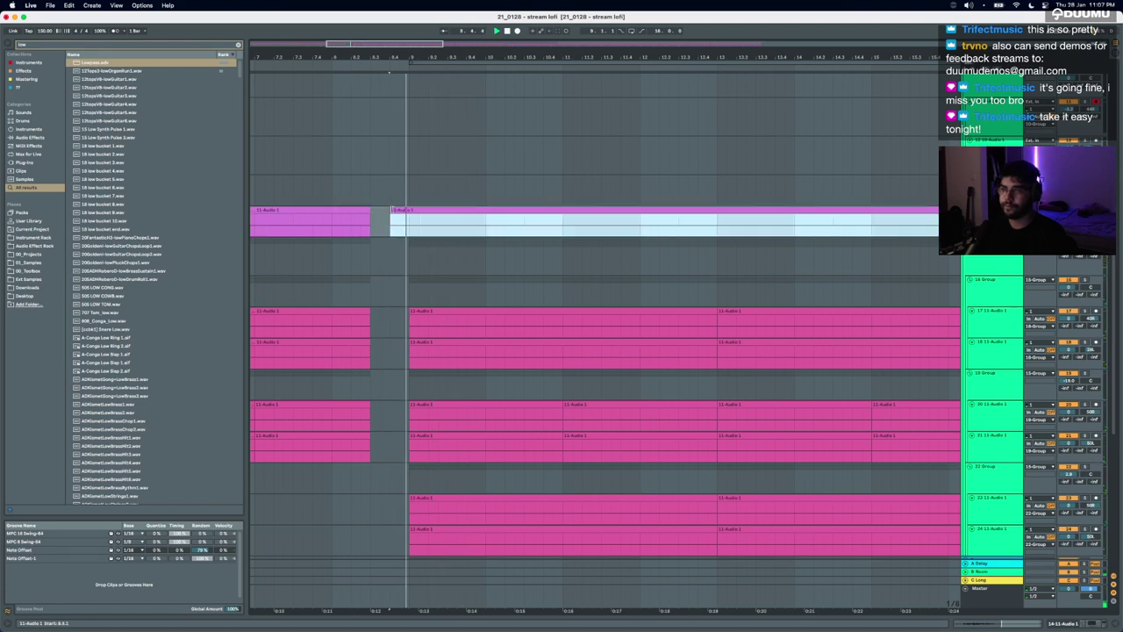
Step: Extend the start of track 23's pink 11-Audio 1 clip to one beat before bar 9 and audition it
{"action": "left_click", "coordinate": [413, 498]}
{"action": "key", "text": "space"}
{"action": "scroll", "coordinate": [414, 498], "scroll_direction": "down", "scroll_amount": 1}
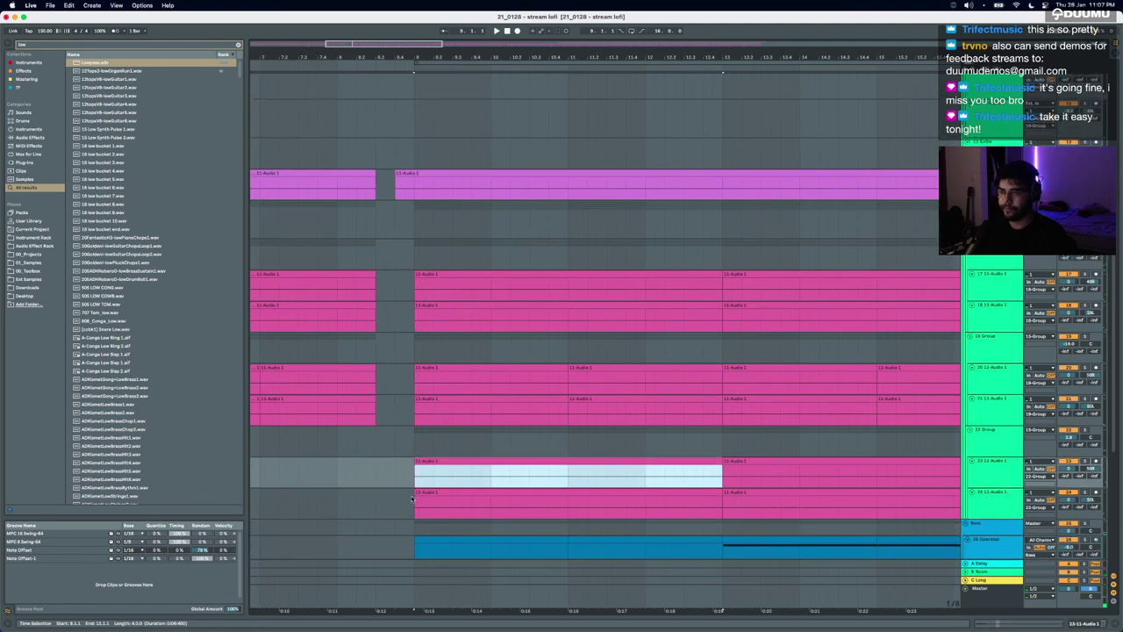
{"action": "left_click", "coordinate": [425, 496], "text": "shift"}
{"action": "mouse_move", "coordinate": [417, 489]}
{"action": "left_mouse_down"}
{"action": "mouse_move", "coordinate": [368, 489]}
{"action": "mouse_move", "coordinate": [411, 489]}
{"action": "left_mouse_up"}
{"action": "key", "text": "space"}
{"action": "left_click", "coordinate": [346, 466]}
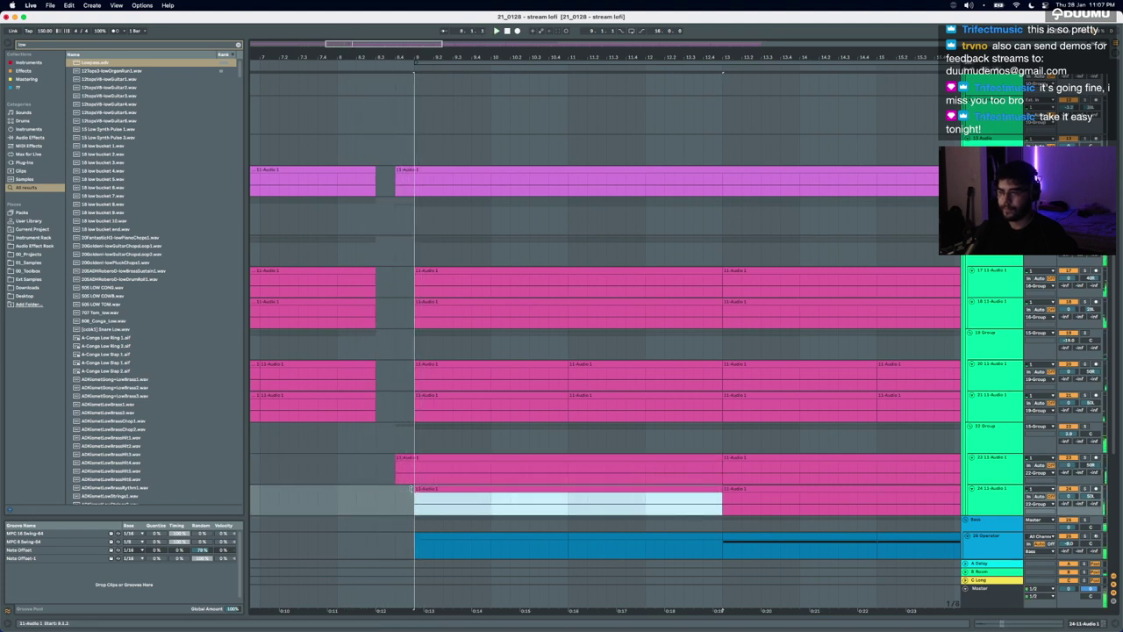
{"action": "left_click", "coordinate": [387, 470]}
{"action": "key", "text": "space"}
{"action": "key", "text": "space"}
{"action": "key", "text": "space"}
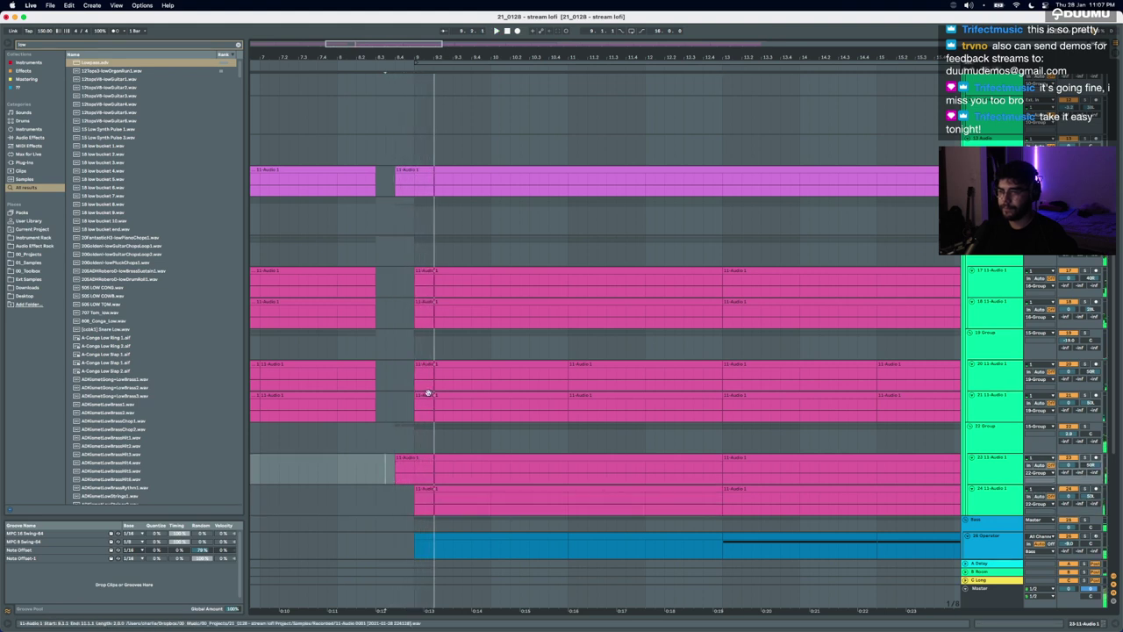
Step: Start the pink 11-Audio 1 clips on tracks 20 and 21 one beat before bar 9 and play the transition
{"action": "left_click", "coordinate": [428, 394]}
{"action": "left_click", "coordinate": [426, 363], "text": "shift"}
{"action": "left_click_drag", "start_coordinate": [415, 362], "coordinate": [395, 378]}
{"action": "key", "text": "space"}
{"action": "left_click", "coordinate": [348, 342]}
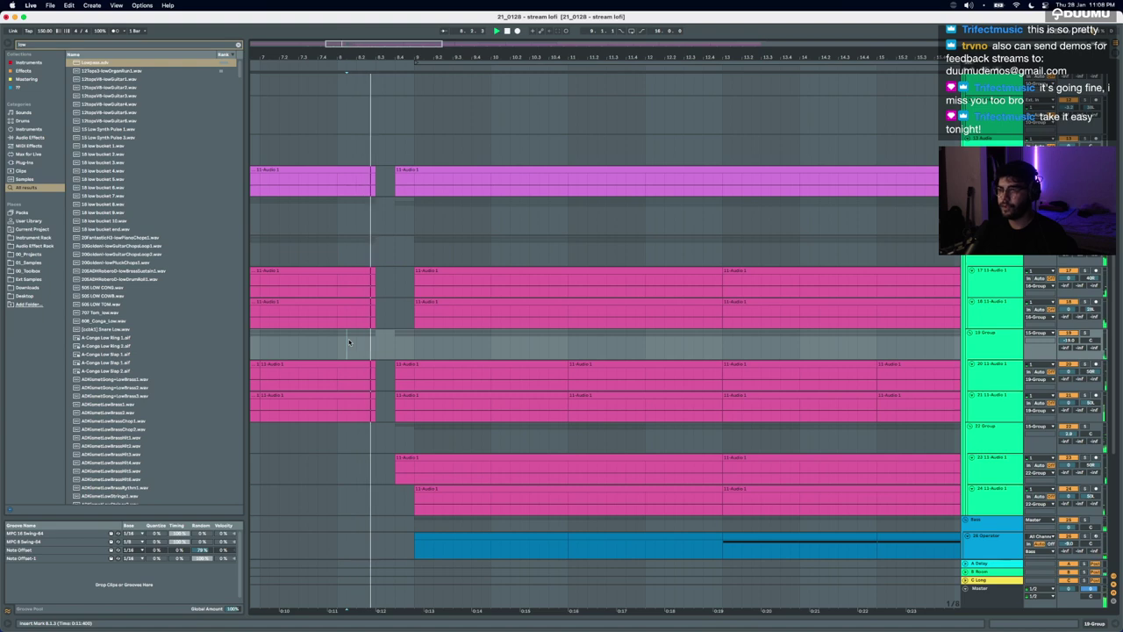
Step: Lower the closed hi-hat track's volume while the first main section plays
{"action": "scroll", "coordinate": [349, 342], "scroll_direction": "down", "scroll_amount": 3}
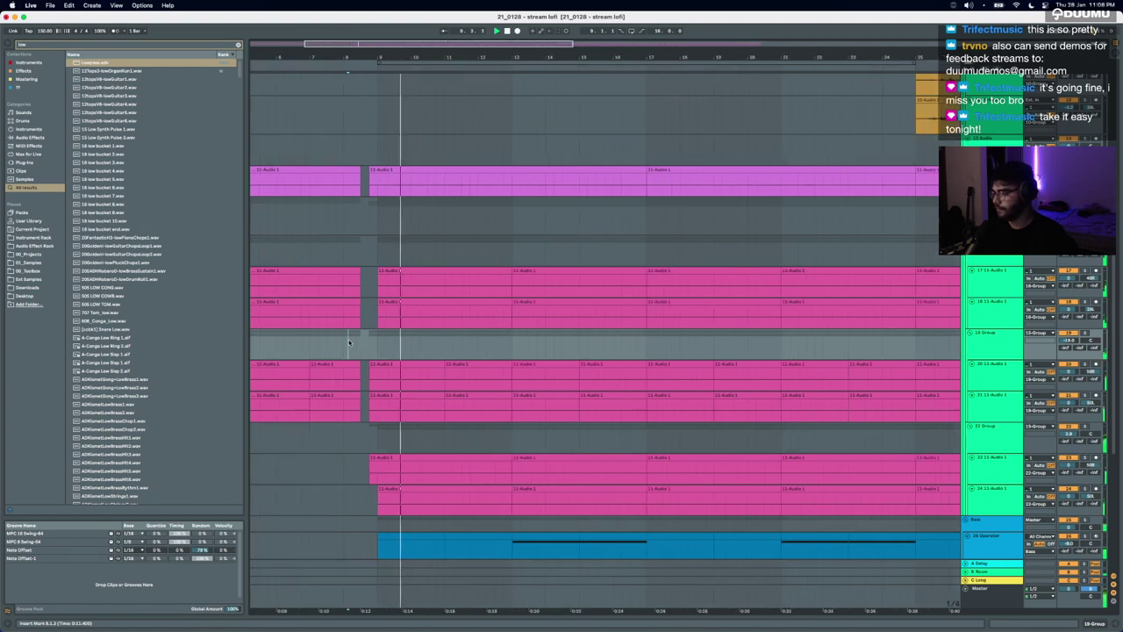
{"action": "scroll", "coordinate": [350, 342], "scroll_direction": "right", "scroll_amount": 2}
{"action": "scroll", "coordinate": [349, 342], "scroll_direction": "down", "scroll_amount": 5}
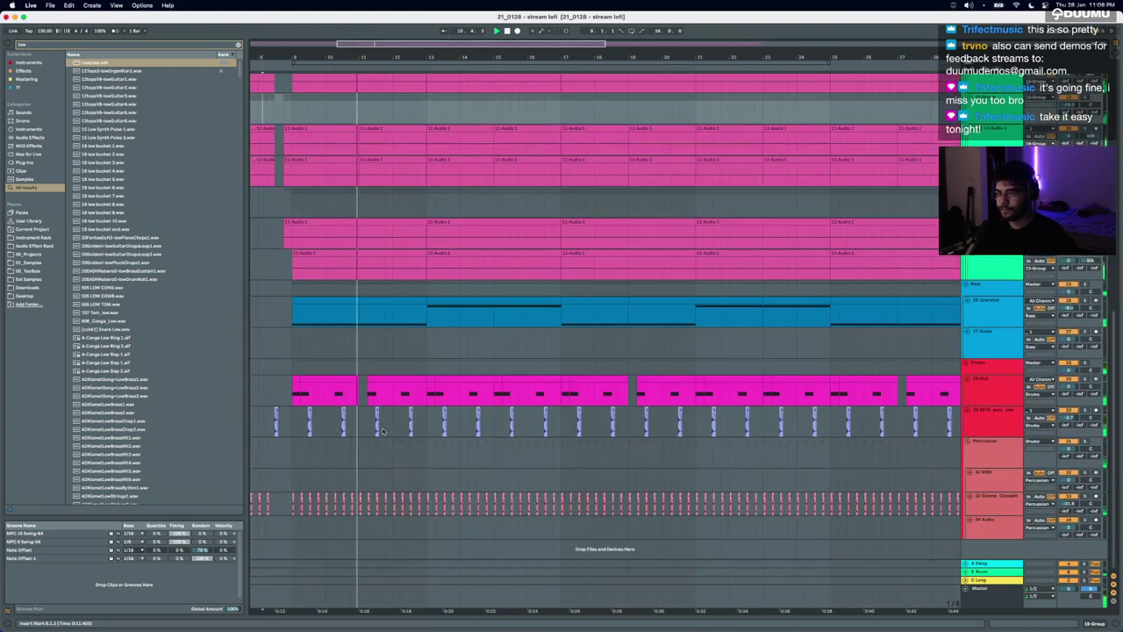
{"action": "scroll", "coordinate": [382, 427], "scroll_direction": "up", "scroll_amount": 2}
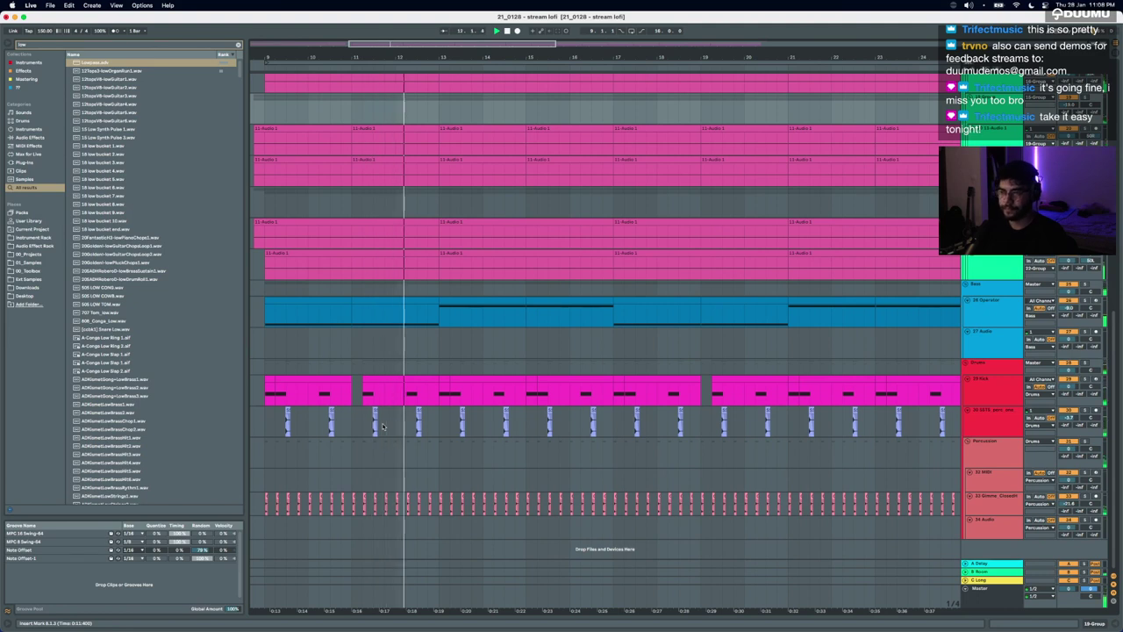
{"action": "left_click", "coordinate": [1073, 502]}
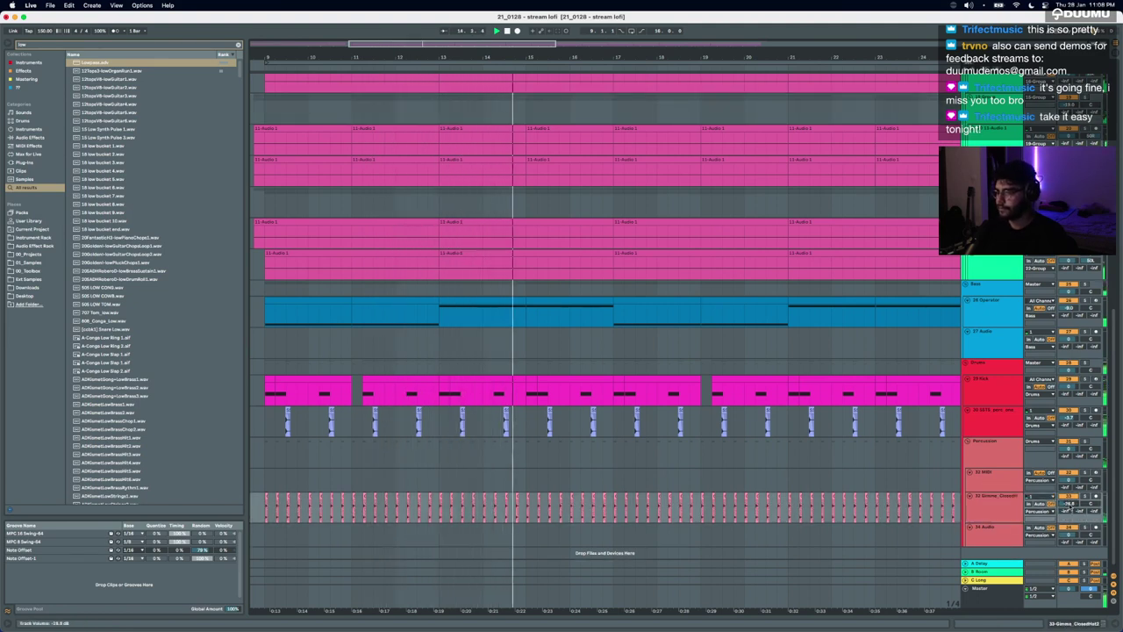
Step: Copy the Operator bass track into the green instruments group, directly above track 9's blue MIDI clips
{"action": "scroll", "coordinate": [899, 472], "scroll_direction": "right", "scroll_amount": 4}
{"action": "scroll", "coordinate": [900, 483], "scroll_direction": "down", "scroll_amount": 5}
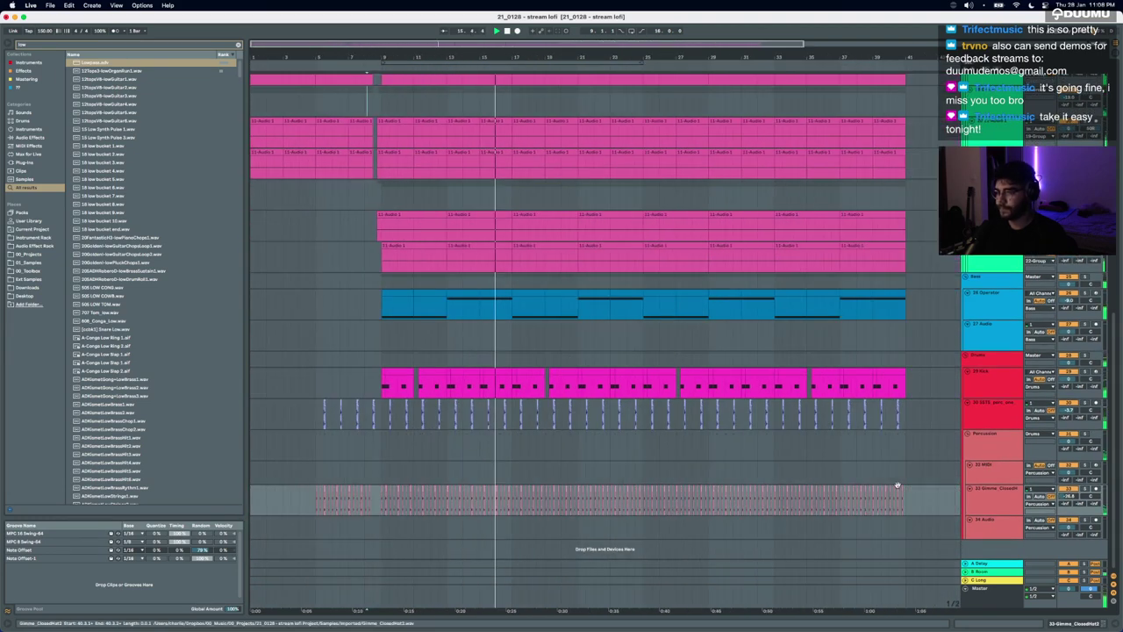
{"action": "scroll", "coordinate": [899, 487], "scroll_direction": "up", "scroll_amount": 10}
{"action": "scroll", "coordinate": [899, 488], "scroll_direction": "up", "scroll_amount": 2}
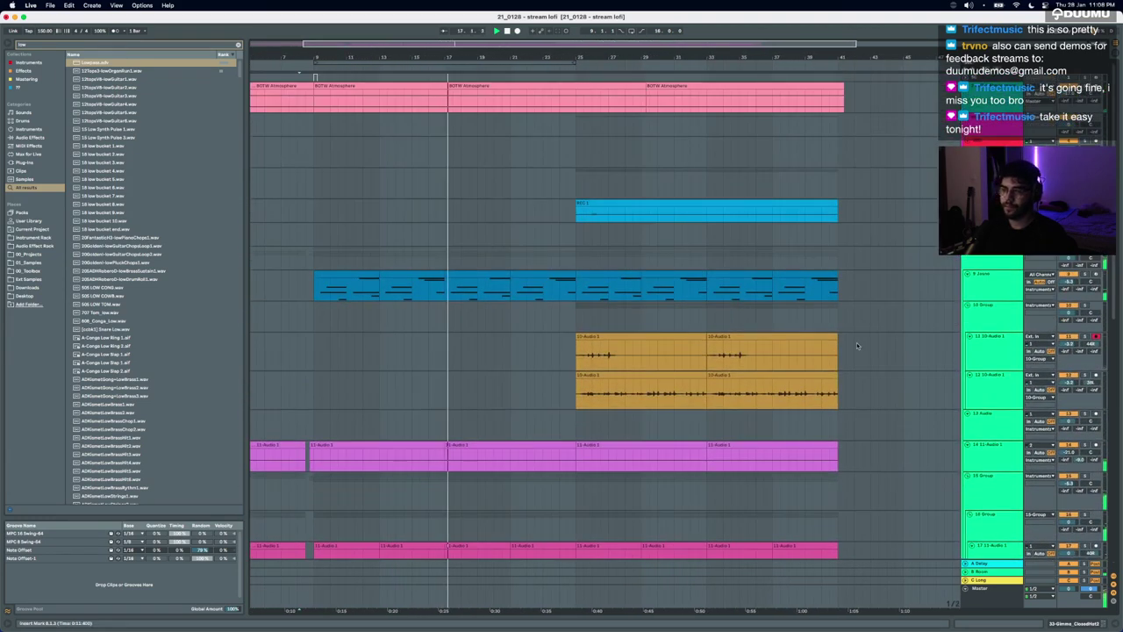
{"action": "left_click", "coordinate": [989, 290]}
{"action": "scroll", "coordinate": [800, 418], "scroll_direction": "down", "scroll_amount": 10}
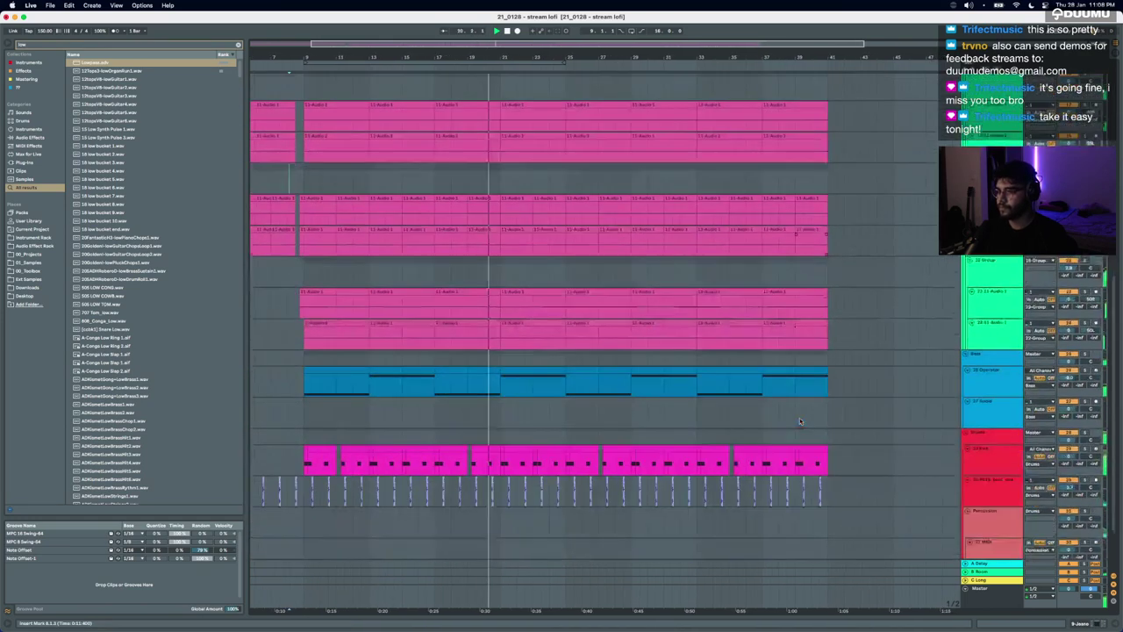
{"action": "scroll", "coordinate": [800, 421], "scroll_direction": "down", "scroll_amount": 1}
{"action": "left_click", "coordinate": [593, 340]}
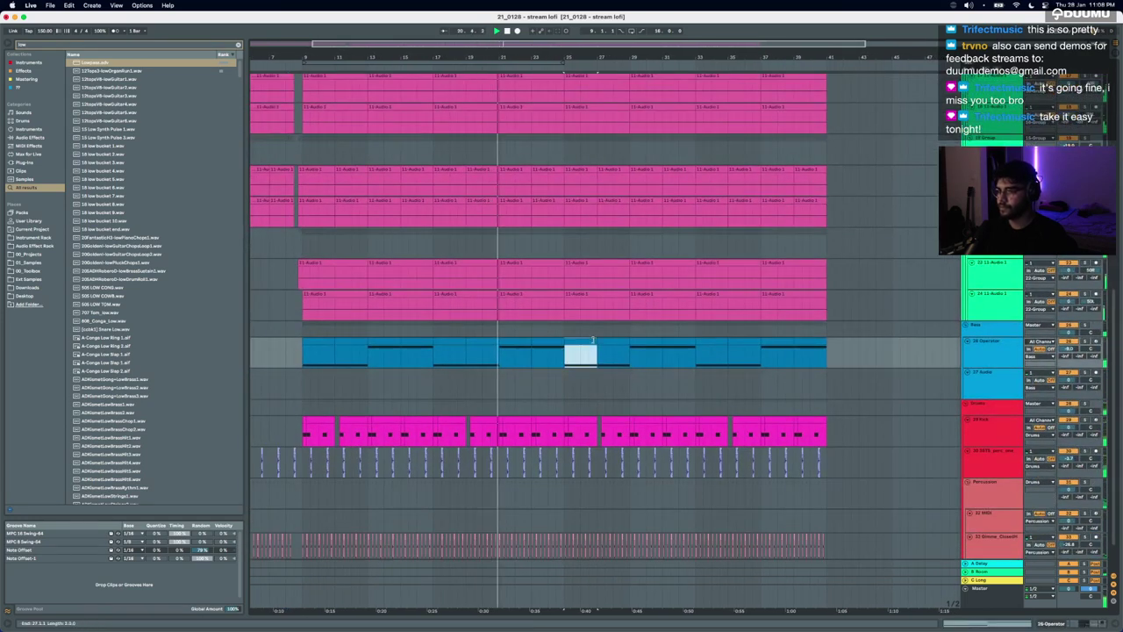
{"action": "left_click", "coordinate": [802, 340], "text": "shift"}
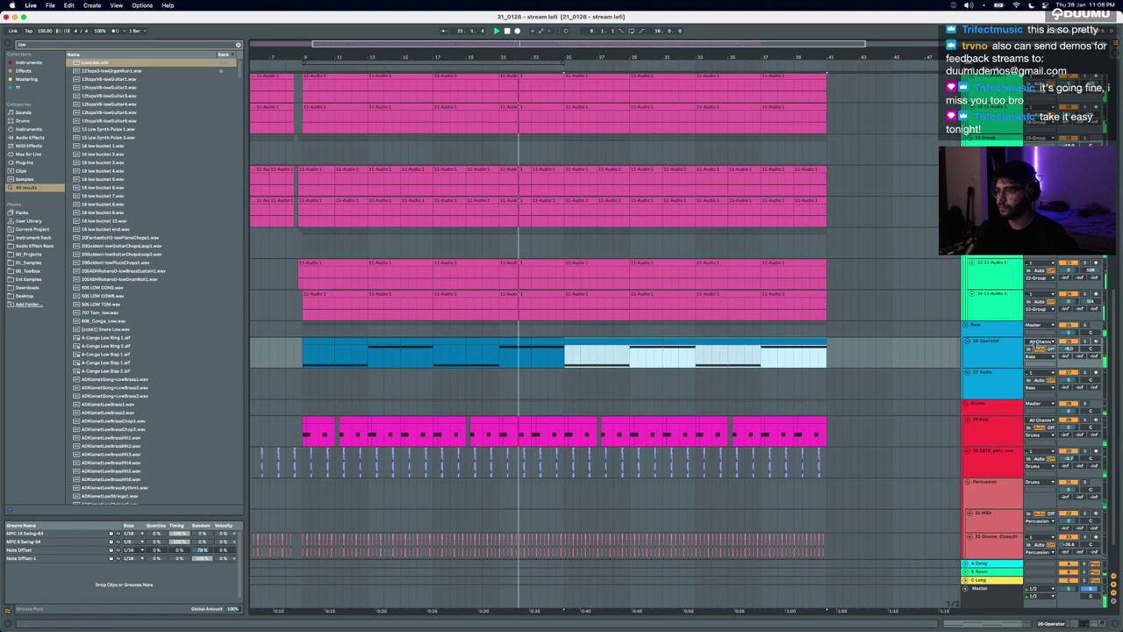
{"action": "left_click", "coordinate": [1004, 343]}
{"action": "scroll", "coordinate": [1018, 263], "scroll_direction": "up", "scroll_amount": 10}
{"action": "left_click", "coordinate": [993, 286]}
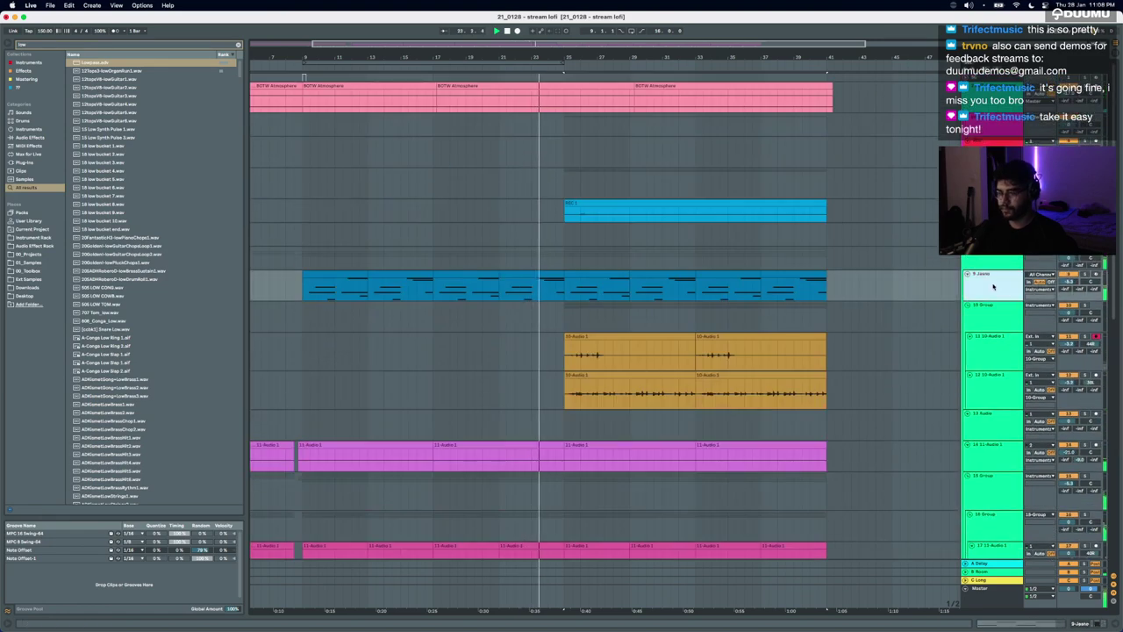
{"action": "key", "text": "ctrl+d"}
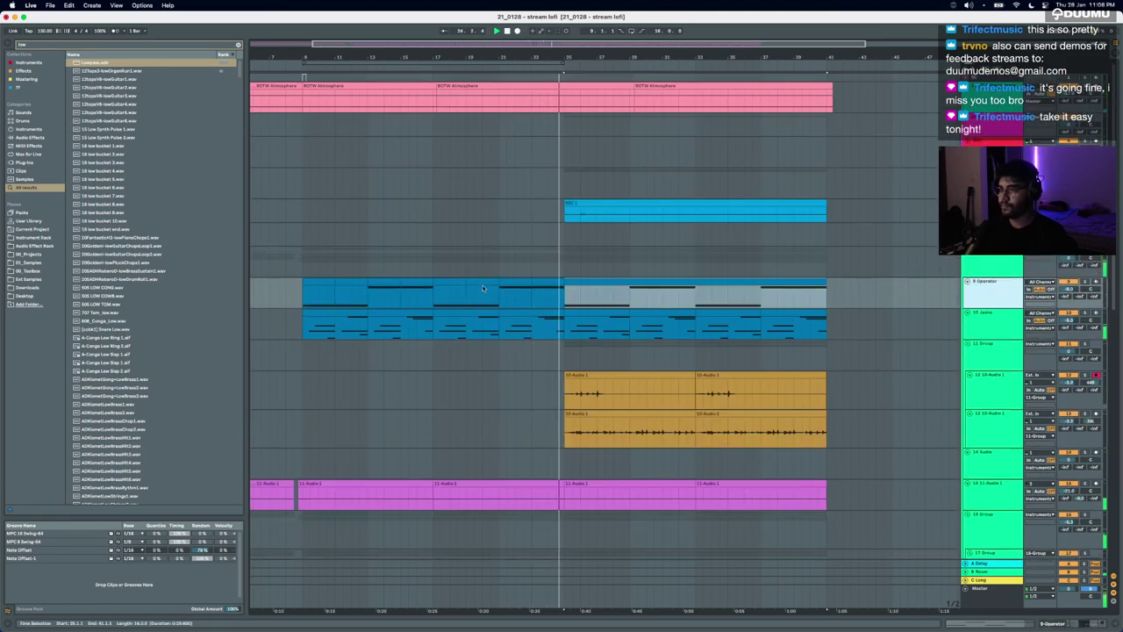
Step: Delete the copied Operator track's clips from bar 9 to bar 25
{"action": "left_click", "coordinate": [544, 282]}
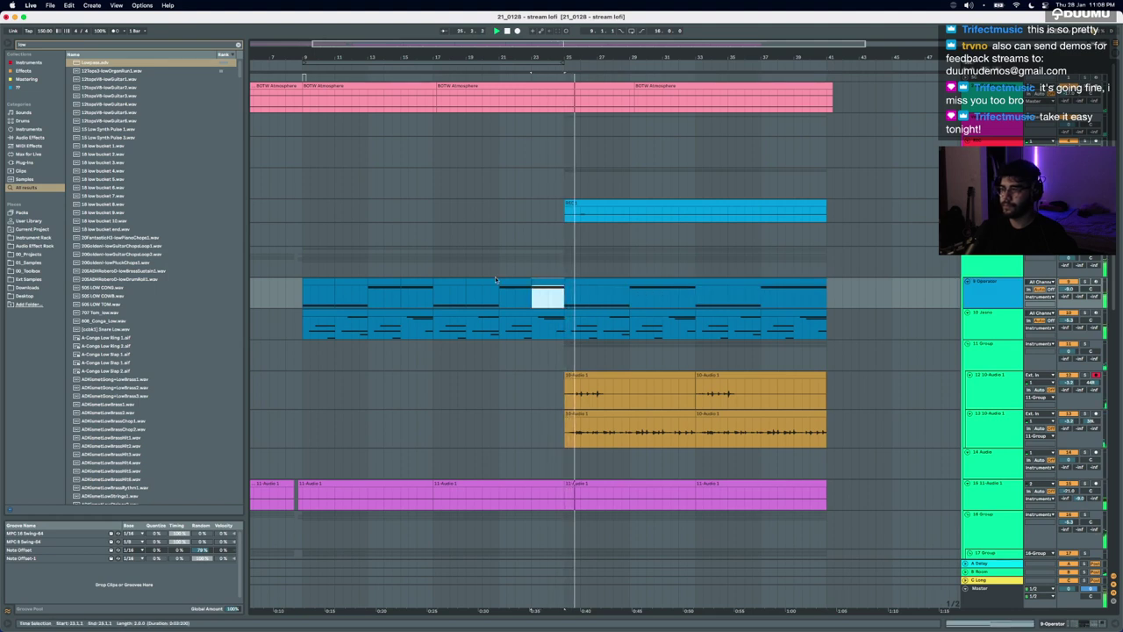
{"action": "left_click", "coordinate": [317, 280], "text": "shift"}
{"action": "key", "text": "Delete"}
Step: Consolidate the copied Operator track's clips from bar 25 to bar 41 and transpose all their notes up two octaves
{"action": "left_click", "coordinate": [601, 299]}
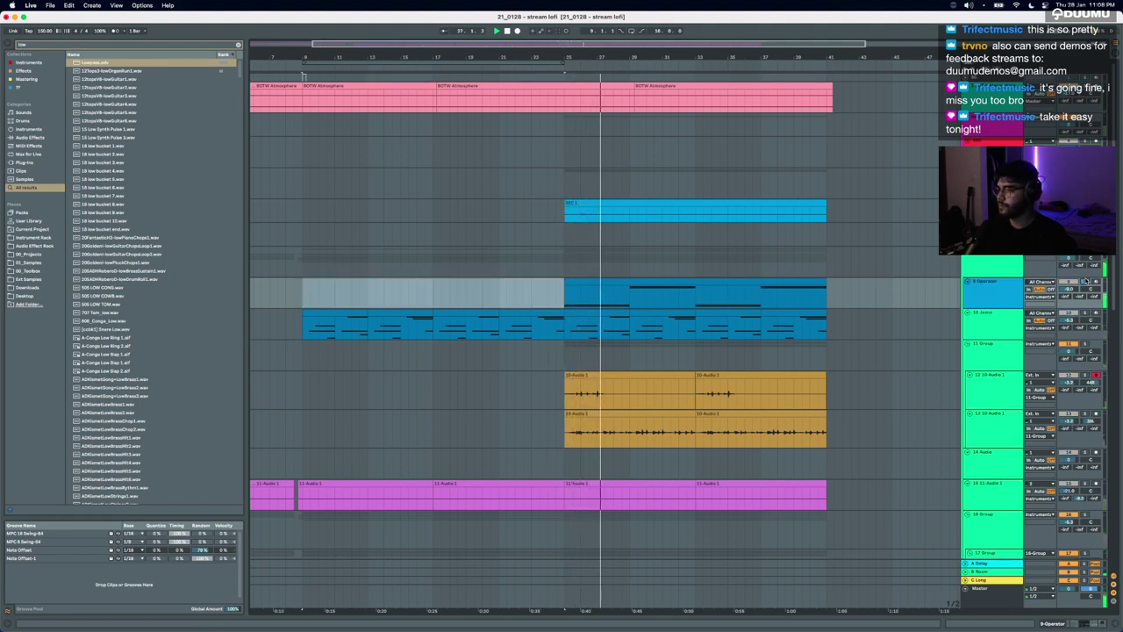
{"action": "left_click", "coordinate": [708, 284]}
{"action": "double_click", "coordinate": [708, 284]}
{"action": "left_click", "coordinate": [710, 287]}
{"action": "key", "text": "space"}
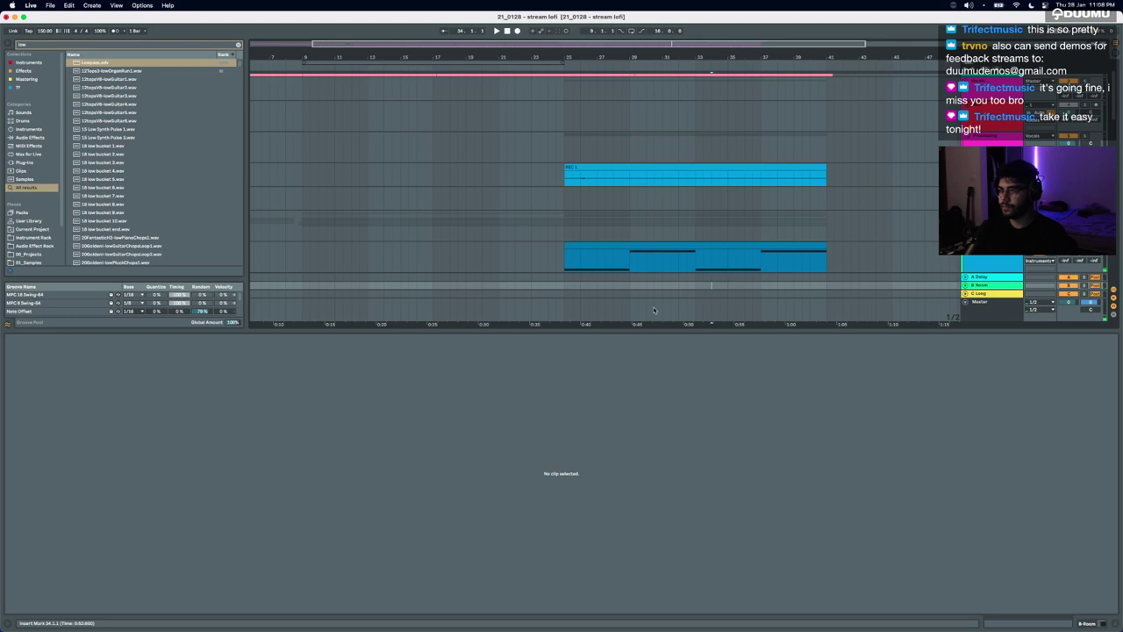
{"action": "left_click", "coordinate": [658, 244]}
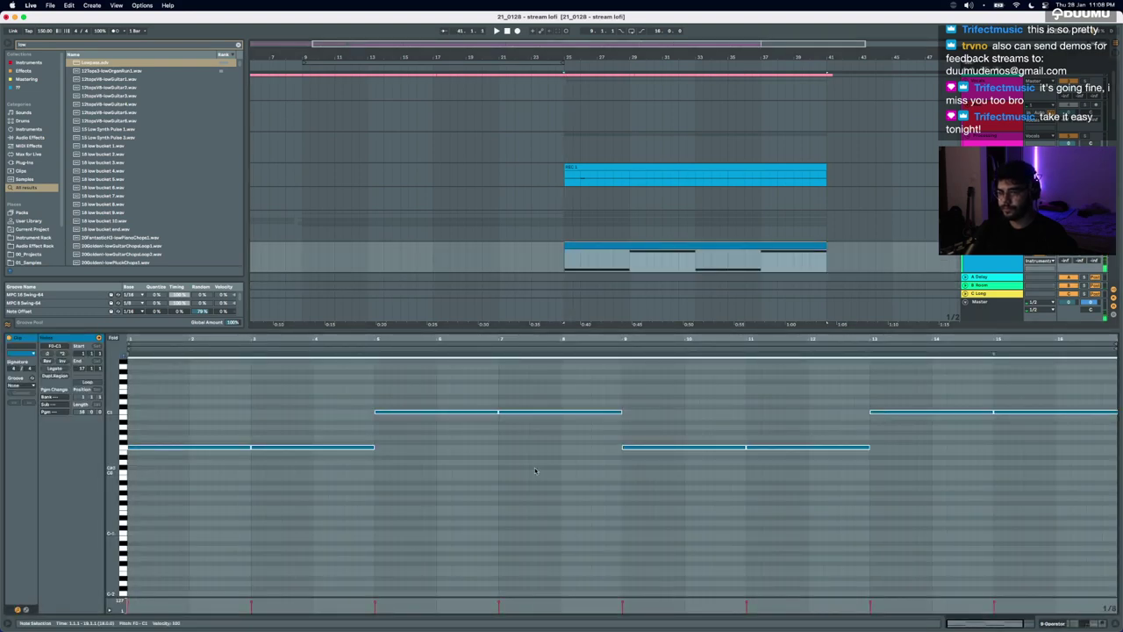
{"action": "scroll", "coordinate": [535, 471], "scroll_direction": "down", "scroll_amount": 3}
Step: Search the browser for "wavetable", load Wavetable in place of the copied track's Operator and delete the Dynamic Tube effect
{"action": "key", "text": "super+f"}
{"action": "type", "text": "w"}
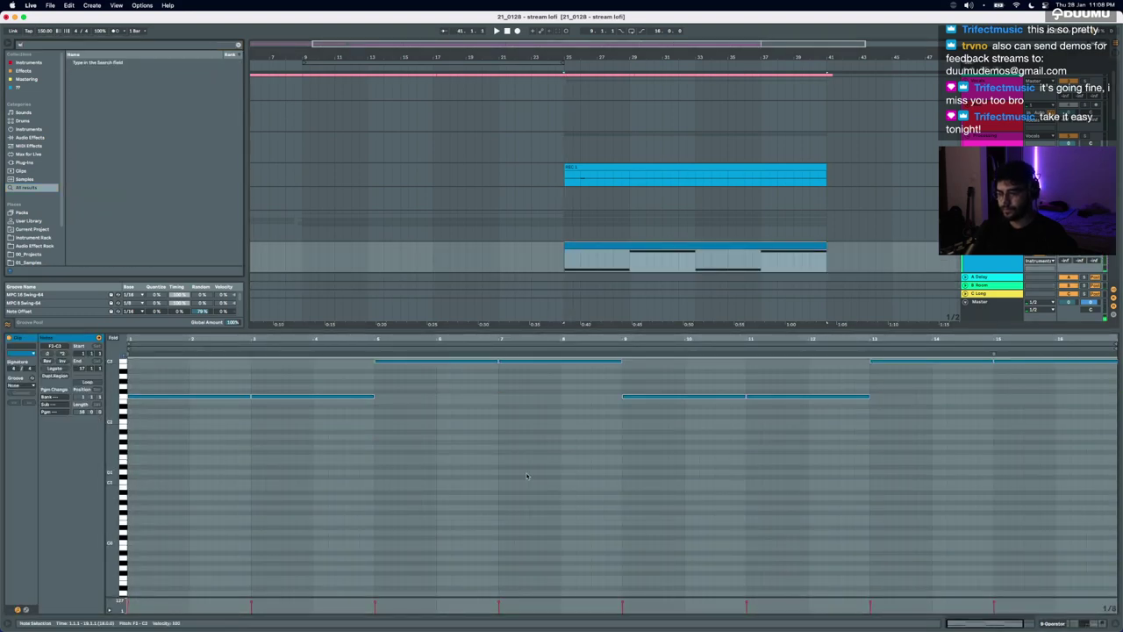
{"action": "type", "text": "a"}
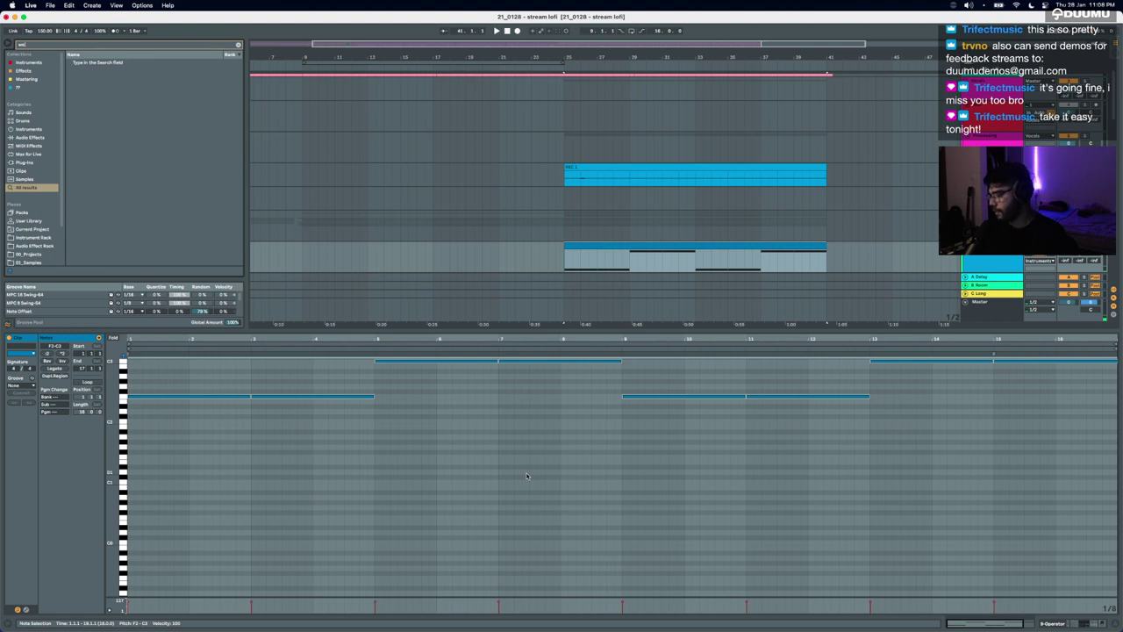
{"action": "type", "text": "vetable"}
{"action": "key", "text": "Down"}
{"action": "key", "text": "Return"}
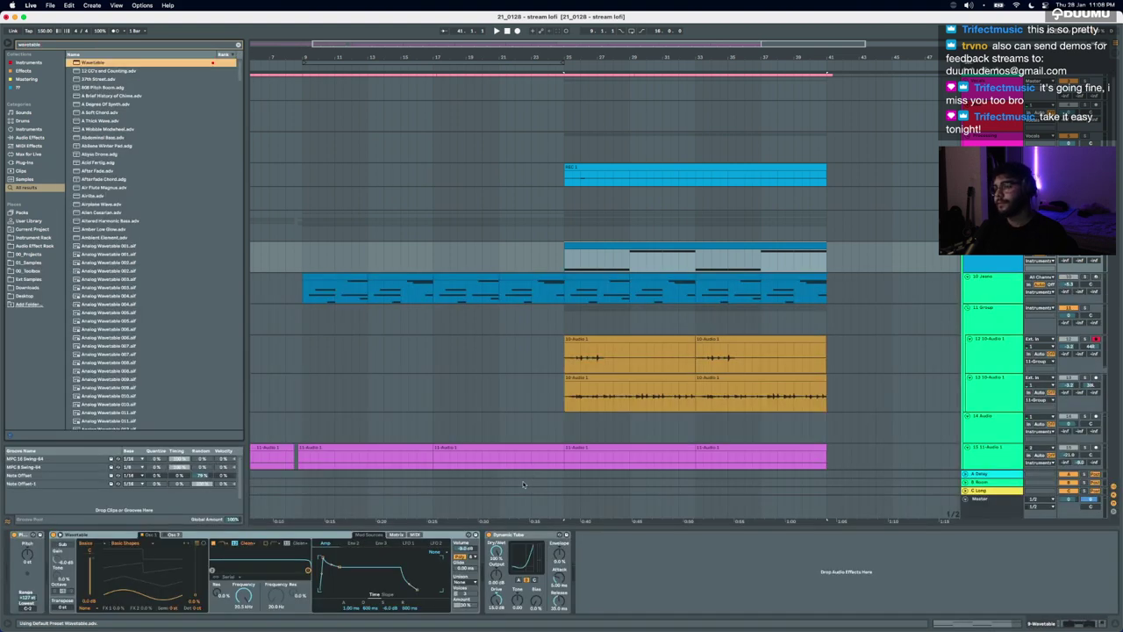
{"action": "left_click", "coordinate": [507, 536]}
{"action": "key", "text": "Delete"}
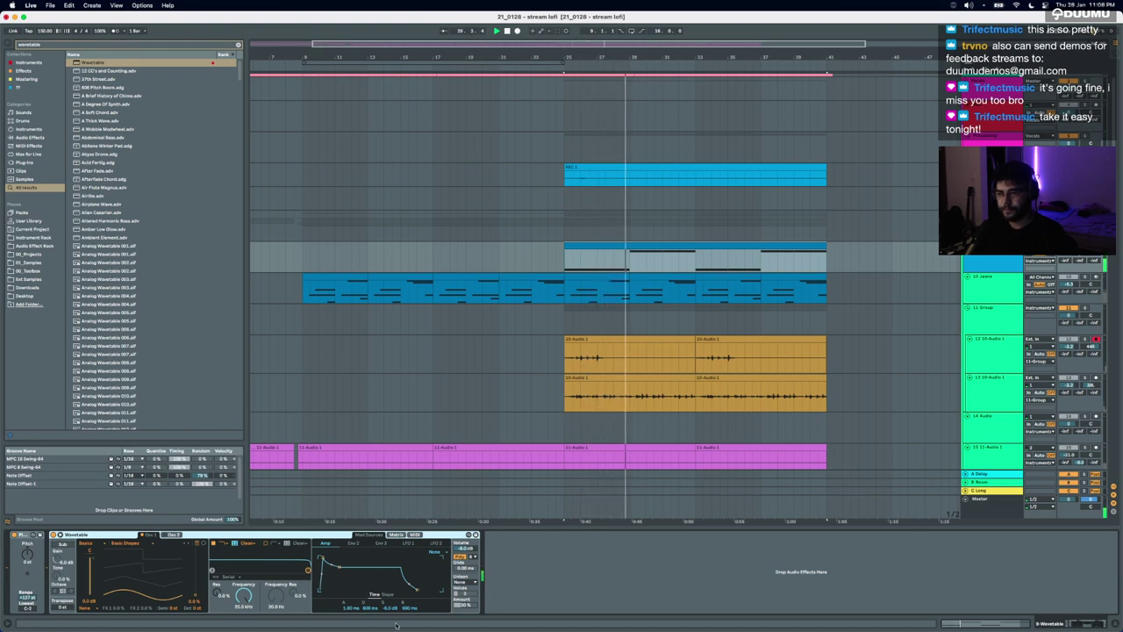
Step: Lengthen Wavetable's amp envelope decay with no sustain, set its unison mode to Noise and raise the unison amount
{"action": "left_click_drag", "start_coordinate": [389, 606], "coordinate": [390, 612]}
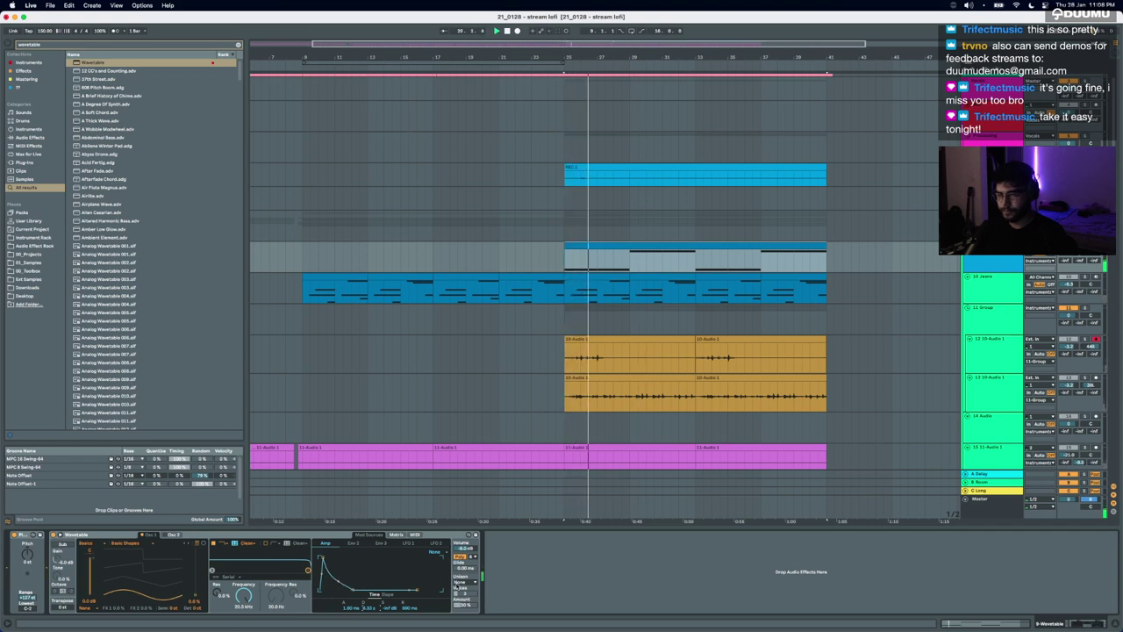
{"action": "left_click", "coordinate": [461, 582]}
{"action": "left_click", "coordinate": [465, 555]}
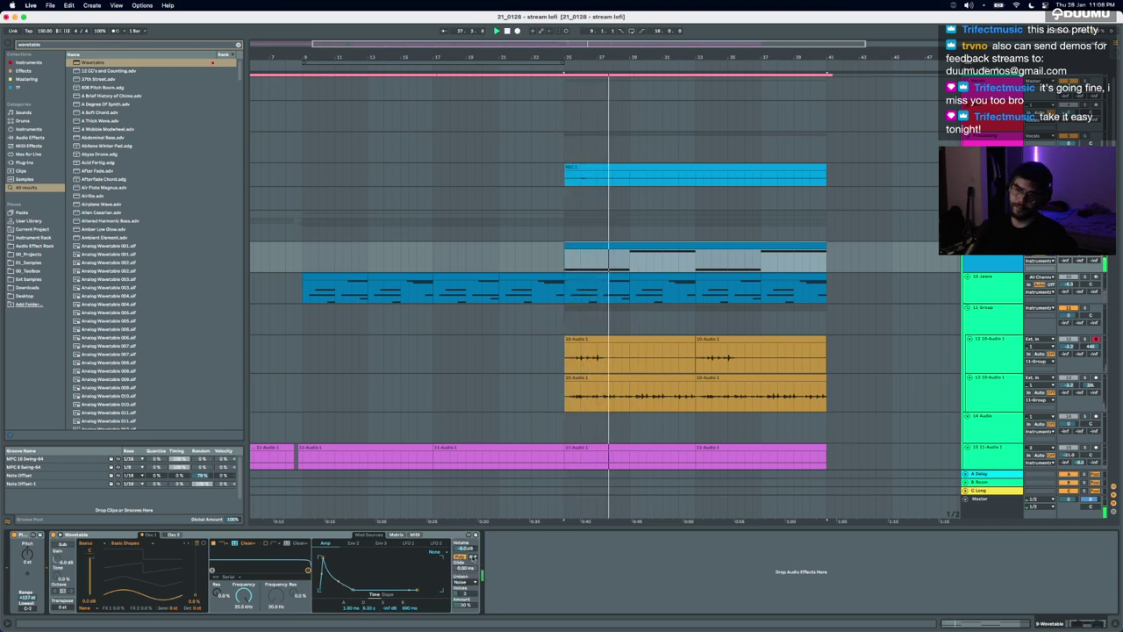
{"action": "left_click_drag", "start_coordinate": [463, 605], "coordinate": [462, 595]}
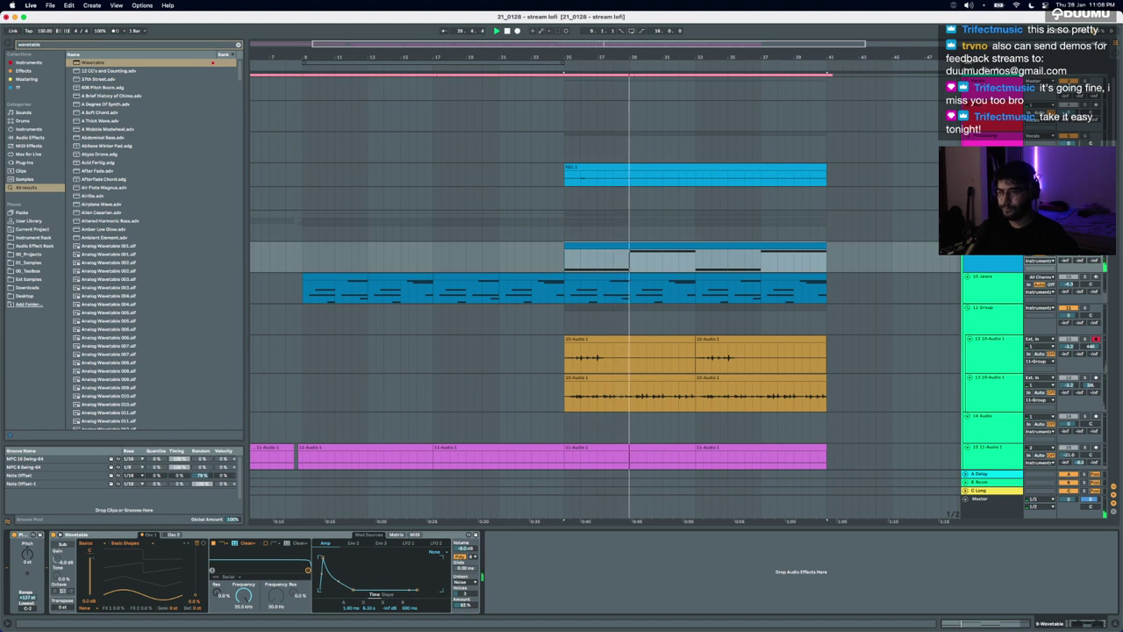
Step: Assign LFO 1 to Pitch in Wavetable's modulation matrix and lower LFO 1's amount for a subtle vibrato
{"action": "left_click", "coordinate": [415, 536]}
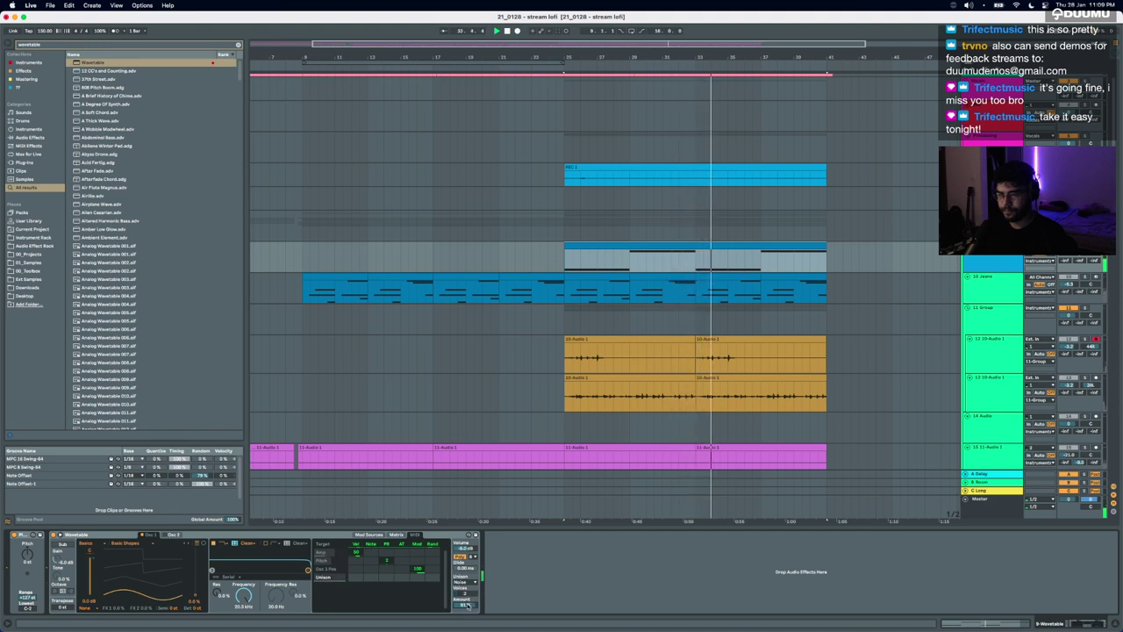
{"action": "left_click", "coordinate": [396, 536]}
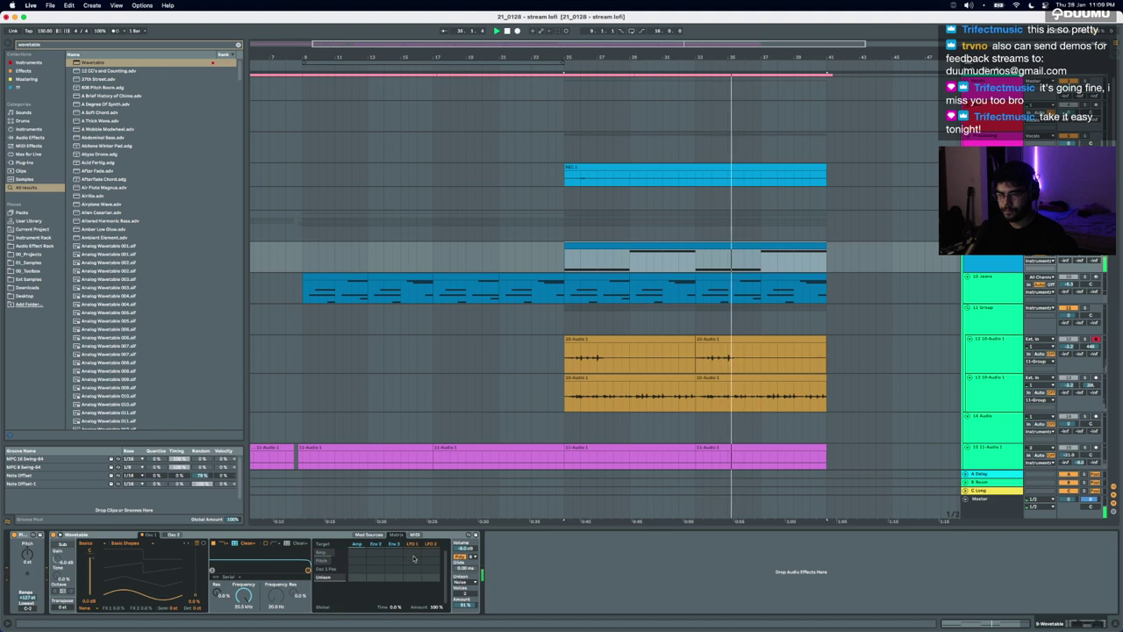
{"action": "left_click_drag", "start_coordinate": [413, 560], "coordinate": [414, 556]}
{"action": "left_click", "coordinate": [413, 545]}
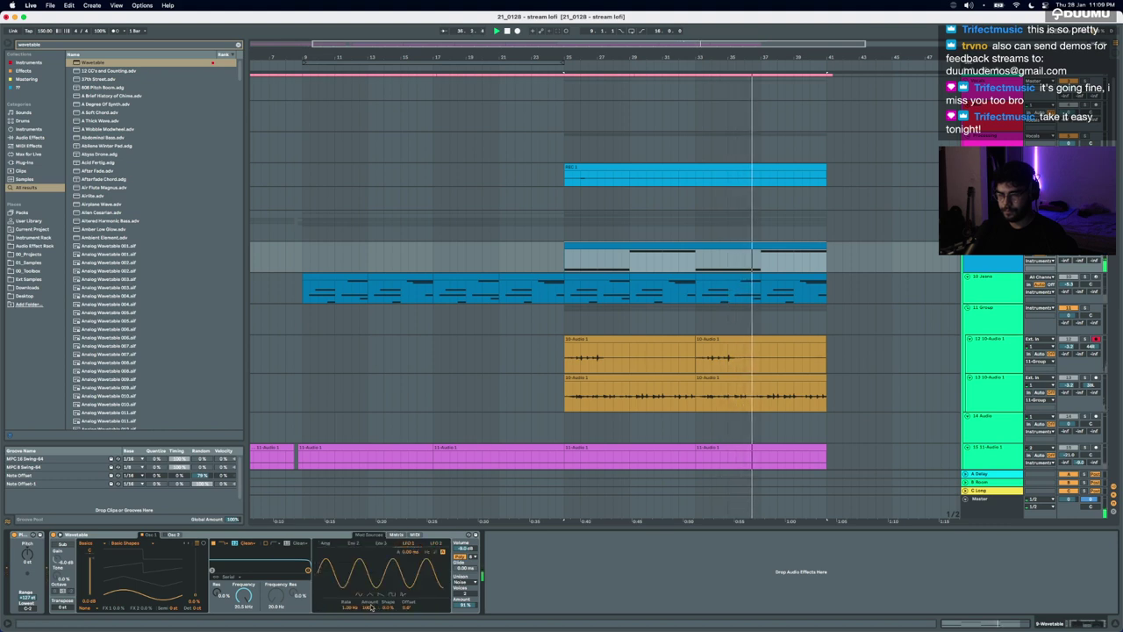
{"action": "left_click_drag", "start_coordinate": [371, 607], "coordinate": [370, 630]}
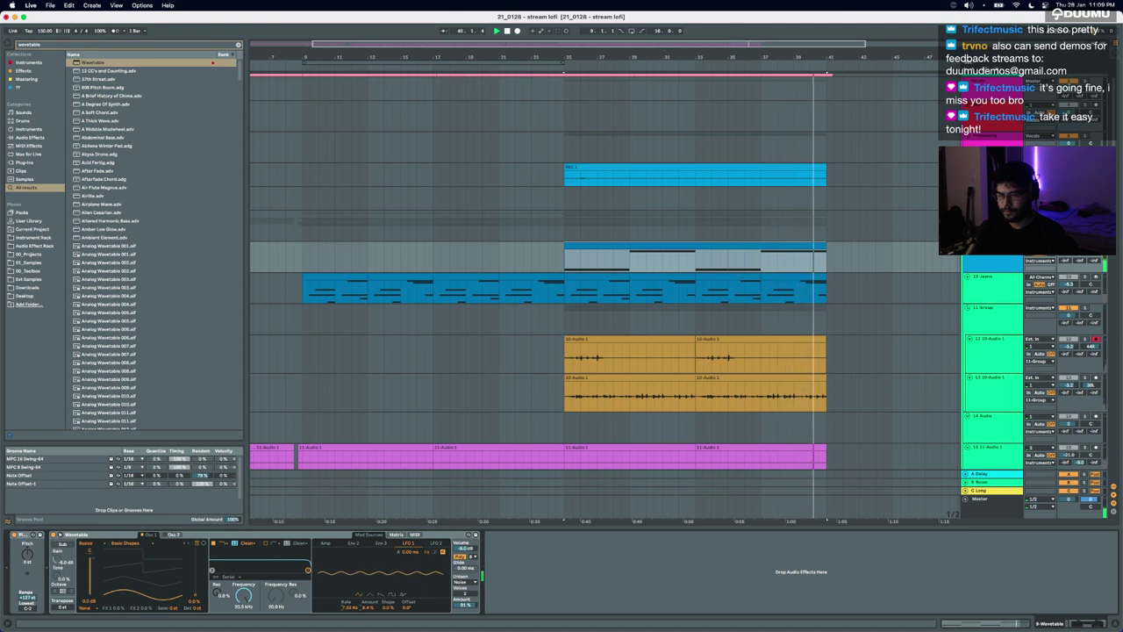
Step: Open the Wavetable clip and stack C3, E3 and A3 notes above its F2 notes, checking the chord in playback
{"action": "double_click", "coordinate": [590, 244]}
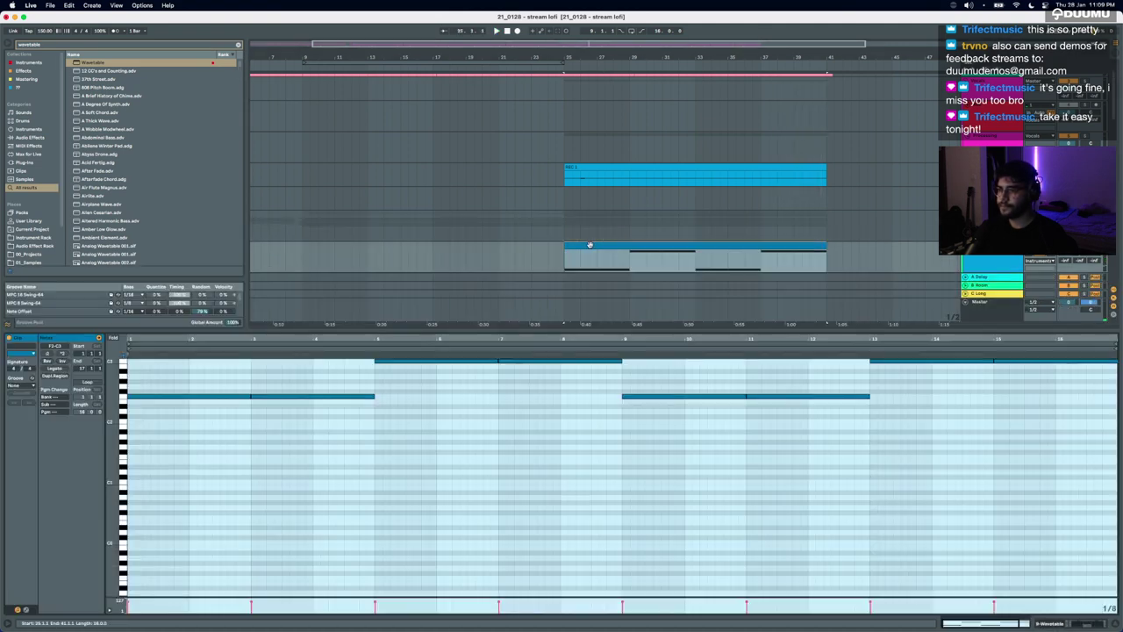
{"action": "left_click", "coordinate": [123, 397]}
{"action": "scroll", "coordinate": [146, 447], "scroll_direction": "up", "scroll_amount": 4}
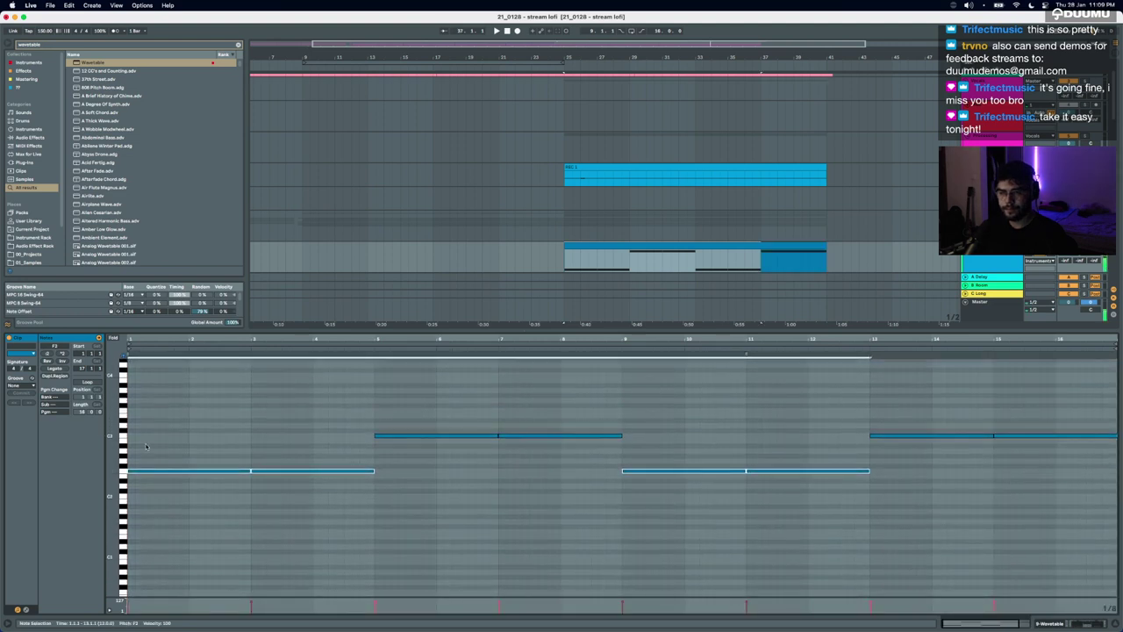
{"action": "left_click_drag", "start_coordinate": [164, 473], "coordinate": [166, 419]}
{"action": "key", "text": "space"}
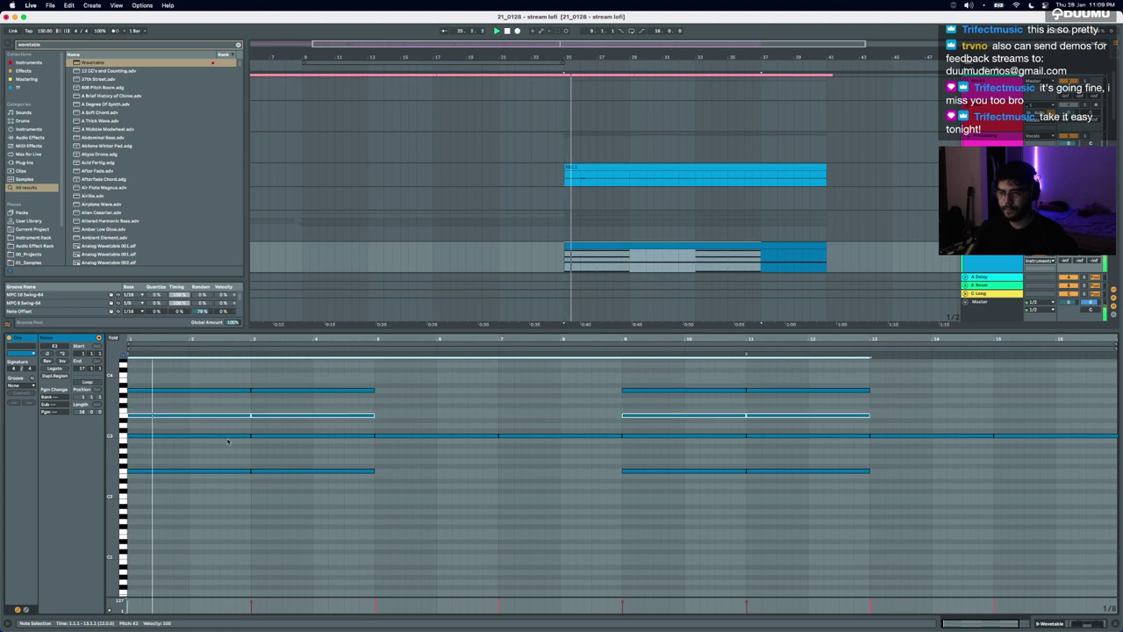
{"action": "scroll", "coordinate": [237, 443], "scroll_direction": "up", "scroll_amount": 3}
{"action": "scroll", "coordinate": [237, 444], "scroll_direction": "up", "scroll_amount": 2}
{"action": "key", "text": "space"}
Step: Stack G3, B3, C4 and E4 above the C3 notes in clip bars 5 to 9, and add G3 to the opening F chord
{"action": "mouse_move", "coordinate": [445, 469]}
{"action": "left_mouse_down"}
{"action": "mouse_move", "coordinate": [541, 507]}
{"action": "mouse_move", "coordinate": [539, 414]}
{"action": "mouse_move", "coordinate": [537, 440]}
{"action": "left_mouse_up"}
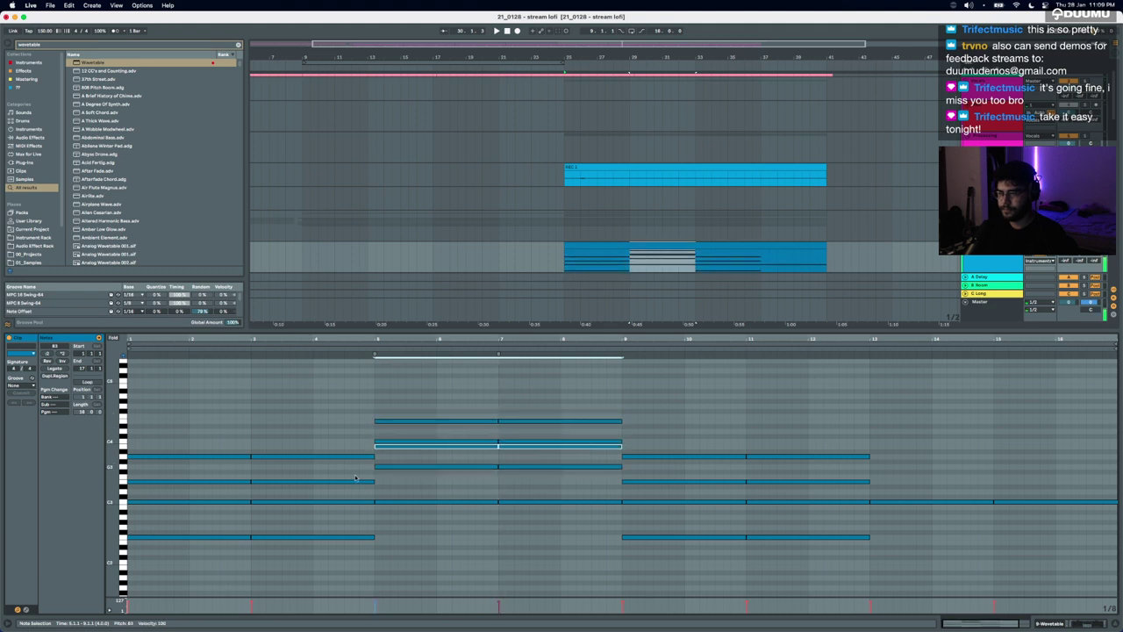
{"action": "key", "text": "space"}
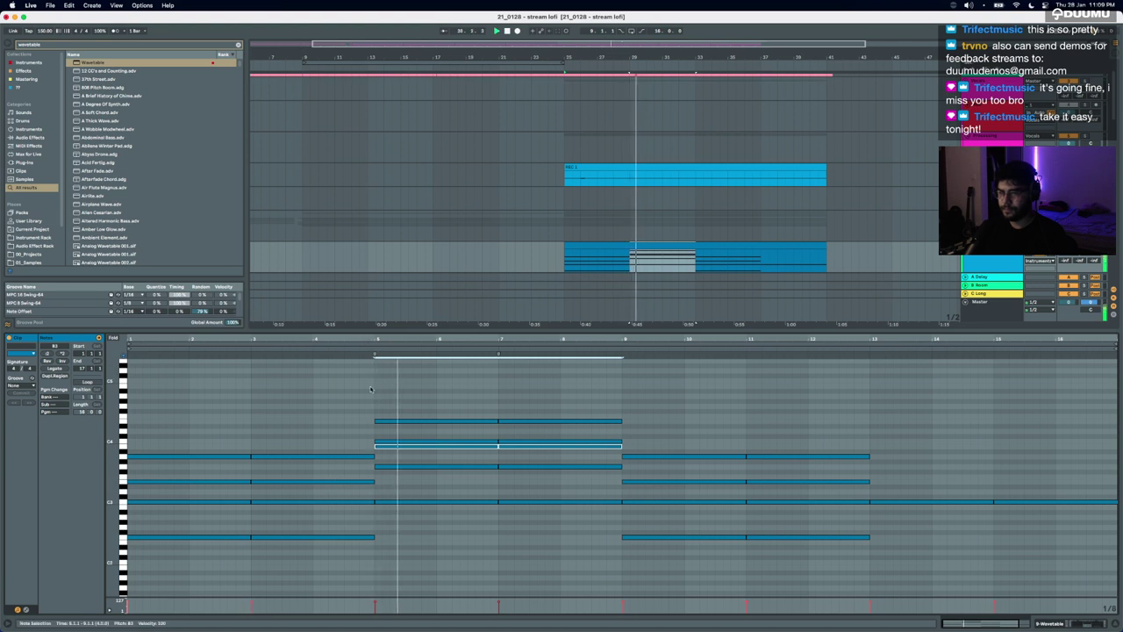
{"action": "key", "text": "space"}
{"action": "left_click", "coordinate": [222, 482]}
{"action": "mouse_move", "coordinate": [222, 481]}
{"action": "left_mouse_down"}
{"action": "mouse_move", "coordinate": [223, 493]}
{"action": "mouse_move", "coordinate": [226, 471]}
{"action": "left_mouse_up"}
Step: Duplicate the clip's first eight bars of chords over its last eight bars
{"action": "left_click_drag", "start_coordinate": [236, 431], "coordinate": [222, 609]}
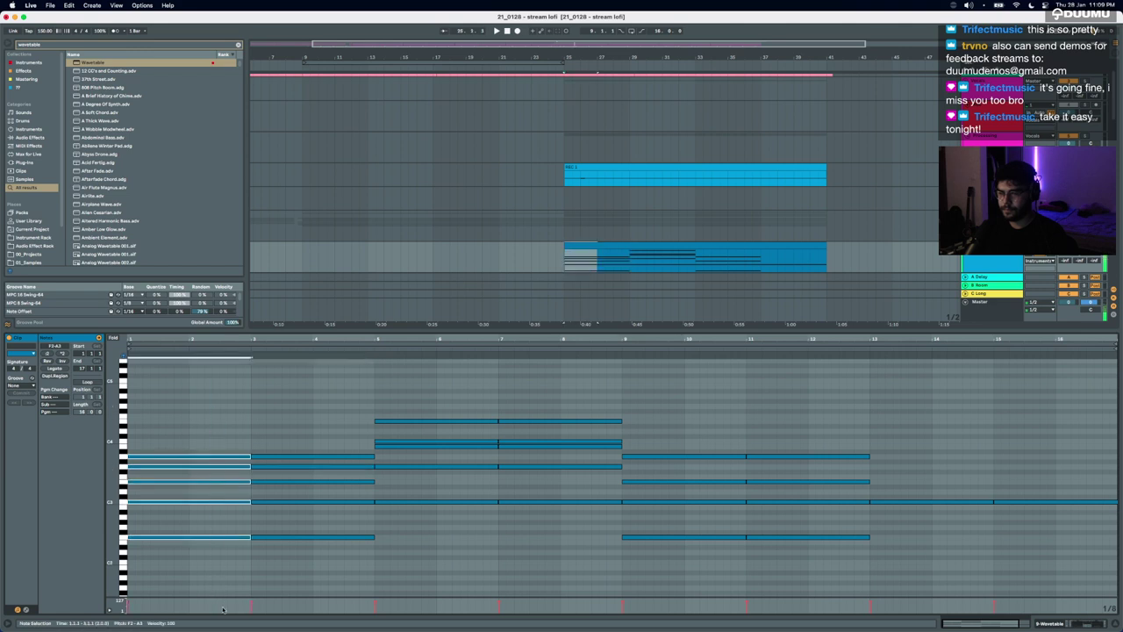
{"action": "left_click_drag", "start_coordinate": [191, 561], "coordinate": [605, 360]}
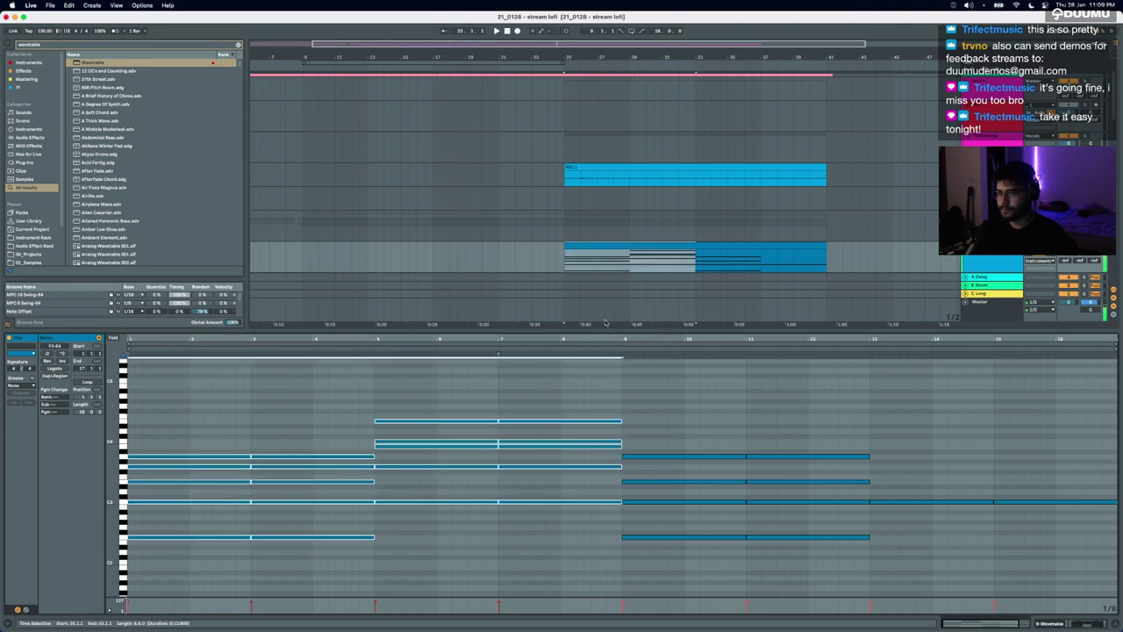
{"action": "key", "text": "super+d"}
{"action": "key", "text": "super+a"}
{"action": "key", "text": "shift+Down"}
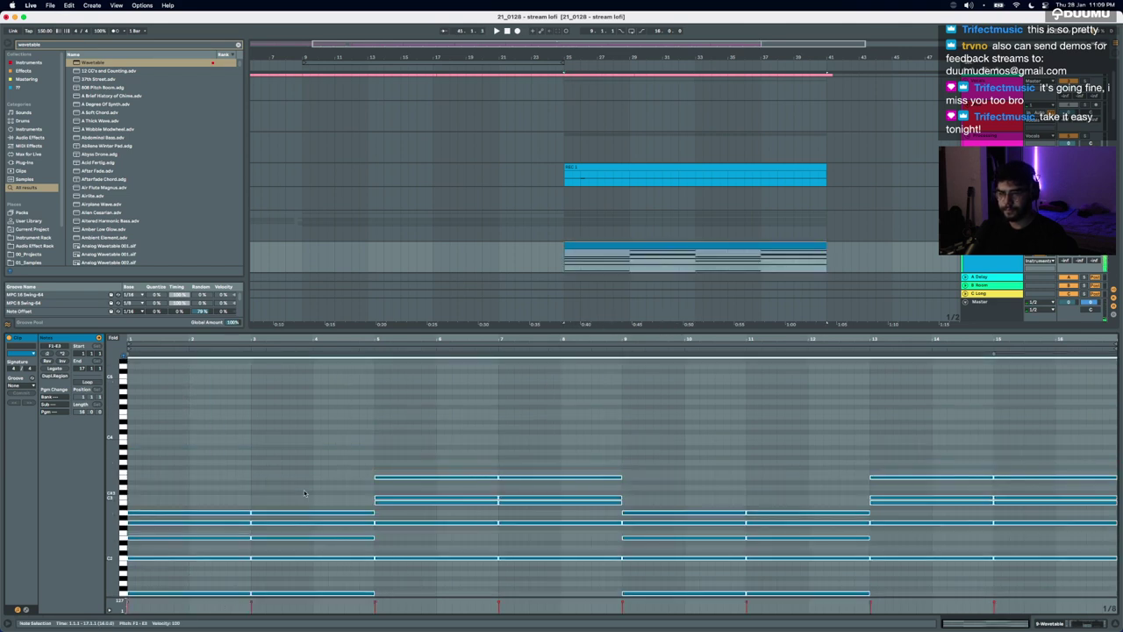
{"action": "key", "text": "shift+Up"}
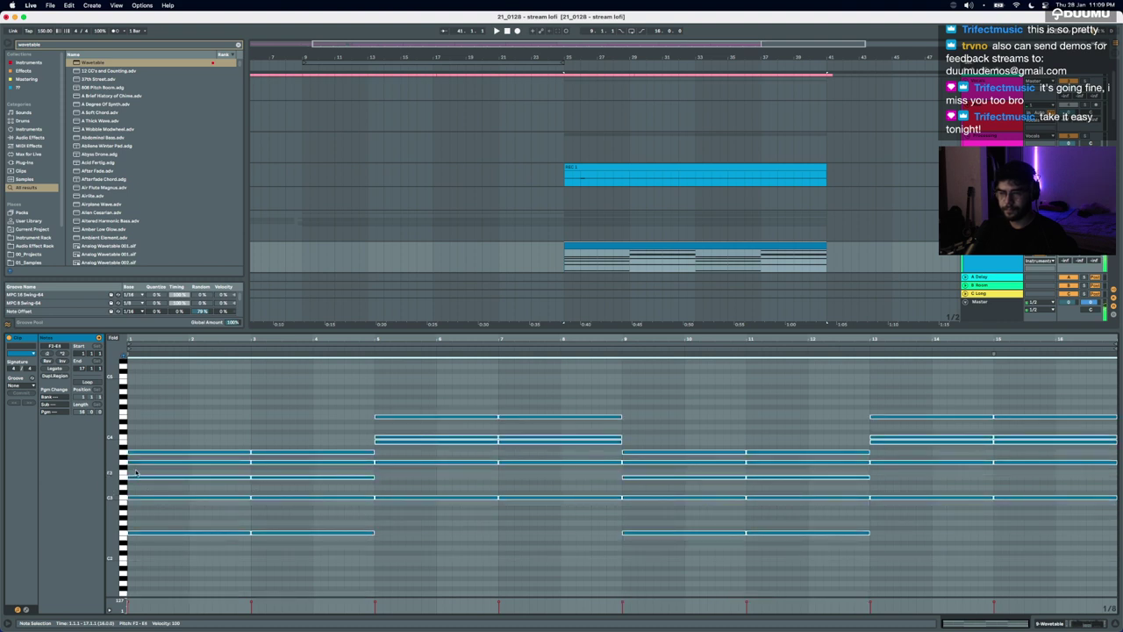
Step: Transpose the lowest note of every chord, F2 and C3, down one octave
{"action": "left_click", "coordinate": [359, 533]}
{"action": "left_click", "coordinate": [443, 498], "text": "shift"}
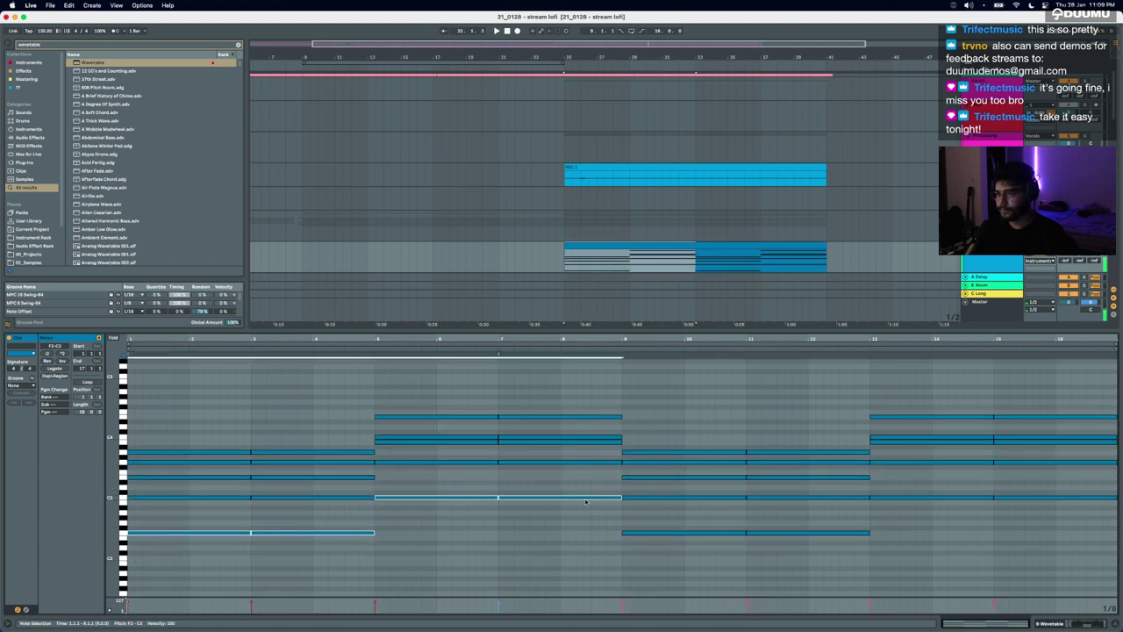
{"action": "left_click", "coordinate": [772, 532], "text": "shift"}
{"action": "left_click", "coordinate": [922, 498], "text": "shift"}
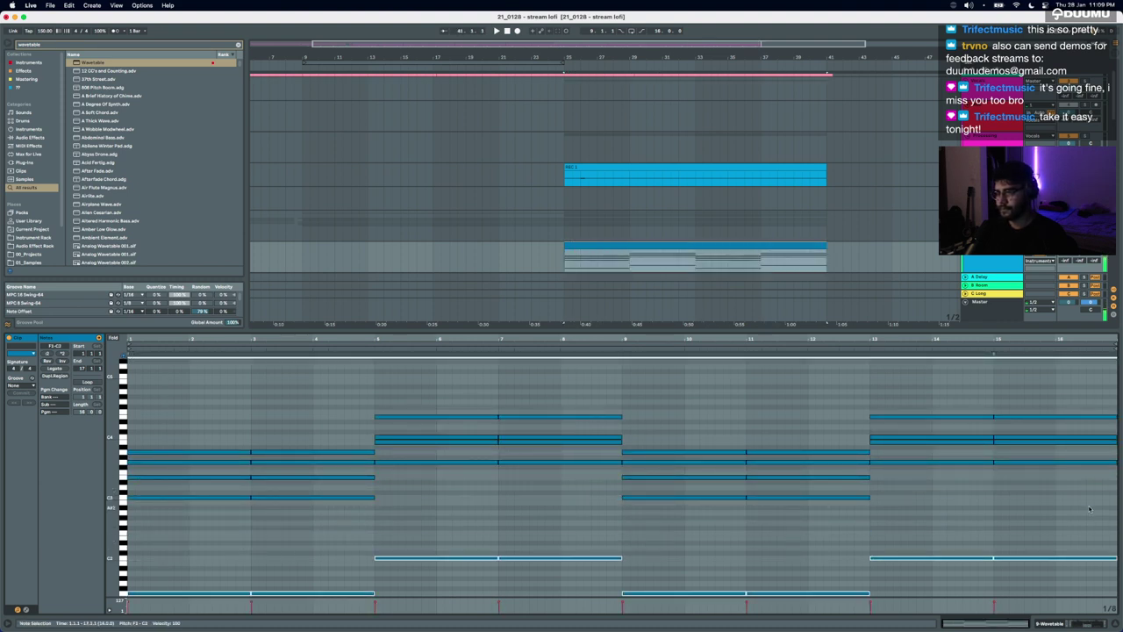
{"action": "key", "text": "shift+Down"}
{"action": "scroll", "coordinate": [947, 512], "scroll_direction": "up", "scroll_amount": 2}
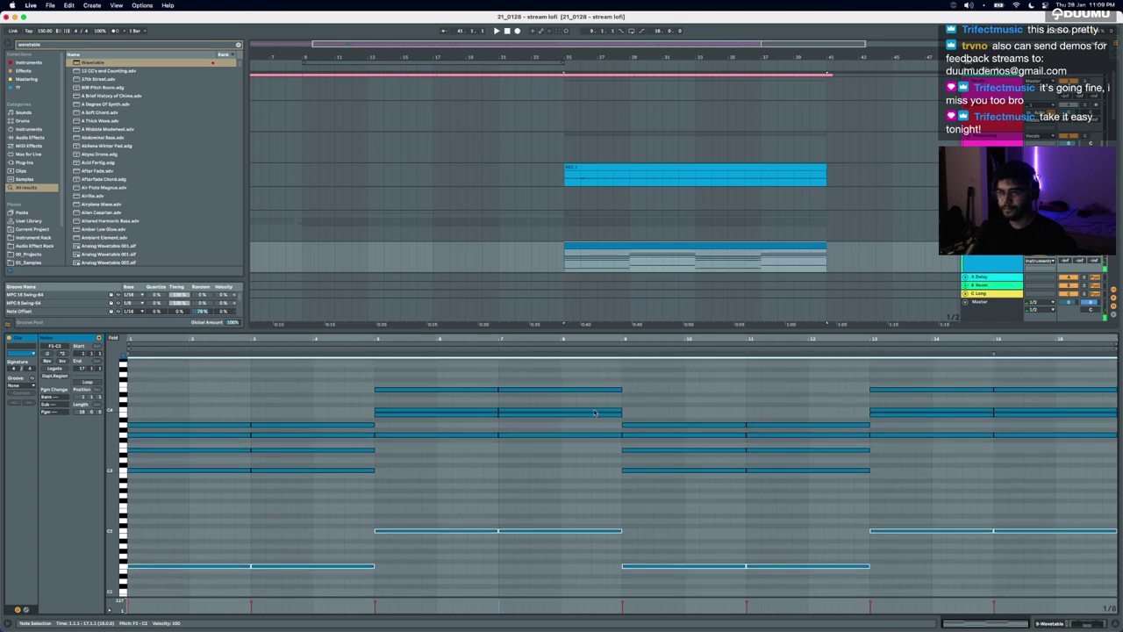
Step: Transpose all C4 and E4 chord notes down one octave and play the result
{"action": "left_click_drag", "start_coordinate": [125, 391], "coordinate": [125, 411]}
{"action": "key", "text": "shift+Down"}
{"action": "key", "text": "space"}
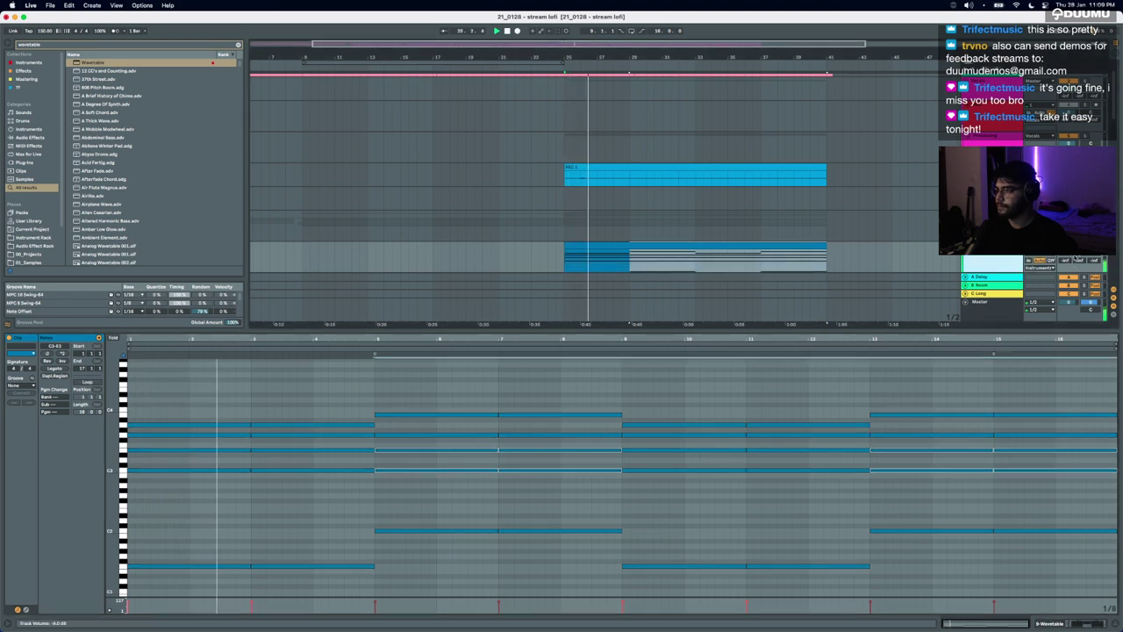
Step: Raise Wavetable's amp envelope attack to about 4 ms and replay the section
{"action": "left_click", "coordinate": [1056, 623]}
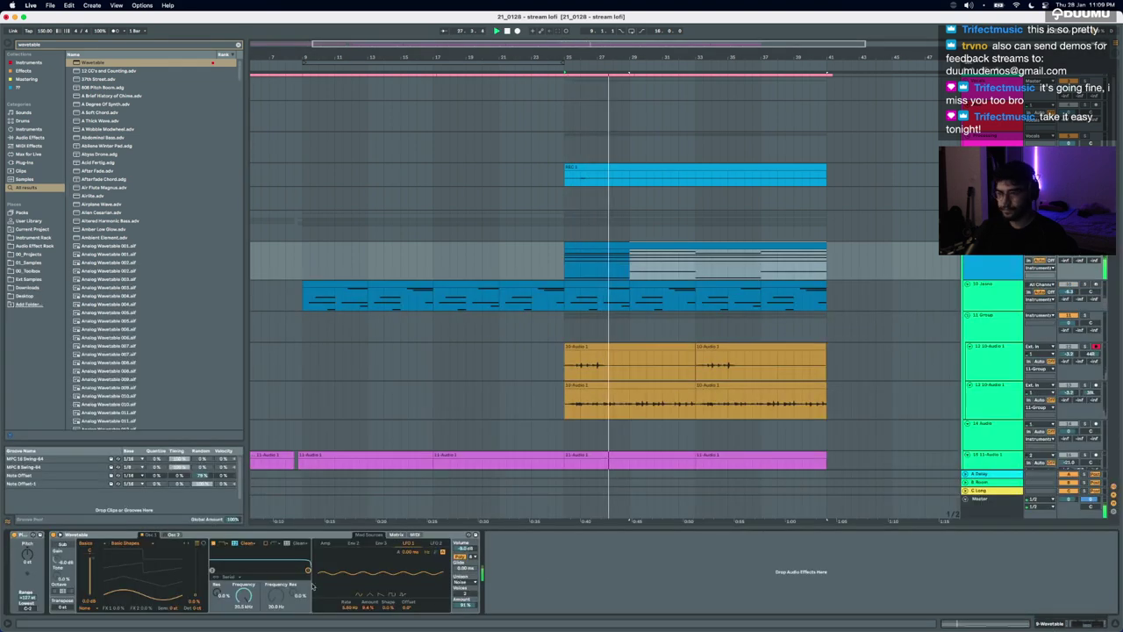
{"action": "left_click", "coordinate": [327, 543]}
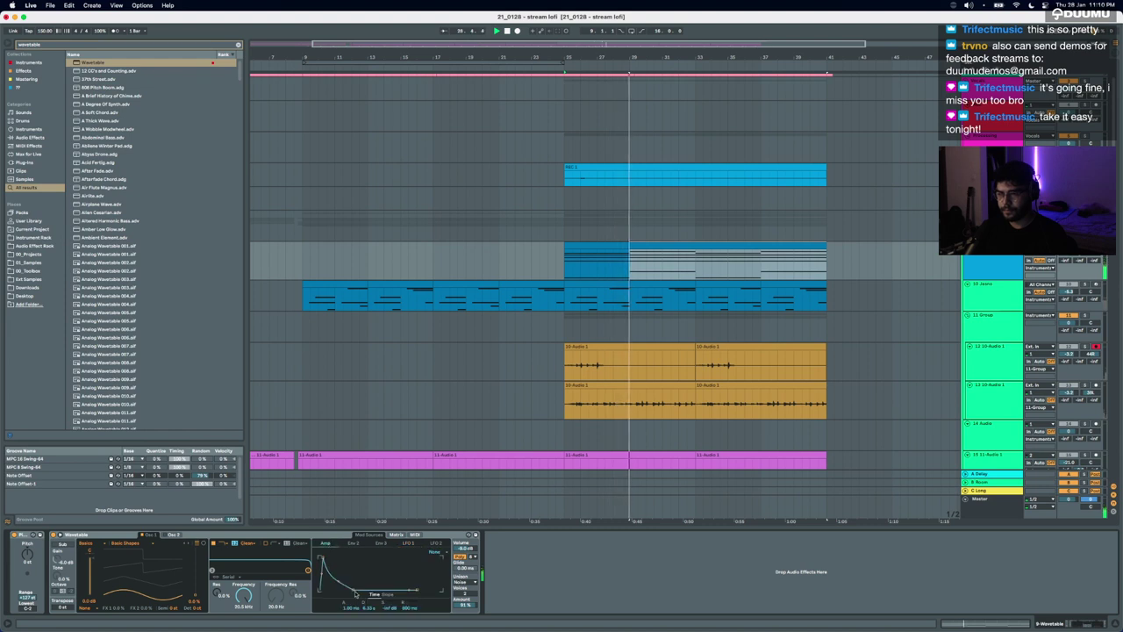
{"action": "left_click_drag", "start_coordinate": [324, 559], "coordinate": [326, 559]}
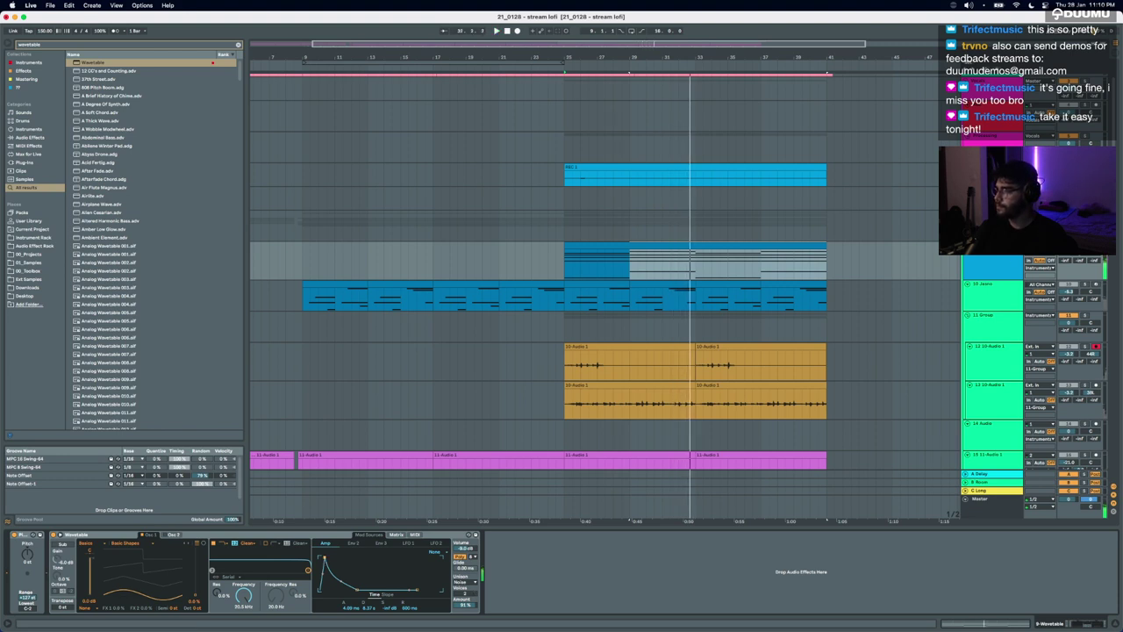
{"action": "key", "text": "space"}
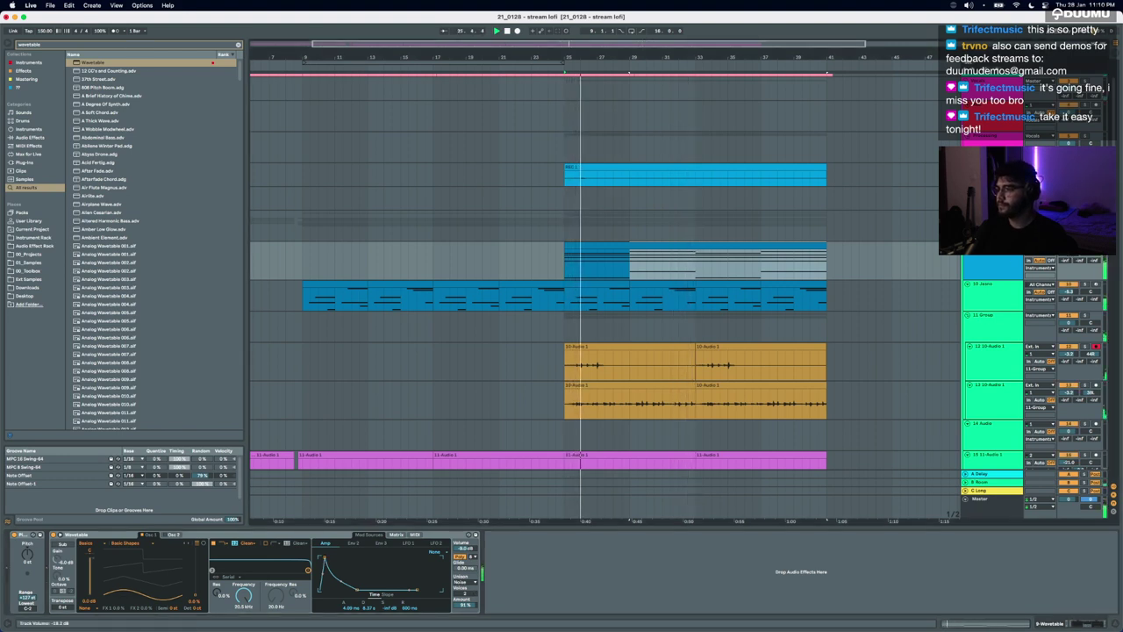
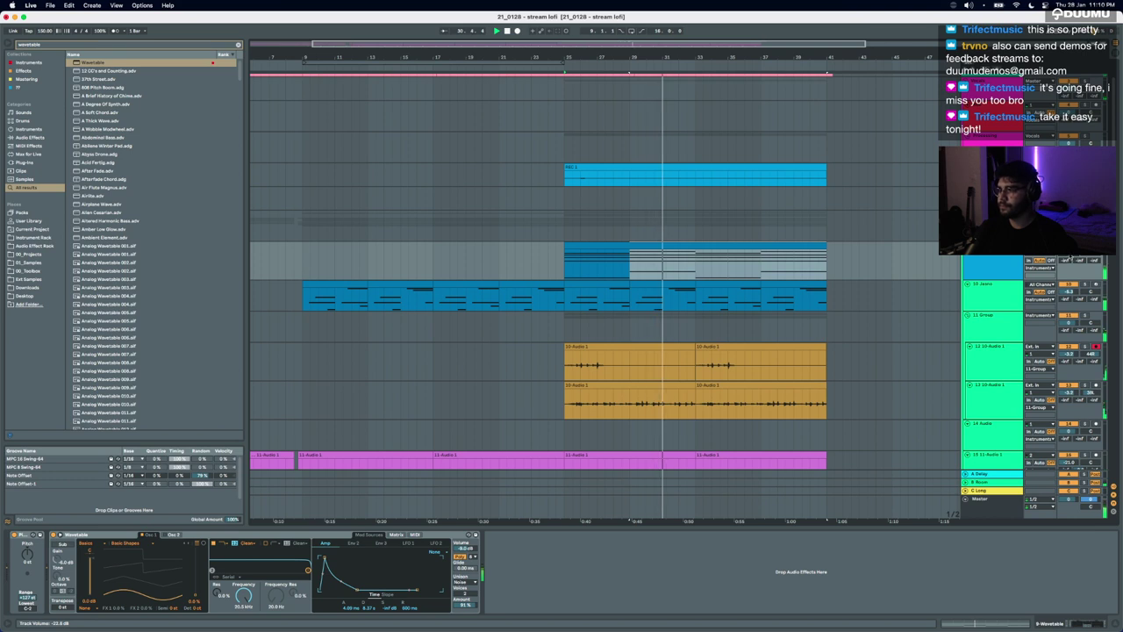
Step: Search the browser for "auto", load Auto Filter onto the Wavetable track and make it a high-pass filter
{"action": "left_click", "coordinate": [996, 265]}
{"action": "key", "text": "super+f"}
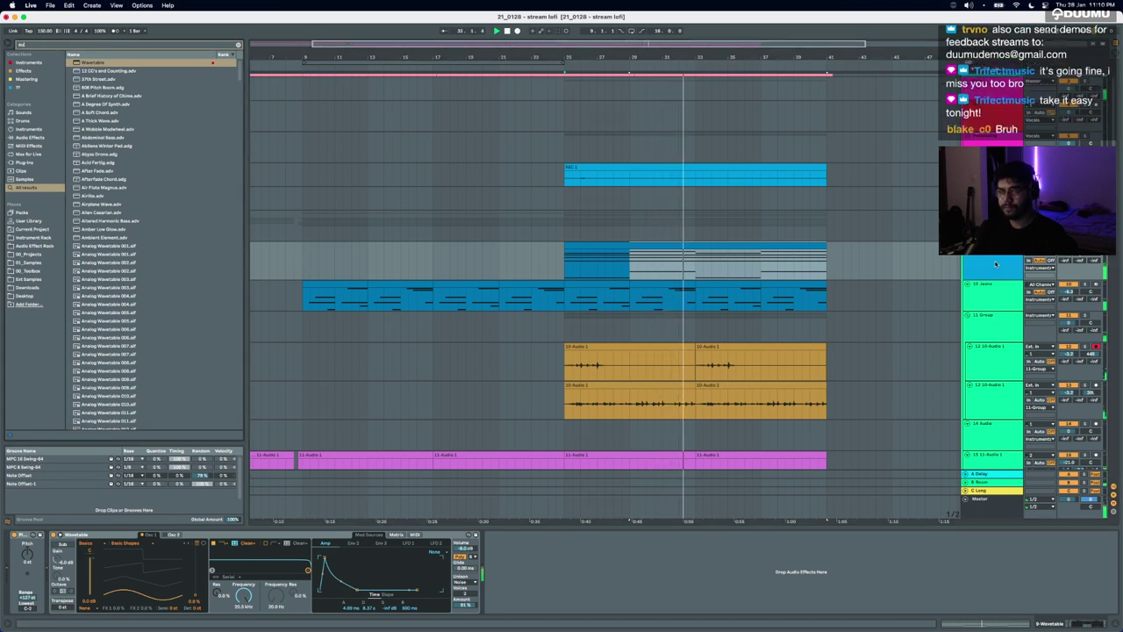
{"action": "type", "text": "auto"}
{"action": "key", "text": "Down"}
{"action": "key", "text": "Return"}
{"action": "left_click", "coordinate": [517, 567]}
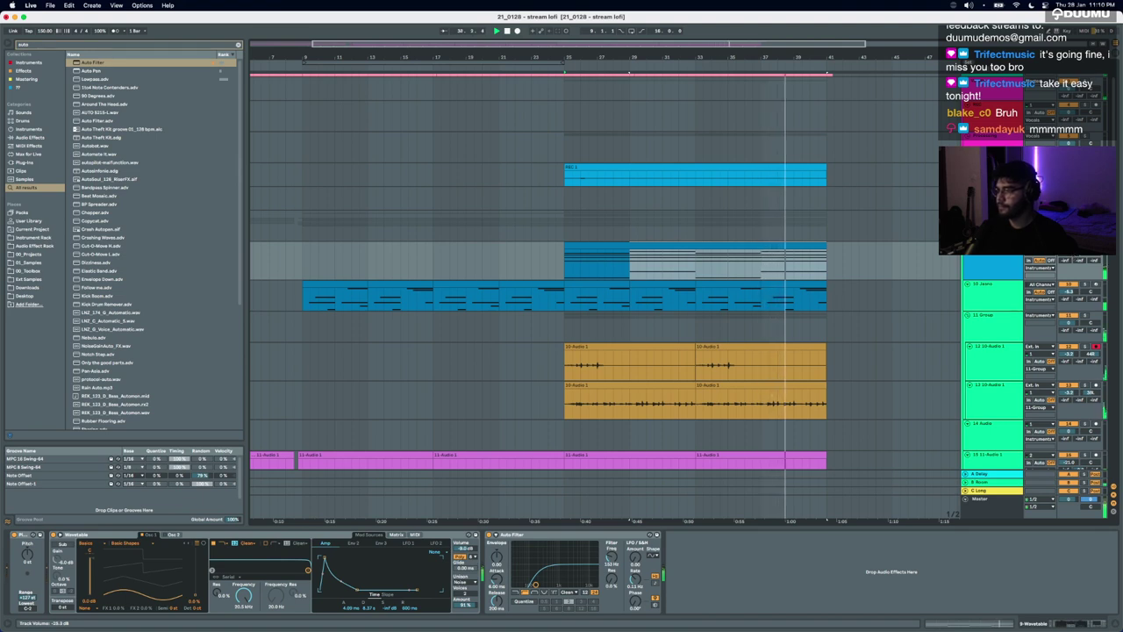
Step: Duplicate the Wavetable track with its clip and effects
{"action": "left_click", "coordinate": [1008, 269]}
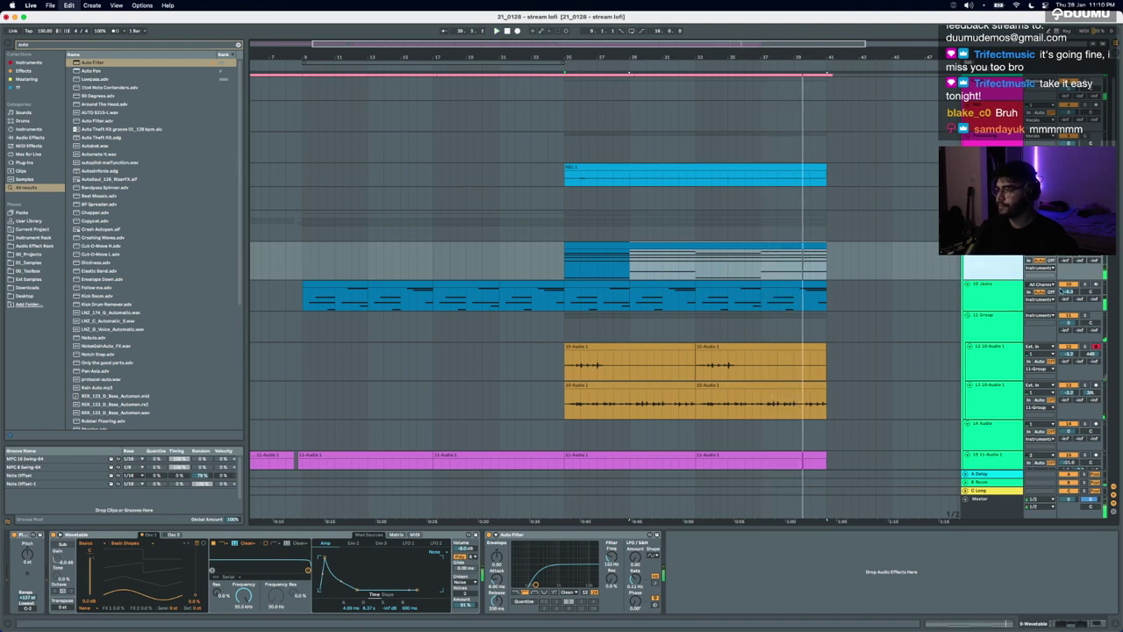
{"action": "key", "text": "super+d"}
{"action": "left_click", "coordinate": [623, 302]}
{"action": "key", "text": "space"}
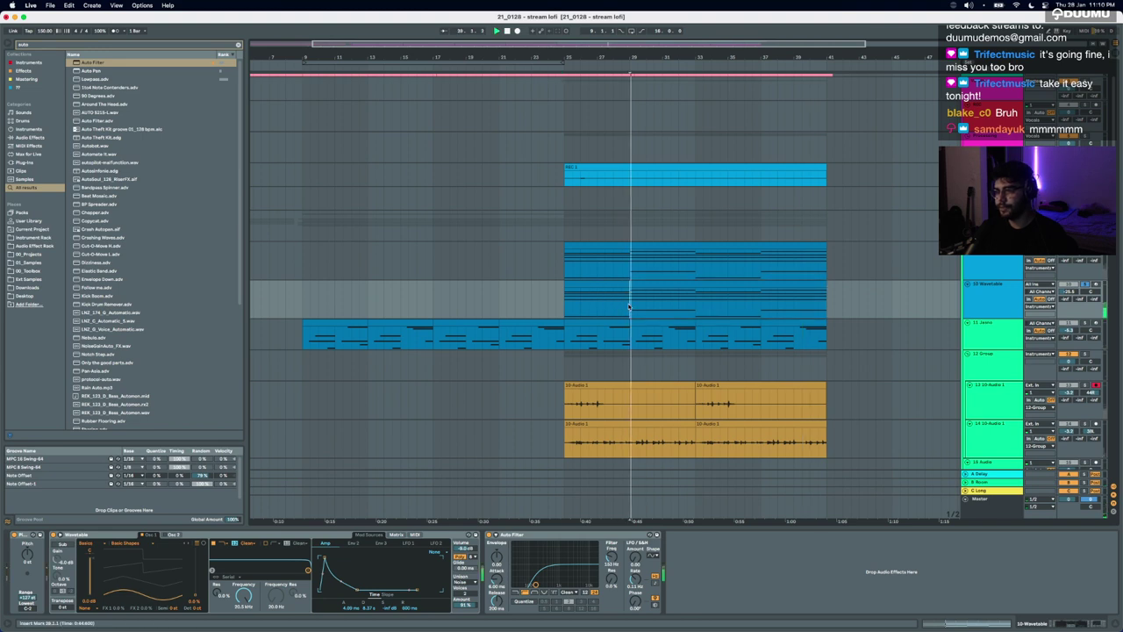
Step: In the duplicated track's clip, delete the first four bars of notes and cut the chord that starts at clip bar 5
{"action": "double_click", "coordinate": [634, 285]}
{"action": "left_click", "coordinate": [393, 532]}
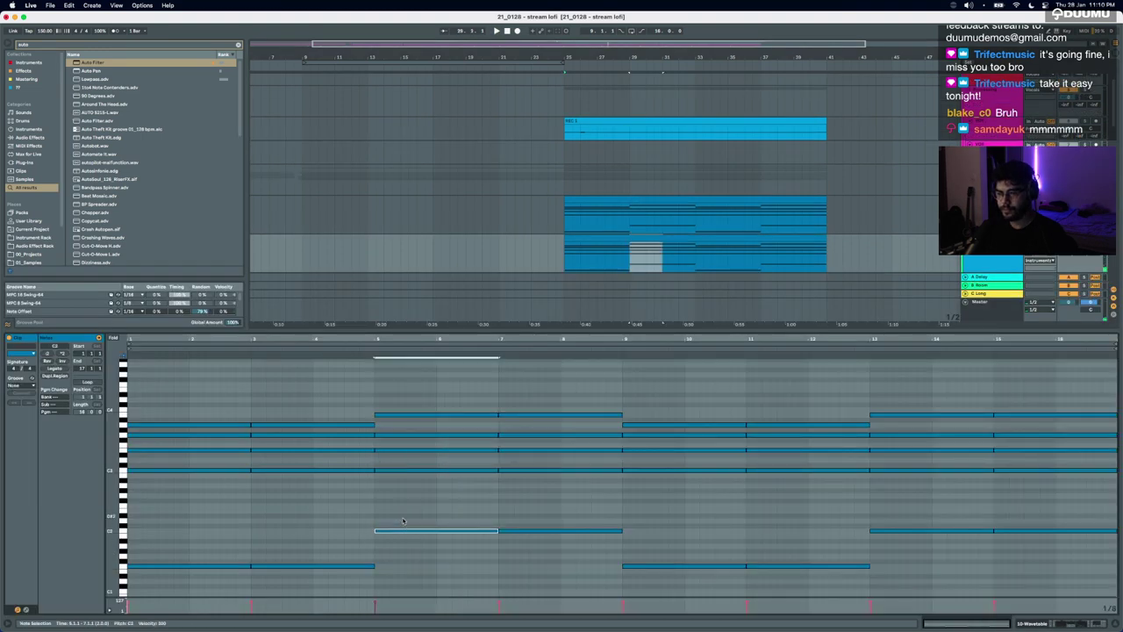
{"action": "left_click_drag", "start_coordinate": [396, 572], "coordinate": [230, 590]}
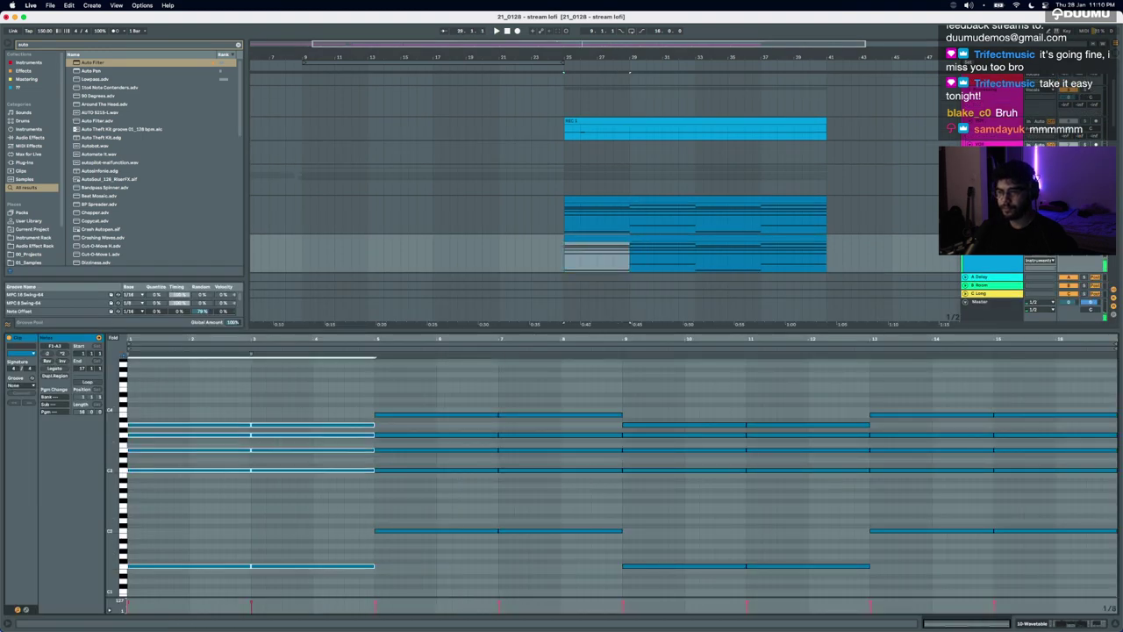
{"action": "key", "text": "Delete"}
{"action": "left_click_drag", "start_coordinate": [398, 575], "coordinate": [405, 408]}
{"action": "key", "text": "super+x"}
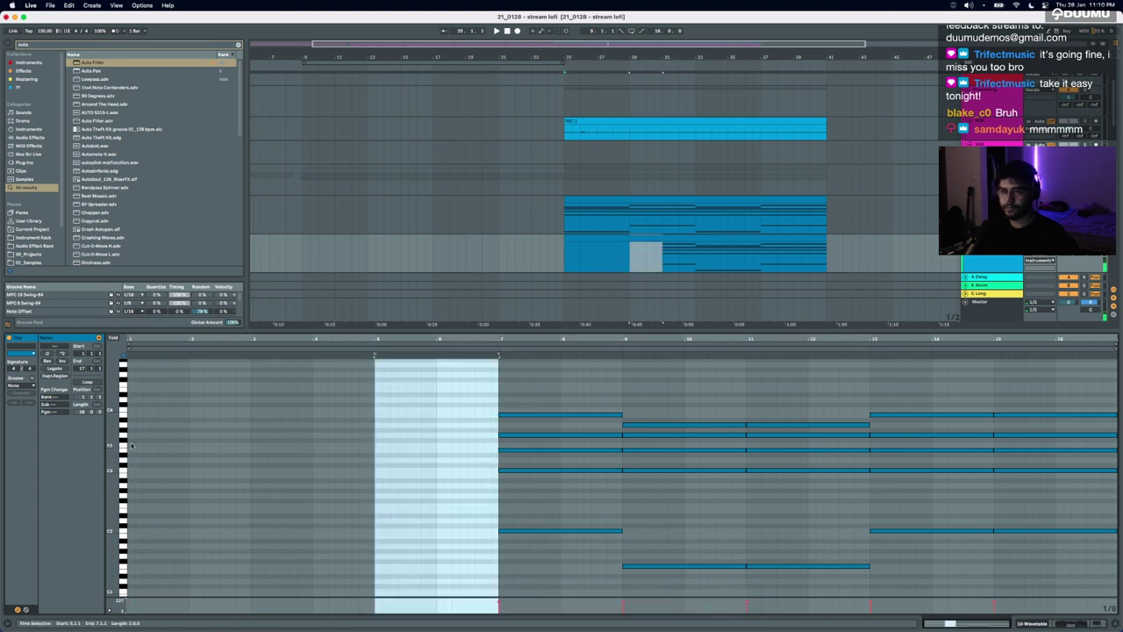
Step: Paste the cut chord at the clip's start and add a C4 note a semitone above its B3
{"action": "left_click", "coordinate": [132, 440]}
{"action": "key", "text": "super+v"}
{"action": "left_click", "coordinate": [165, 415]}
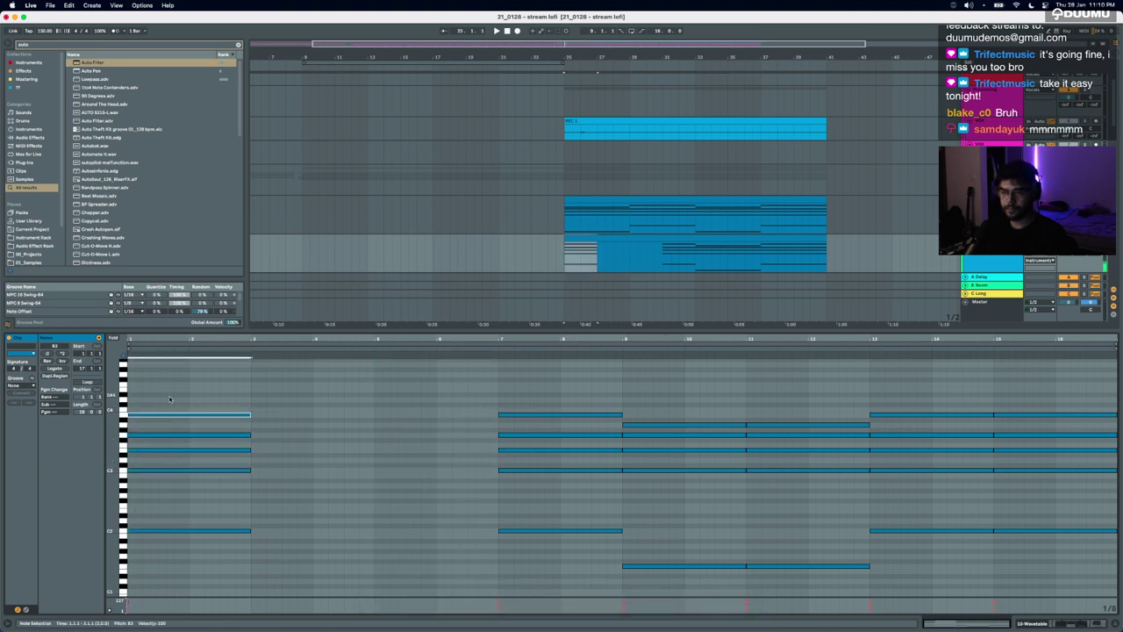
{"action": "key", "text": "Up"}
Step: Delete all the remaining chords after the pasted one in the duplicated clip
{"action": "left_click_drag", "start_coordinate": [183, 399], "coordinate": [168, 569]}
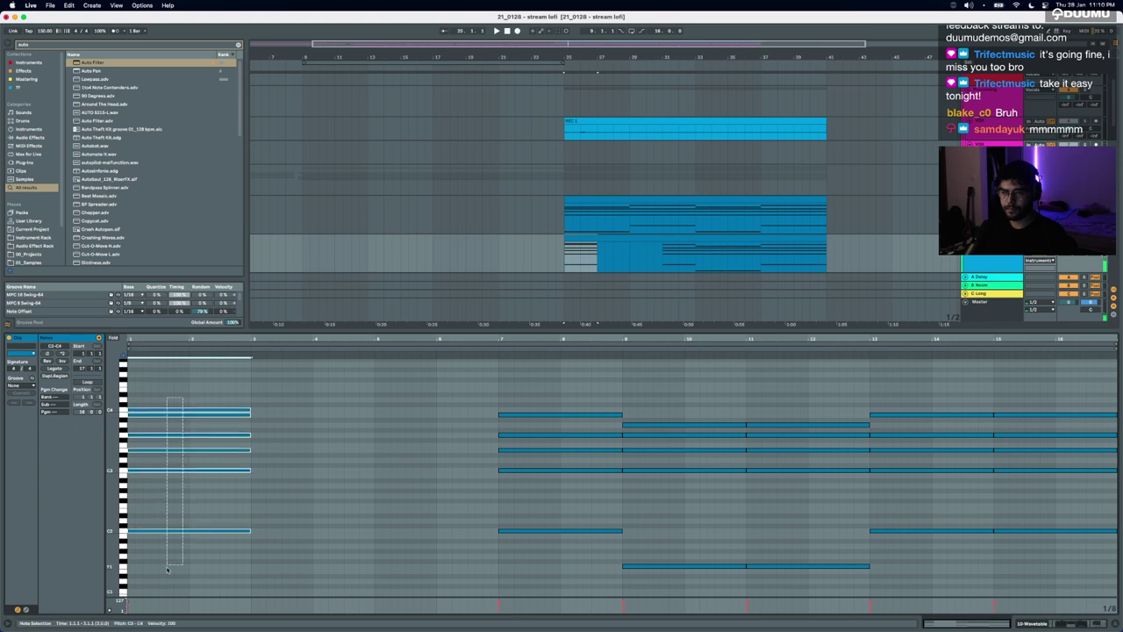
{"action": "left_click_drag", "start_coordinate": [453, 378], "coordinate": [1118, 574]}
{"action": "key", "text": "Delete"}
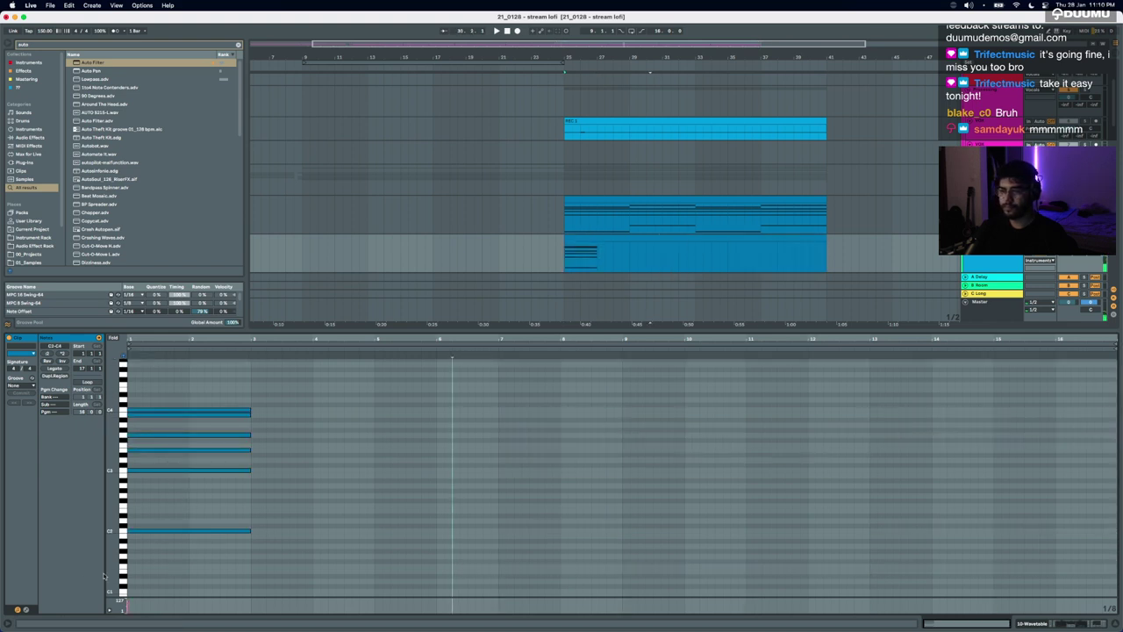
Step: Extend the chord to four bars, then repeat the clip's bars 25 to 29 three times to fill up to bar 41
{"action": "left_click_drag", "start_coordinate": [185, 544], "coordinate": [375, 410]}
{"action": "left_click_drag", "start_coordinate": [624, 253], "coordinate": [565, 253]}
{"action": "key", "text": "super+d"}
{"action": "key", "text": "super+d"}
{"action": "key", "text": "super+d"}
Step: Loop playback over the duplicated track's first four-bar clip, from bar 25 to bar 29
{"action": "left_click", "coordinate": [584, 236]}
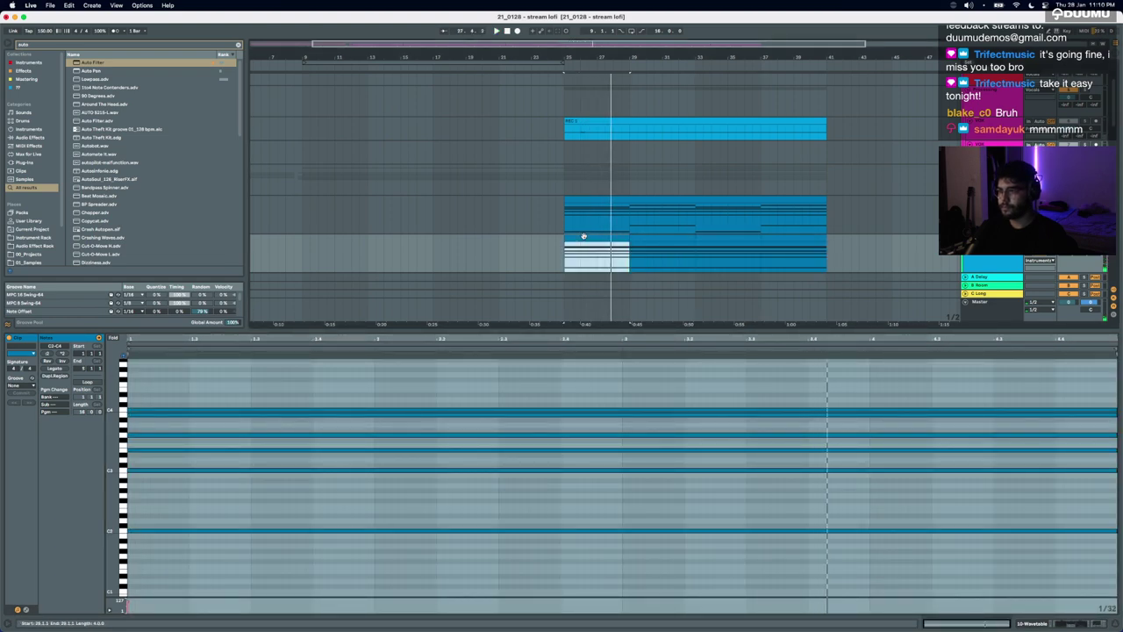
{"action": "key", "text": "space"}
{"action": "key", "text": "space"}
{"action": "key", "text": "super+l"}
Step: Search the browser for "oper" and load Operator in place of the duplicated track's Wavetable
{"action": "key", "text": "super+f"}
{"action": "type", "text": "appr"}
{"action": "key", "text": "Down"}
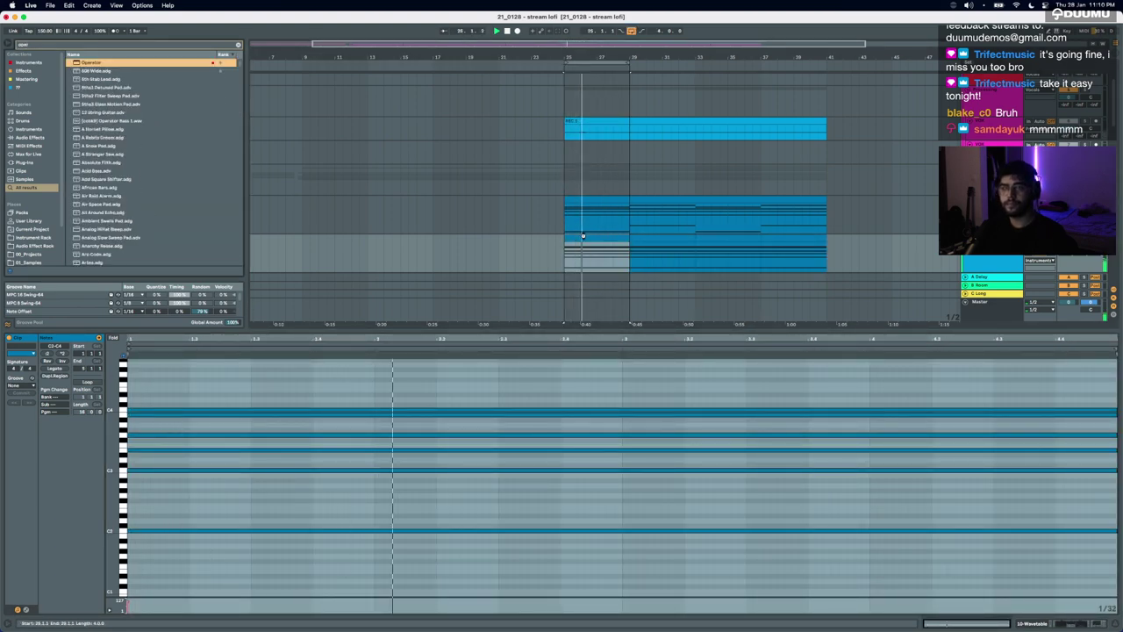
{"action": "key", "text": "Return"}
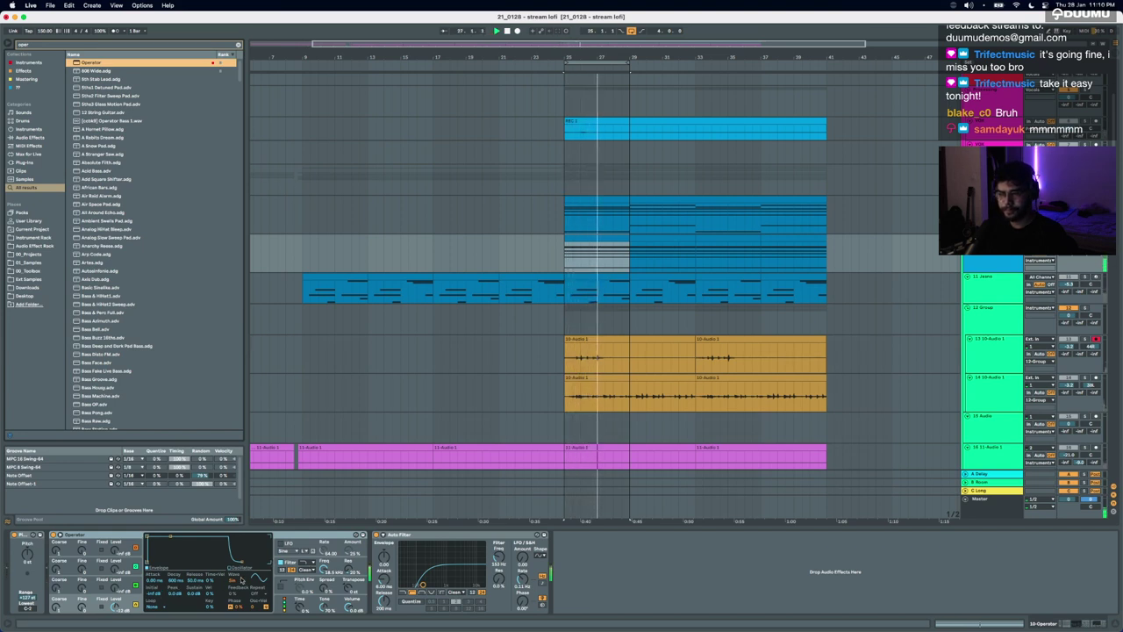
Step: Switch the waveform of Operator's oscillator D to a saw wave
{"action": "left_click_drag", "start_coordinate": [327, 569], "coordinate": [326, 588]}
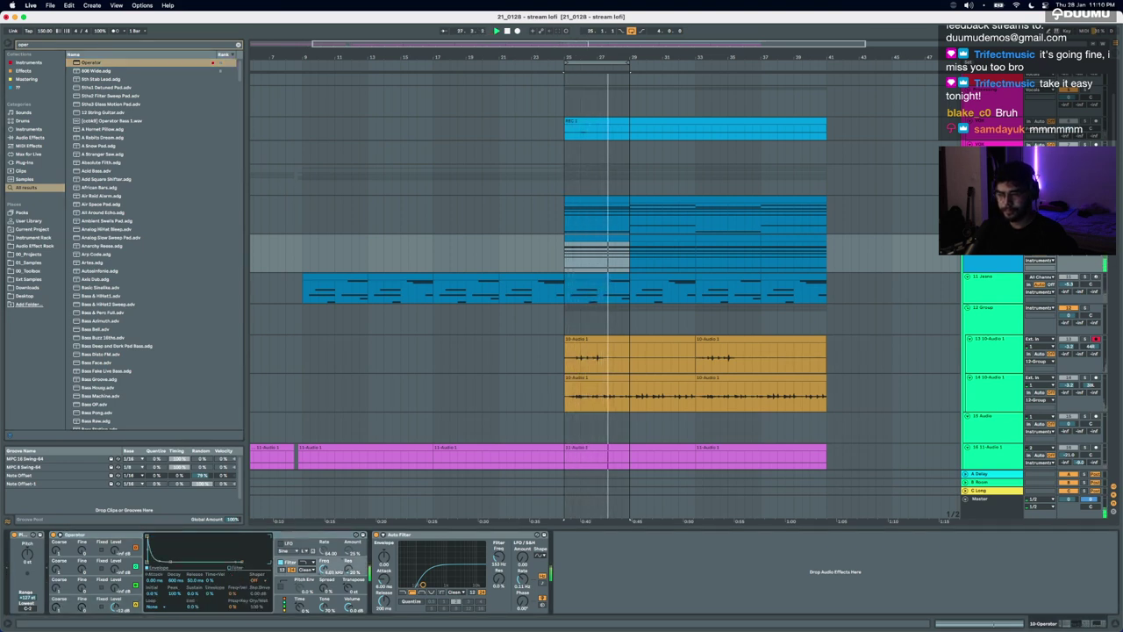
{"action": "left_click", "coordinate": [140, 600]}
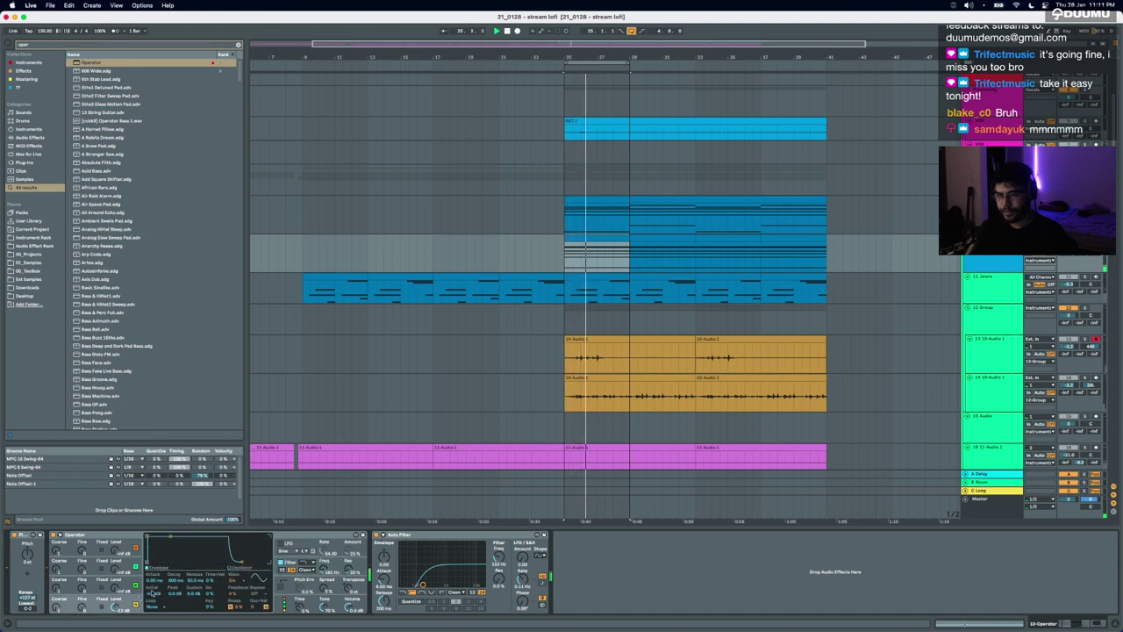
{"action": "left_click", "coordinate": [231, 580]}
{"action": "left_click", "coordinate": [242, 497]}
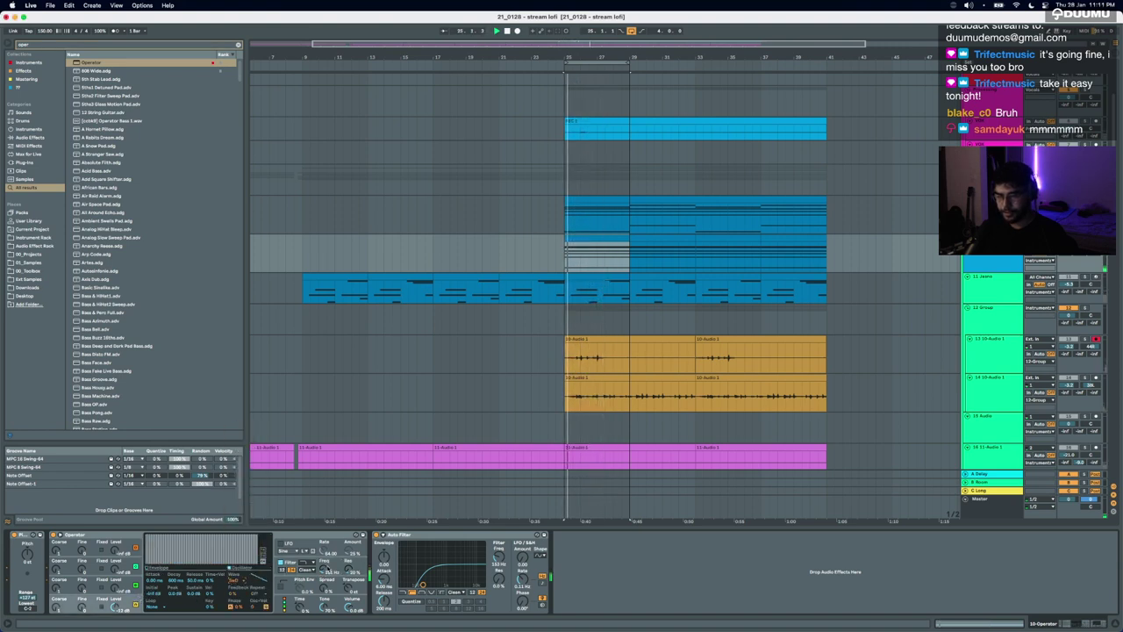
Step: Lower Operator's filter frequency and turn on its LFO
{"action": "left_click_drag", "start_coordinate": [327, 569], "coordinate": [326, 571]}
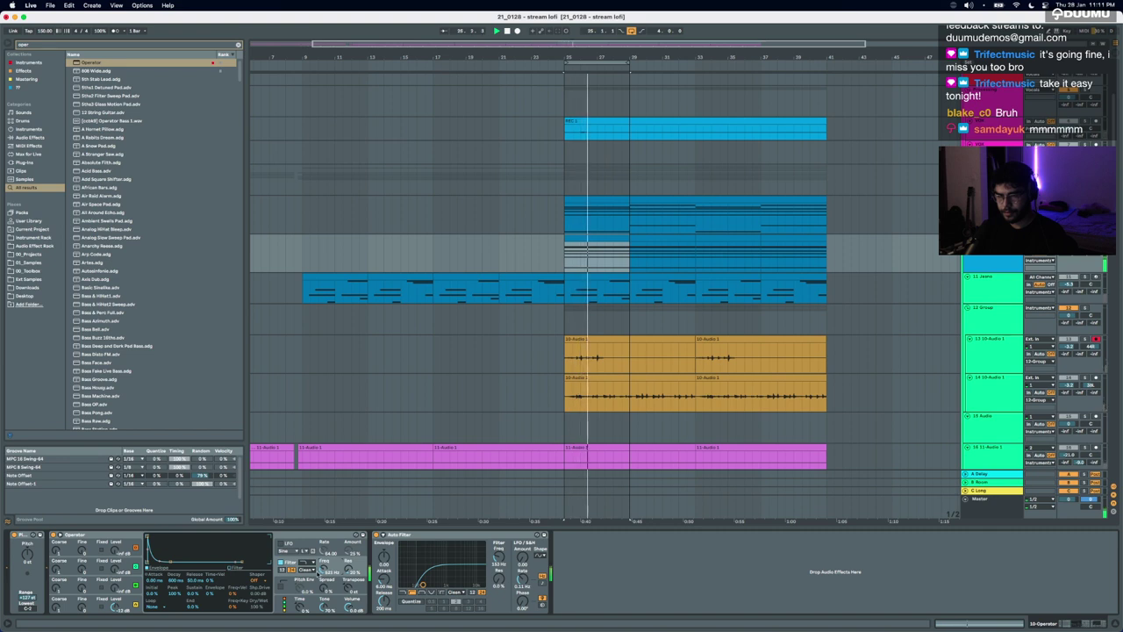
{"action": "left_click", "coordinate": [319, 594]}
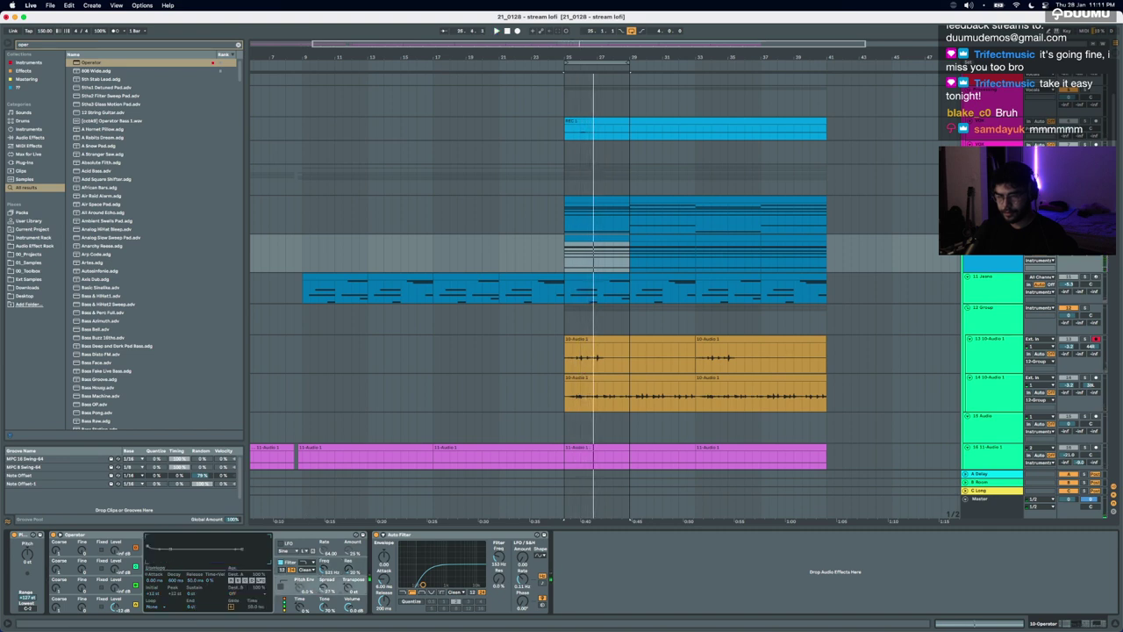
{"action": "left_click", "coordinate": [281, 542]}
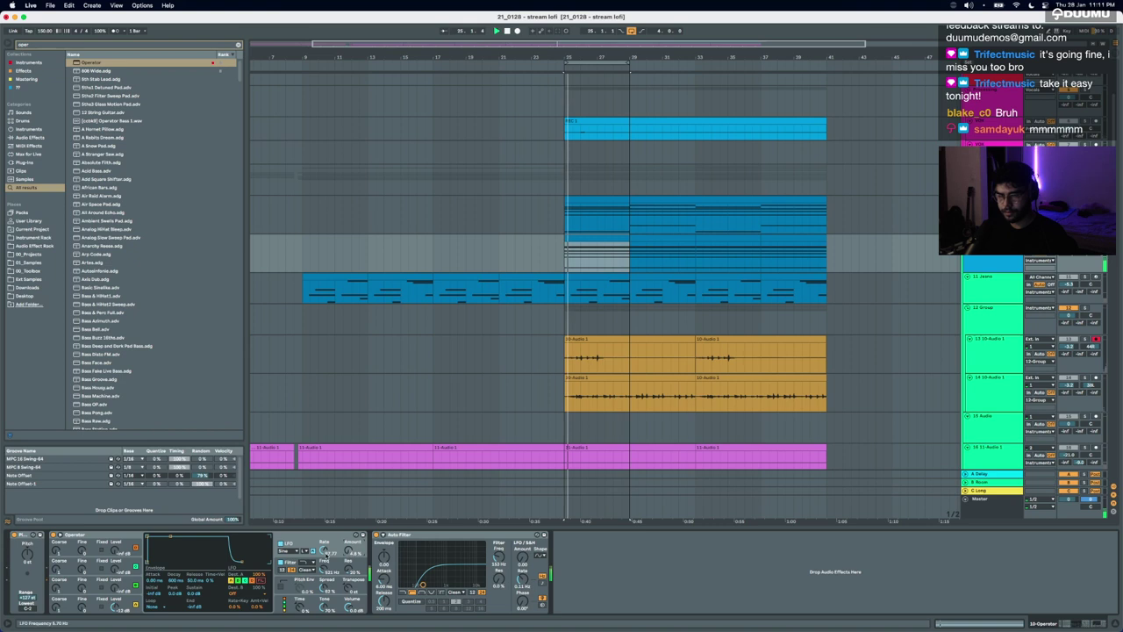
Step: Delete the C4 note from the chord in the Operator clip at bar 25, and repeat the clip three times up to bar 41
{"action": "double_click", "coordinate": [616, 238]}
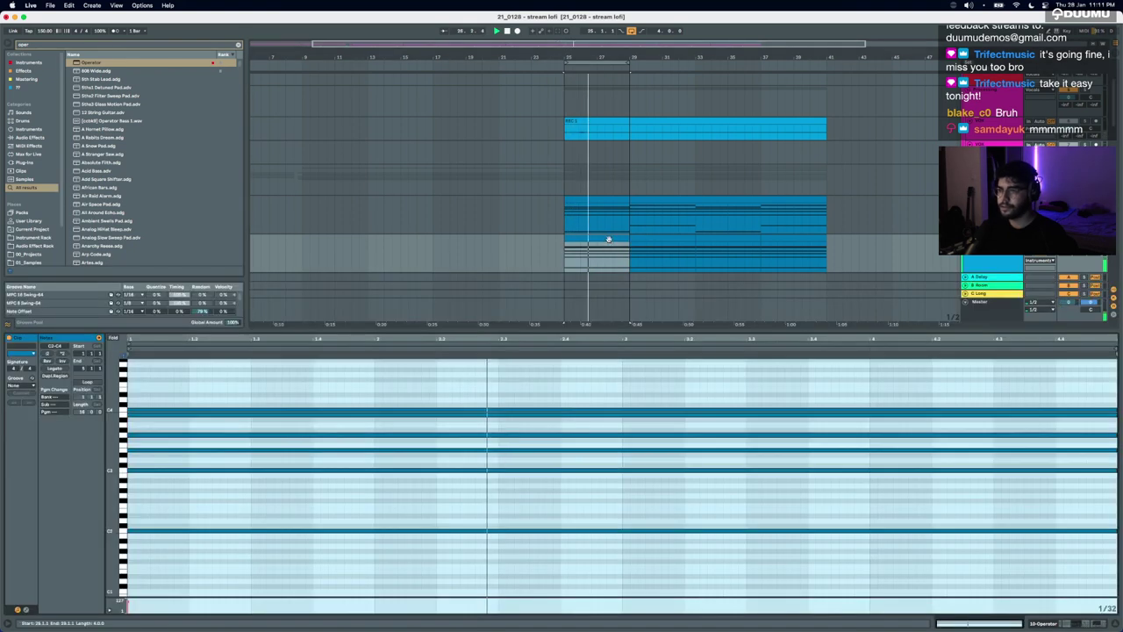
{"action": "left_click", "coordinate": [590, 246]}
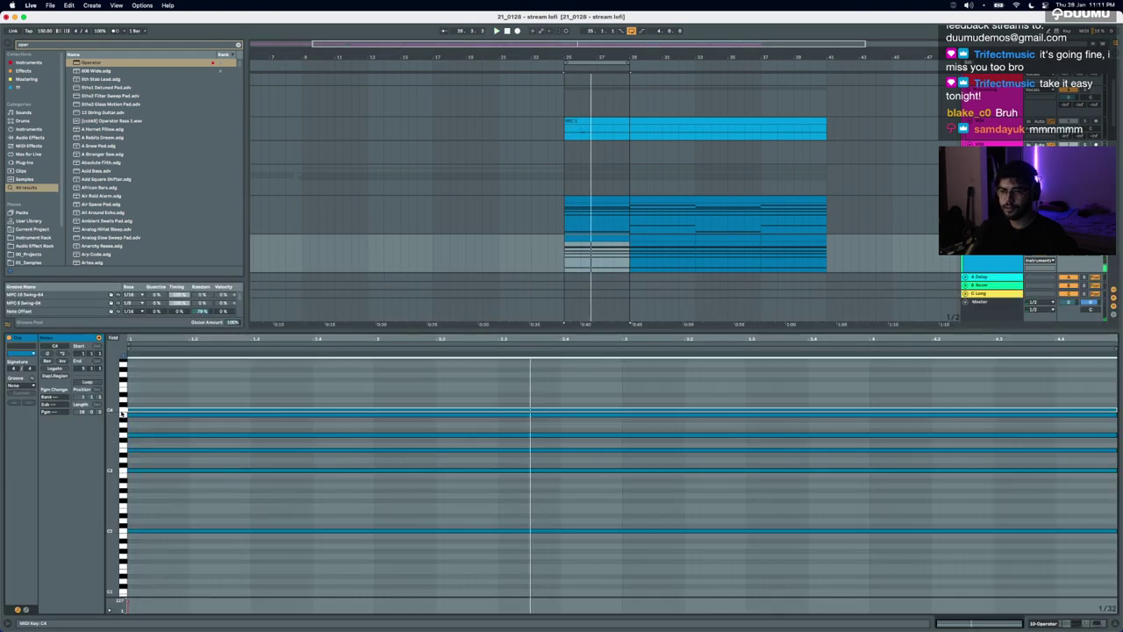
{"action": "key", "text": "space"}
{"action": "left_click", "coordinate": [589, 238]}
{"action": "key", "text": "super+d"}
{"action": "key", "text": "super+d"}
{"action": "key", "text": "super+d"}
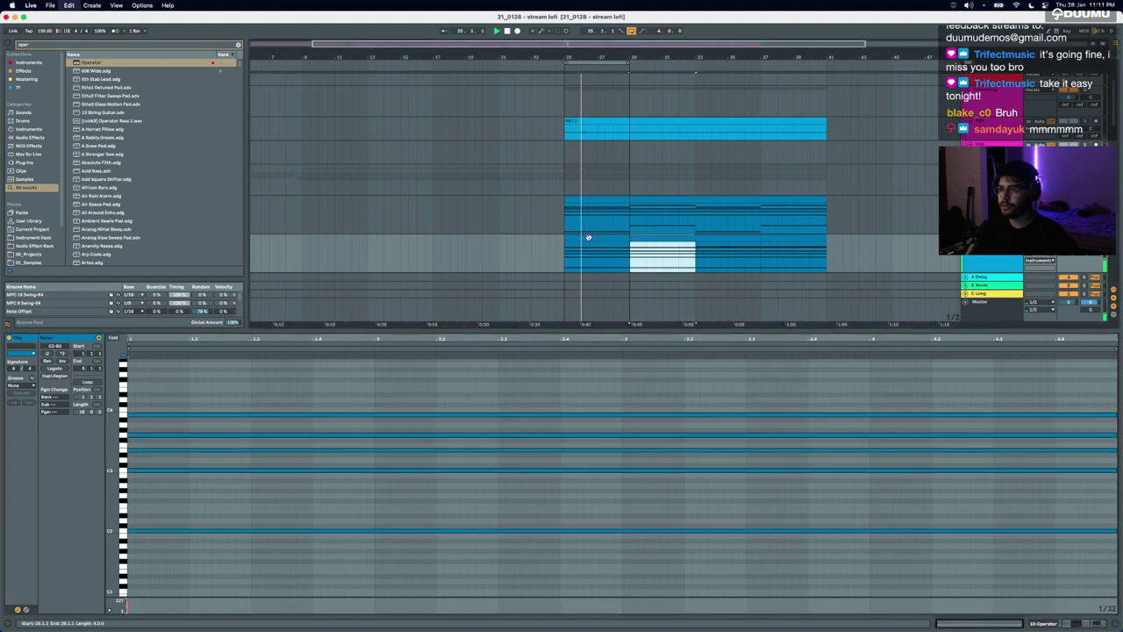
{"action": "left_click", "coordinate": [589, 238]}
{"action": "key", "text": "space"}
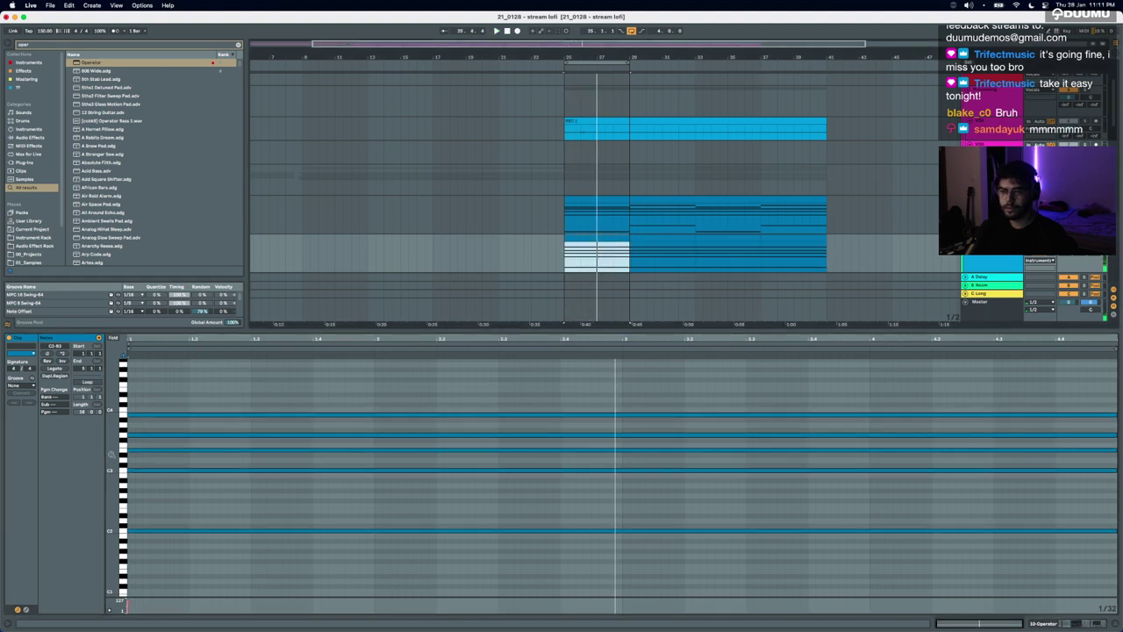
Step: Try raising the chord's C3 note by an octave, and do the same with its E3 note
{"action": "left_click", "coordinate": [123, 472]}
{"action": "key", "text": "shift+Up"}
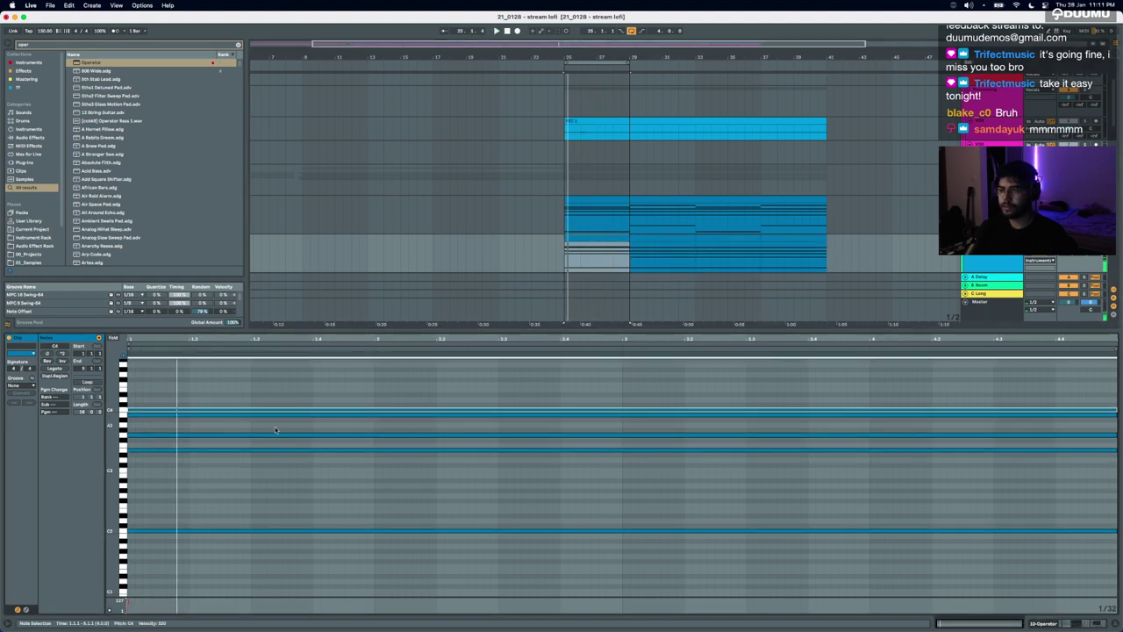
{"action": "key", "text": "shift+Down"}
{"action": "left_click", "coordinate": [123, 450]}
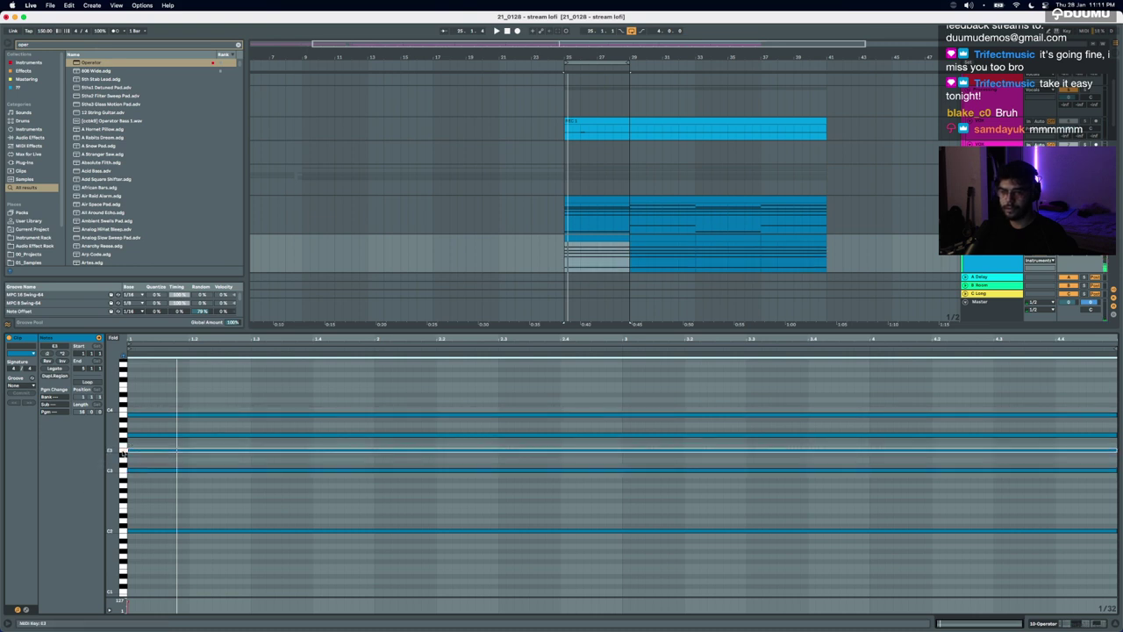
{"action": "key", "text": "shift+Up"}
{"action": "key", "text": "space"}
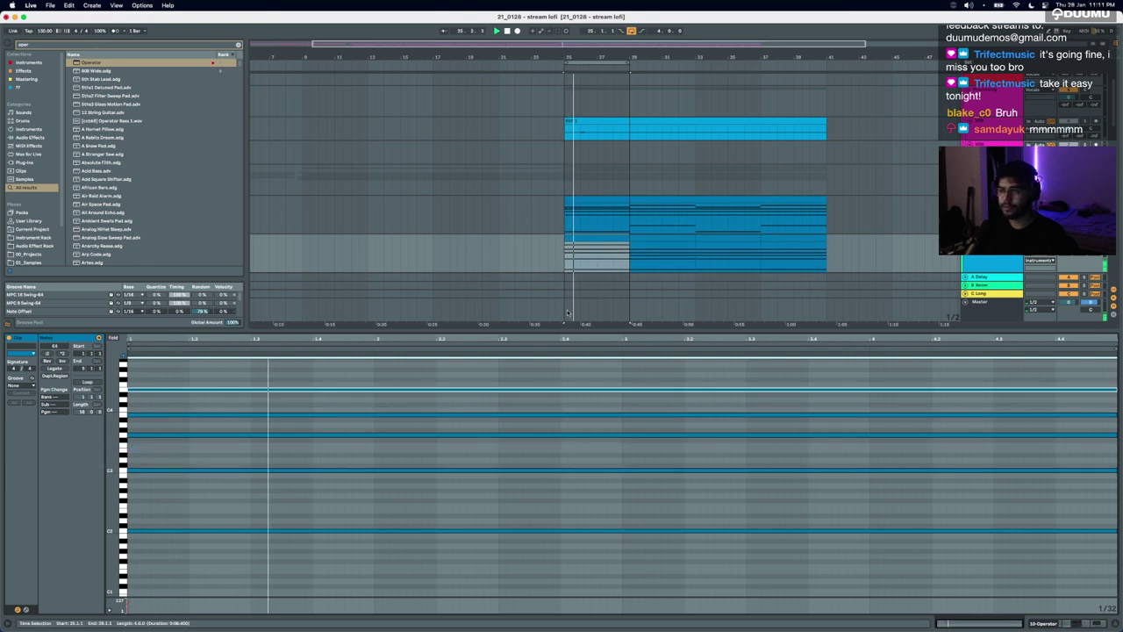
{"action": "key", "text": "shift+Down"}
{"action": "key", "text": "space"}
Step: Replace the chord's low C2 note with a D4 note held for all four bars
{"action": "left_click_drag", "start_coordinate": [475, 491], "coordinate": [474, 571]}
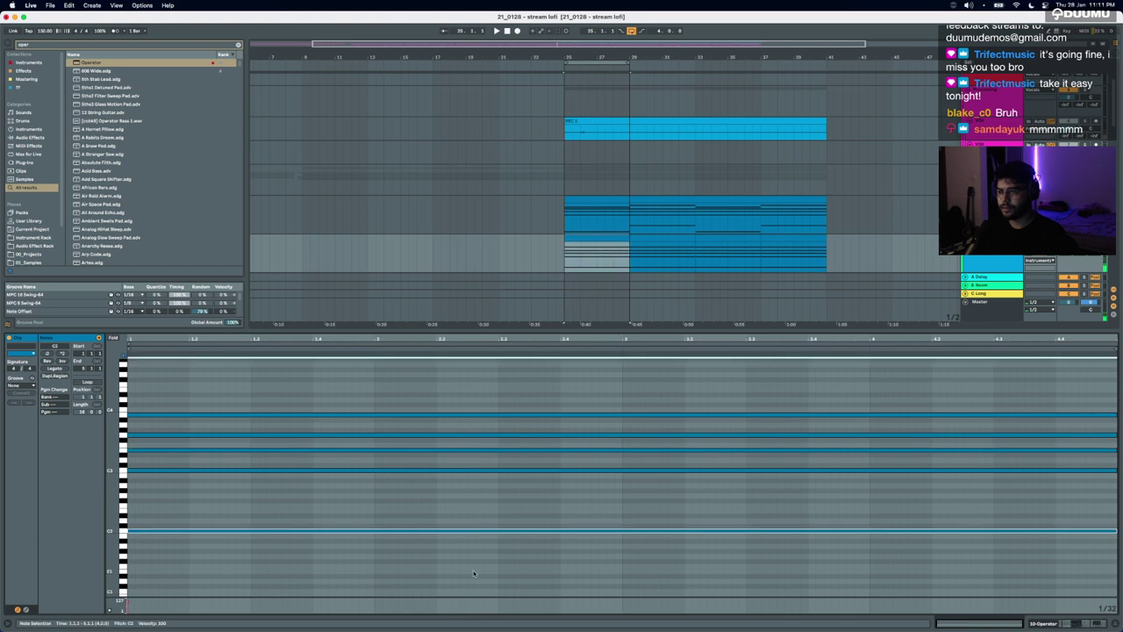
{"action": "key", "text": "shift+Up"}
{"action": "key", "text": "space"}
{"action": "left_click", "coordinate": [396, 476]}
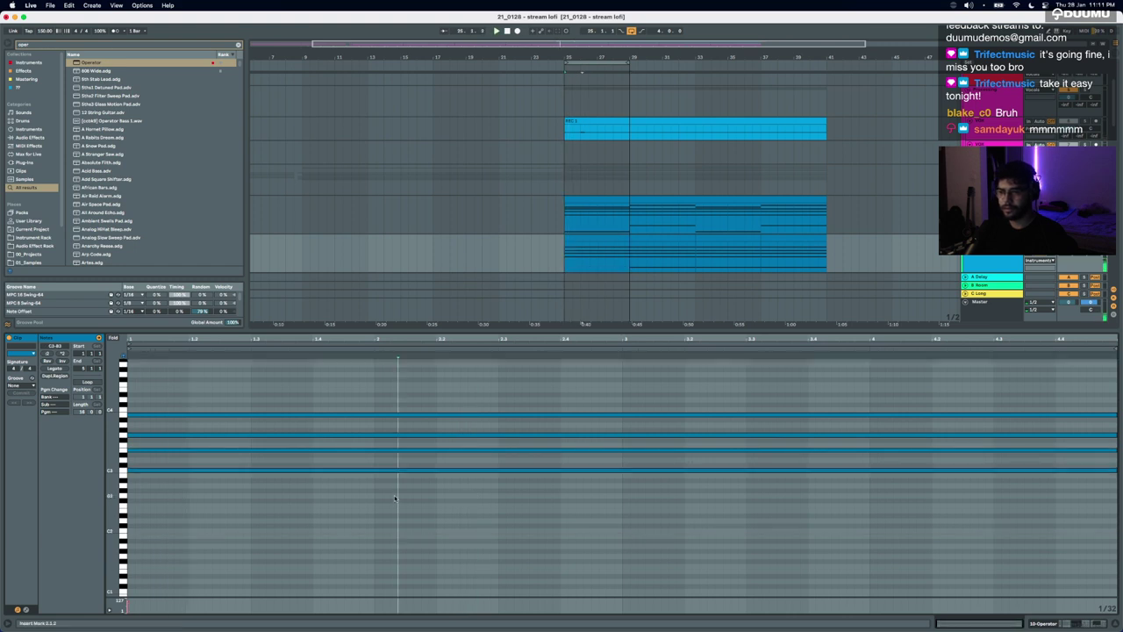
{"action": "left_click", "coordinate": [396, 471]}
{"action": "left_click_drag", "start_coordinate": [396, 472], "coordinate": [396, 403]}
{"action": "key", "text": "space"}
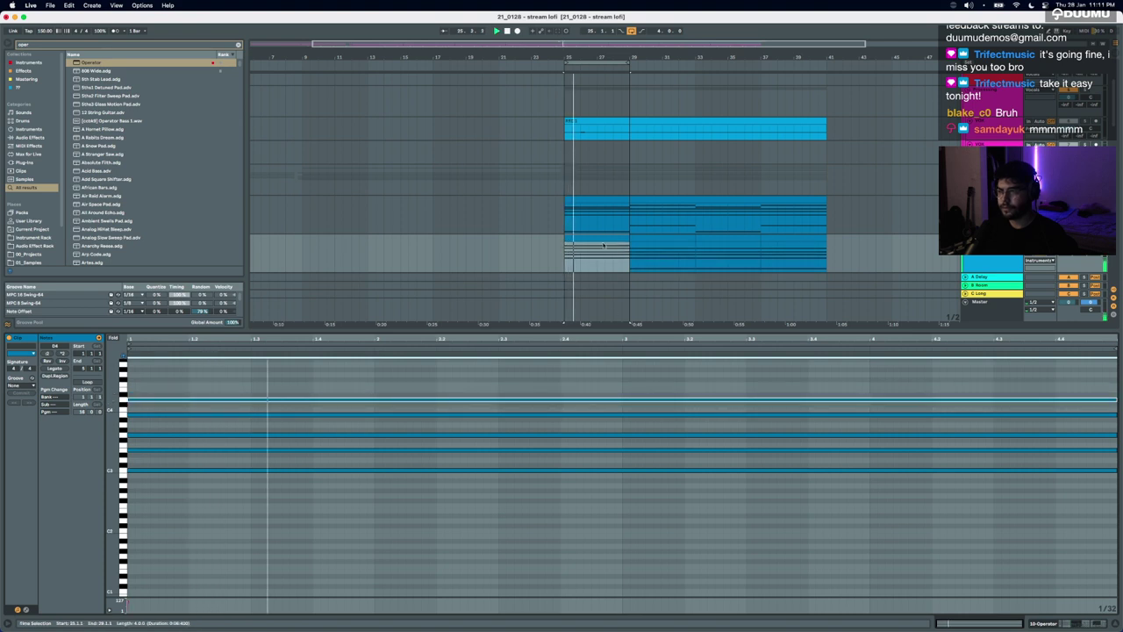
Step: Repeat the revoiced clip from bars 25 to 29 three times to fill the Operator track up to bar 41
{"action": "left_click", "coordinate": [602, 239]}
{"action": "key", "text": "super+d"}
{"action": "key", "text": "super+d"}
{"action": "key", "text": "super+d"}
{"action": "left_click", "coordinate": [602, 238]}
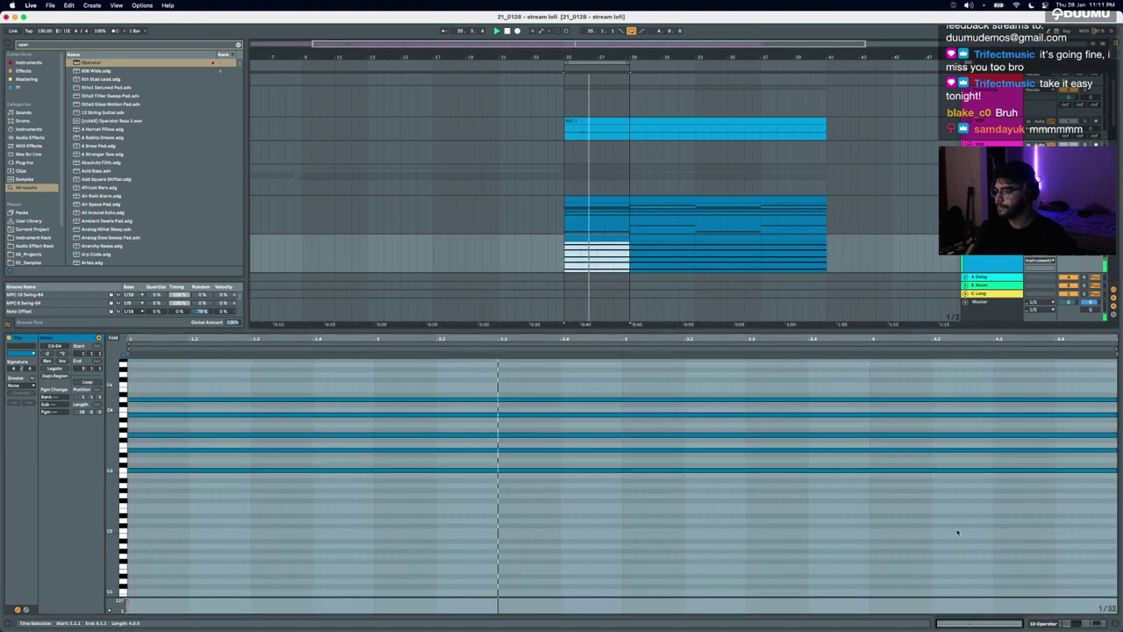
Step: Raise Operator's filter frequency and adjust its LFO amount
{"action": "left_click", "coordinate": [1044, 623]}
{"action": "left_click_drag", "start_coordinate": [323, 568], "coordinate": [323, 541]}
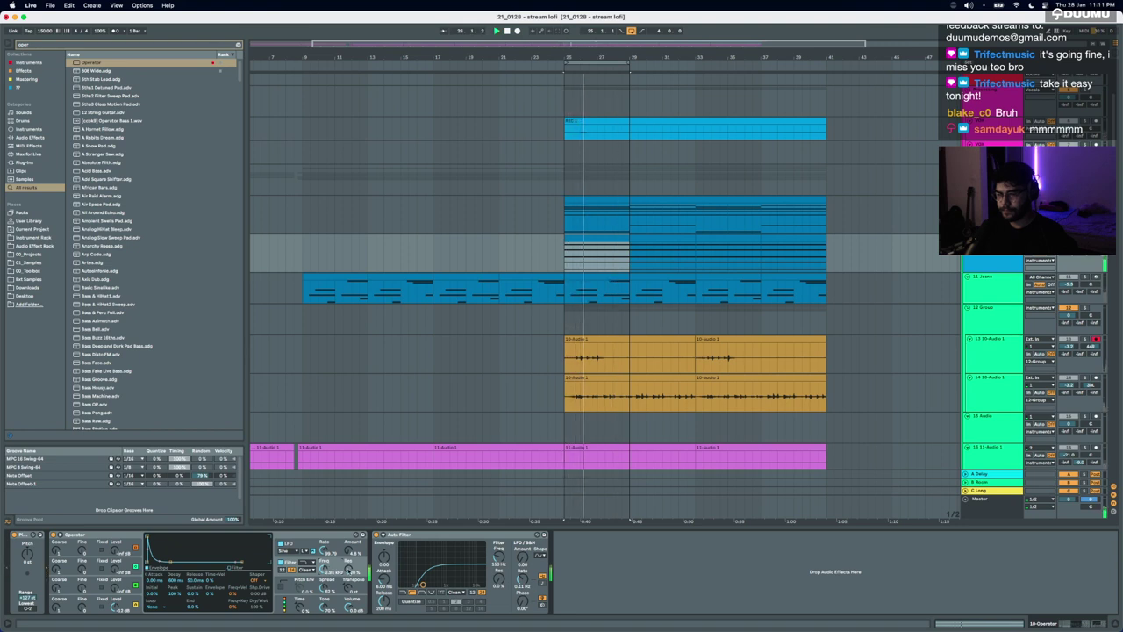
{"action": "left_click", "coordinate": [353, 550]}
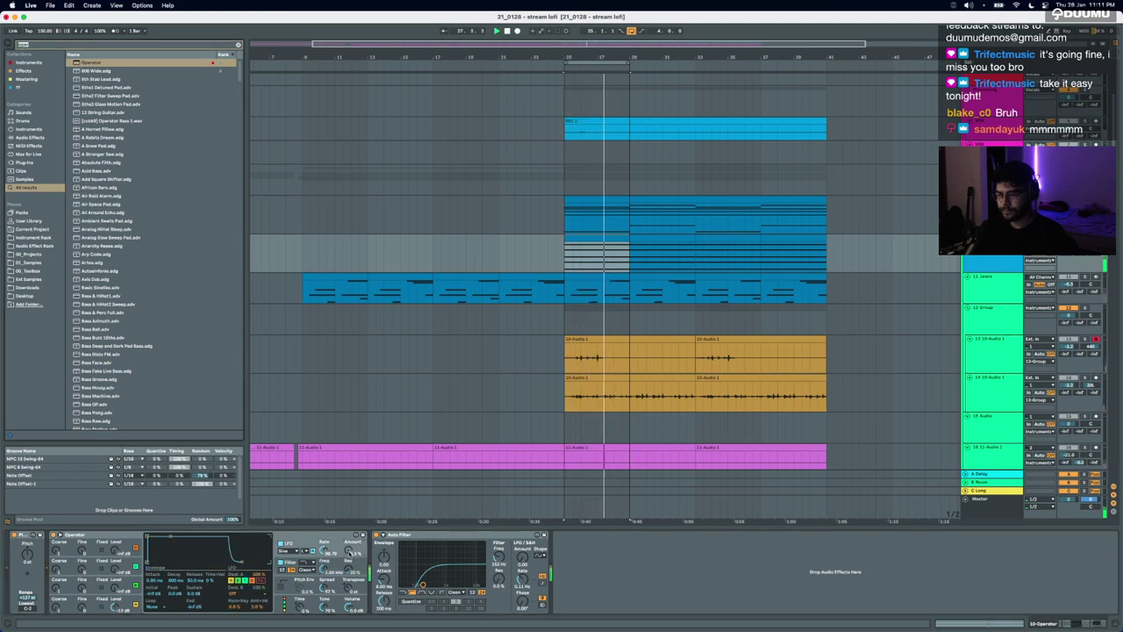
{"action": "key", "text": "super+f"}
{"action": "type", "text": "auto"}
{"action": "key", "text": "Return"}
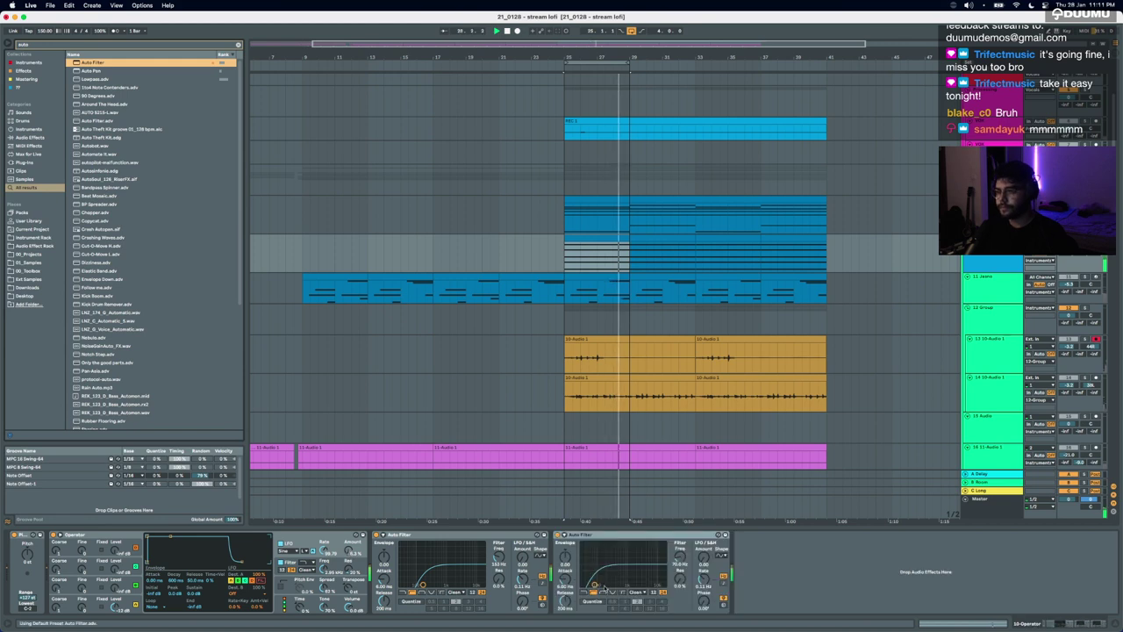
{"action": "left_click", "coordinate": [586, 536]}
{"action": "key", "text": "Delete"}
Step: Load Auto Pan after the Auto Filter, with a synced 1/8 rate, inverted waveform and an amount of about 35%
{"action": "key", "text": "super+f"}
{"action": "type", "text": "sauto pan"}
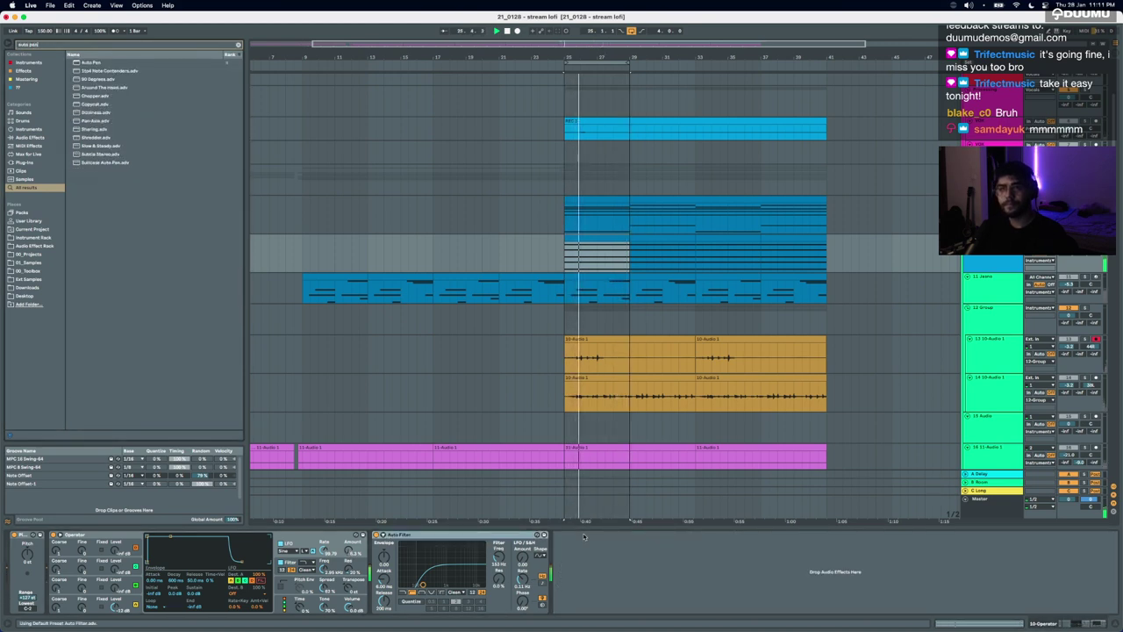
{"action": "key", "text": "Return"}
{"action": "left_click", "coordinate": [586, 605]}
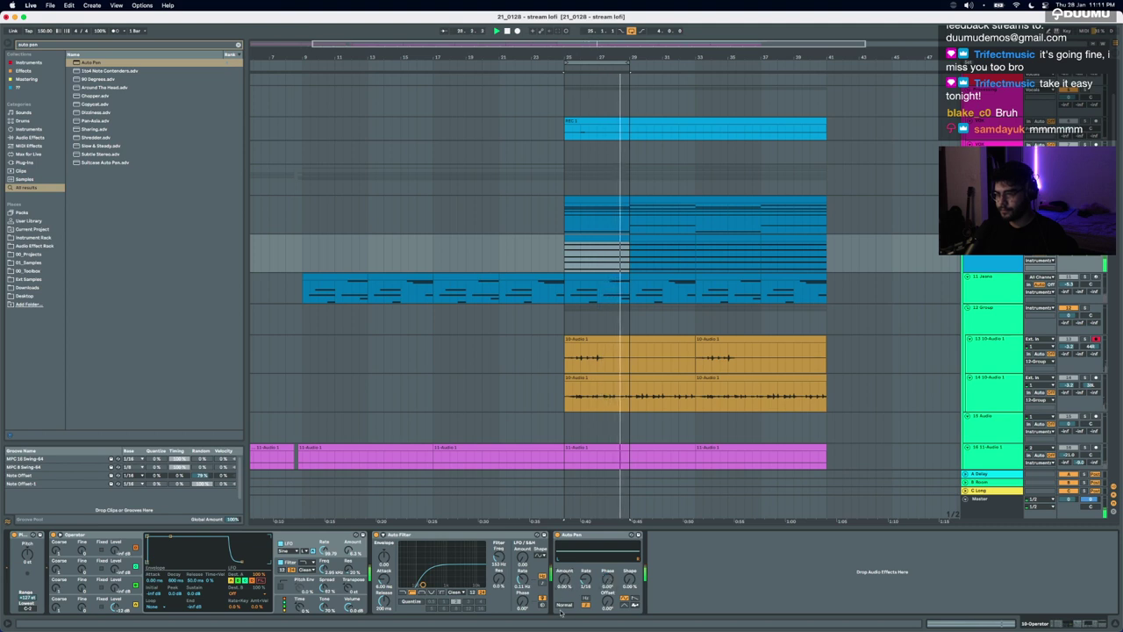
{"action": "left_click", "coordinate": [564, 606]}
{"action": "left_click_drag", "start_coordinate": [567, 588], "coordinate": [567, 542]}
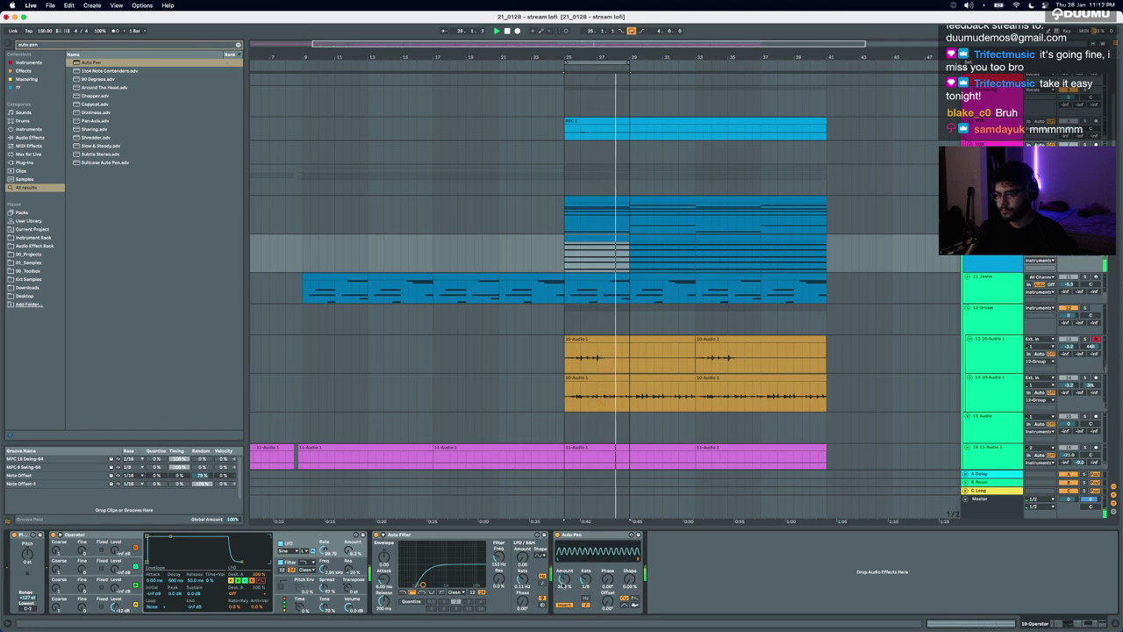
Step: Search the browser for "uti" and load Utility after Auto Pan
{"action": "key", "text": "super+f"}
{"action": "type", "text": "uti"}
{"action": "key", "text": "Down"}
{"action": "key", "text": "Return"}
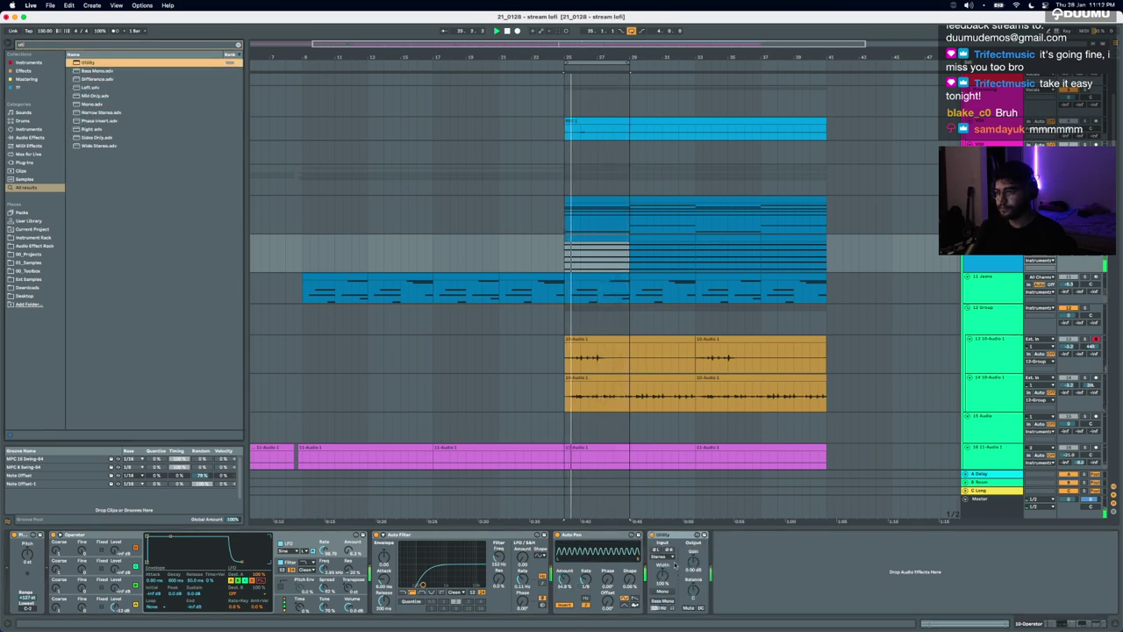
Step: Draw Utility gain automation that rises across the four-bar Operator clip from bar 25 to bar 29
{"action": "left_click", "coordinate": [628, 256]}
{"action": "key", "text": "a"}
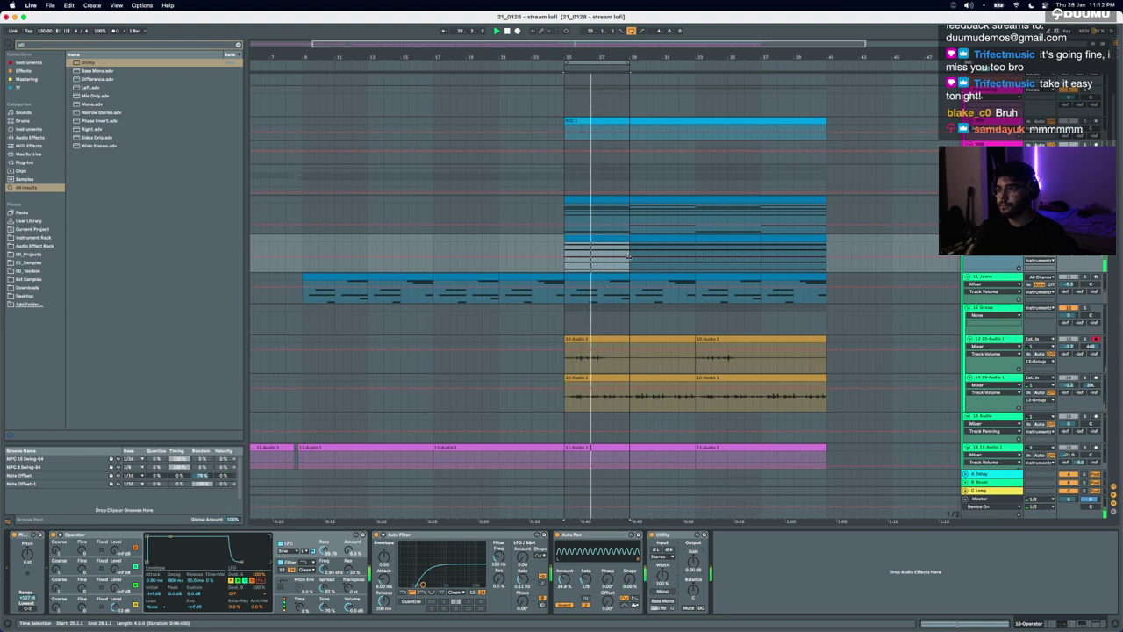
{"action": "left_click", "coordinate": [629, 257]}
{"action": "mouse_move", "coordinate": [621, 257]}
{"action": "left_mouse_down"}
{"action": "mouse_move", "coordinate": [566, 270]}
{"action": "mouse_move", "coordinate": [629, 253]}
{"action": "left_mouse_up"}
Step: Repeat the automated four-bar clip three times up to bar 41 and hide the automation lanes
{"action": "left_click", "coordinate": [558, 256]}
{"action": "key", "text": "super+d"}
{"action": "key", "text": "super+d"}
{"action": "key", "text": "super+d"}
{"action": "key", "text": "a"}
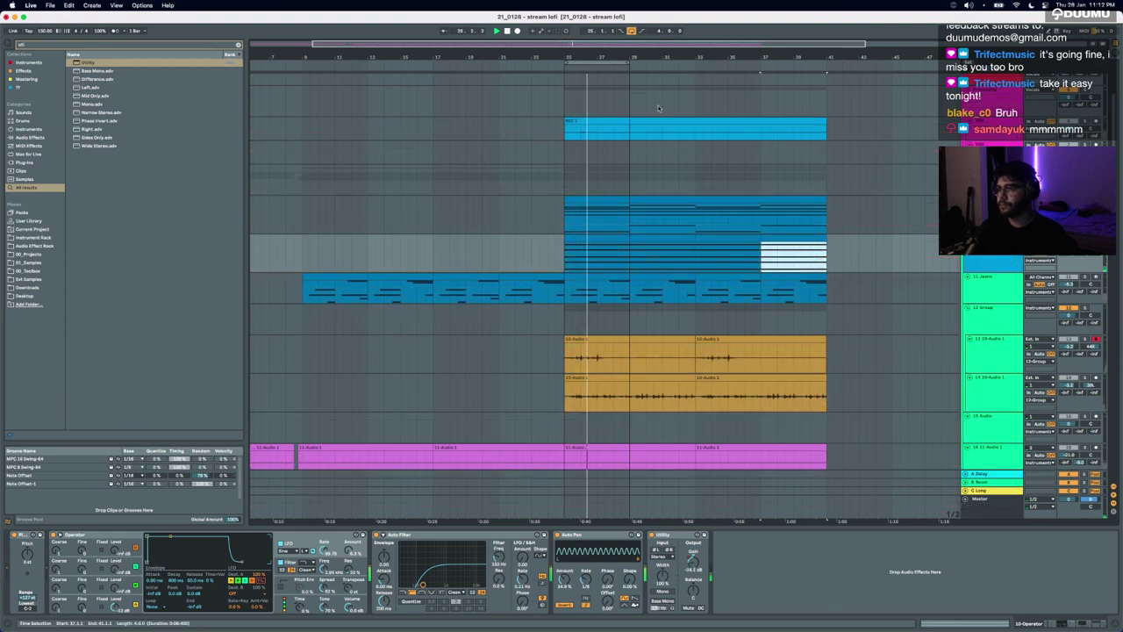
Step: Adjust the Operator track's volume and solo the track for playback
{"action": "left_click", "coordinate": [1068, 245]}
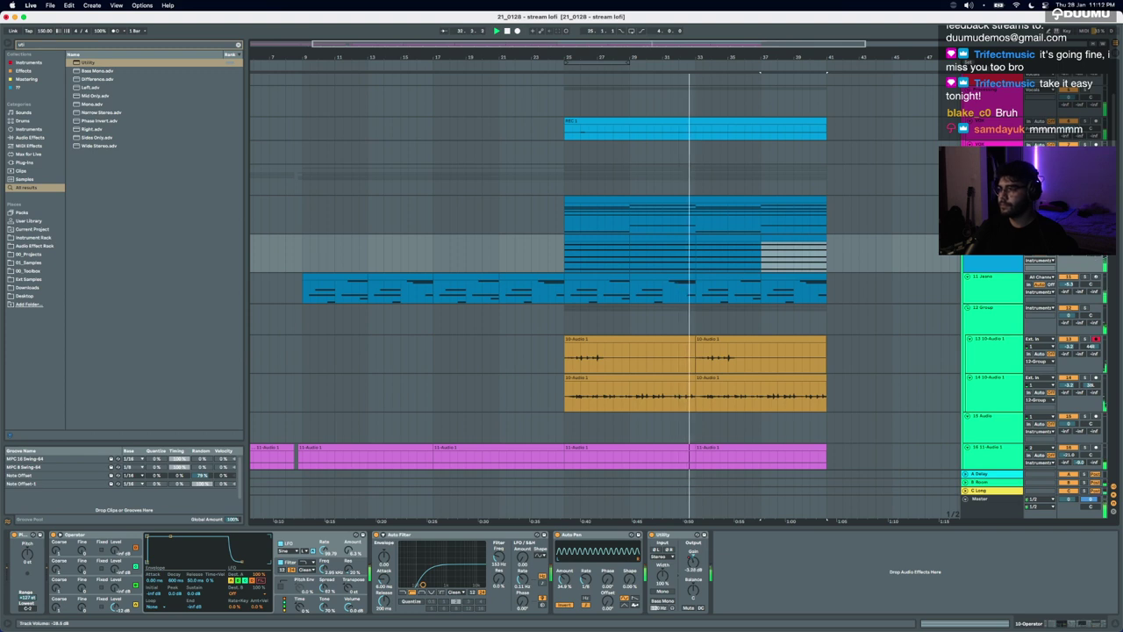
{"action": "left_click", "coordinate": [1084, 238]}
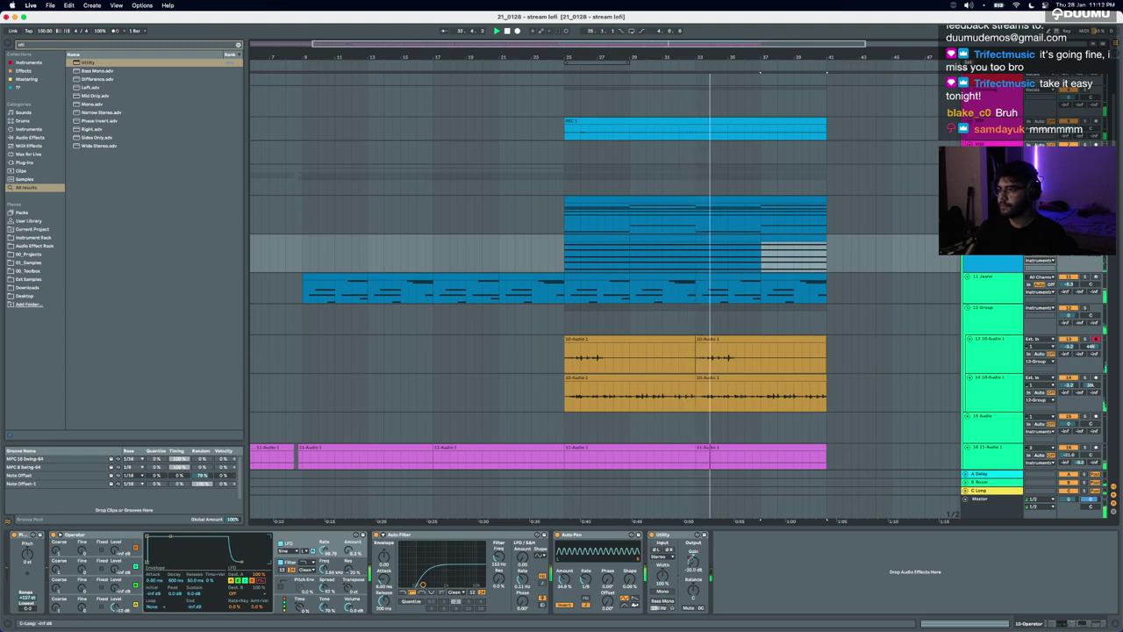
{"action": "key", "text": "space"}
{"action": "key", "text": "space"}
Step: Lower Operator's filter frequency, and play the layer with the full mix from bar 25
{"action": "left_click", "coordinate": [598, 261]}
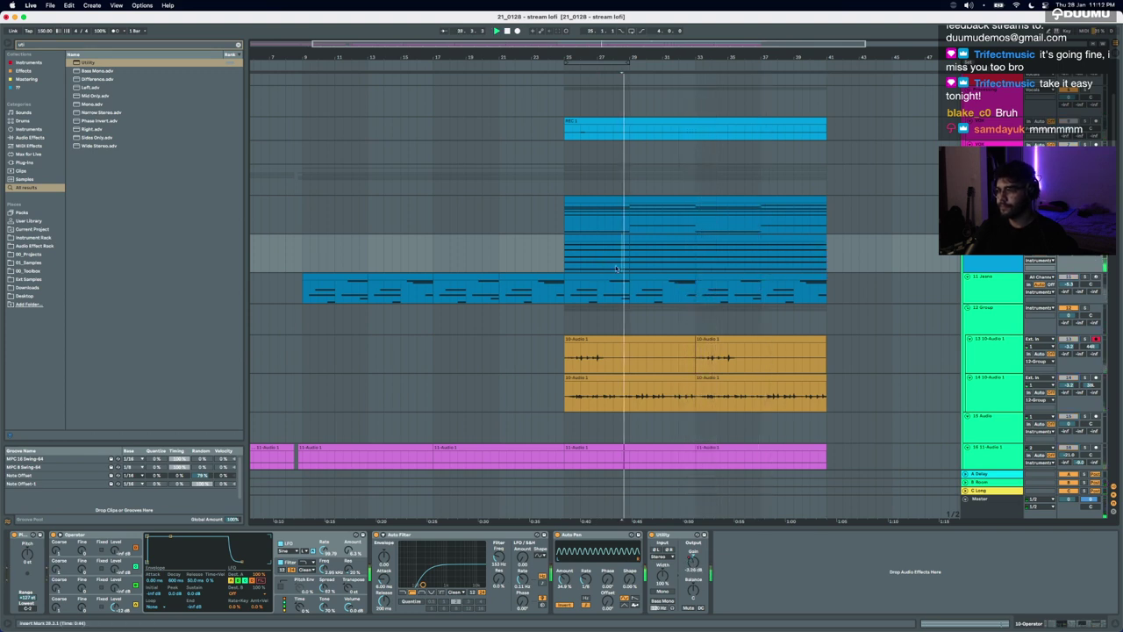
{"action": "left_click_drag", "start_coordinate": [326, 567], "coordinate": [326, 581]}
{"action": "key", "text": "space"}
{"action": "key", "text": "space"}
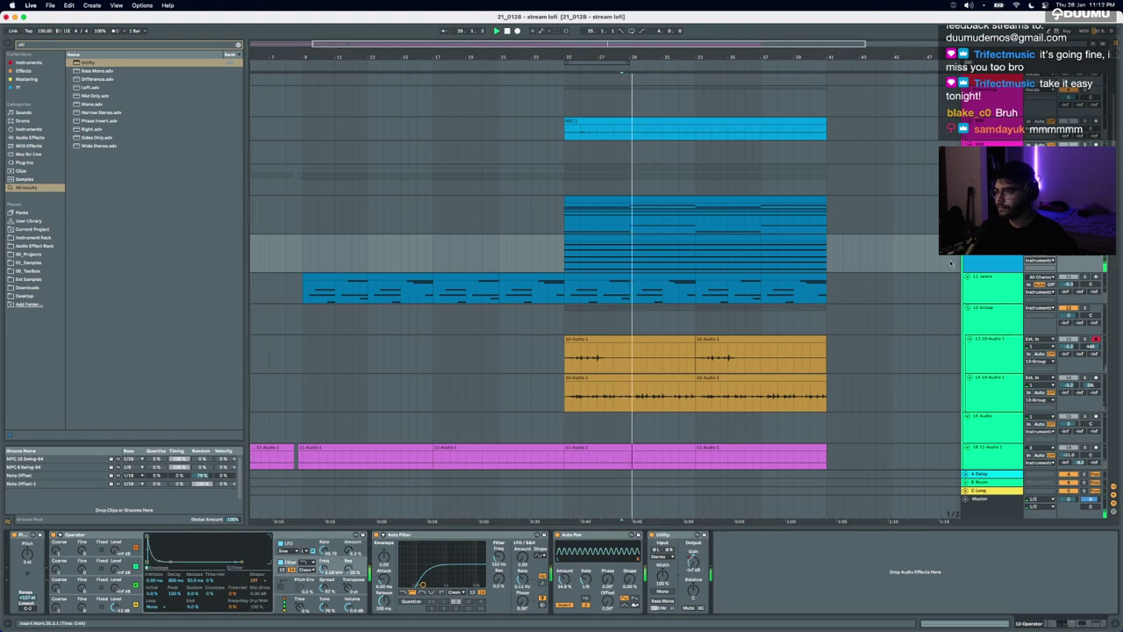
{"action": "key", "text": "space"}
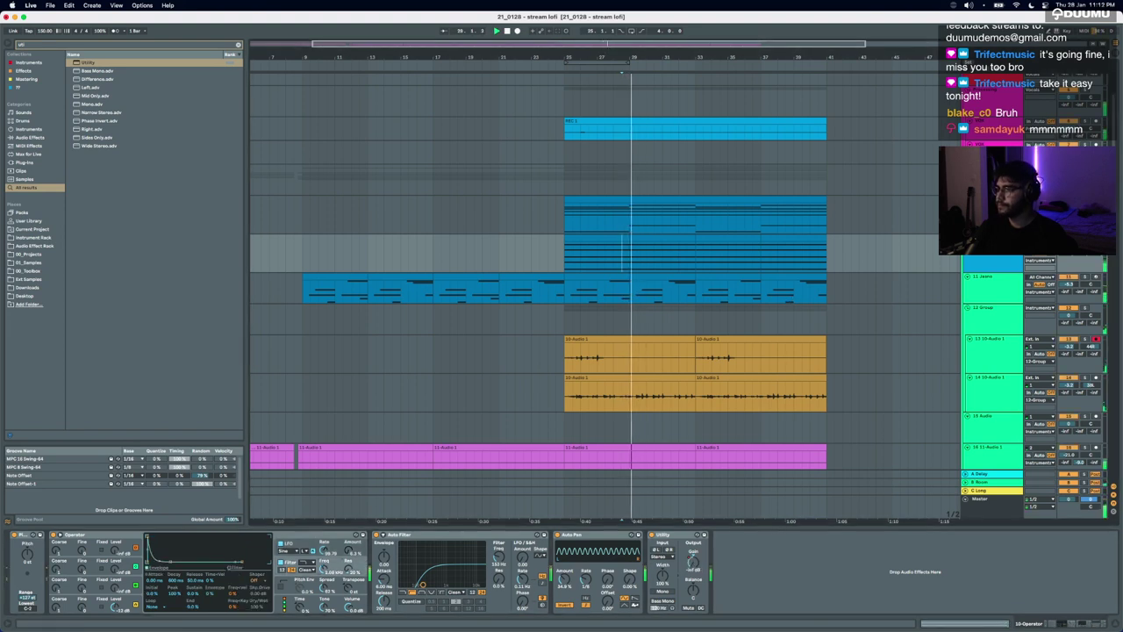
{"action": "left_click", "coordinate": [599, 237]}
{"action": "key", "text": "space"}
{"action": "key", "text": "space"}
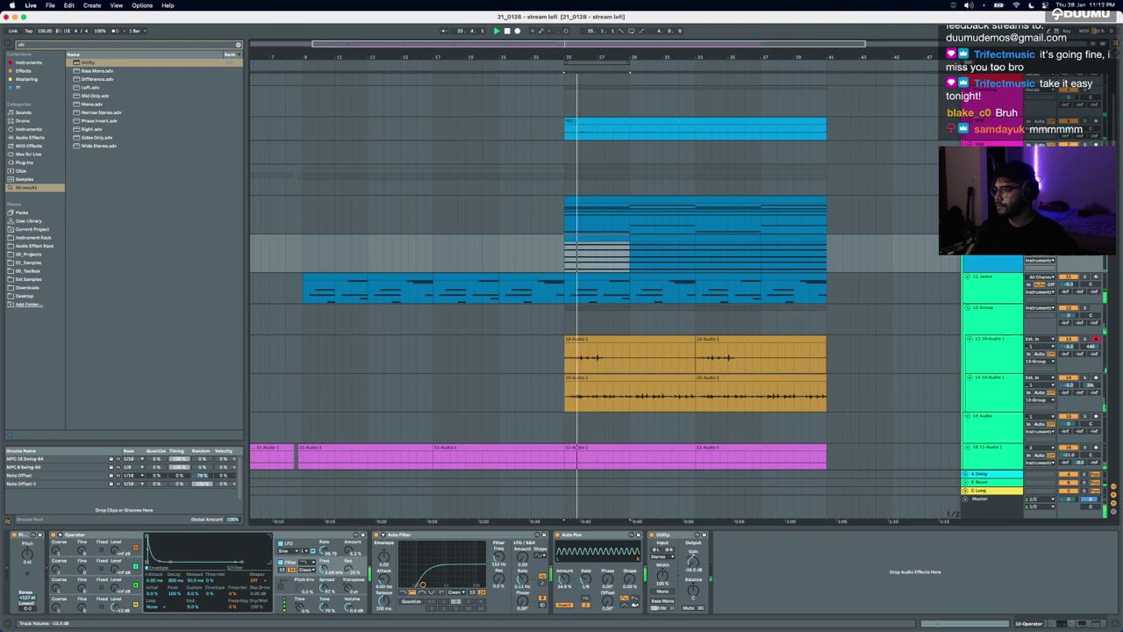
Step: Copy the Operator track's clips from bars 25 to 41 into bars 9 to 25, and play from bar 7
{"action": "scroll", "coordinate": [834, 271], "scroll_direction": "down", "scroll_amount": 3}
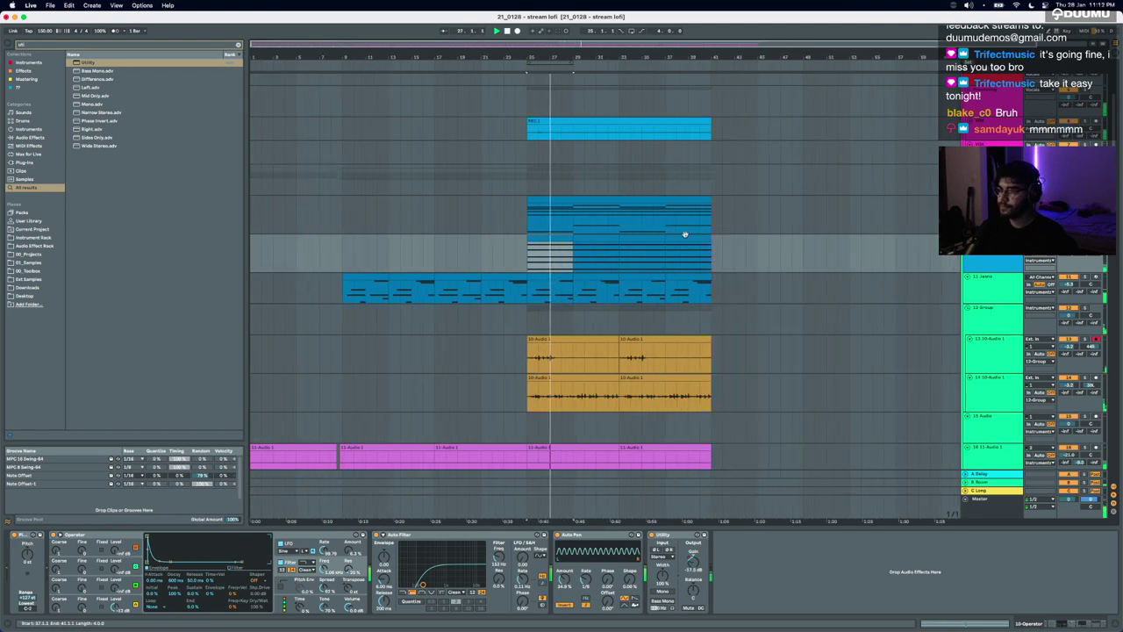
{"action": "left_click", "coordinate": [346, 257]}
{"action": "key", "text": "super+v"}
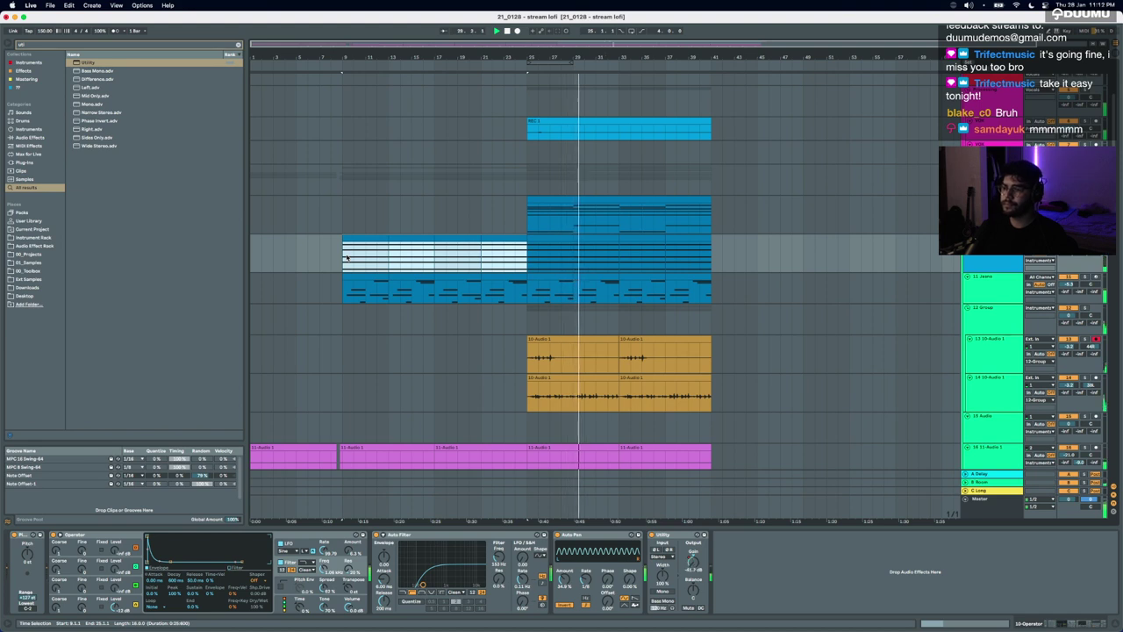
{"action": "left_click", "coordinate": [319, 254]}
{"action": "key", "text": "space"}
{"action": "key", "text": "space"}
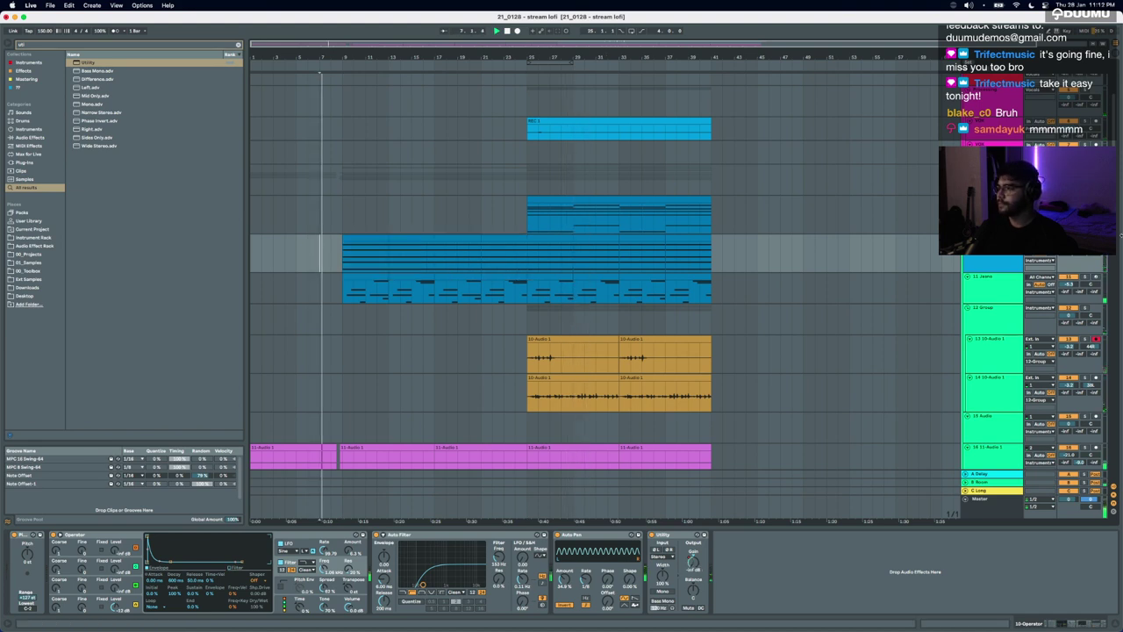
Step: Find the Grain Delay effect in the browser and add it to the end of the Operator track's device chain
{"action": "key", "text": "s"}
{"action": "key", "text": "super+f"}
{"action": "key", "text": "super+f"}
{"action": "type", "text": "grain del"}
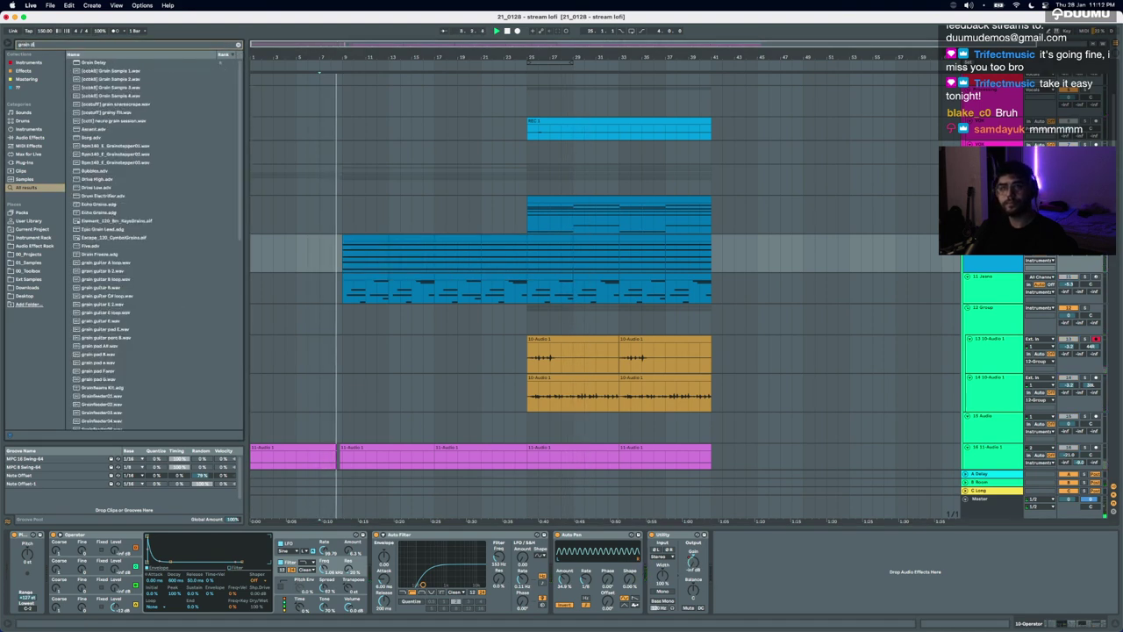
{"action": "key", "text": "Down"}
{"action": "key", "text": "Return"}
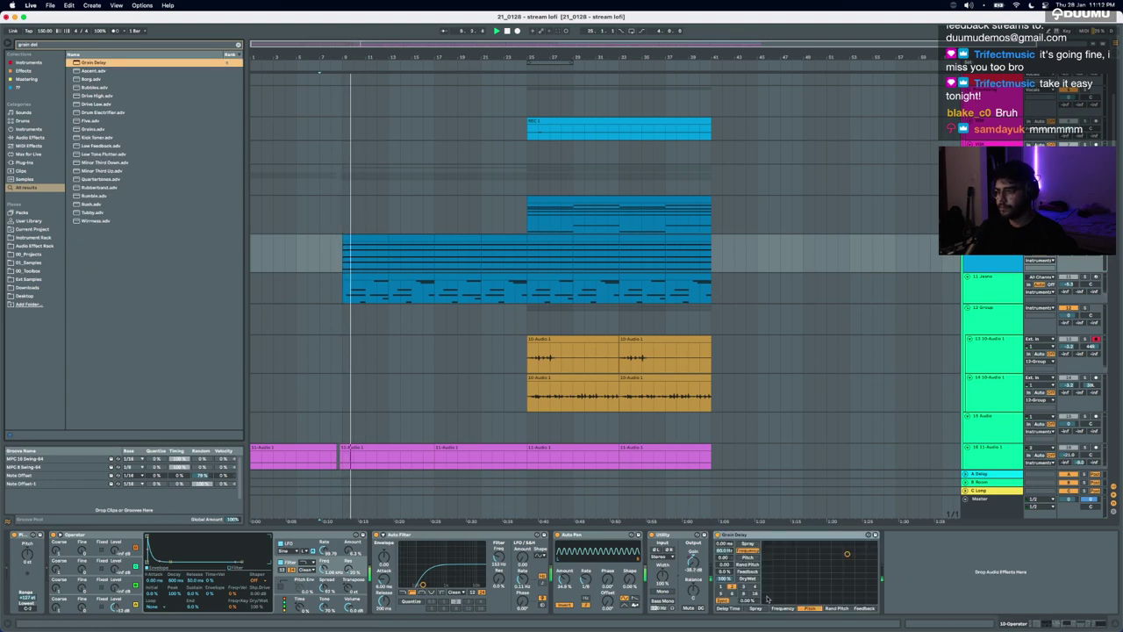
Step: Adjust the Grain Delay's frequency and pitch on the Operator track, and play from bar 13
{"action": "left_click_drag", "start_coordinate": [724, 550], "coordinate": [724, 562]}
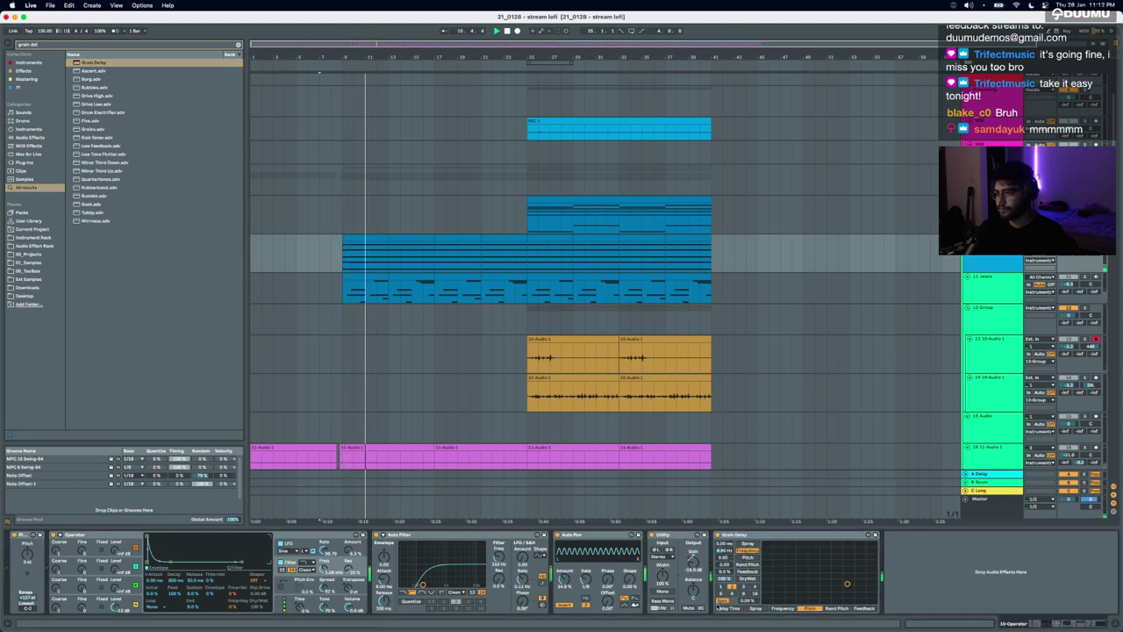
{"action": "left_click", "coordinate": [724, 600]}
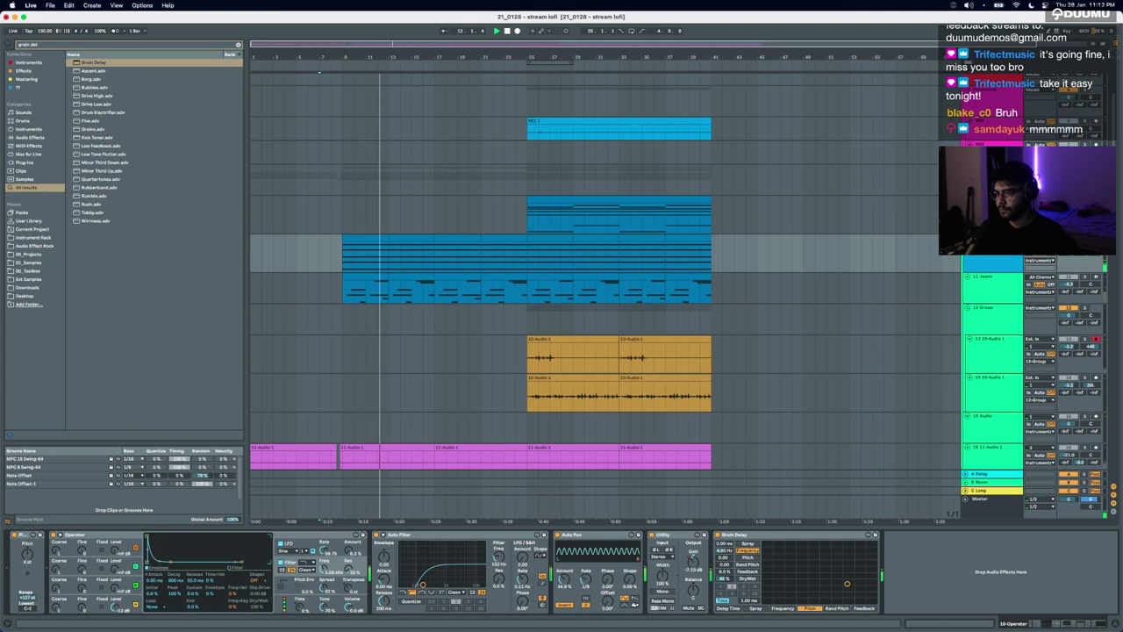
{"action": "mouse_move", "coordinate": [725, 558]}
{"action": "left_mouse_down"}
{"action": "mouse_move", "coordinate": [724, 529]}
{"action": "mouse_move", "coordinate": [724, 560]}
{"action": "left_mouse_up"}
{"action": "key", "text": "space"}
{"action": "key", "text": "space"}
{"action": "left_click", "coordinate": [378, 256]}
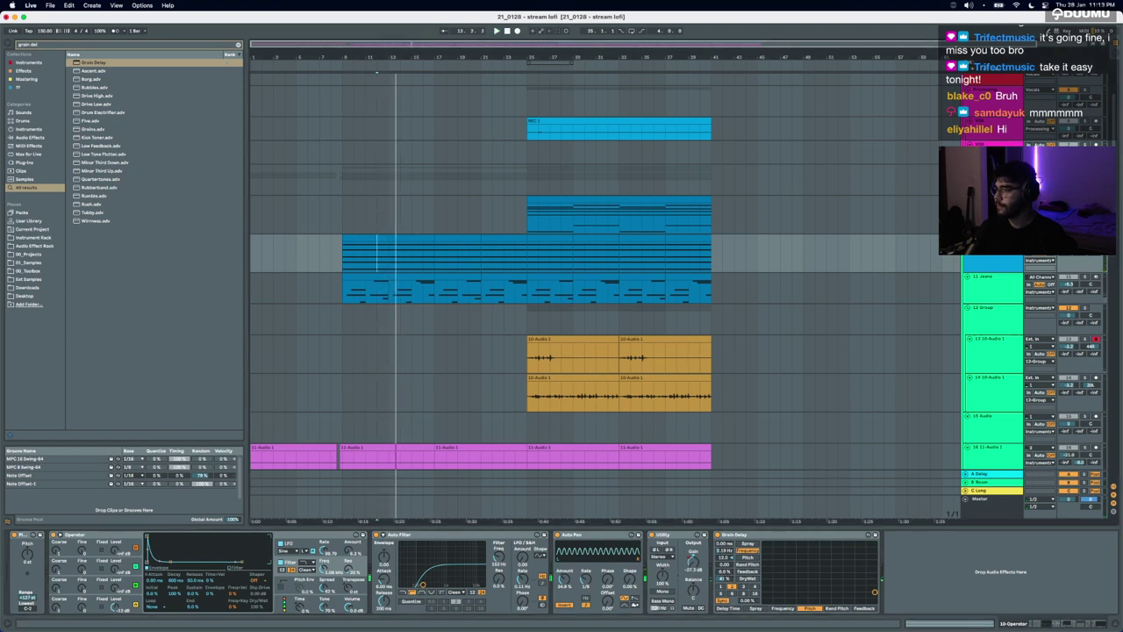
{"action": "key", "text": "space"}
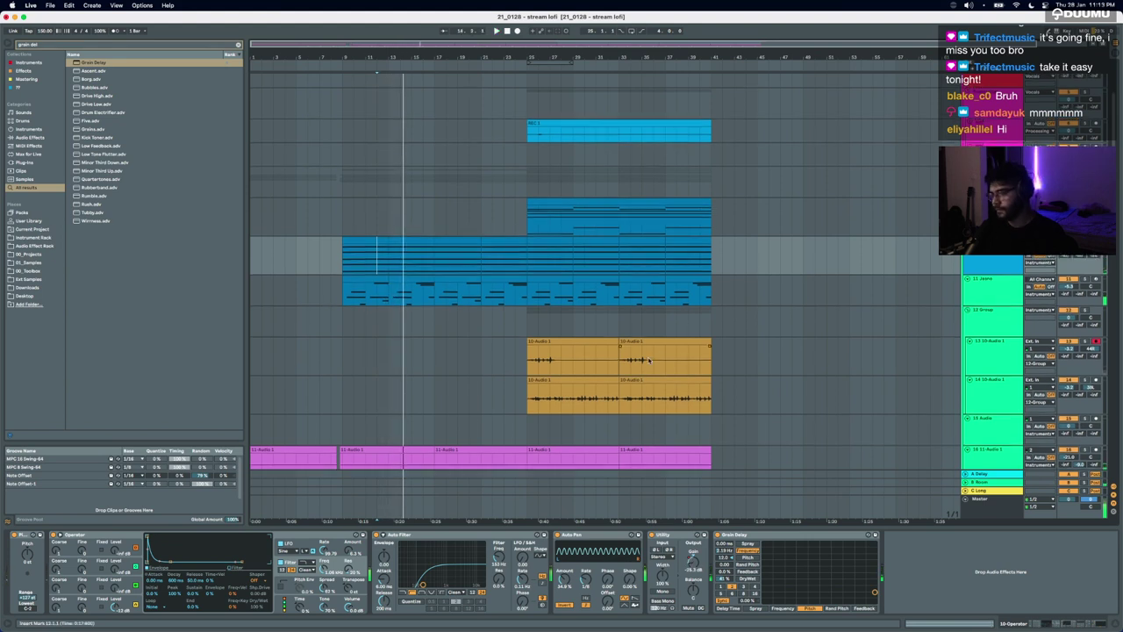
Step: Play the song from bar 1 and examine the Glue Compressor in the Master track's device chain
{"action": "left_click", "coordinate": [255, 305]}
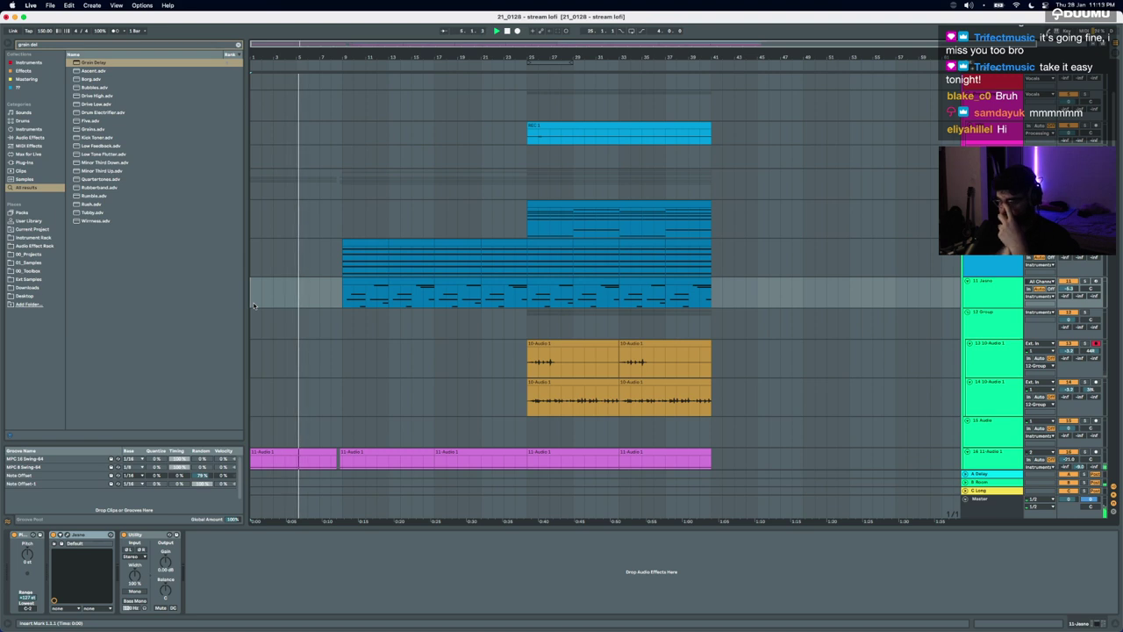
{"action": "scroll", "coordinate": [312, 317], "scroll_direction": "up", "scroll_amount": 2}
{"action": "scroll", "coordinate": [312, 317], "scroll_direction": "down", "scroll_amount": 8}
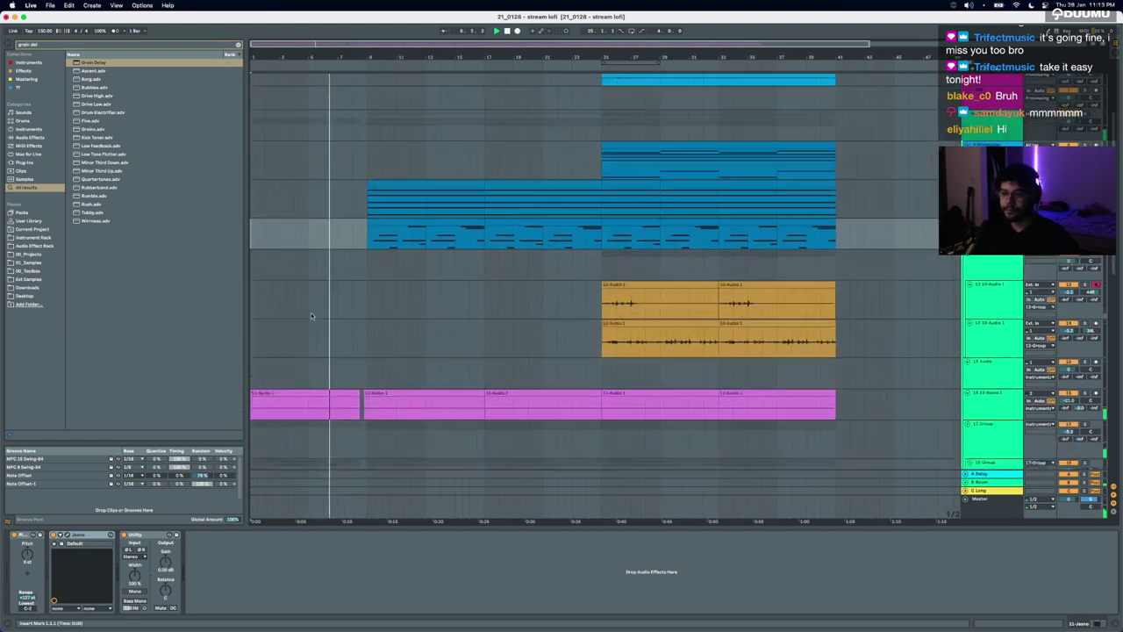
{"action": "left_click", "coordinate": [979, 499]}
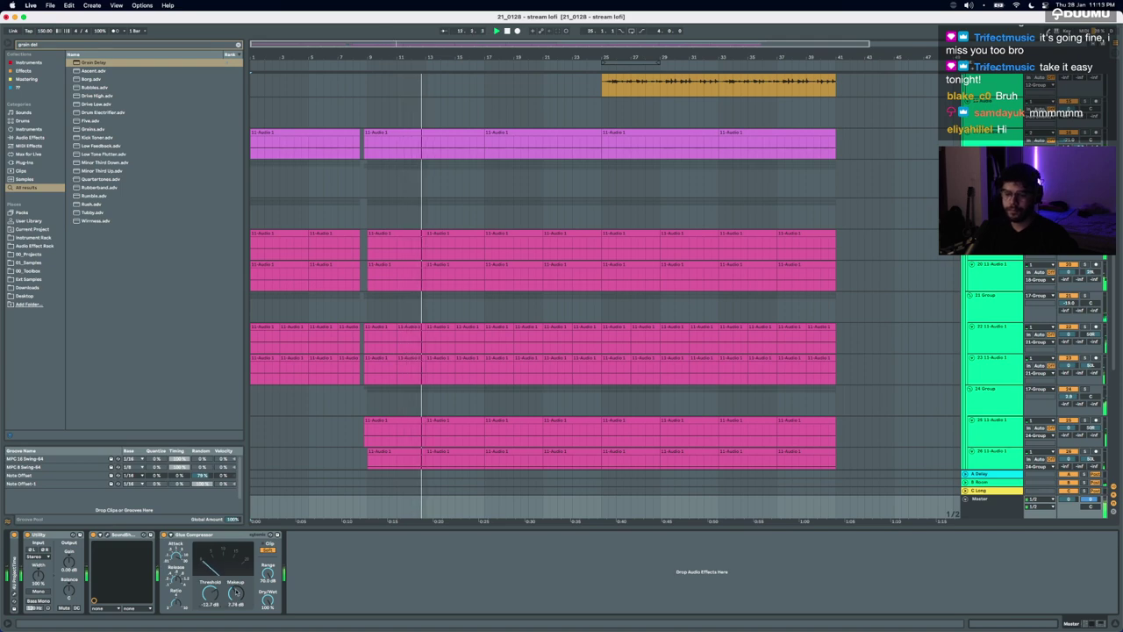
{"action": "scroll", "coordinate": [384, 436], "scroll_direction": "up", "scroll_amount": 5}
{"action": "scroll", "coordinate": [384, 436], "scroll_direction": "up", "scroll_amount": 4}
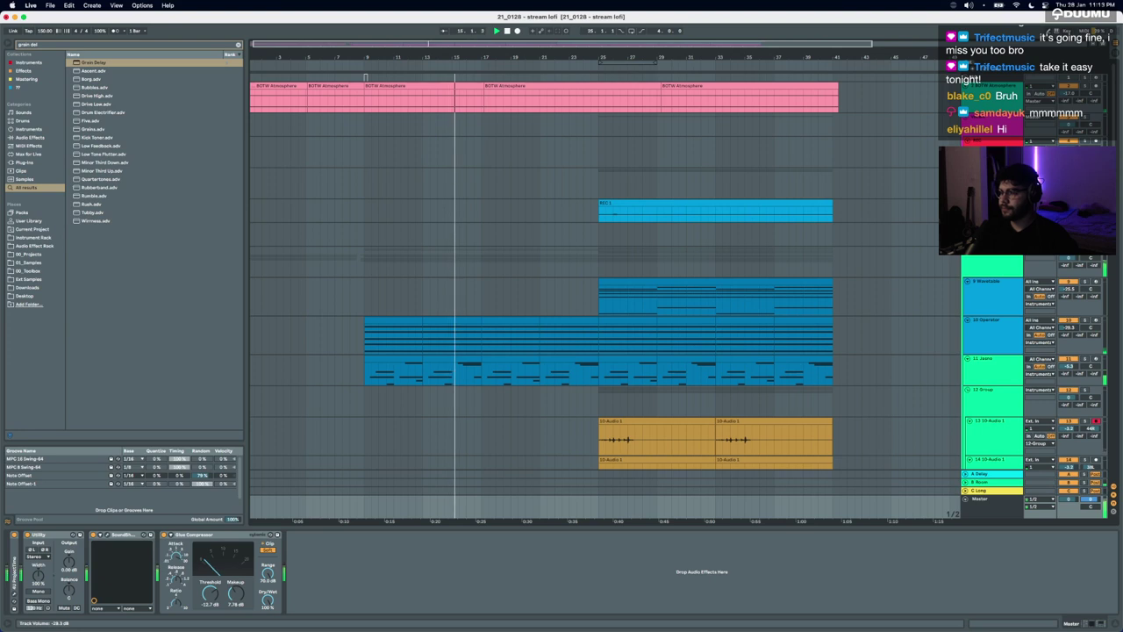
Step: Stretch Operator's first gain swell over bars 9 to 17, duplicate that section three times up to bar 41, and lower the track volume
{"action": "left_click", "coordinate": [422, 342]}
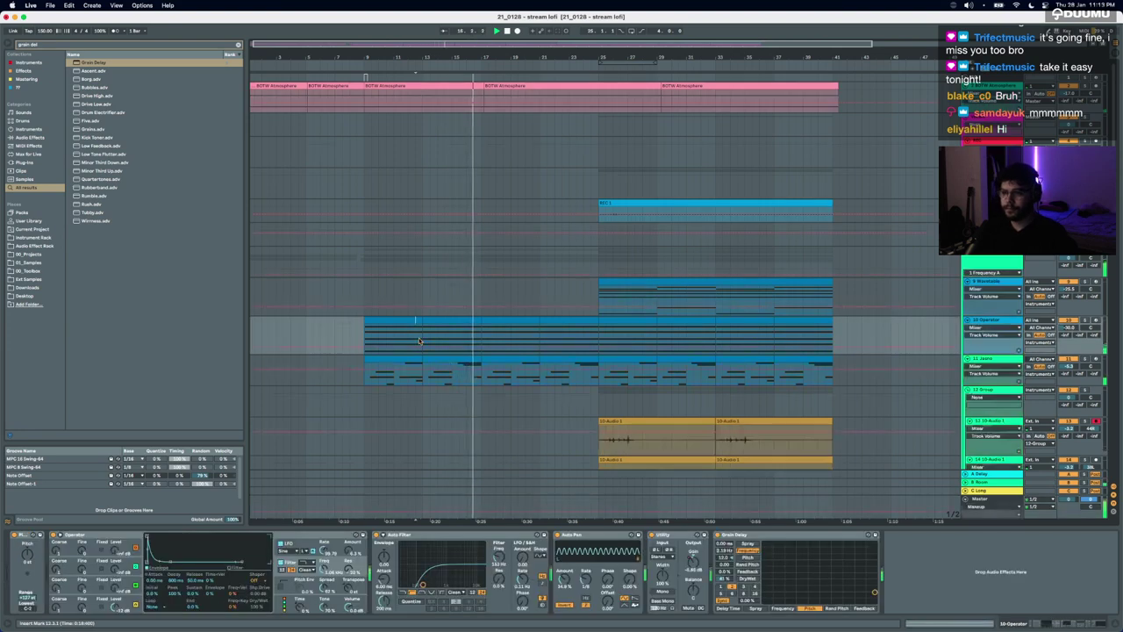
{"action": "key", "text": "a"}
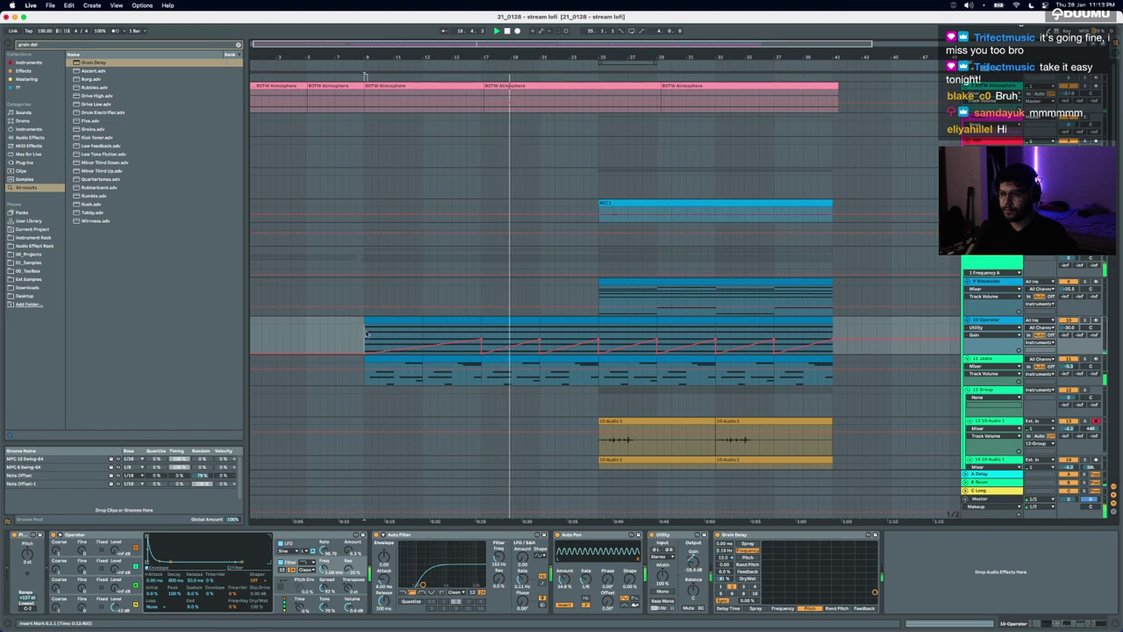
{"action": "left_click_drag", "start_coordinate": [365, 328], "coordinate": [481, 327]}
{"action": "key", "text": "super+d"}
{"action": "key", "text": "super+d"}
{"action": "key", "text": "super+d"}
{"action": "key", "text": "a"}
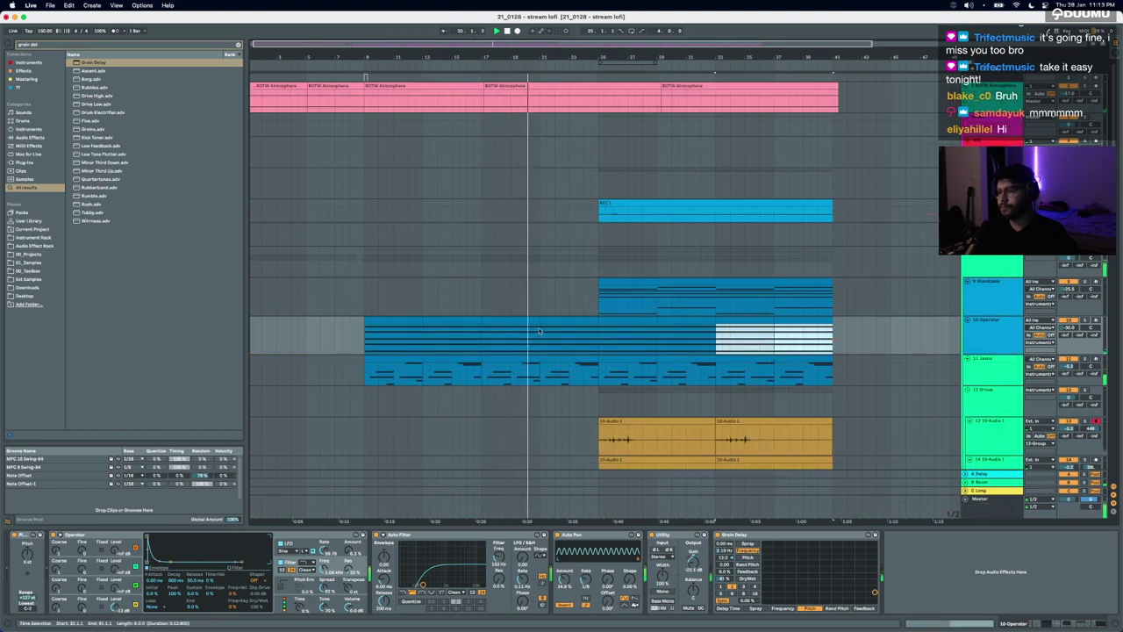
{"action": "left_click_drag", "start_coordinate": [1069, 327], "coordinate": [1069, 325]}
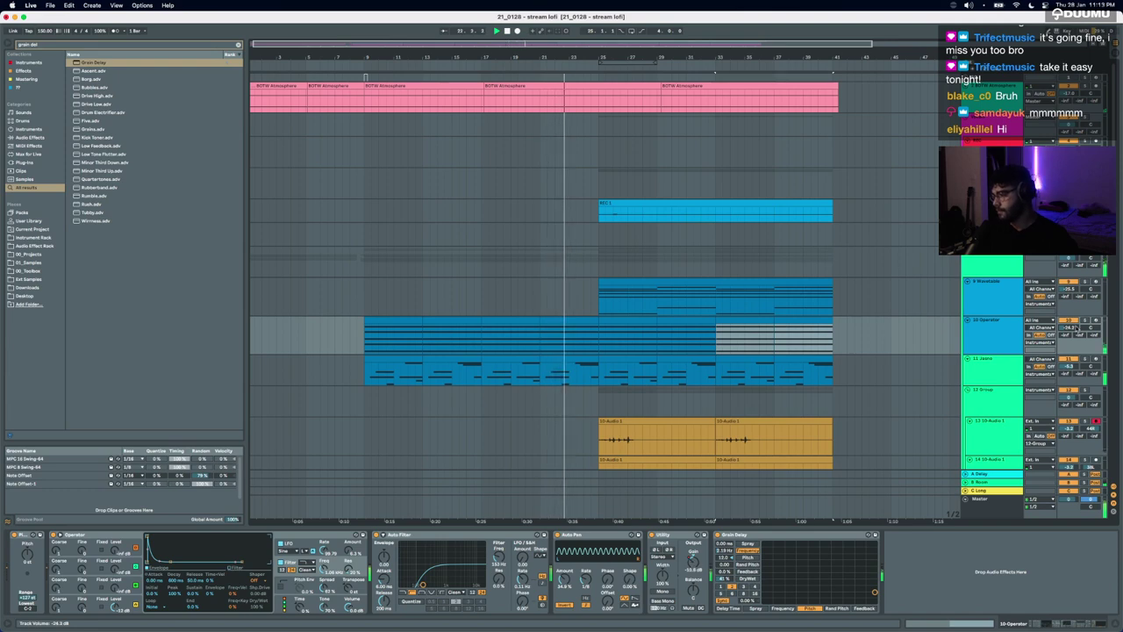
Step: Delete the last two beats before bar 25 from the instrument audio clips and track 11's MIDI clip, and play from bar 24
{"action": "scroll", "coordinate": [769, 339], "scroll_direction": "up", "scroll_amount": 1}
{"action": "scroll", "coordinate": [769, 339], "scroll_direction": "up", "scroll_amount": 5}
{"action": "scroll", "coordinate": [252, 361], "scroll_direction": "down", "scroll_amount": 5}
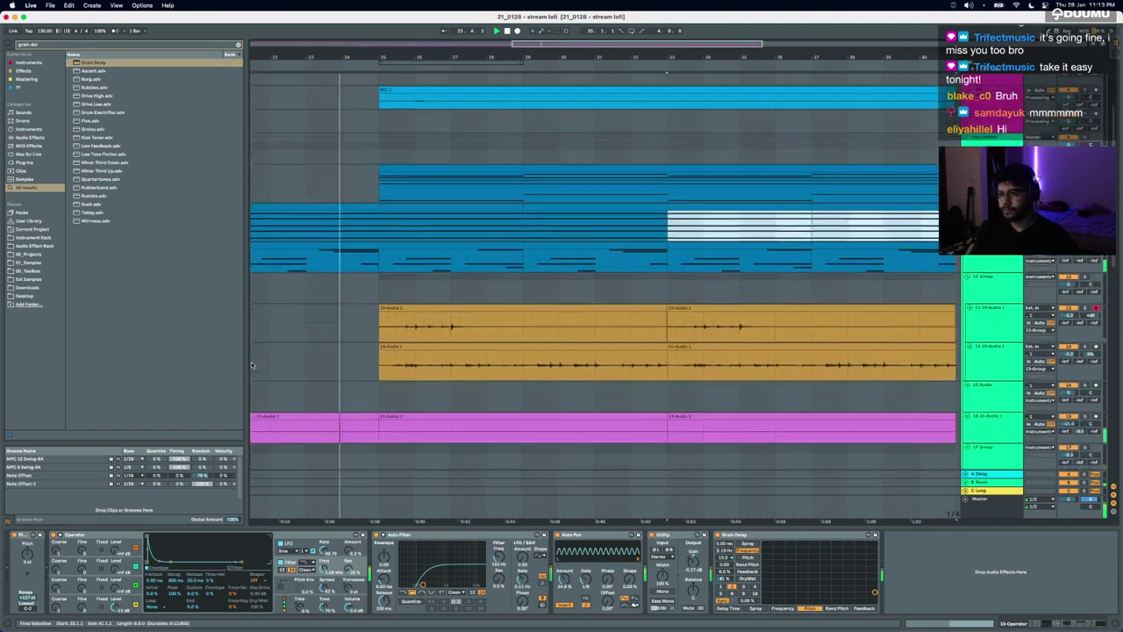
{"action": "scroll", "coordinate": [400, 385], "scroll_direction": "up", "scroll_amount": 5}
{"action": "left_click", "coordinate": [308, 370]}
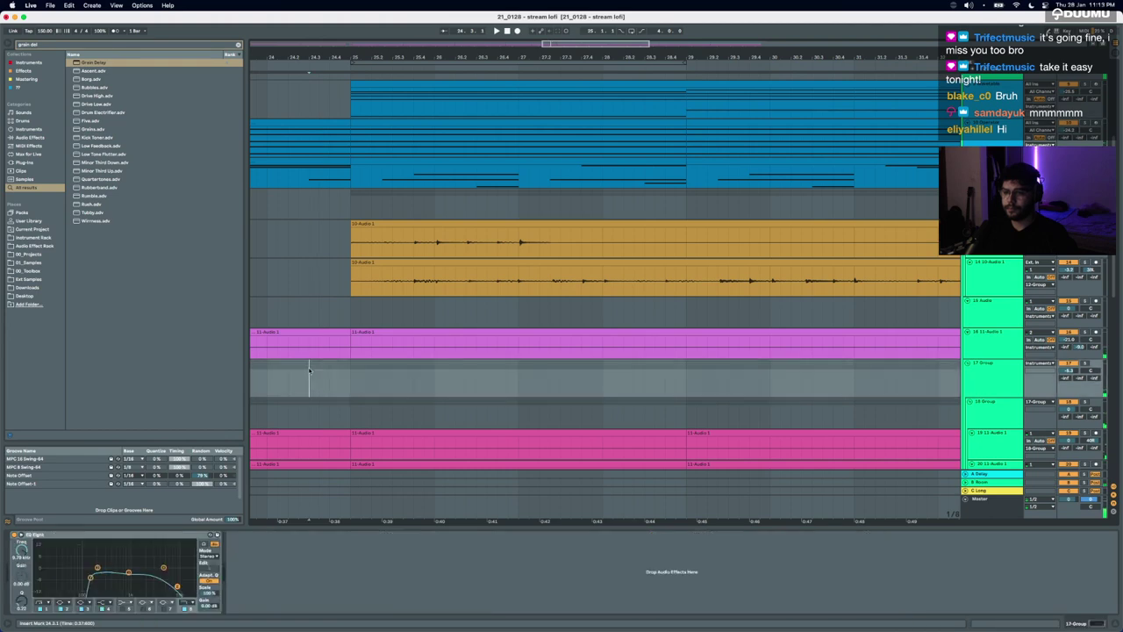
{"action": "left_click_drag", "start_coordinate": [312, 322], "coordinate": [349, 465]}
{"action": "key", "text": "Delete"}
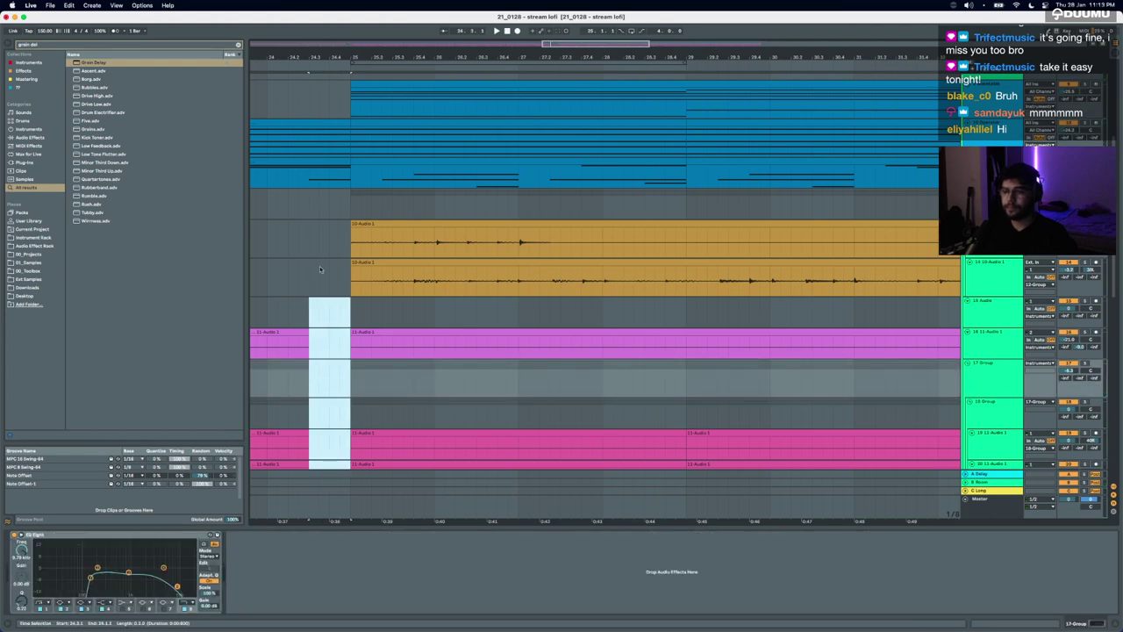
{"action": "left_click_drag", "start_coordinate": [309, 174], "coordinate": [347, 178]}
{"action": "key", "text": "Delete"}
{"action": "left_click", "coordinate": [277, 239]}
{"action": "key", "text": "space"}
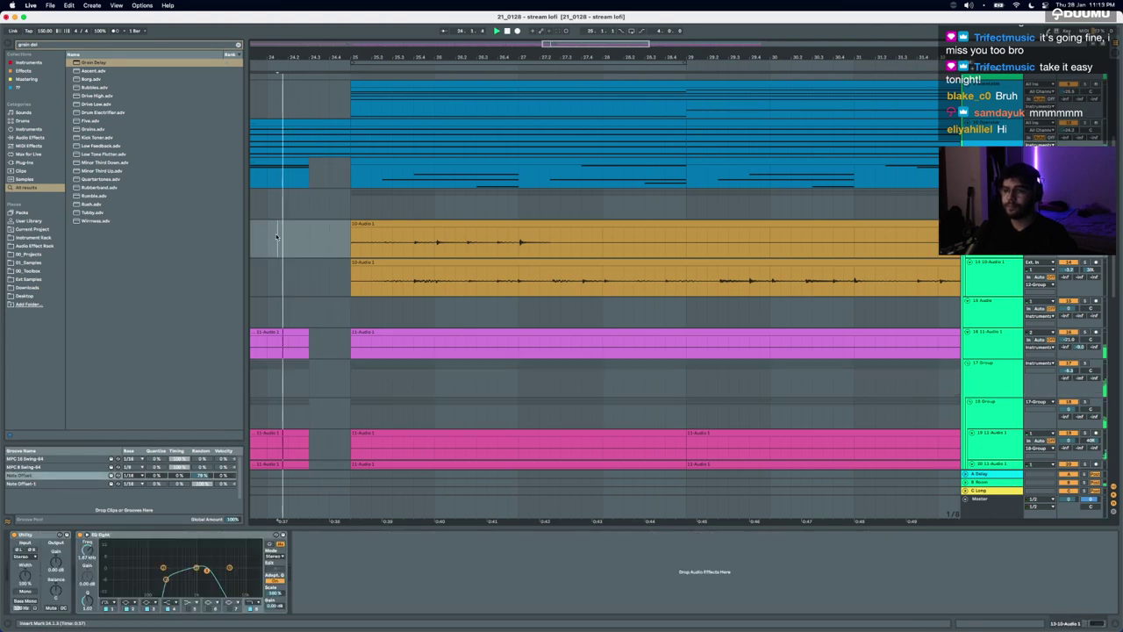
Step: Clear the same two beats before bar 25 on the bass Operator and percussion tracks, and replay from bar 24
{"action": "scroll", "coordinate": [276, 237], "scroll_direction": "up", "scroll_amount": 4}
{"action": "scroll", "coordinate": [275, 237], "scroll_direction": "up", "scroll_amount": 5}
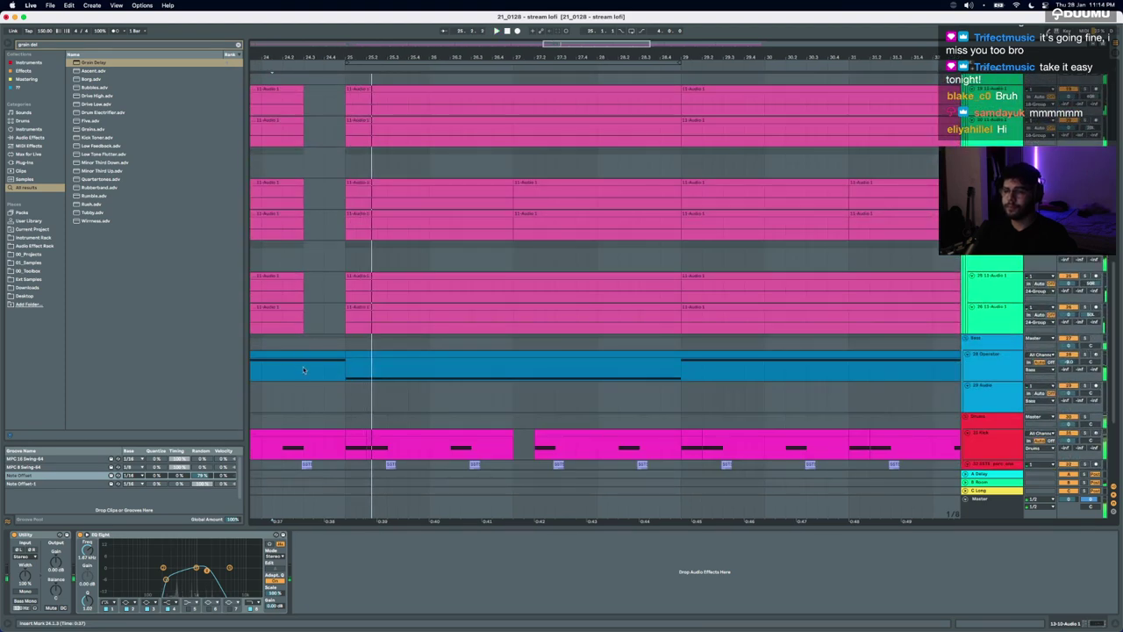
{"action": "left_click_drag", "start_coordinate": [305, 368], "coordinate": [341, 402]}
{"action": "scroll", "coordinate": [333, 400], "scroll_direction": "down", "scroll_amount": 4}
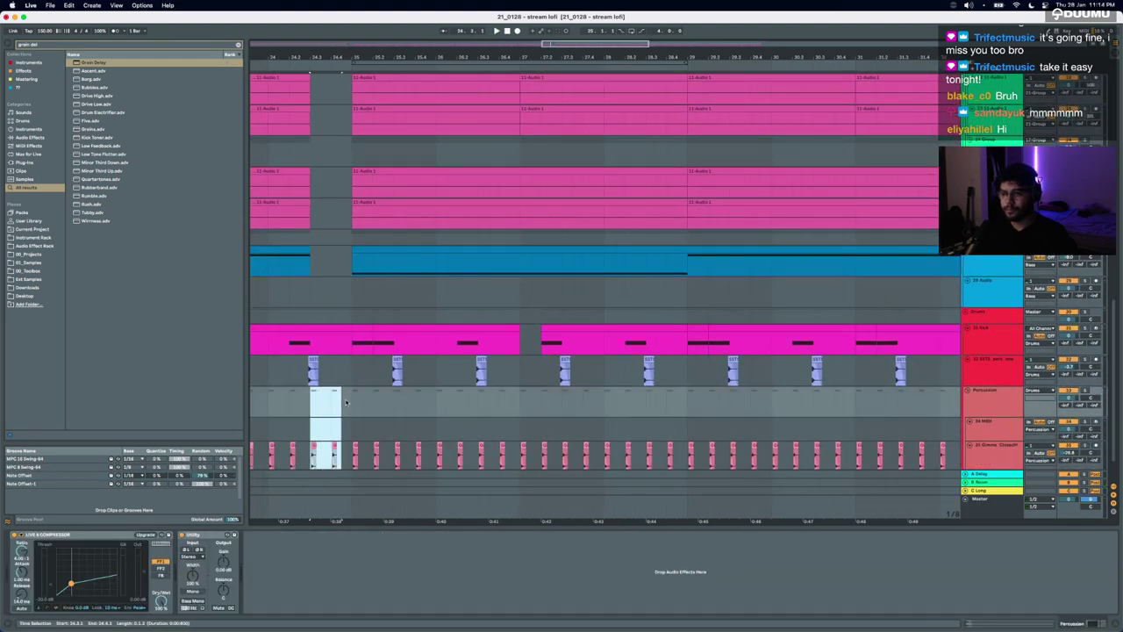
{"action": "left_click", "coordinate": [276, 408]}
{"action": "key", "text": "space"}
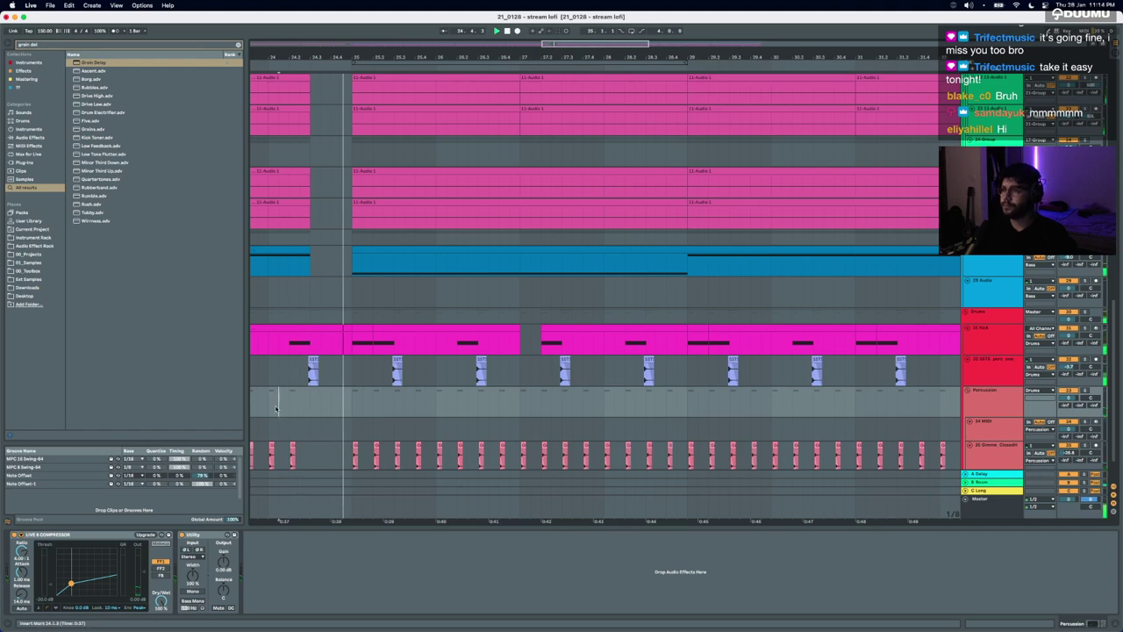
Step: Adjust the Wavetable track's volume while playing the second section past bar 25
{"action": "scroll", "coordinate": [403, 368], "scroll_direction": "down", "scroll_amount": 5}
{"action": "scroll", "coordinate": [404, 343], "scroll_direction": "up", "scroll_amount": 10}
{"action": "scroll", "coordinate": [404, 334], "scroll_direction": "down", "scroll_amount": 3}
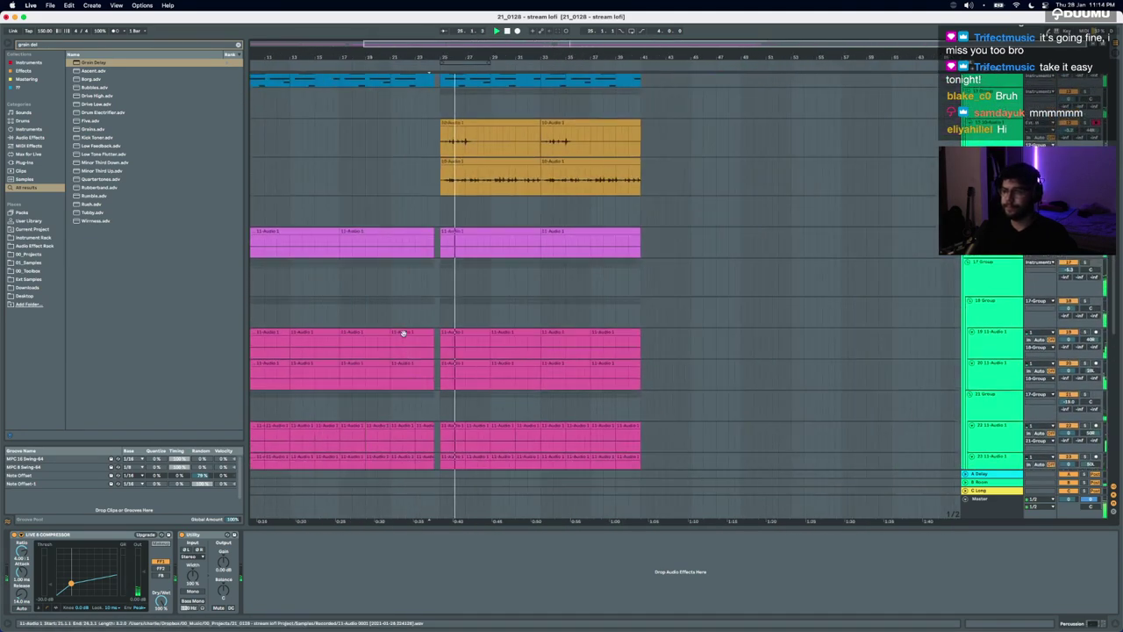
{"action": "scroll", "coordinate": [403, 334], "scroll_direction": "up", "scroll_amount": 5}
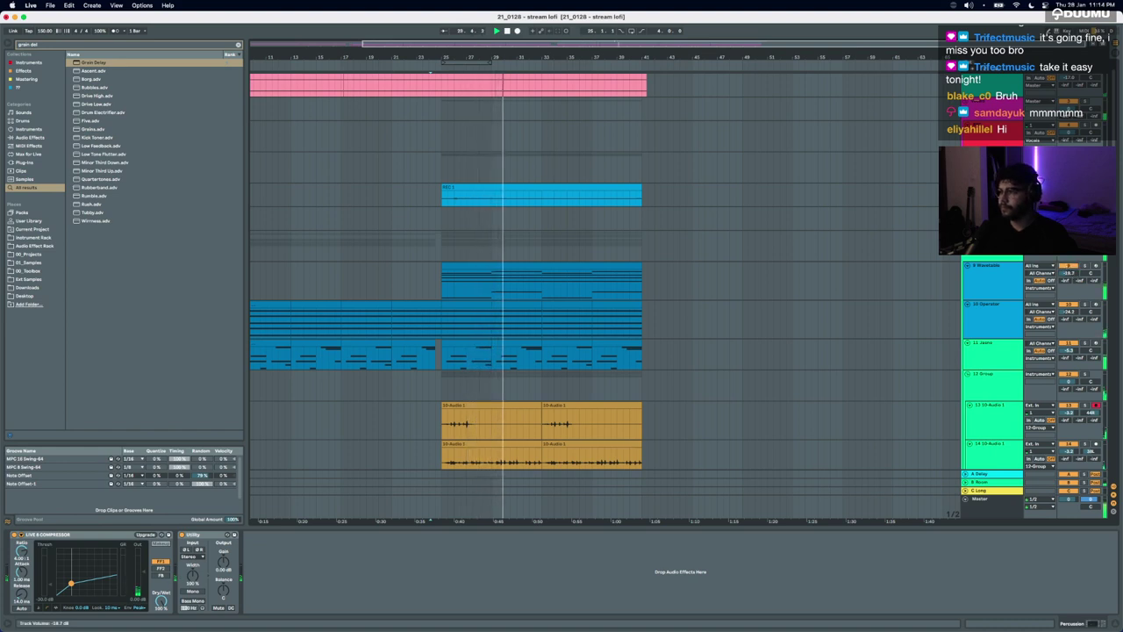
{"action": "scroll", "coordinate": [485, 405], "scroll_direction": "down", "scroll_amount": 3}
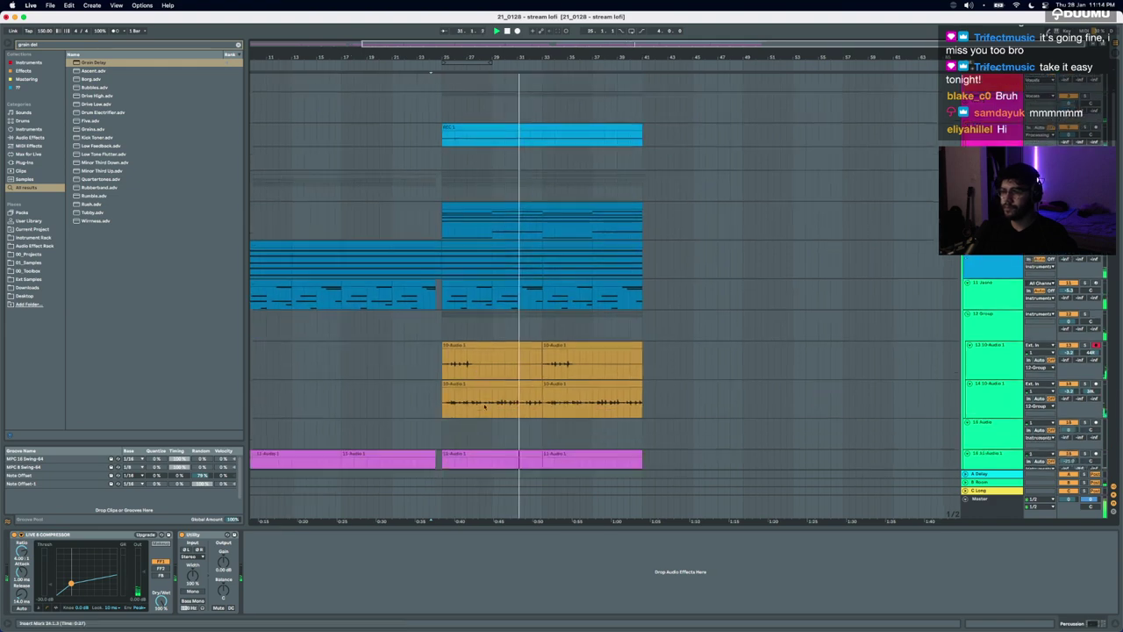
{"action": "scroll", "coordinate": [484, 406], "scroll_direction": "down", "scroll_amount": 10}
Step: Add the Lowpass filter preset to the 17 Group track and select its frequency for automation
{"action": "left_click", "coordinate": [985, 300]}
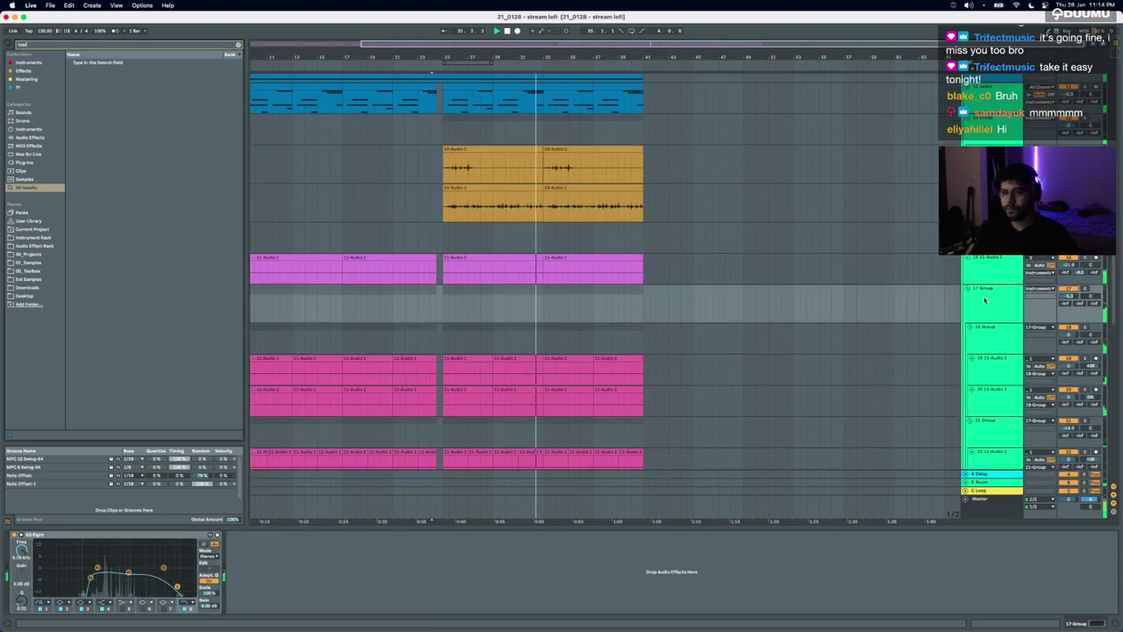
{"action": "key", "text": "Down"}
{"action": "key", "text": "Return"}
{"action": "left_click", "coordinate": [352, 559]}
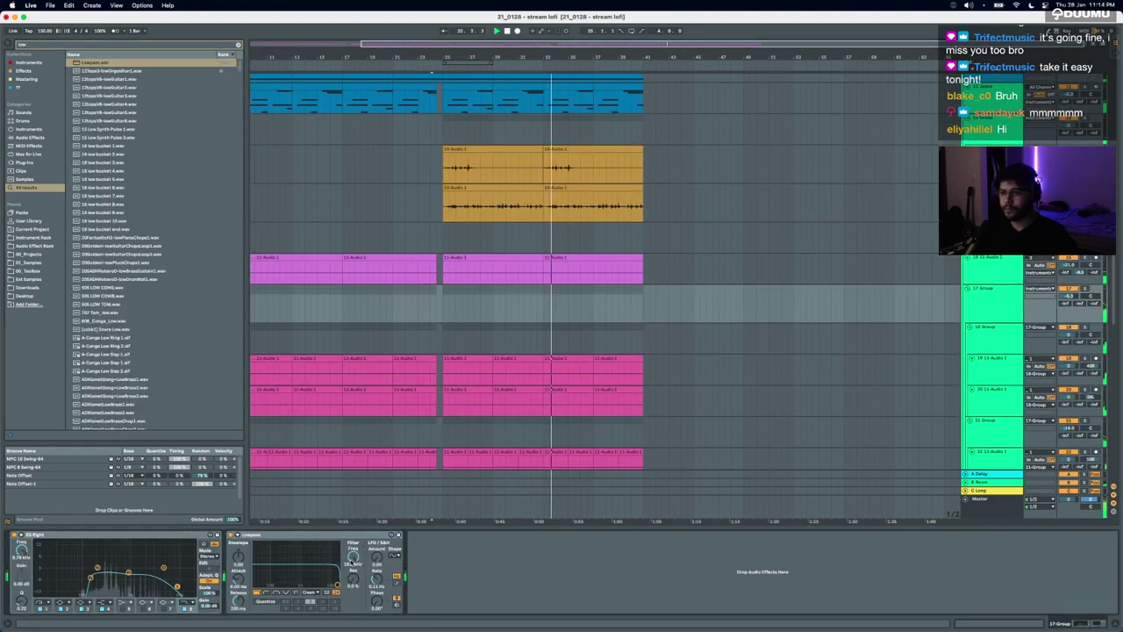
Step: Automate the 17 Group's Lowpass frequency to fall steeply from bar 24 to bar 25
{"action": "key", "text": "a"}
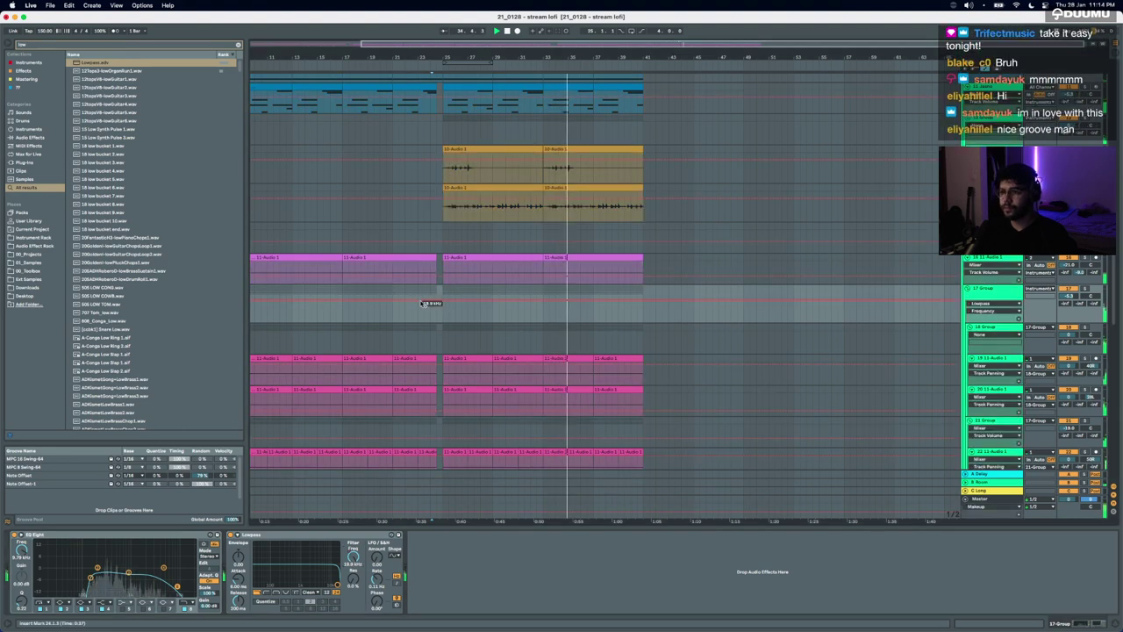
{"action": "left_click", "coordinate": [422, 302]}
{"action": "left_click_drag", "start_coordinate": [443, 301], "coordinate": [443, 313]}
{"action": "key", "text": "a"}
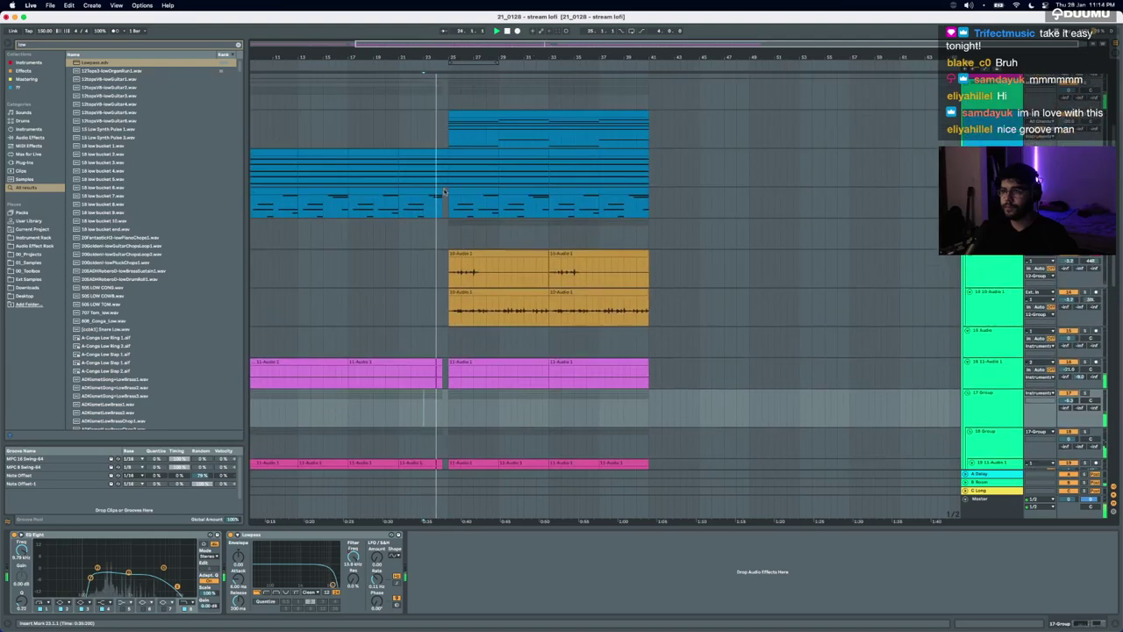
Step: Delete track 11's clips from bar 25 onward and automate the 17 Group's Lowpass frequency to rise to about 1.1 kHz at bar 41
{"action": "left_click_drag", "start_coordinate": [444, 191], "coordinate": [700, 202]}
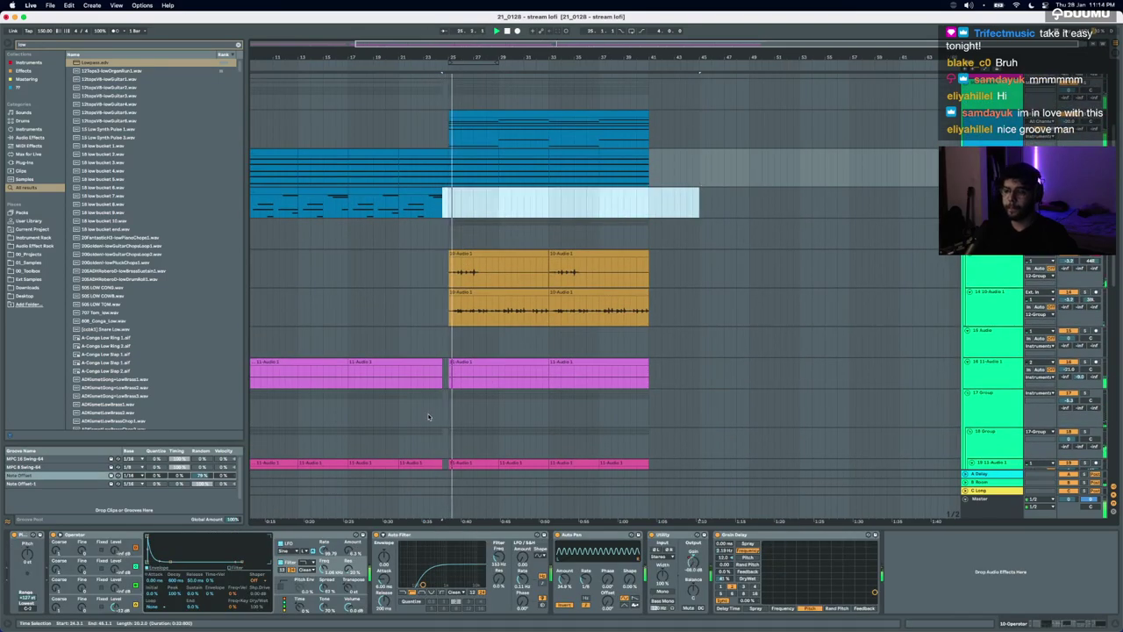
{"action": "key", "text": "a"}
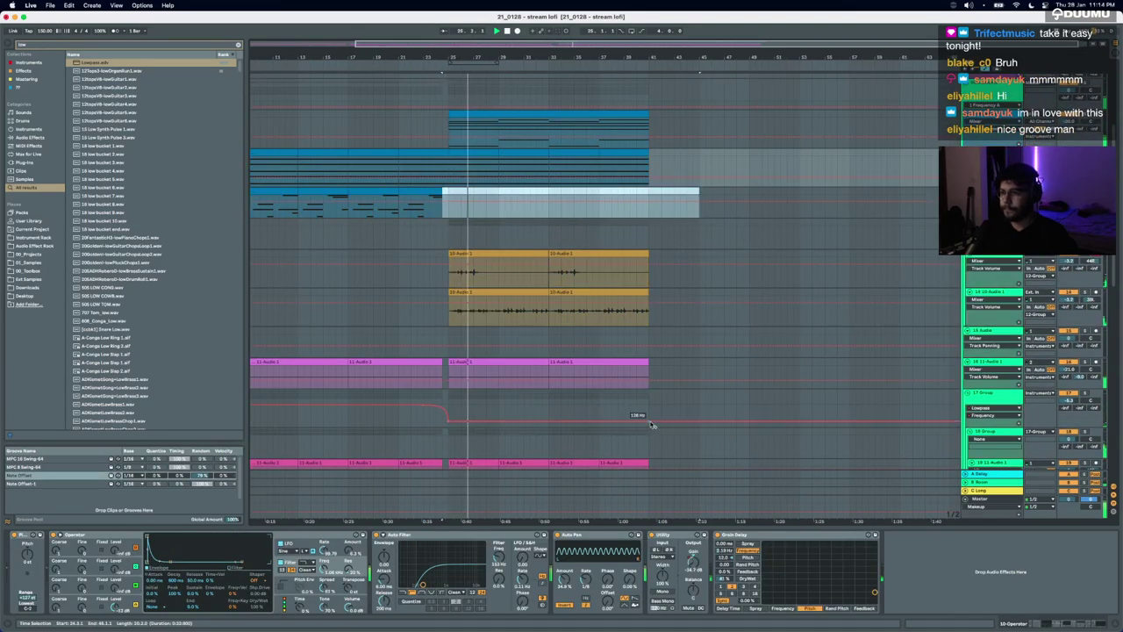
{"action": "left_click_drag", "start_coordinate": [652, 425], "coordinate": [652, 416]}
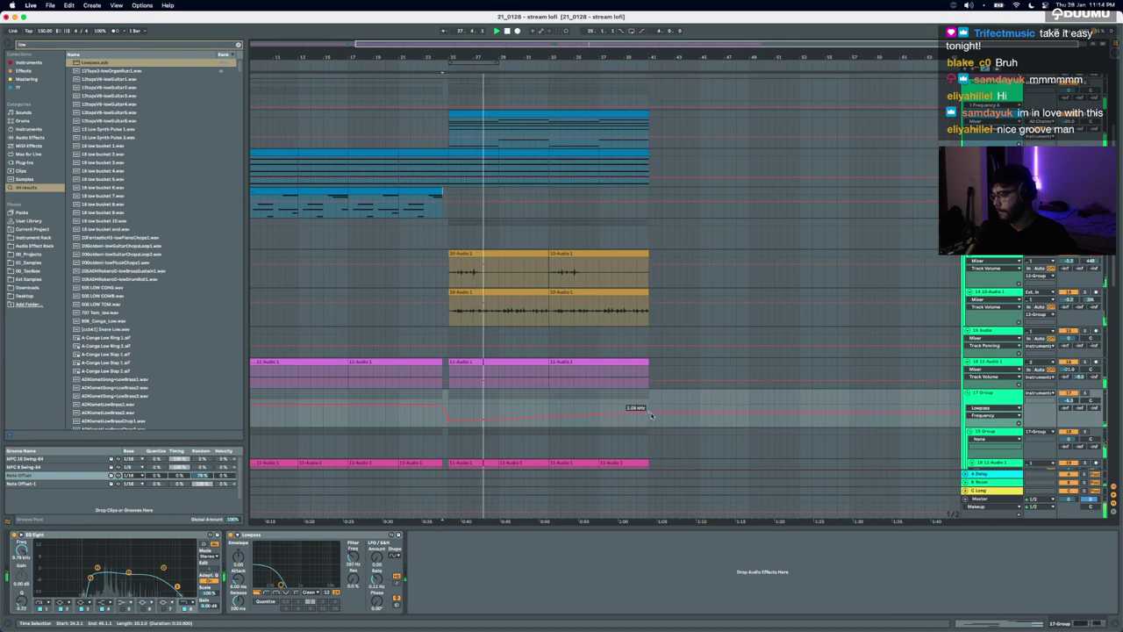
{"action": "key", "text": "a"}
{"action": "key", "text": "plus"}
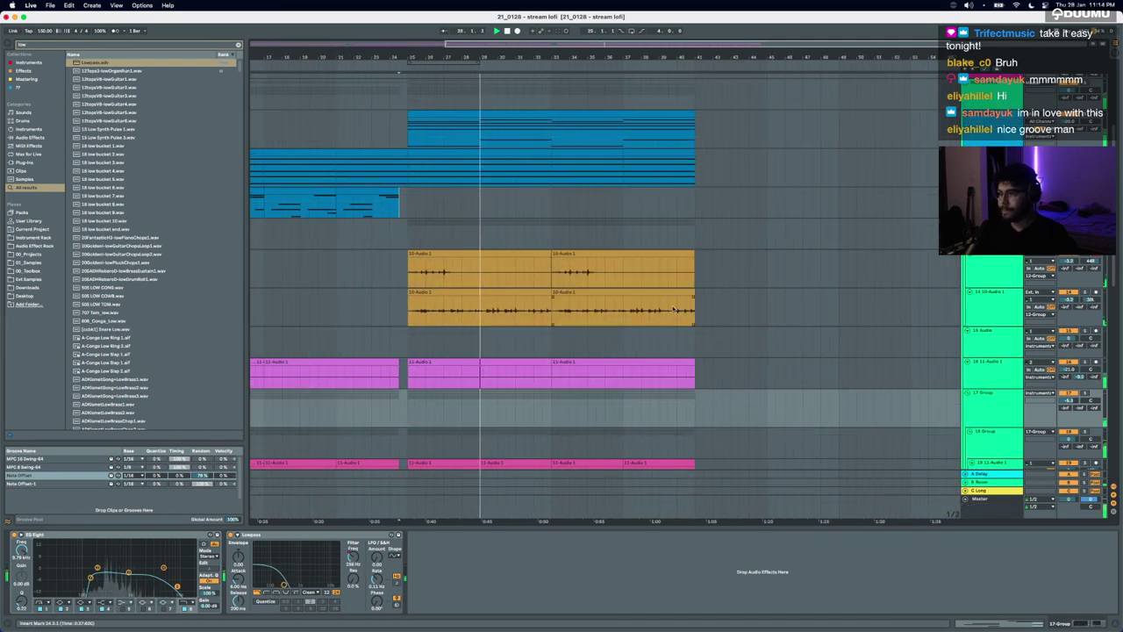
Step: Lower the Wavetable track's volume against the filtered second section
{"action": "scroll", "coordinate": [693, 305], "scroll_direction": "up", "scroll_amount": 5}
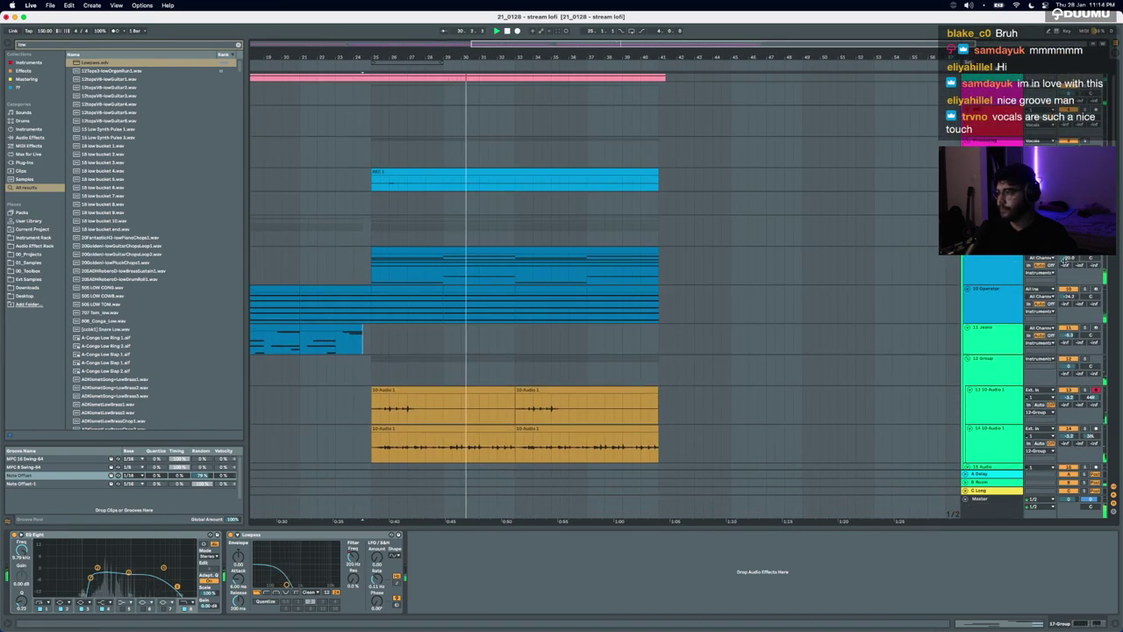
{"action": "scroll", "coordinate": [515, 265], "scroll_direction": "up", "scroll_amount": 1}
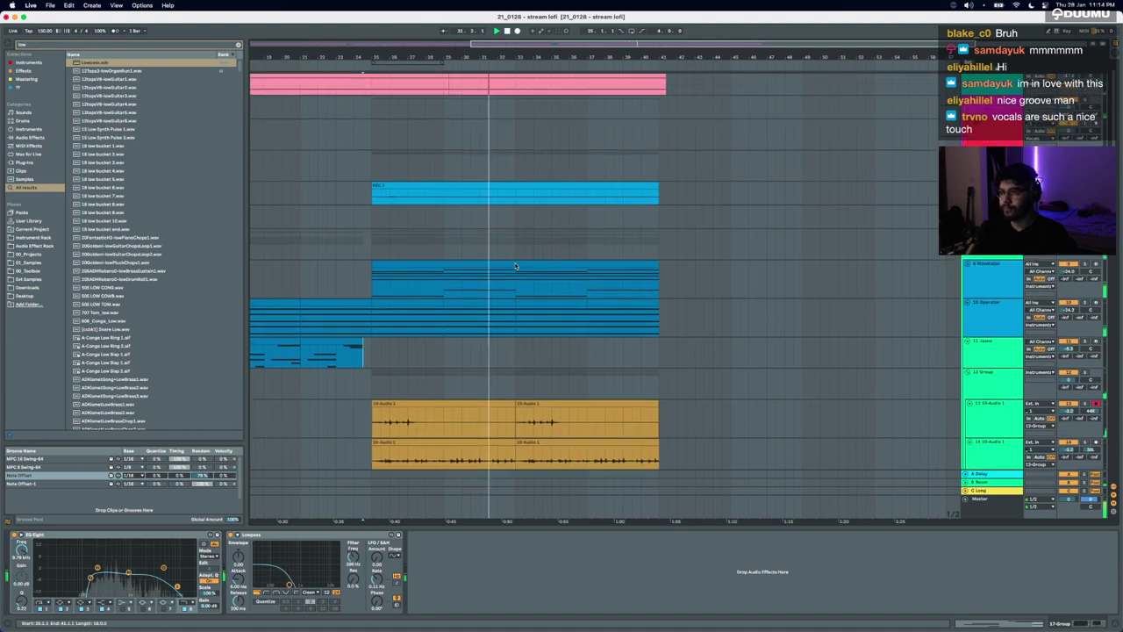
{"action": "scroll", "coordinate": [515, 265], "scroll_direction": "up", "scroll_amount": 1}
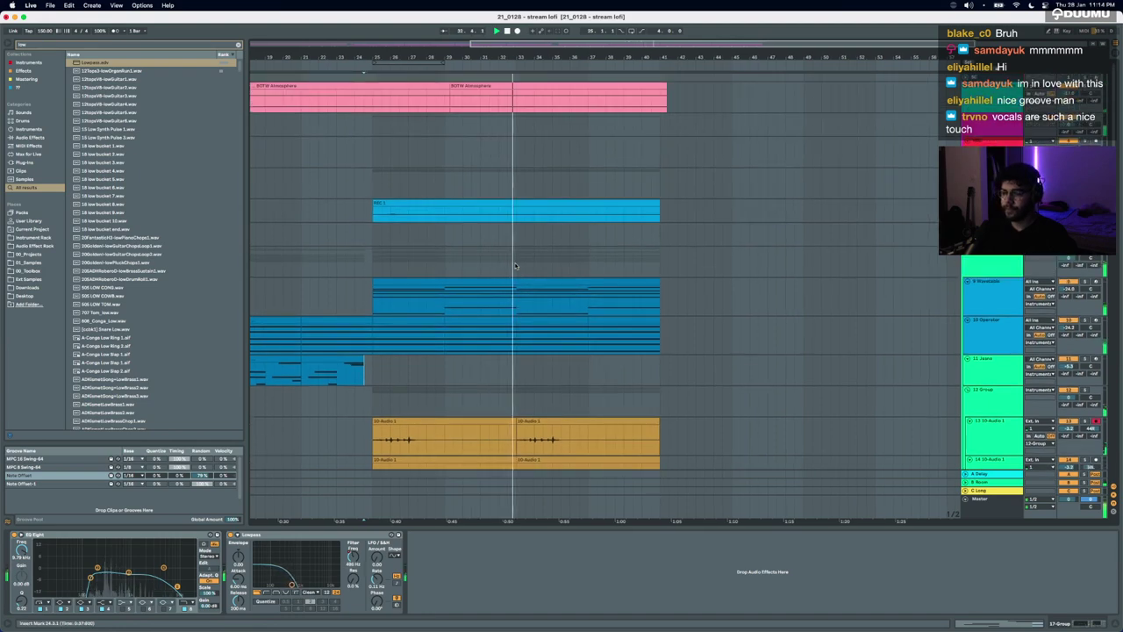
Step: Review the instrument, vocal and drum tracks across the arrangement while the second section plays through to bar 41
{"action": "scroll", "coordinate": [515, 265], "scroll_direction": "down", "scroll_amount": 15}
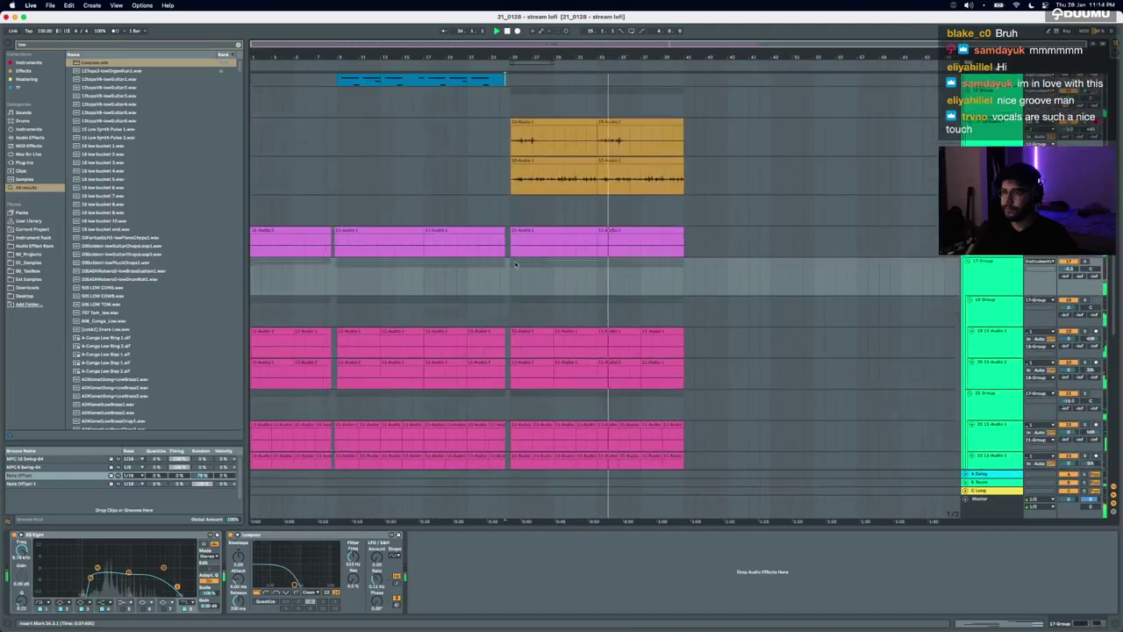
{"action": "left_click", "coordinate": [392, 235]}
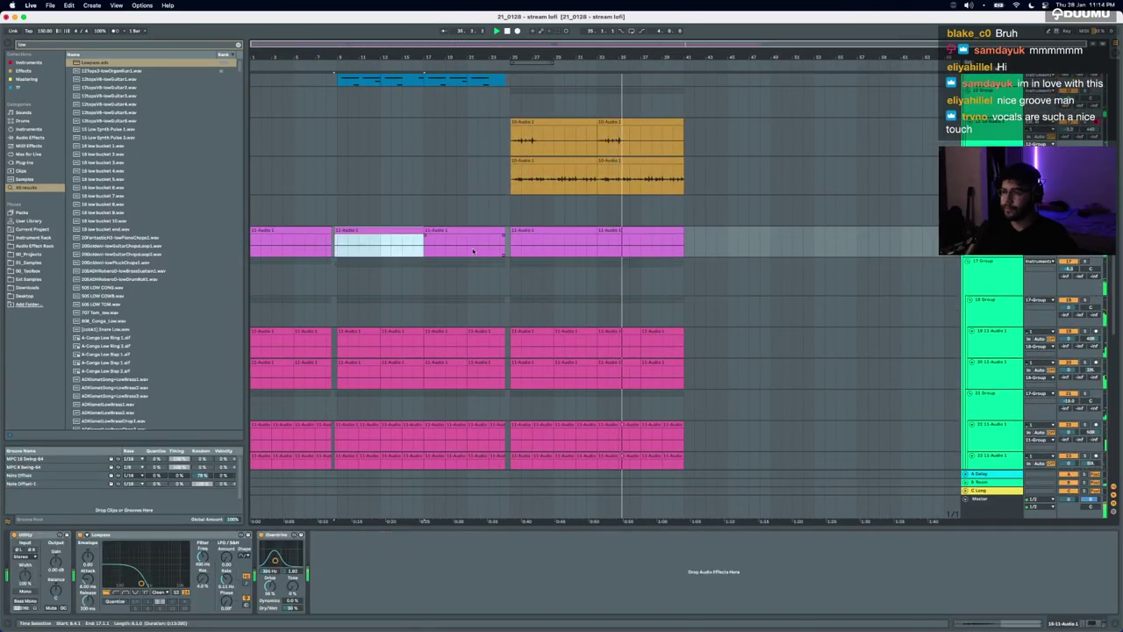
{"action": "scroll", "coordinate": [473, 251], "scroll_direction": "up", "scroll_amount": 6}
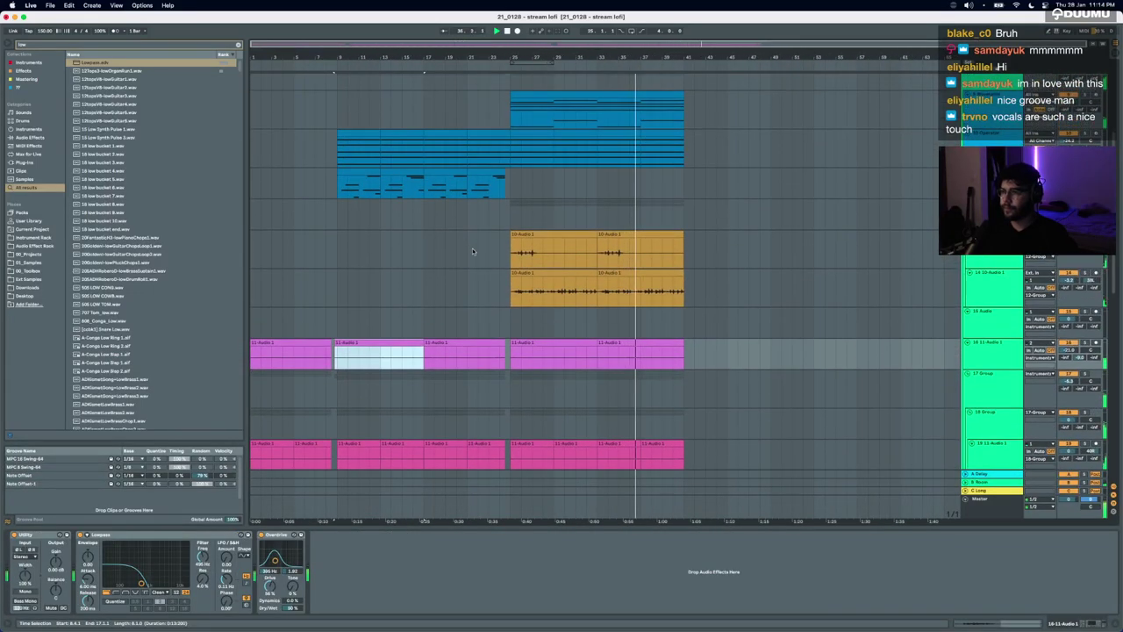
{"action": "scroll", "coordinate": [524, 217], "scroll_direction": "up", "scroll_amount": 6}
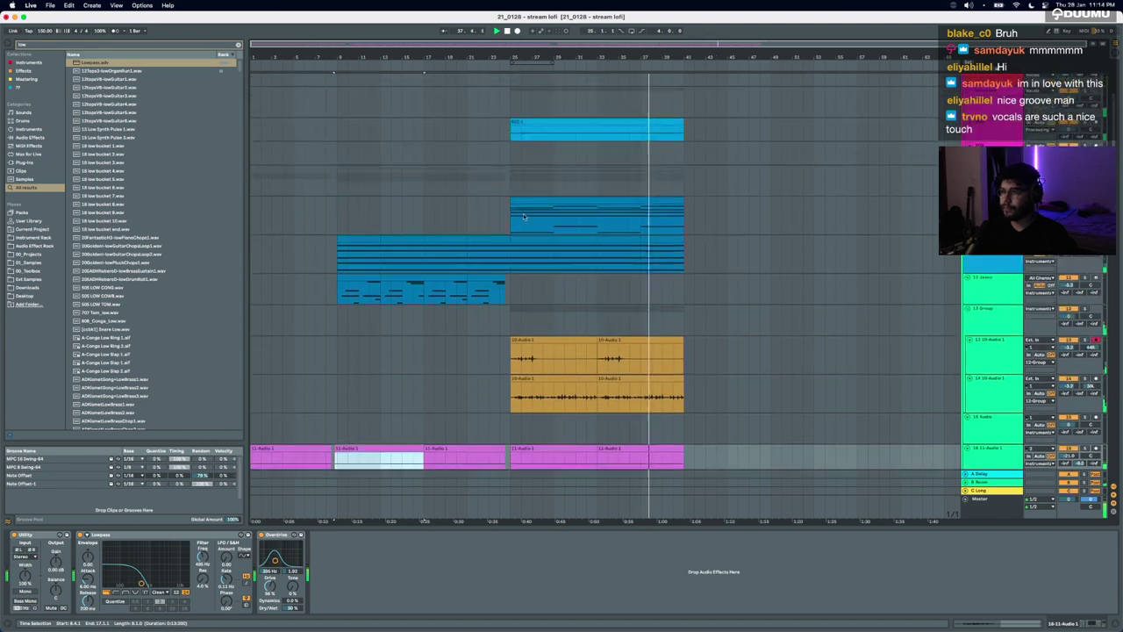
{"action": "scroll", "coordinate": [524, 217], "scroll_direction": "up", "scroll_amount": 5}
{"action": "scroll", "coordinate": [690, 314], "scroll_direction": "up", "scroll_amount": 3}
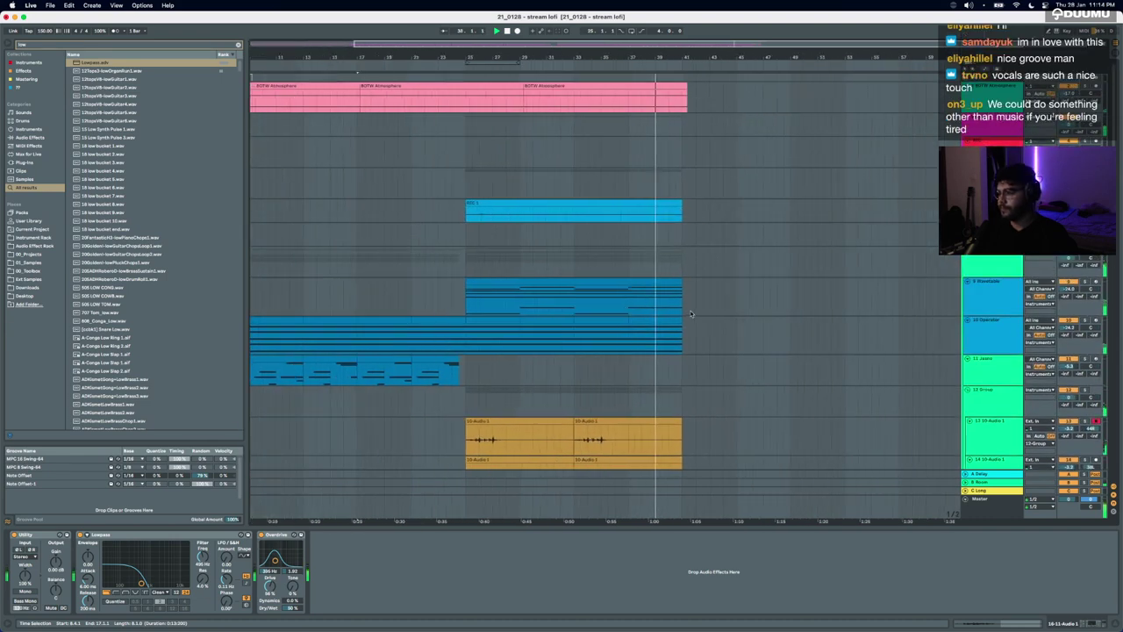
{"action": "scroll", "coordinate": [691, 314], "scroll_direction": "up", "scroll_amount": 3}
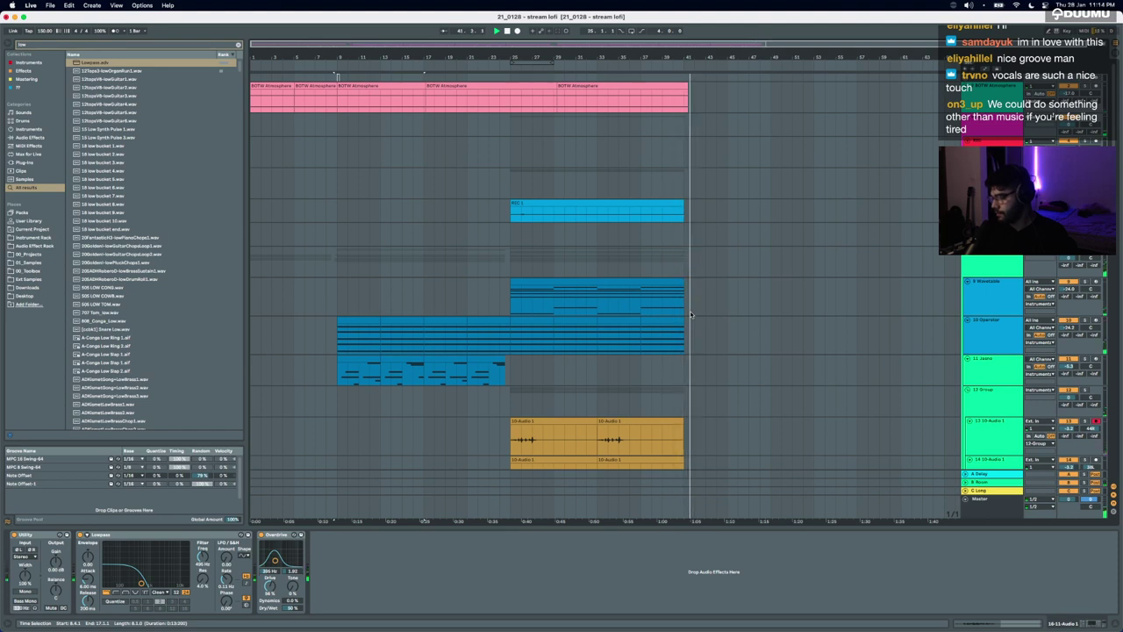
Step: Select bars 9 to 41 across the instrument and vocal tracks and play that 32-bar range as a loop
{"action": "left_click", "coordinate": [640, 350]}
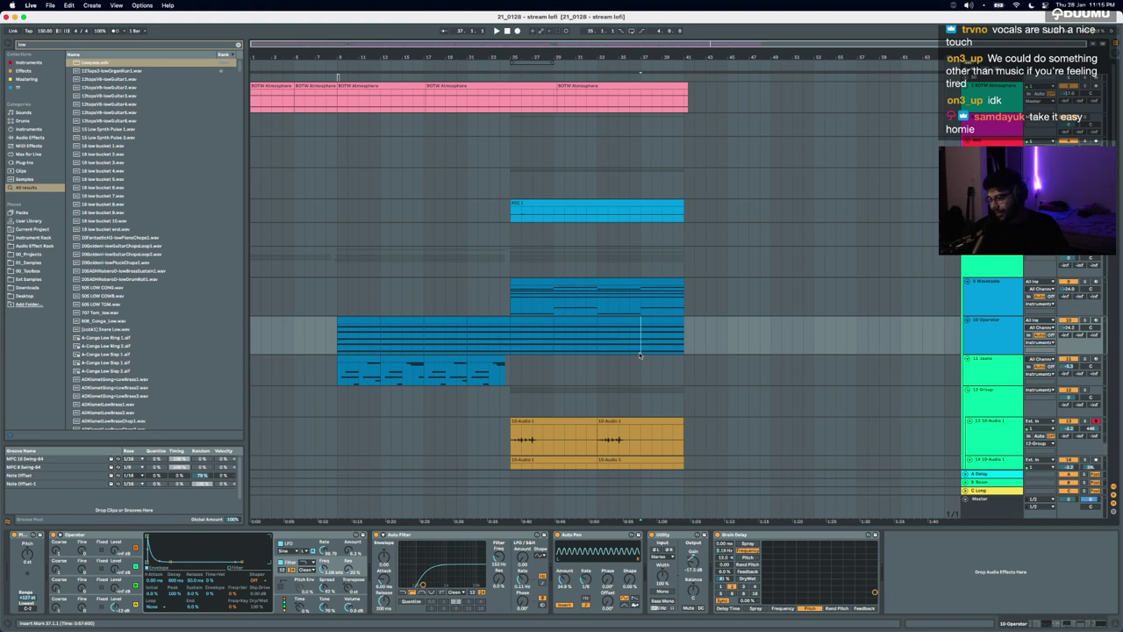
{"action": "left_click_drag", "start_coordinate": [640, 354], "coordinate": [606, 345]}
{"action": "left_click", "coordinate": [596, 343]}
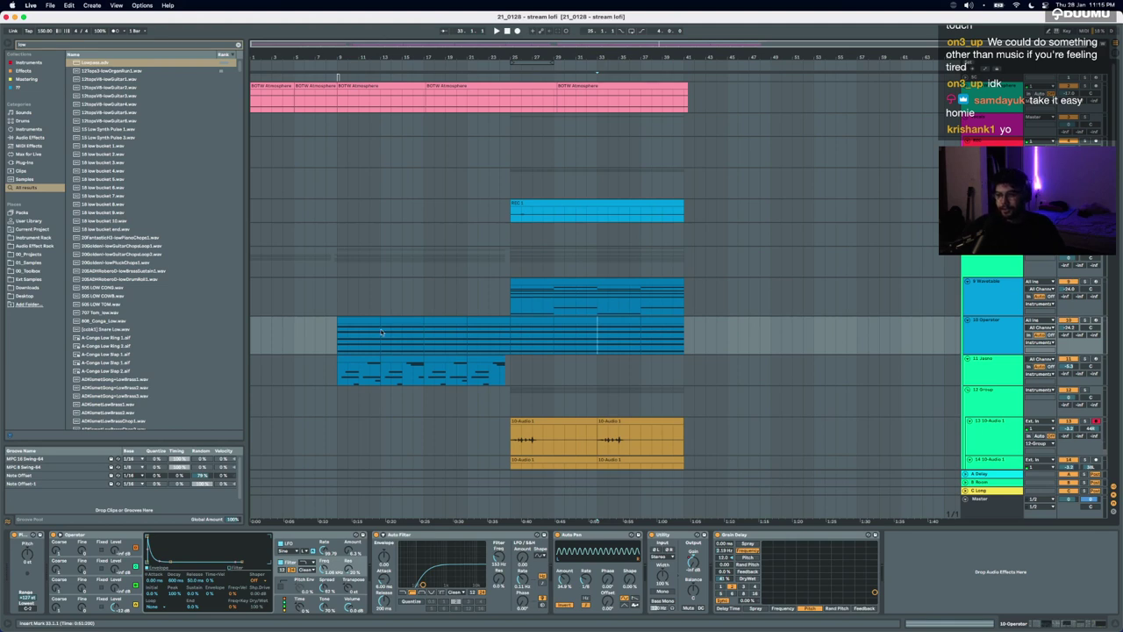
{"action": "left_click_drag", "start_coordinate": [343, 272], "coordinate": [684, 465]}
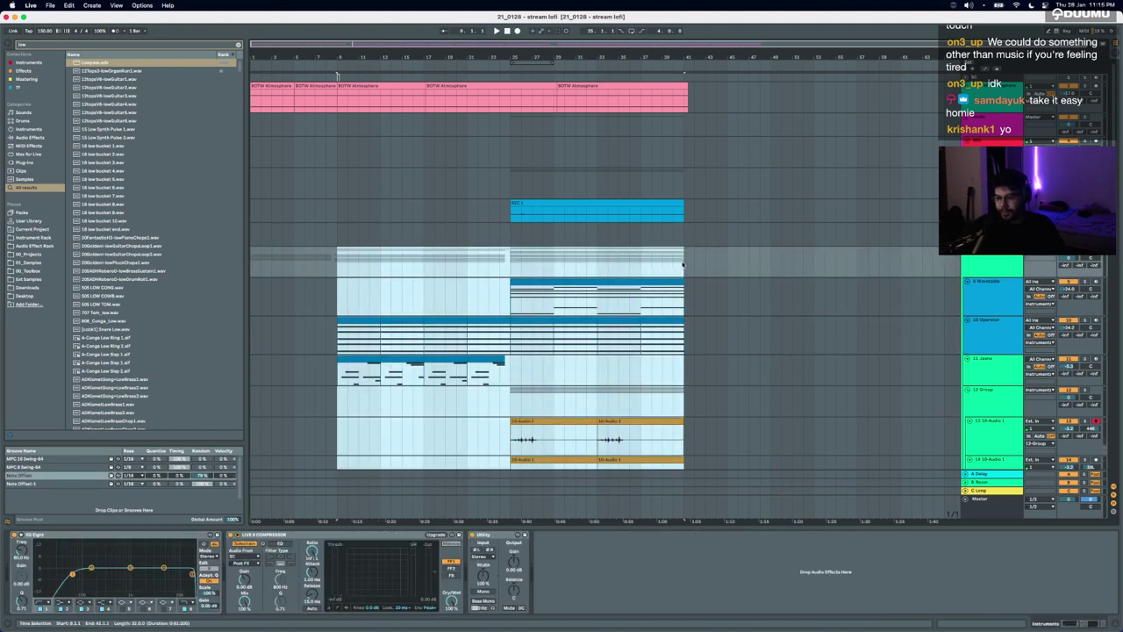
{"action": "key", "text": "space"}
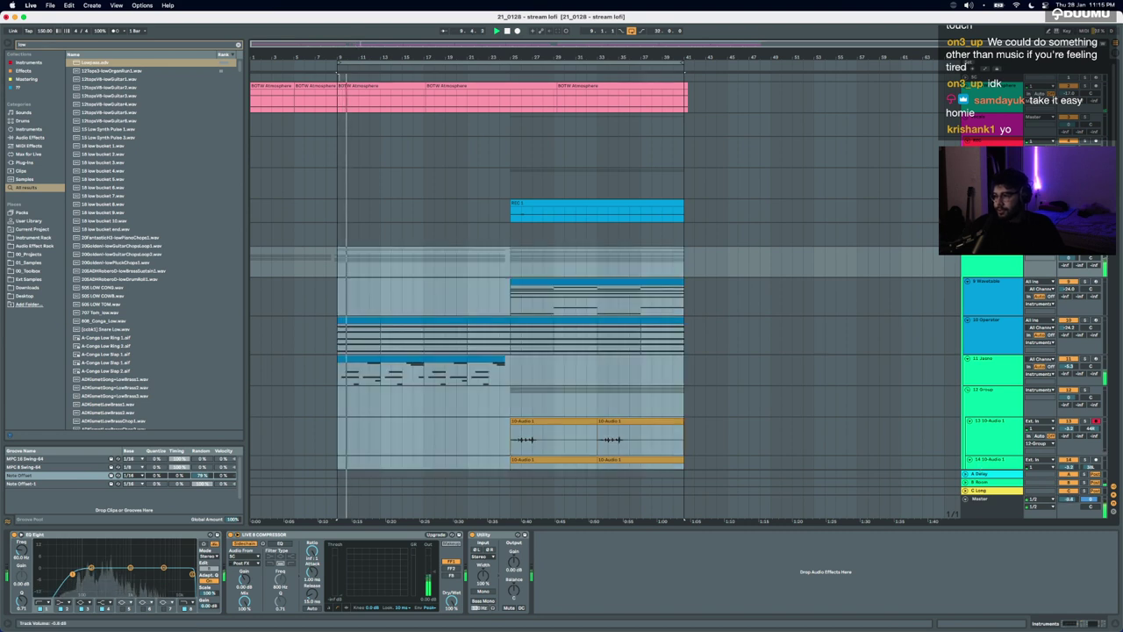